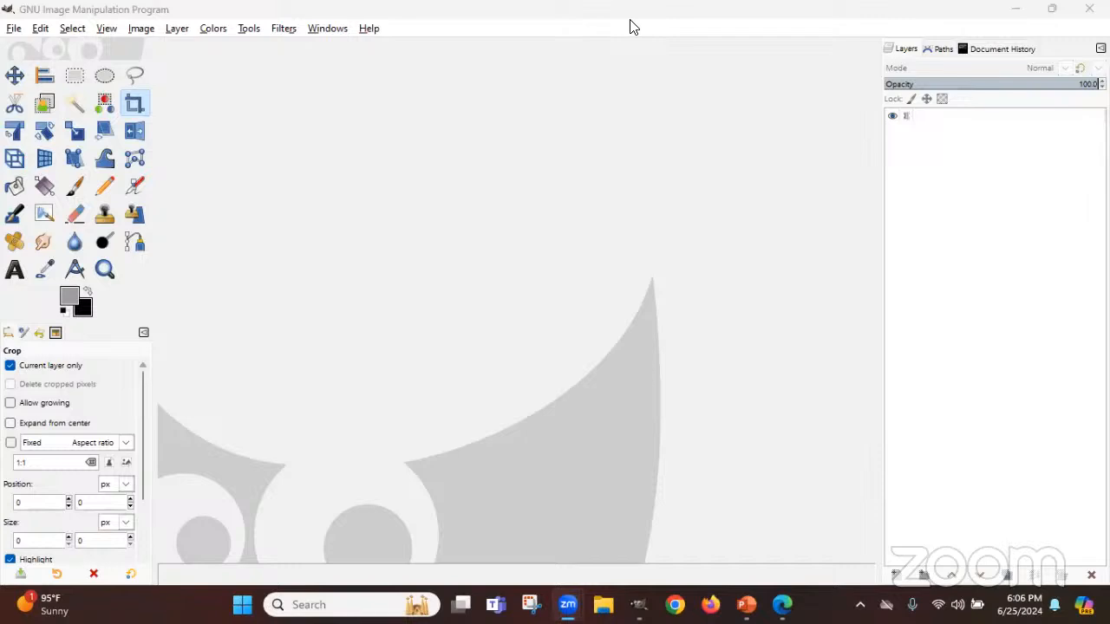
Create a new image 6000 pixels wide and 6000 pixels high, accepting the large image size
{"action": "left_click", "coordinate": [15, 30]}
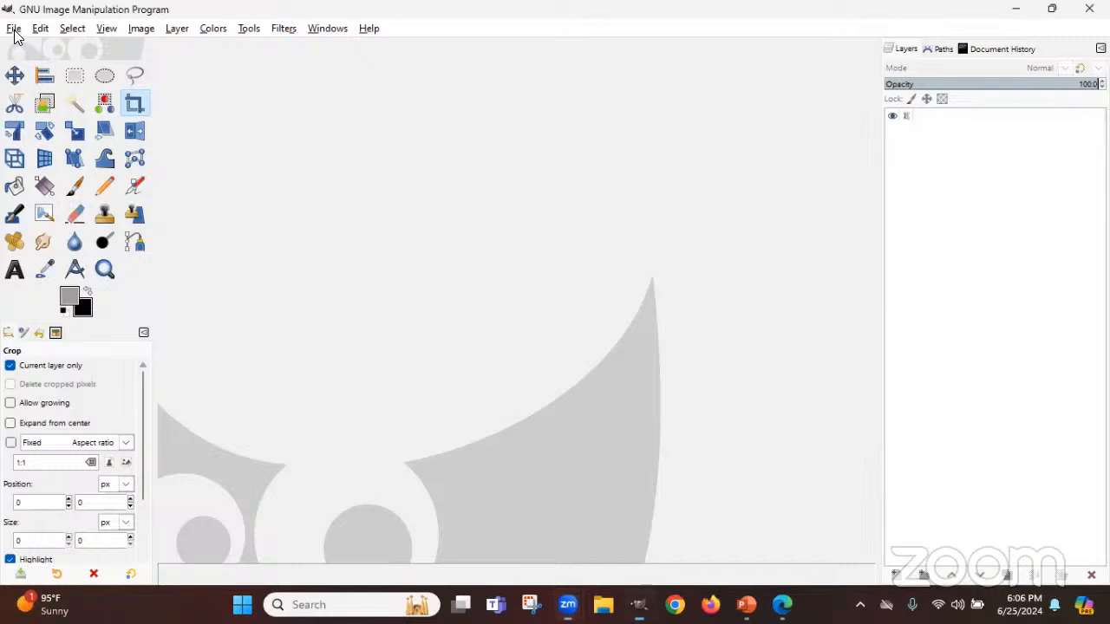
{"action": "left_click", "coordinate": [15, 31]}
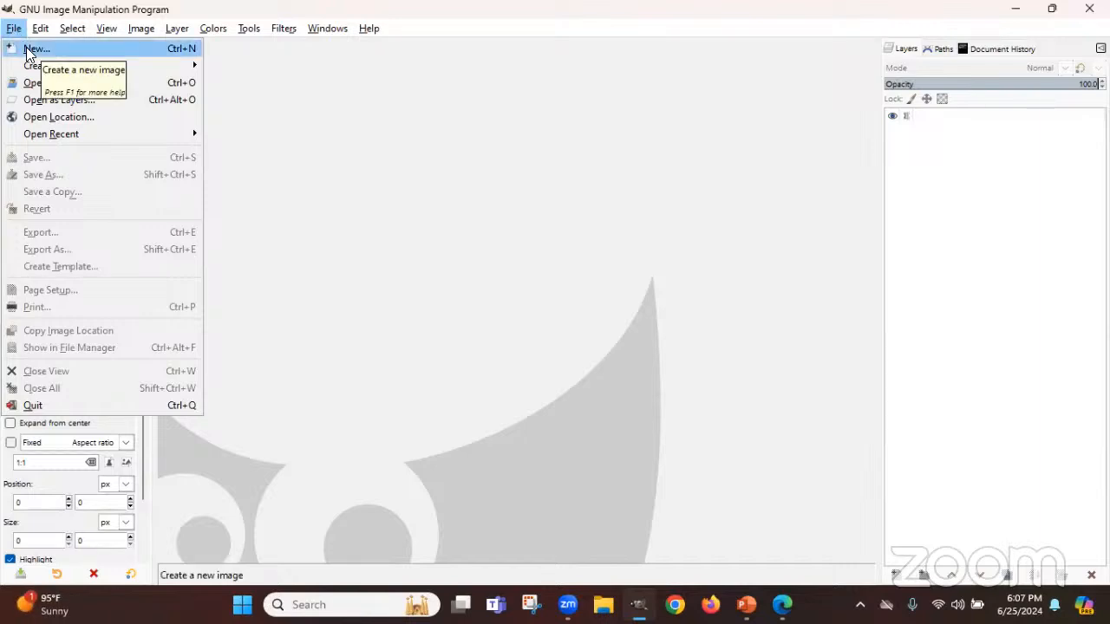
{"action": "left_click", "coordinate": [30, 51]}
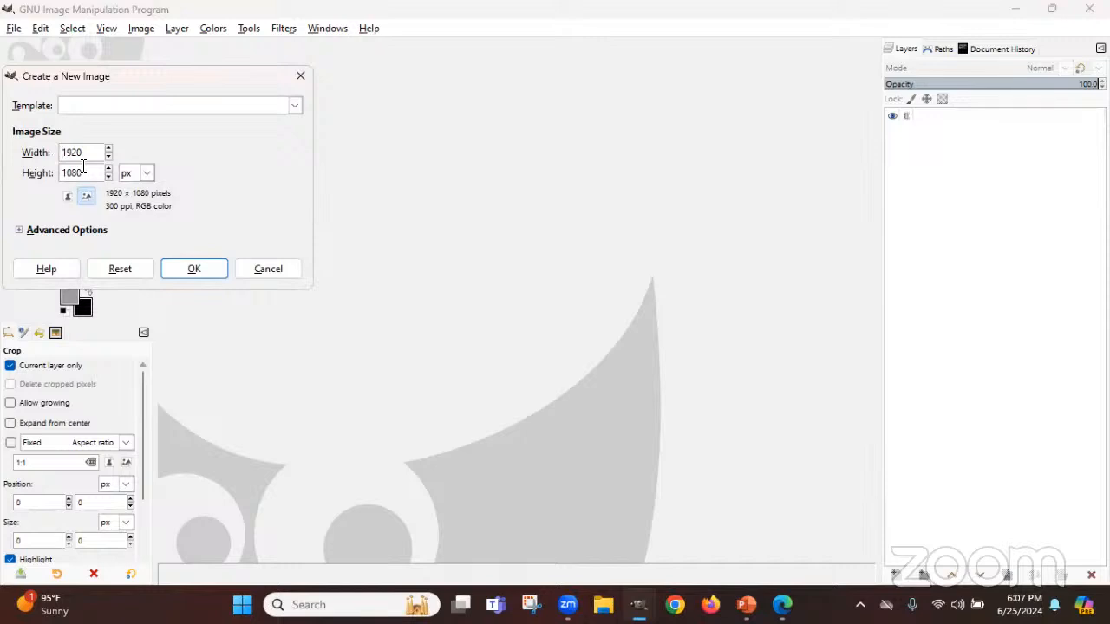
{"action": "double_click", "coordinate": [81, 151]}
{"action": "type", "text": "6000"}
{"action": "double_click", "coordinate": [79, 173]}
{"action": "type", "text": "6000"}
{"action": "left_click", "coordinate": [146, 175]}
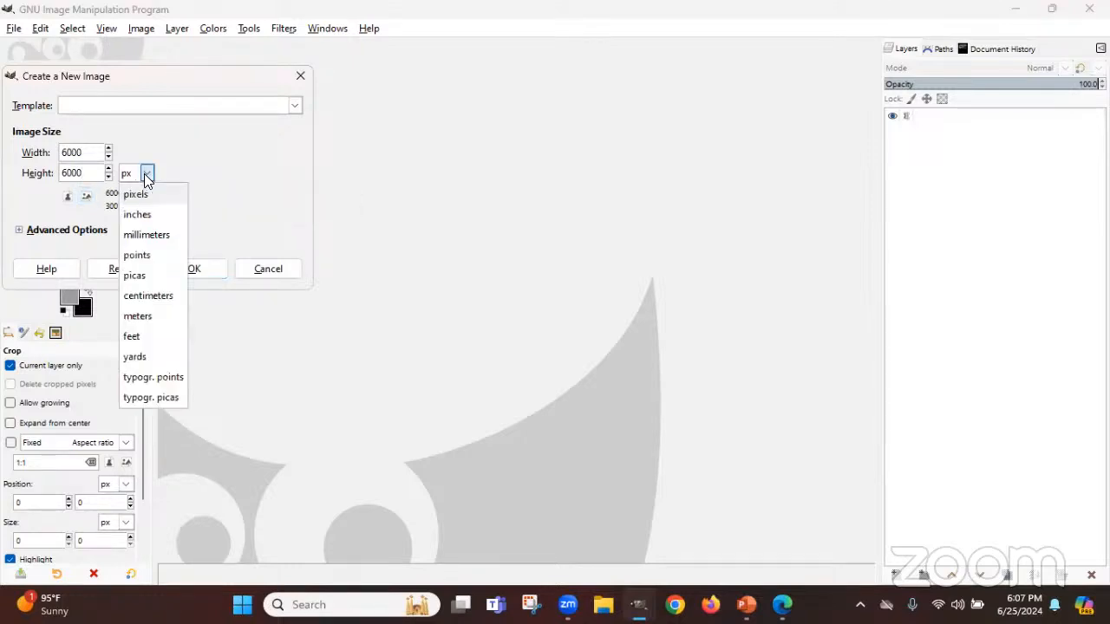
{"action": "left_click", "coordinate": [140, 196]}
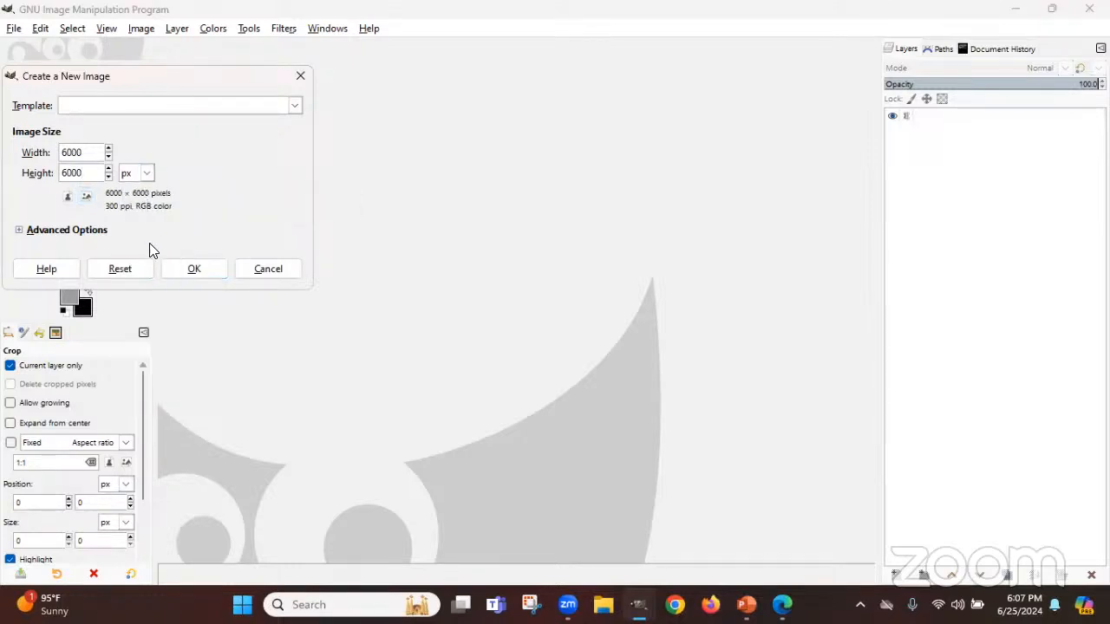
{"action": "left_click", "coordinate": [147, 175]}
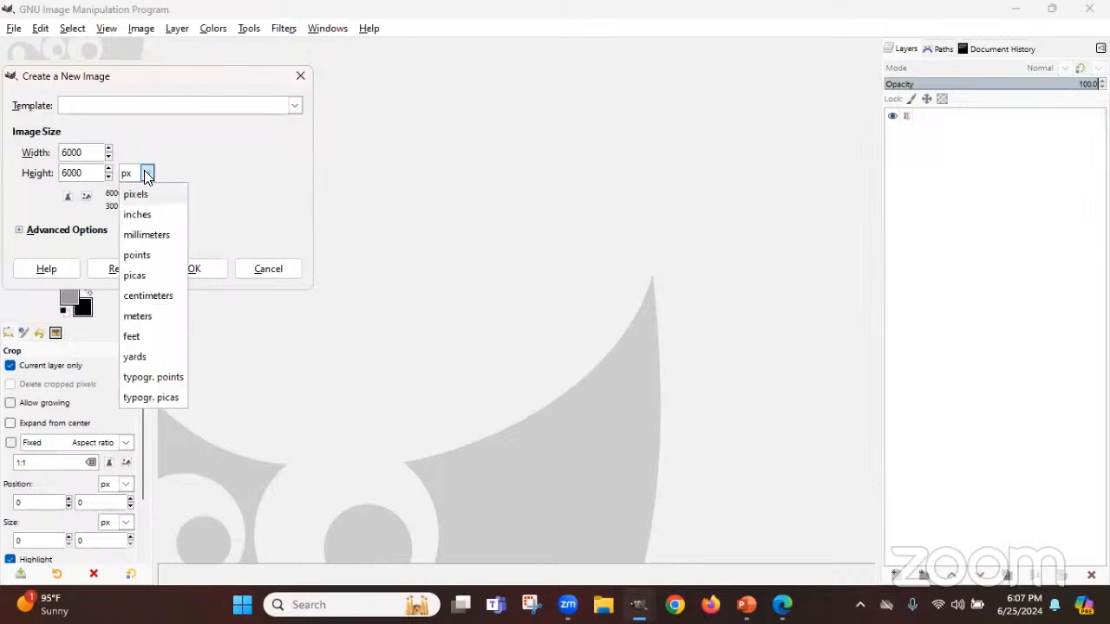
{"action": "left_click", "coordinate": [222, 215]}
{"action": "left_click", "coordinate": [202, 269]}
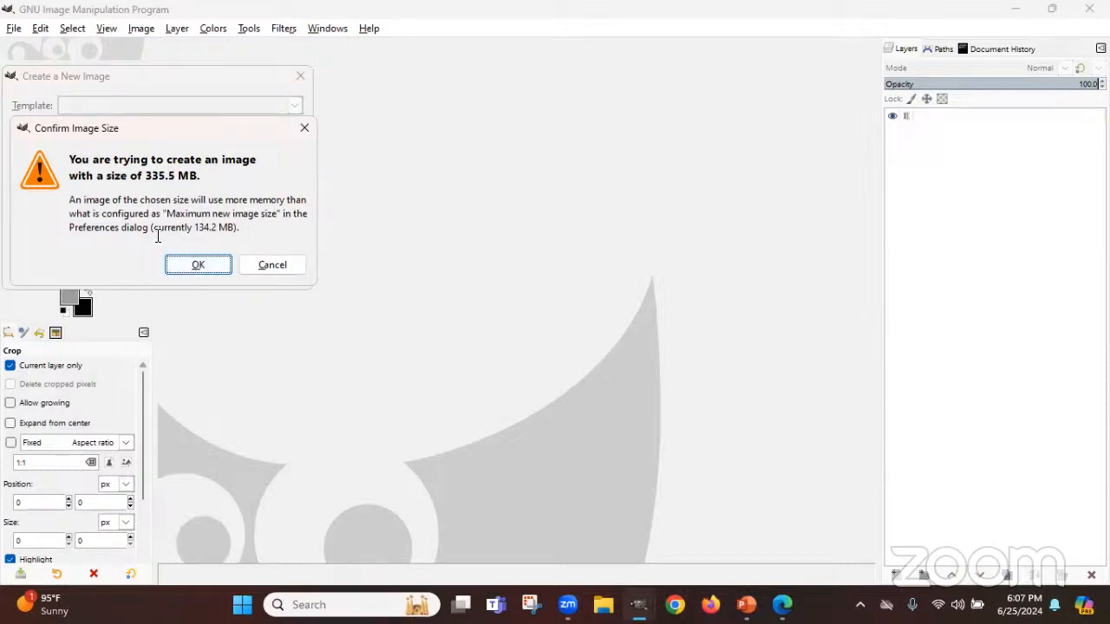
{"action": "left_click", "coordinate": [204, 269]}
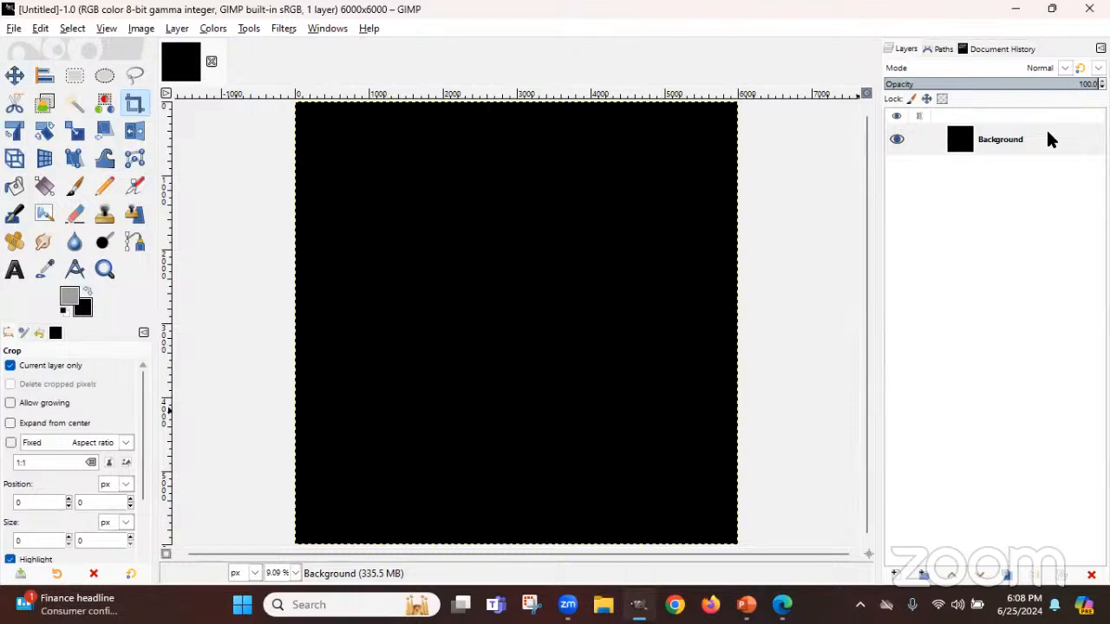
Activate the Text tool and choose Back to Black Demo as its font
{"action": "left_click", "coordinate": [15, 273]}
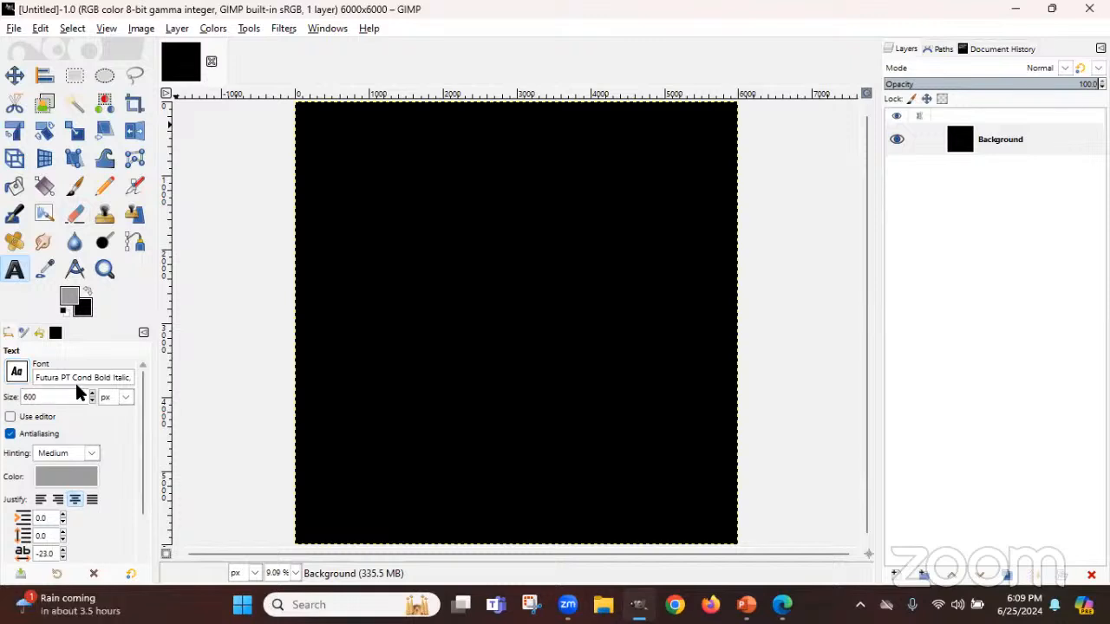
{"action": "left_click", "coordinate": [17, 373]}
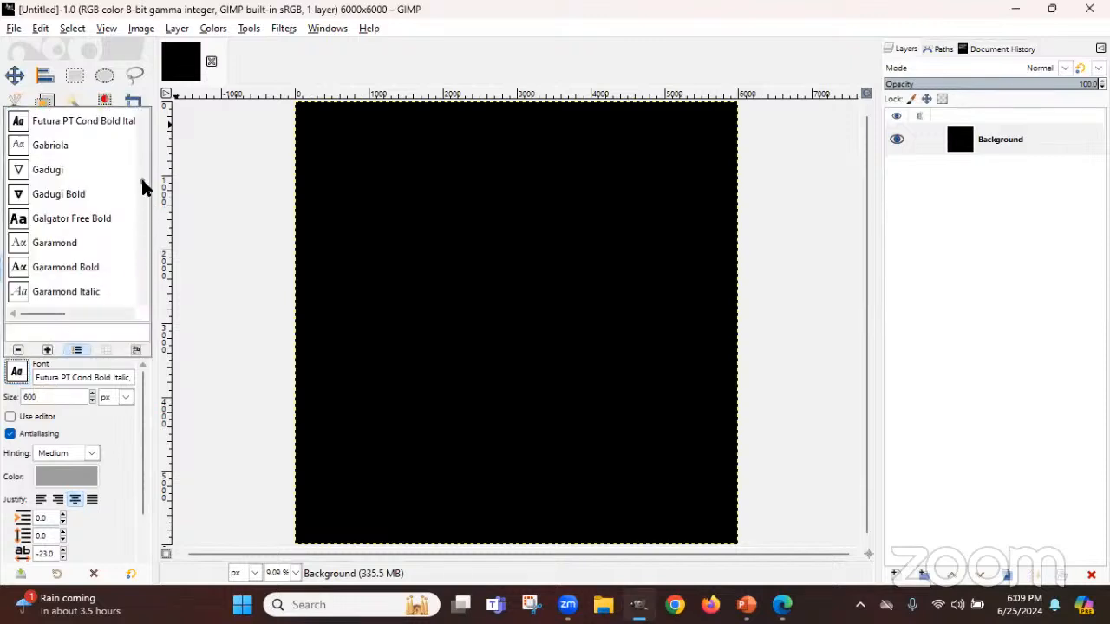
{"action": "left_click_drag", "start_coordinate": [142, 174], "coordinate": [143, 122]}
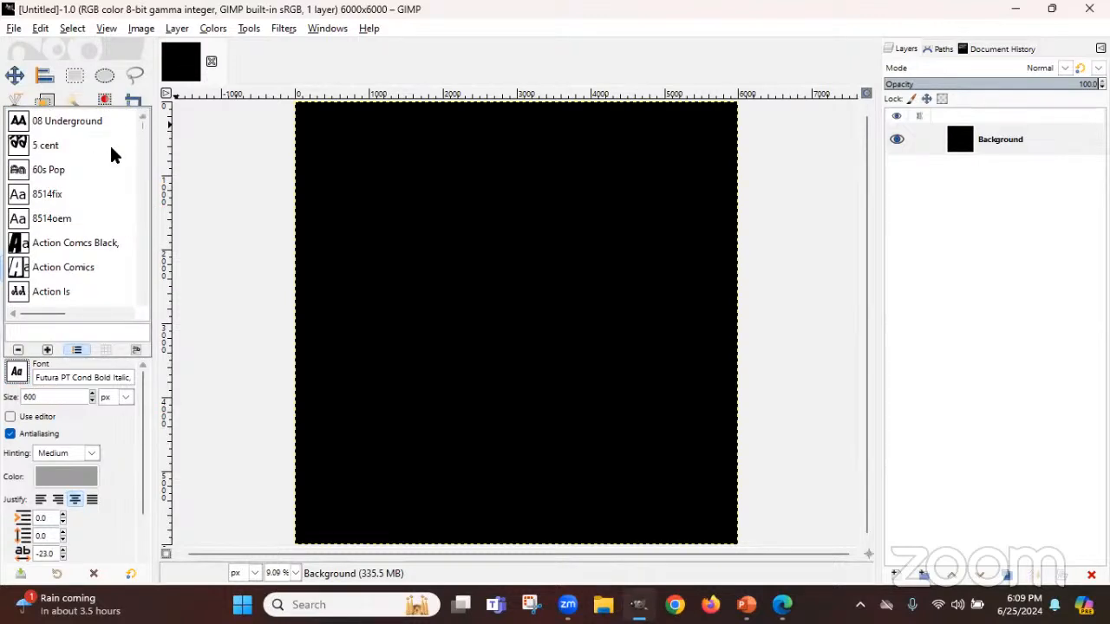
{"action": "scroll", "coordinate": [103, 164], "scroll_direction": "down", "scroll_amount": 5}
{"action": "scroll", "coordinate": [102, 169], "scroll_direction": "up", "scroll_amount": 3}
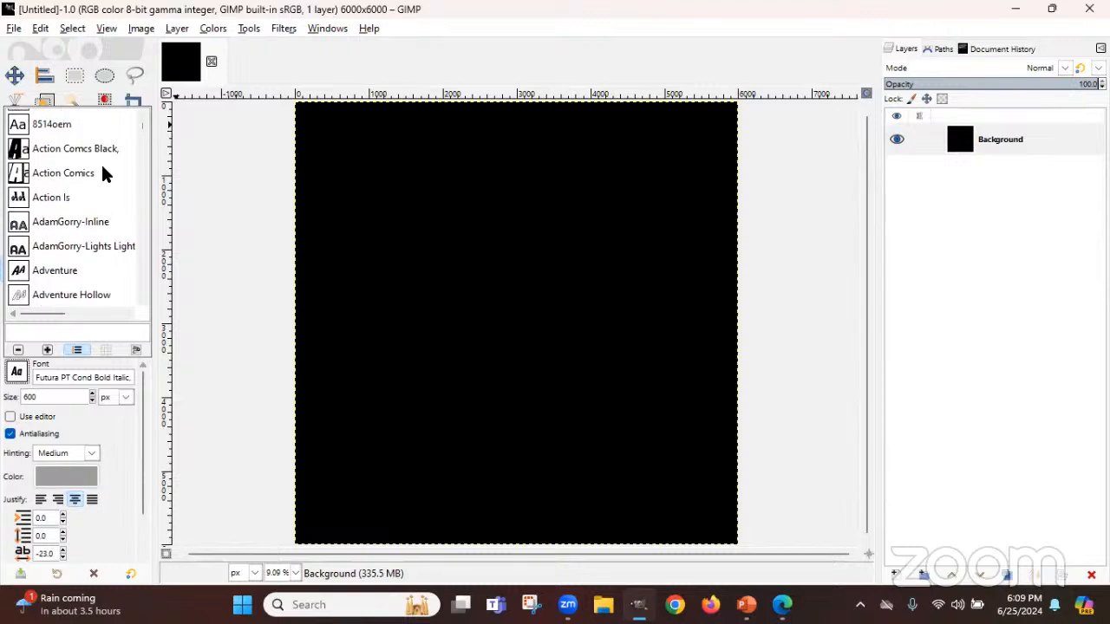
{"action": "scroll", "coordinate": [100, 173], "scroll_direction": "down", "scroll_amount": 2}
{"action": "left_click", "coordinate": [17, 374]}
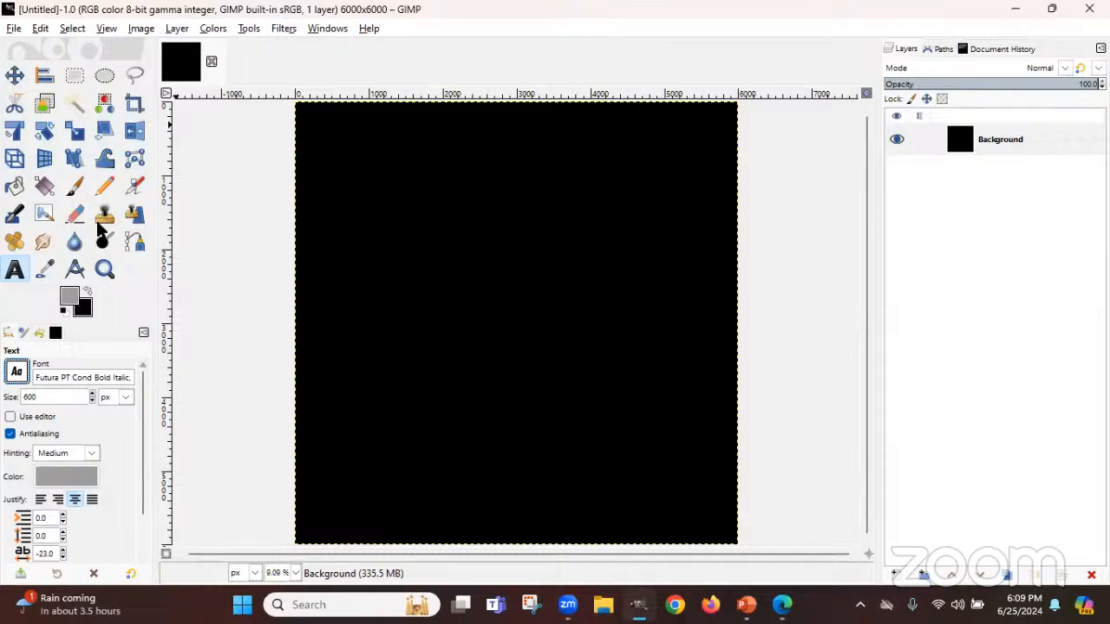
{"action": "left_click_drag", "start_coordinate": [142, 178], "coordinate": [147, 107]}
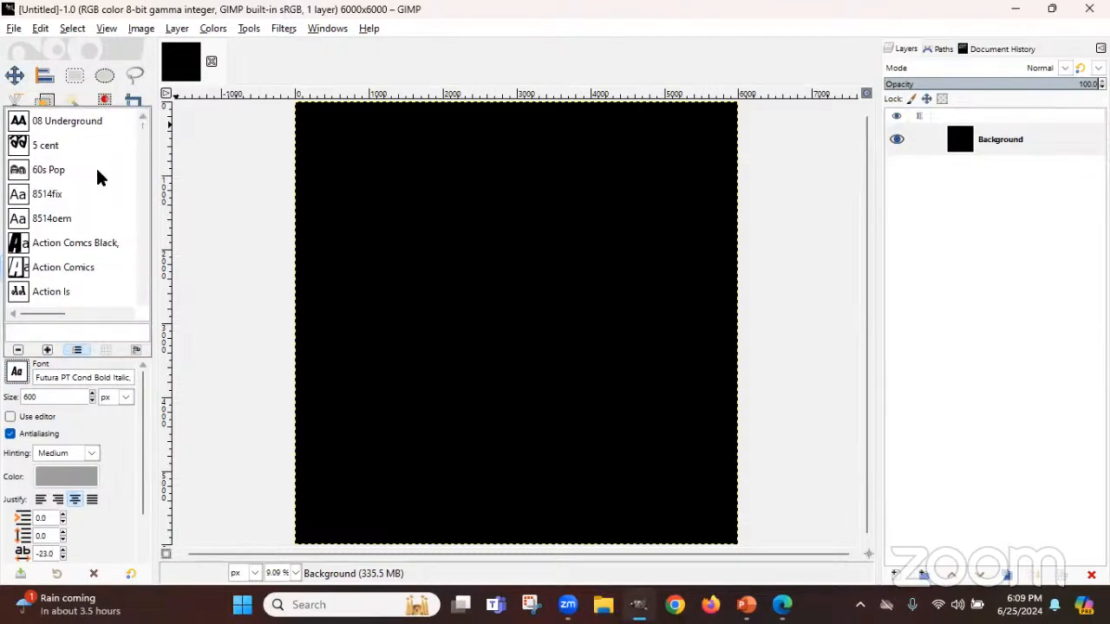
{"action": "scroll", "coordinate": [117, 229], "scroll_direction": "down", "scroll_amount": 5}
{"action": "scroll", "coordinate": [118, 232], "scroll_direction": "down", "scroll_amount": 3}
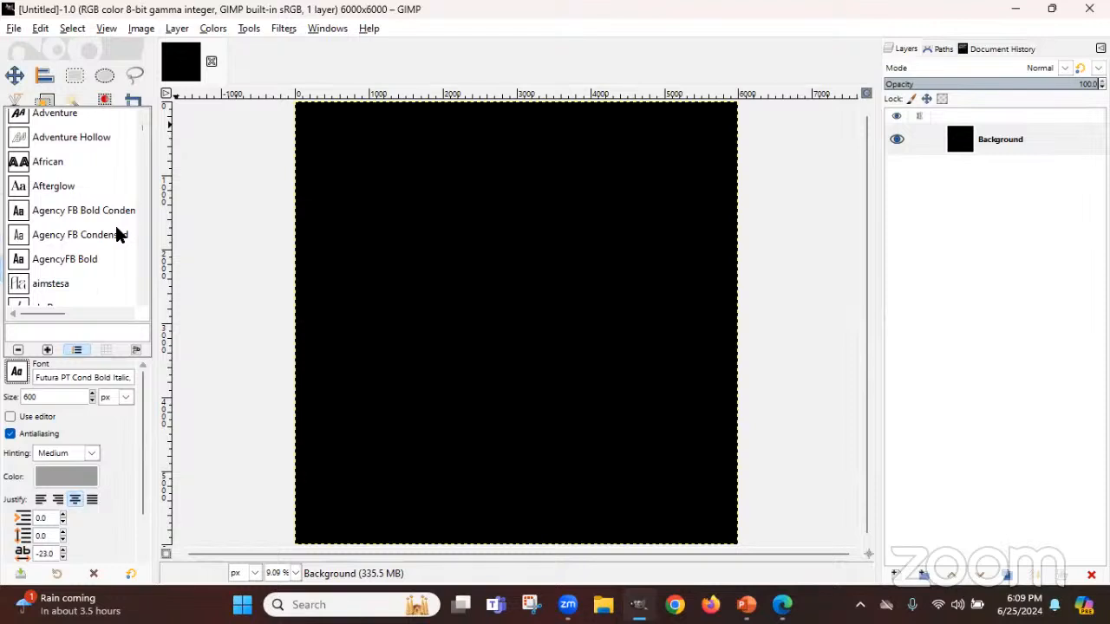
{"action": "scroll", "coordinate": [117, 234], "scroll_direction": "down", "scroll_amount": 4}
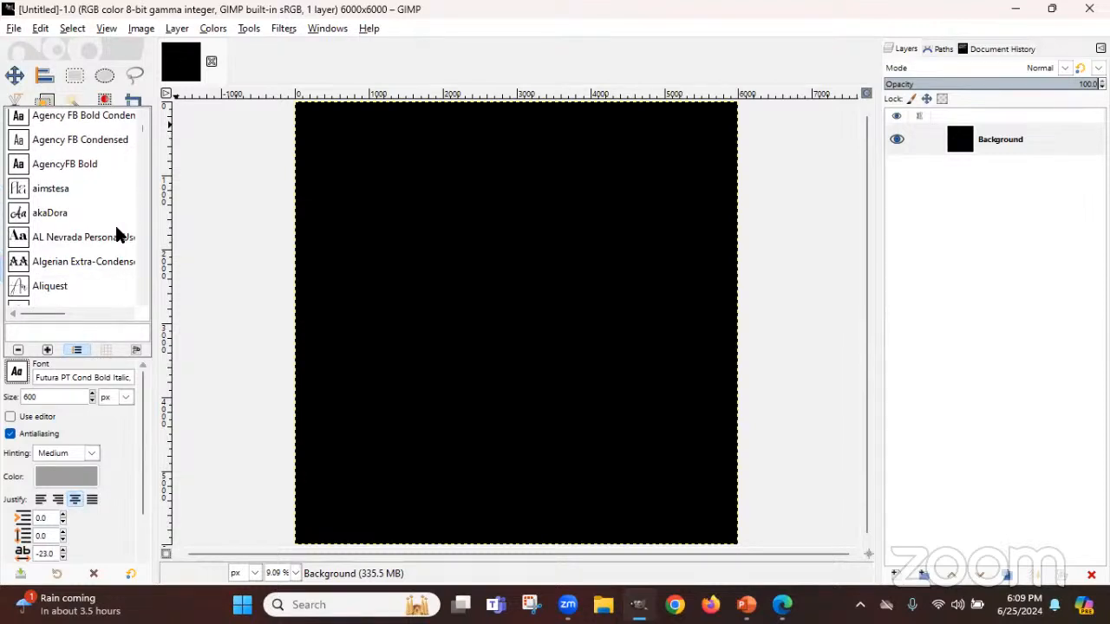
{"action": "scroll", "coordinate": [118, 235], "scroll_direction": "down", "scroll_amount": 11}
{"action": "scroll", "coordinate": [119, 234], "scroll_direction": "up", "scroll_amount": 6}
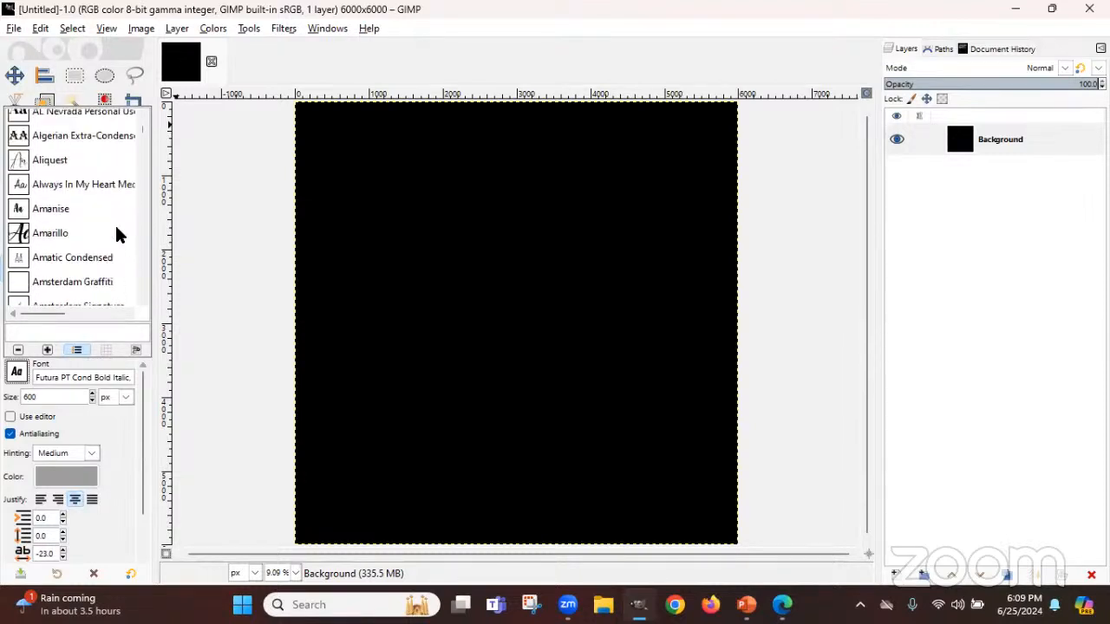
{"action": "scroll", "coordinate": [119, 234], "scroll_direction": "down", "scroll_amount": 6}
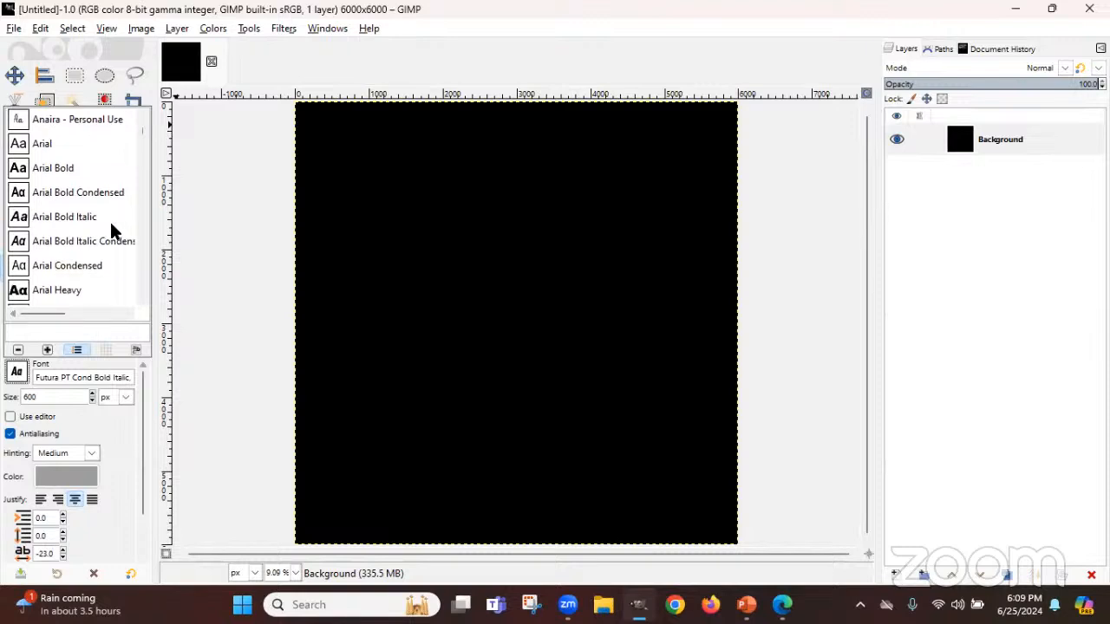
{"action": "scroll", "coordinate": [104, 230], "scroll_direction": "down", "scroll_amount": 5}
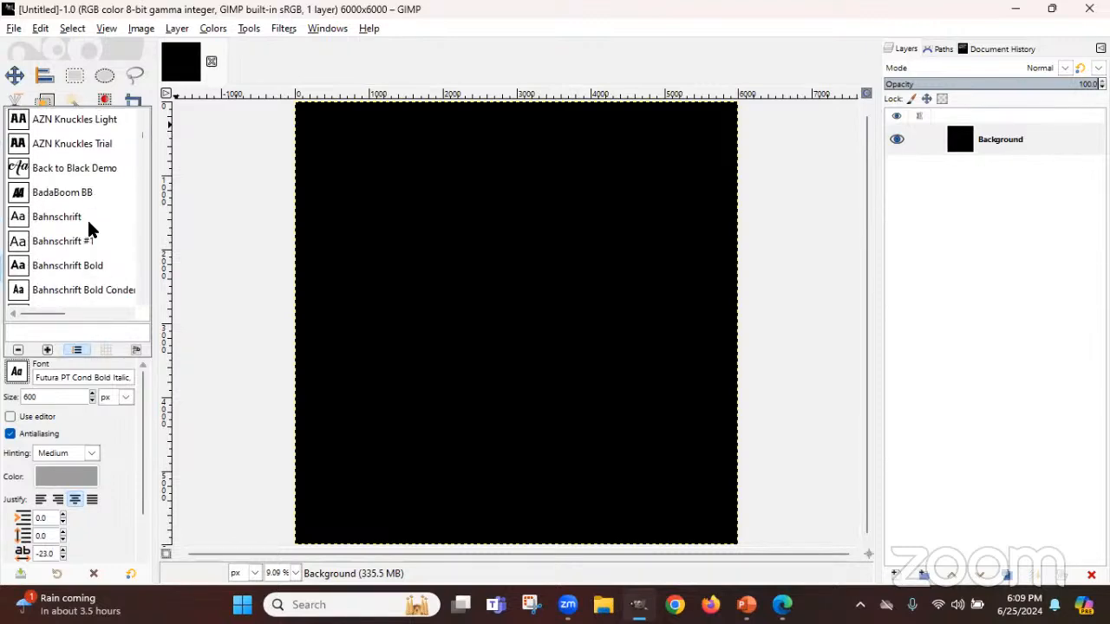
{"action": "left_click", "coordinate": [75, 171]}
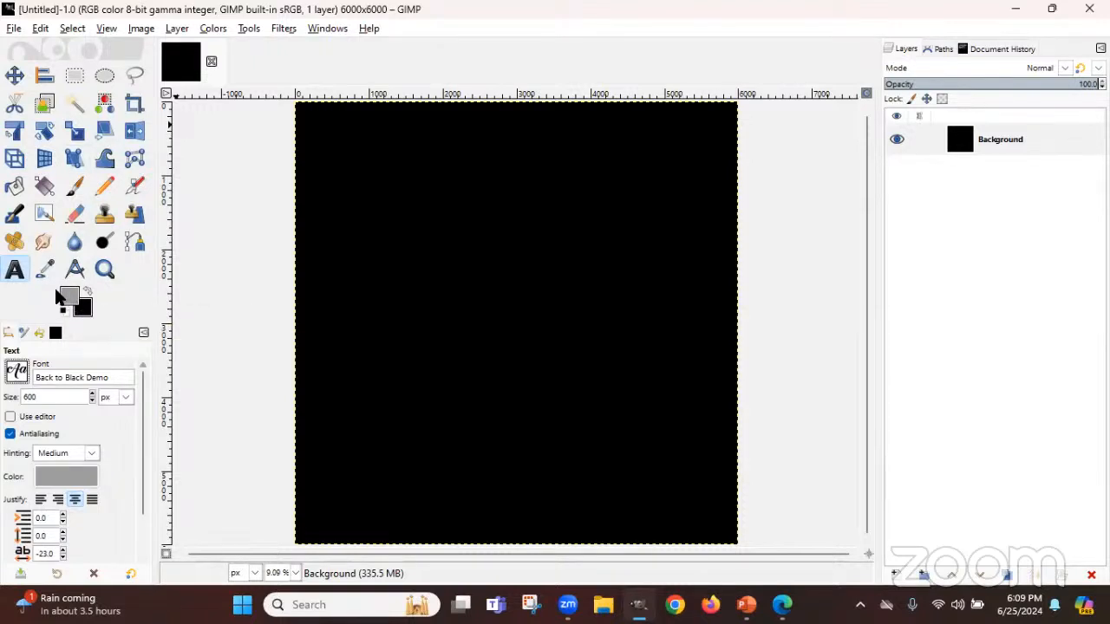
Set the foreground color to pure red, ff0000
{"action": "left_click", "coordinate": [68, 296]}
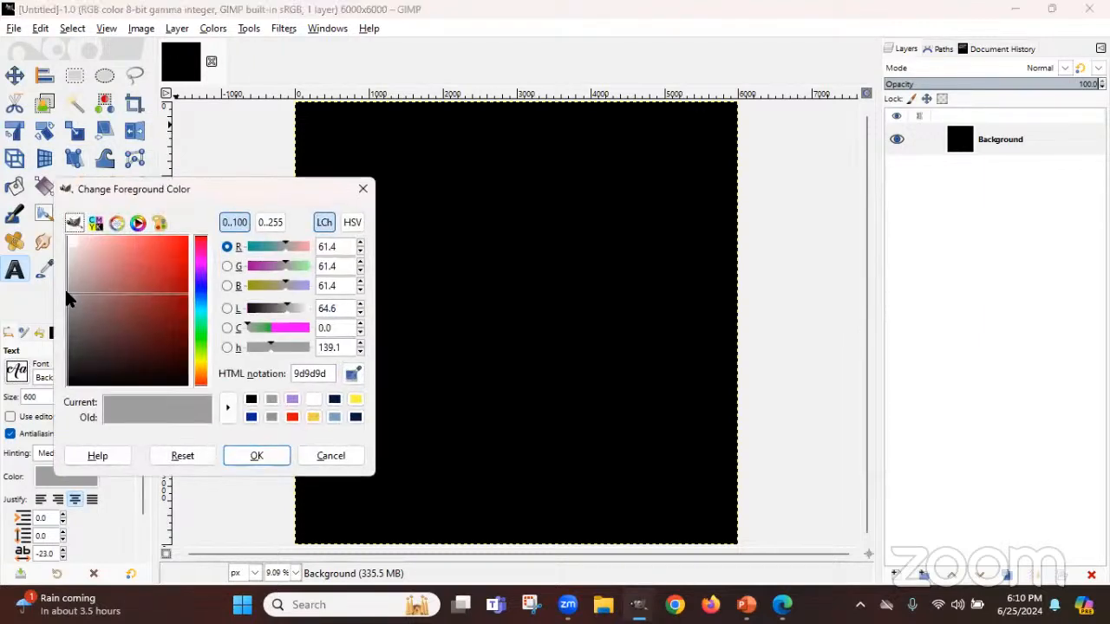
{"action": "left_click", "coordinate": [364, 189]}
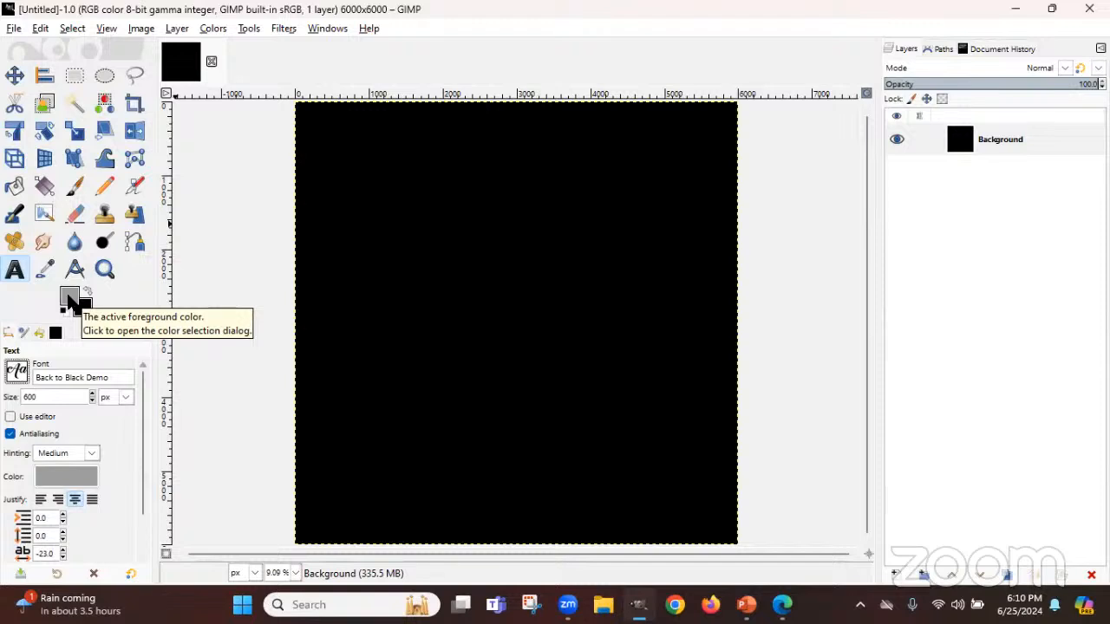
{"action": "left_click", "coordinate": [69, 297]}
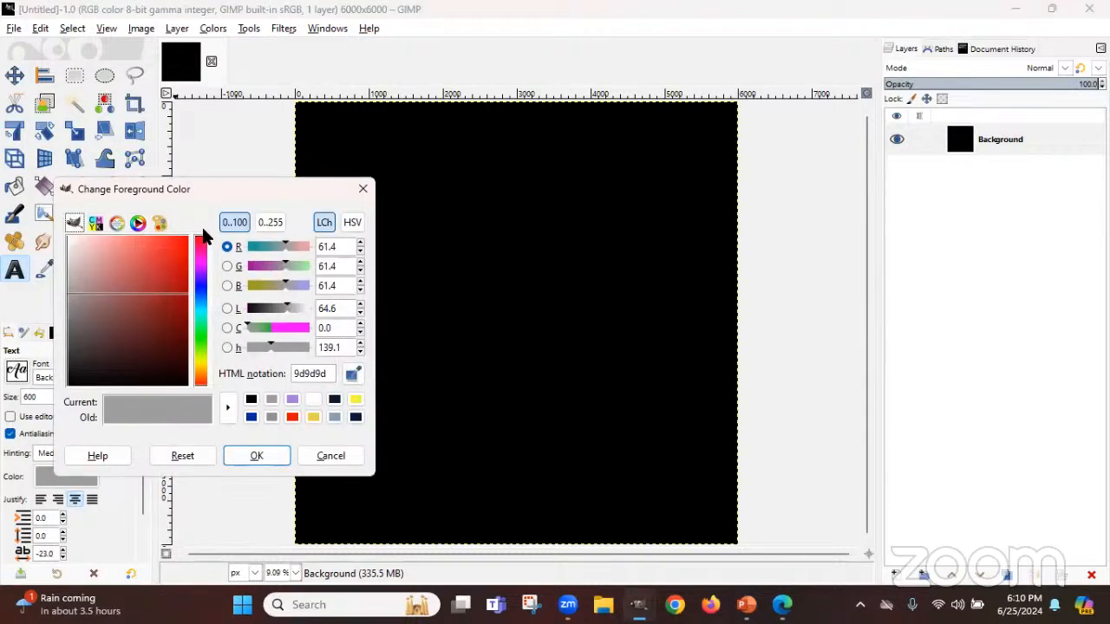
{"action": "left_click_drag", "start_coordinate": [98, 317], "coordinate": [204, 234]}
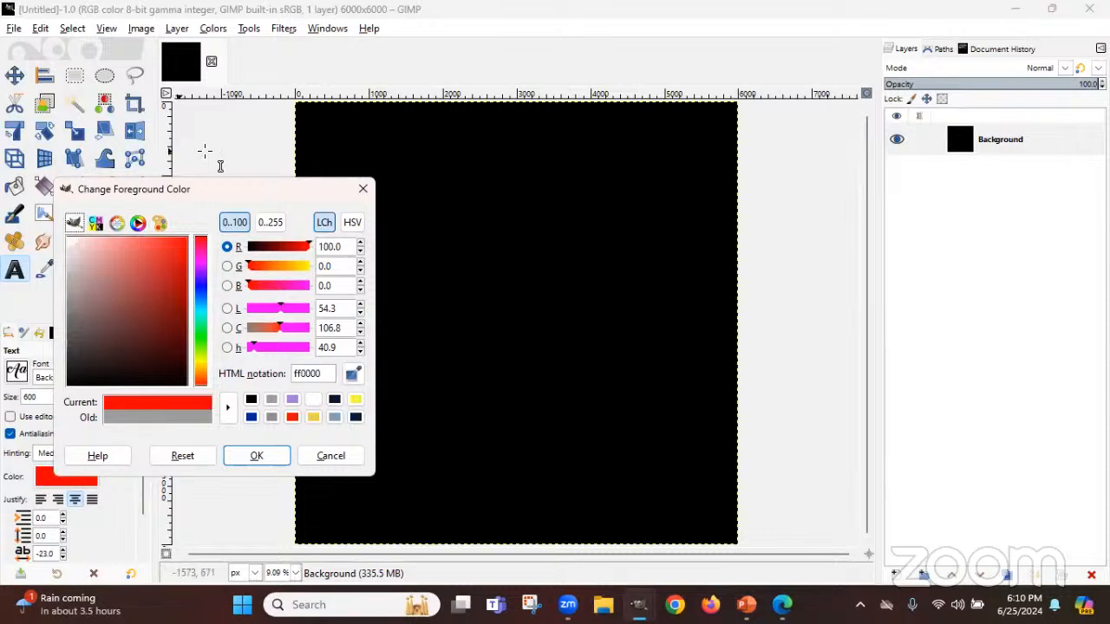
{"action": "left_click", "coordinate": [256, 459]}
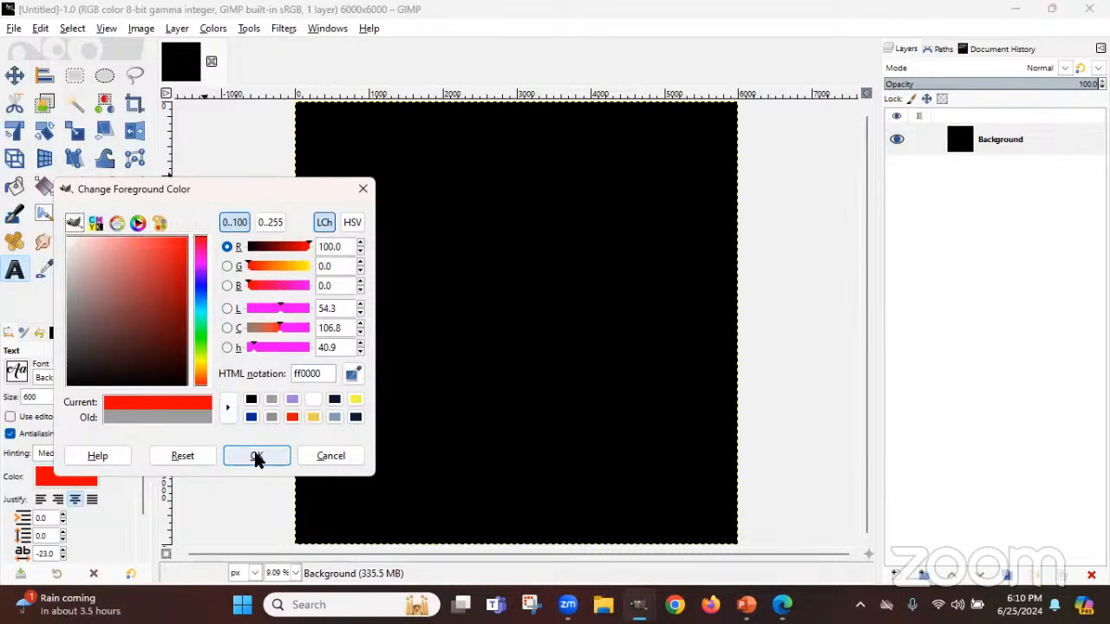
{"action": "left_click", "coordinate": [255, 460]}
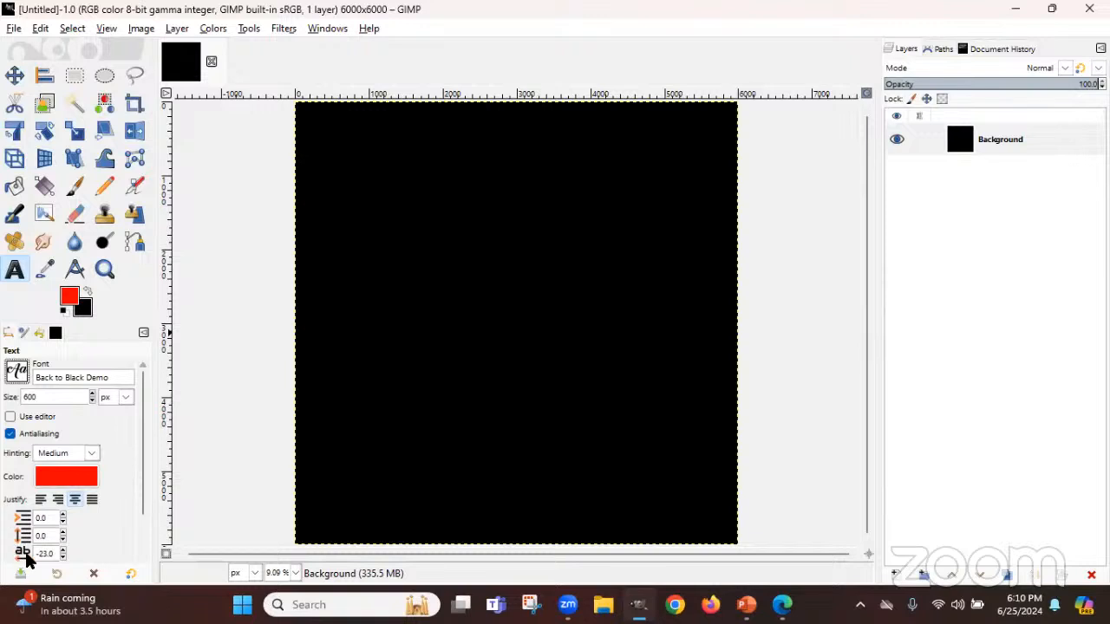
Set the Text tool's letter spacing to 0
{"action": "scroll", "coordinate": [139, 512], "scroll_direction": "down", "scroll_amount": 2}
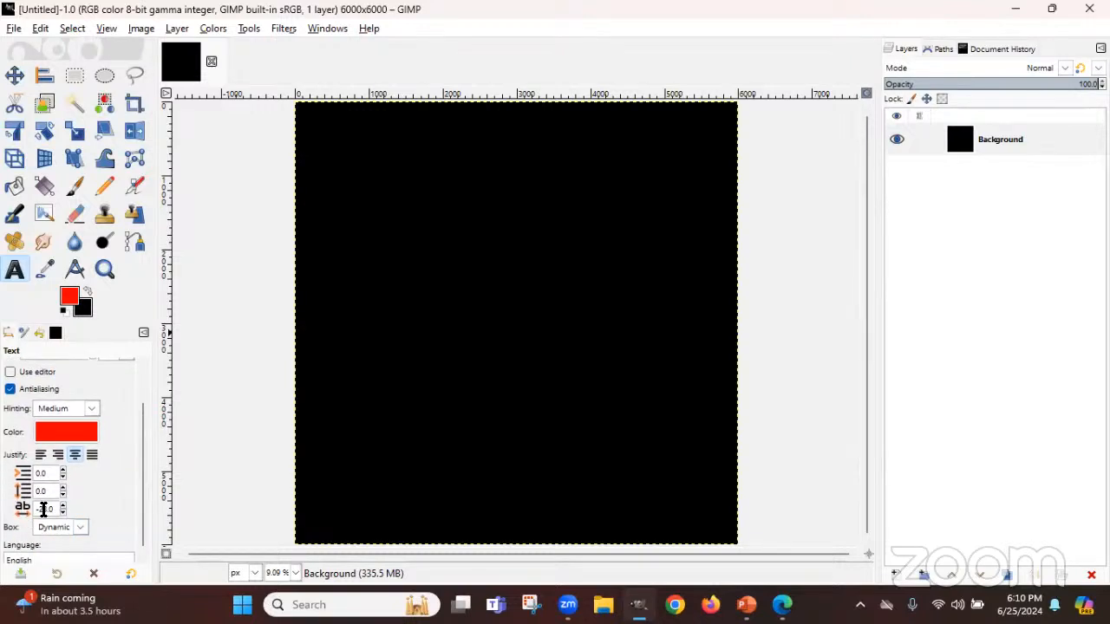
{"action": "left_click_drag", "start_coordinate": [57, 509], "coordinate": [31, 512]}
{"action": "type", "text": "0"}
{"action": "key", "text": "Return"}
Add the text "Happy" in the upper-left area of the black canvas
{"action": "left_click", "coordinate": [331, 191]}
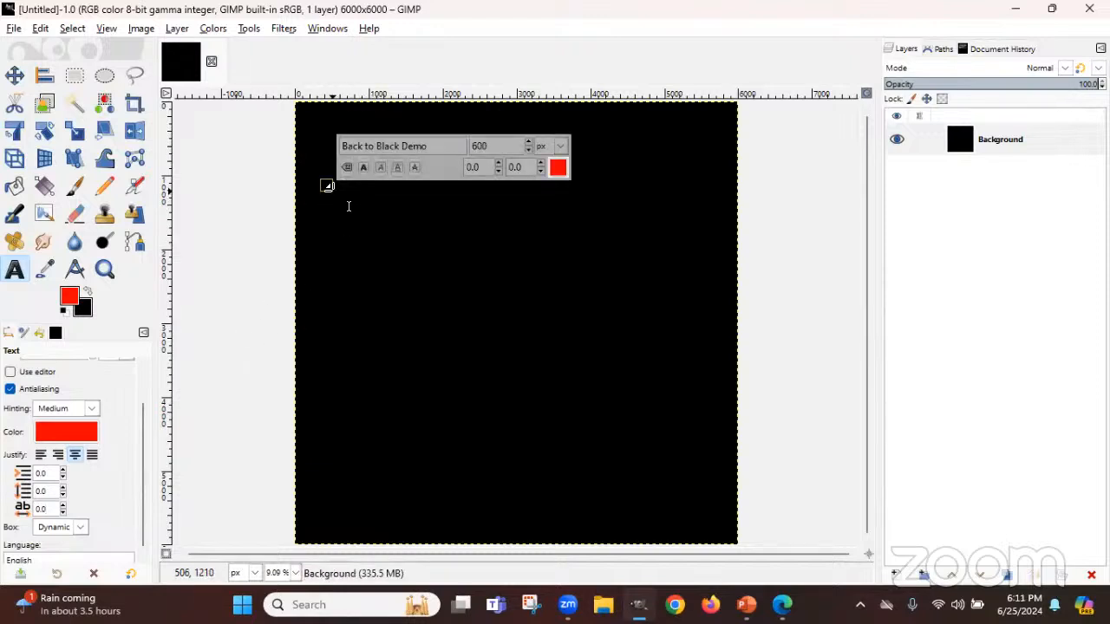
{"action": "type", "text": "Ha"}
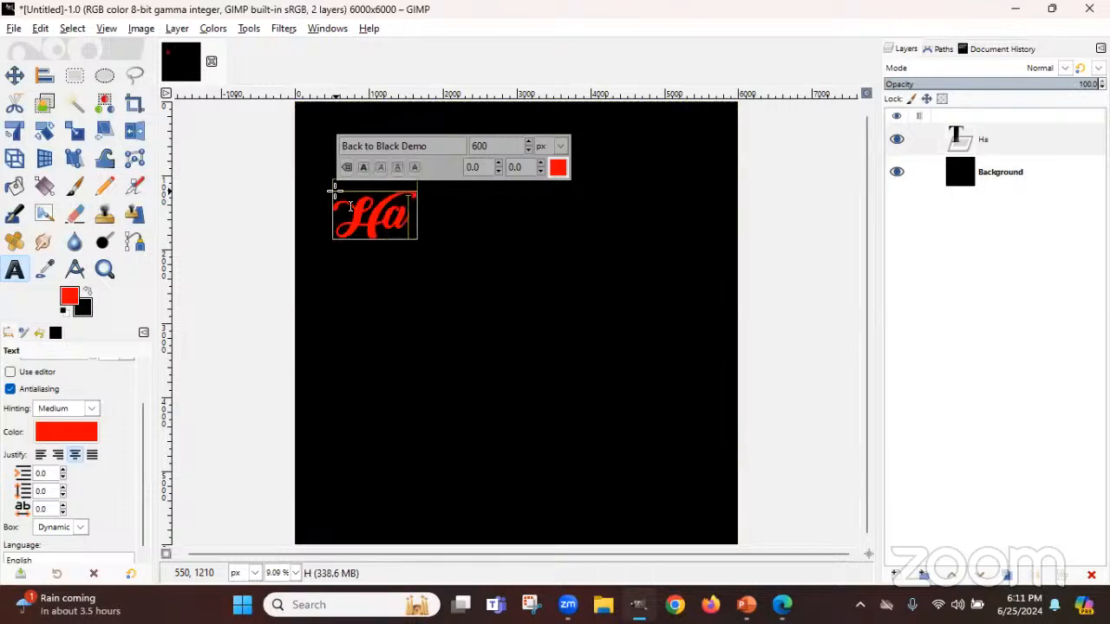
{"action": "type", "text": "pp"}
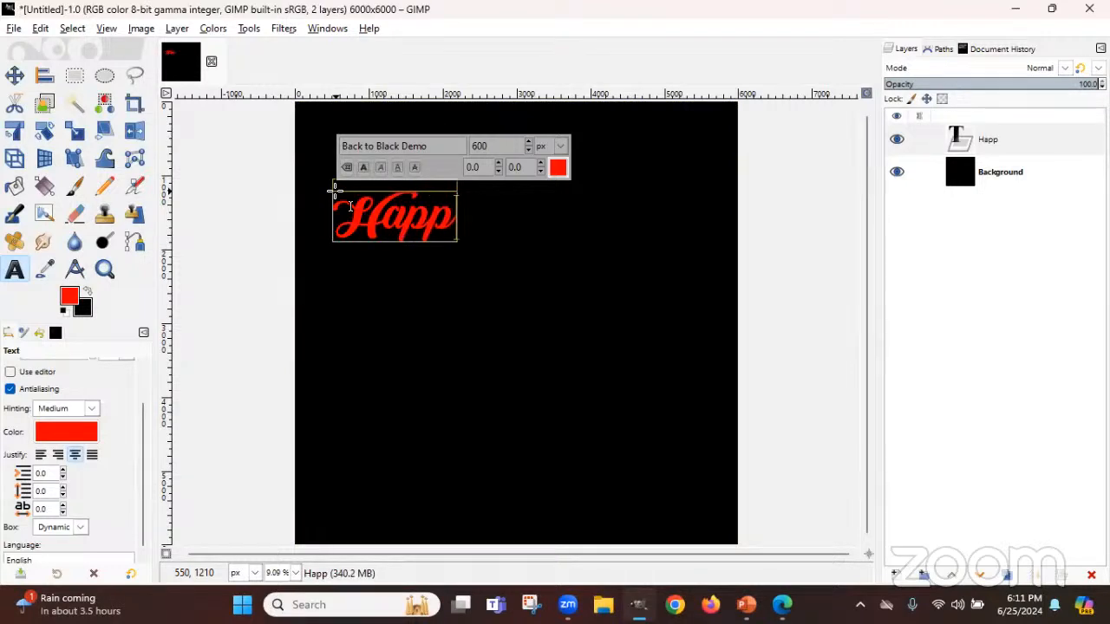
{"action": "type", "text": "y"}
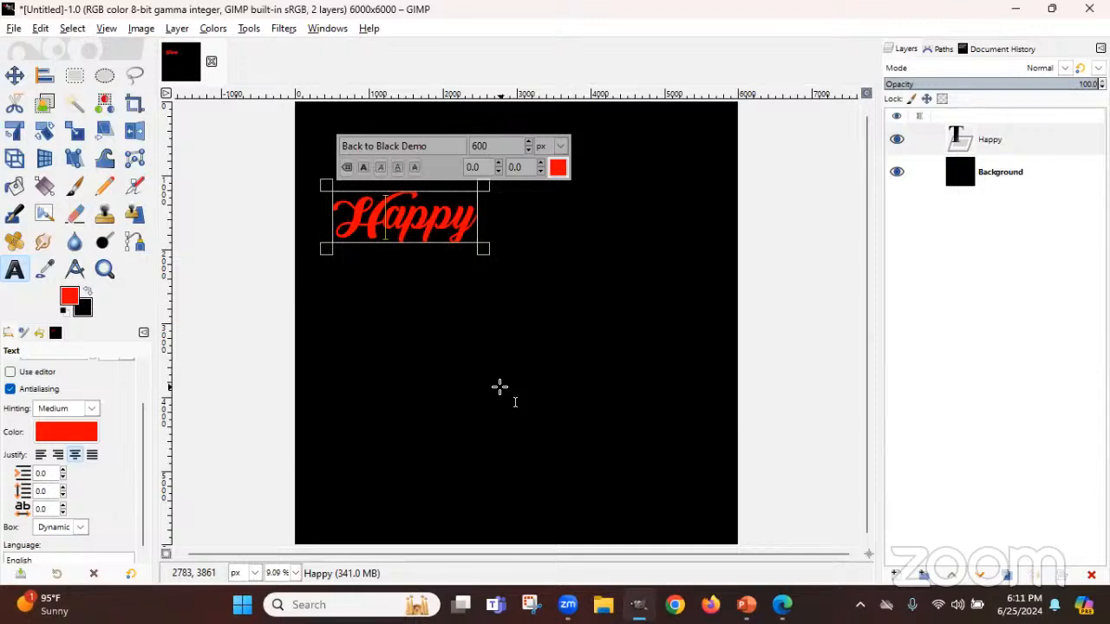
{"action": "left_click", "coordinate": [359, 268]}
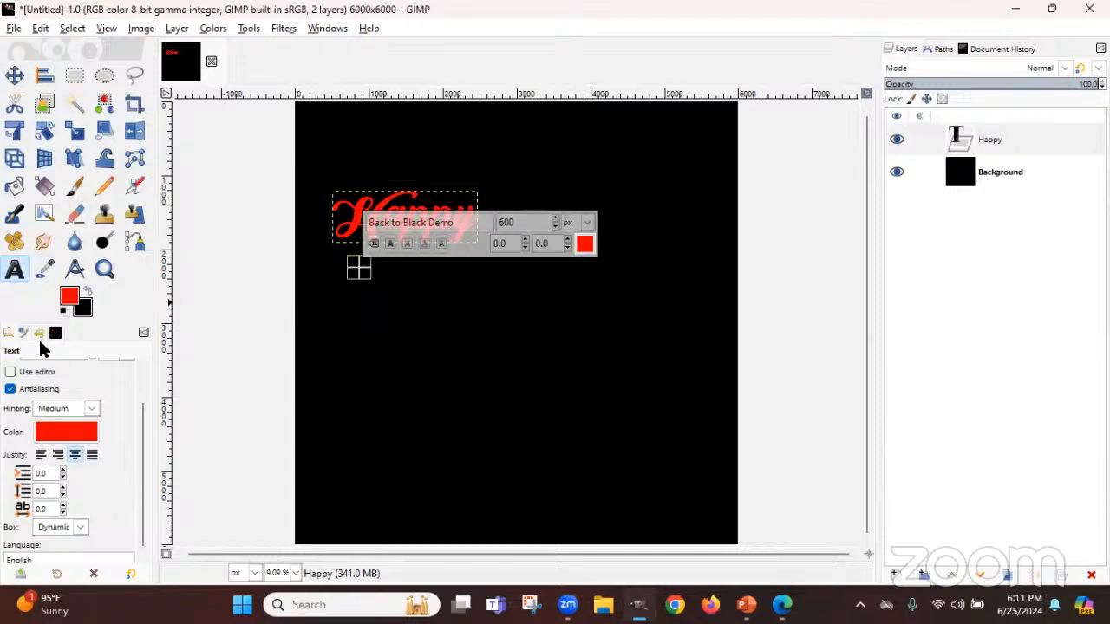
{"action": "left_click", "coordinate": [39, 371]}
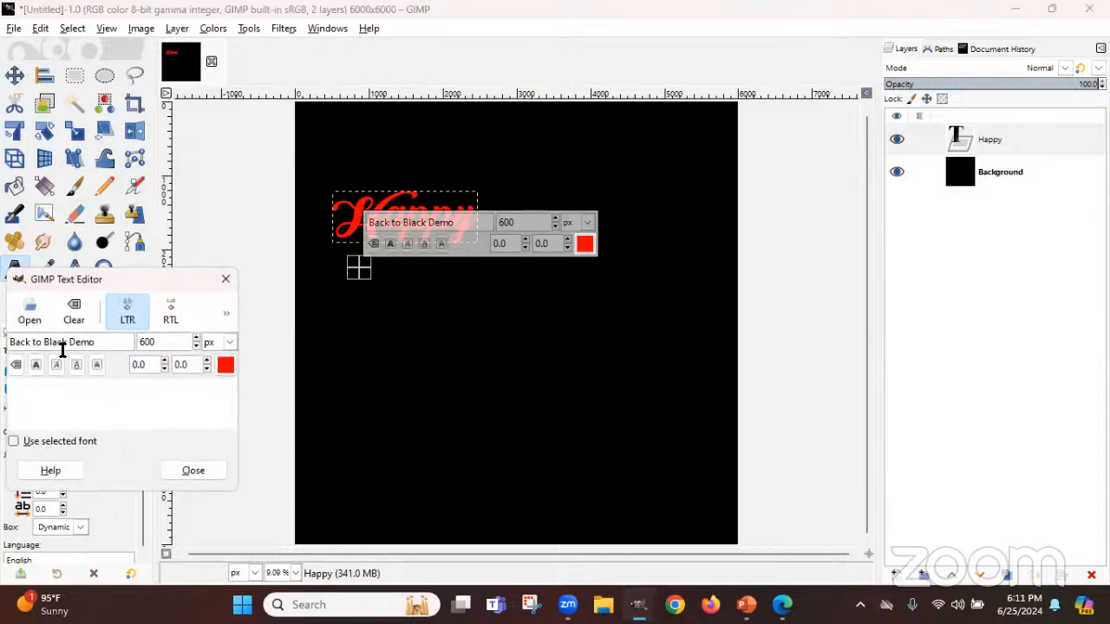
{"action": "left_click", "coordinate": [226, 279]}
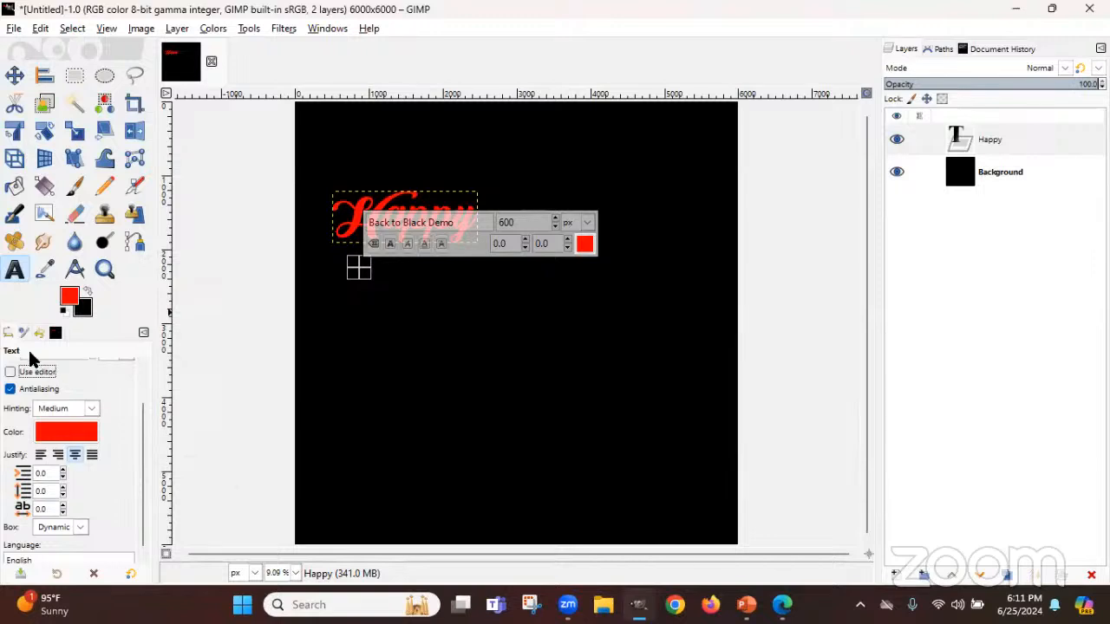
{"action": "left_click", "coordinate": [127, 360]}
{"action": "left_click", "coordinate": [67, 365]}
Save the image to the Desktop as 4th of July Design.xcf
{"action": "left_click", "coordinate": [12, 29]}
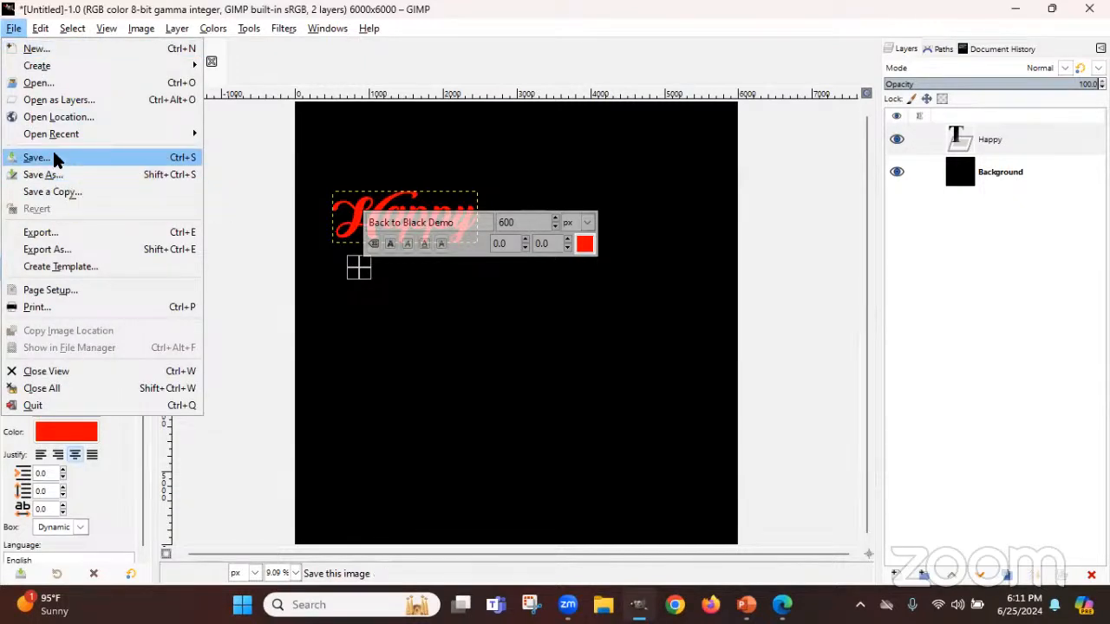
{"action": "left_click", "coordinate": [54, 158]}
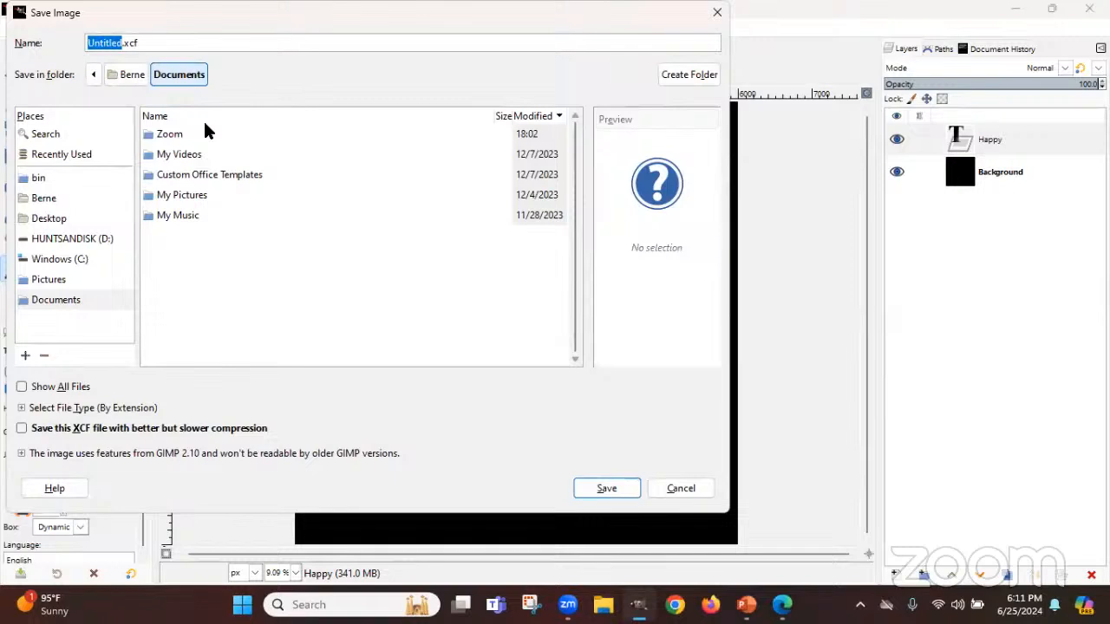
{"action": "type", "text": "4th"}
{"action": "type", "text": " of Jul"}
{"action": "type", "text": "y B"}
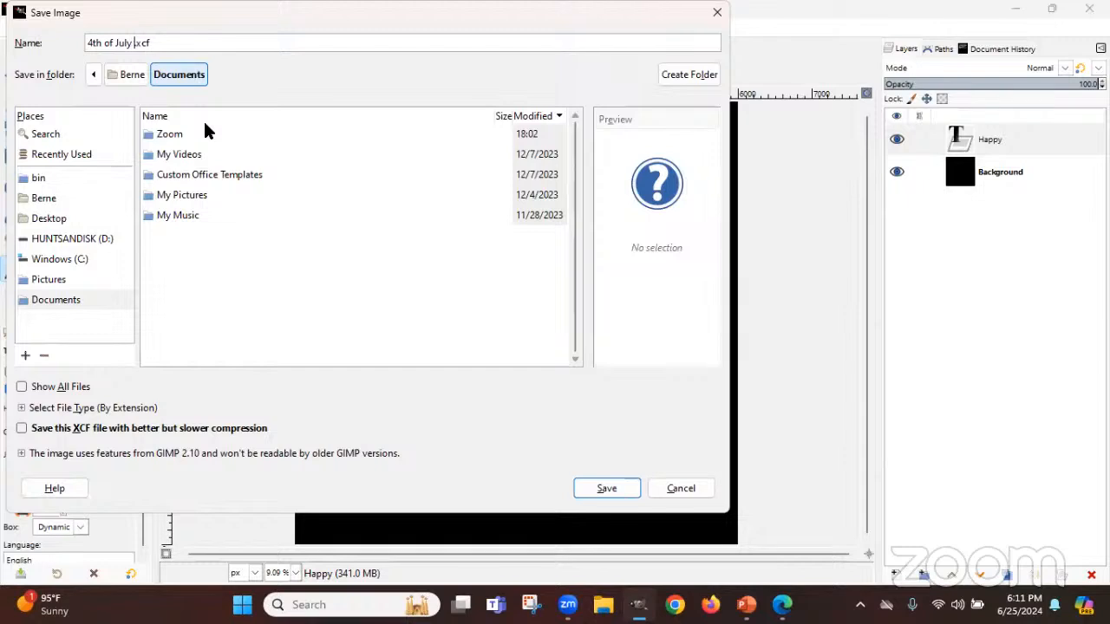
{"action": "key", "text": "BackSpace"}
{"action": "type", "text": "Design"}
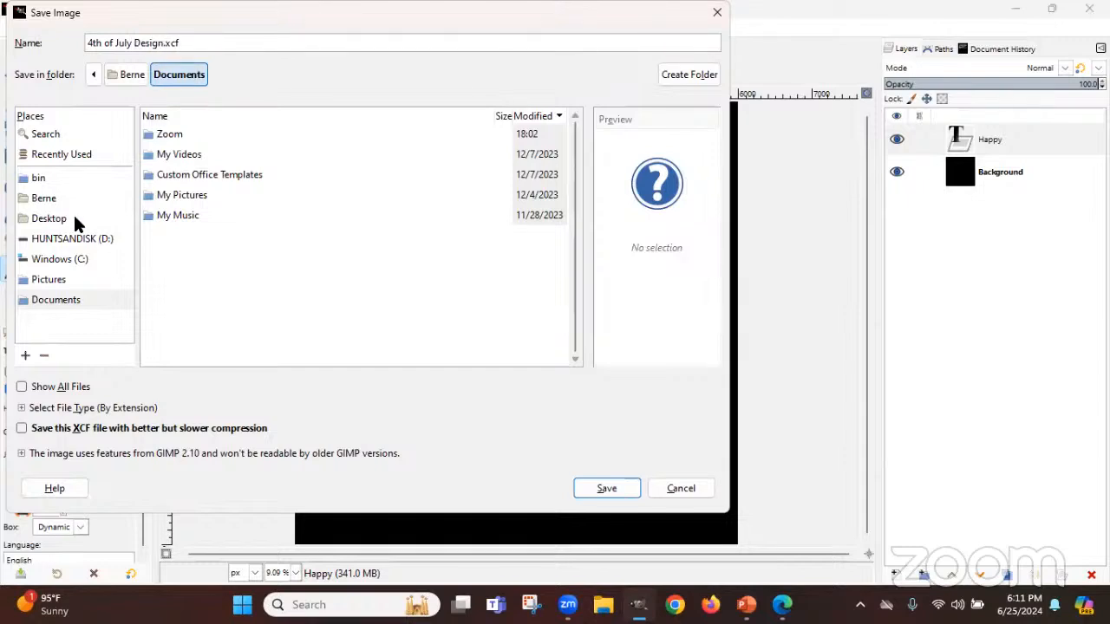
{"action": "left_click", "coordinate": [78, 238]}
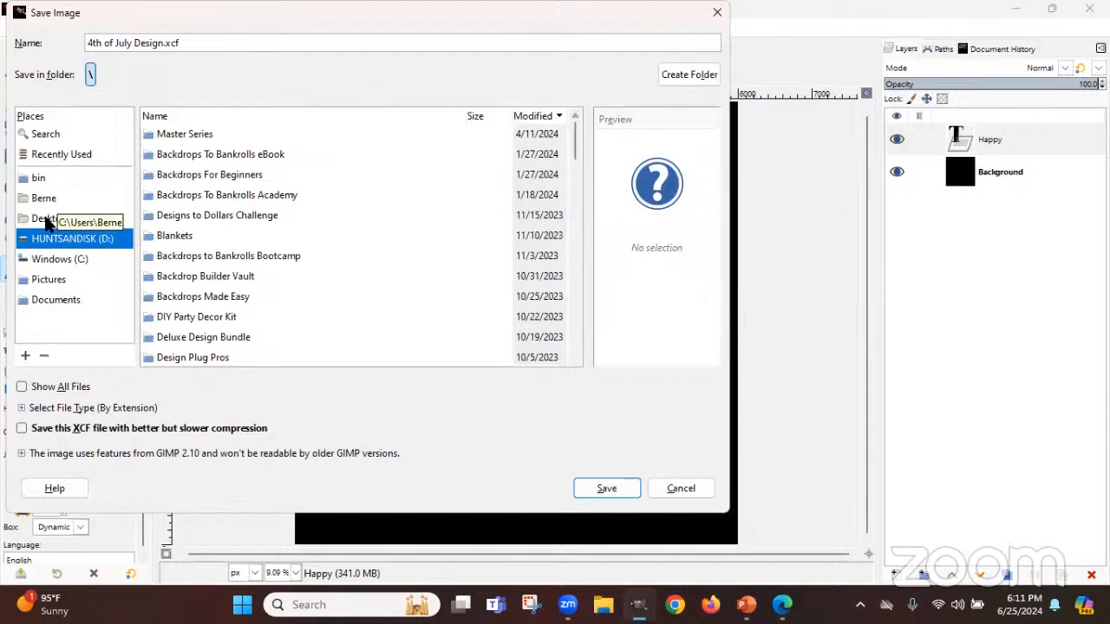
{"action": "left_click", "coordinate": [49, 219]}
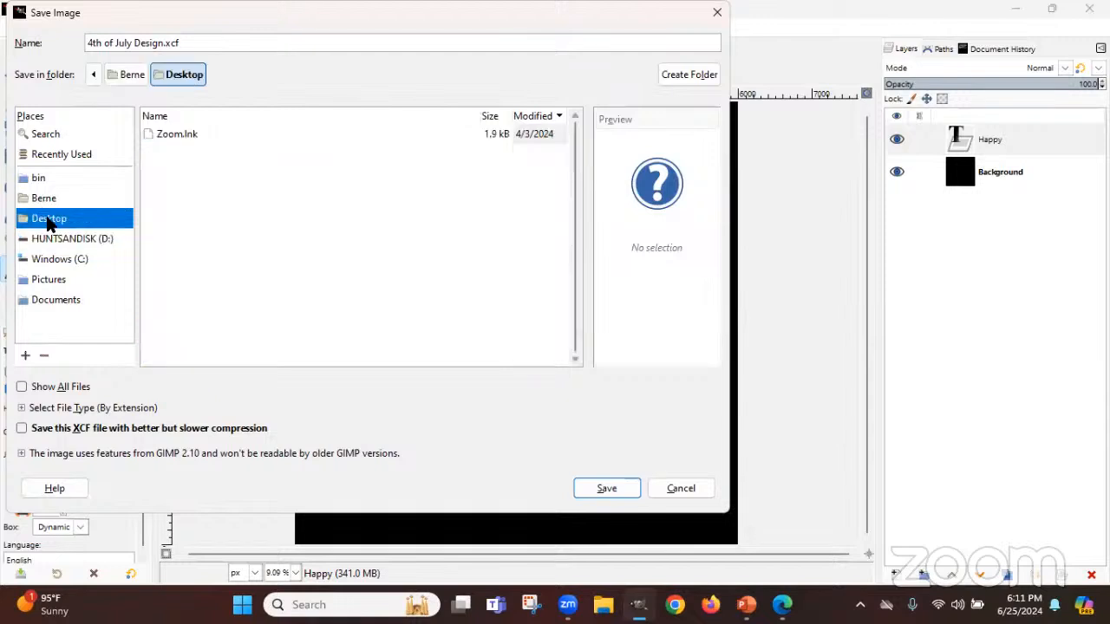
{"action": "left_click", "coordinate": [606, 489]}
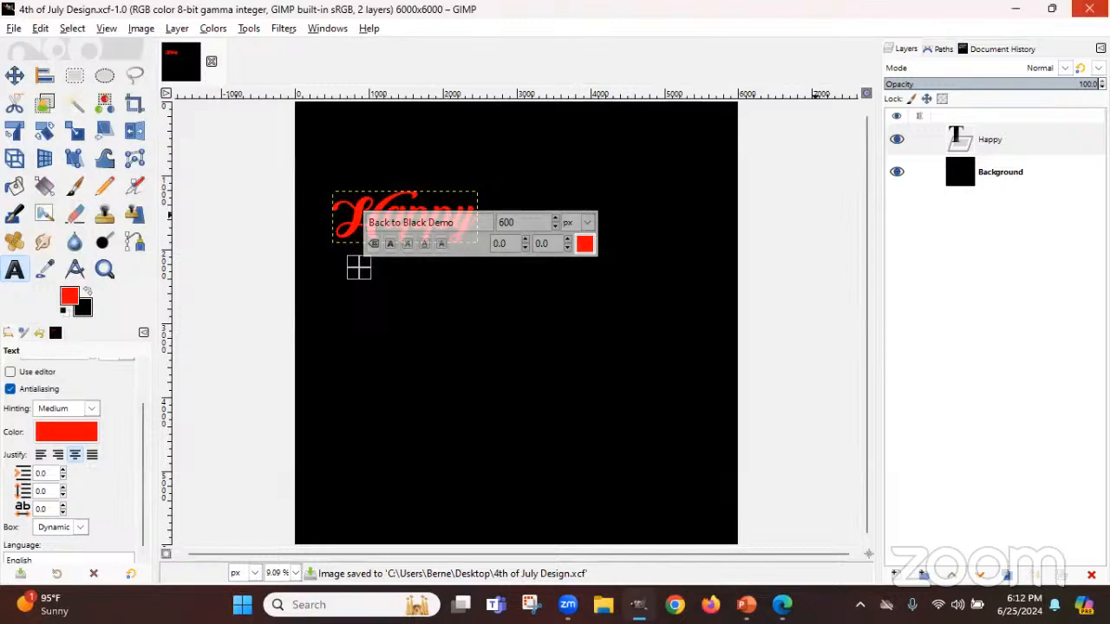
Close GIMP, start it again and reopen the recent file 4th of July Design.xcf
{"action": "left_click", "coordinate": [1089, 9]}
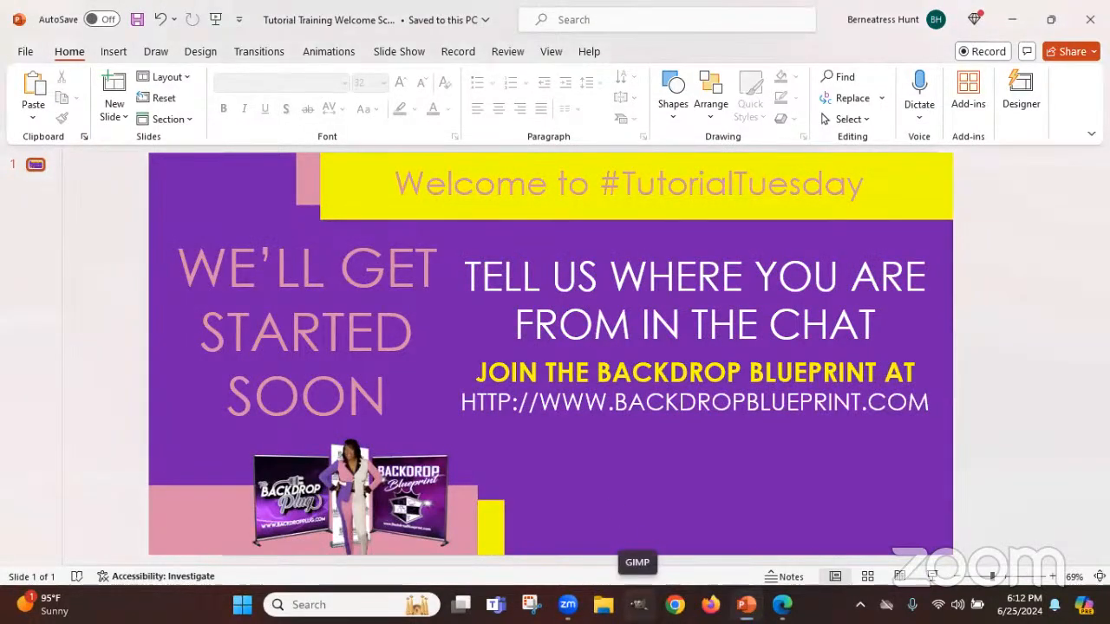
{"action": "left_click", "coordinate": [639, 605]}
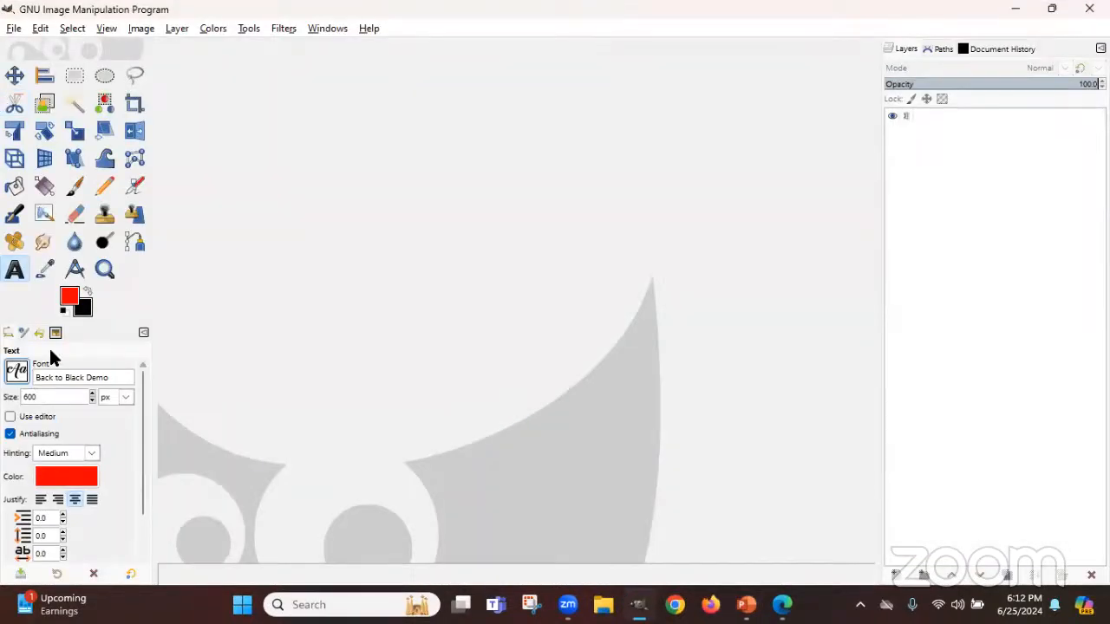
{"action": "left_click", "coordinate": [14, 29]}
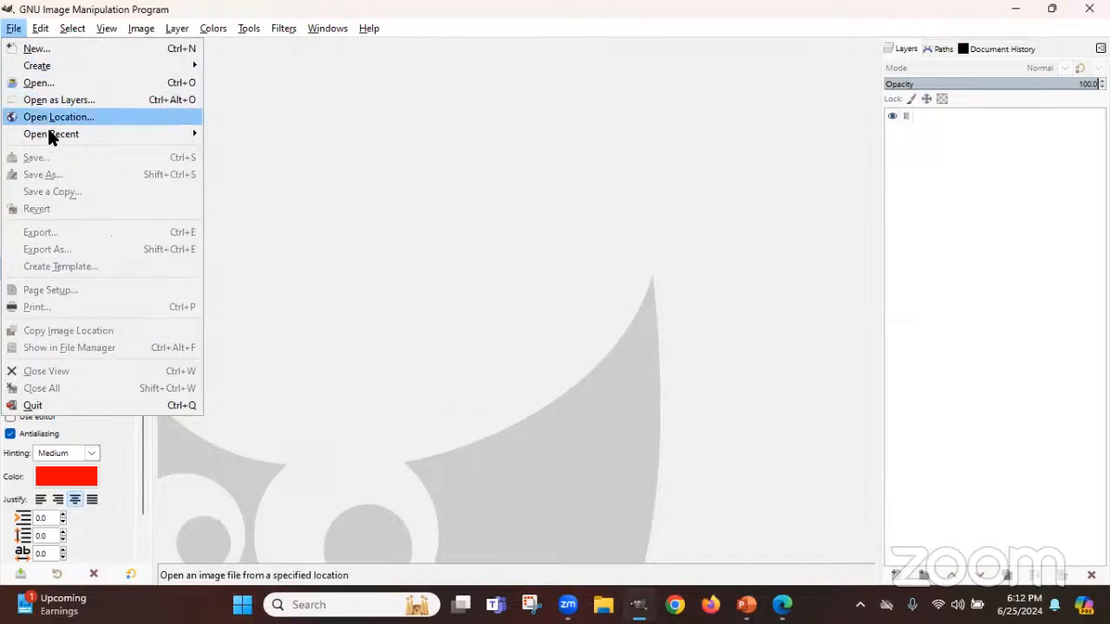
{"action": "mouse_move", "coordinate": [195, 139]}
{"action": "left_click", "coordinate": [303, 138]}
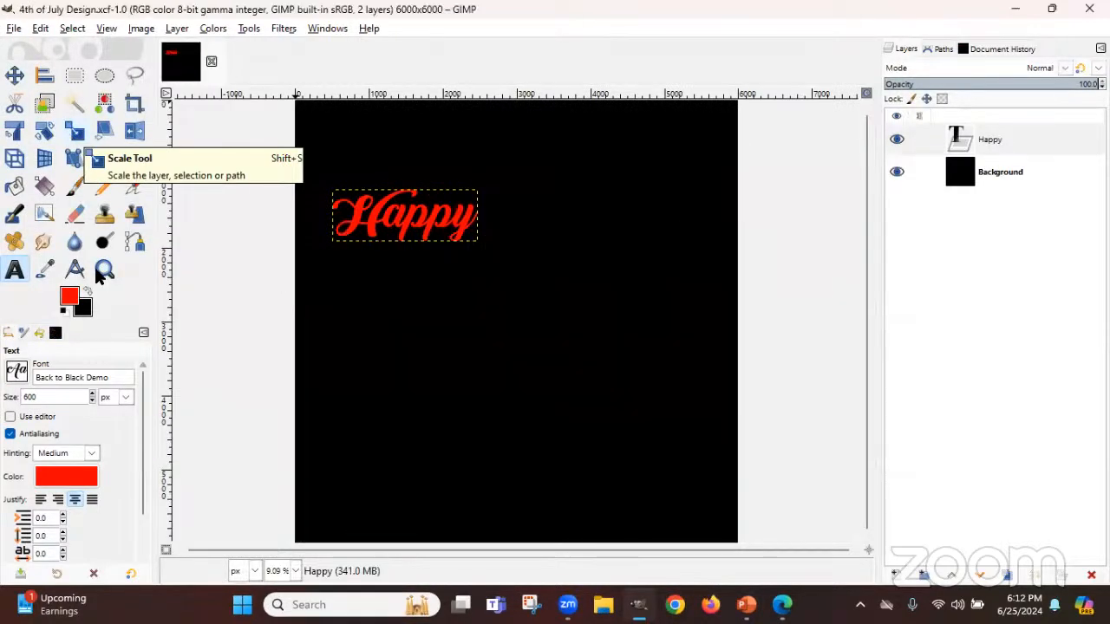
Choose Impact Condensed as the Text tool's font
{"action": "left_click", "coordinate": [17, 373]}
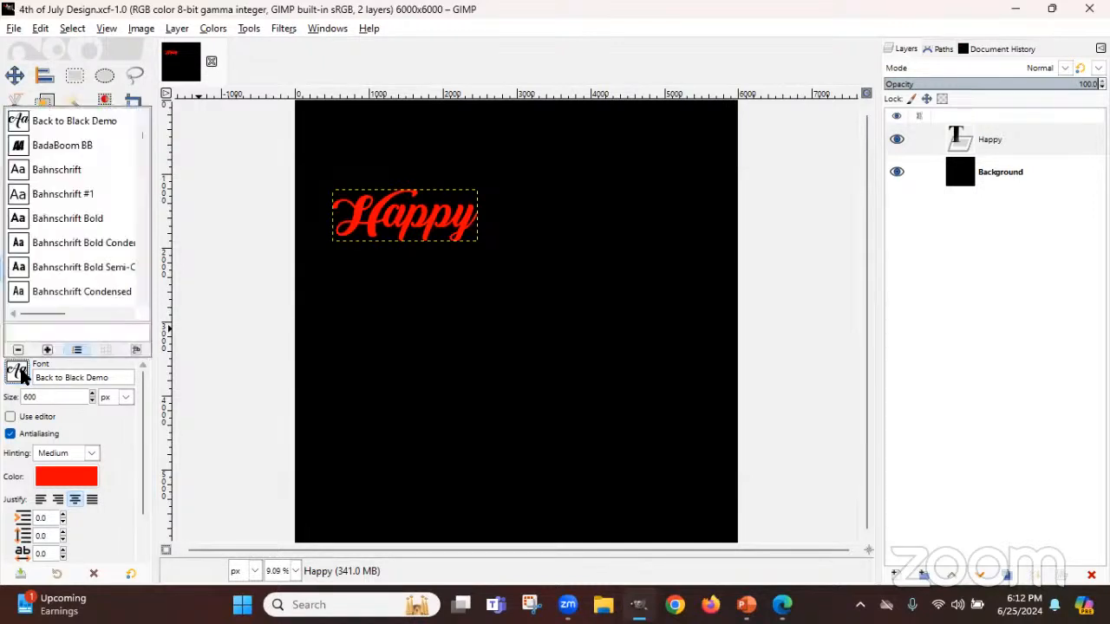
{"action": "scroll", "coordinate": [59, 277], "scroll_direction": "down", "scroll_amount": 5}
{"action": "scroll", "coordinate": [57, 288], "scroll_direction": "down", "scroll_amount": 5}
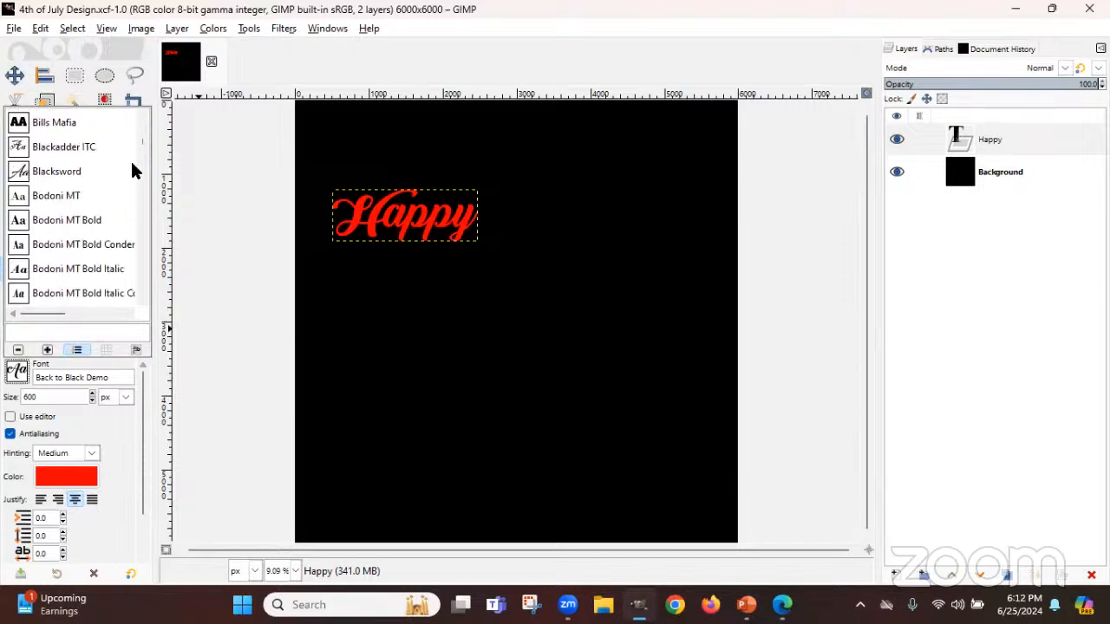
{"action": "scroll", "coordinate": [143, 221], "scroll_direction": "down", "scroll_amount": 10}
{"action": "scroll", "coordinate": [119, 218], "scroll_direction": "down", "scroll_amount": 15}
{"action": "scroll", "coordinate": [112, 214], "scroll_direction": "up", "scroll_amount": 5}
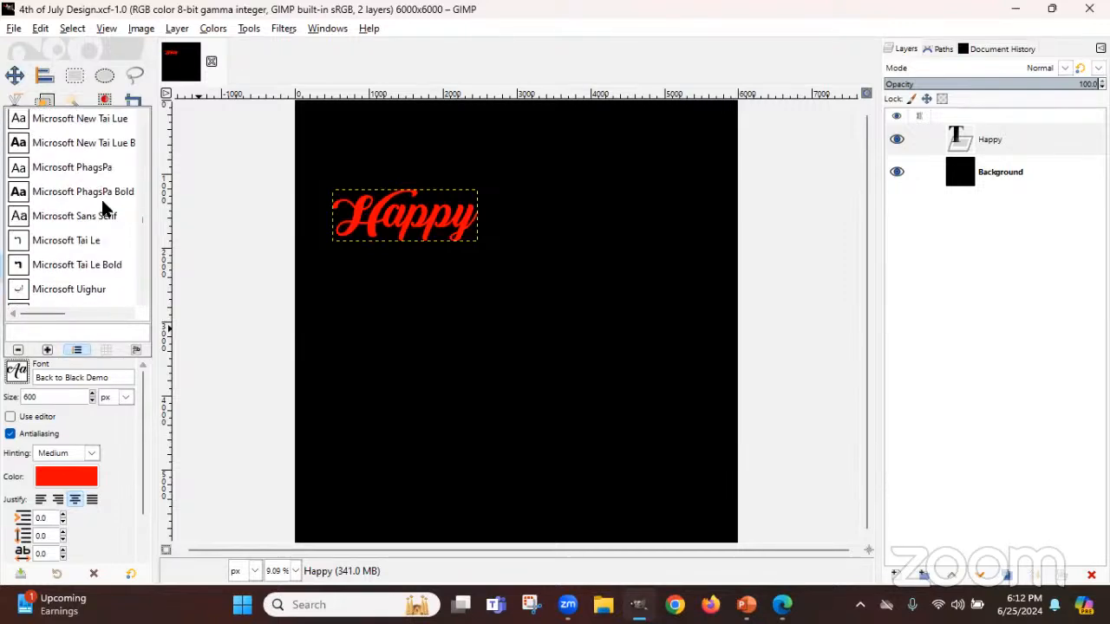
{"action": "scroll", "coordinate": [101, 208], "scroll_direction": "up", "scroll_amount": 10}
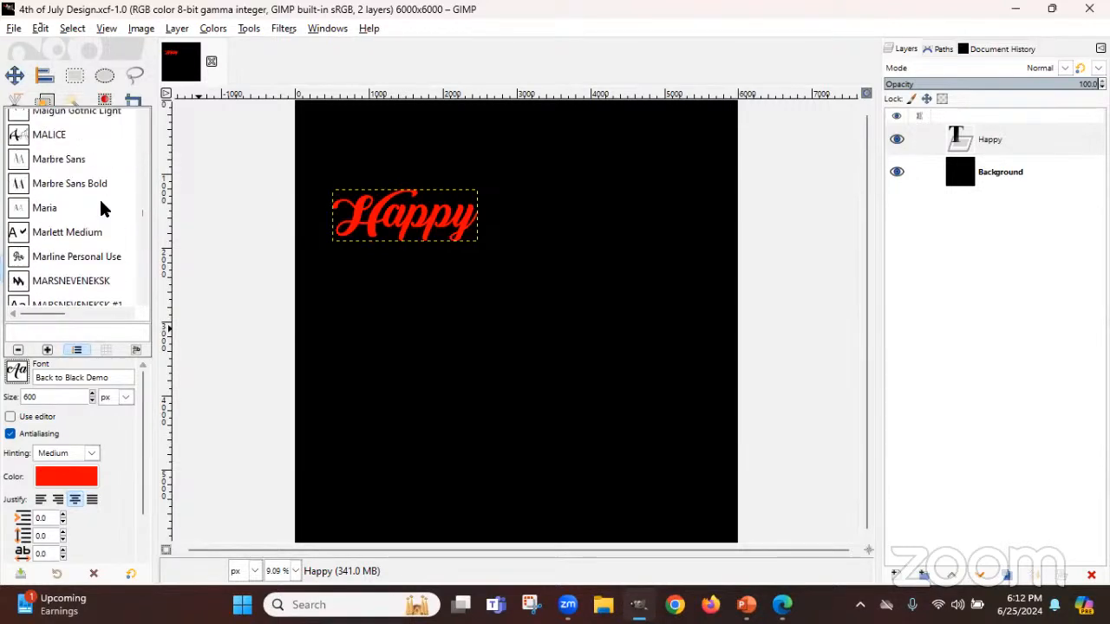
{"action": "scroll", "coordinate": [100, 201], "scroll_direction": "up", "scroll_amount": 6}
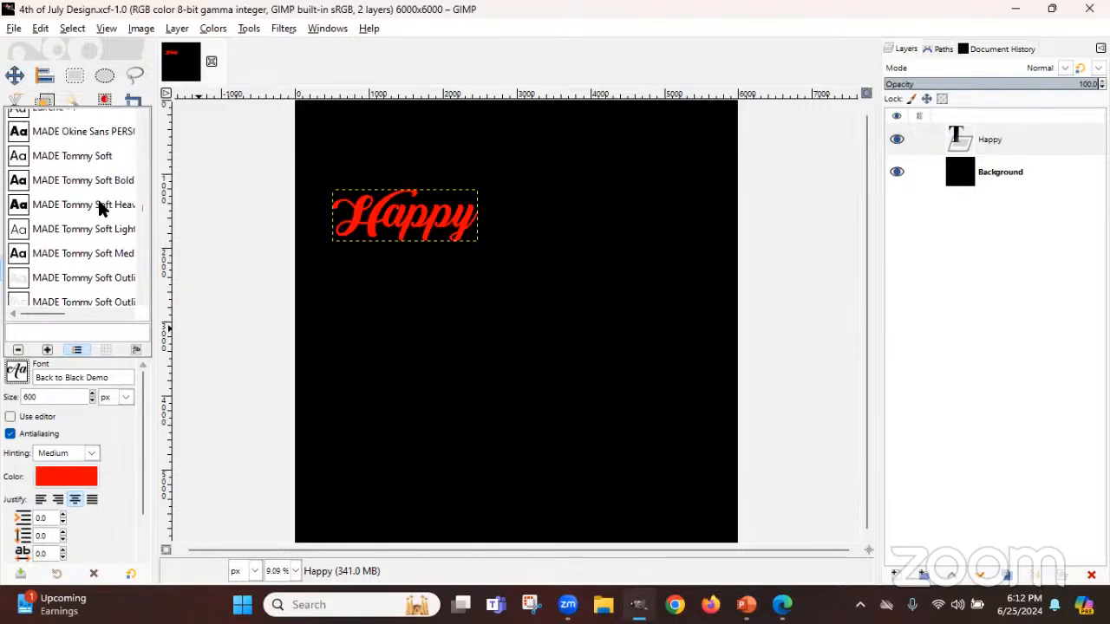
{"action": "scroll", "coordinate": [139, 204], "scroll_direction": "up", "scroll_amount": 15}
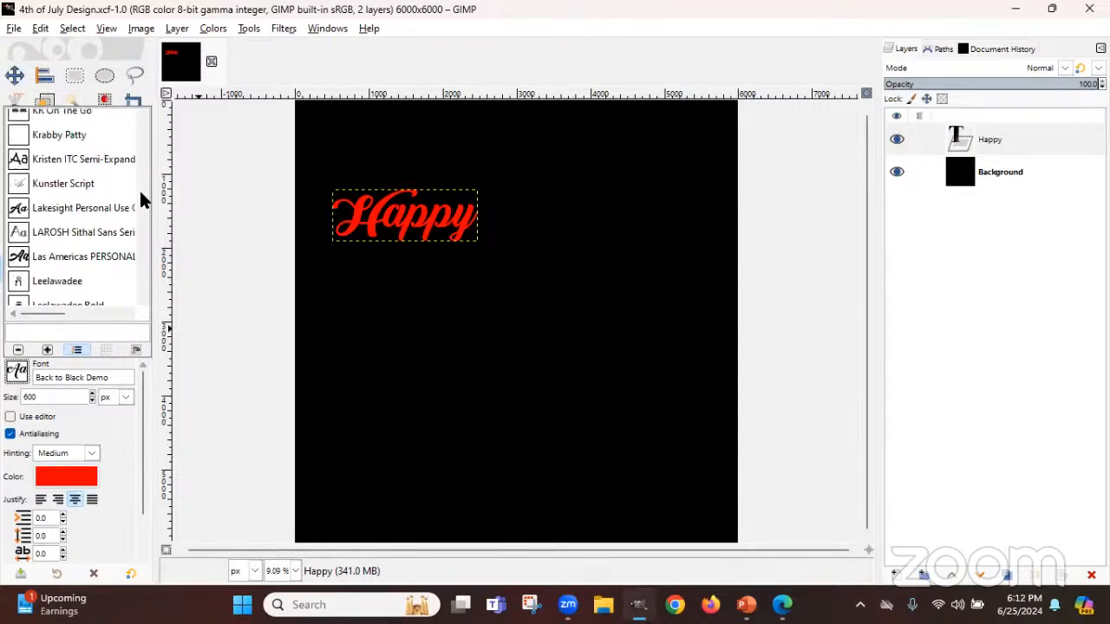
{"action": "scroll", "coordinate": [102, 195], "scroll_direction": "down", "scroll_amount": 7}
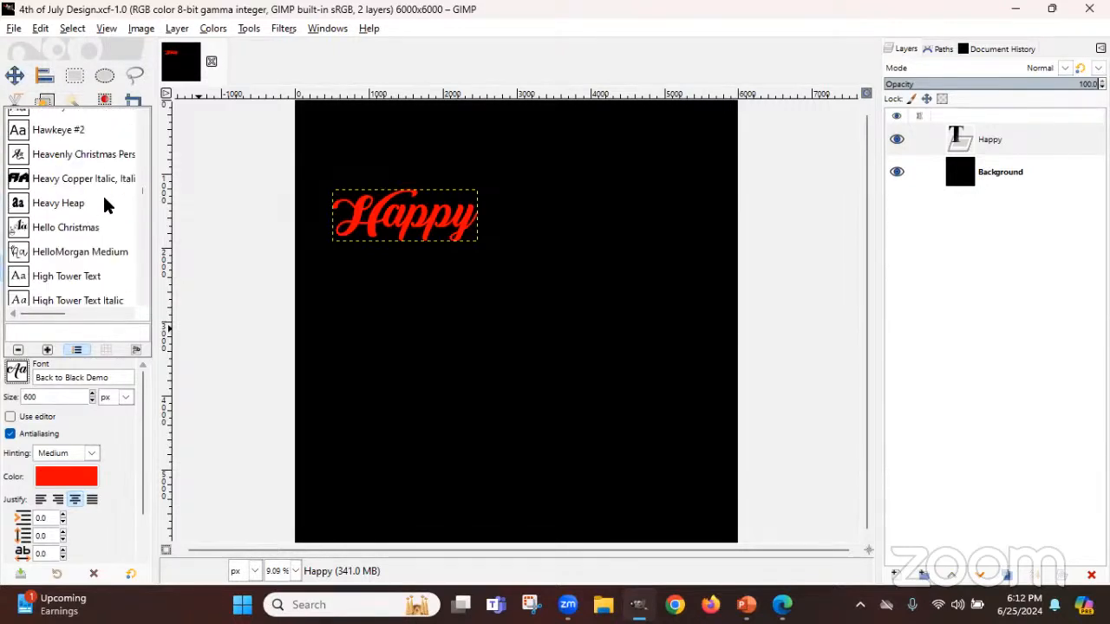
{"action": "scroll", "coordinate": [104, 204], "scroll_direction": "down", "scroll_amount": 7}
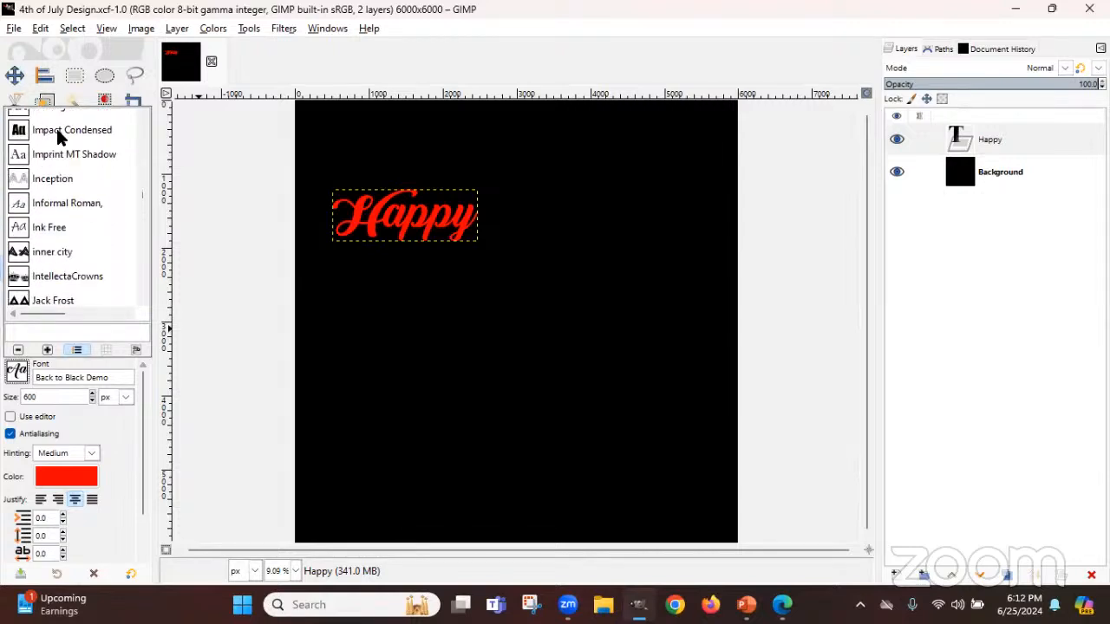
{"action": "left_click", "coordinate": [58, 132]}
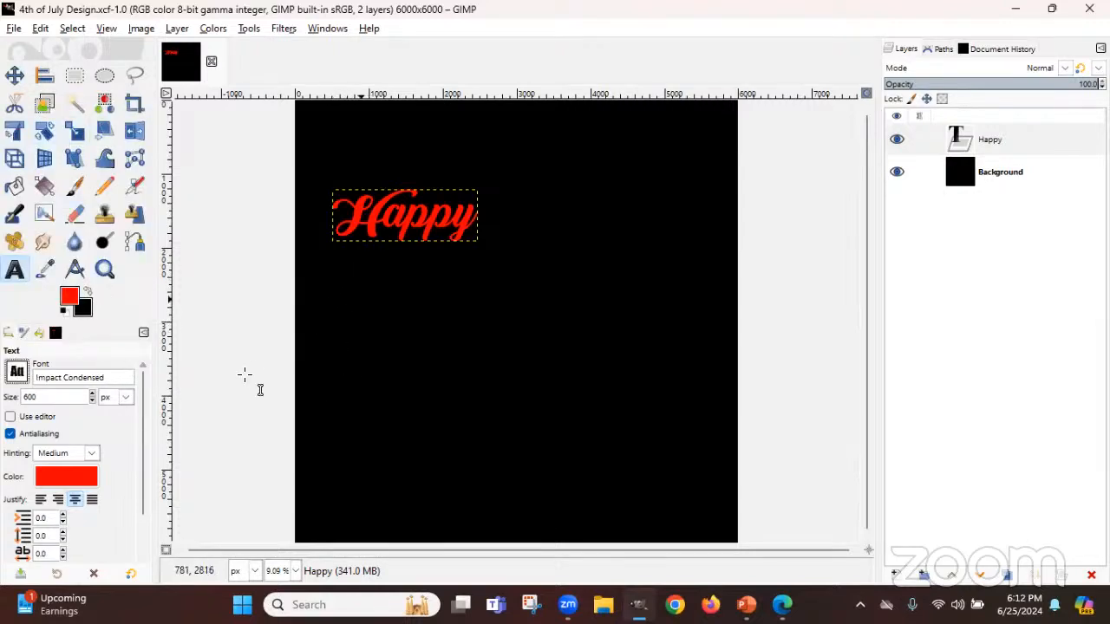
Add "4" and "TH" side by side as separate text layers below "Happy"
{"action": "left_click", "coordinate": [377, 295]}
{"action": "type", "text": "4"}
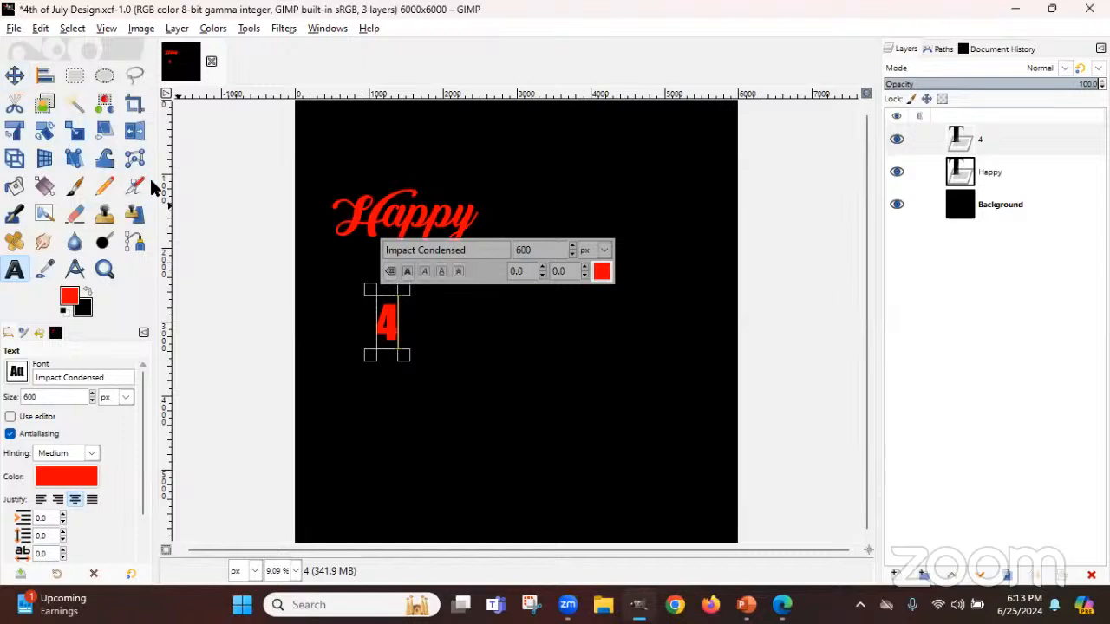
{"action": "left_click", "coordinate": [447, 307]}
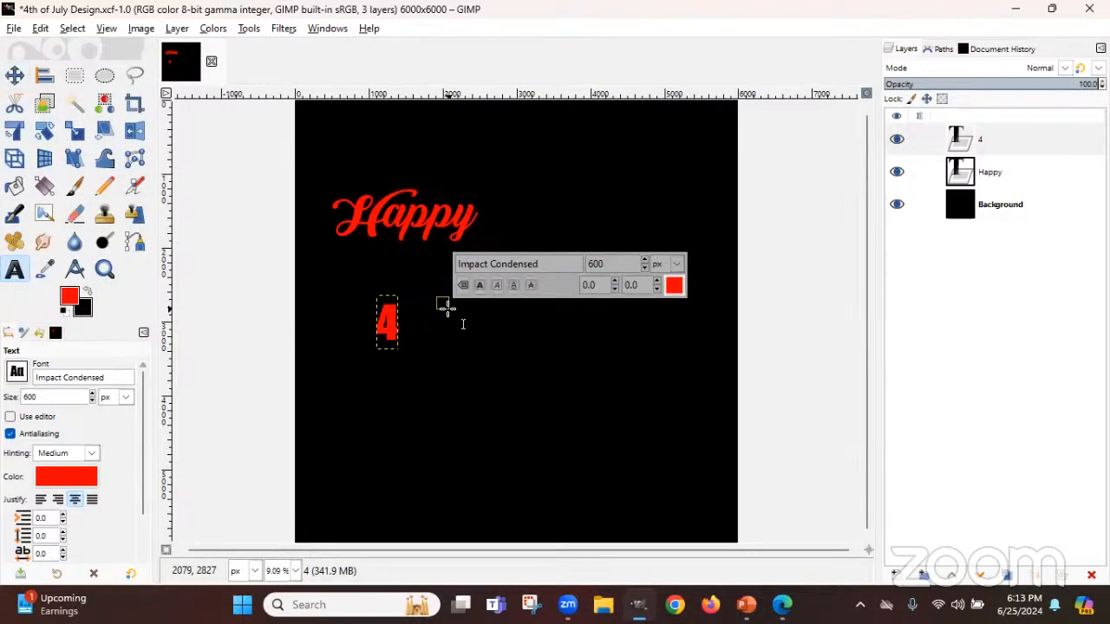
{"action": "type", "text": "th"}
{"action": "key", "text": "BackSpace"}
{"action": "key", "text": "BackSpace"}
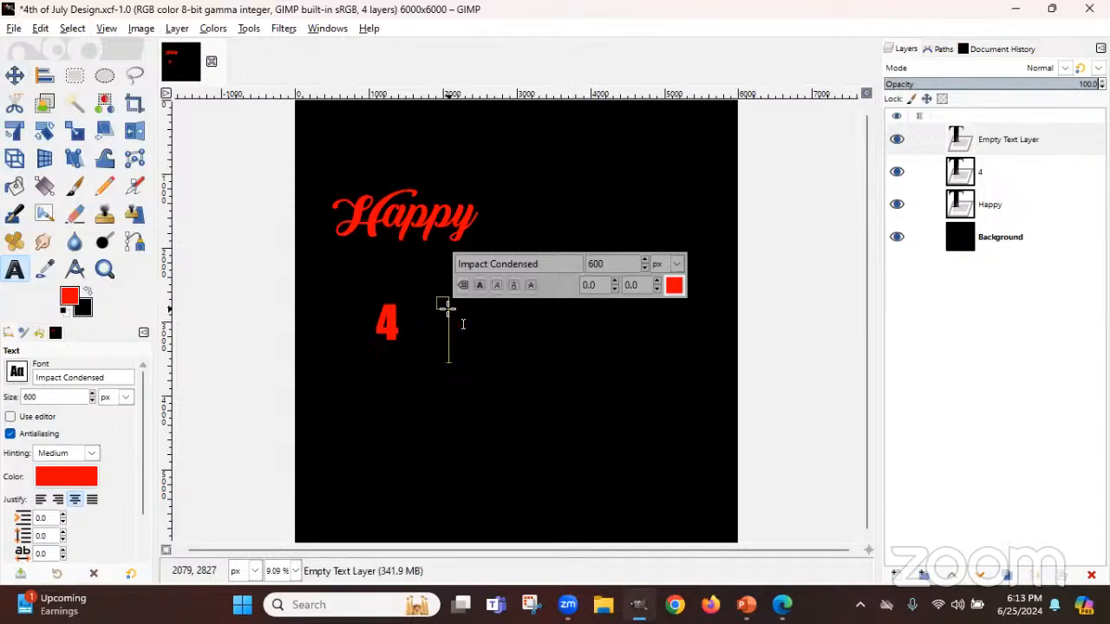
{"action": "type", "text": "TH"}
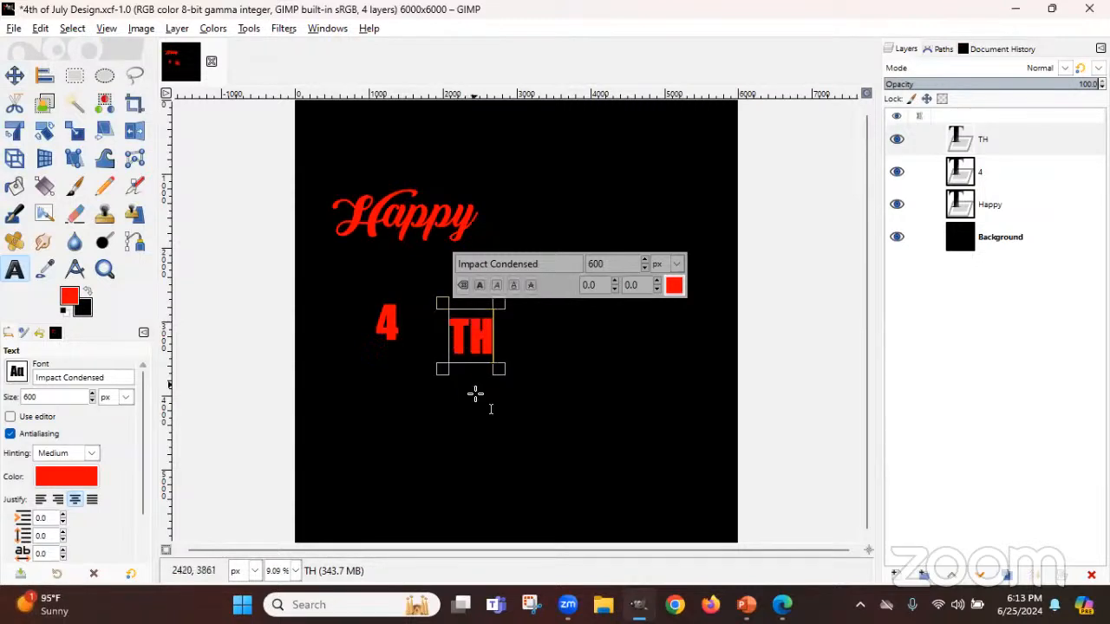
Add "OF" below "TH" and "JULY" near the canvas's lower edge as separate text layers
{"action": "left_click", "coordinate": [474, 395]}
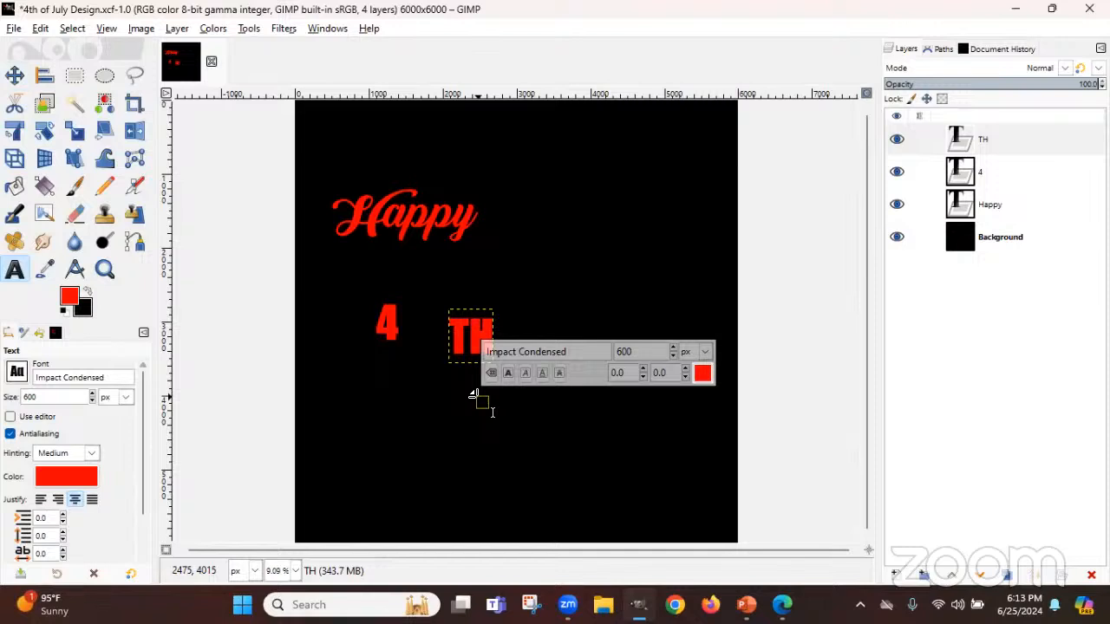
{"action": "type", "text": "OF"}
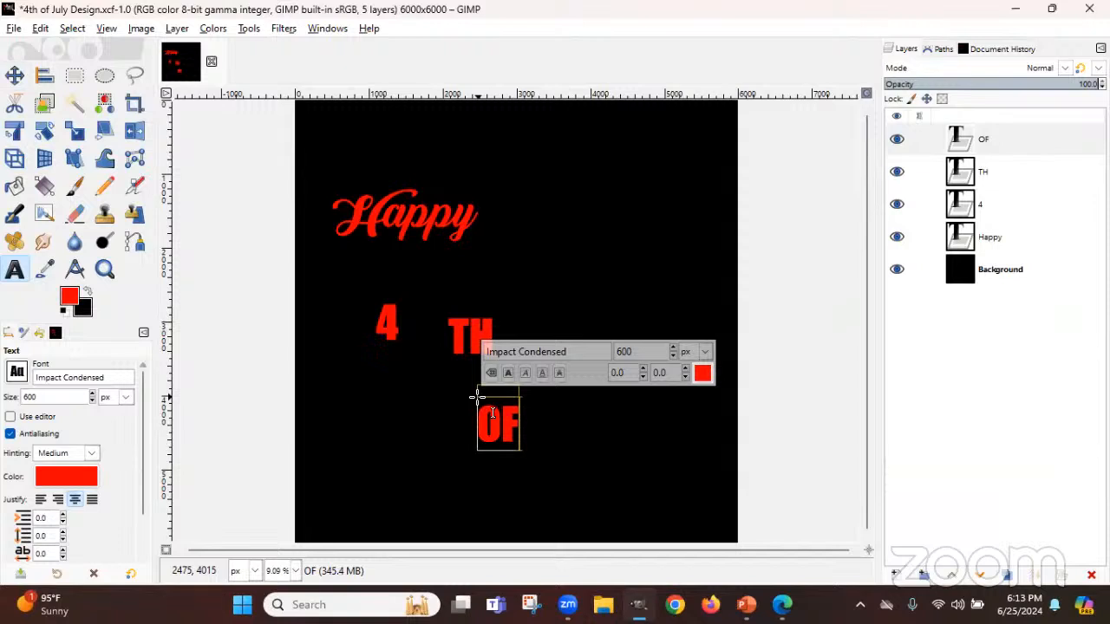
{"action": "left_click", "coordinate": [398, 475]}
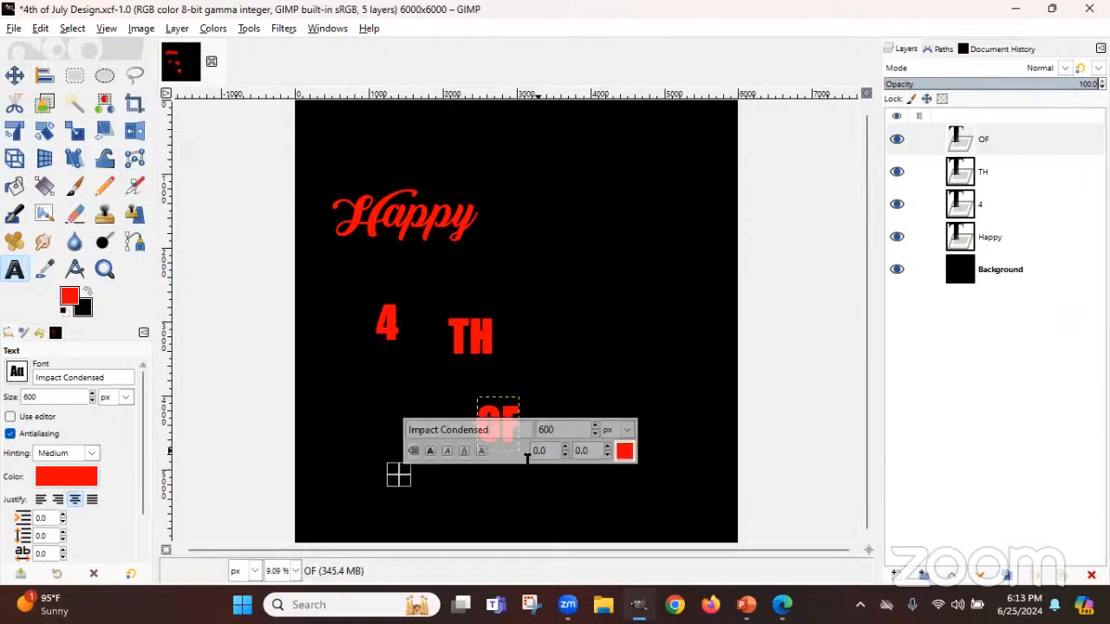
{"action": "type", "text": "JUL:"}
{"action": "type", "text": "Y"}
{"action": "key", "text": "BackSpace"}
{"action": "key", "text": "BackSpace"}
{"action": "type", "text": "Y"}
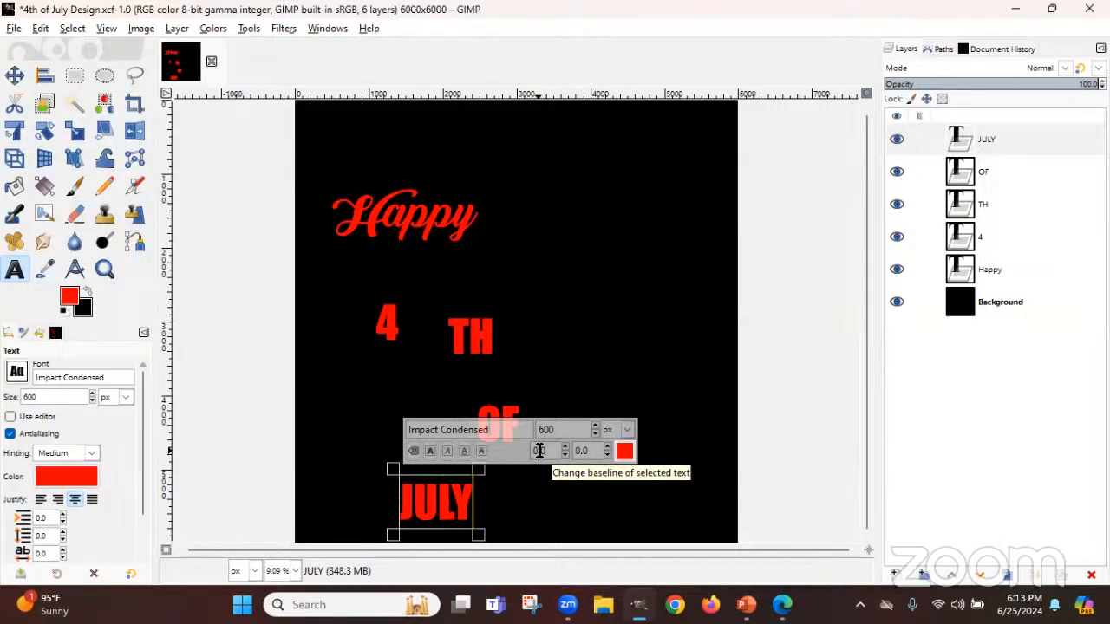
Move the "Happy" text to the upper-right area of the canvas
{"action": "left_click", "coordinate": [17, 77]}
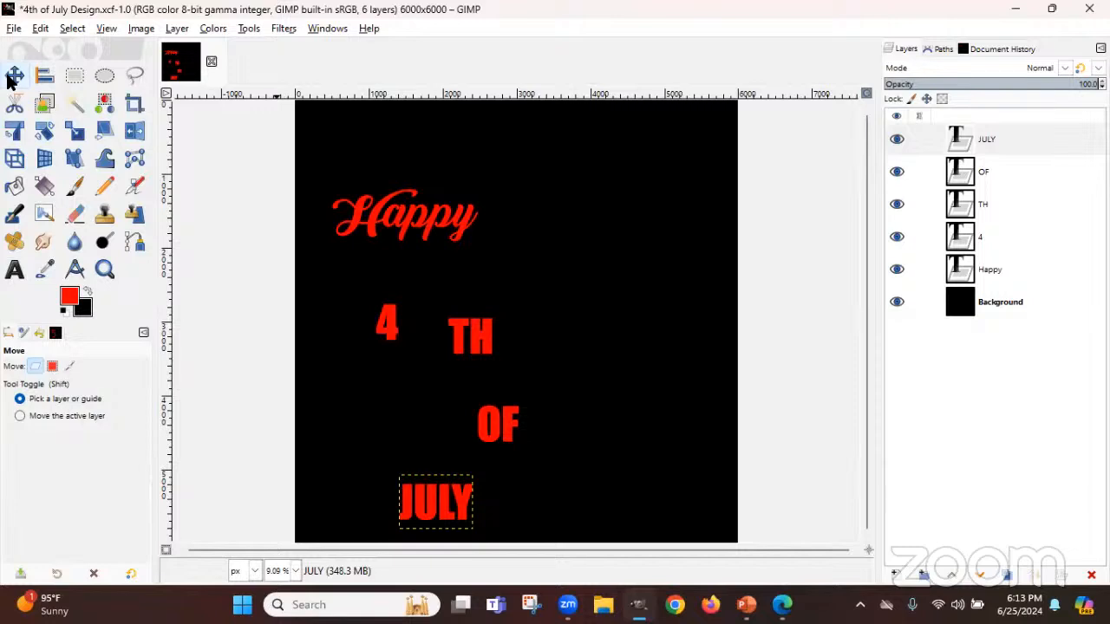
{"action": "left_click_drag", "start_coordinate": [416, 225], "coordinate": [618, 185]}
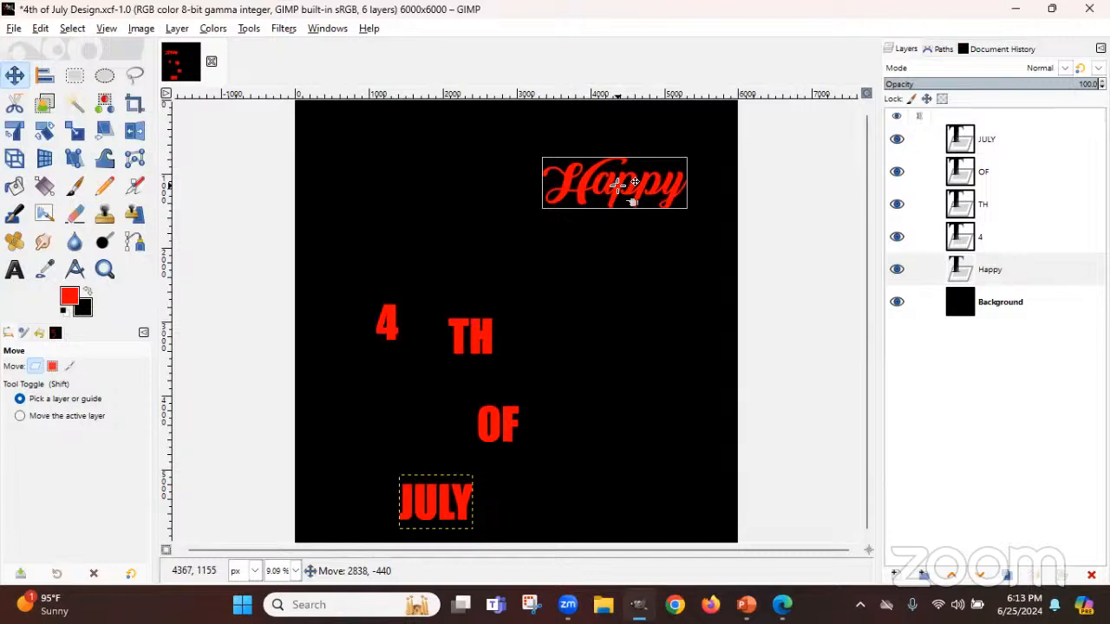
{"action": "left_click_drag", "start_coordinate": [617, 184], "coordinate": [624, 183]}
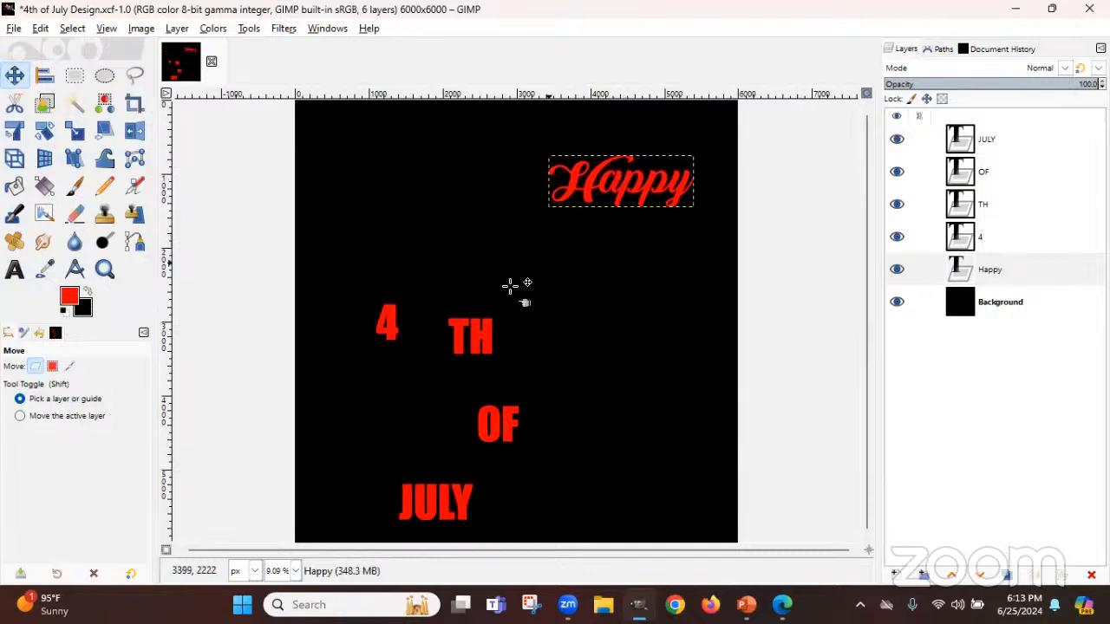
Enlarge the "4" text to 2464 px and move it up so it sits left of "TH"
{"action": "left_click", "coordinate": [389, 322]}
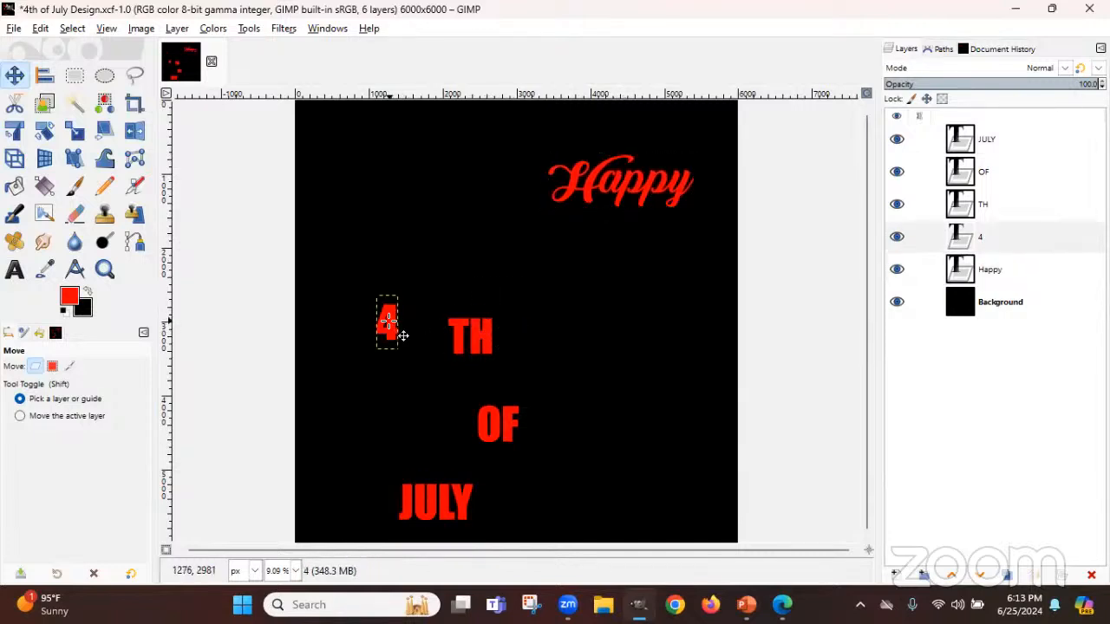
{"action": "left_click", "coordinate": [14, 271]}
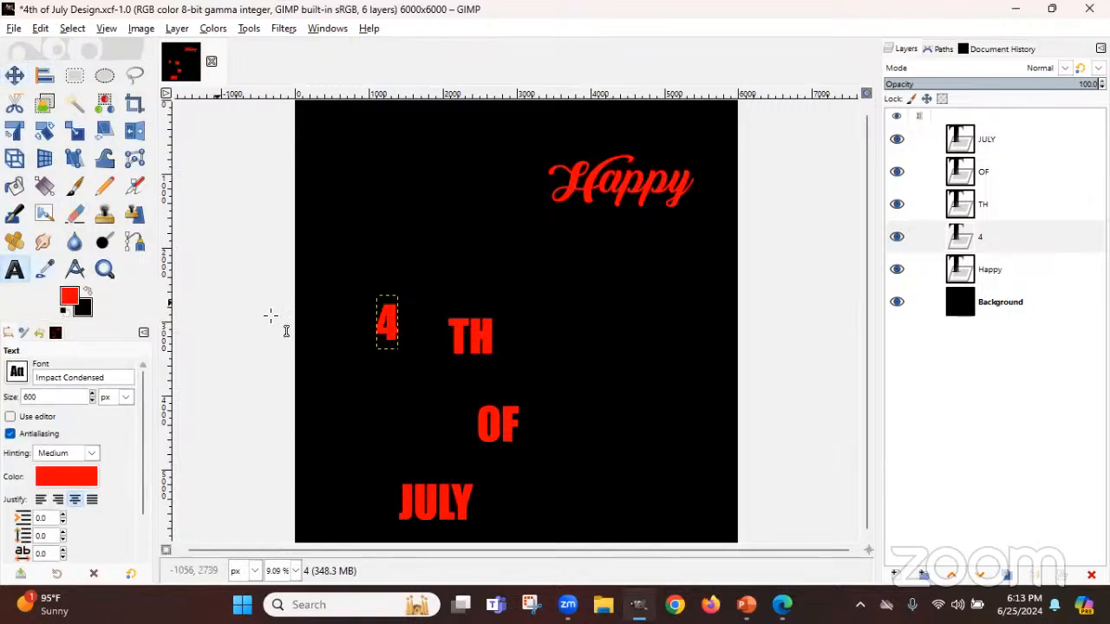
{"action": "left_click", "coordinate": [384, 324]}
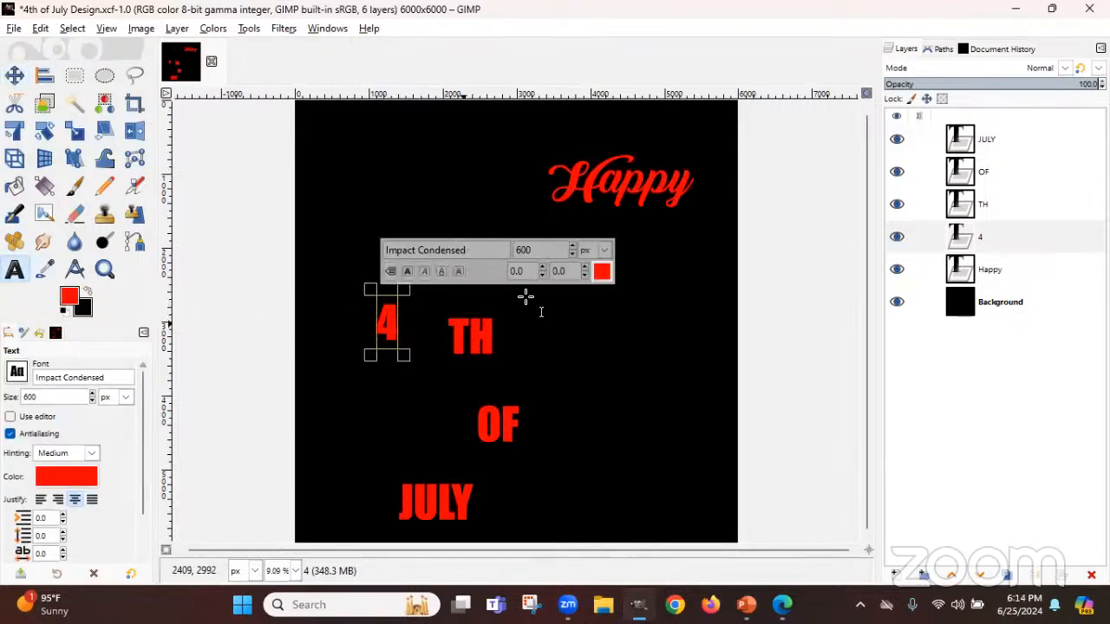
{"action": "left_click", "coordinate": [572, 245]}
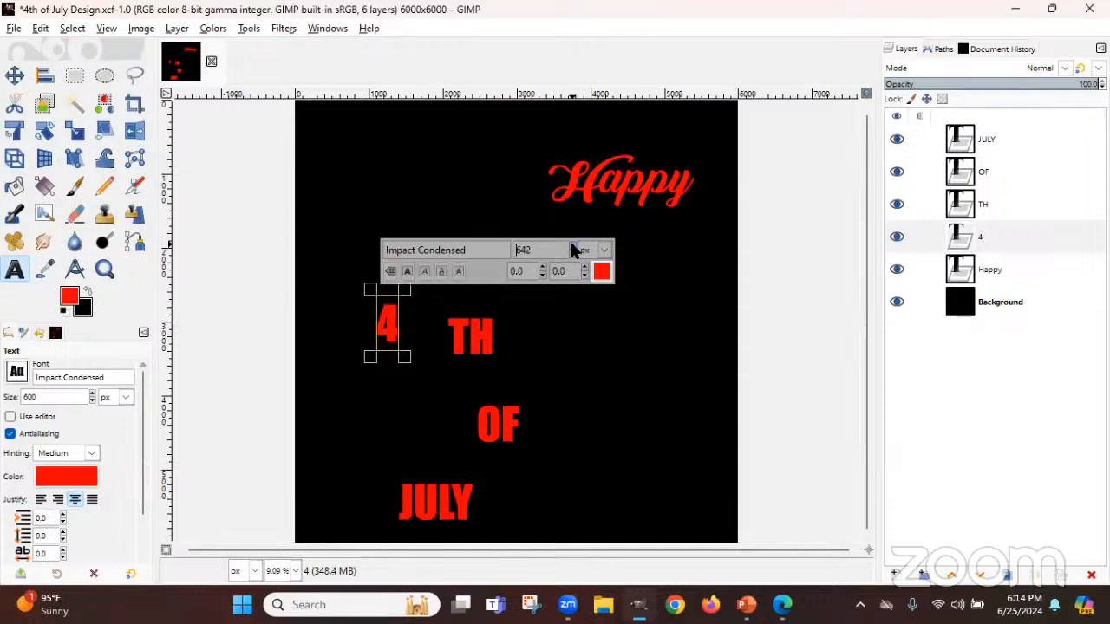
{"action": "left_click_drag", "start_coordinate": [572, 247], "coordinate": [574, 248]}
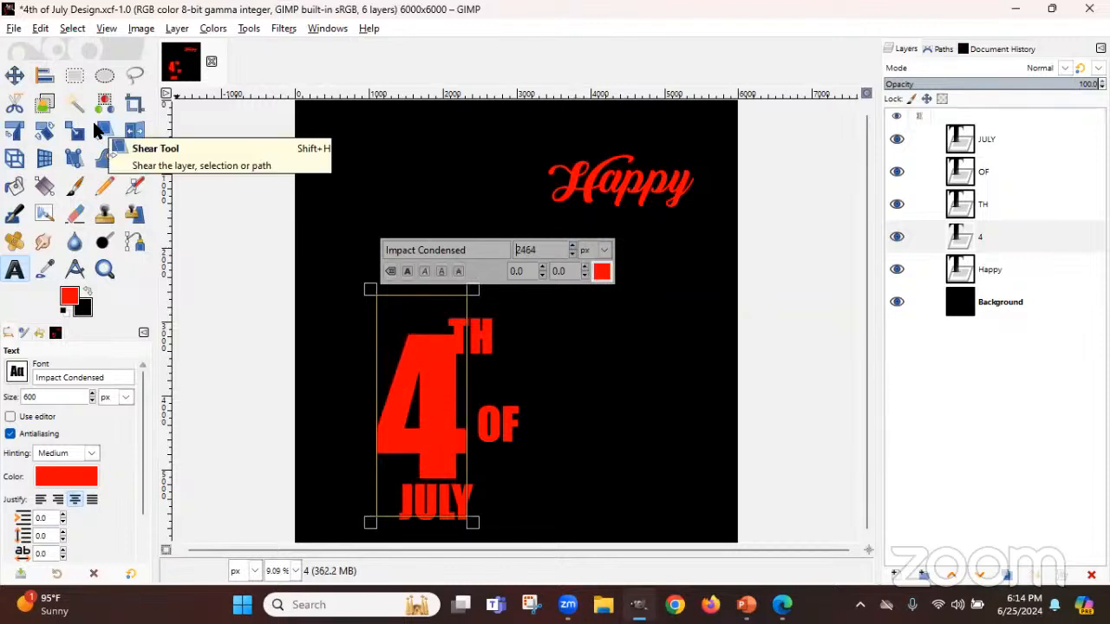
{"action": "left_click", "coordinate": [14, 76]}
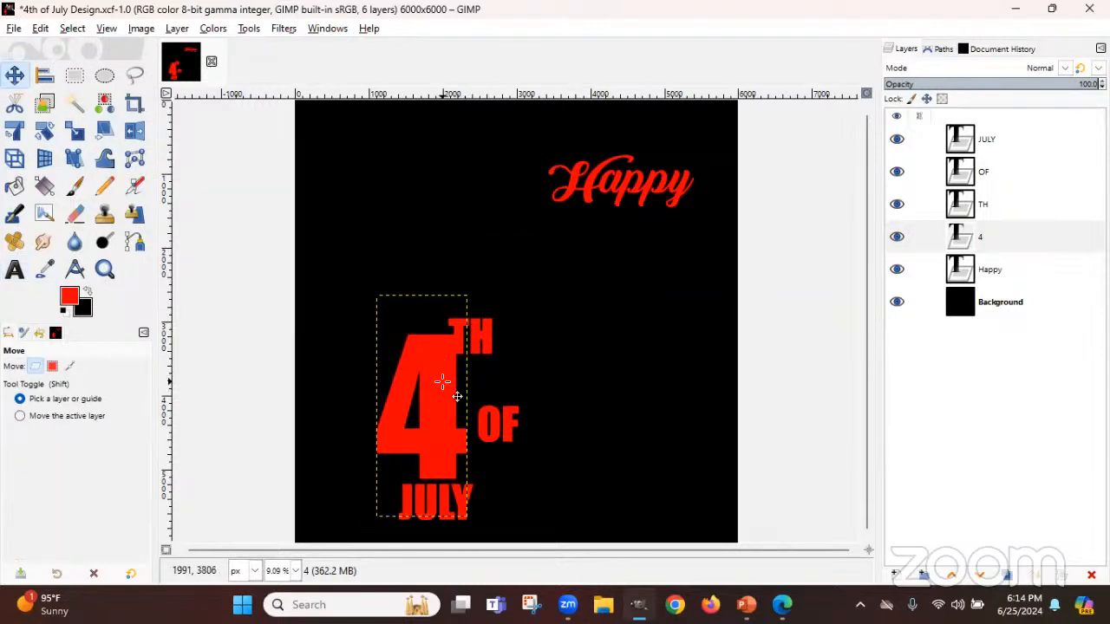
{"action": "left_click_drag", "start_coordinate": [426, 372], "coordinate": [424, 295]}
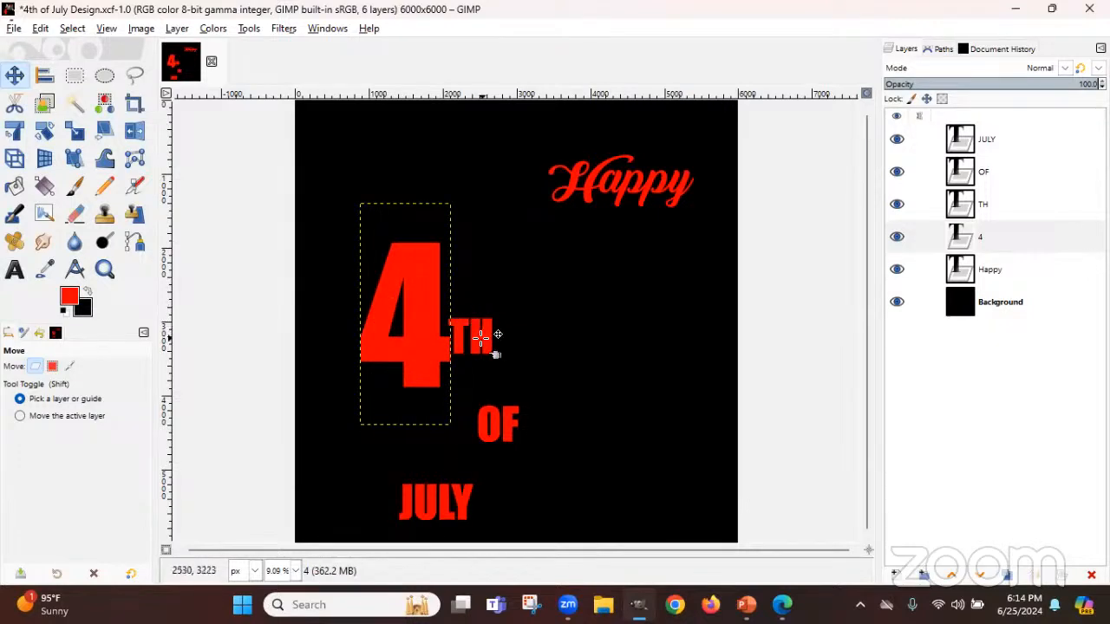
Enlarge the "TH" text to about 1042 px and place it right of the "4" with their tops level
{"action": "left_click_drag", "start_coordinate": [475, 338], "coordinate": [491, 273]}
{"action": "left_click", "coordinate": [14, 269]}
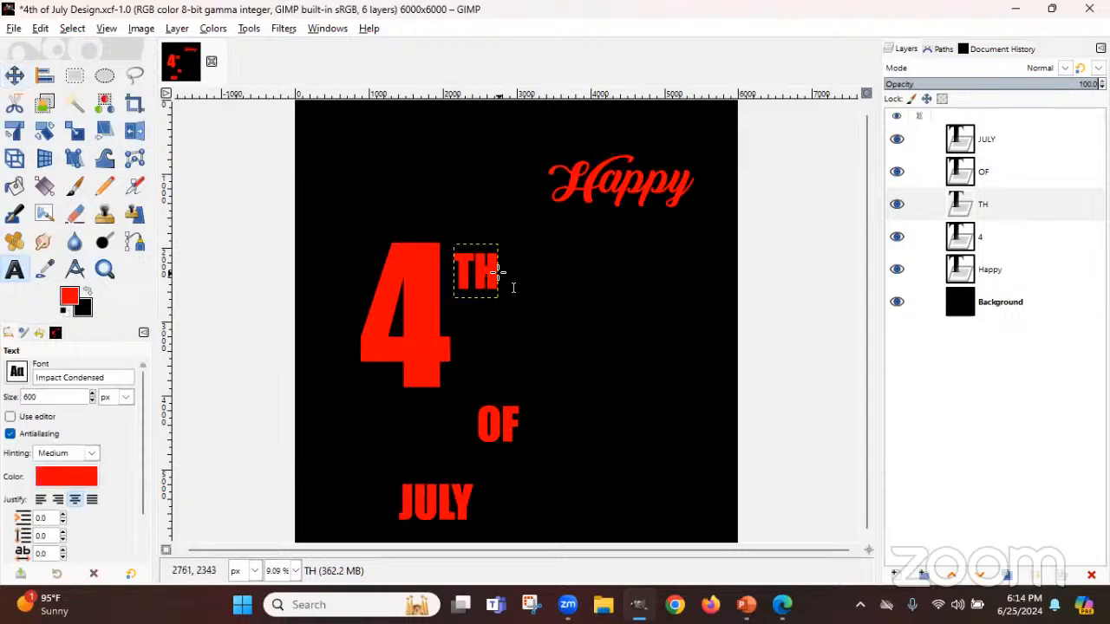
{"action": "left_click", "coordinate": [492, 271]}
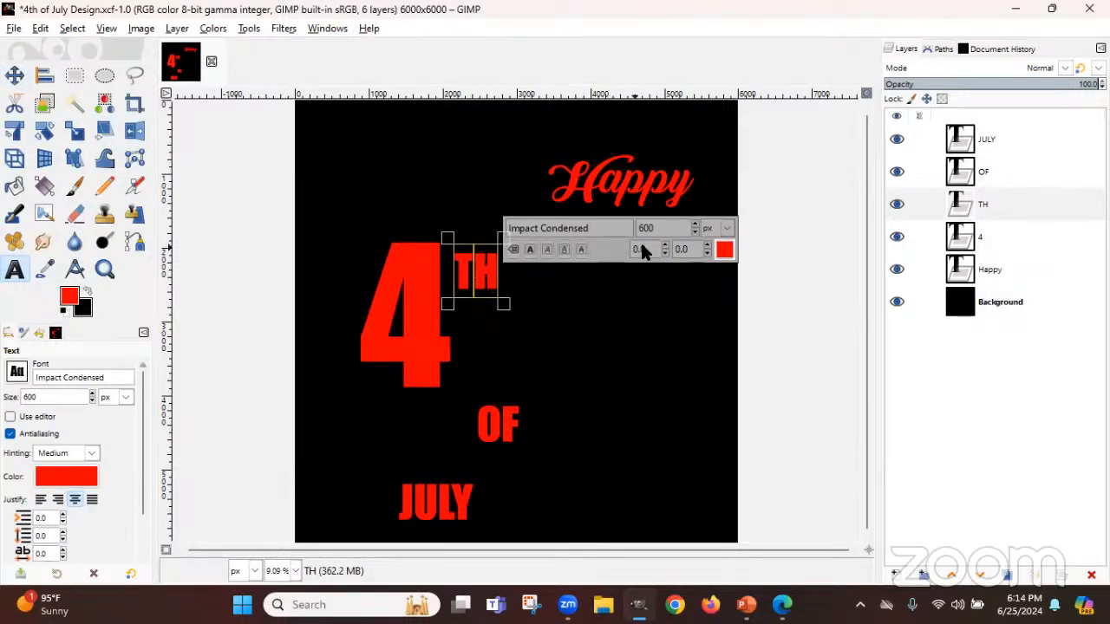
{"action": "left_click", "coordinate": [694, 223]}
{"action": "left_click_drag", "start_coordinate": [693, 222], "coordinate": [700, 223]}
{"action": "left_click", "coordinate": [14, 75]}
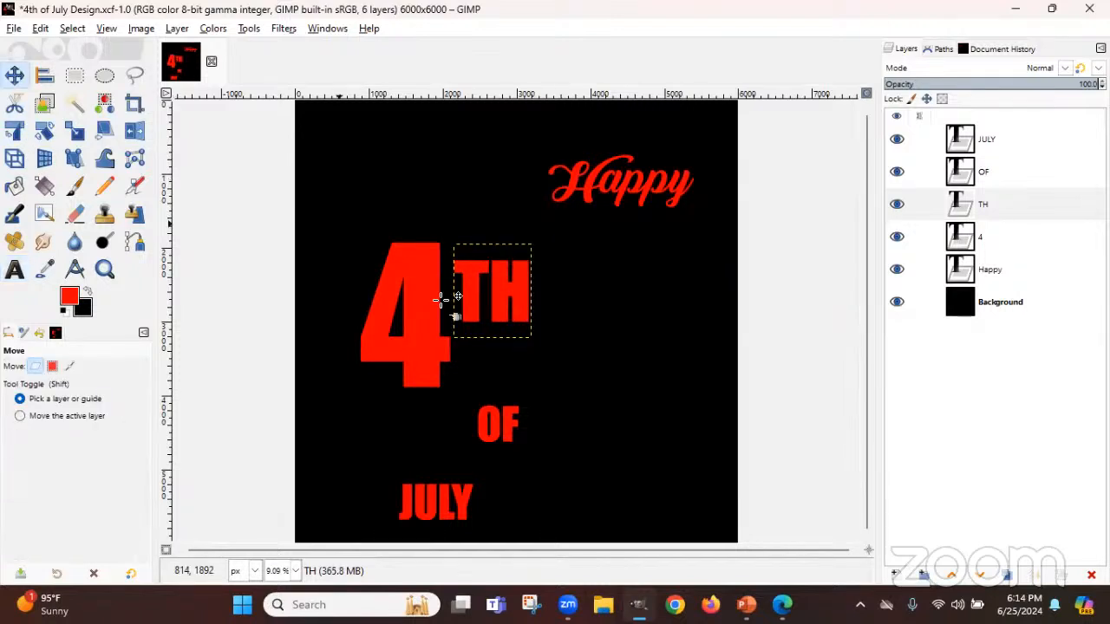
{"action": "left_click_drag", "start_coordinate": [469, 304], "coordinate": [471, 283]}
Copy the font size value of the "TH" text
{"action": "left_click", "coordinate": [503, 425]}
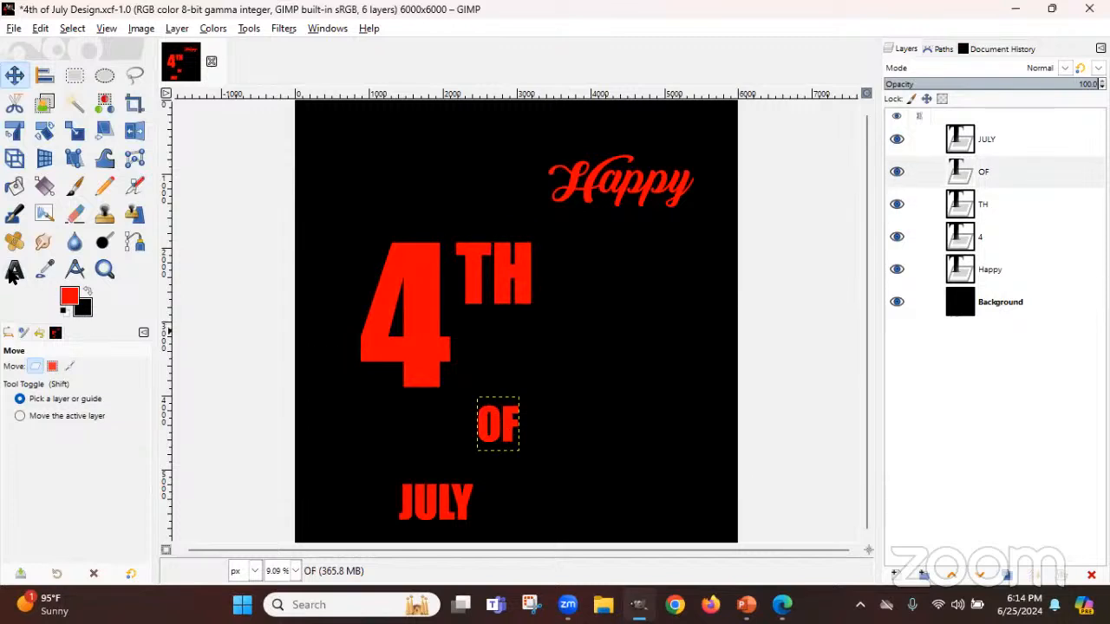
{"action": "key", "text": "t"}
{"action": "left_click", "coordinate": [481, 274]}
{"action": "double_click", "coordinate": [607, 181]}
{"action": "right_click", "coordinate": [612, 186]}
{"action": "left_click", "coordinate": [638, 211]}
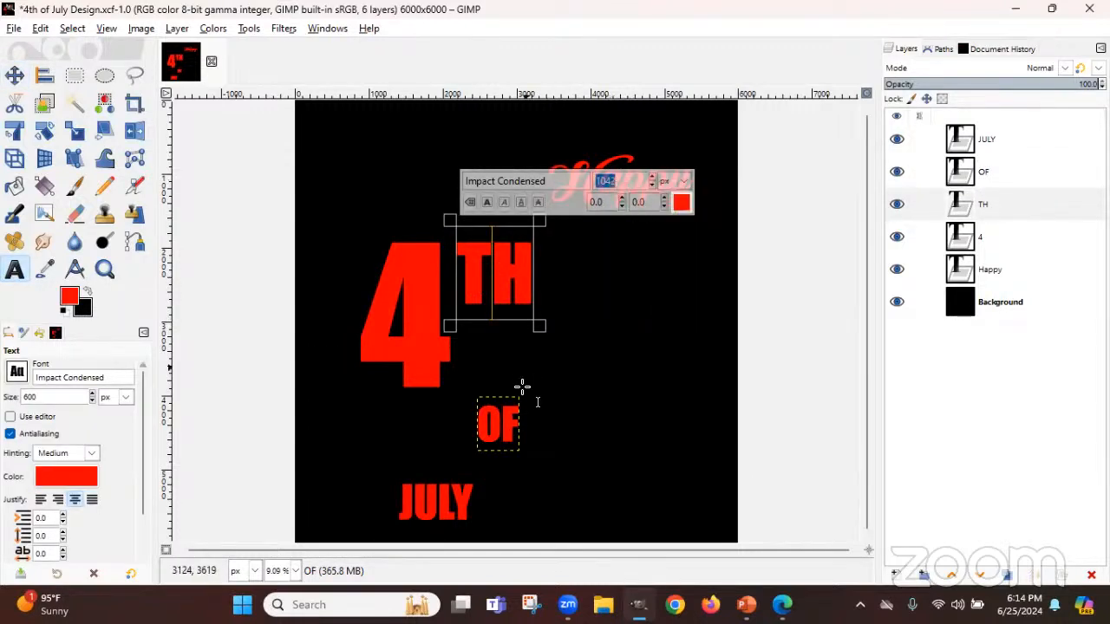
Paste the copied size of 1042 px onto the "OF" text and move it directly below "TH"
{"action": "left_click", "coordinate": [491, 420]}
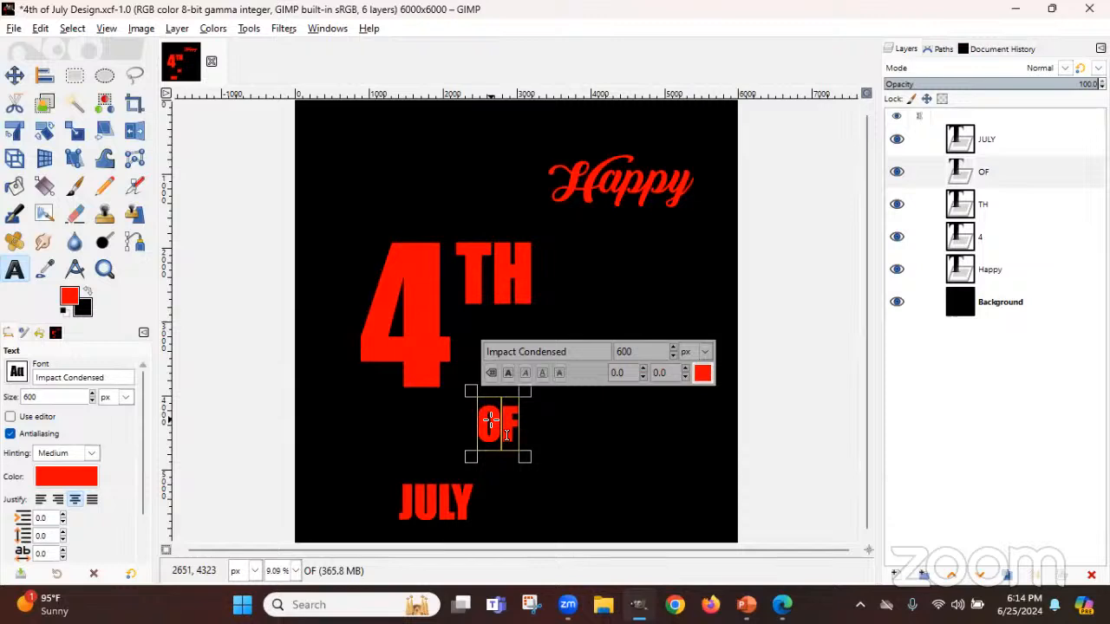
{"action": "double_click", "coordinate": [635, 356]}
{"action": "right_click", "coordinate": [635, 356]}
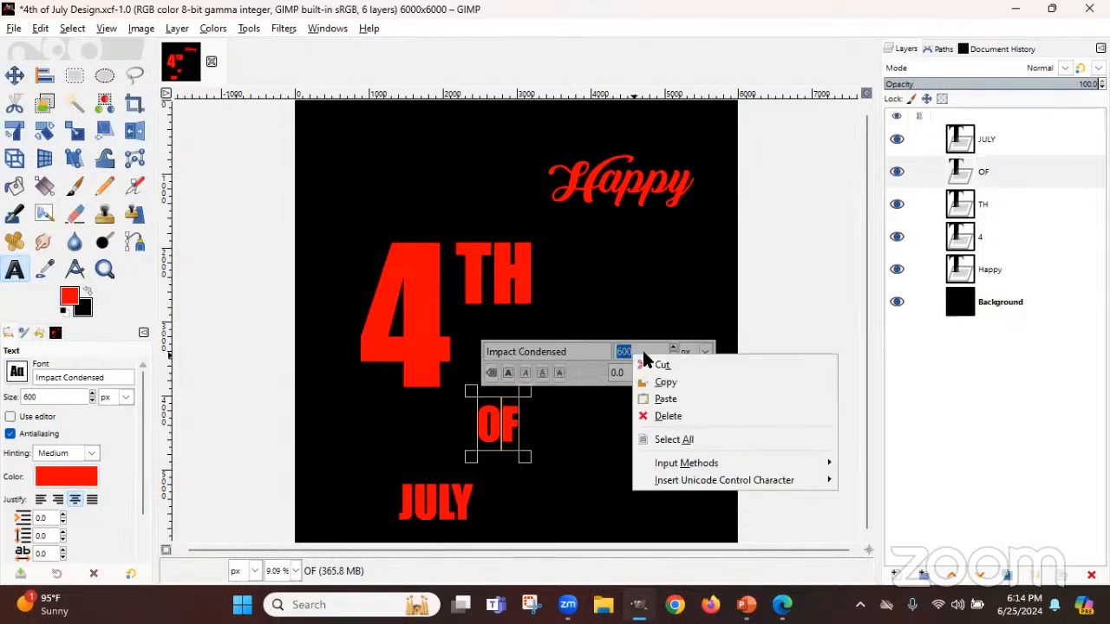
{"action": "left_click", "coordinate": [664, 397]}
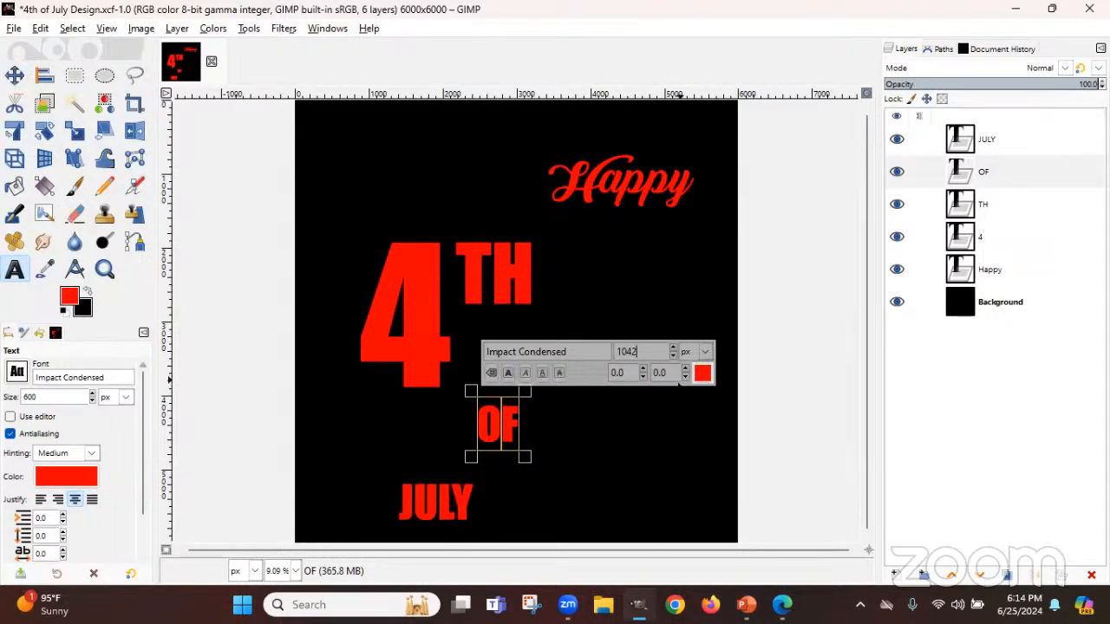
{"action": "key", "text": "Return"}
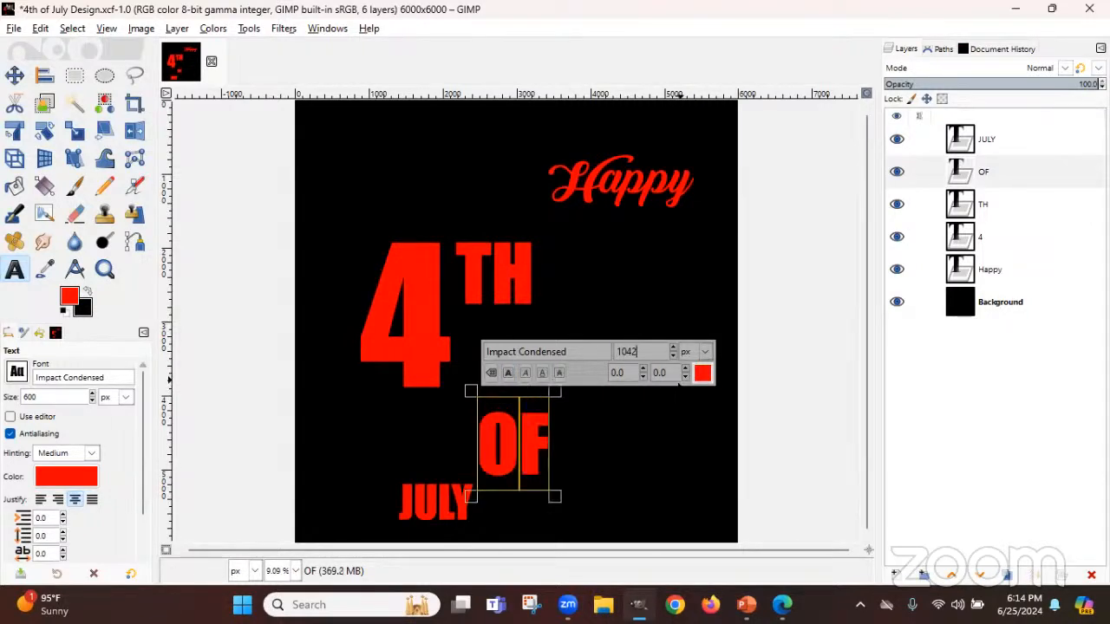
{"action": "left_click", "coordinate": [24, 76]}
{"action": "left_click_drag", "start_coordinate": [484, 441], "coordinate": [468, 344]}
Enlarge the "JULY" text to 1884 px and move it up beneath "4" and "OF"
{"action": "key", "text": "t"}
{"action": "left_click", "coordinate": [453, 521]}
{"action": "left_click", "coordinate": [594, 426]}
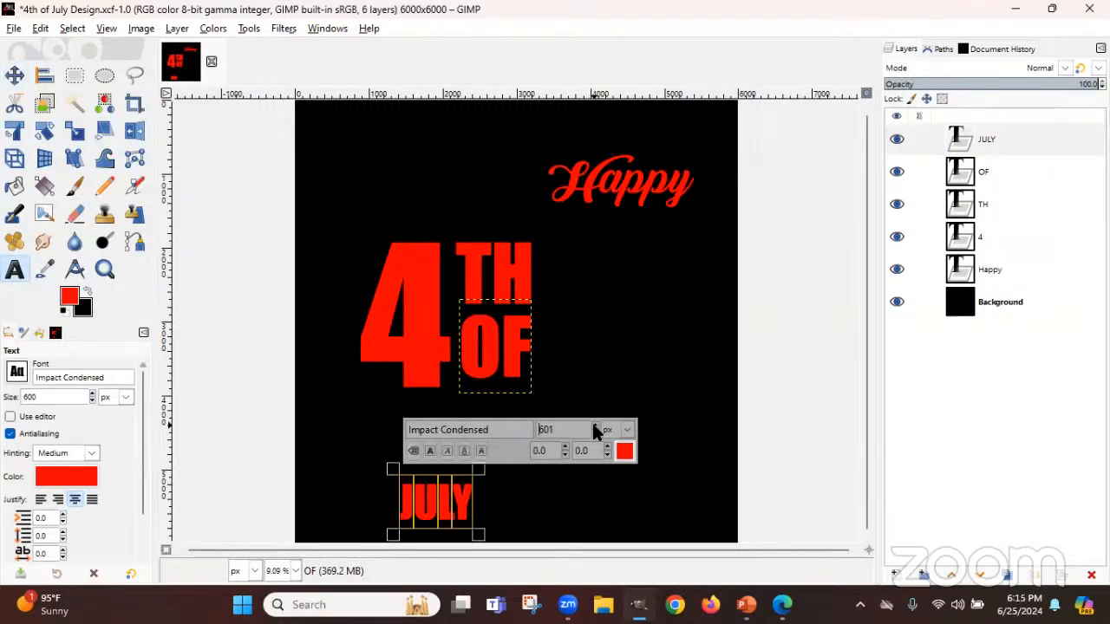
{"action": "left_click_drag", "start_coordinate": [594, 426], "coordinate": [596, 426]}
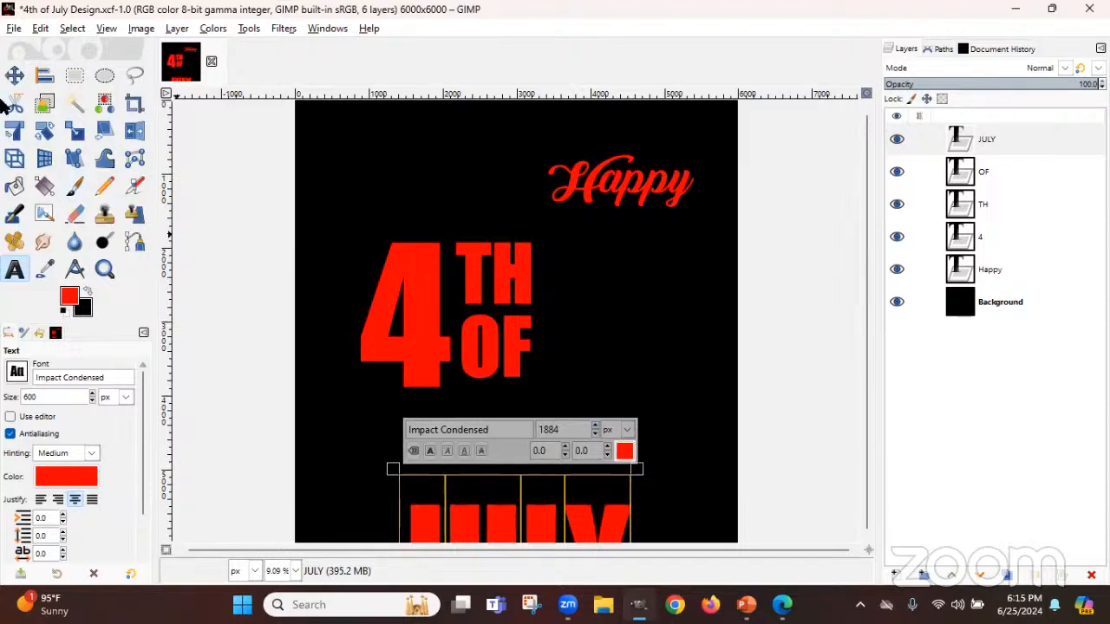
{"action": "left_click", "coordinate": [15, 75]}
{"action": "left_click_drag", "start_coordinate": [491, 517], "coordinate": [496, 429]}
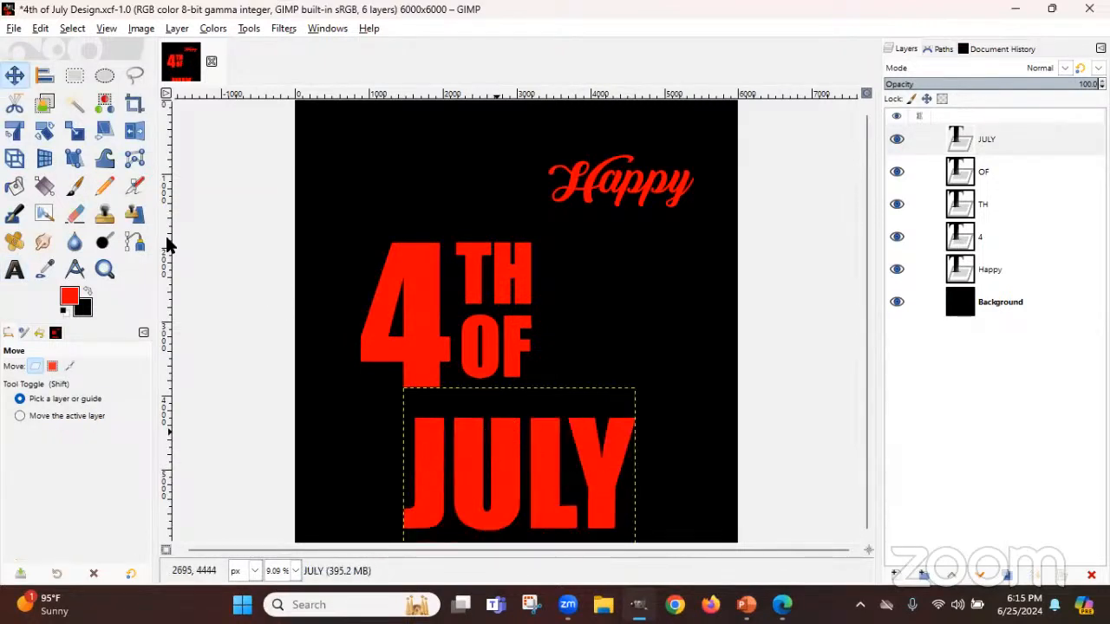
Enlarge the "JULY" text to 2636 px and move it up and left so its left edge lines up with the "4"
{"action": "left_click", "coordinate": [15, 269]}
{"action": "left_click", "coordinate": [598, 416]}
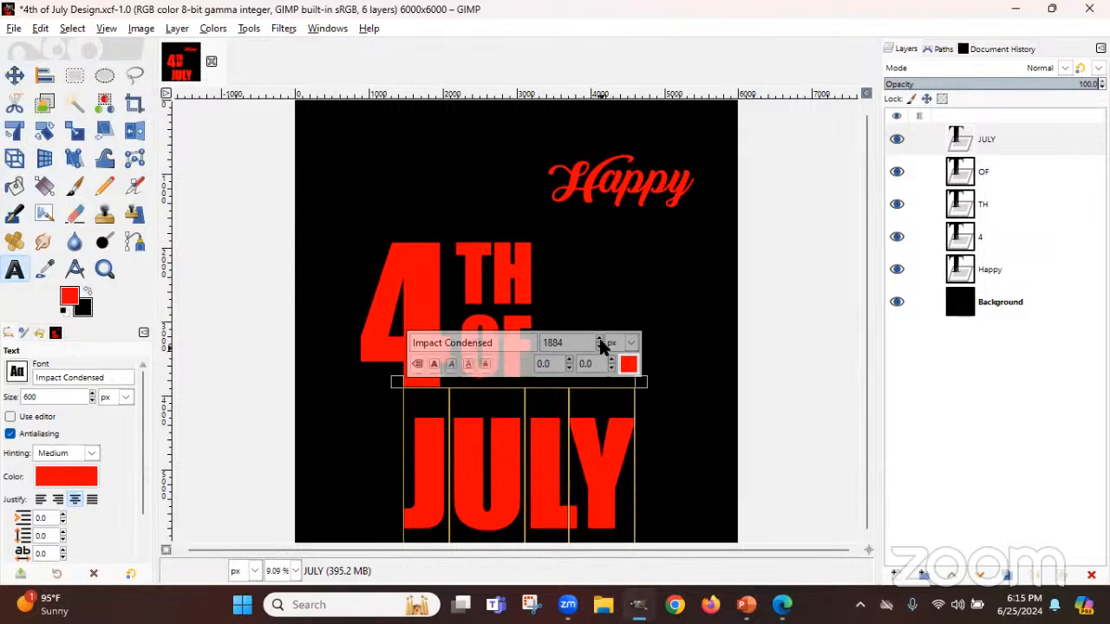
{"action": "scroll", "coordinate": [595, 342], "scroll_direction": "up", "scroll_amount": 5}
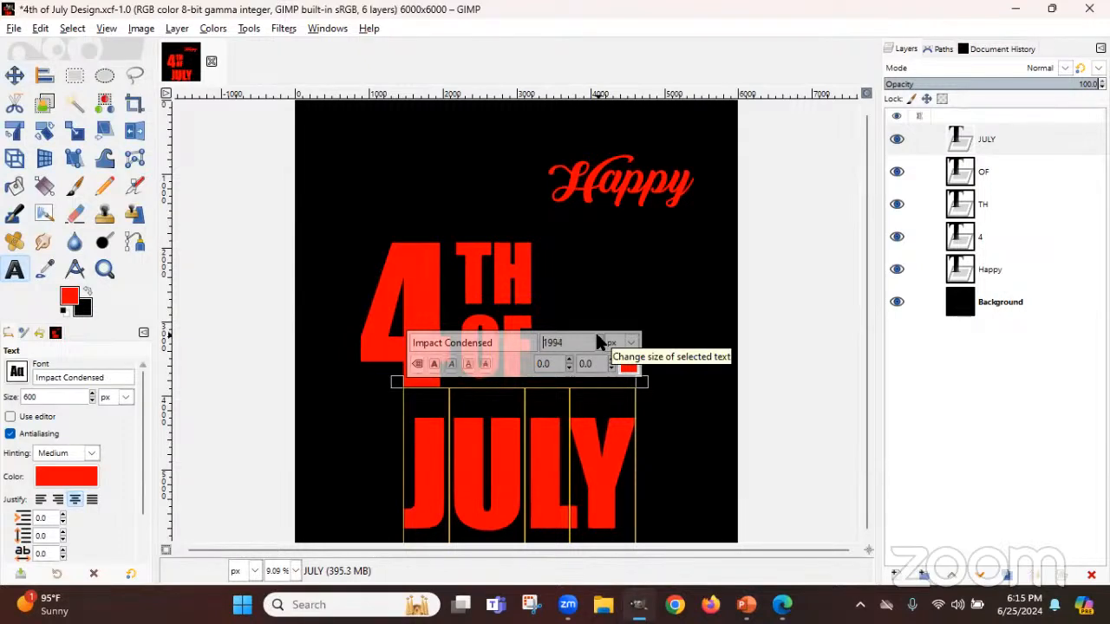
{"action": "scroll", "coordinate": [596, 342], "scroll_direction": "up", "scroll_amount": 10}
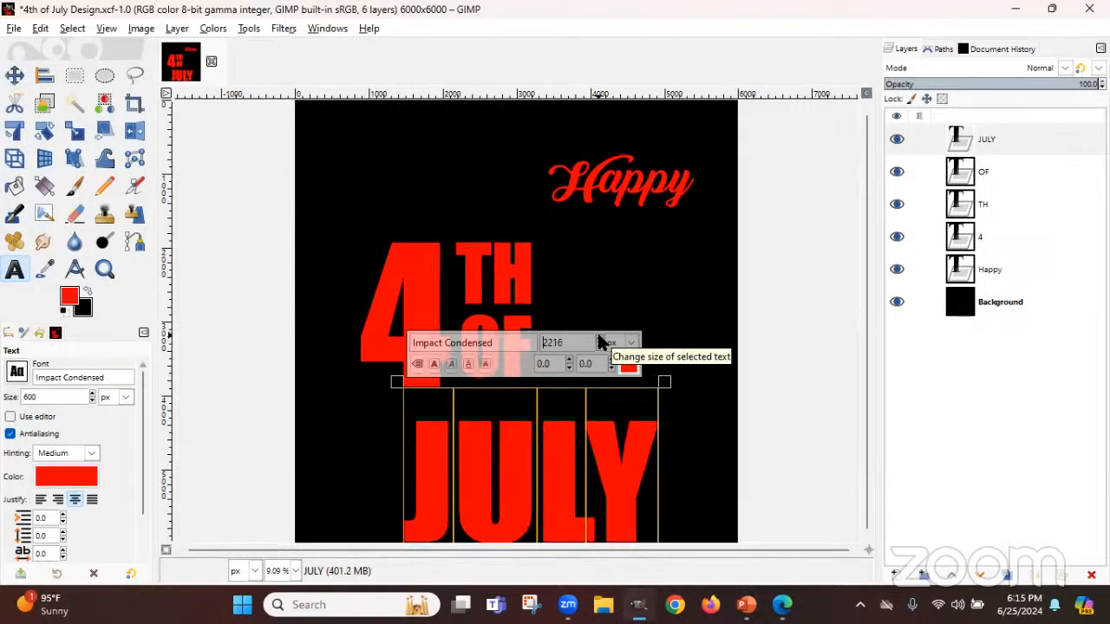
{"action": "scroll", "coordinate": [598, 342], "scroll_direction": "up", "scroll_amount": 5}
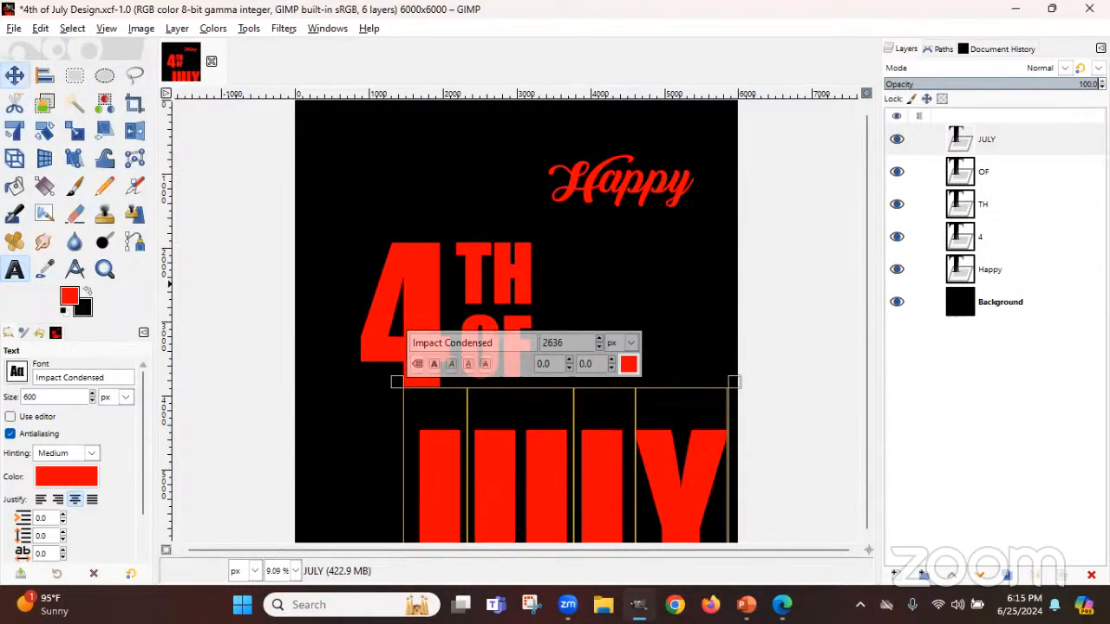
{"action": "left_click", "coordinate": [14, 76]}
{"action": "left_click_drag", "start_coordinate": [554, 474], "coordinate": [515, 413]}
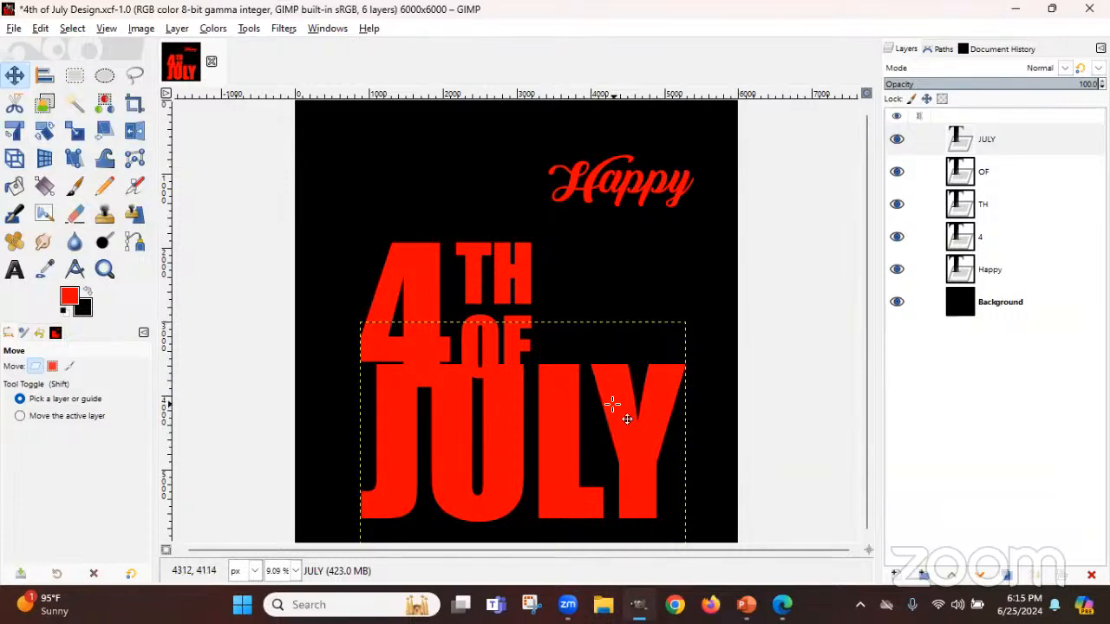
{"action": "left_click_drag", "start_coordinate": [607, 402], "coordinate": [614, 392]}
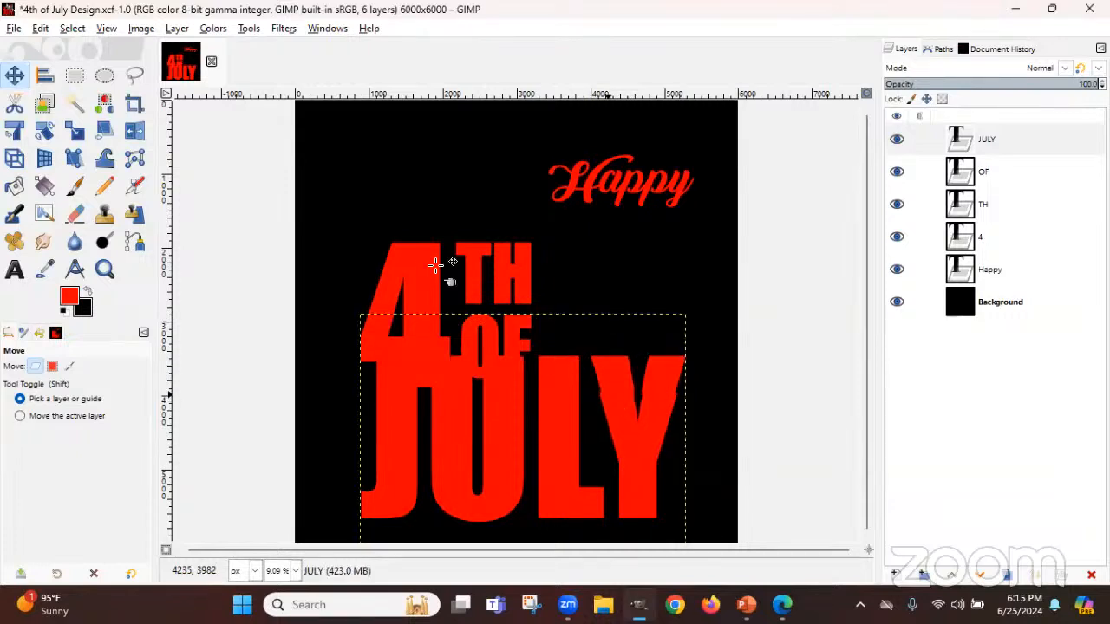
Move "4", "TH" and "OF" up so they clear the top of "JULY", and raise "Happy" slightly
{"action": "left_click_drag", "start_coordinate": [414, 270], "coordinate": [434, 227]}
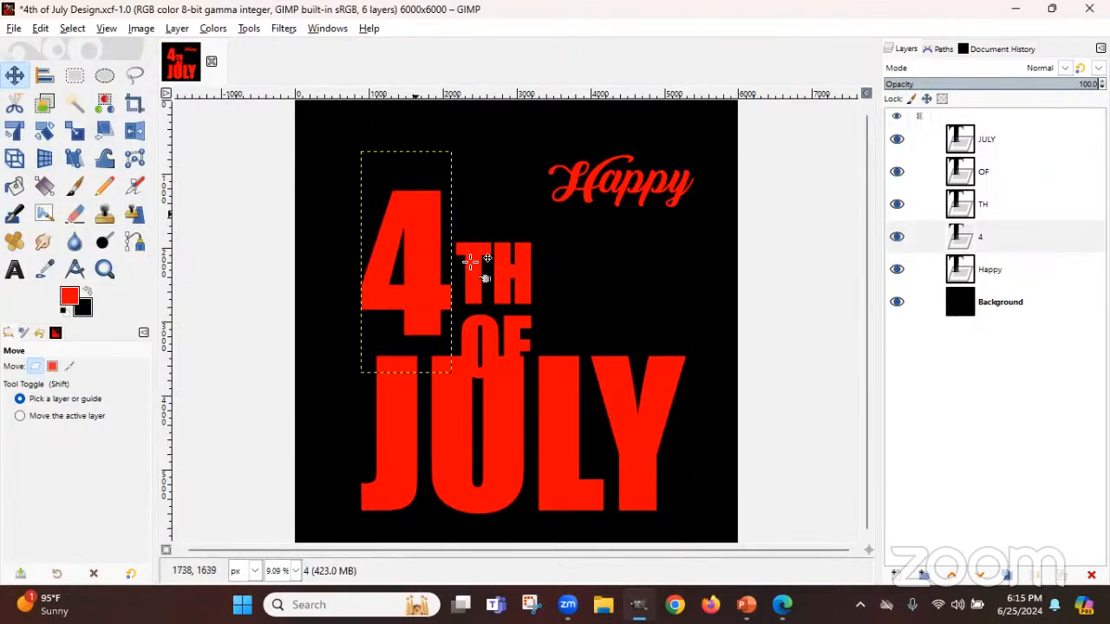
{"action": "left_click_drag", "start_coordinate": [475, 279], "coordinate": [471, 223]}
{"action": "left_click_drag", "start_coordinate": [495, 347], "coordinate": [482, 286]}
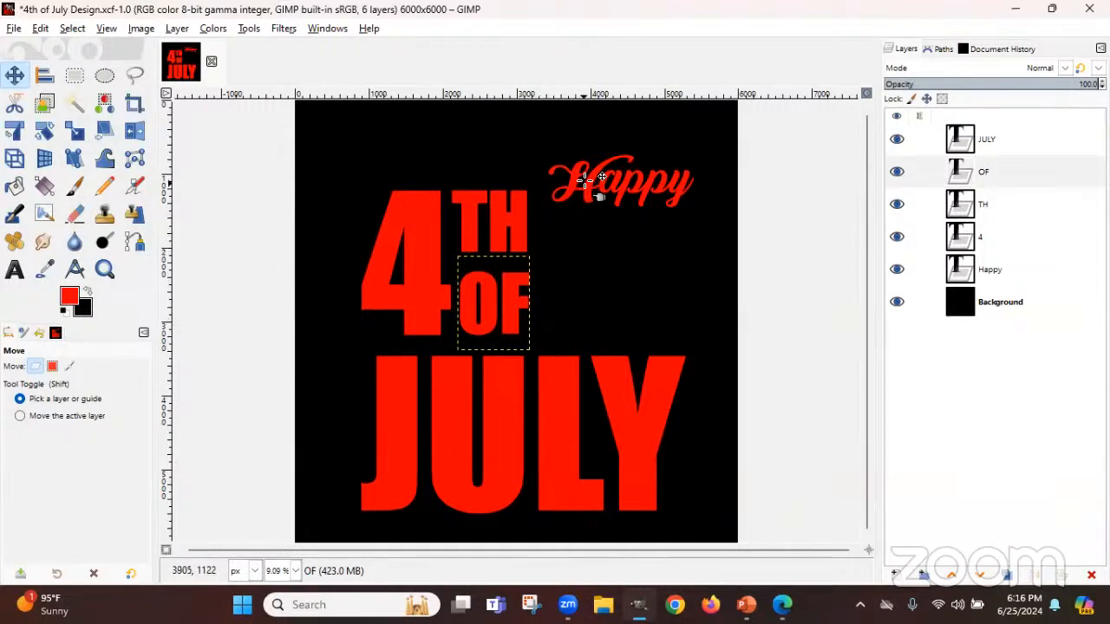
{"action": "left_click_drag", "start_coordinate": [583, 180], "coordinate": [585, 157]}
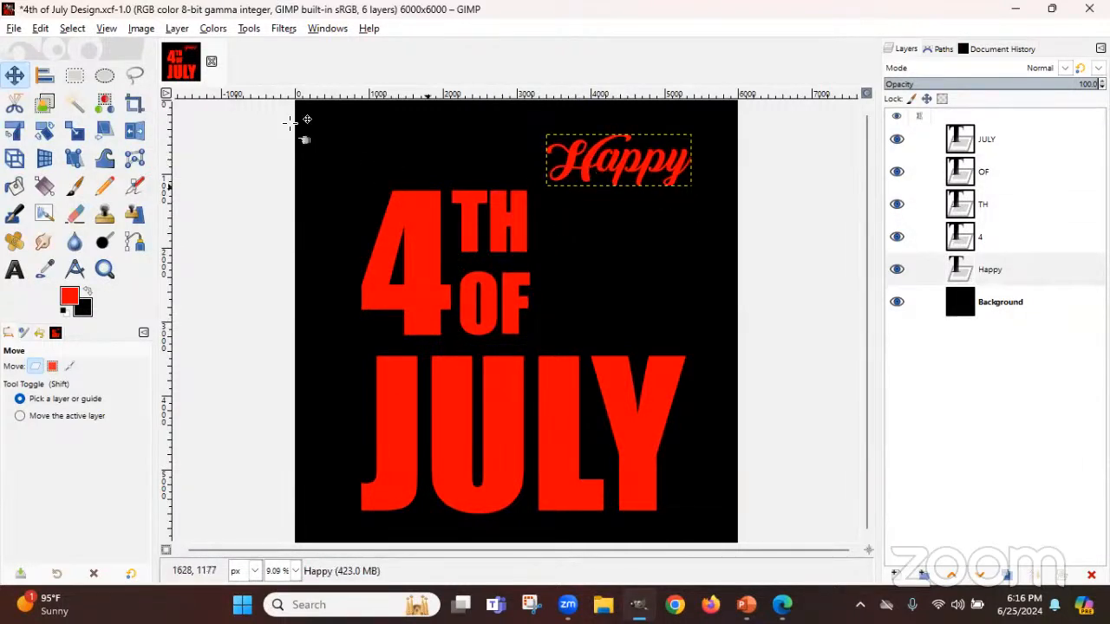
Center the "JULY" layer horizontally on the canvas with the Align tool and save the image
{"action": "left_click", "coordinate": [44, 75]}
{"action": "left_click", "coordinate": [548, 479]}
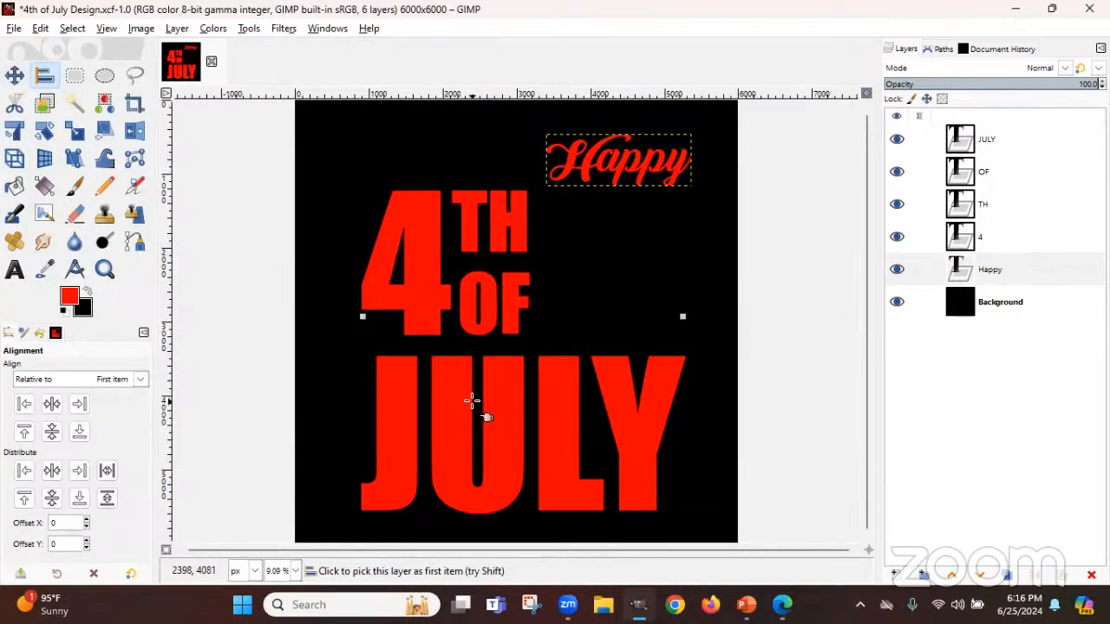
{"action": "left_click", "coordinate": [52, 404]}
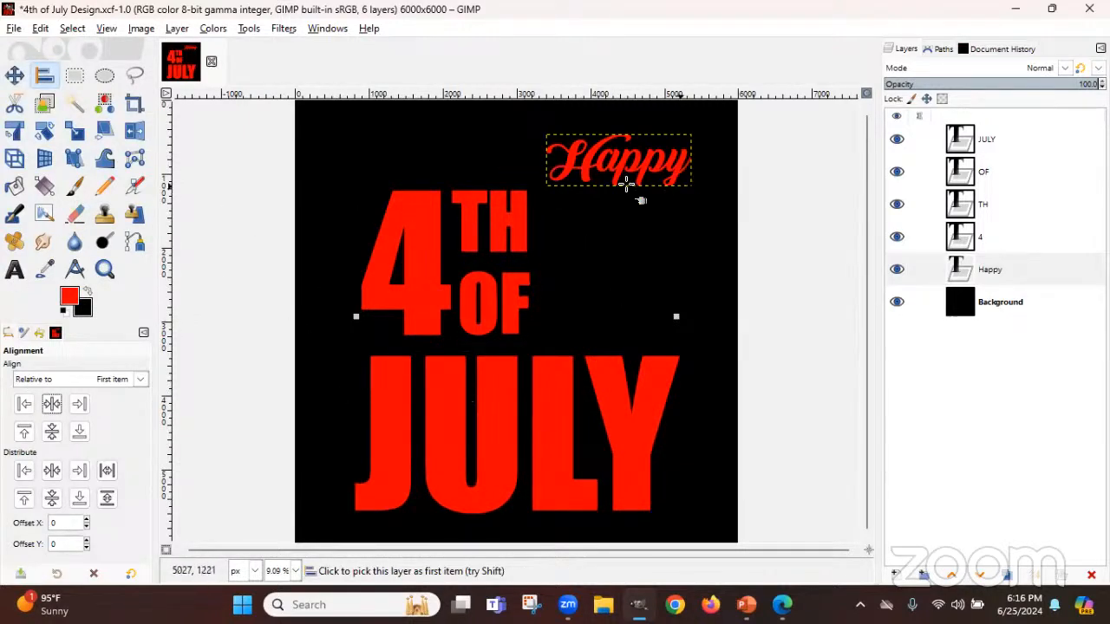
{"action": "left_click", "coordinate": [14, 28]}
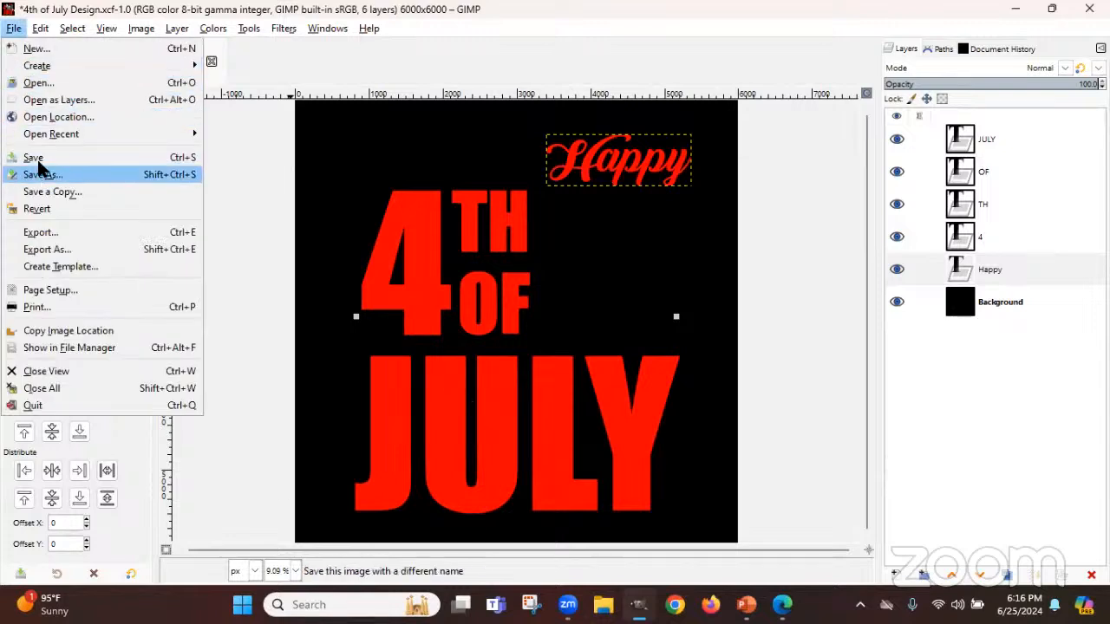
{"action": "left_click", "coordinate": [35, 157]}
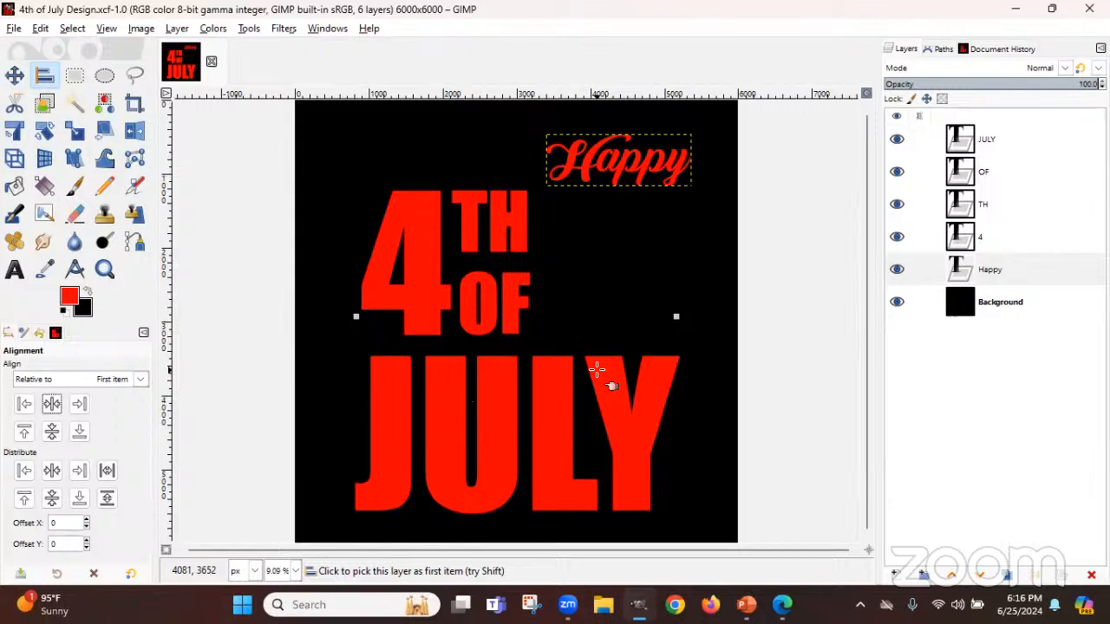
Select the Background layer and try Alpha to Selection on it
{"action": "left_click", "coordinate": [998, 310]}
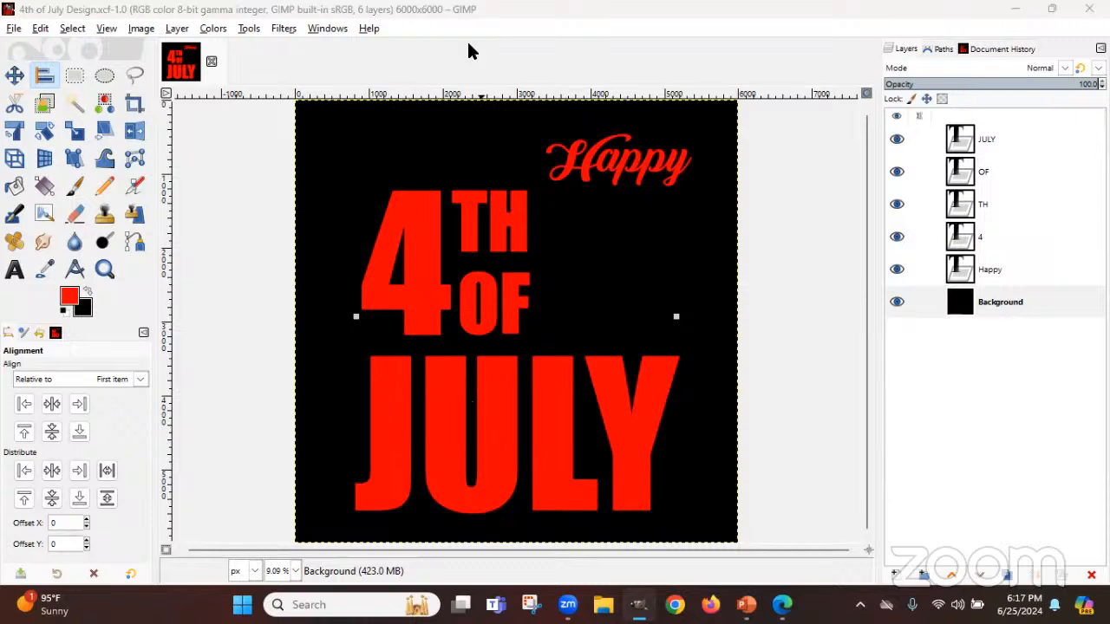
{"action": "right_click", "coordinate": [1006, 302]}
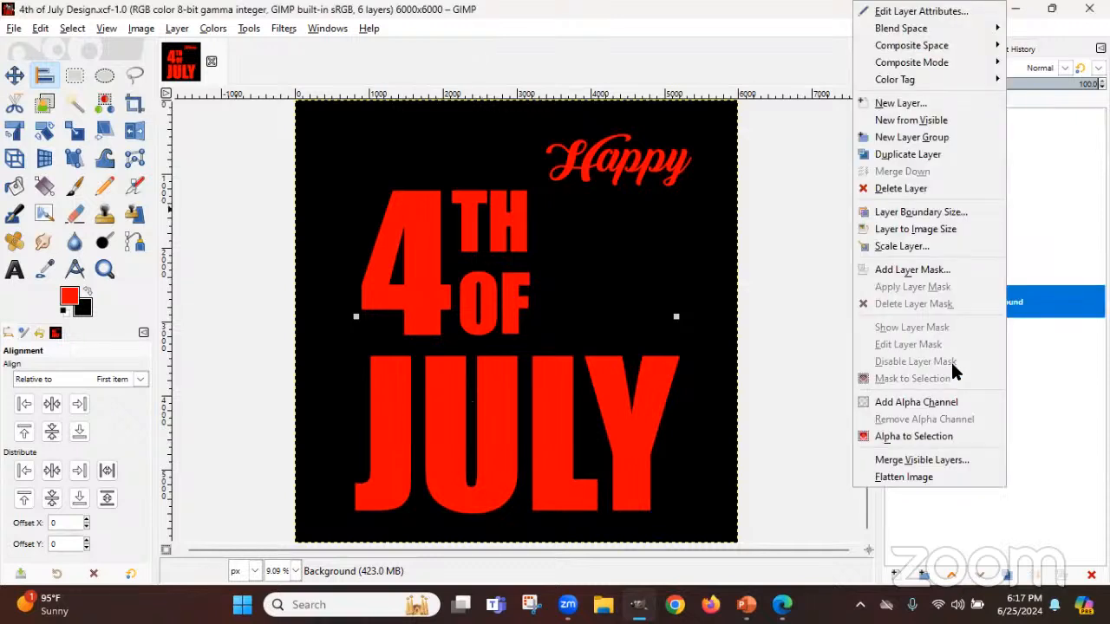
{"action": "left_click", "coordinate": [913, 437]}
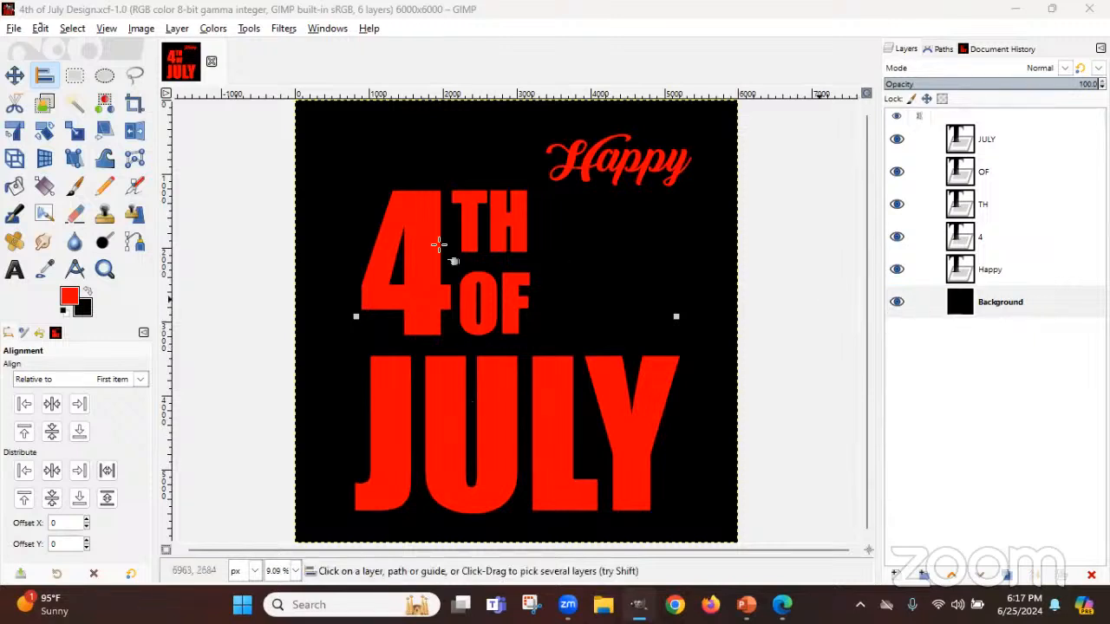
Choose the Gradient tool with the FG to BG (RGB) gradient and set the foreground color to dark blue 002998
{"action": "left_click", "coordinate": [49, 192]}
{"action": "left_click", "coordinate": [45, 187]}
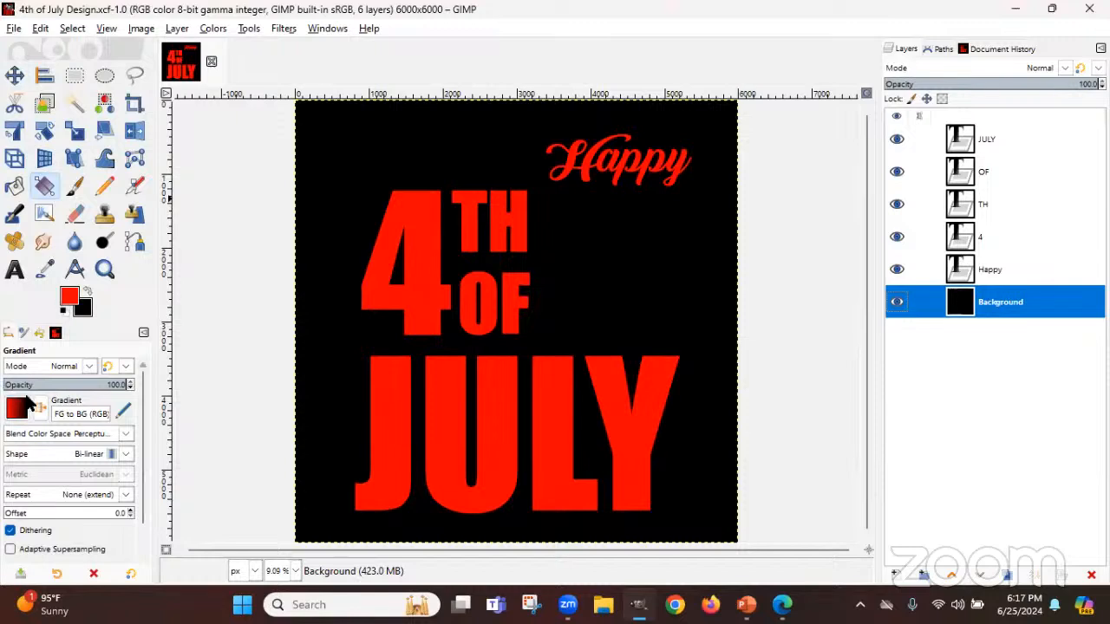
{"action": "left_click", "coordinate": [18, 409]}
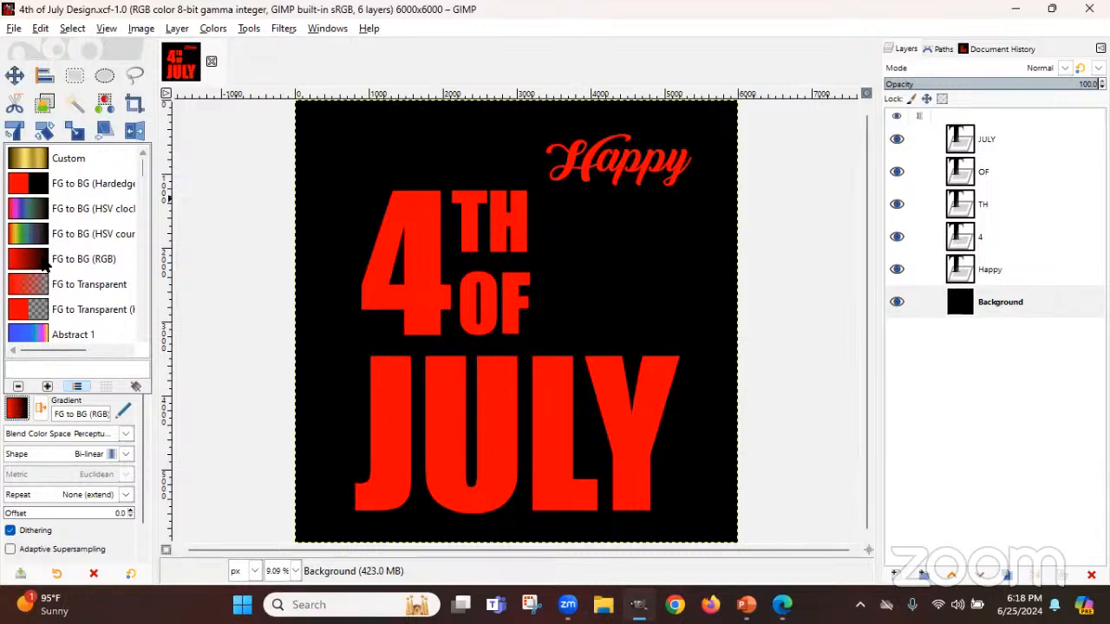
{"action": "left_click", "coordinate": [24, 413]}
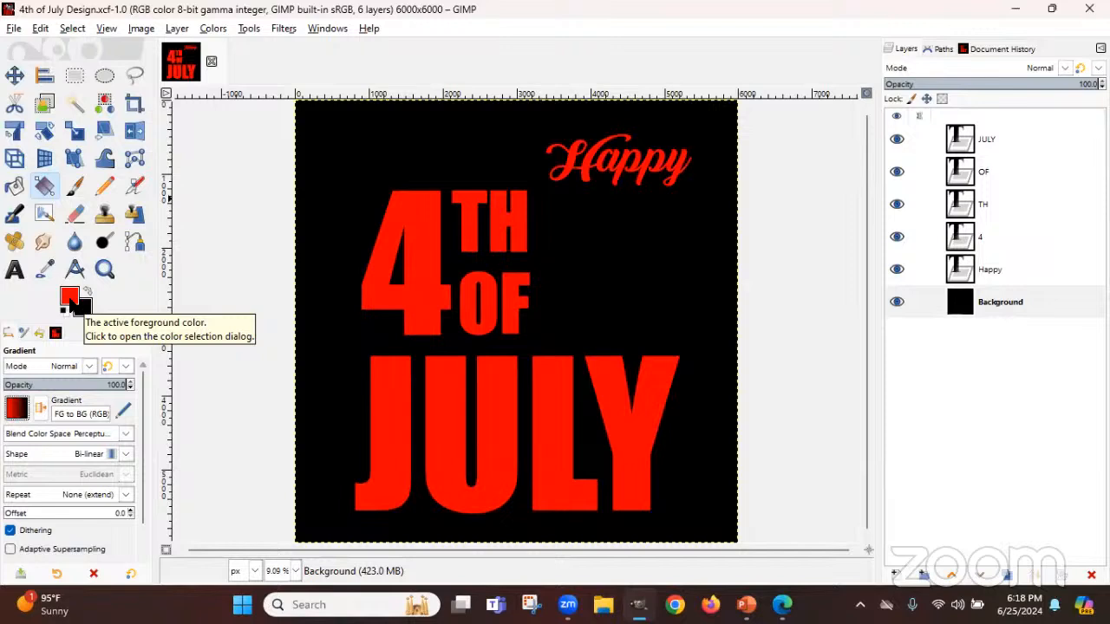
{"action": "left_click", "coordinate": [68, 295]}
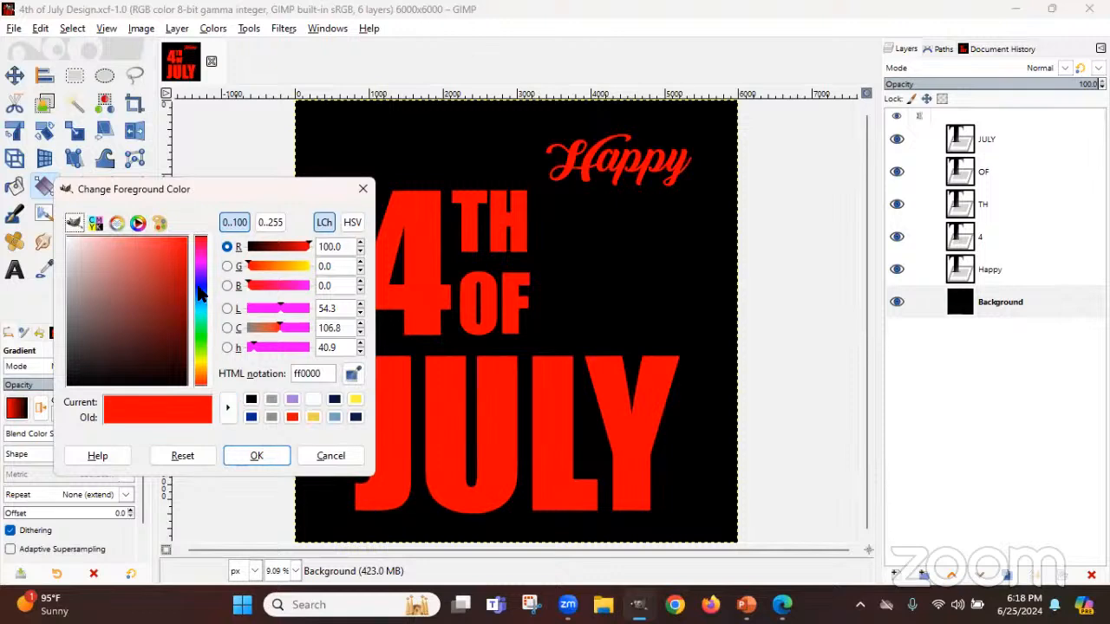
{"action": "left_click", "coordinate": [251, 418]}
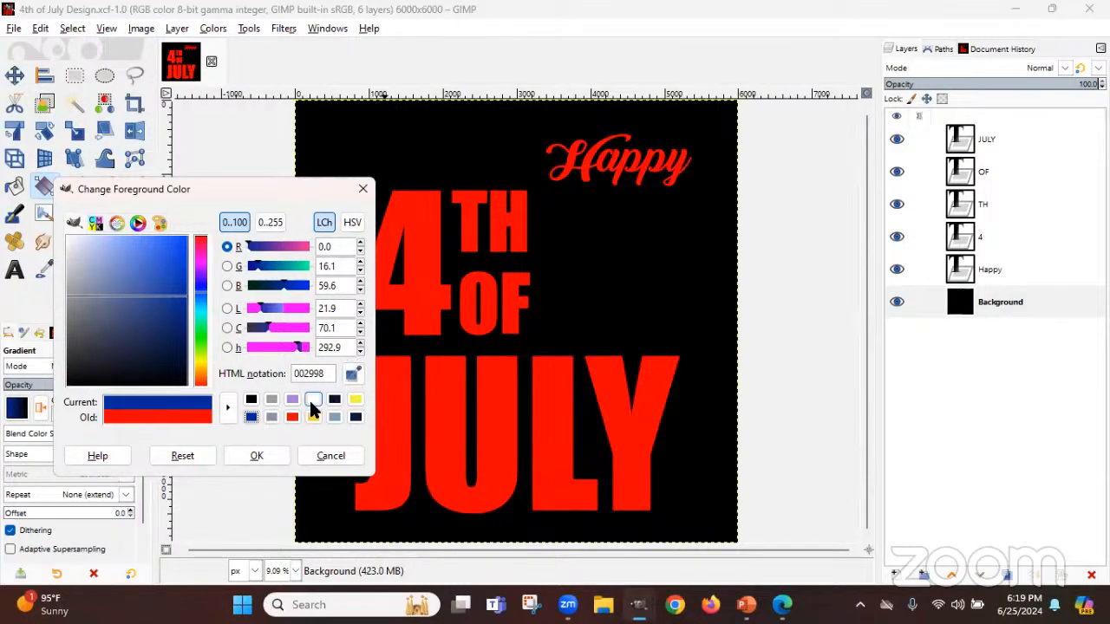
{"action": "left_click", "coordinate": [259, 457]}
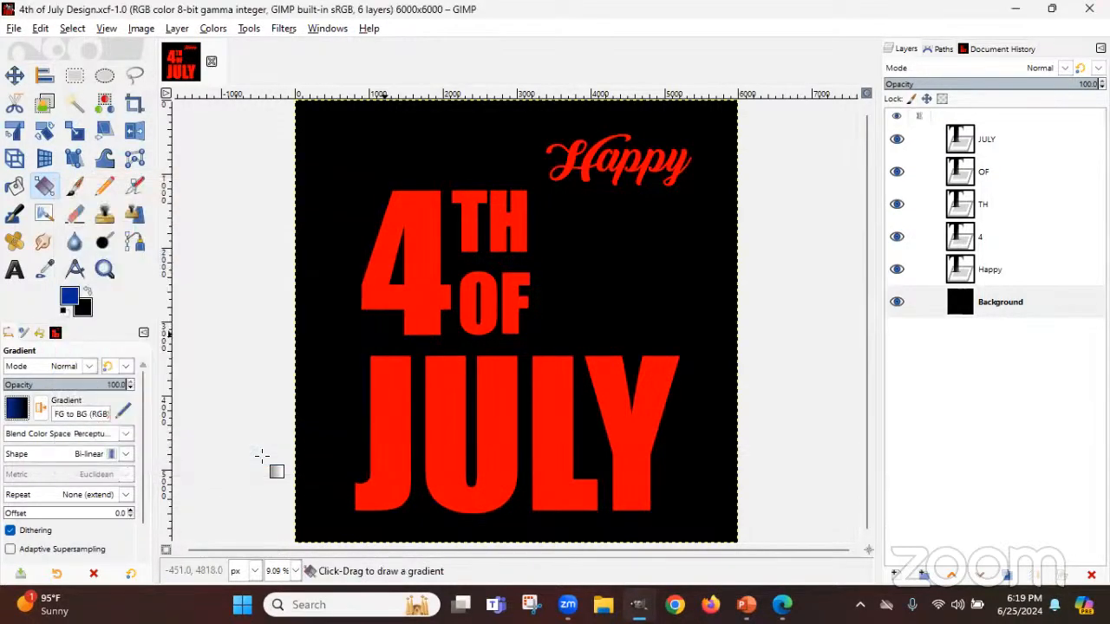
Set the background color to the lighter blue 2a83c3
{"action": "left_click", "coordinate": [85, 306]}
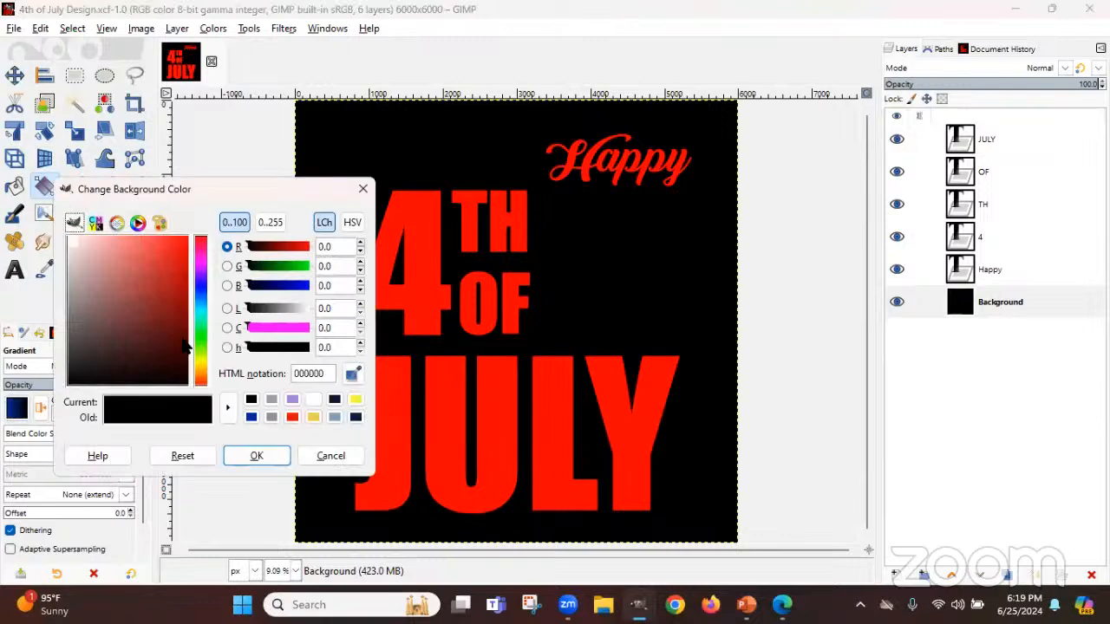
{"action": "left_click", "coordinate": [334, 417]}
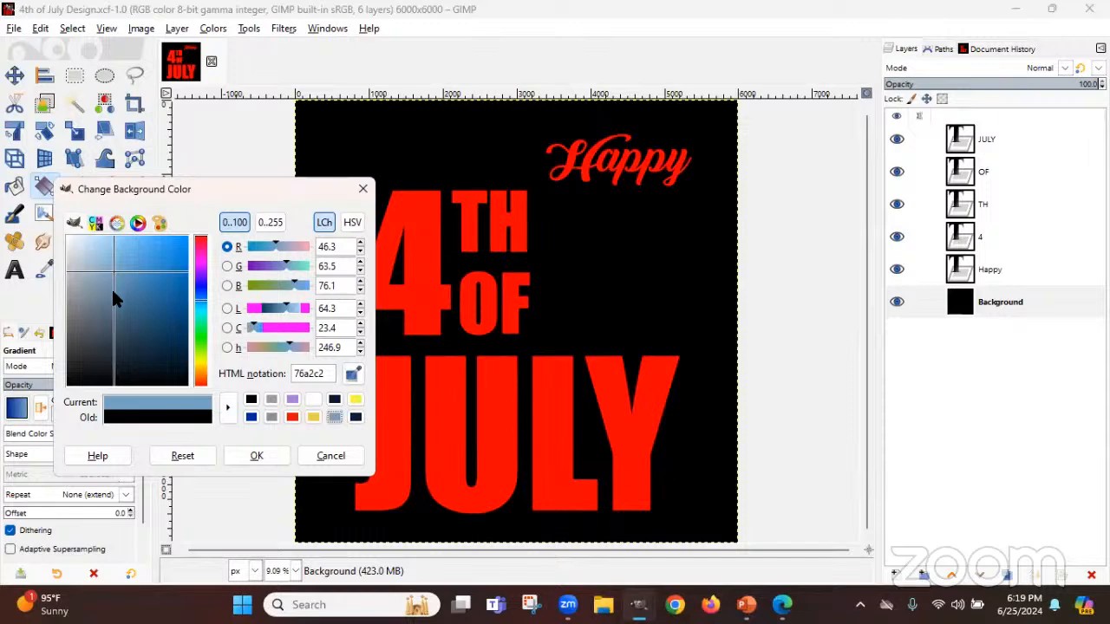
{"action": "left_click", "coordinate": [140, 270]}
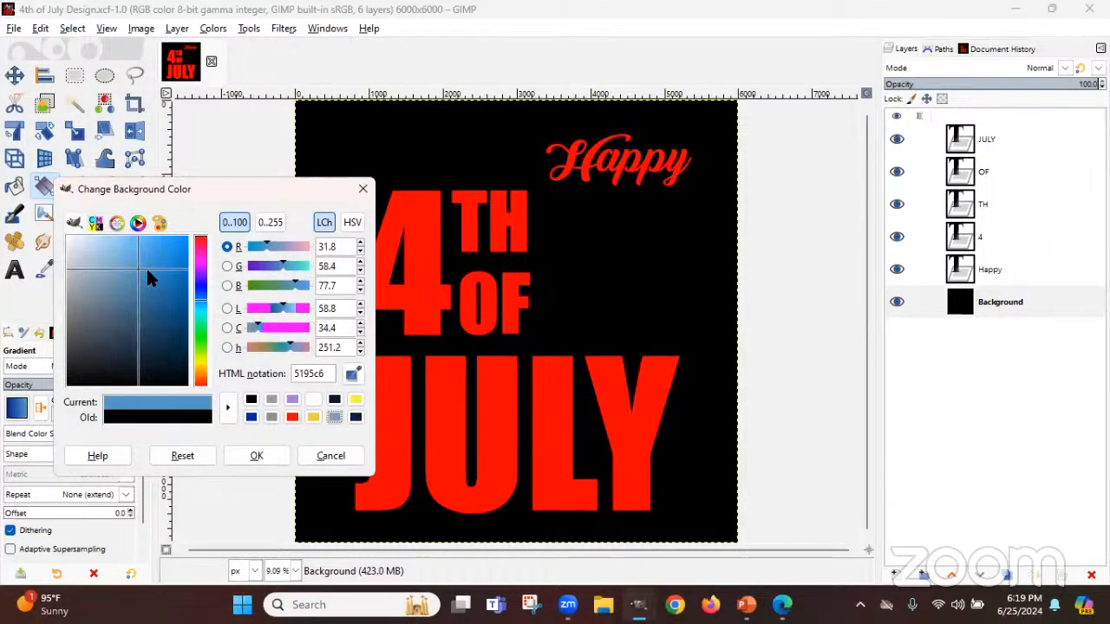
{"action": "left_click", "coordinate": [161, 271]}
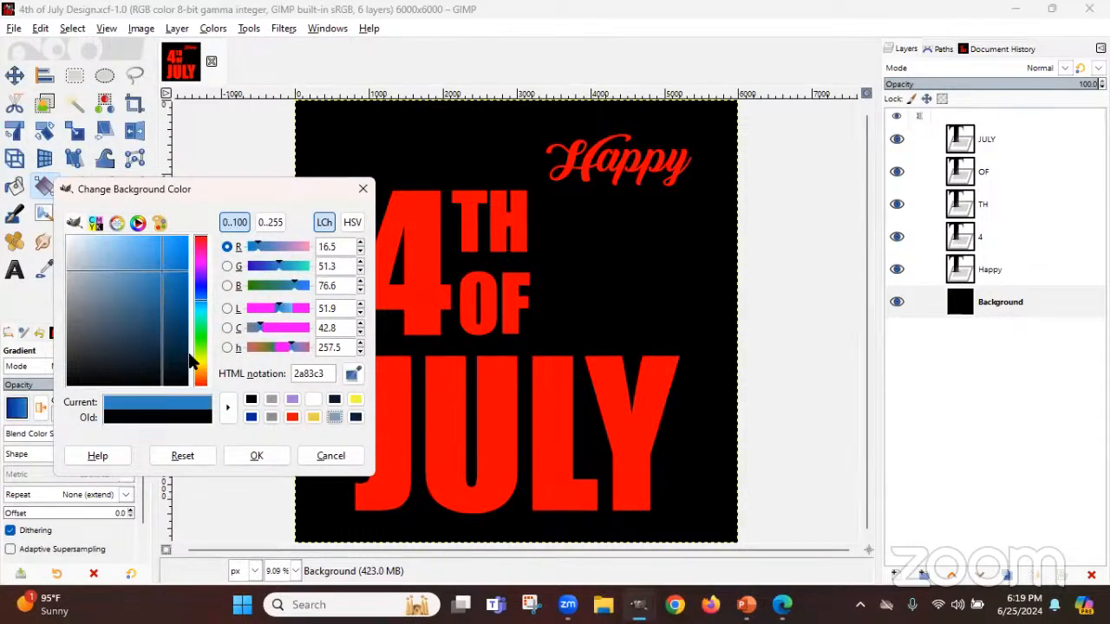
{"action": "left_click", "coordinate": [255, 455]}
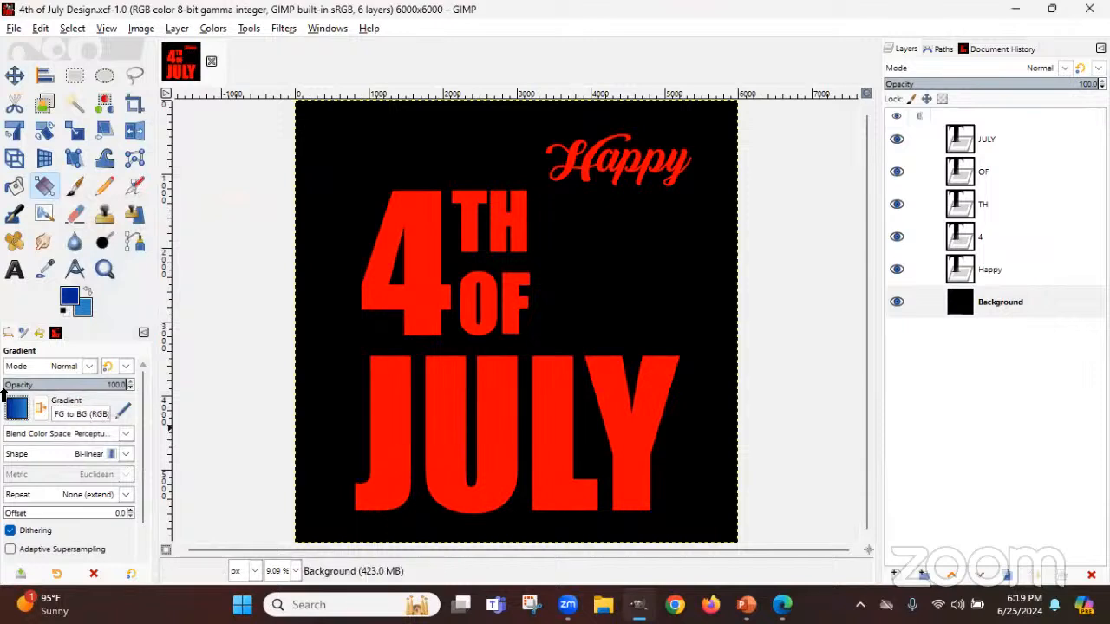
{"action": "left_click", "coordinate": [82, 308]}
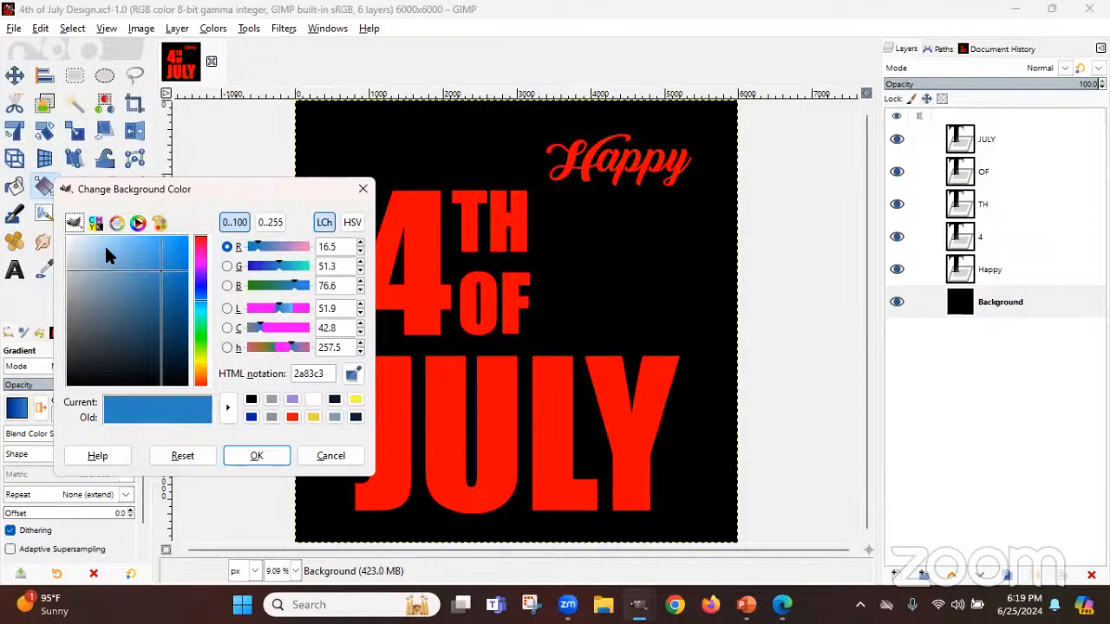
{"action": "left_click", "coordinate": [334, 462]}
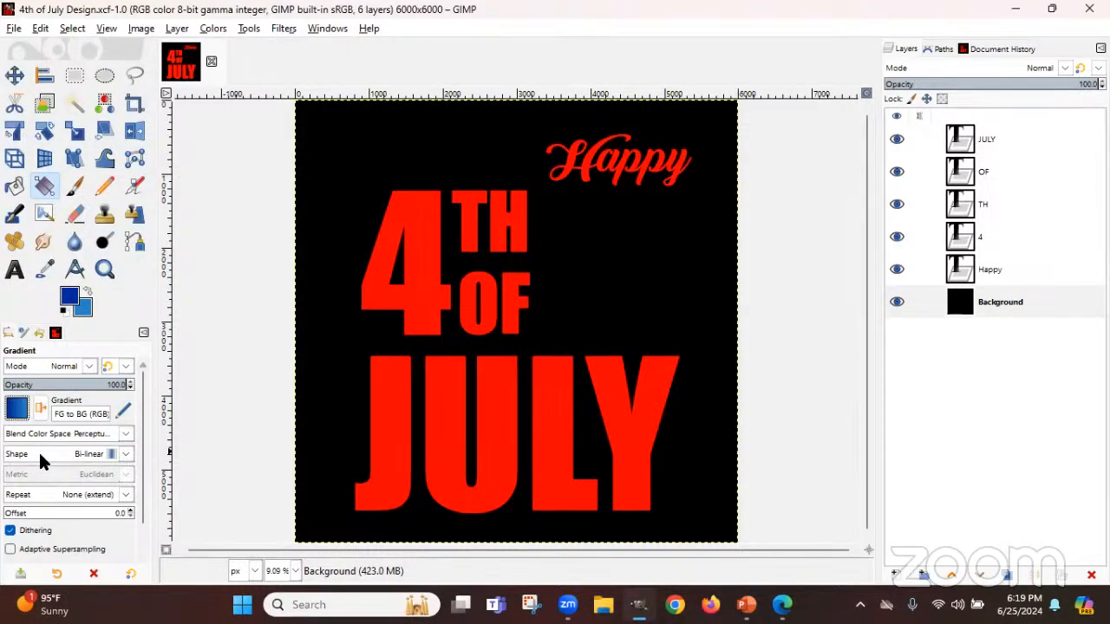
Keep the gradient shape at Bi-linear and set its blend color space to Linear RGB
{"action": "left_click", "coordinate": [102, 460]}
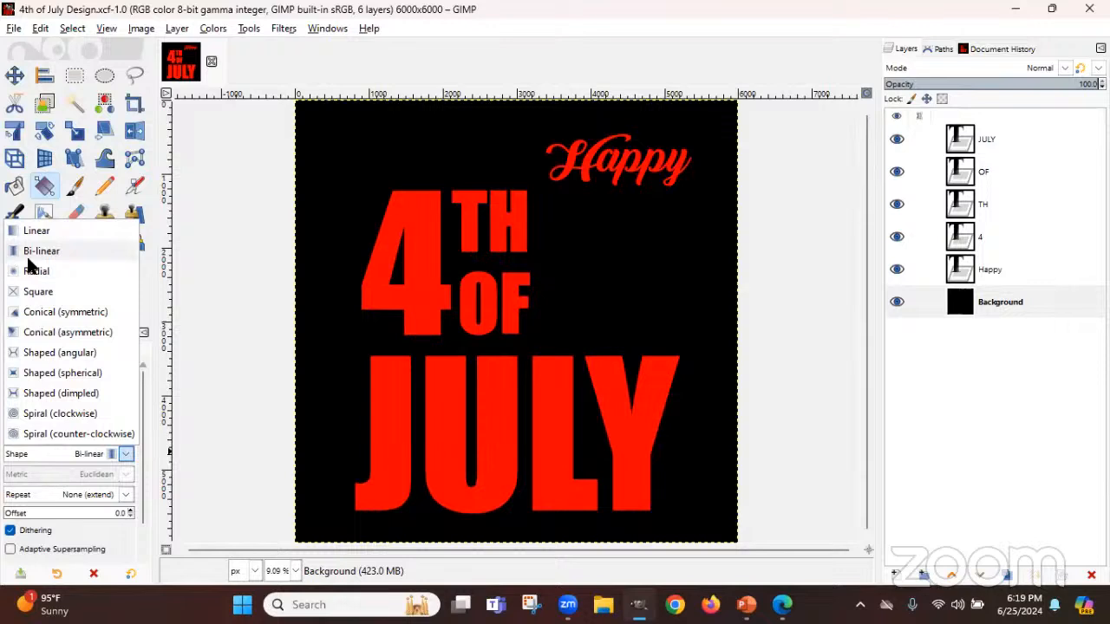
{"action": "left_click", "coordinate": [52, 250]}
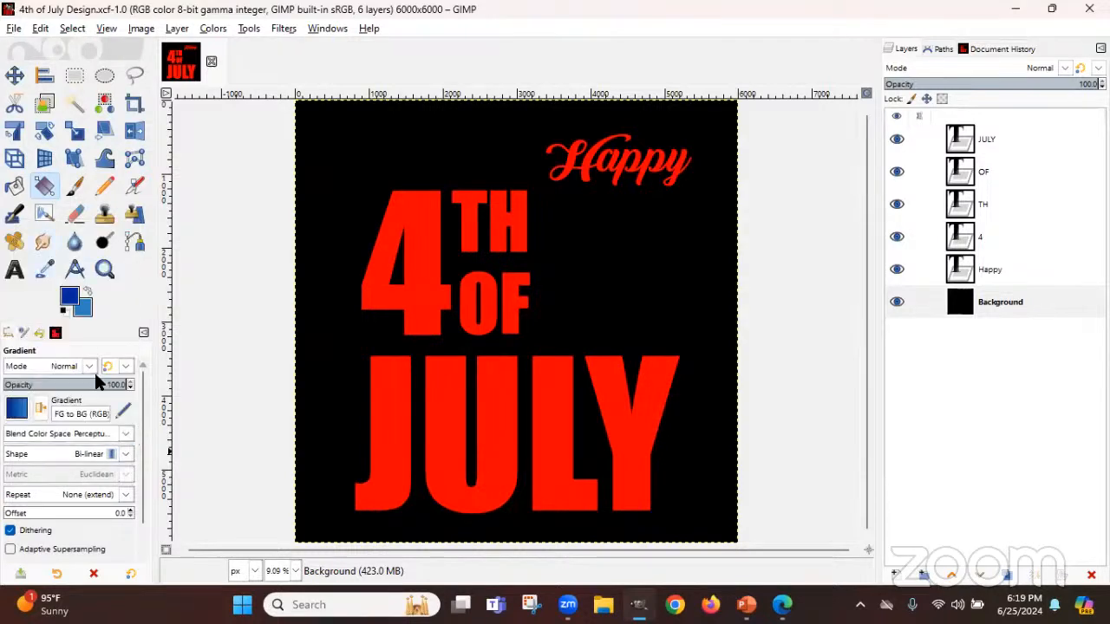
{"action": "left_click", "coordinate": [87, 433]}
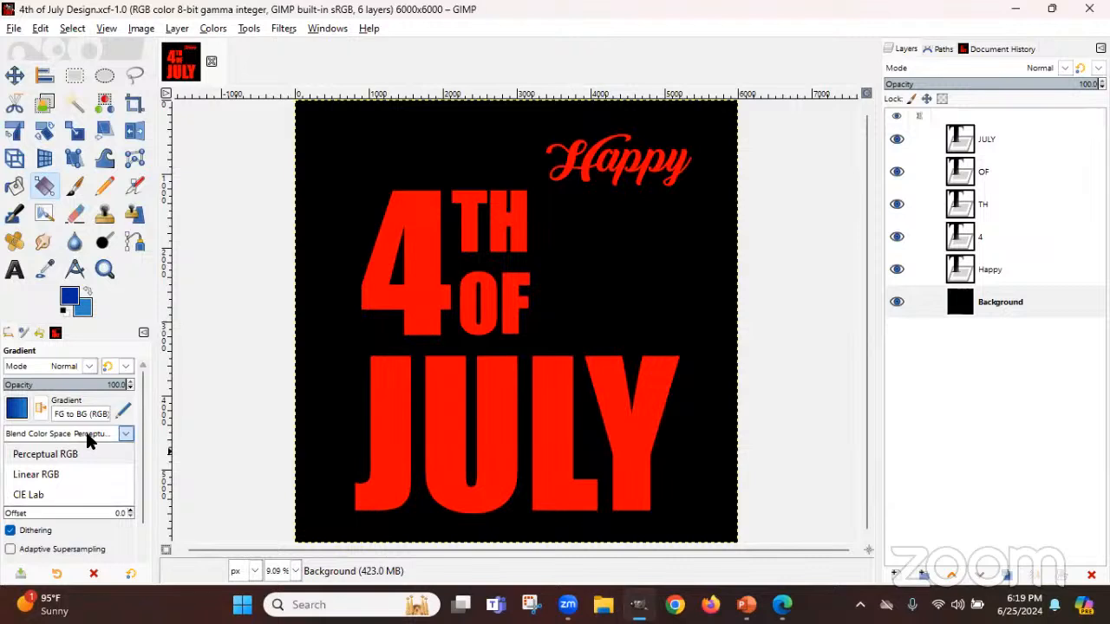
{"action": "left_click", "coordinate": [61, 474]}
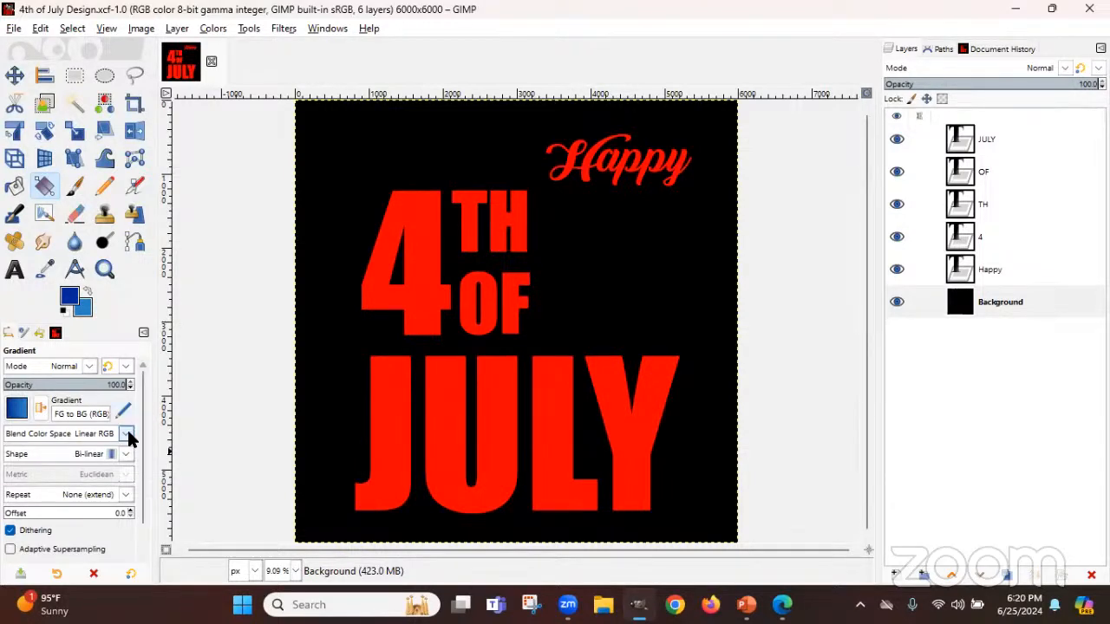
{"action": "scroll", "coordinate": [142, 445], "scroll_direction": "down", "scroll_amount": 2}
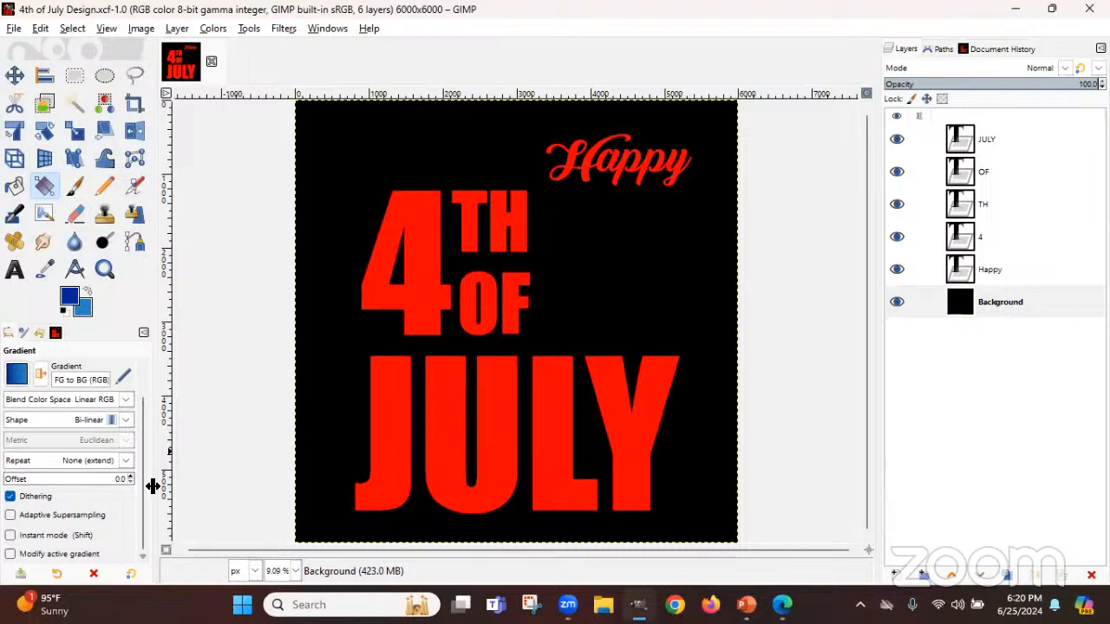
{"action": "scroll", "coordinate": [141, 470], "scroll_direction": "up", "scroll_amount": 1}
{"action": "scroll", "coordinate": [141, 470], "scroll_direction": "down", "scroll_amount": 1}
{"action": "scroll", "coordinate": [143, 486], "scroll_direction": "up", "scroll_amount": 2}
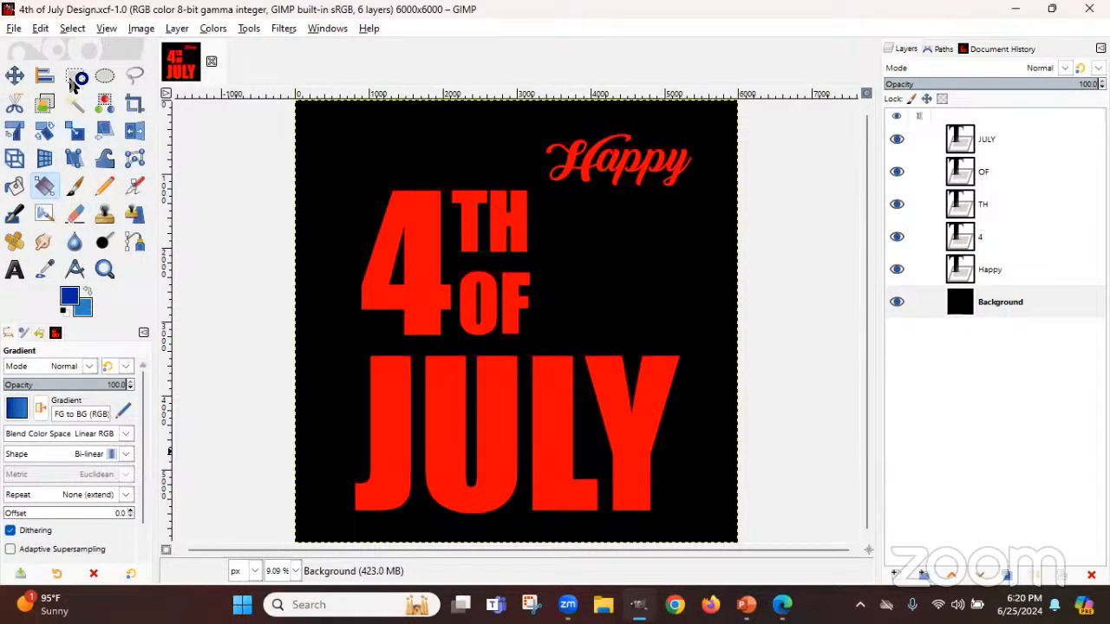
{"action": "left_click", "coordinate": [39, 33]}
{"action": "left_click", "coordinate": [39, 33]}
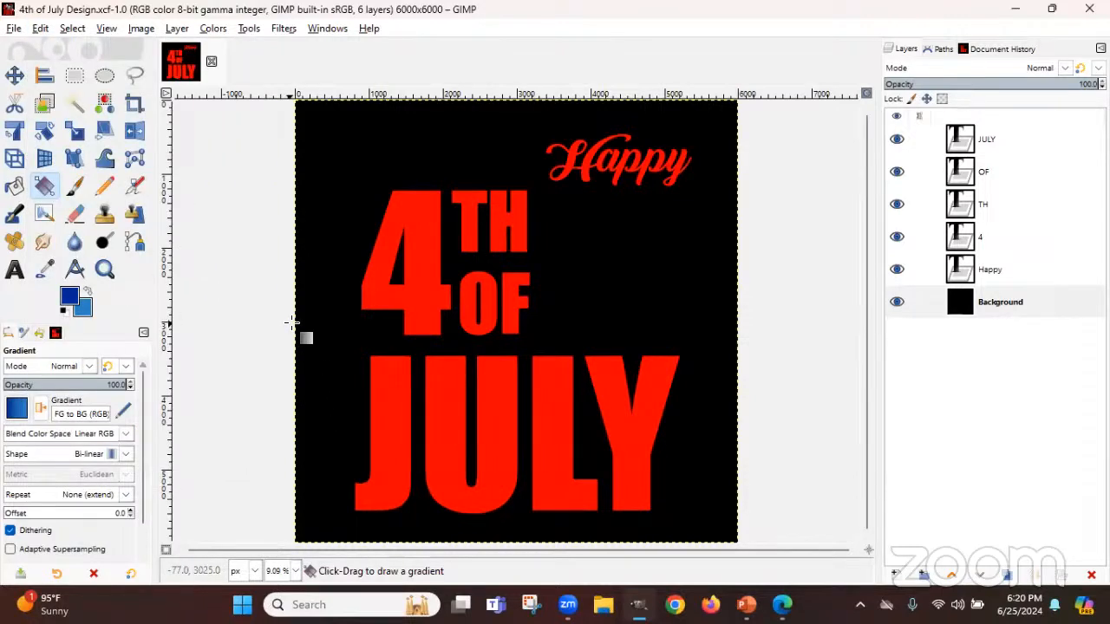
Apply a horizontal gradient to the Background layer from about the canvas center to its right edge, with the foreground and background colors swapped
{"action": "left_click_drag", "start_coordinate": [291, 322], "coordinate": [742, 318]}
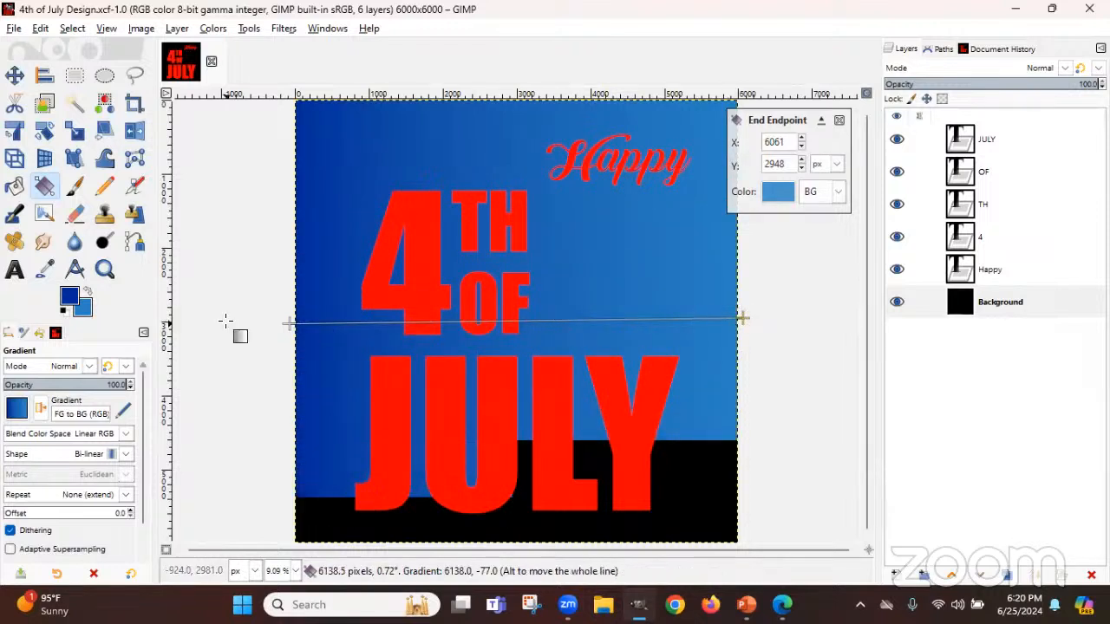
{"action": "left_click_drag", "start_coordinate": [292, 322], "coordinate": [527, 319]}
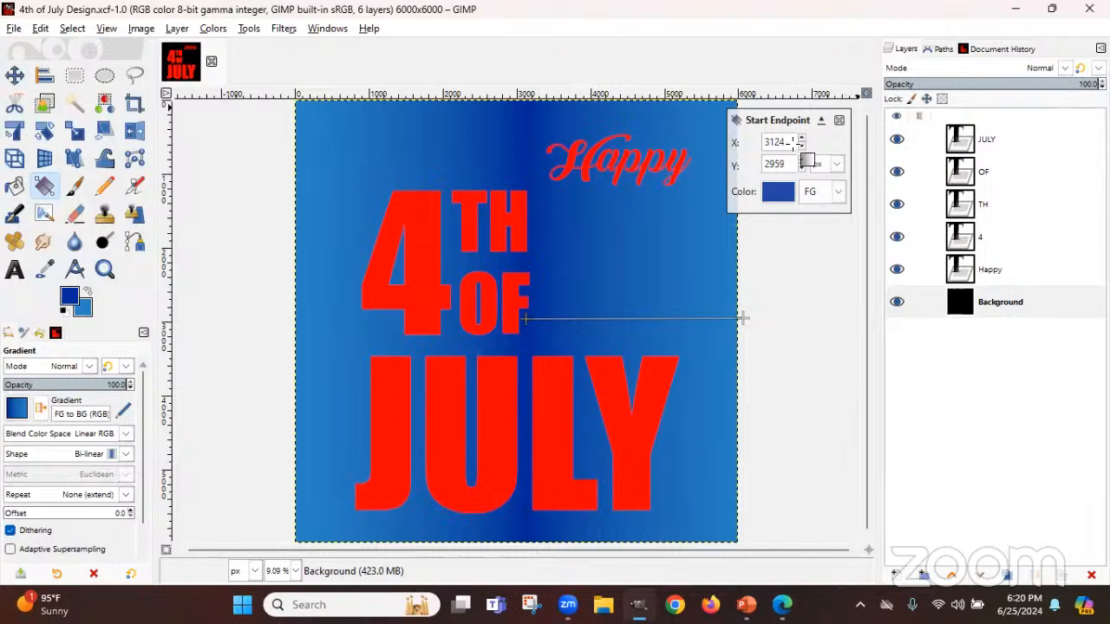
{"action": "left_click", "coordinate": [86, 293]}
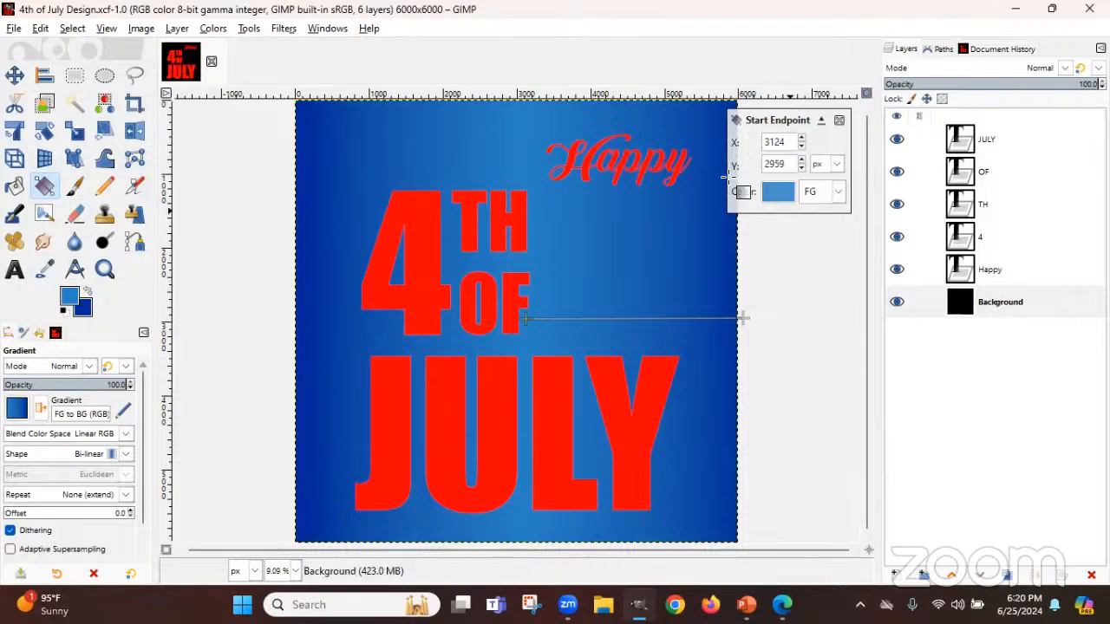
{"action": "left_click", "coordinate": [664, 269]}
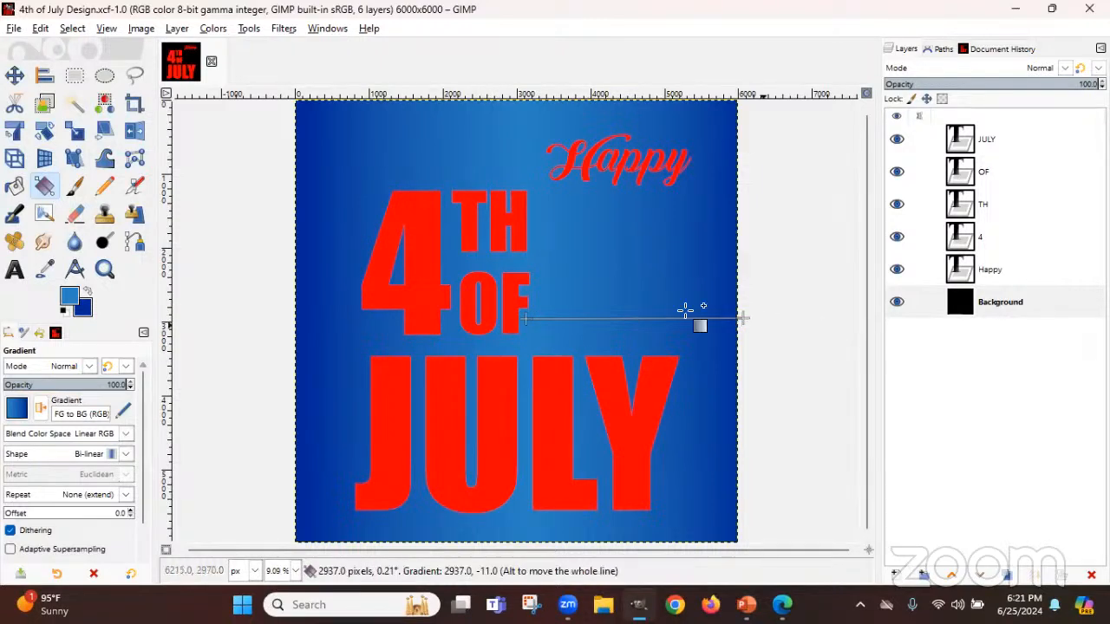
{"action": "key", "text": "Return"}
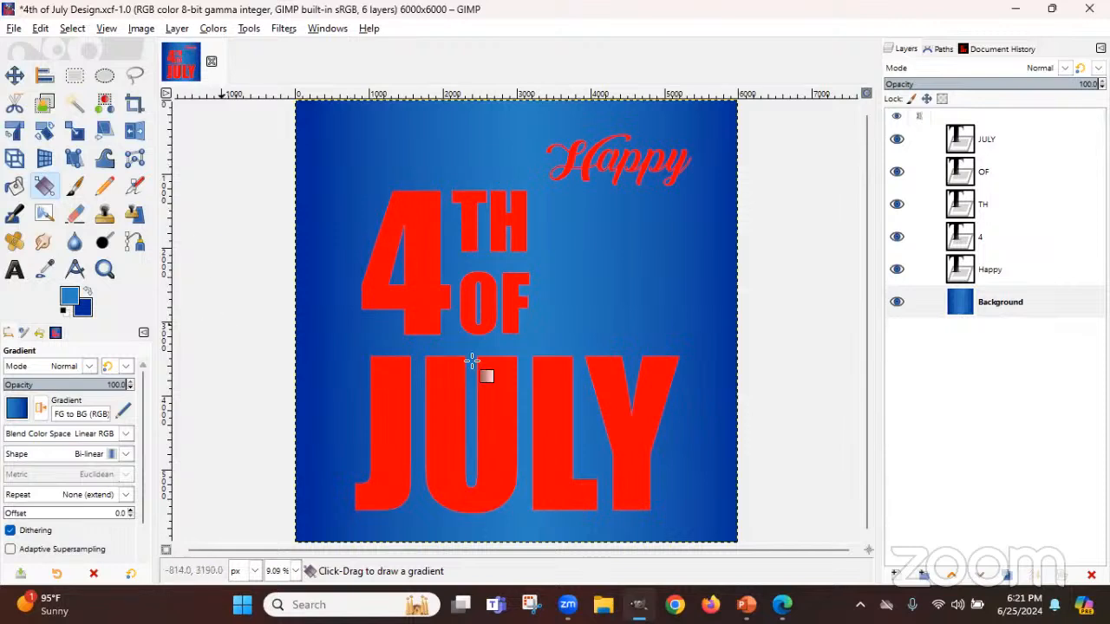
Save the image with its new blue gradient background
{"action": "left_click", "coordinate": [14, 28]}
{"action": "left_click", "coordinate": [31, 161]}
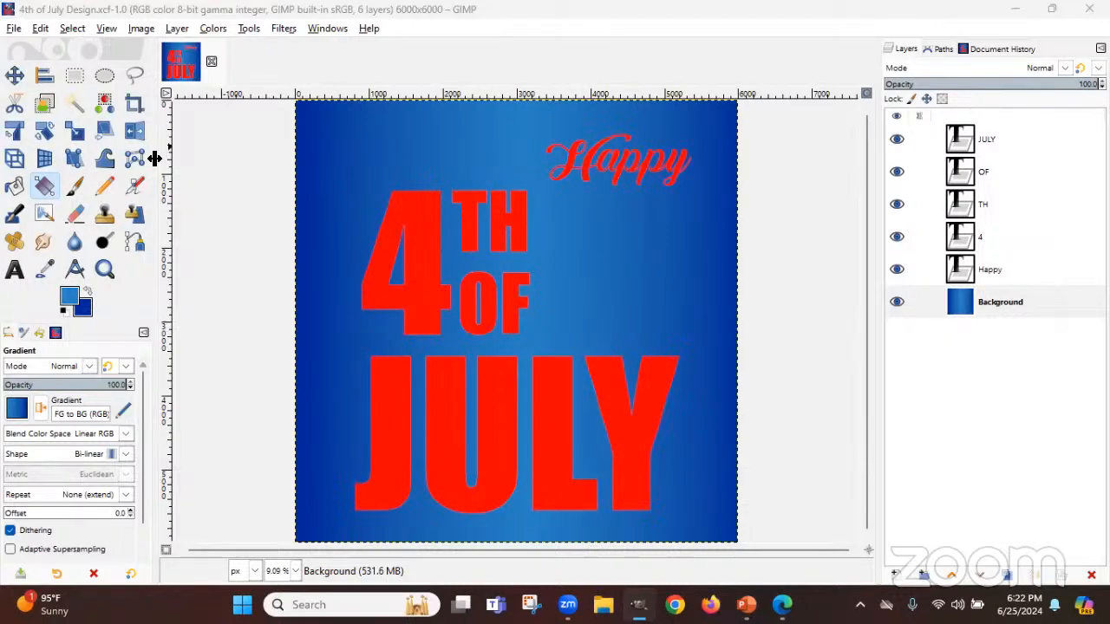
{"action": "mouse_move", "coordinate": [154, 158]}
{"action": "left_mouse_down"}
{"action": "mouse_move", "coordinate": [69, 158]}
{"action": "mouse_move", "coordinate": [290, 168]}
{"action": "mouse_move", "coordinate": [157, 165]}
{"action": "left_mouse_up"}
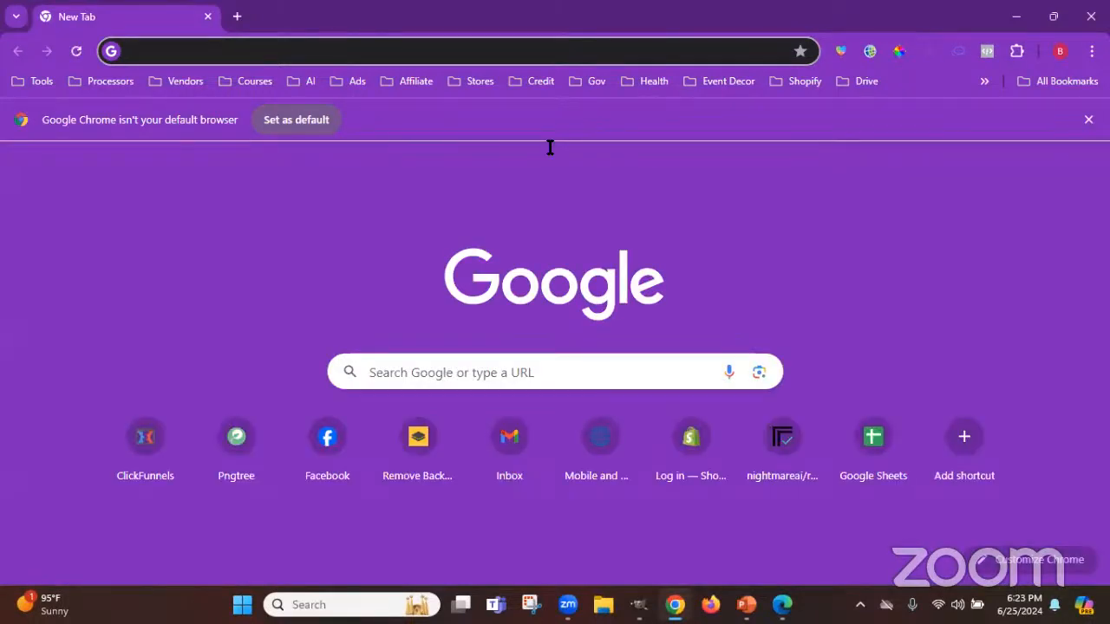
Switch to Chrome, open pngtree.com and dismiss the anniversary sale offer
{"action": "key", "text": "ctrl+l"}
{"action": "type", "text": "pngtree.com"}
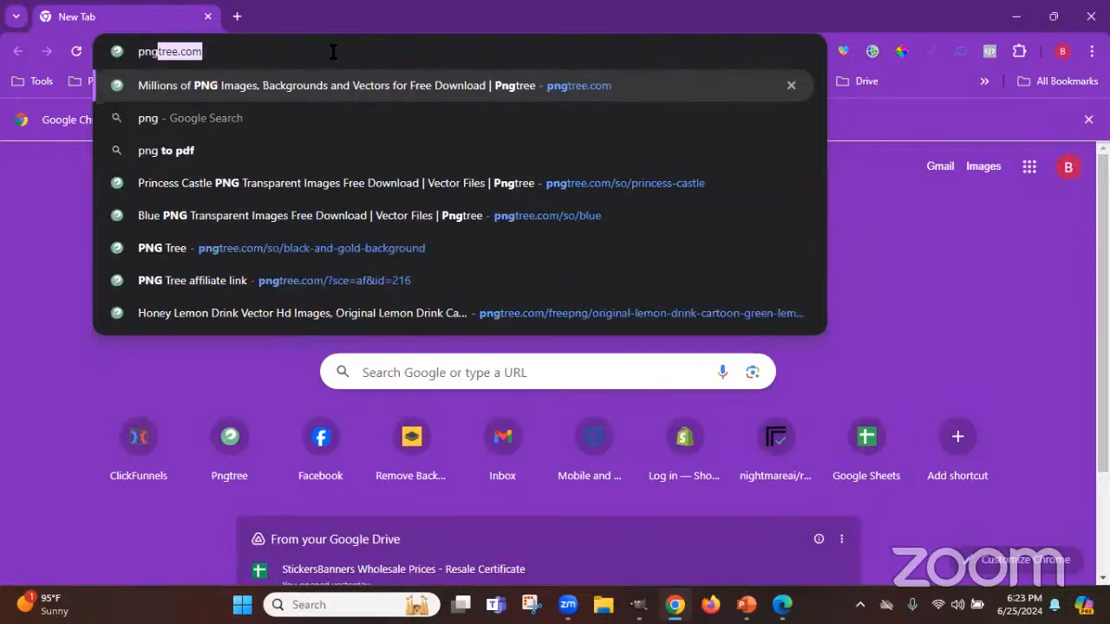
{"action": "key", "text": "Return"}
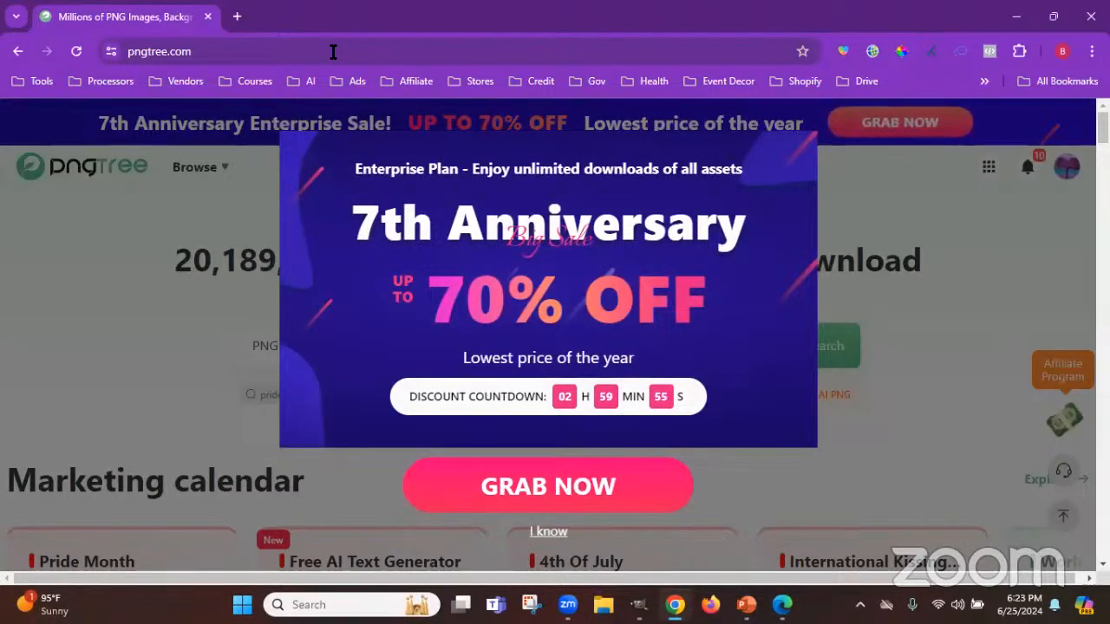
{"action": "left_click", "coordinate": [548, 532]}
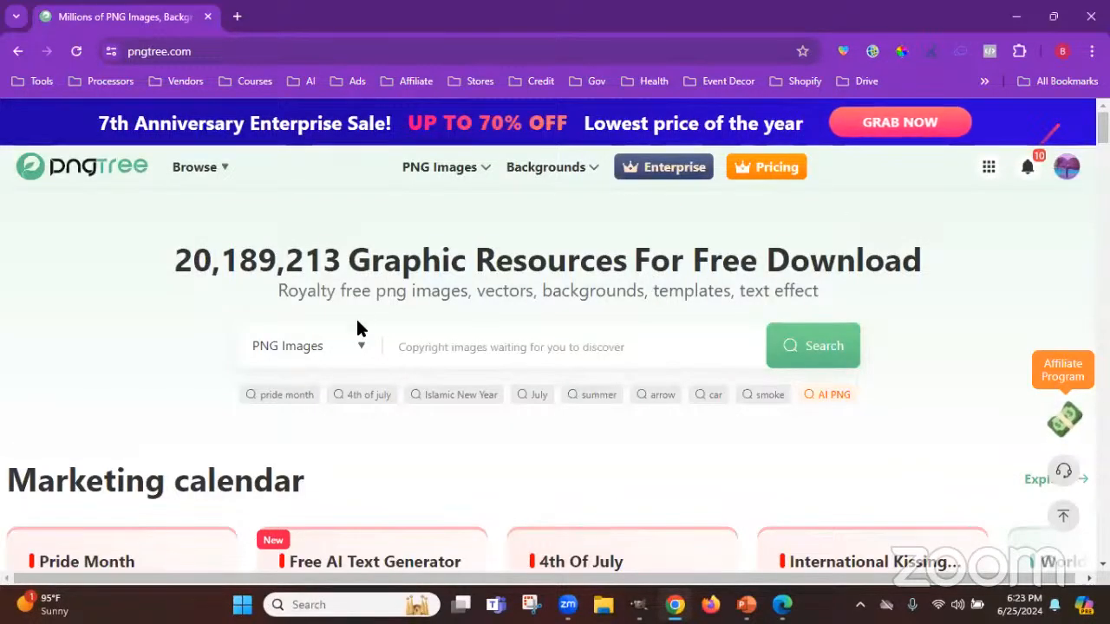
Search Pngtree's PNG images for "4th of july" and browse the resulting graphics
{"action": "left_click", "coordinate": [540, 351]}
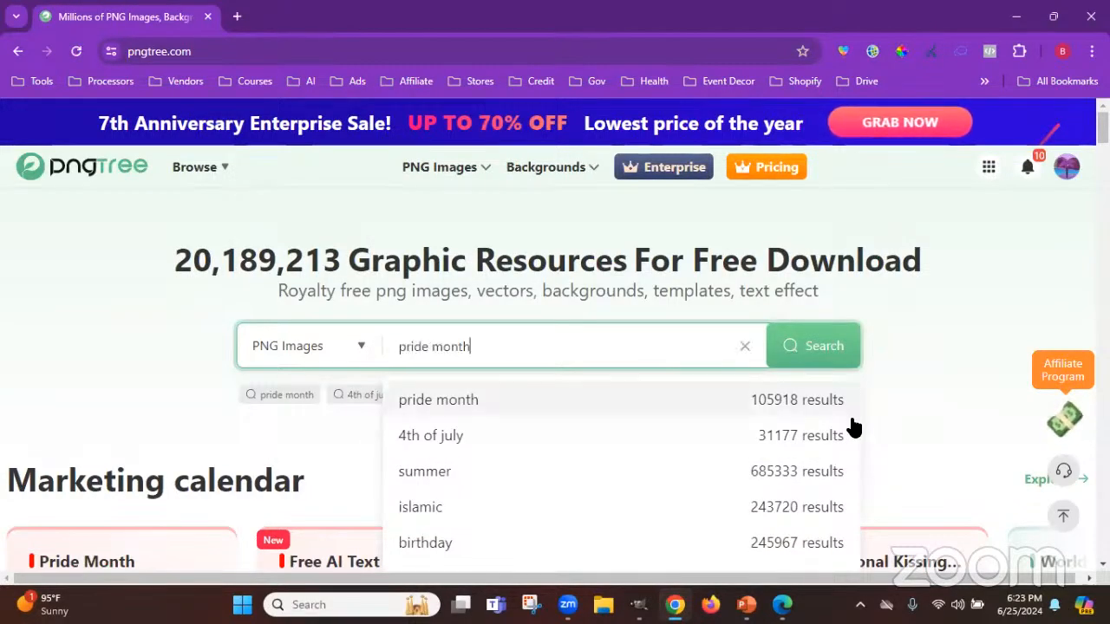
{"action": "left_click", "coordinate": [437, 438]}
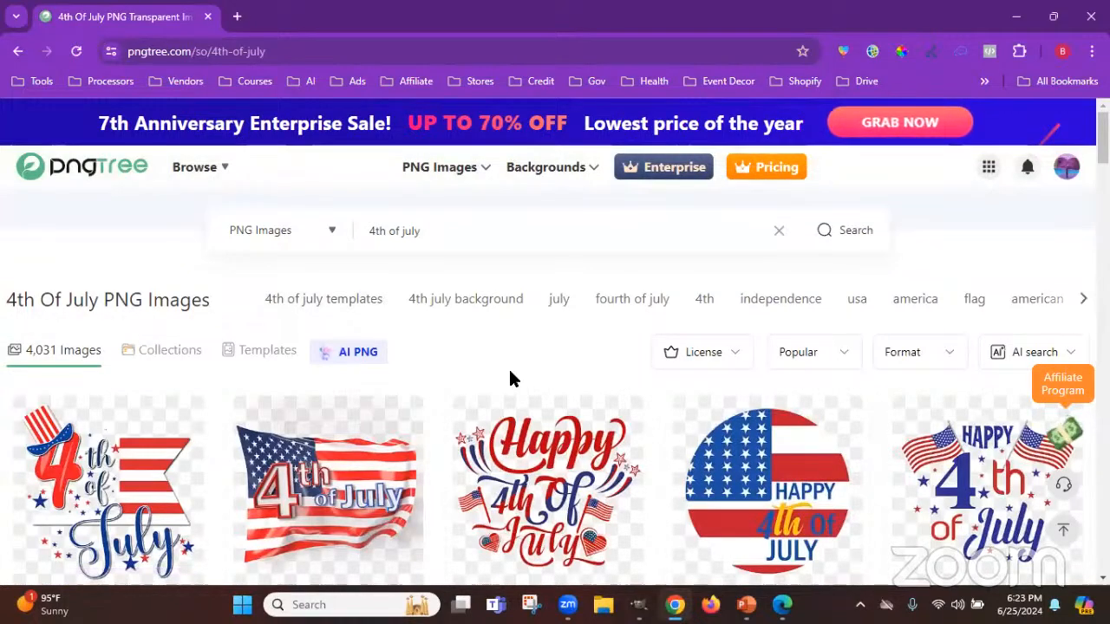
{"action": "scroll", "coordinate": [510, 379], "scroll_direction": "down", "scroll_amount": 3}
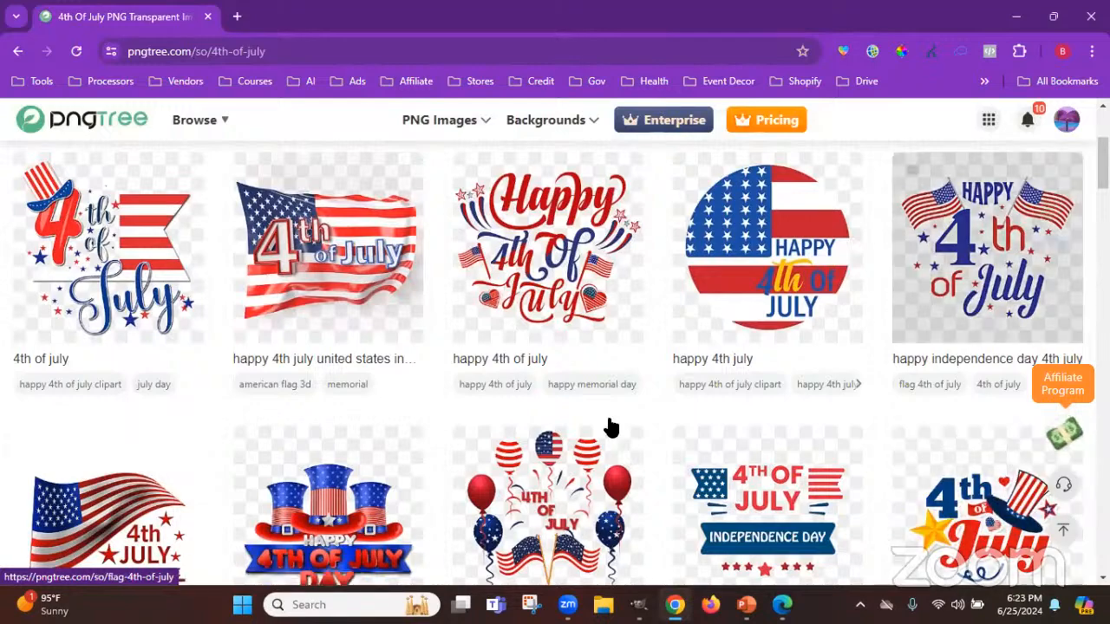
{"action": "scroll", "coordinate": [576, 414], "scroll_direction": "down", "scroll_amount": 1}
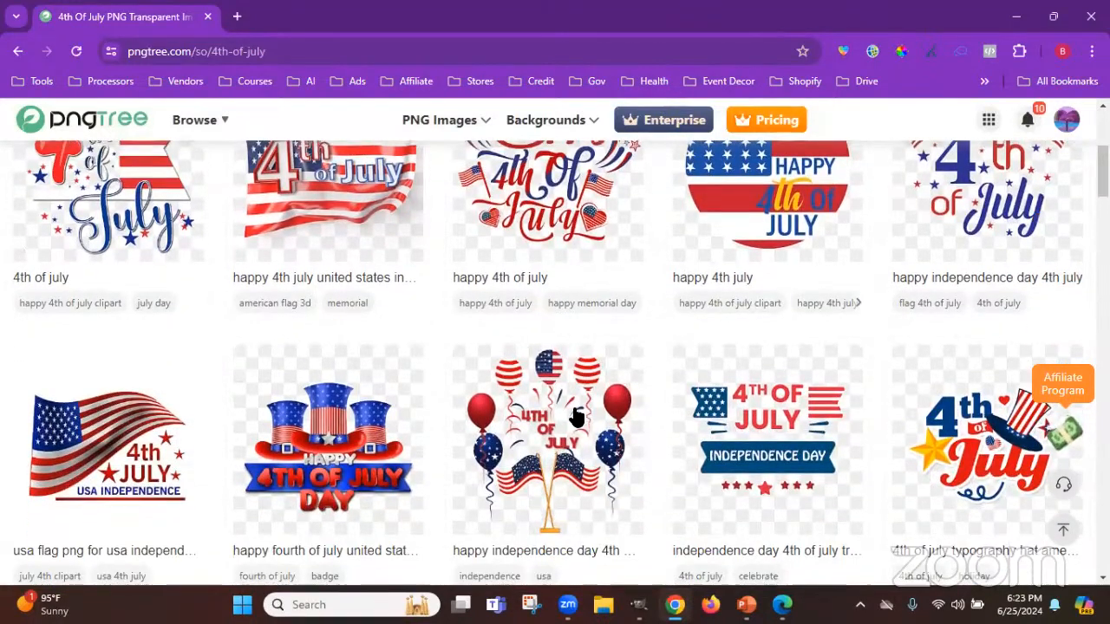
{"action": "scroll", "coordinate": [576, 416], "scroll_direction": "down", "scroll_amount": 3}
{"action": "scroll", "coordinate": [573, 416], "scroll_direction": "down", "scroll_amount": 3}
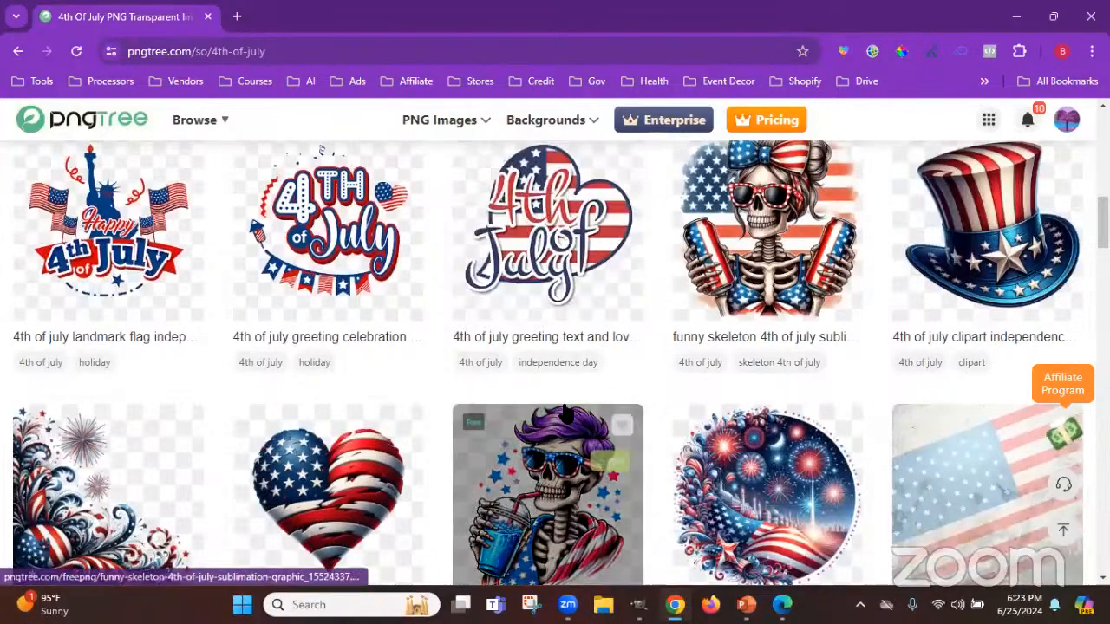
Look through the first page of Pngtree's 4th of July results for graphics that suit the design
{"action": "scroll", "coordinate": [564, 406], "scroll_direction": "down", "scroll_amount": 2}
{"action": "scroll", "coordinate": [538, 345], "scroll_direction": "up", "scroll_amount": 2}
{"action": "scroll", "coordinate": [324, 287], "scroll_direction": "up", "scroll_amount": 1}
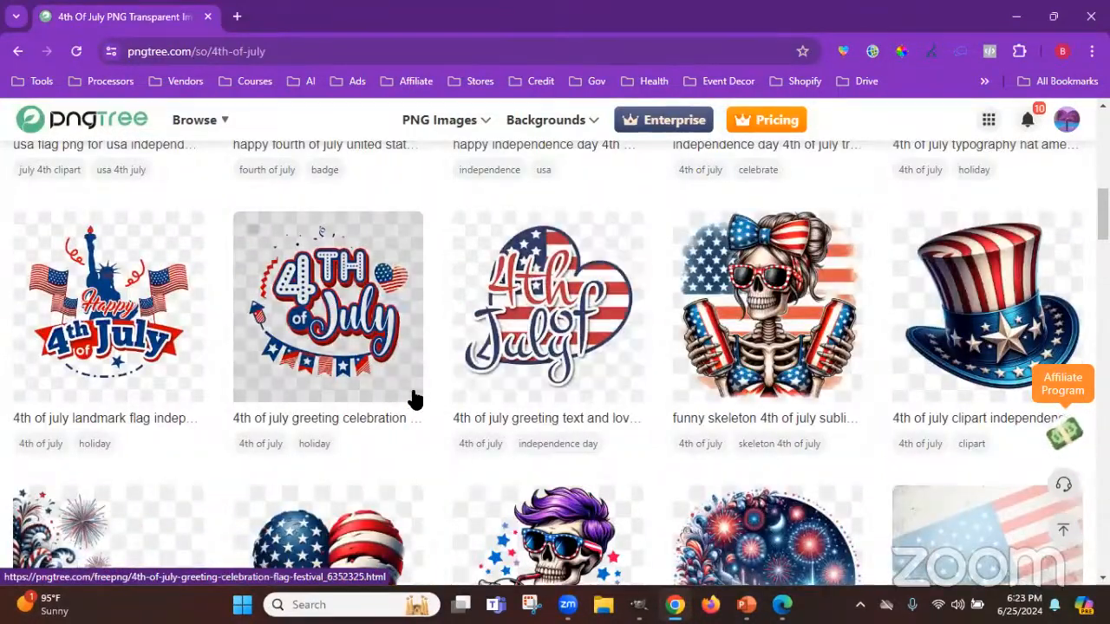
{"action": "scroll", "coordinate": [414, 399], "scroll_direction": "down", "scroll_amount": 1}
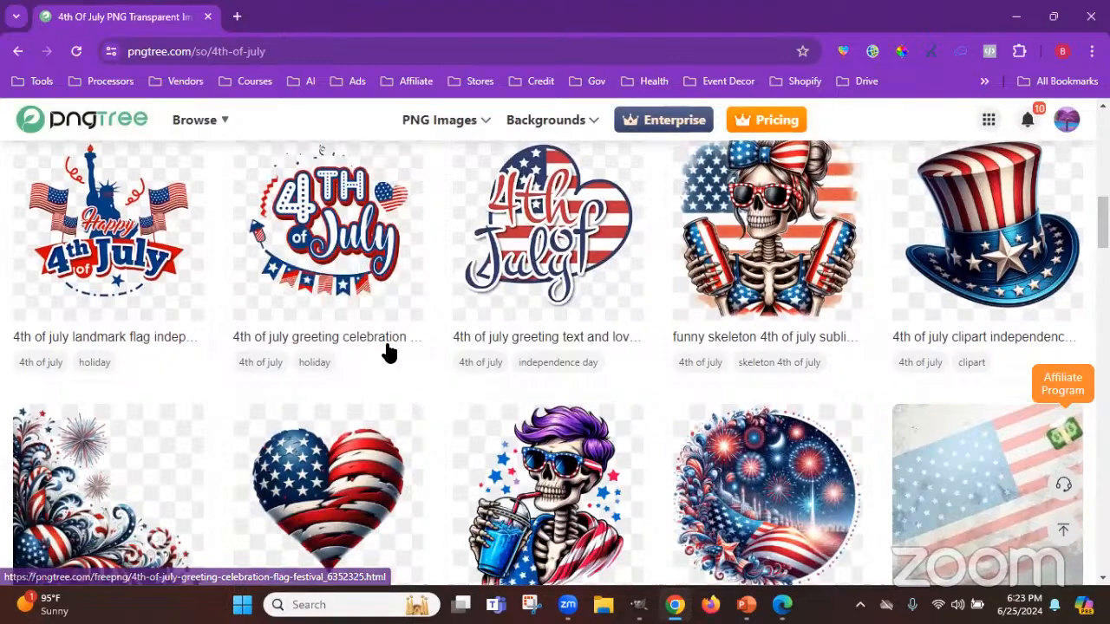
{"action": "mouse_move", "coordinate": [137, 223]}
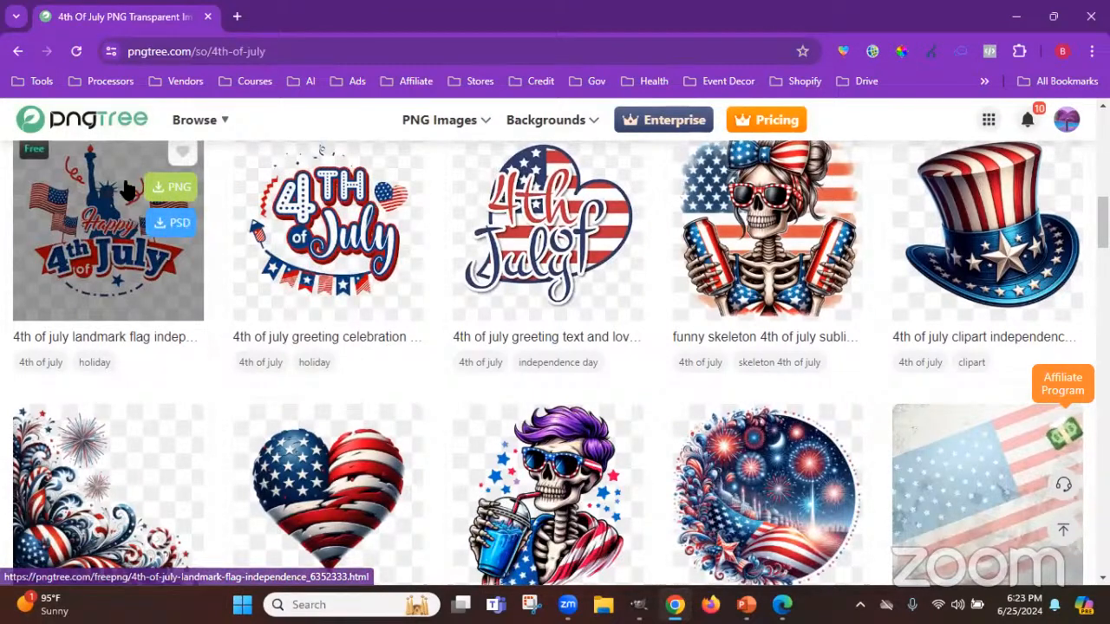
{"action": "scroll", "coordinate": [471, 408], "scroll_direction": "down", "scroll_amount": 1}
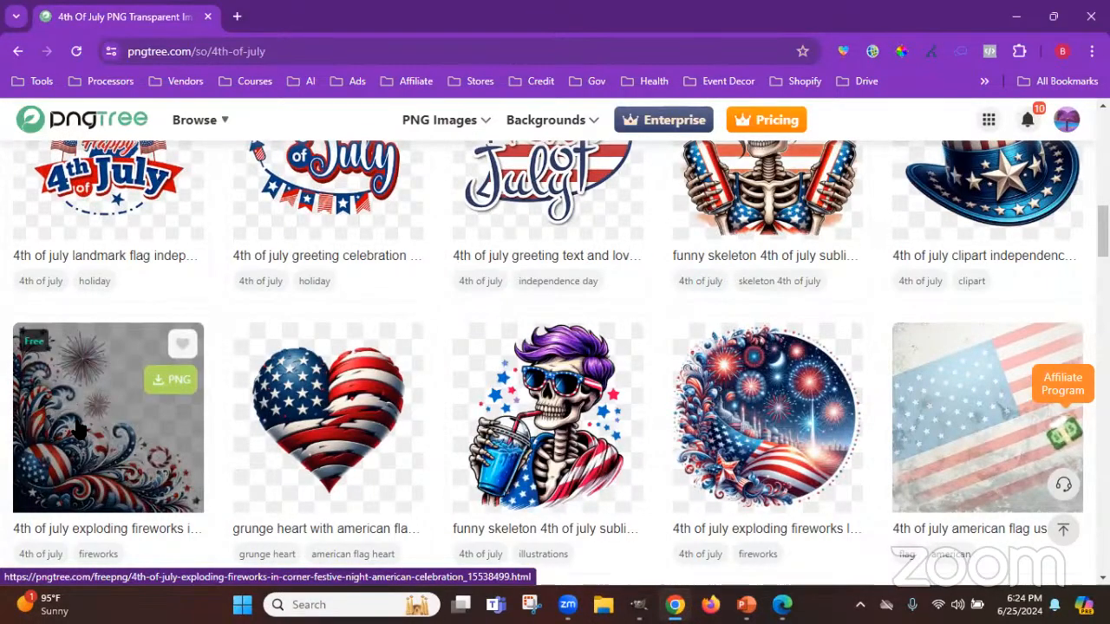
{"action": "scroll", "coordinate": [639, 413], "scroll_direction": "down", "scroll_amount": 1}
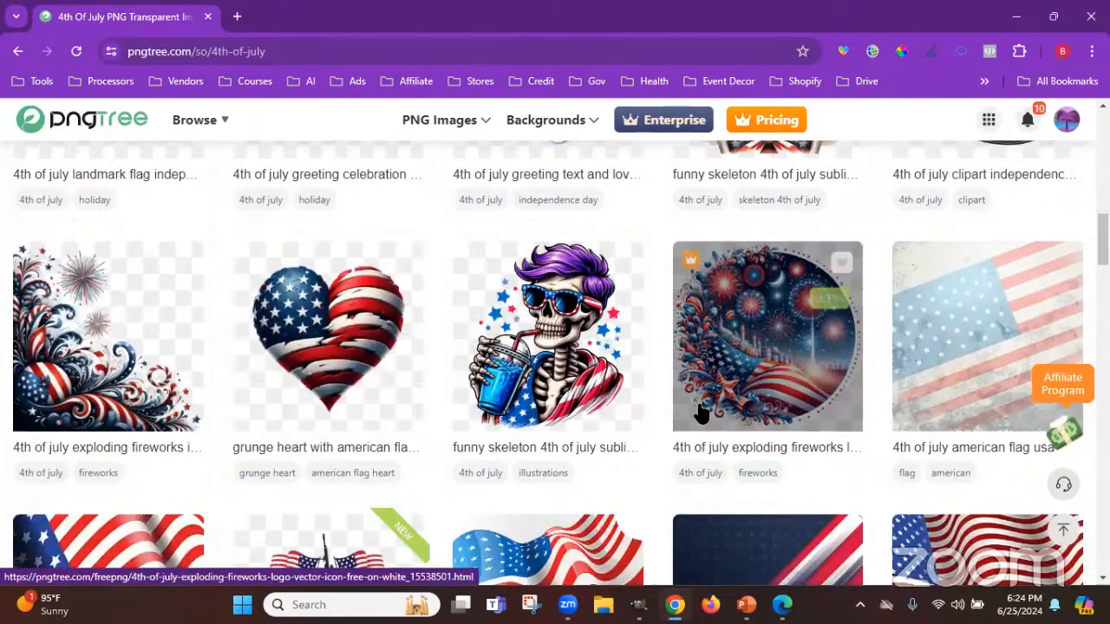
{"action": "scroll", "coordinate": [701, 413], "scroll_direction": "down", "scroll_amount": 1}
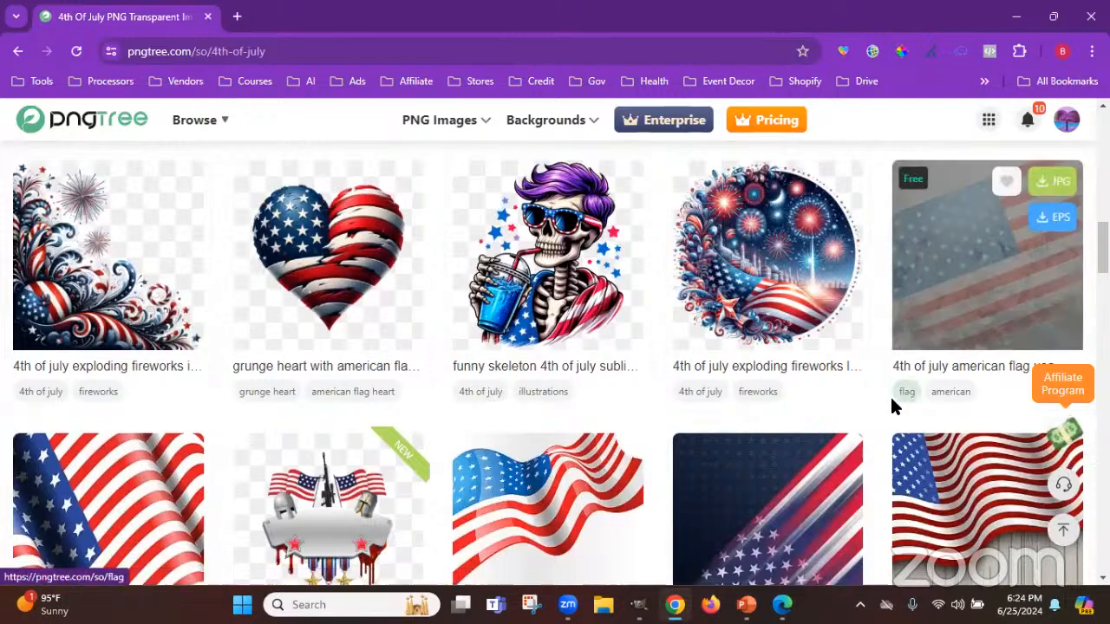
{"action": "scroll", "coordinate": [890, 394], "scroll_direction": "down", "scroll_amount": 3}
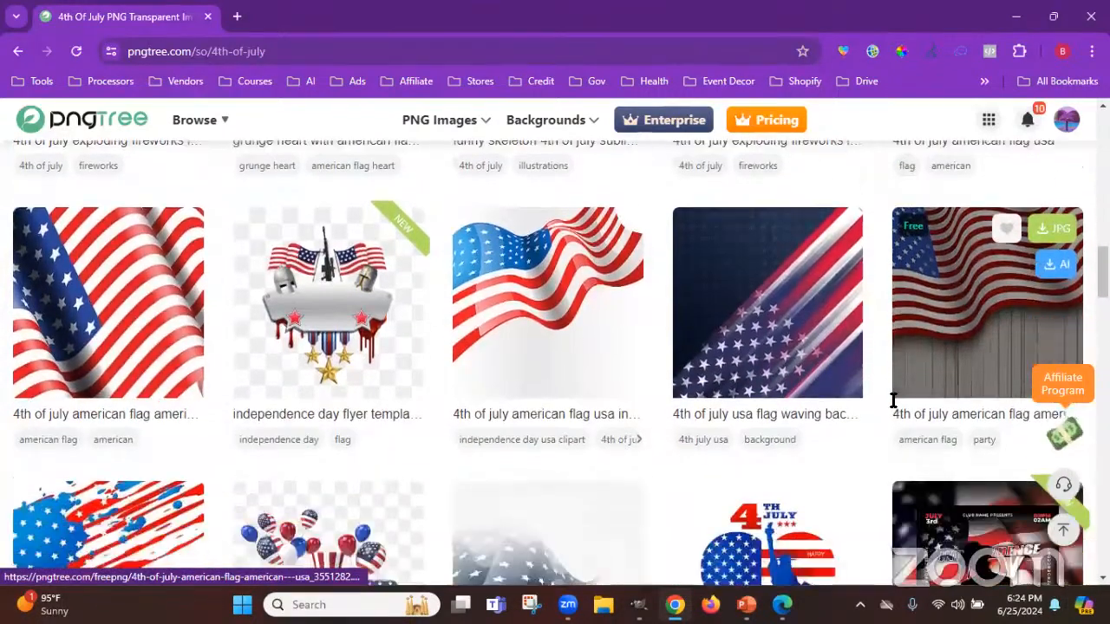
{"action": "scroll", "coordinate": [893, 401], "scroll_direction": "down", "scroll_amount": 1}
{"action": "scroll", "coordinate": [883, 403], "scroll_direction": "down", "scroll_amount": 5}
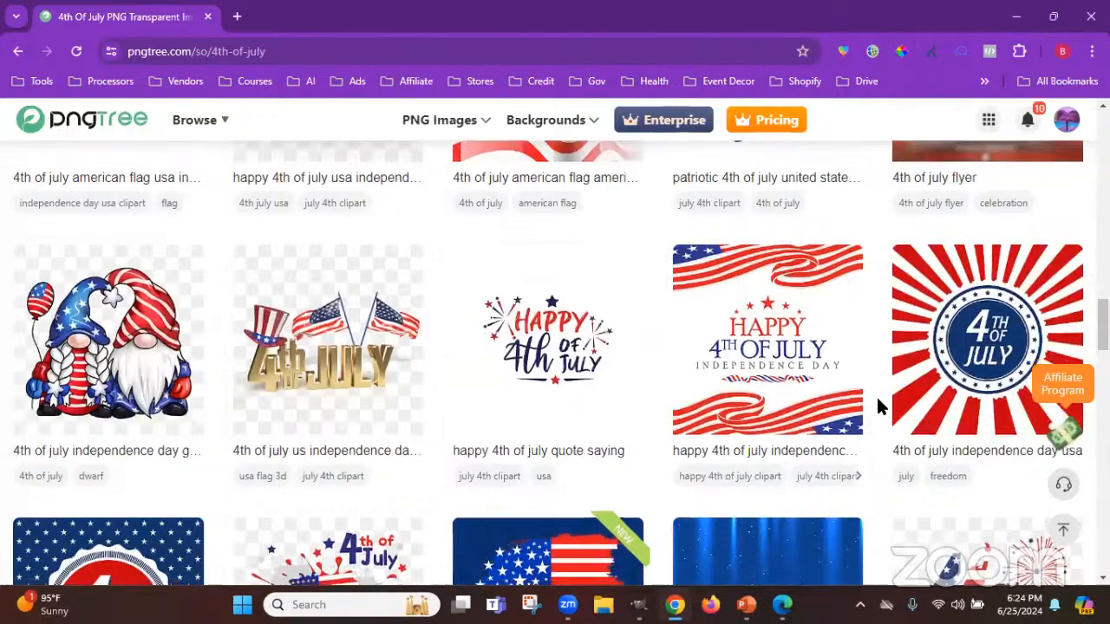
{"action": "scroll", "coordinate": [877, 405], "scroll_direction": "down", "scroll_amount": 3}
{"action": "scroll", "coordinate": [878, 406], "scroll_direction": "down", "scroll_amount": 2}
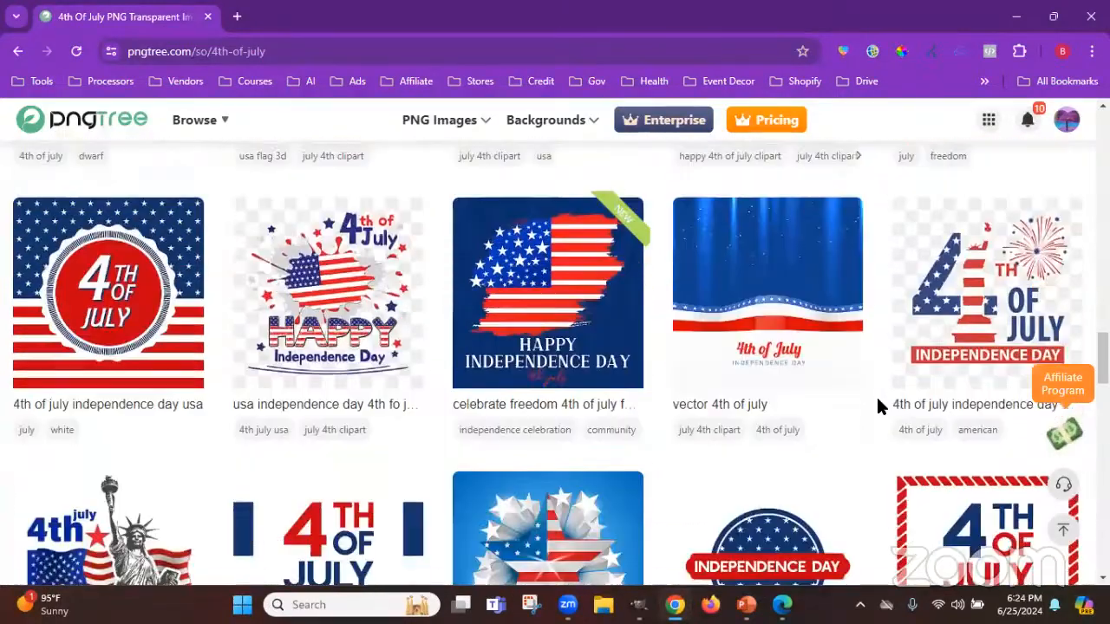
{"action": "scroll", "coordinate": [878, 406], "scroll_direction": "down", "scroll_amount": 1}
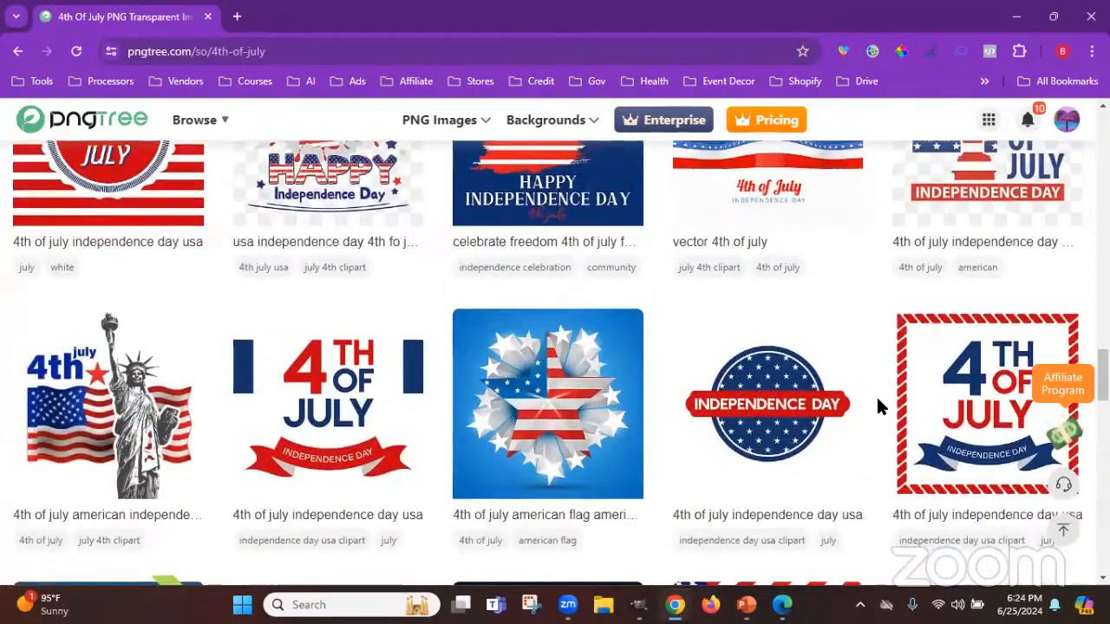
{"action": "scroll", "coordinate": [878, 406], "scroll_direction": "down", "scroll_amount": 4}
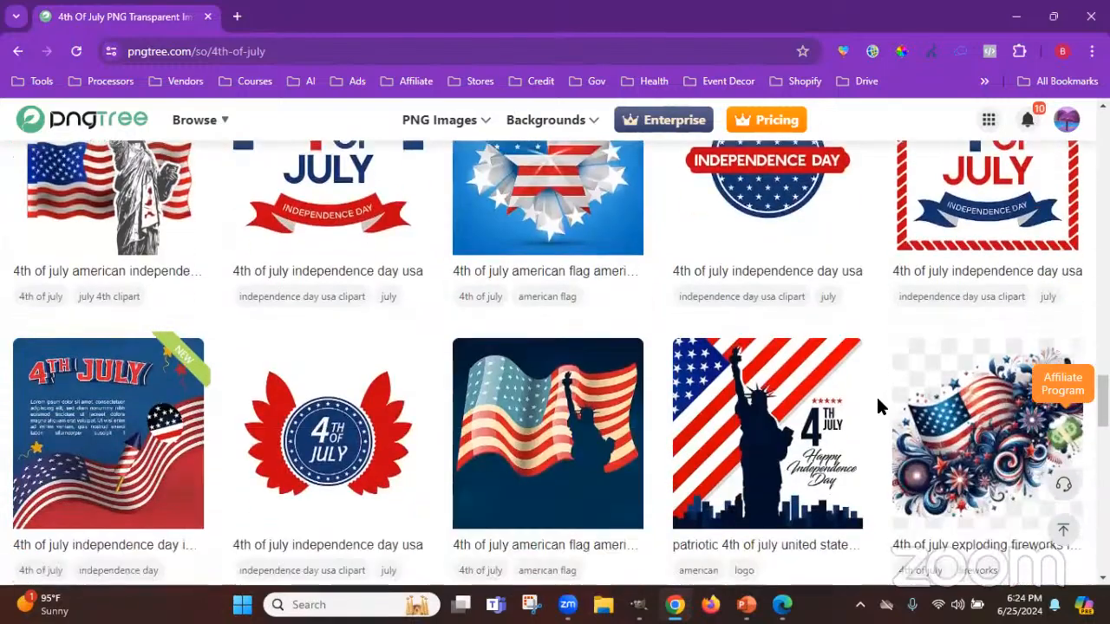
{"action": "scroll", "coordinate": [877, 406], "scroll_direction": "down", "scroll_amount": 1}
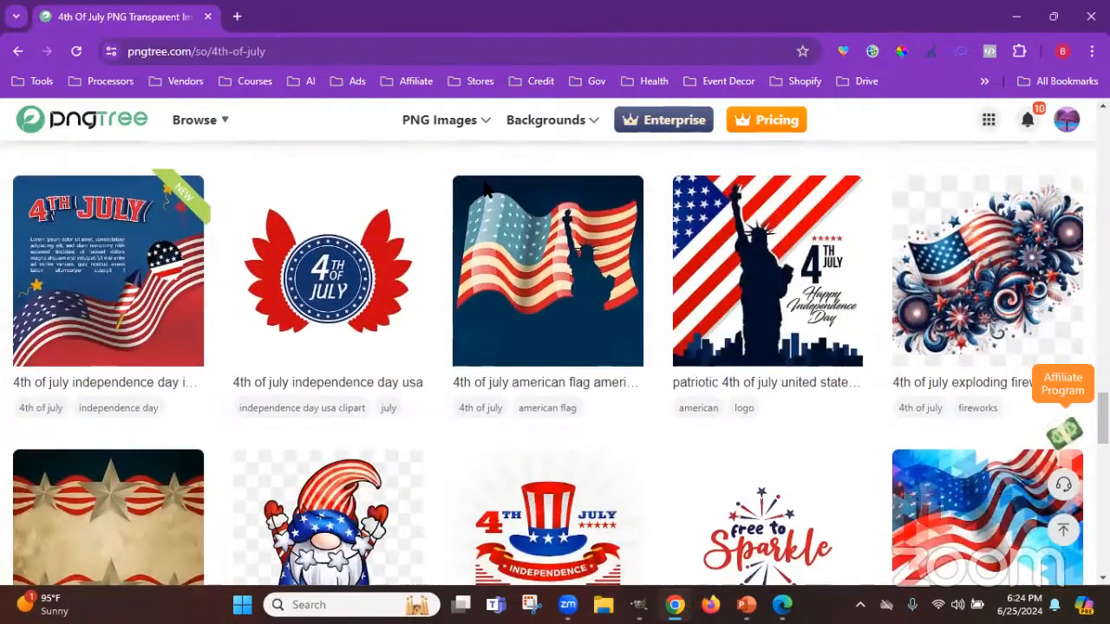
{"action": "scroll", "coordinate": [854, 477], "scroll_direction": "up", "scroll_amount": 1}
{"action": "scroll", "coordinate": [855, 476], "scroll_direction": "down", "scroll_amount": 5}
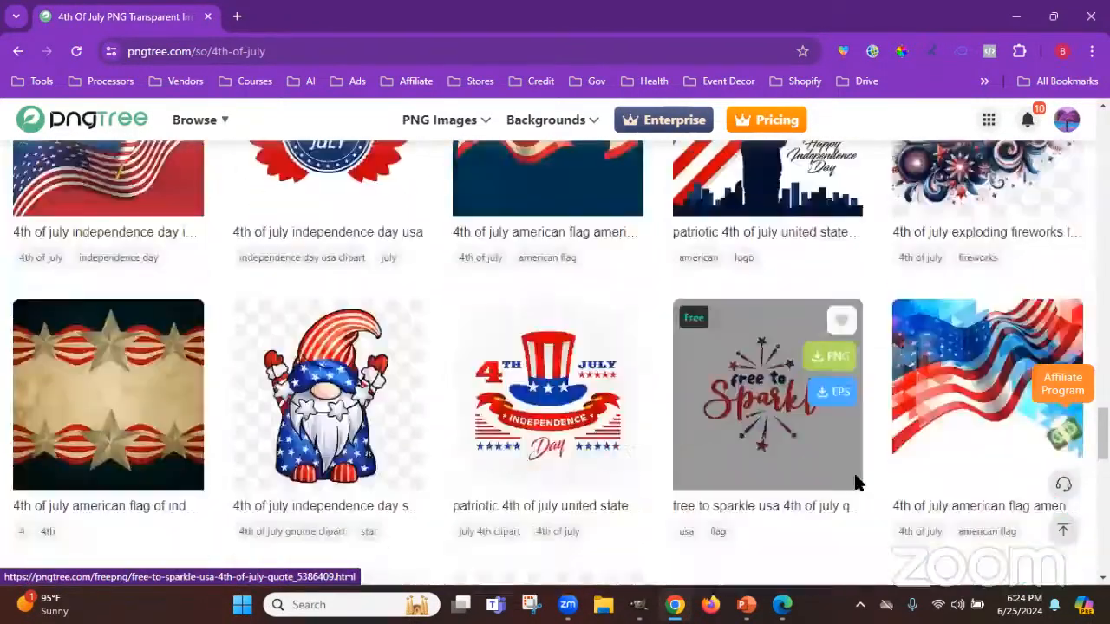
{"action": "scroll", "coordinate": [854, 471], "scroll_direction": "down", "scroll_amount": 1}
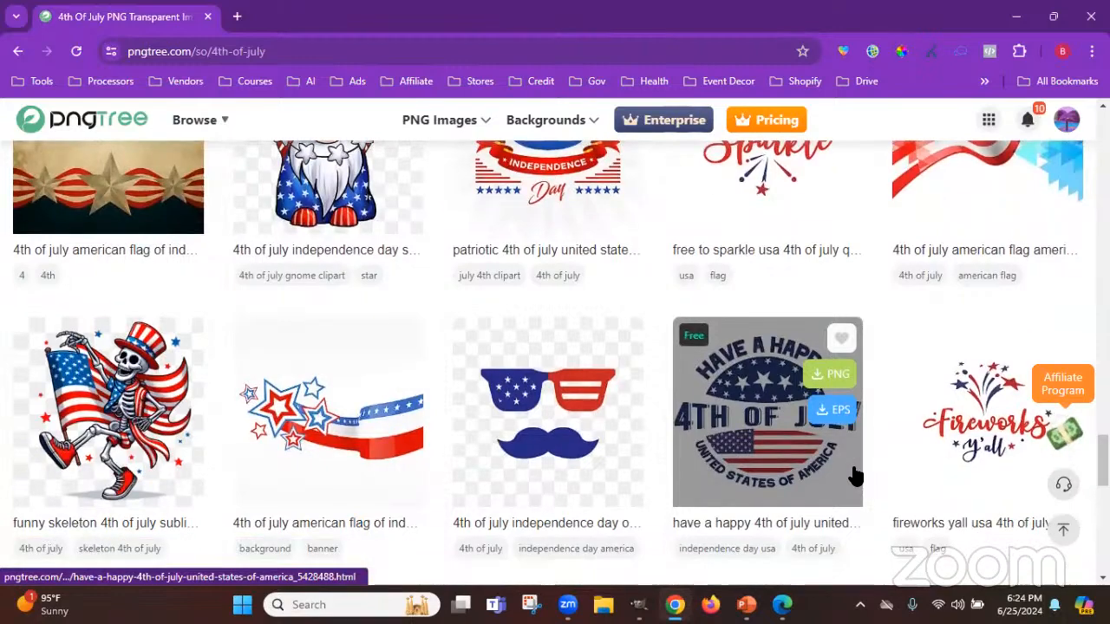
{"action": "scroll", "coordinate": [1062, 384], "scroll_direction": "down", "scroll_amount": 4}
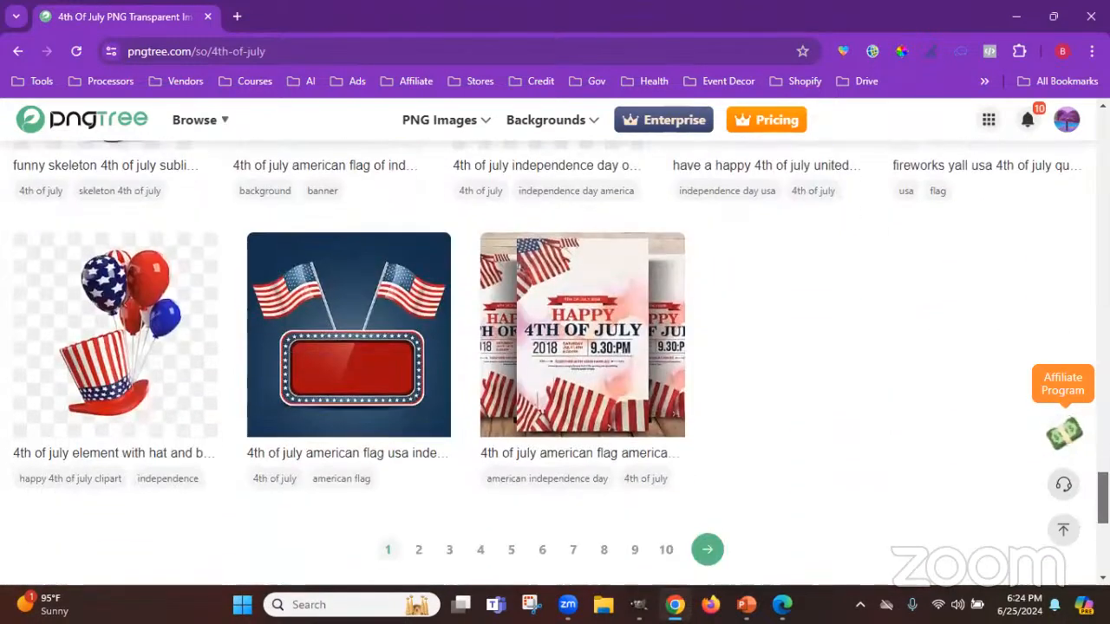
Open the 4th of July hat-and-balloons graphic's page in its own tab and return to the search results
{"action": "scroll", "coordinate": [1063, 384], "scroll_direction": "up", "scroll_amount": 4}
{"action": "scroll", "coordinate": [798, 419], "scroll_direction": "down", "scroll_amount": 3}
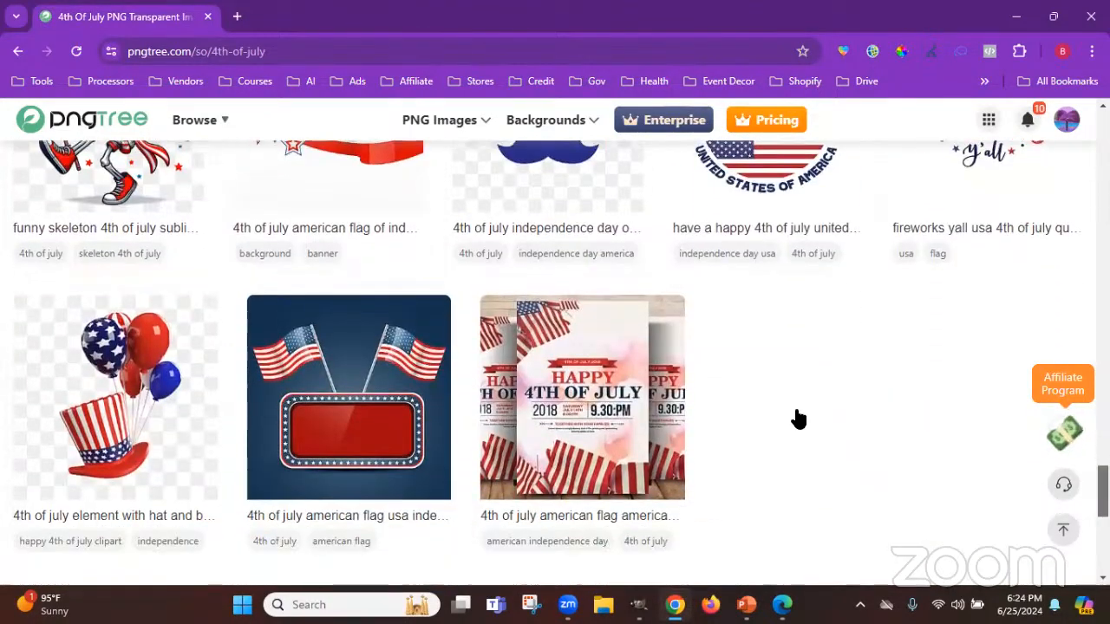
{"action": "mouse_move", "coordinate": [157, 425]}
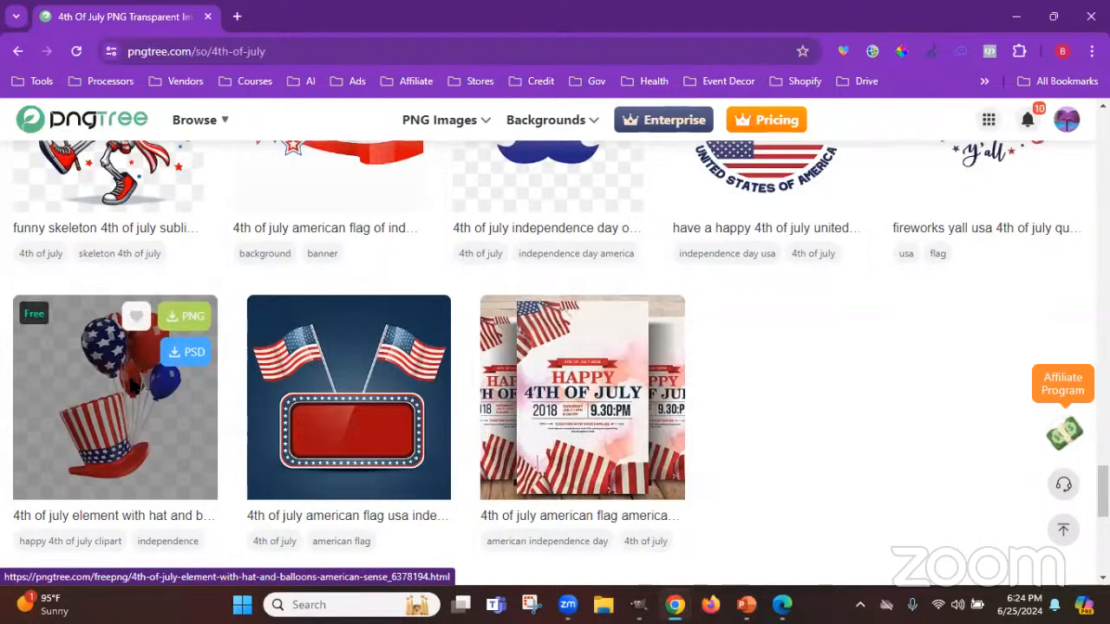
{"action": "left_click", "coordinate": [134, 390]}
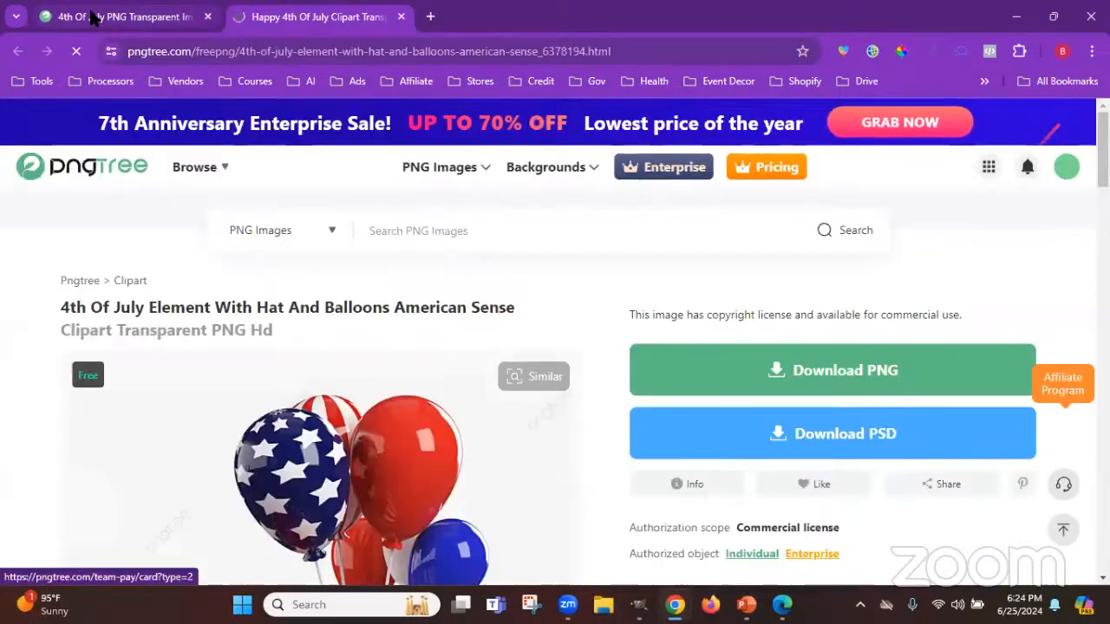
{"action": "left_click", "coordinate": [95, 17]}
Review the first page of results again from its end back to the upper rows for further usable graphics
{"action": "scroll", "coordinate": [958, 392], "scroll_direction": "up", "scroll_amount": 4}
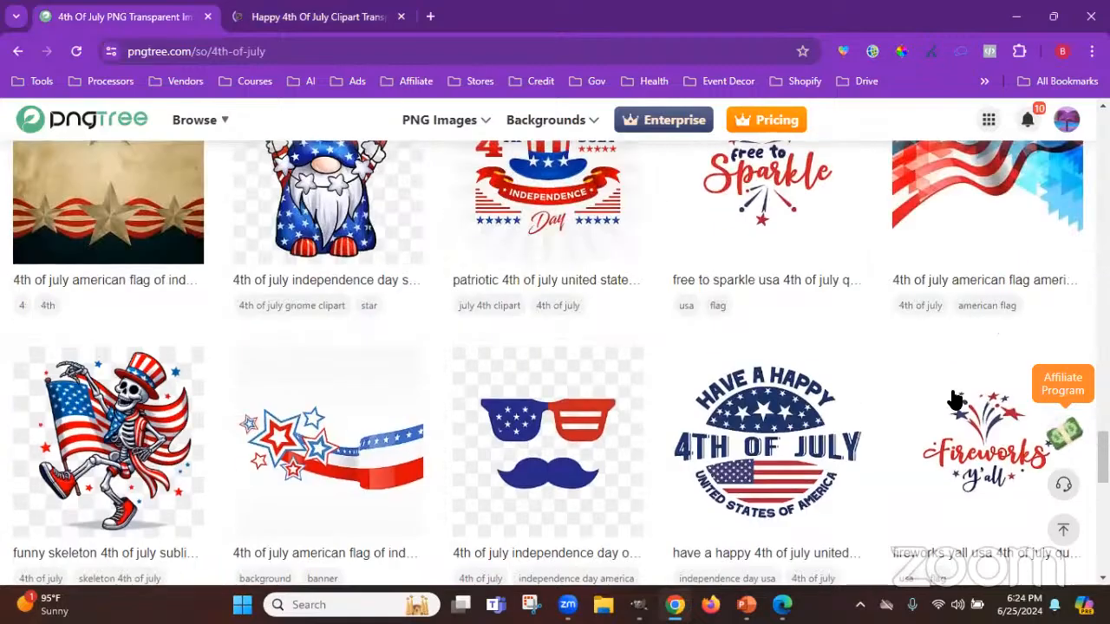
{"action": "scroll", "coordinate": [954, 397], "scroll_direction": "up", "scroll_amount": 12}
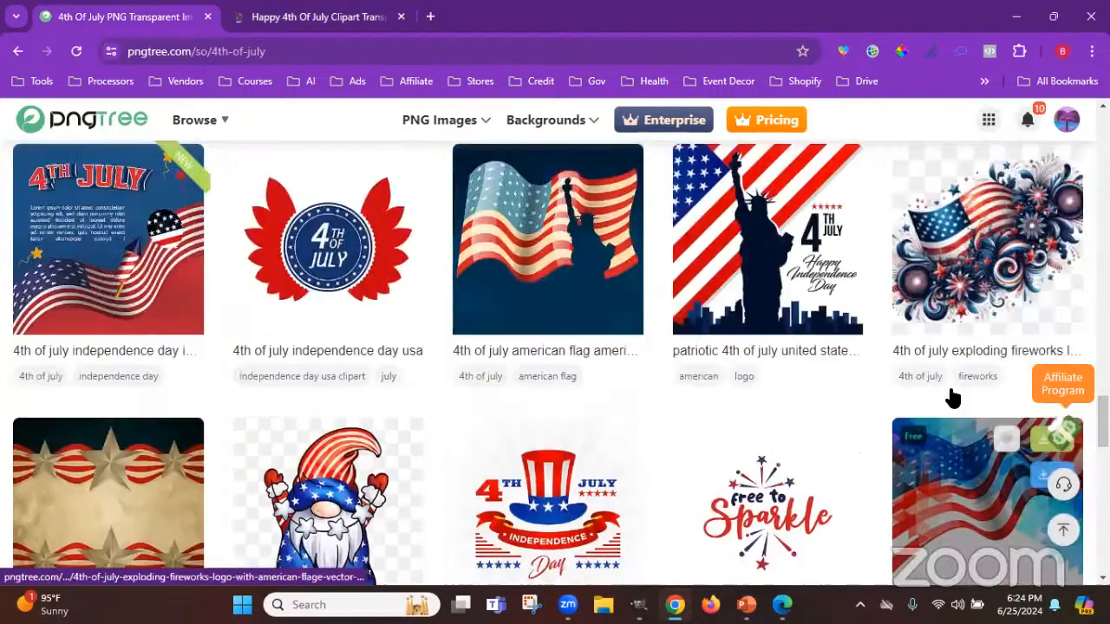
{"action": "scroll", "coordinate": [604, 176], "scroll_direction": "up", "scroll_amount": 2}
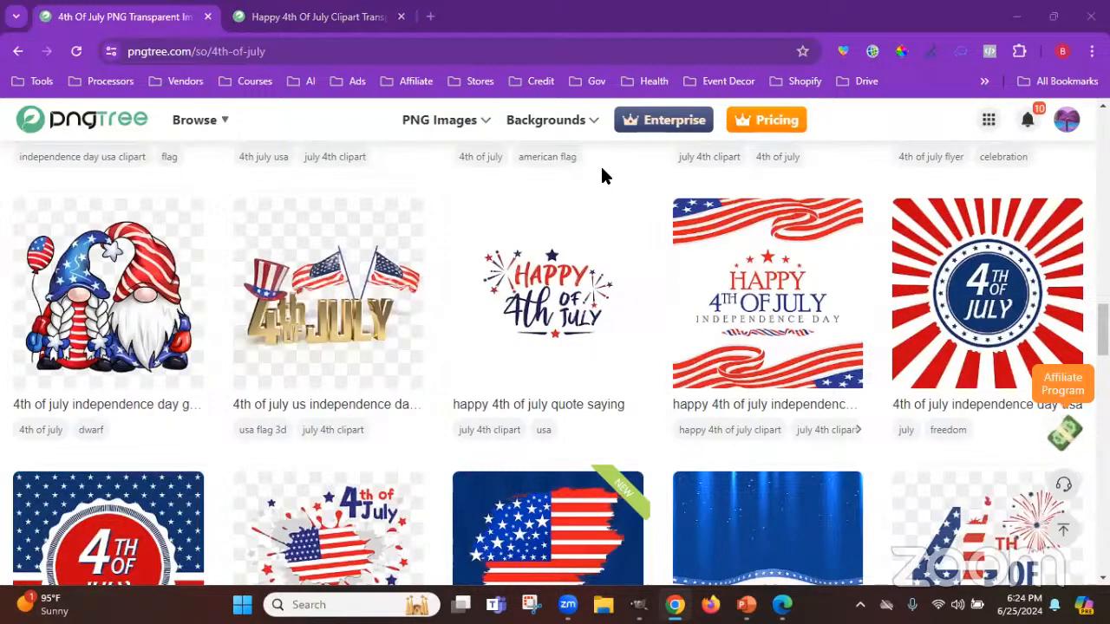
{"action": "scroll", "coordinate": [555, 364], "scroll_direction": "up", "scroll_amount": 6}
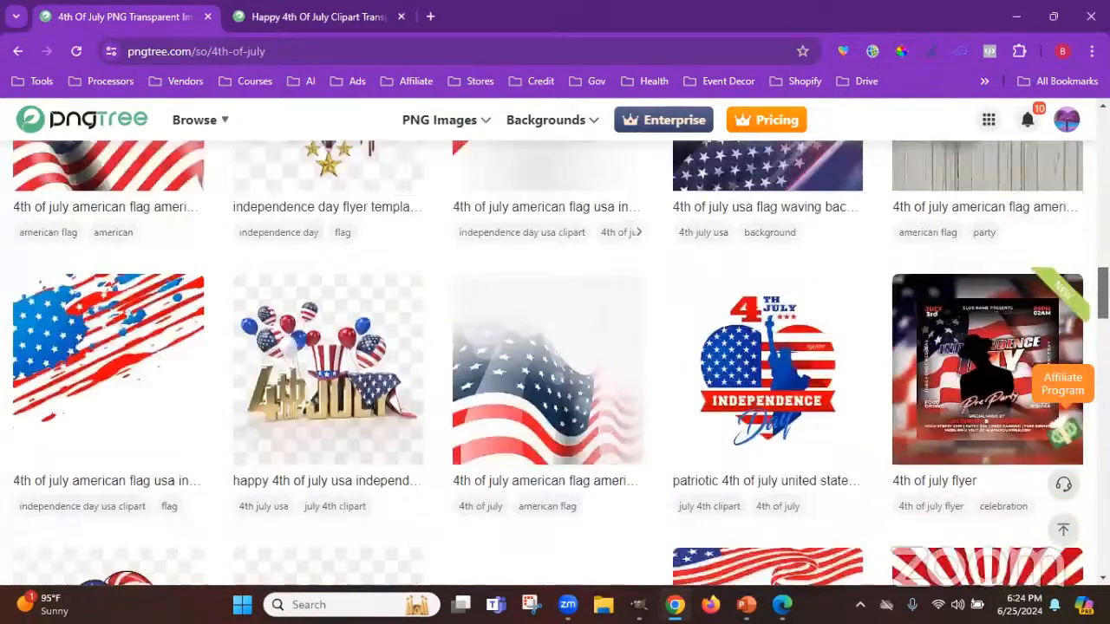
{"action": "scroll", "coordinate": [555, 364], "scroll_direction": "up", "scroll_amount": 6}
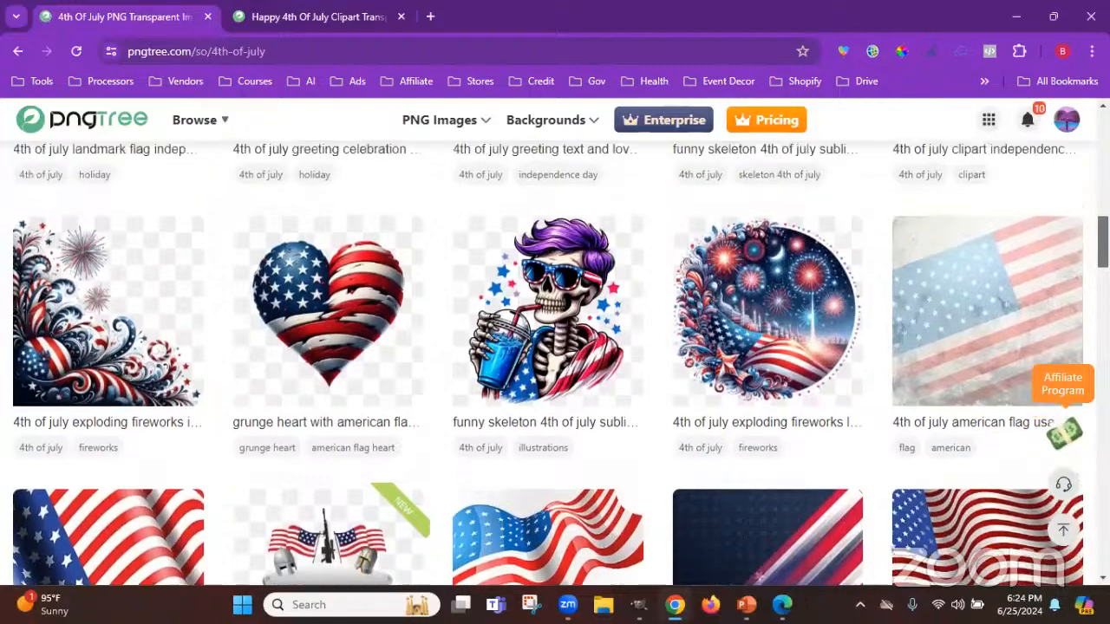
{"action": "scroll", "coordinate": [555, 364], "scroll_direction": "up", "scroll_amount": 2}
{"action": "scroll", "coordinate": [555, 364], "scroll_direction": "up", "scroll_amount": 4}
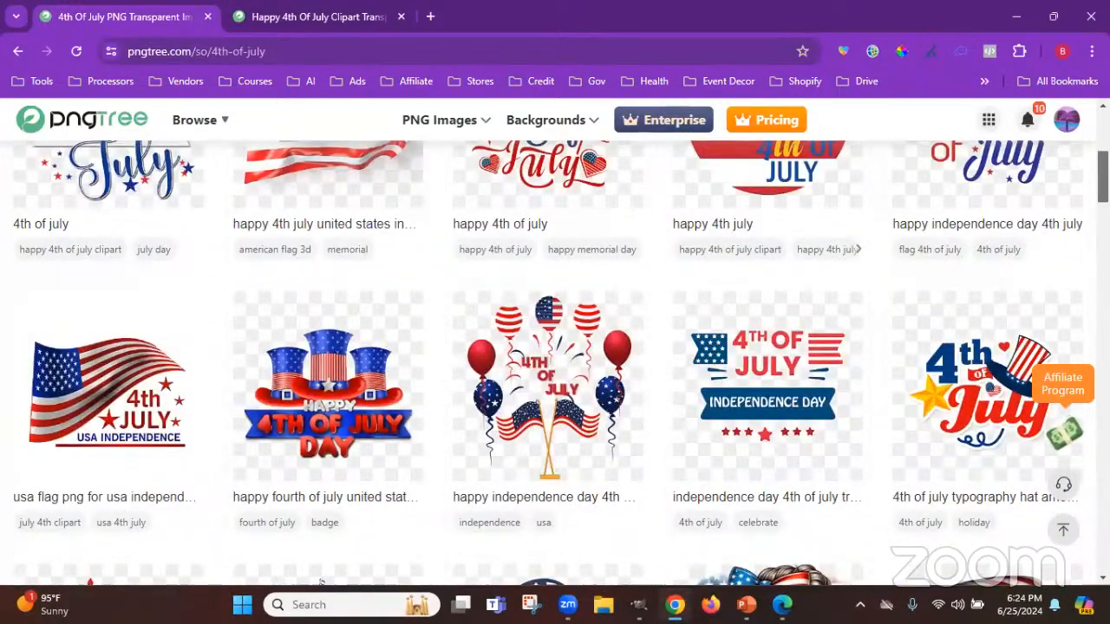
{"action": "scroll", "coordinate": [321, 572], "scroll_direction": "up", "scroll_amount": 3}
{"action": "scroll", "coordinate": [1083, 184], "scroll_direction": "down", "scroll_amount": 20}
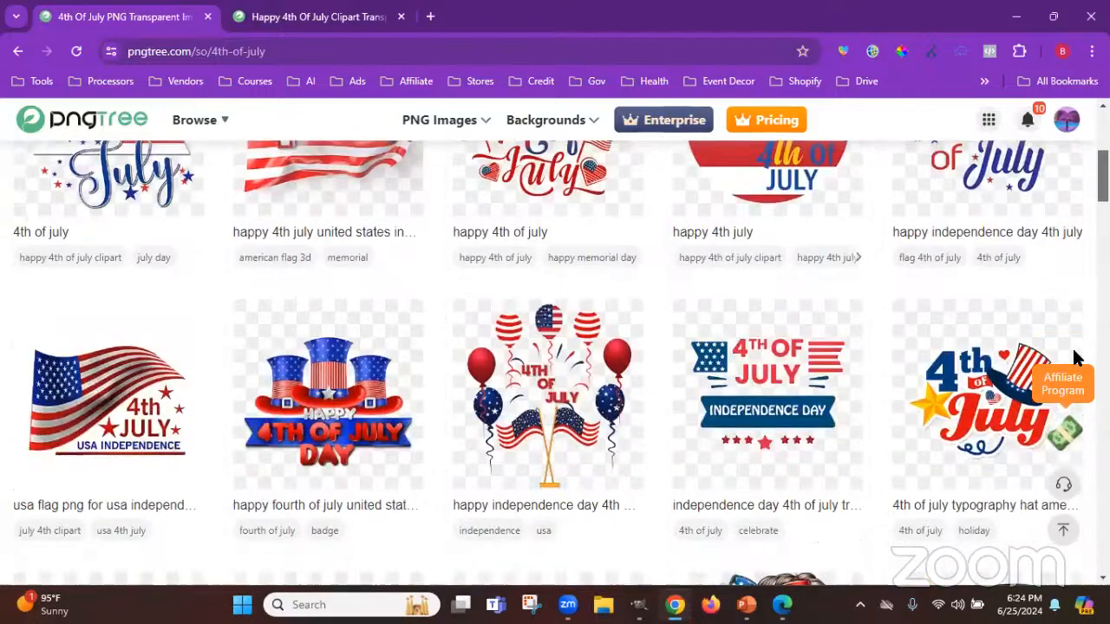
{"action": "scroll", "coordinate": [829, 417], "scroll_direction": "up", "scroll_amount": 5}
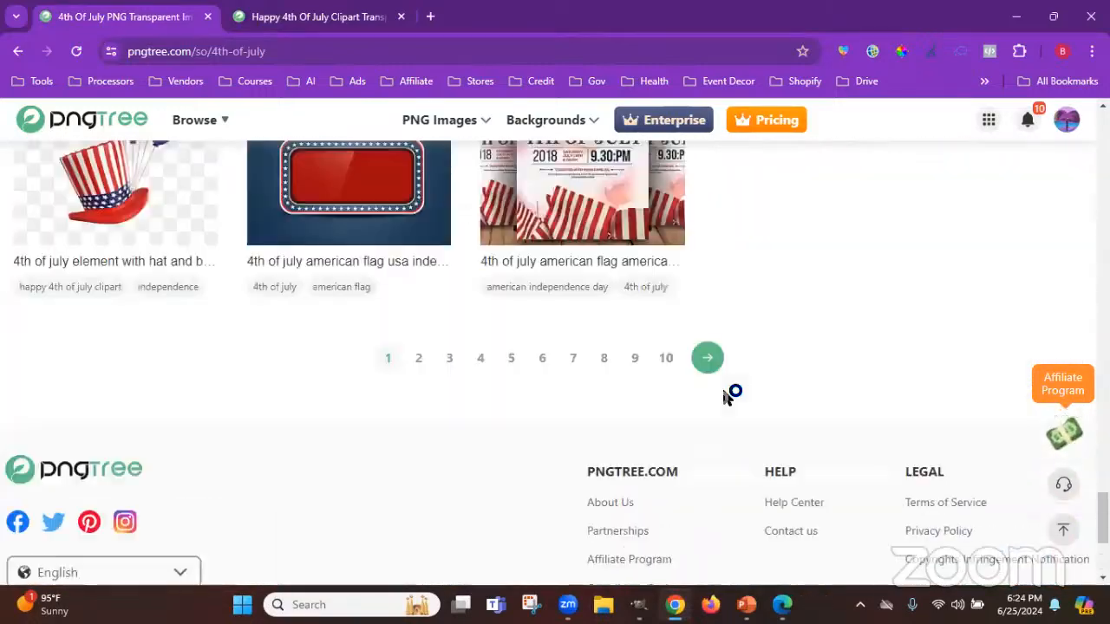
Go to the second page of 4th of July results and browse its graphics
{"action": "left_click", "coordinate": [699, 521]}
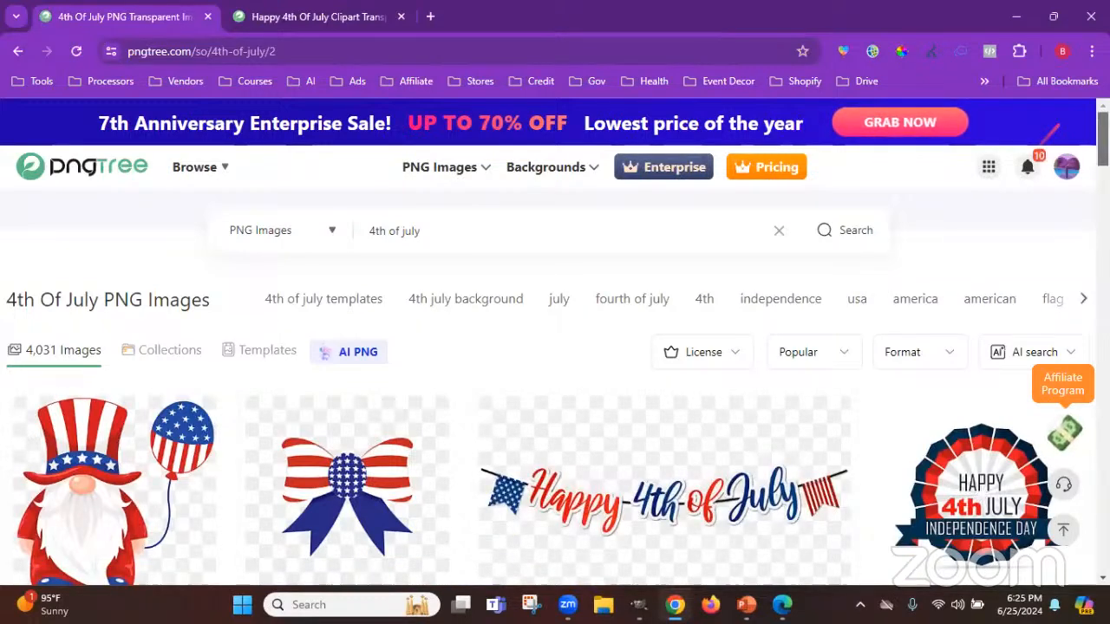
{"action": "scroll", "coordinate": [555, 347], "scroll_direction": "down", "scroll_amount": 2}
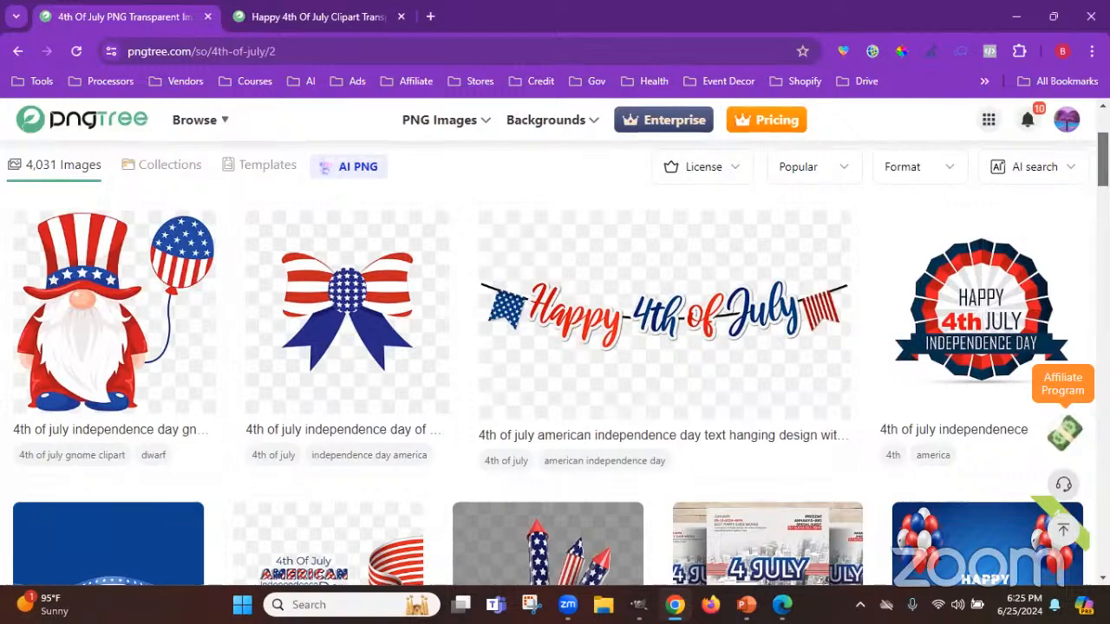
{"action": "scroll", "coordinate": [555, 359], "scroll_direction": "down", "scroll_amount": 2}
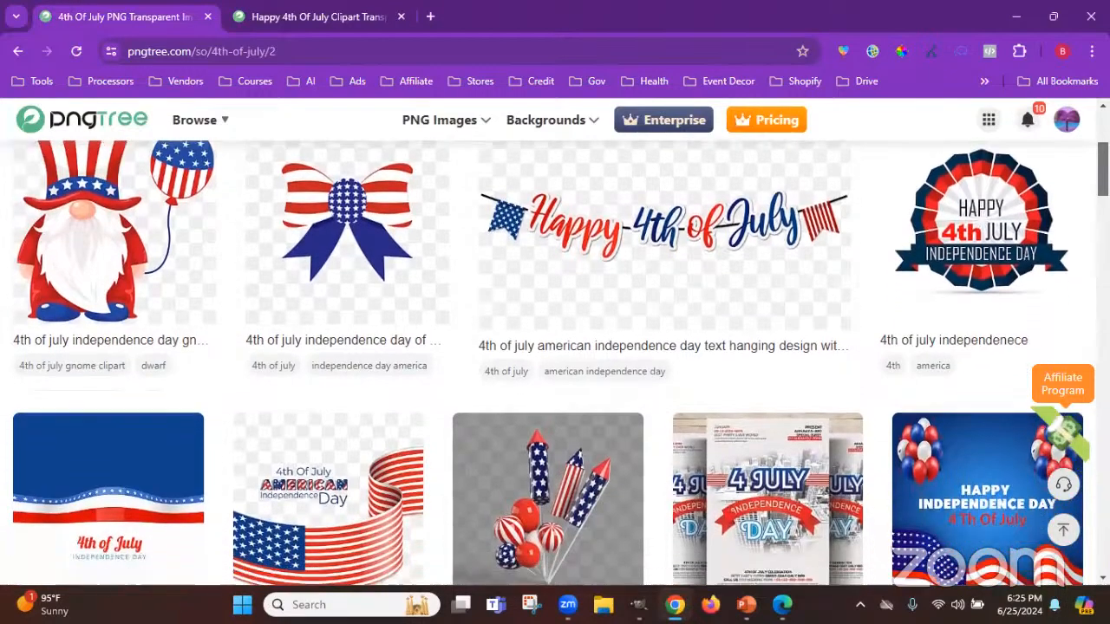
{"action": "scroll", "coordinate": [555, 359], "scroll_direction": "down", "scroll_amount": 4}
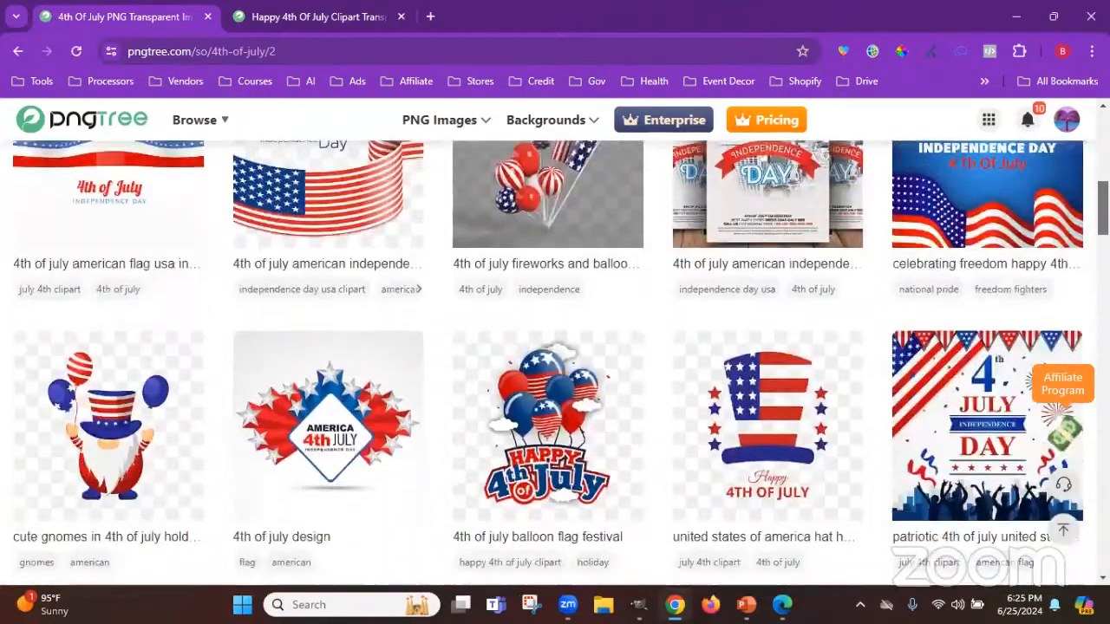
{"action": "scroll", "coordinate": [555, 359], "scroll_direction": "down", "scroll_amount": 4}
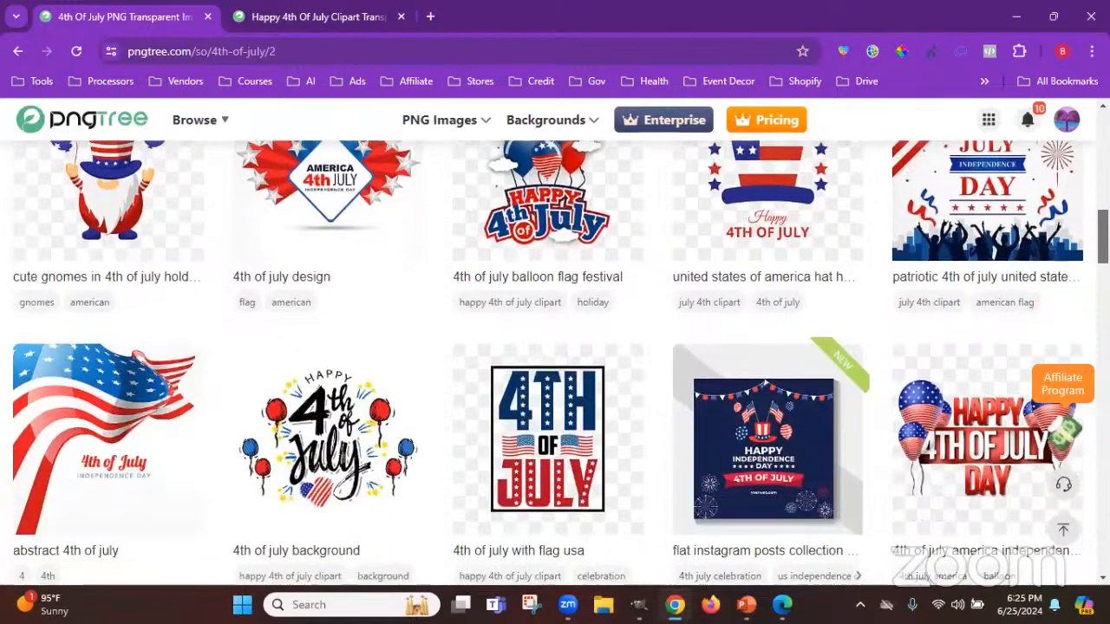
{"action": "scroll", "coordinate": [555, 359], "scroll_direction": "down", "scroll_amount": 3}
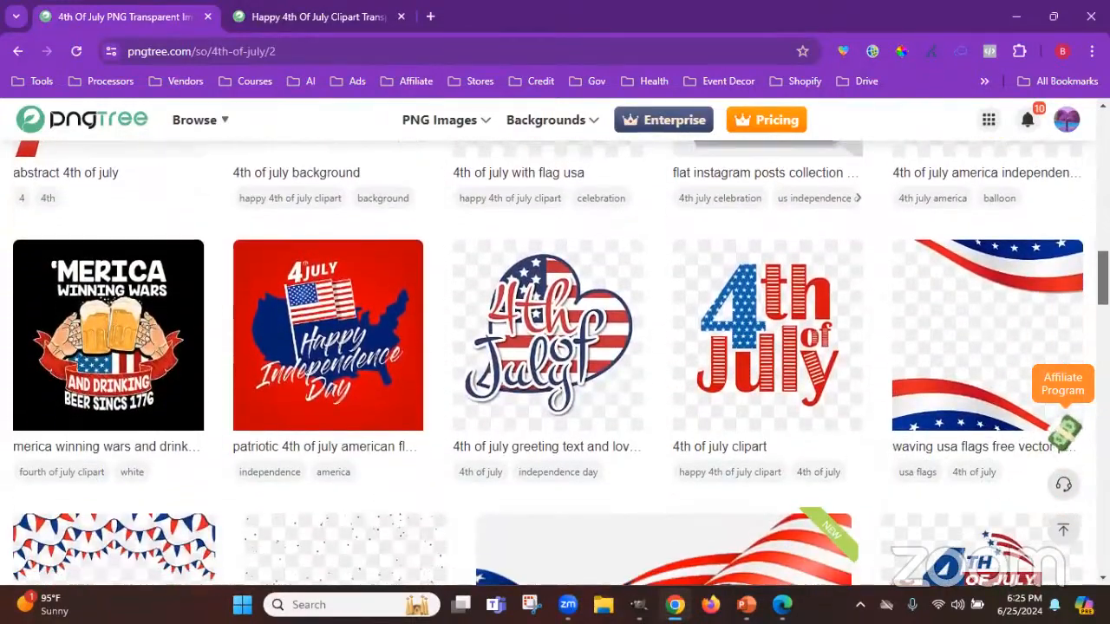
Open the waving USA flags vector graphic's page in its own tab and return to the second results page
{"action": "mouse_move", "coordinate": [968, 306]}
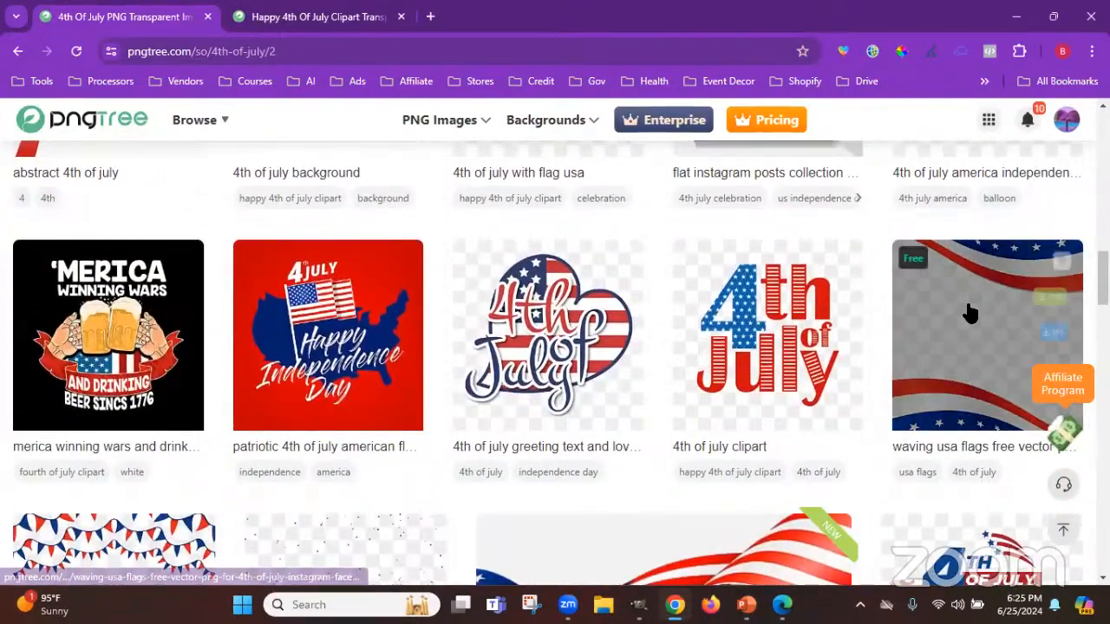
{"action": "left_click", "coordinate": [984, 270]}
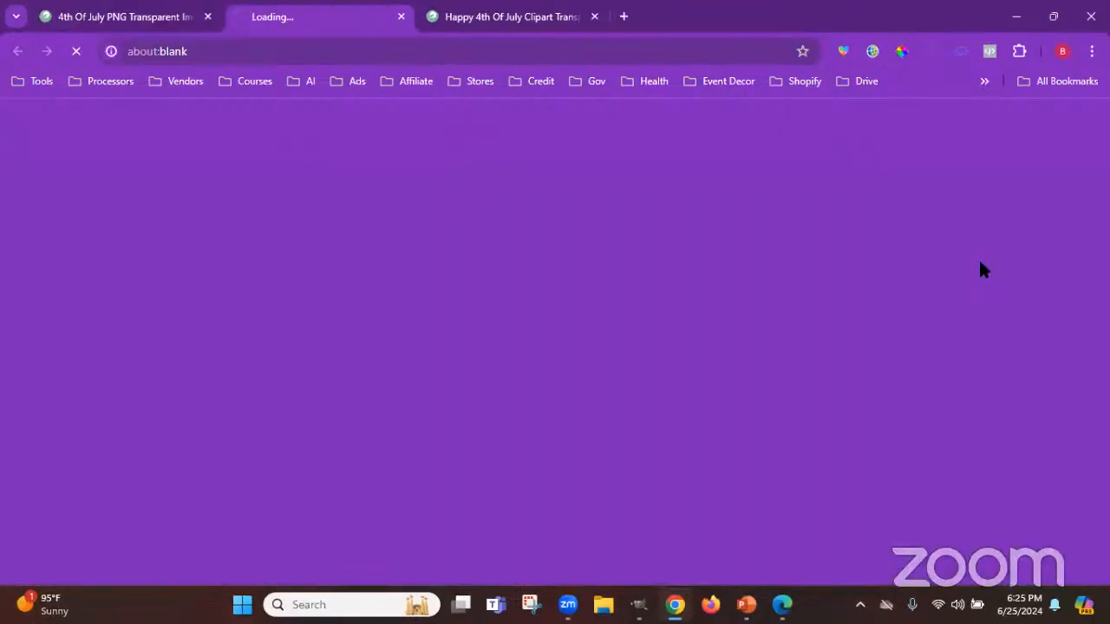
{"action": "left_click", "coordinate": [121, 16]}
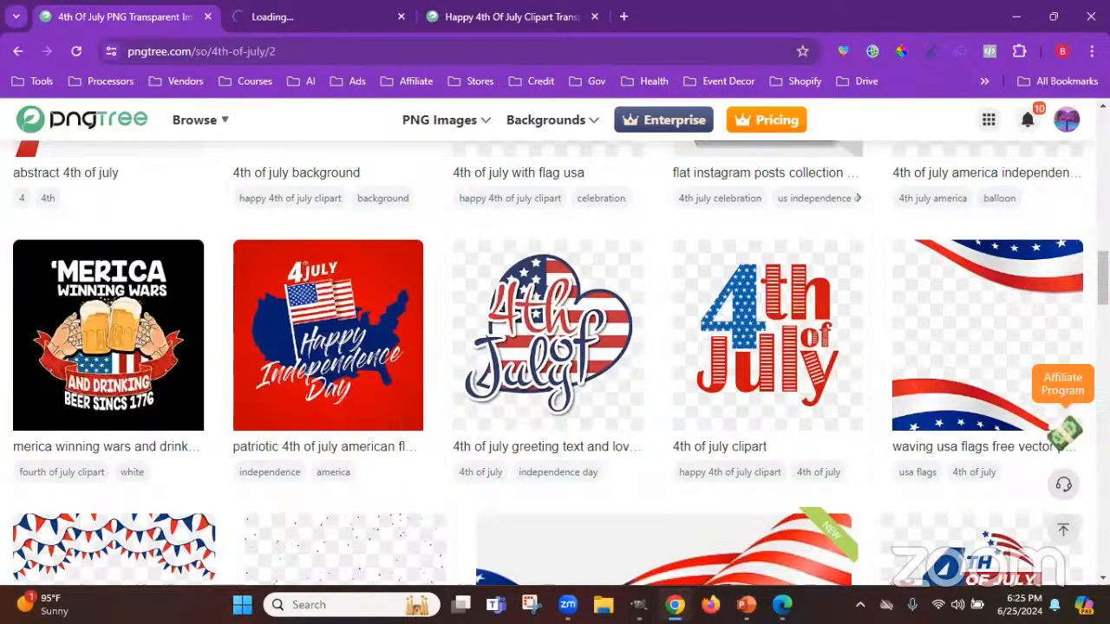
Open the 4th of July independence day graphic with balloons and bunting in its own tab and return to the second results page
{"action": "scroll", "coordinate": [555, 347], "scroll_direction": "down", "scroll_amount": 5}
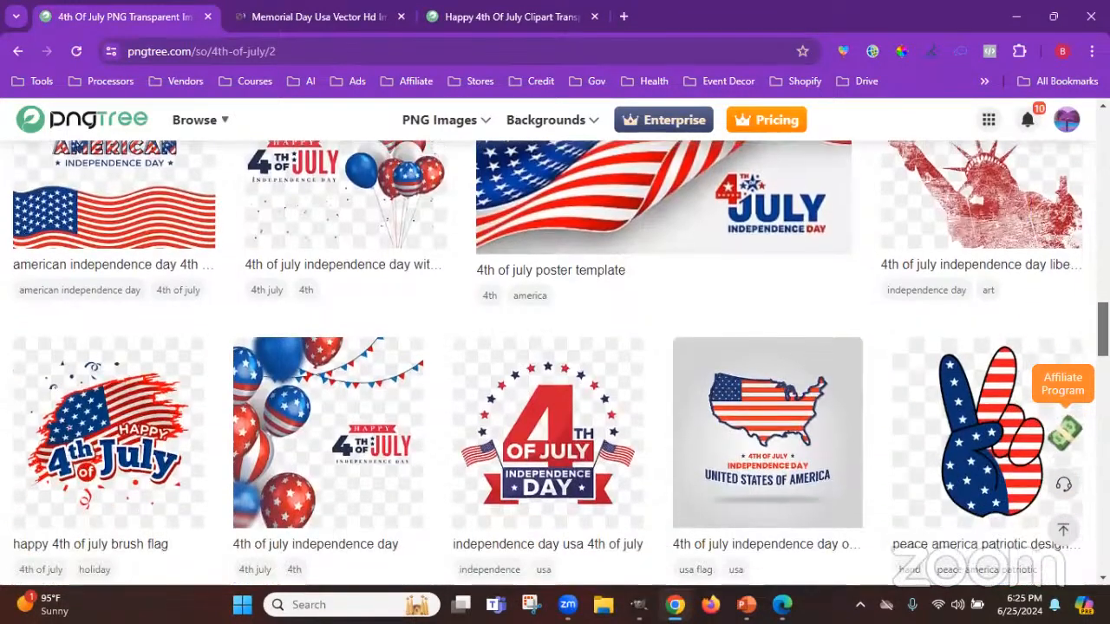
{"action": "scroll", "coordinate": [555, 363], "scroll_direction": "down", "scroll_amount": 1}
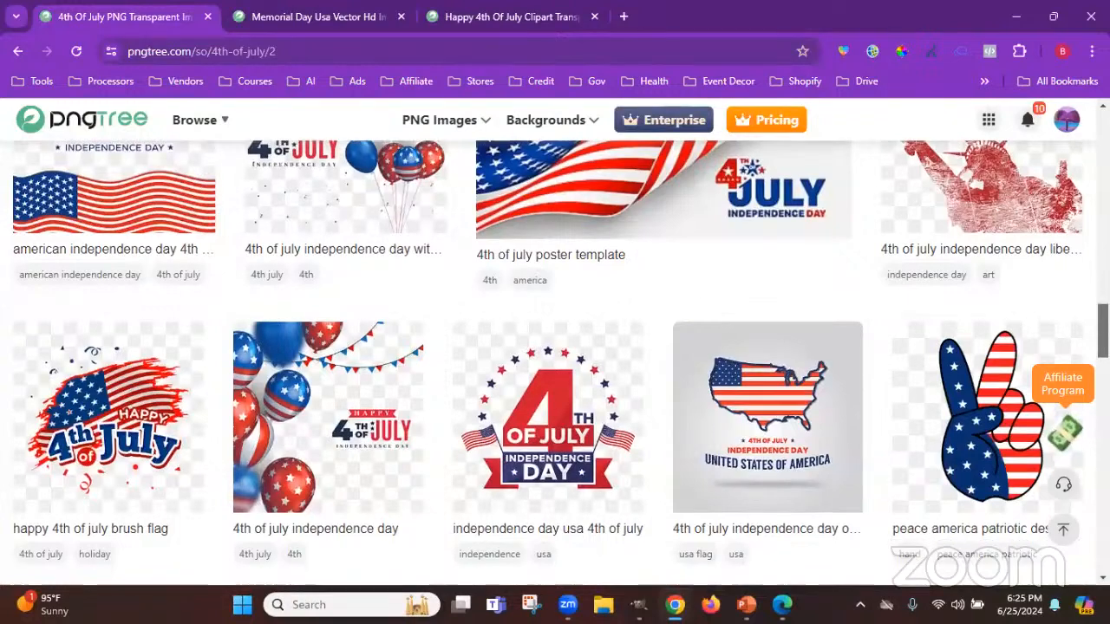
{"action": "scroll", "coordinate": [555, 362], "scroll_direction": "down", "scroll_amount": 1}
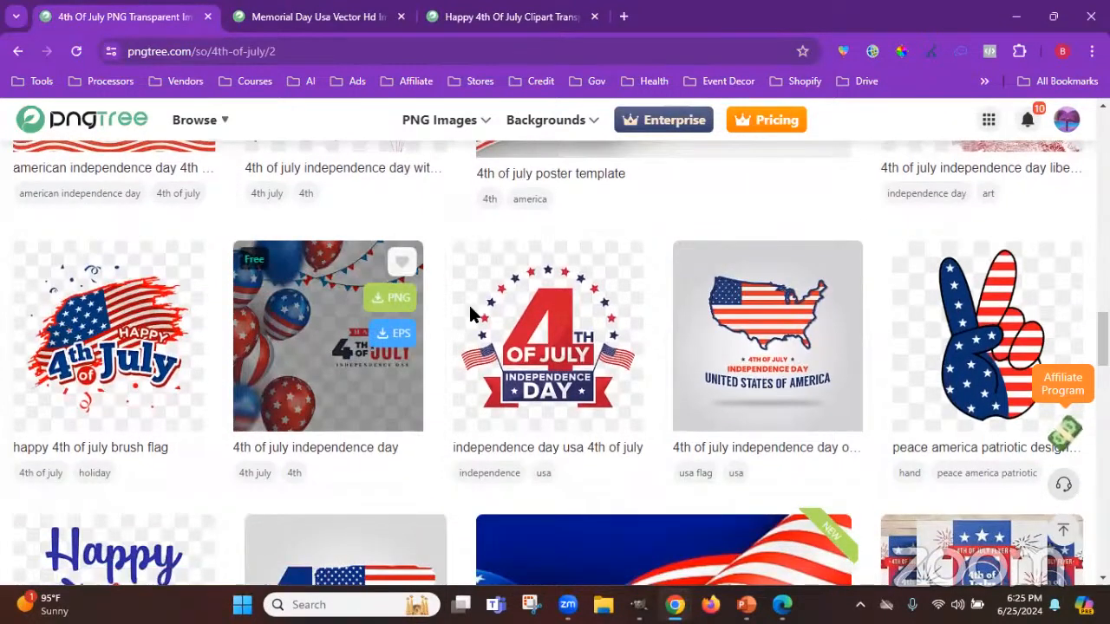
{"action": "left_click", "coordinate": [318, 320]}
{"action": "left_click", "coordinate": [143, 17]}
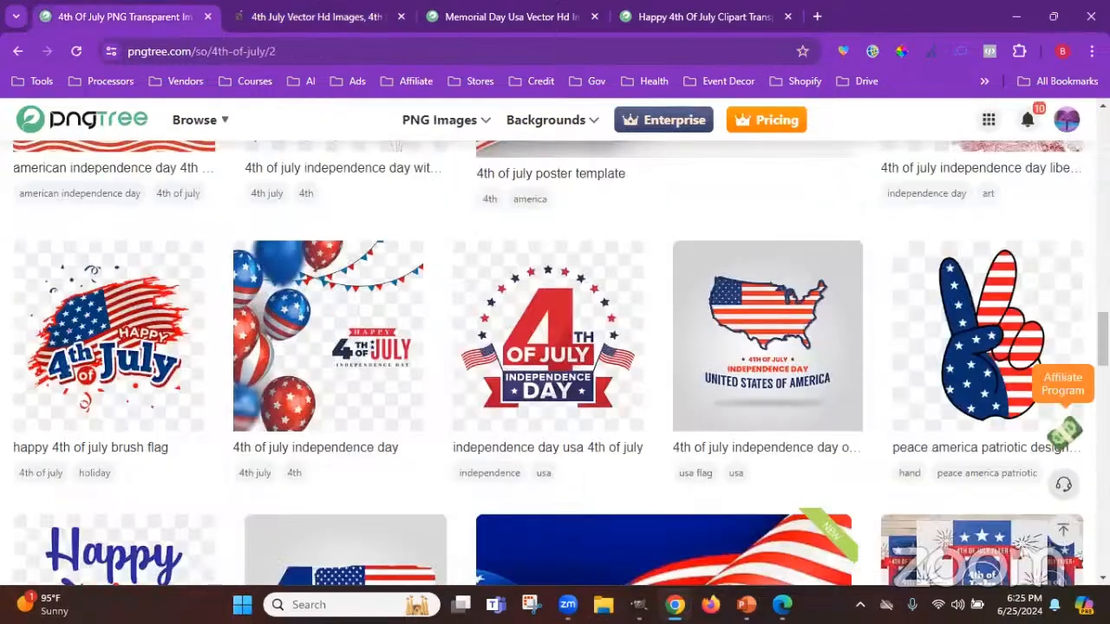
Browse the rest of the second page of 4th of July results and go to the third page
{"action": "scroll", "coordinate": [555, 363], "scroll_direction": "down", "scroll_amount": 4}
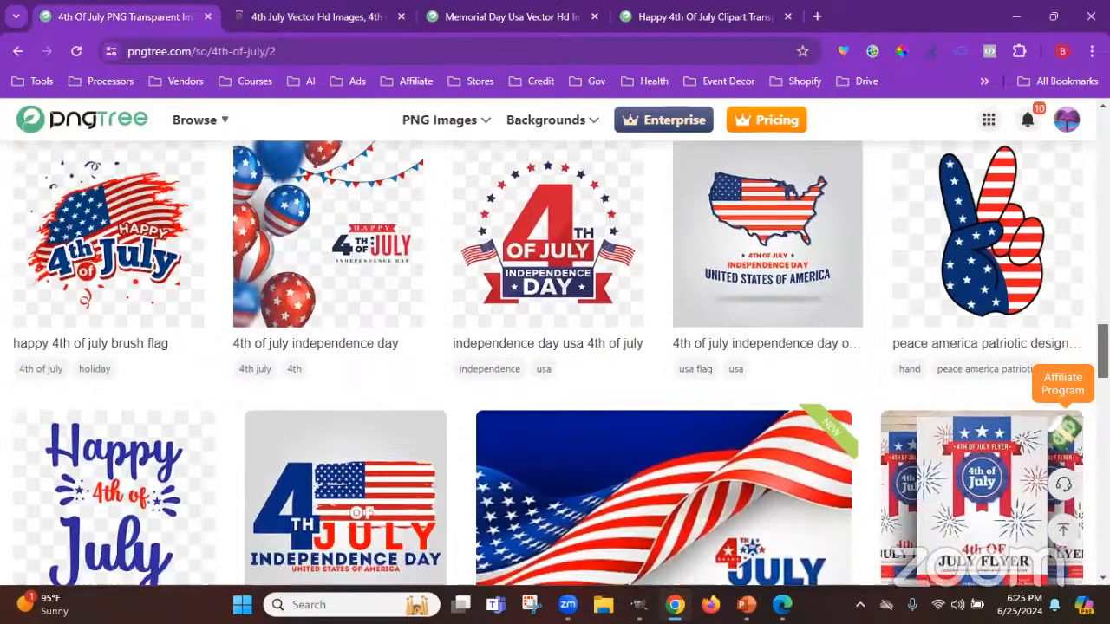
{"action": "scroll", "coordinate": [555, 363], "scroll_direction": "down", "scroll_amount": 3}
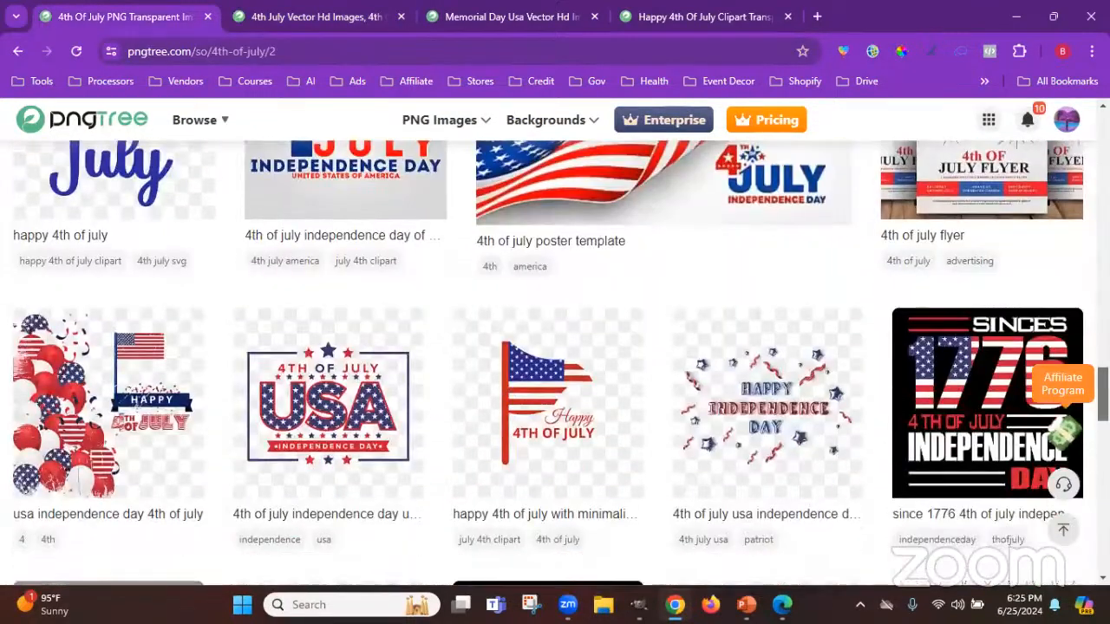
{"action": "scroll", "coordinate": [555, 362], "scroll_direction": "down", "scroll_amount": 3}
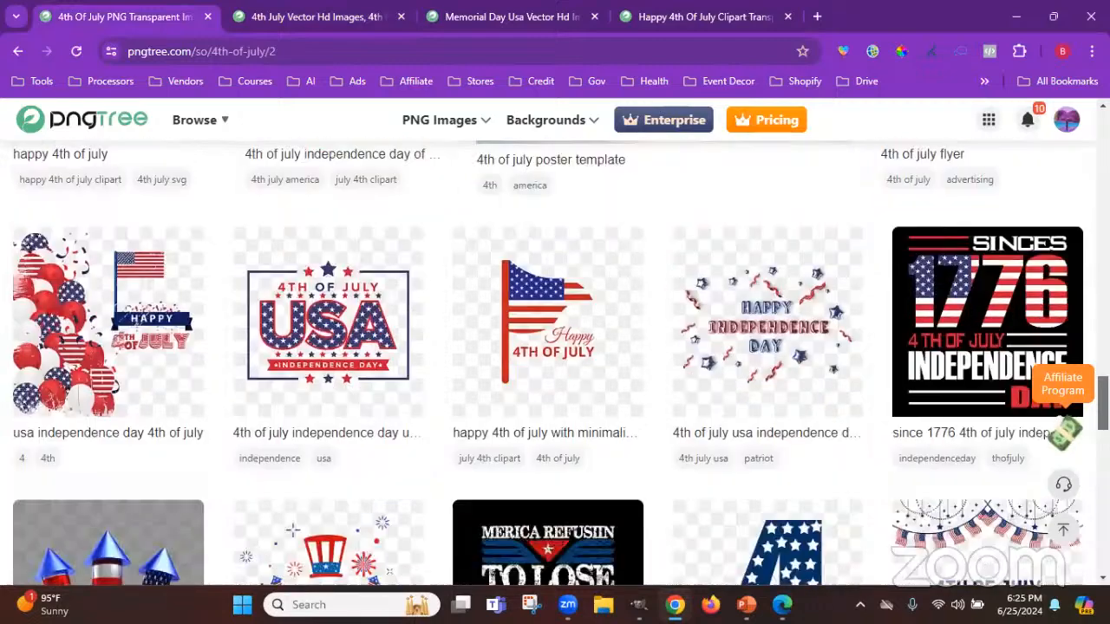
{"action": "scroll", "coordinate": [555, 363], "scroll_direction": "down", "scroll_amount": 5}
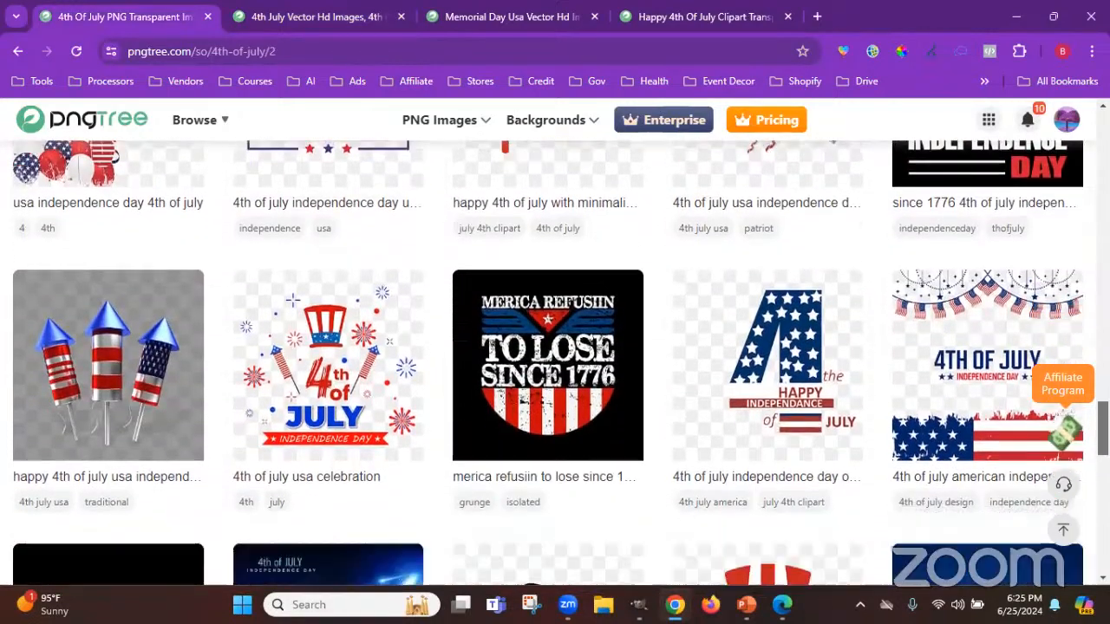
{"action": "scroll", "coordinate": [555, 363], "scroll_direction": "down", "scroll_amount": 2}
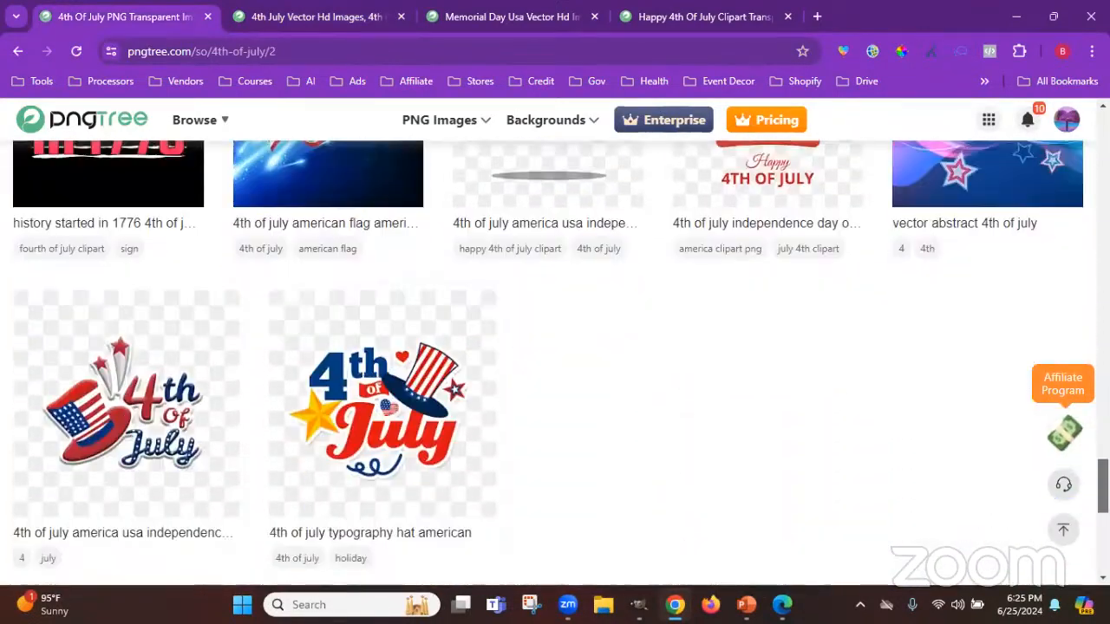
{"action": "scroll", "coordinate": [555, 362], "scroll_direction": "down", "scroll_amount": 3}
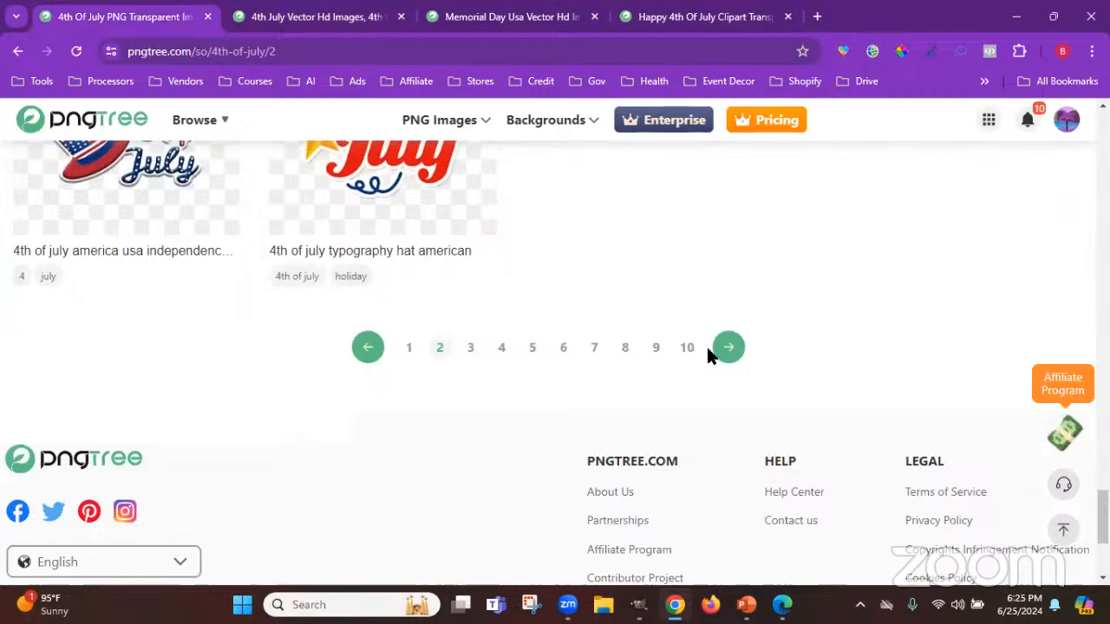
{"action": "left_click", "coordinate": [736, 356]}
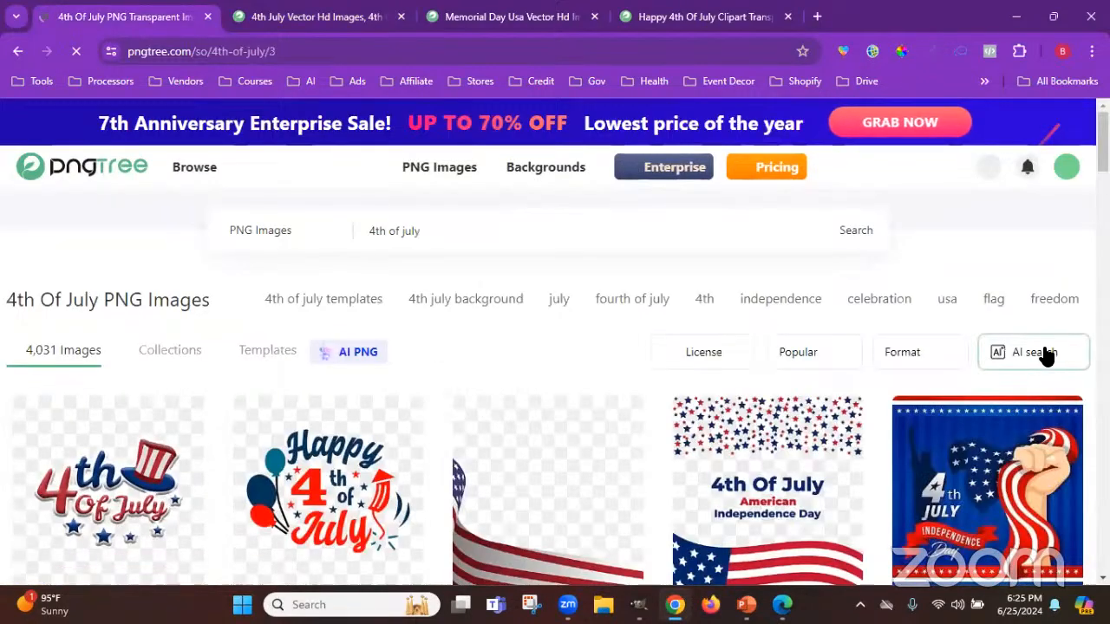
Find the patriotic 3D hat graphic on the third results page, open its page in its own tab and return to the results
{"action": "scroll", "coordinate": [555, 364], "scroll_direction": "down", "scroll_amount": 1}
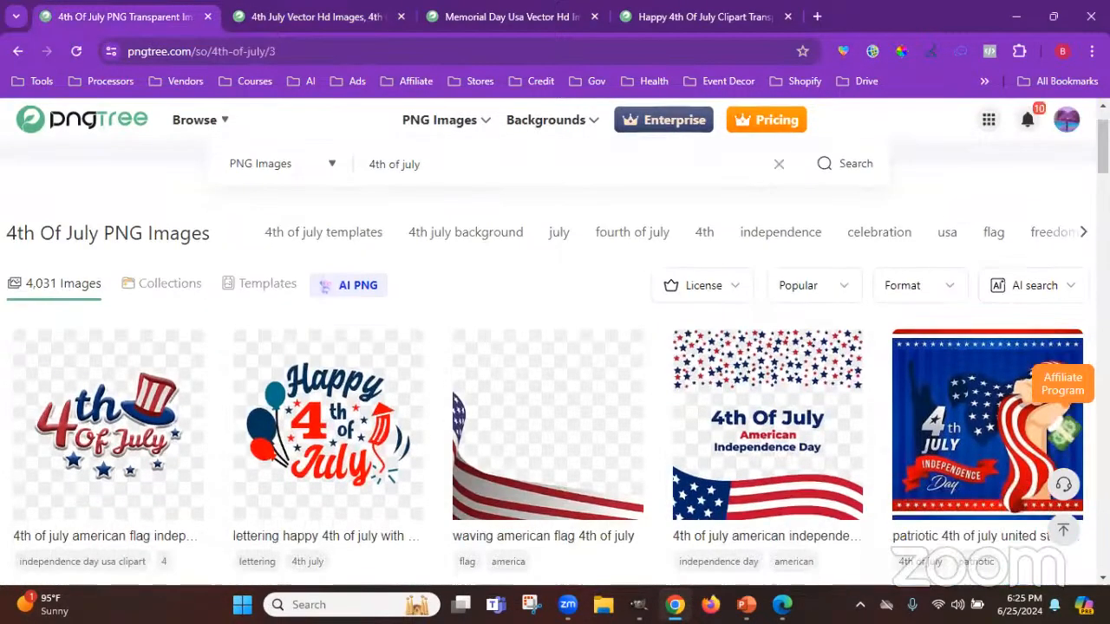
{"action": "scroll", "coordinate": [555, 346], "scroll_direction": "down", "scroll_amount": 2}
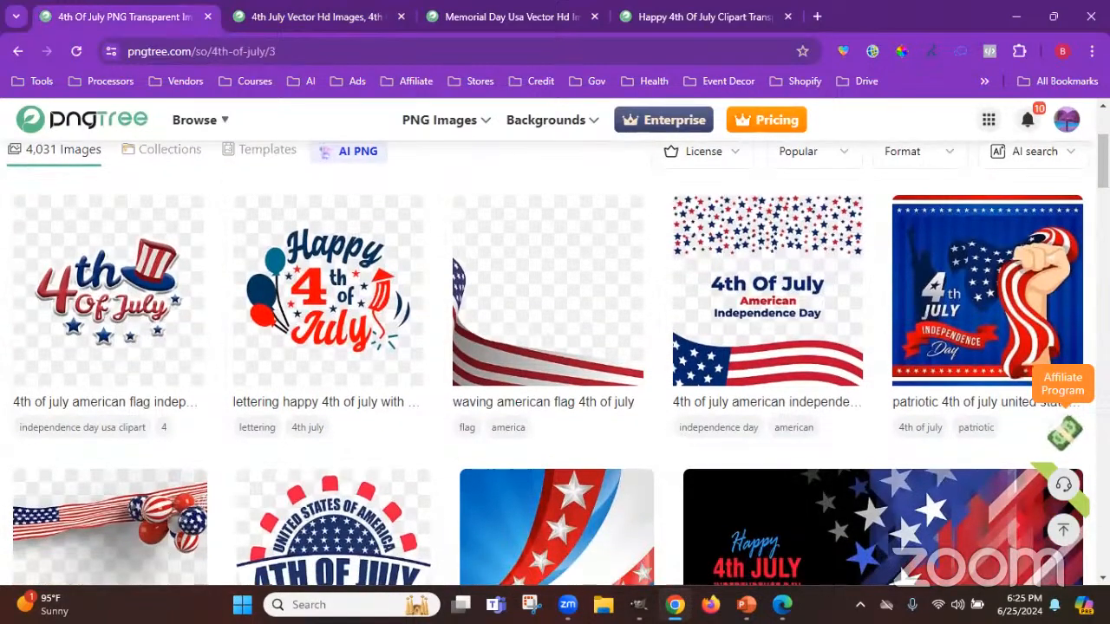
{"action": "scroll", "coordinate": [555, 365], "scroll_direction": "down", "scroll_amount": 3}
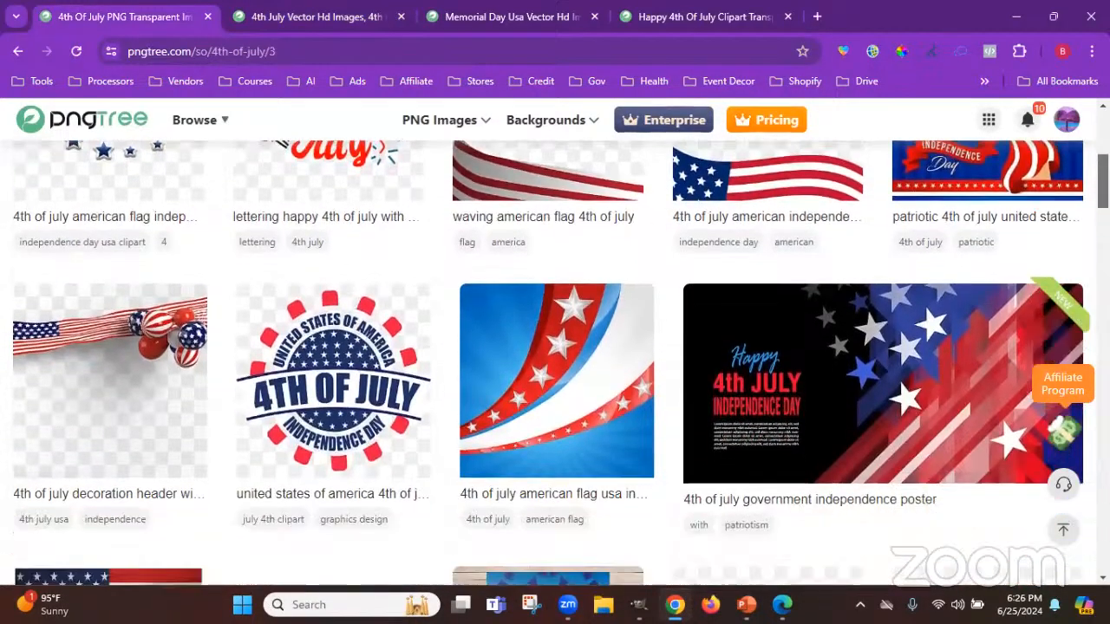
{"action": "scroll", "coordinate": [555, 365], "scroll_direction": "down", "scroll_amount": 3}
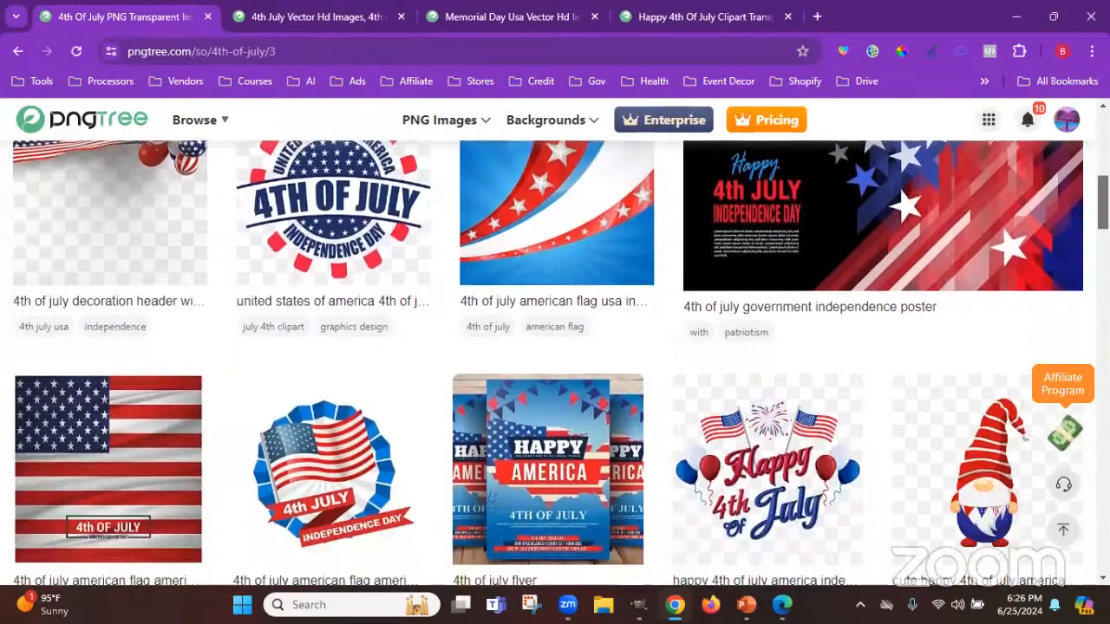
{"action": "scroll", "coordinate": [555, 364], "scroll_direction": "down", "scroll_amount": 3}
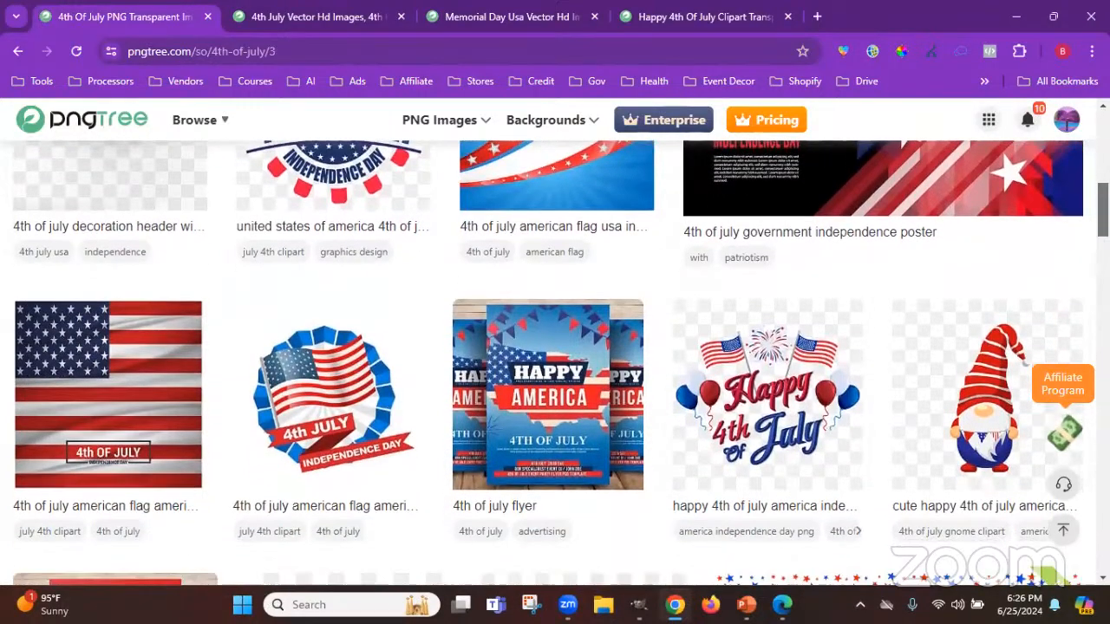
{"action": "scroll", "coordinate": [555, 364], "scroll_direction": "down", "scroll_amount": 2}
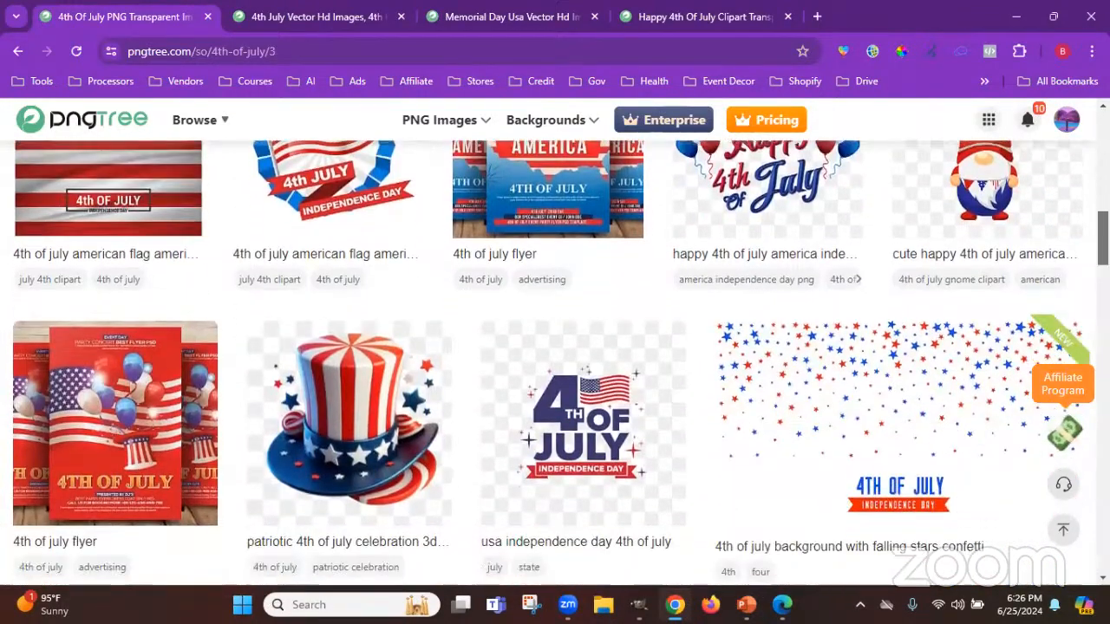
{"action": "scroll", "coordinate": [625, 251], "scroll_direction": "down", "scroll_amount": 1}
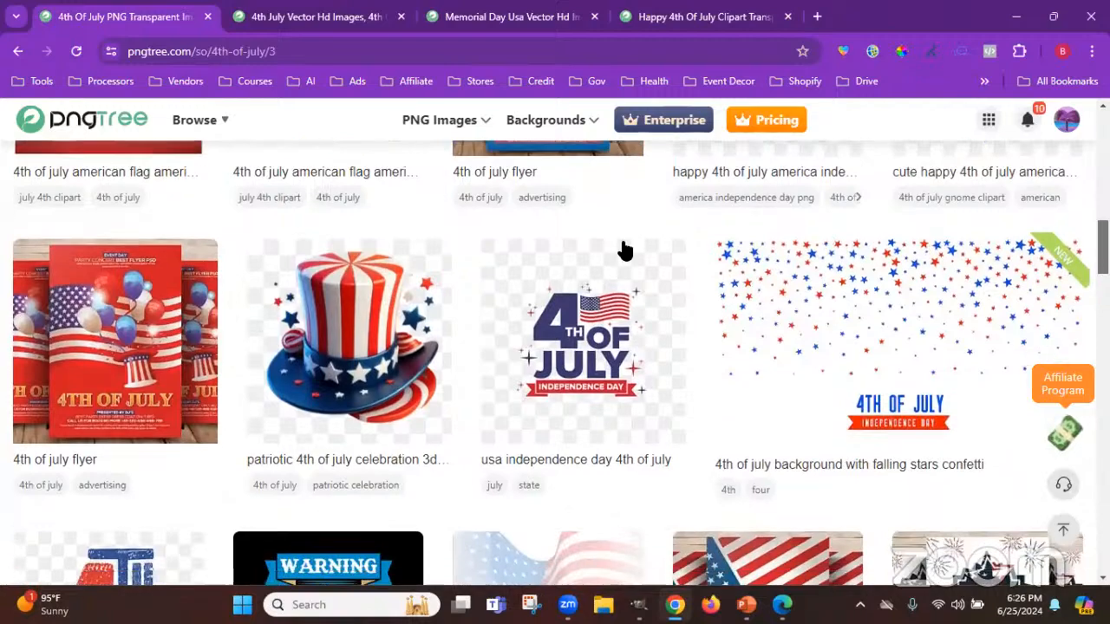
{"action": "left_click", "coordinate": [386, 324]}
{"action": "left_click", "coordinate": [123, 12]}
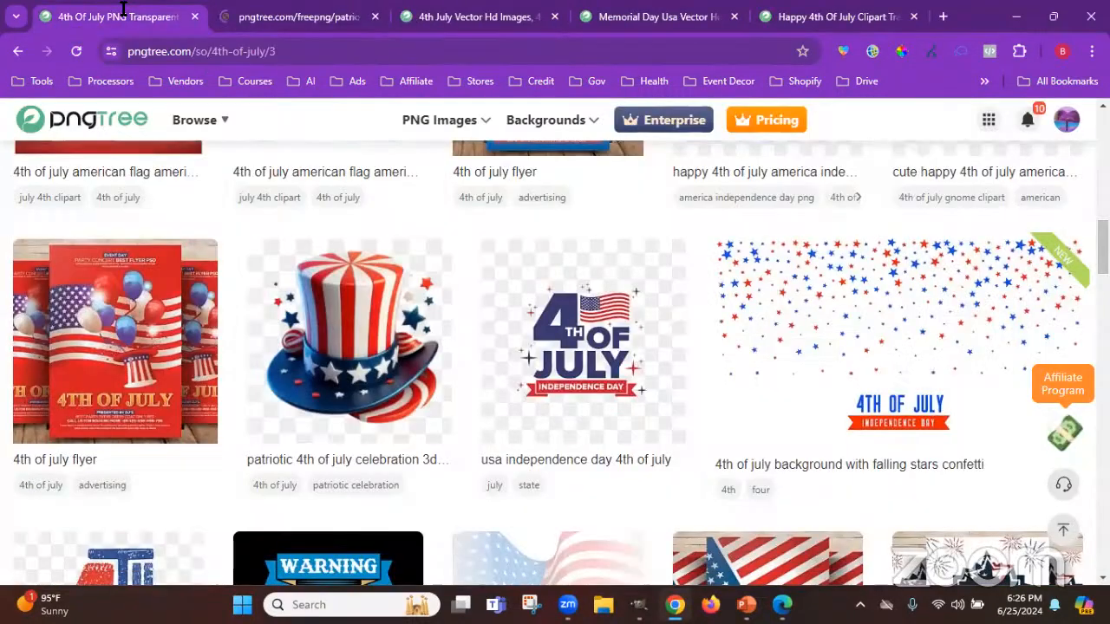
Examine the remaining graphics on the third page of 4th of July results for further usable ones
{"action": "scroll", "coordinate": [555, 346], "scroll_direction": "down", "scroll_amount": 4}
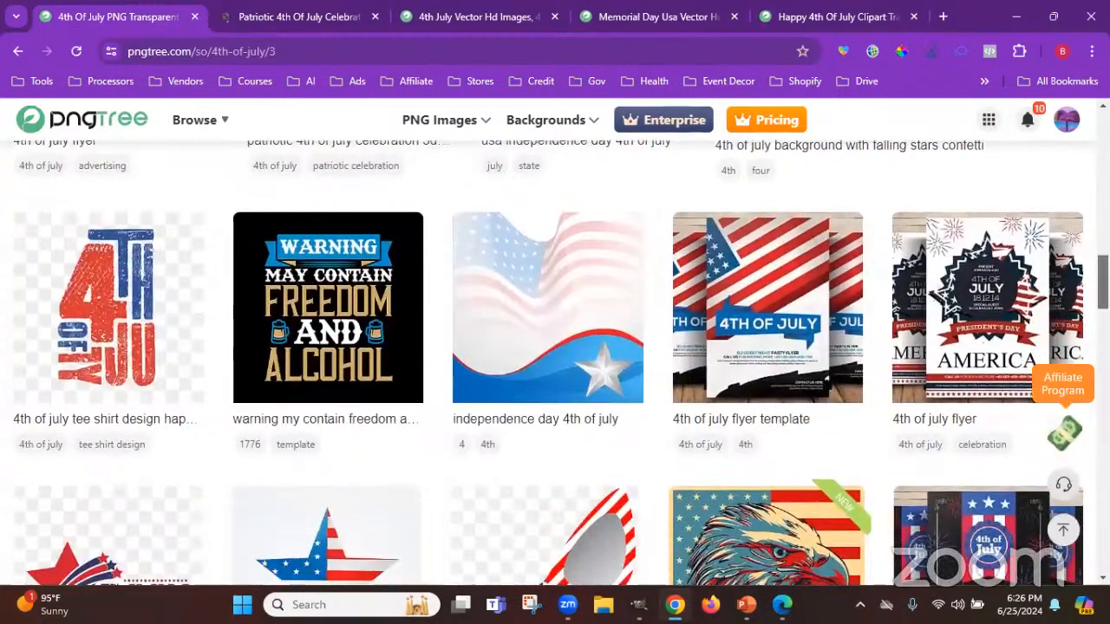
{"action": "scroll", "coordinate": [555, 347], "scroll_direction": "down", "scroll_amount": 7}
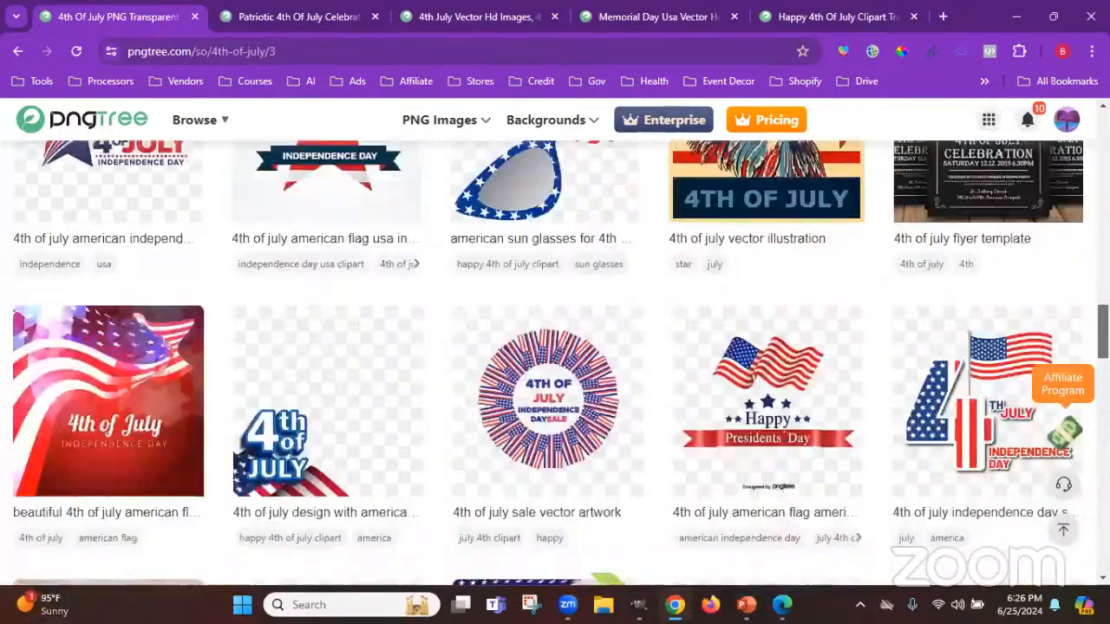
{"action": "scroll", "coordinate": [555, 364], "scroll_direction": "down", "scroll_amount": 1}
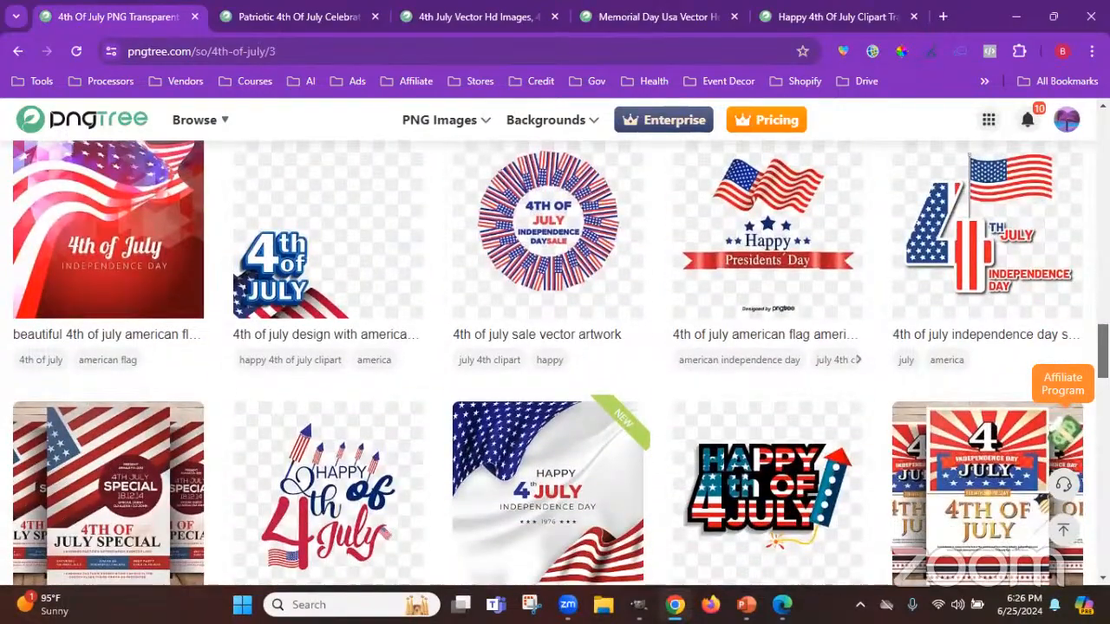
{"action": "scroll", "coordinate": [555, 364], "scroll_direction": "down", "scroll_amount": 8}
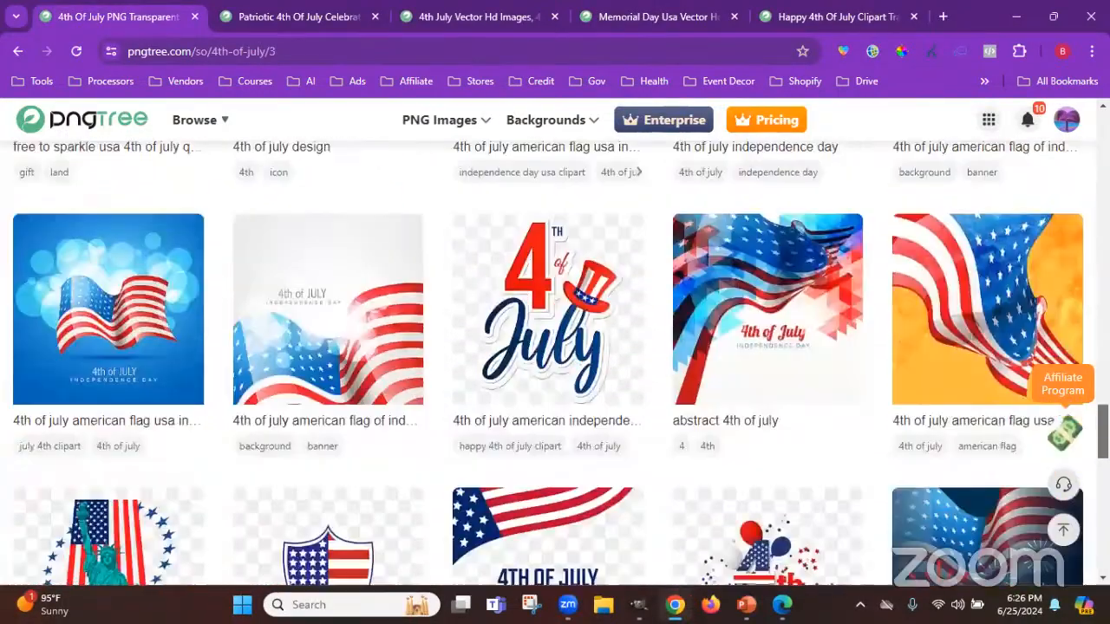
{"action": "scroll", "coordinate": [555, 365], "scroll_direction": "down", "scroll_amount": 2}
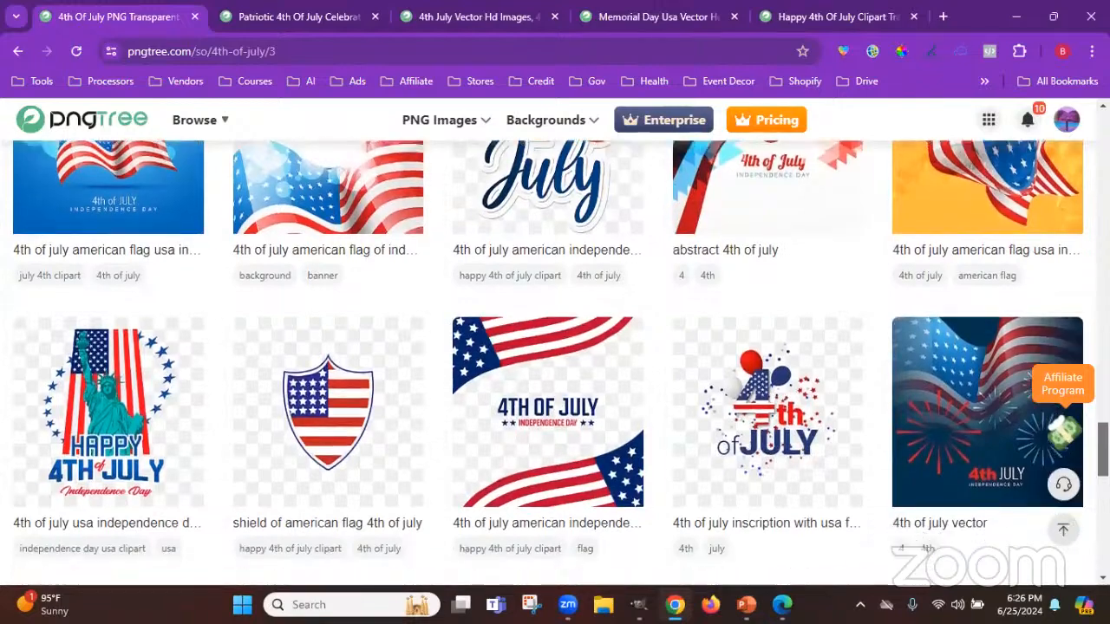
{"action": "scroll", "coordinate": [603, 212], "scroll_direction": "down", "scroll_amount": 4}
Replace the search term with "american flag" and search the PNG images
{"action": "scroll", "coordinate": [604, 211], "scroll_direction": "up", "scroll_amount": 15}
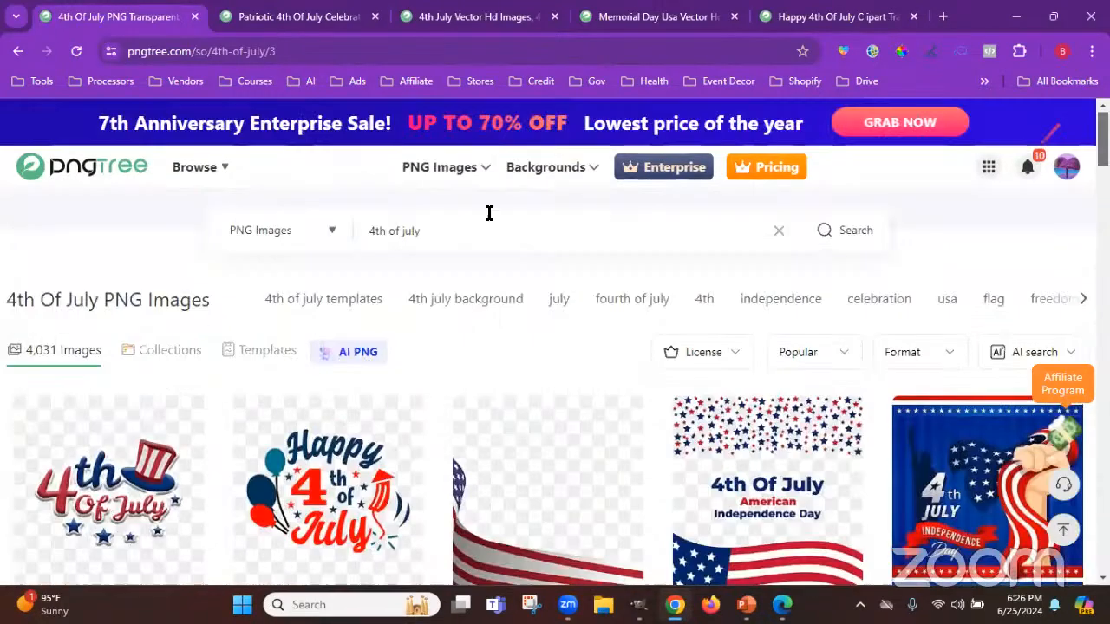
{"action": "left_click", "coordinate": [451, 218]}
{"action": "triple_click", "coordinate": [464, 210]}
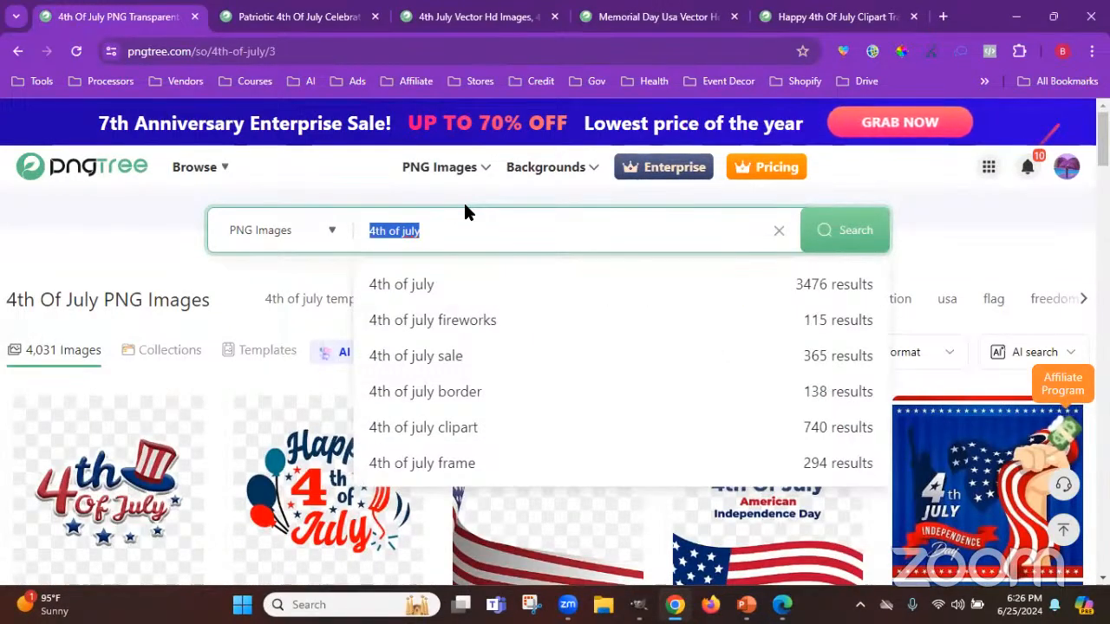
{"action": "type", "text": "american fla"}
{"action": "key", "text": "Return"}
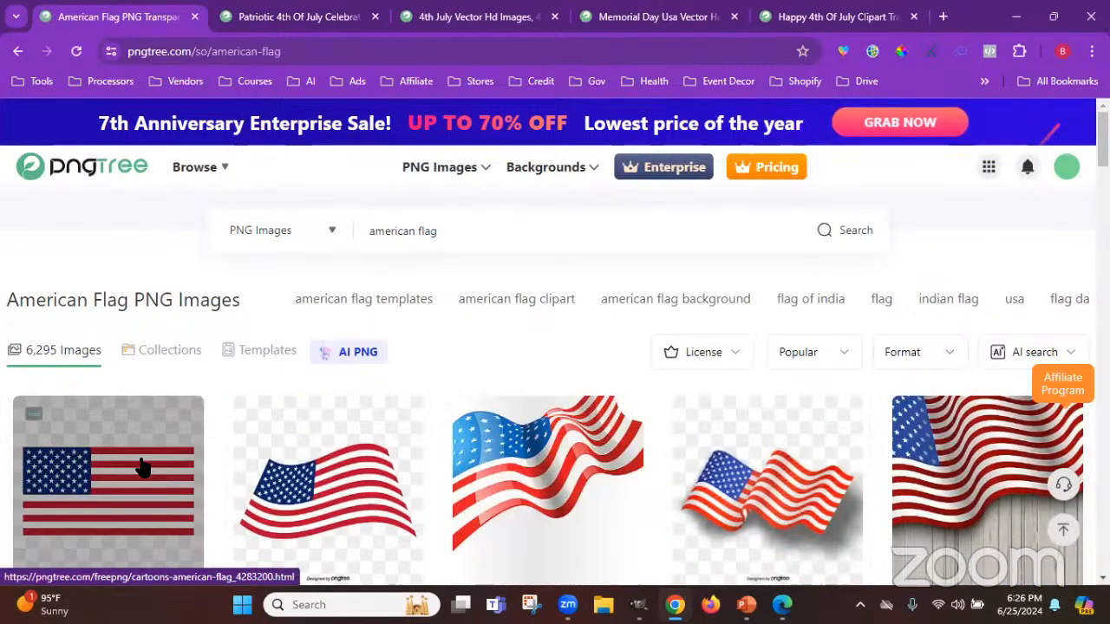
Open the cartoons american flag graphic's page in its own tab and return to the American flag results
{"action": "scroll", "coordinate": [138, 450], "scroll_direction": "down", "scroll_amount": 2}
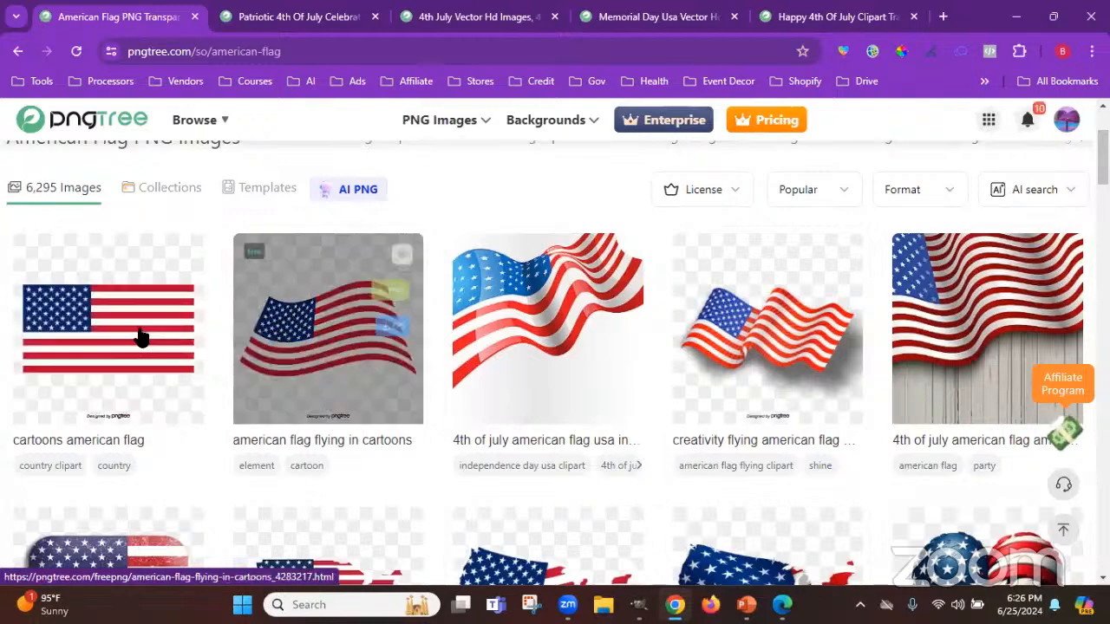
{"action": "left_click", "coordinate": [227, 330]}
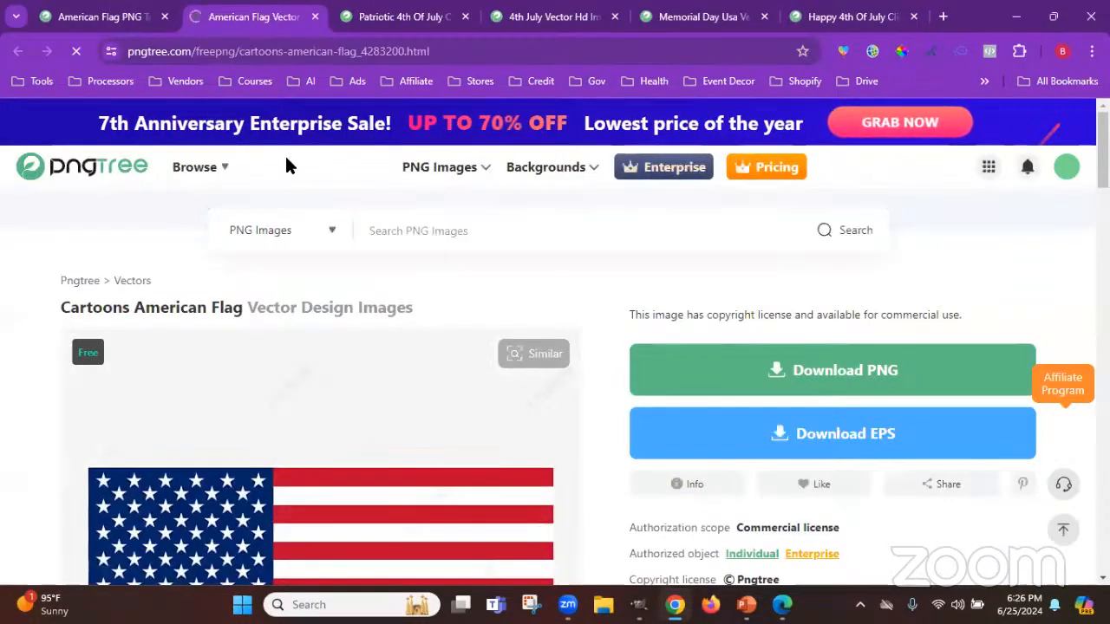
{"action": "left_click", "coordinate": [106, 22]}
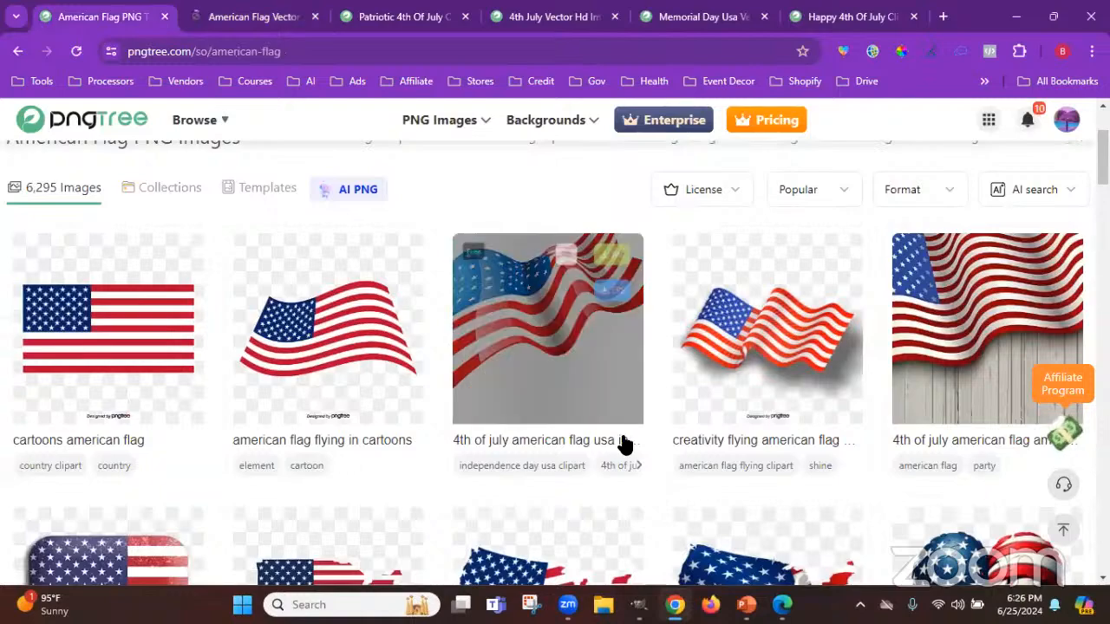
Examine the further rows of American flag results for other usable flag graphics
{"action": "scroll", "coordinate": [625, 437], "scroll_direction": "down", "scroll_amount": 8}
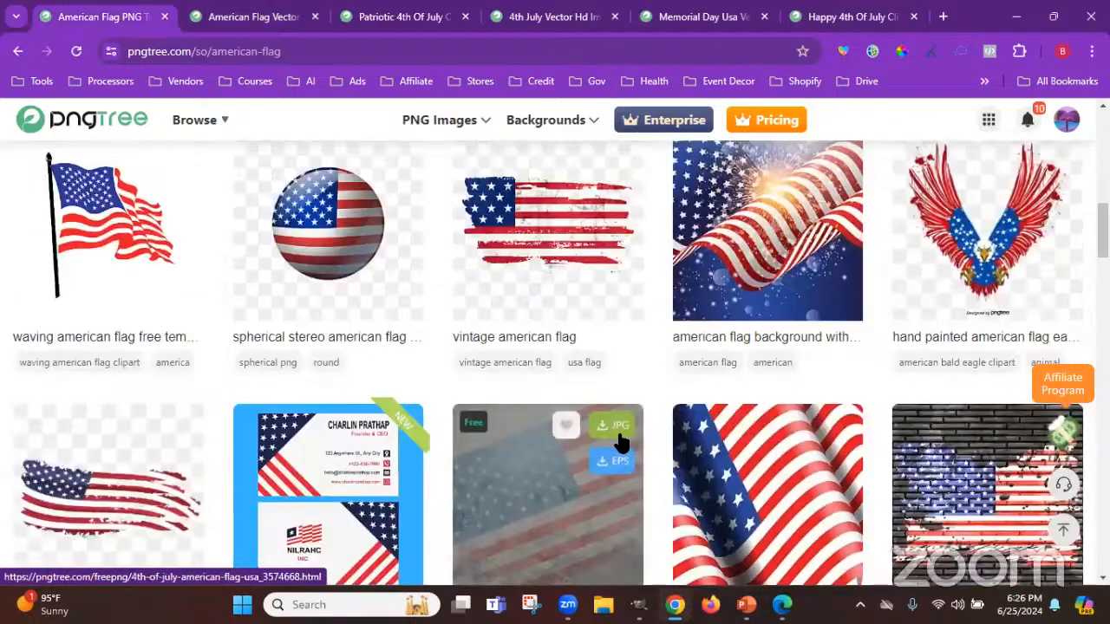
{"action": "scroll", "coordinate": [620, 442], "scroll_direction": "up", "scroll_amount": 4}
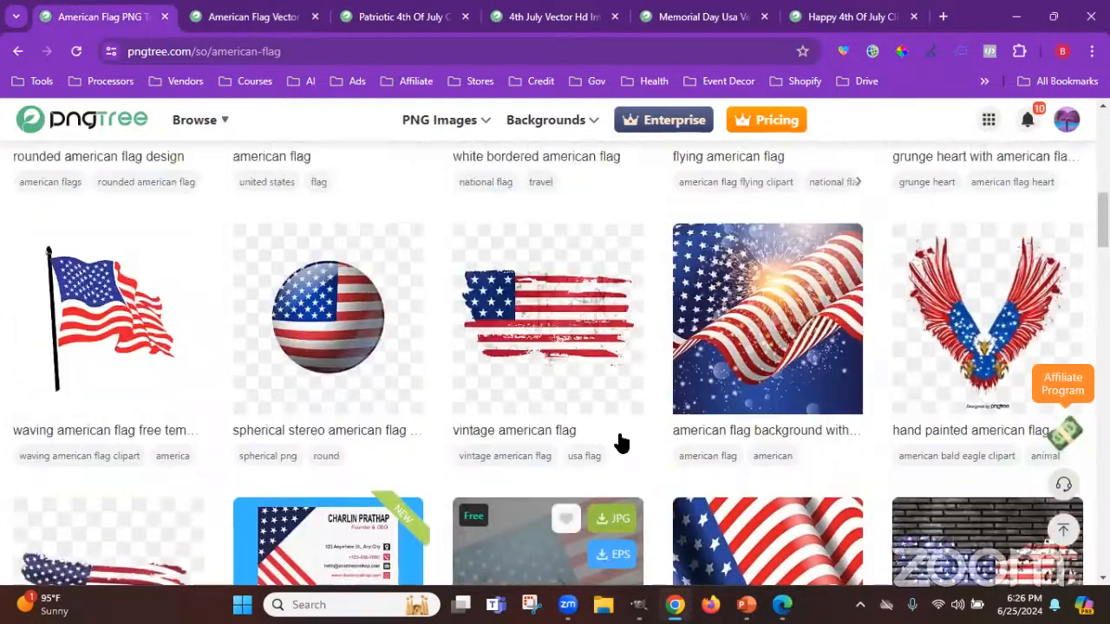
{"action": "scroll", "coordinate": [618, 441], "scroll_direction": "down", "scroll_amount": 4}
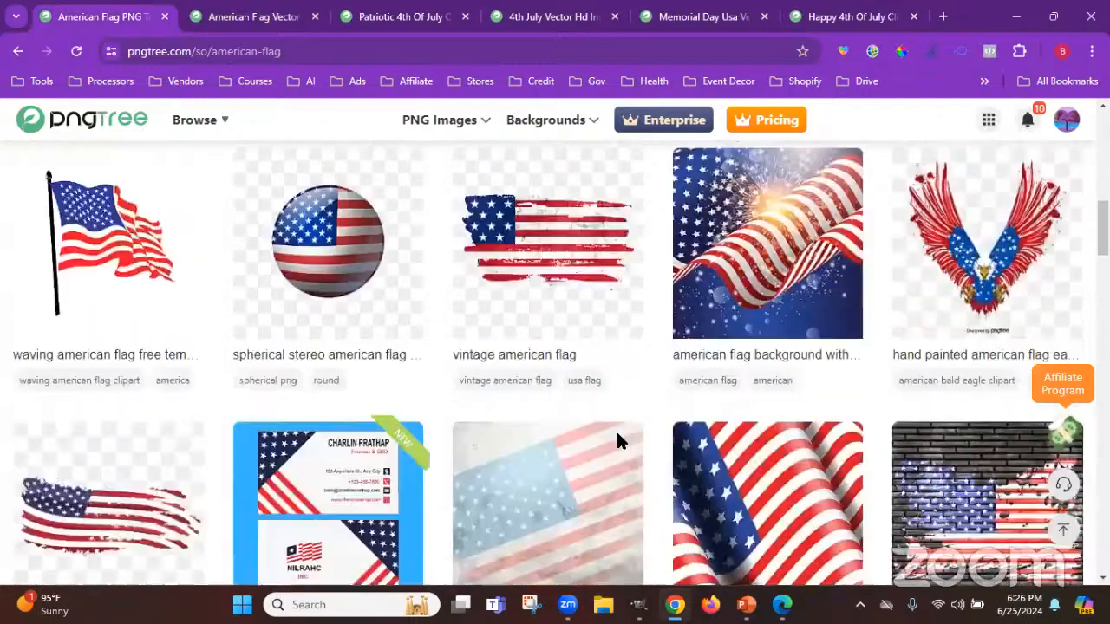
{"action": "scroll", "coordinate": [617, 440], "scroll_direction": "down", "scroll_amount": 4}
{"action": "scroll", "coordinate": [619, 442], "scroll_direction": "down", "scroll_amount": 4}
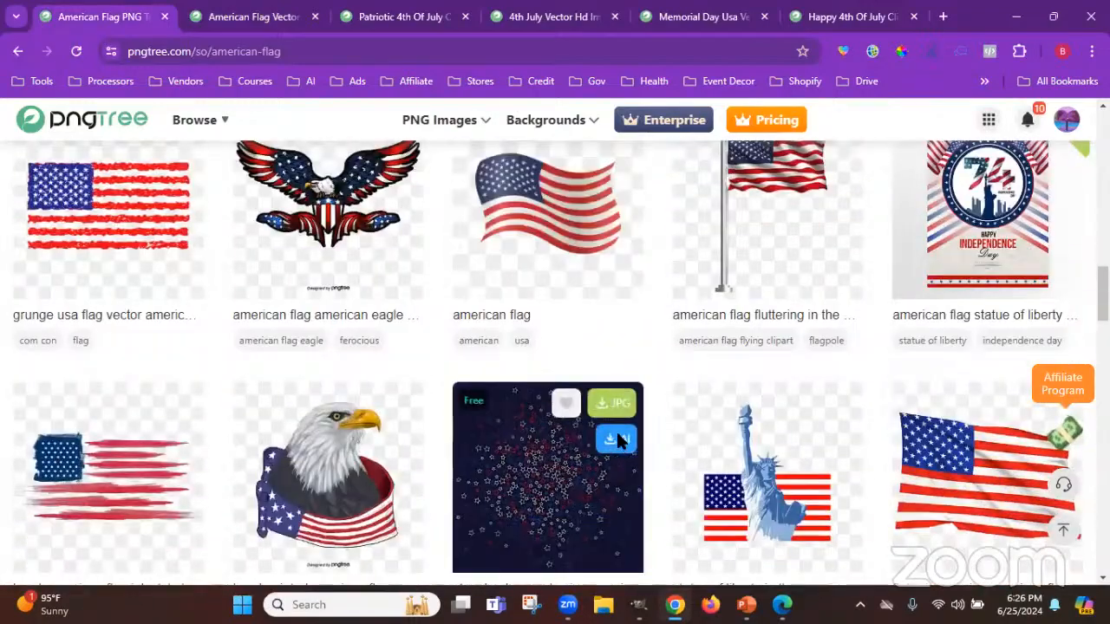
{"action": "scroll", "coordinate": [619, 442], "scroll_direction": "down", "scroll_amount": 5}
{"action": "scroll", "coordinate": [619, 442], "scroll_direction": "up", "scroll_amount": 3}
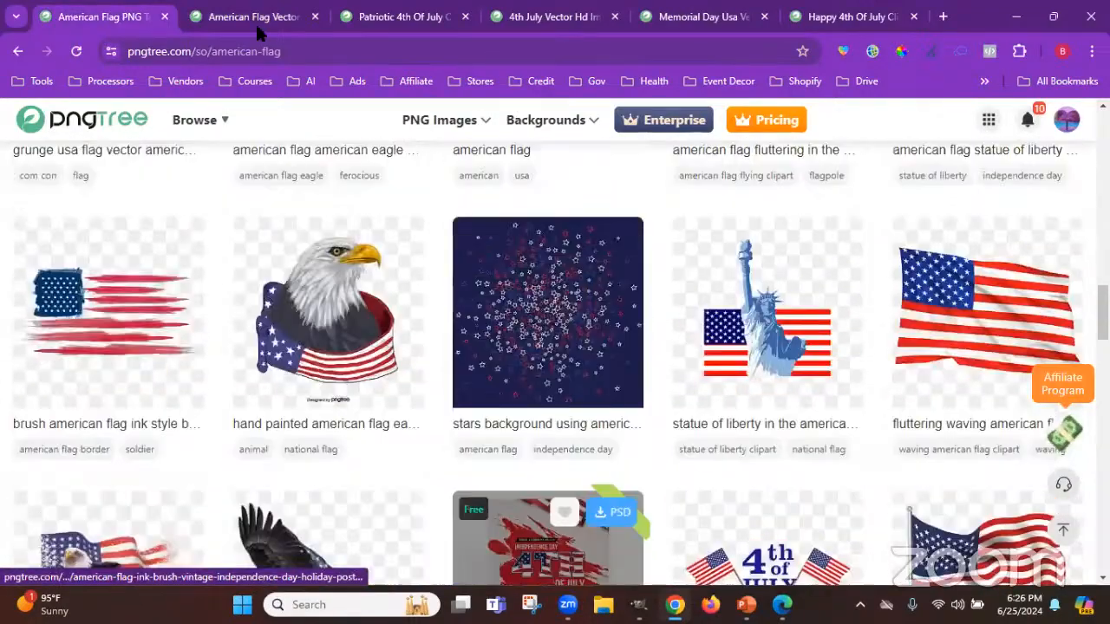
Review the flag, hat, balloon and 4th of July graphic pages already open, and return to the American flag results
{"action": "left_click", "coordinate": [260, 31]}
{"action": "left_click", "coordinate": [386, 29]}
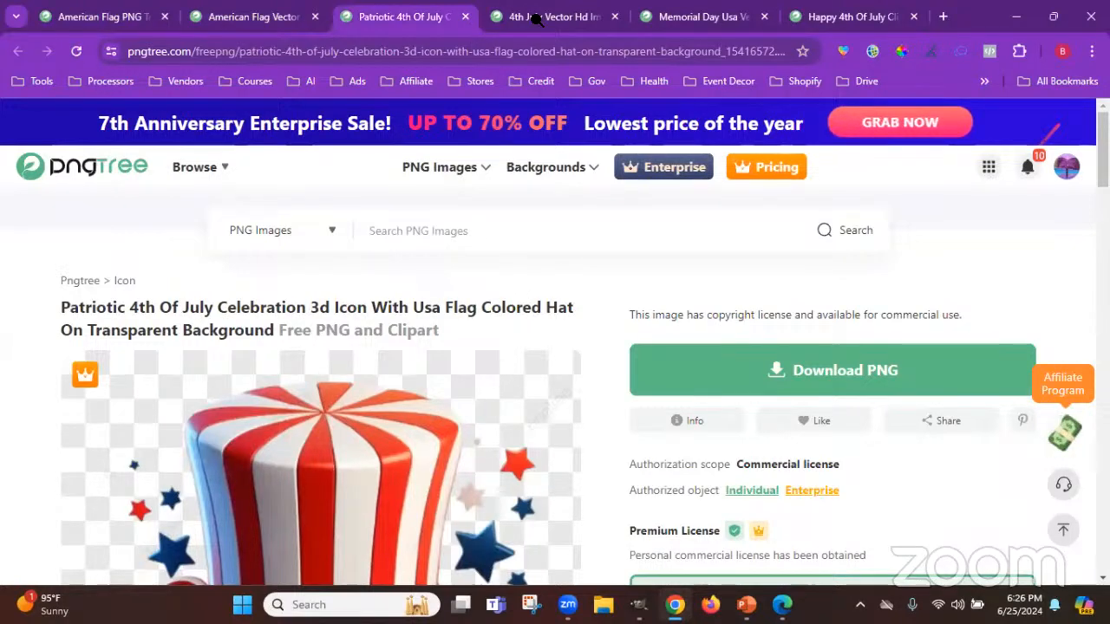
{"action": "left_click", "coordinate": [685, 17]}
{"action": "mouse_move", "coordinate": [672, 169]}
{"action": "scroll", "coordinate": [704, 199], "scroll_direction": "down", "scroll_amount": 3}
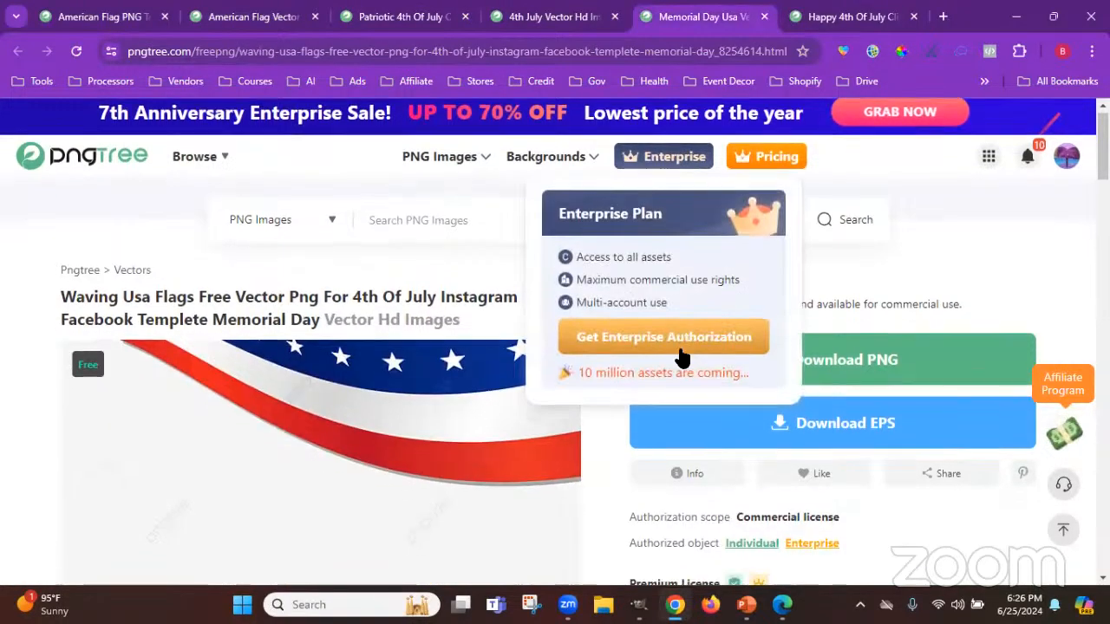
{"action": "left_click", "coordinate": [845, 16]}
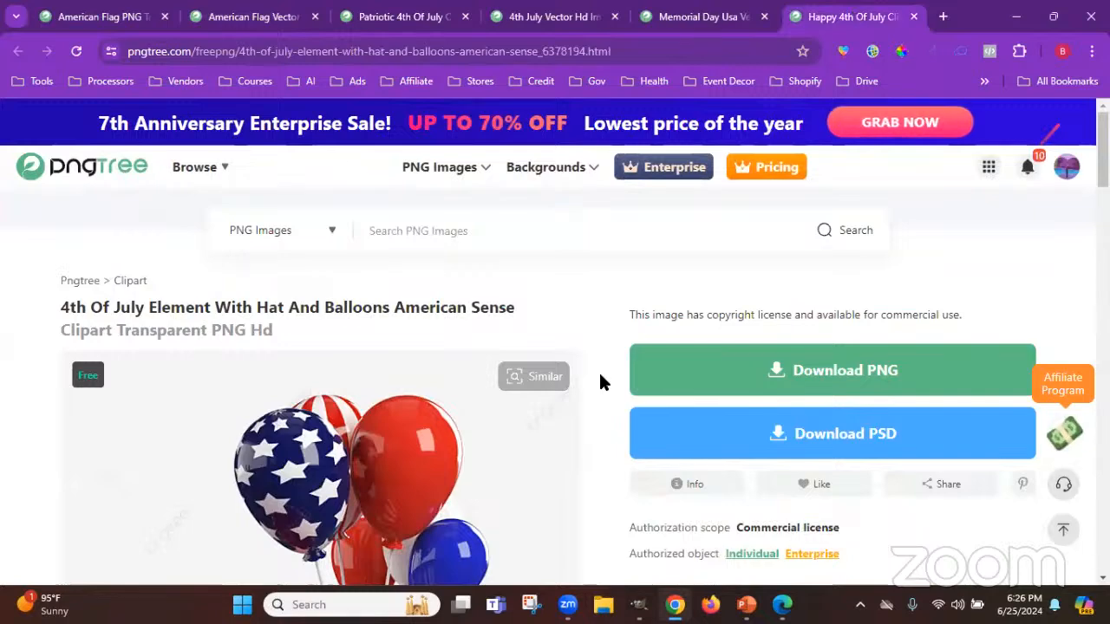
{"action": "left_click", "coordinate": [536, 19]}
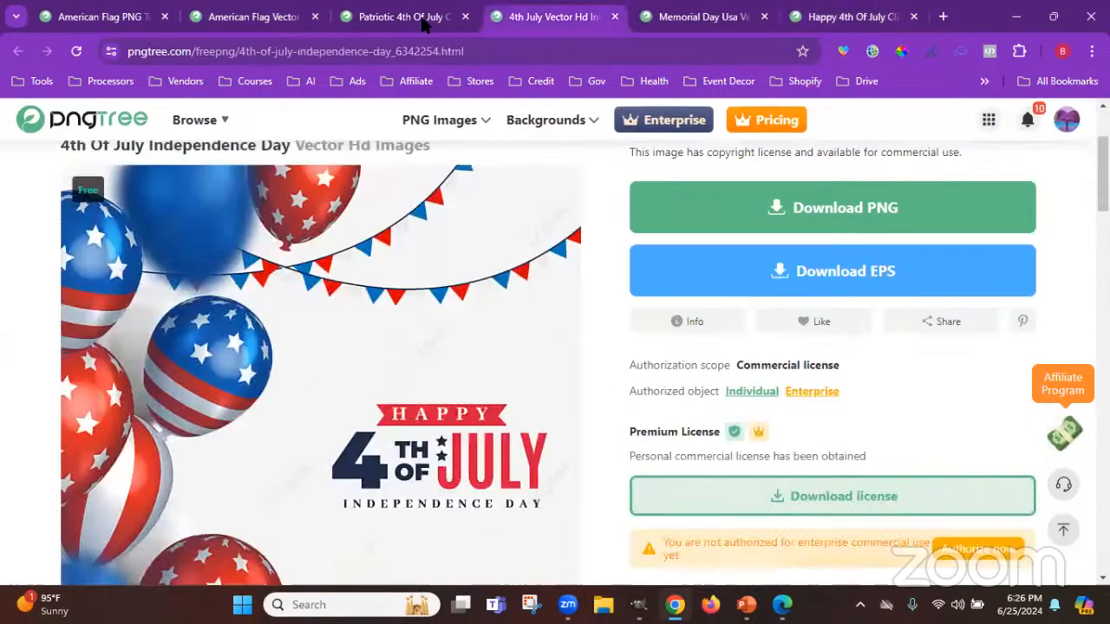
{"action": "left_click", "coordinate": [419, 24]}
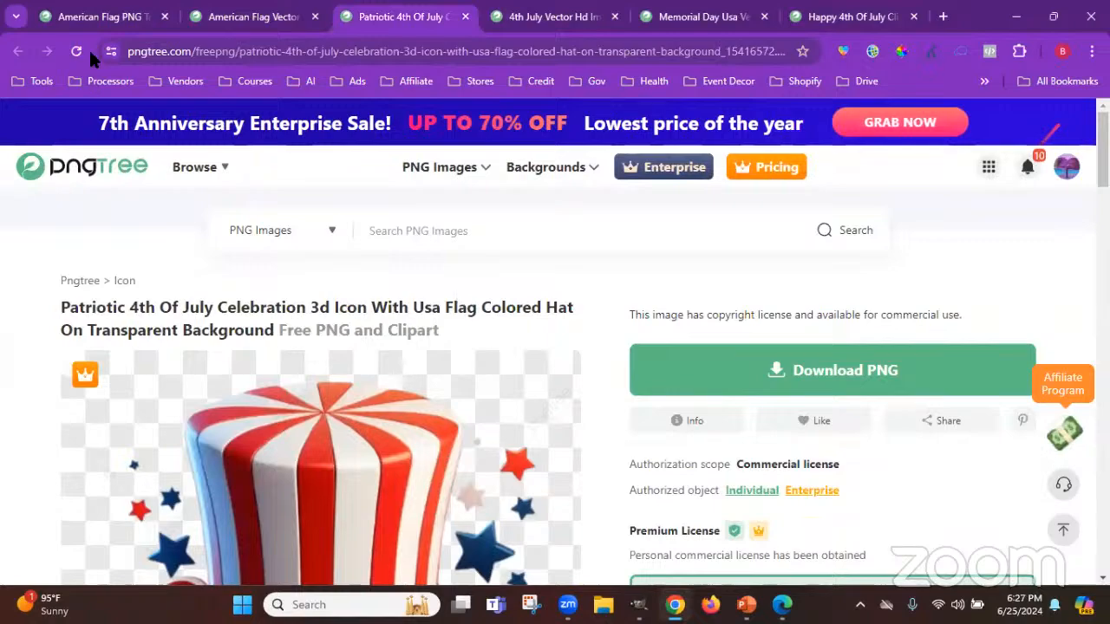
{"action": "left_click", "coordinate": [97, 23]}
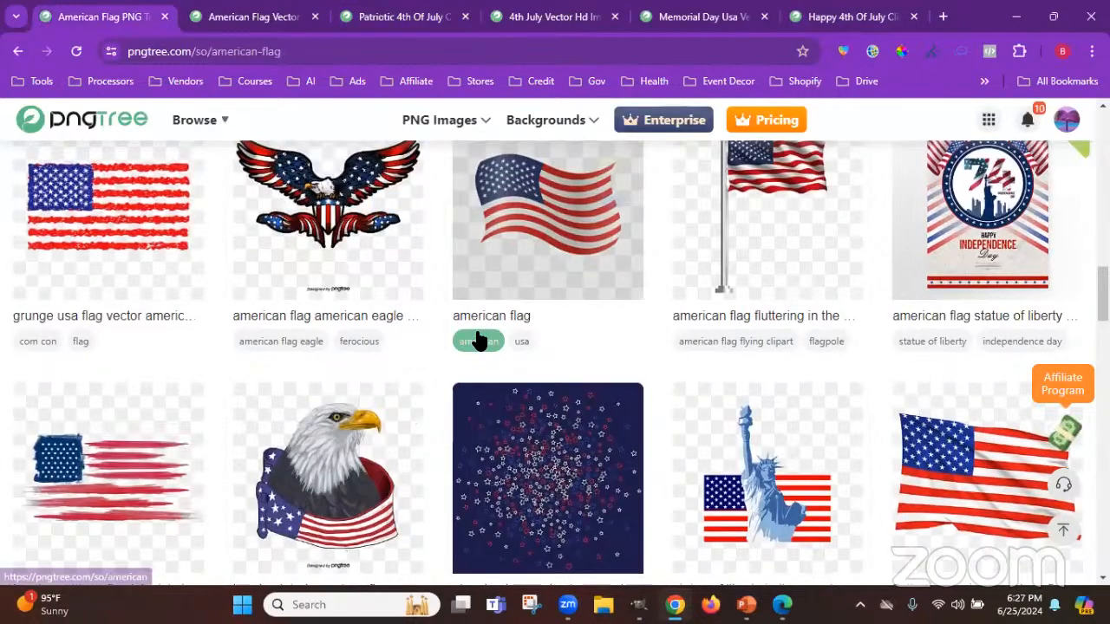
Search the PNG images for "american flag banner" and look through the results for a usable banner graphic
{"action": "scroll", "coordinate": [477, 338], "scroll_direction": "up", "scroll_amount": 10}
{"action": "left_click", "coordinate": [451, 230]}
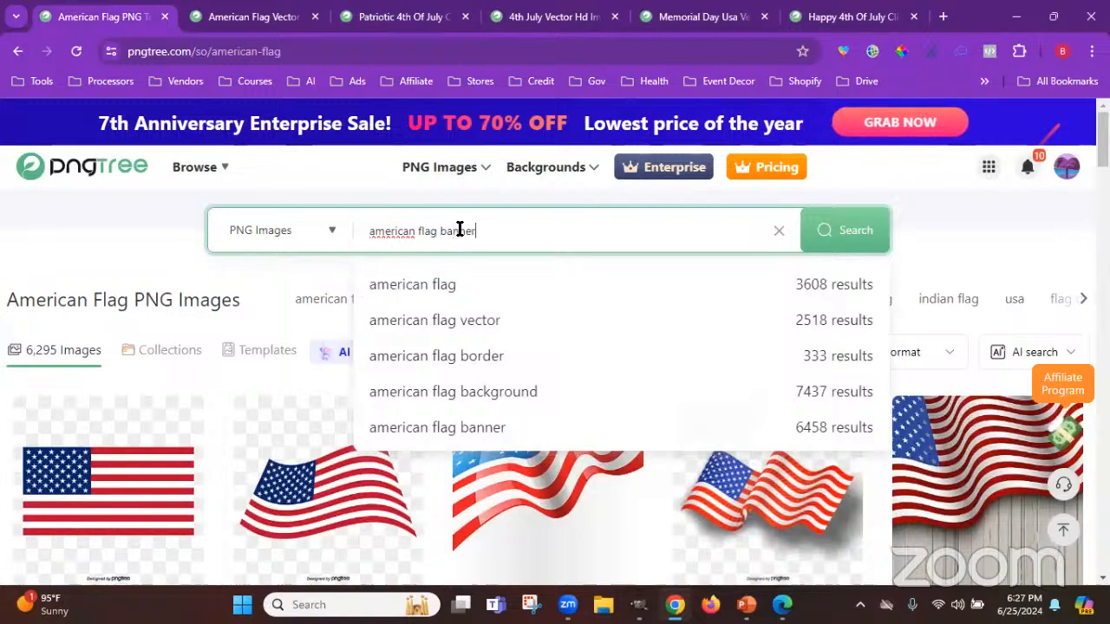
{"action": "key", "text": "Return"}
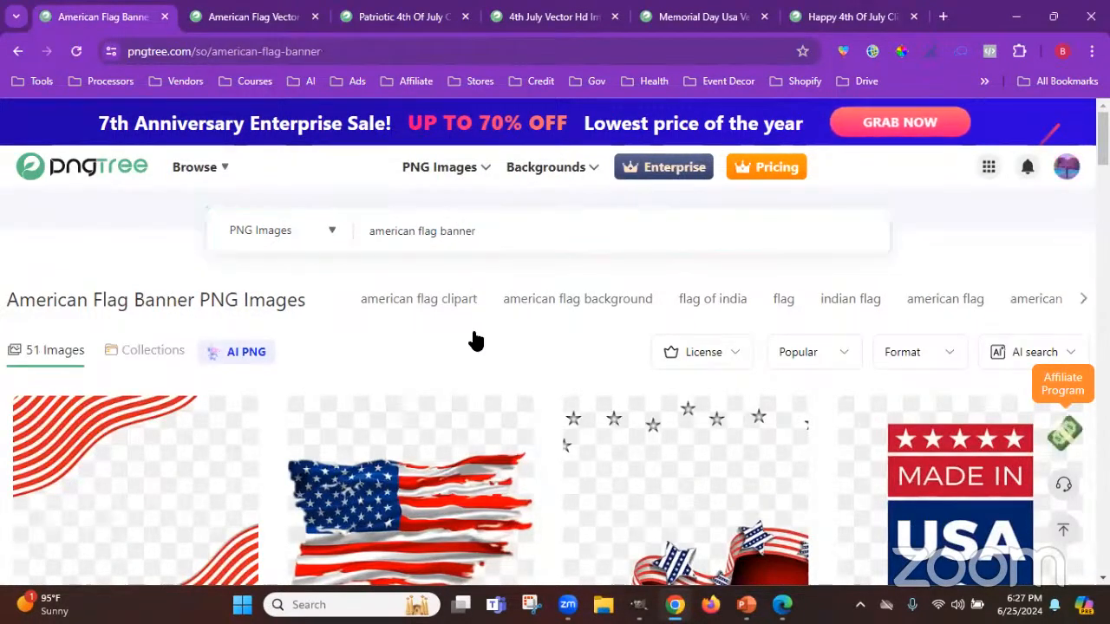
{"action": "scroll", "coordinate": [471, 338], "scroll_direction": "down", "scroll_amount": 6}
{"action": "scroll", "coordinate": [462, 347], "scroll_direction": "down", "scroll_amount": 5}
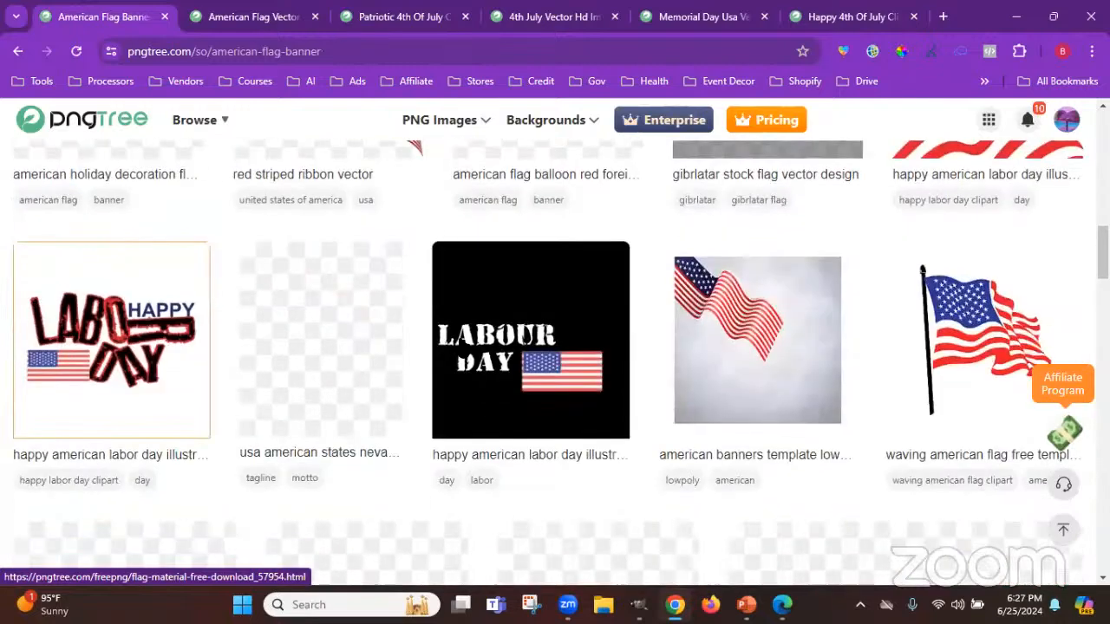
{"action": "scroll", "coordinate": [458, 339], "scroll_direction": "up", "scroll_amount": 2}
{"action": "scroll", "coordinate": [458, 347], "scroll_direction": "up", "scroll_amount": 7}
{"action": "scroll", "coordinate": [463, 211], "scroll_direction": "up", "scroll_amount": 5}
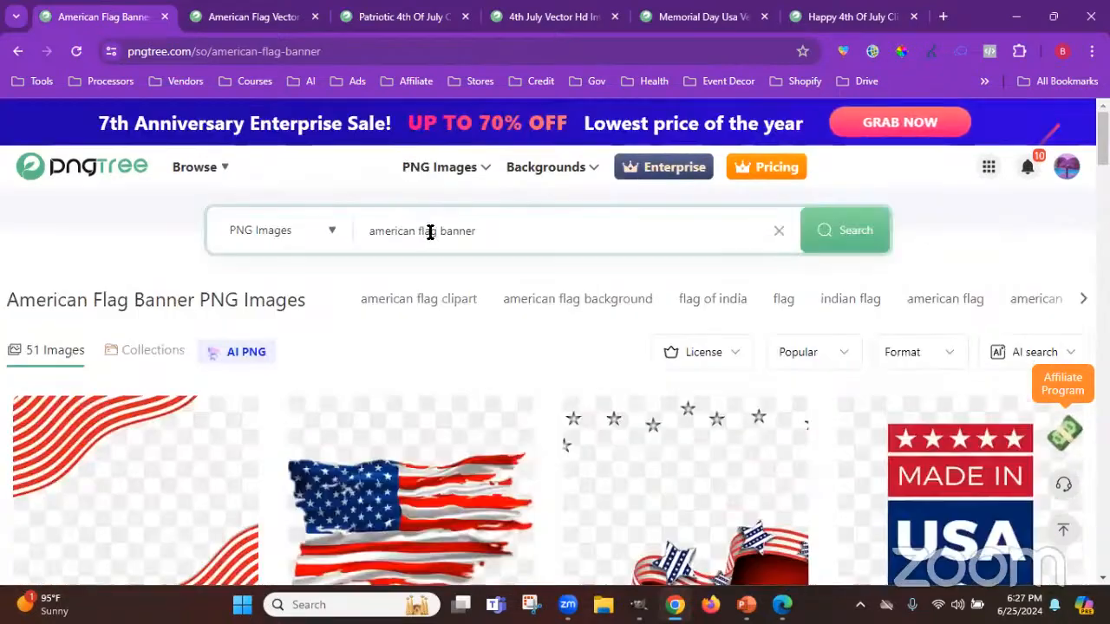
Shorten the search term to "american banner" and examine the rows of results for usable banner graphics
{"action": "left_click_drag", "start_coordinate": [416, 229], "coordinate": [432, 229]}
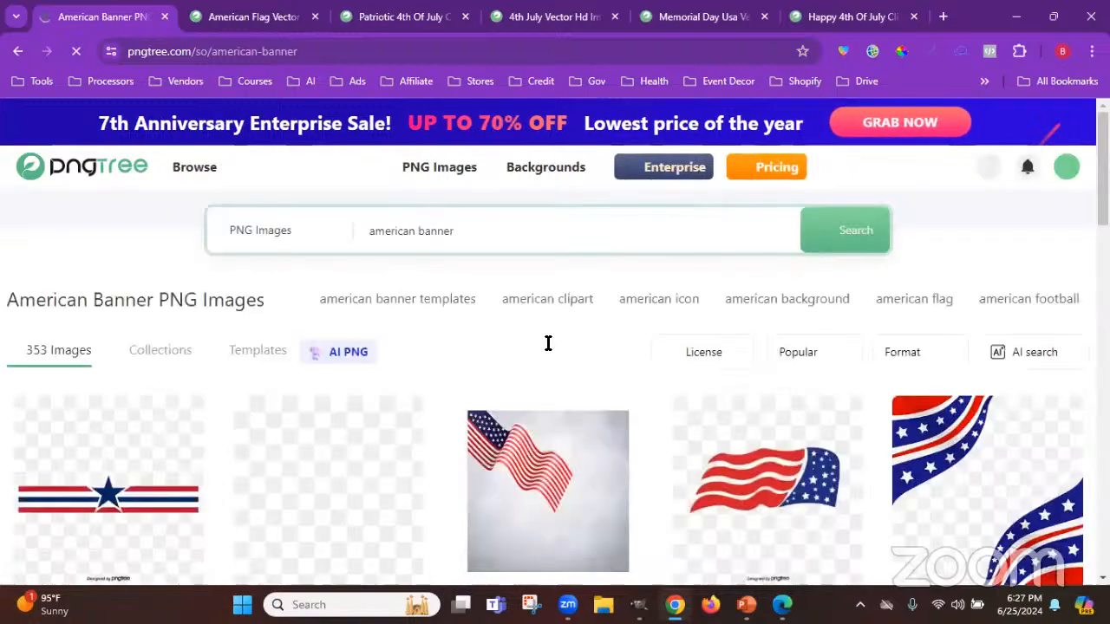
{"action": "scroll", "coordinate": [560, 356], "scroll_direction": "down", "scroll_amount": 1}
{"action": "scroll", "coordinate": [560, 362], "scroll_direction": "down", "scroll_amount": 2}
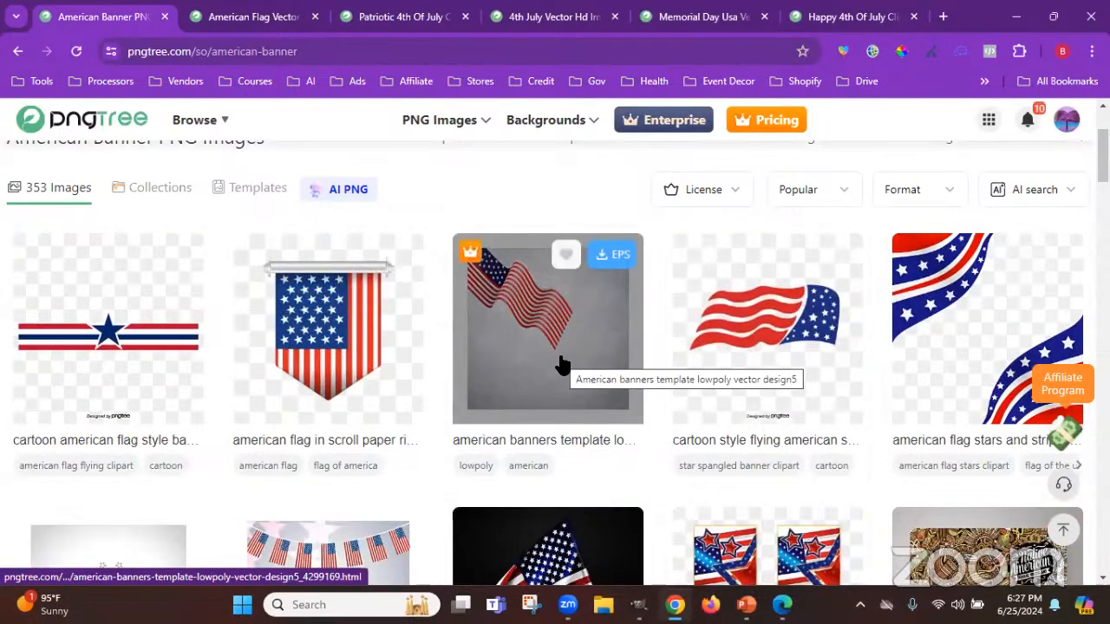
{"action": "scroll", "coordinate": [560, 364], "scroll_direction": "down", "scroll_amount": 4}
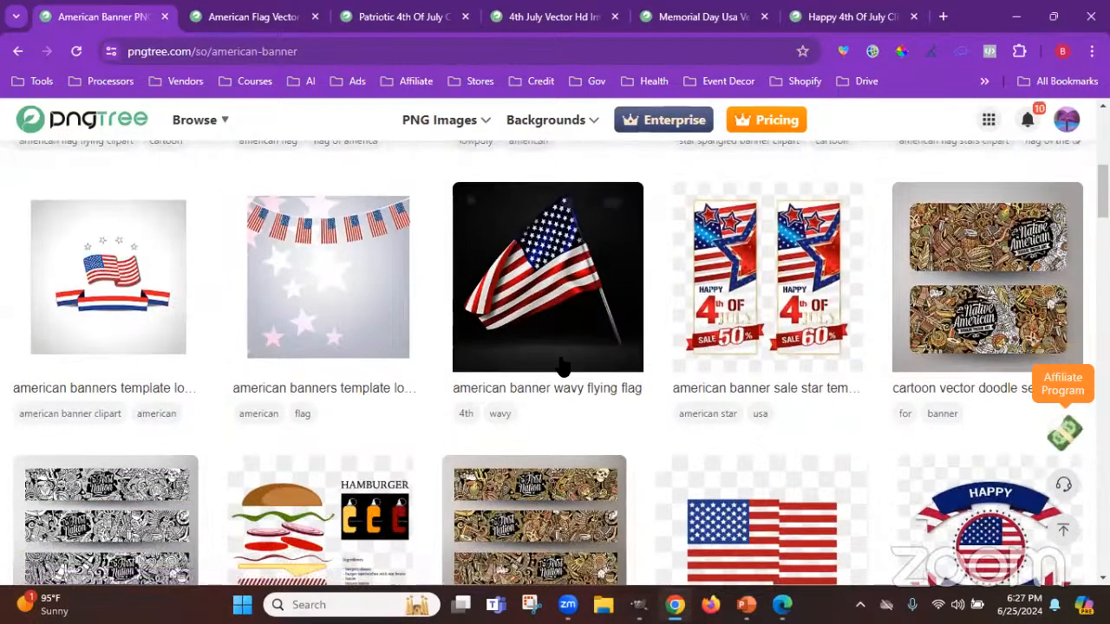
{"action": "scroll", "coordinate": [560, 366], "scroll_direction": "down", "scroll_amount": 6}
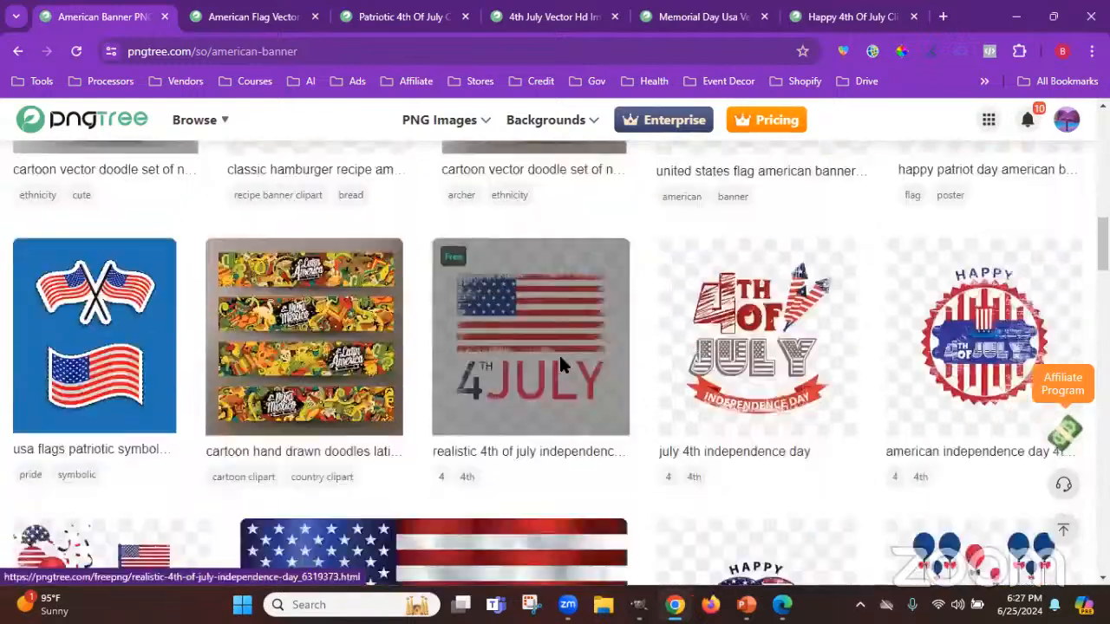
{"action": "scroll", "coordinate": [560, 364], "scroll_direction": "down", "scroll_amount": 3}
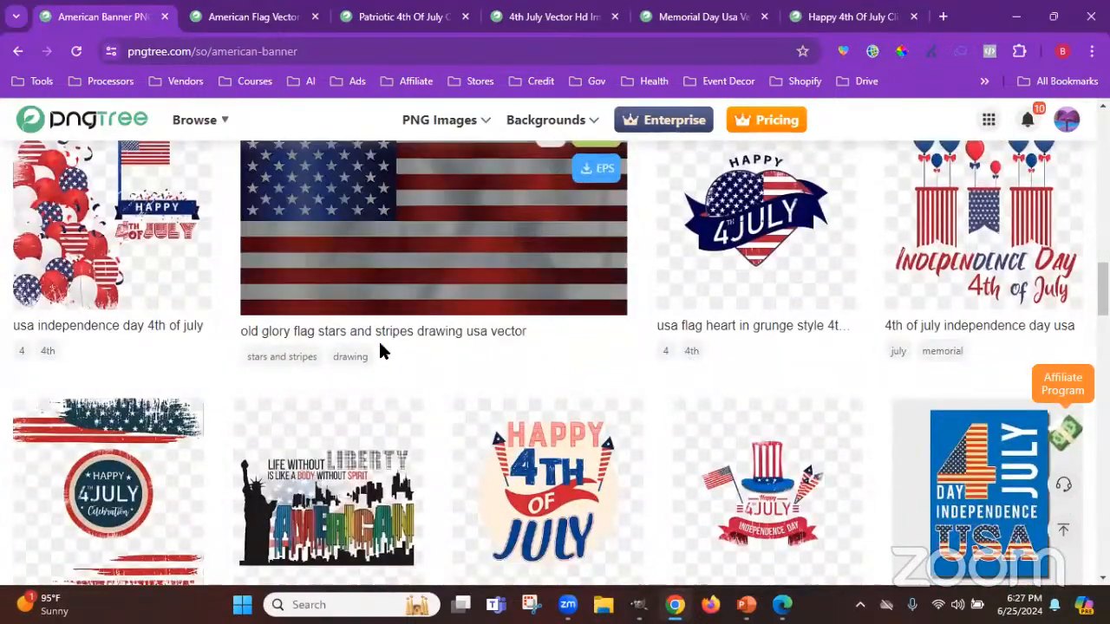
{"action": "scroll", "coordinate": [398, 312], "scroll_direction": "up", "scroll_amount": 2}
{"action": "scroll", "coordinate": [401, 321], "scroll_direction": "down", "scroll_amount": 5}
{"action": "scroll", "coordinate": [402, 316], "scroll_direction": "down", "scroll_amount": 3}
{"action": "scroll", "coordinate": [403, 321], "scroll_direction": "up", "scroll_amount": 15}
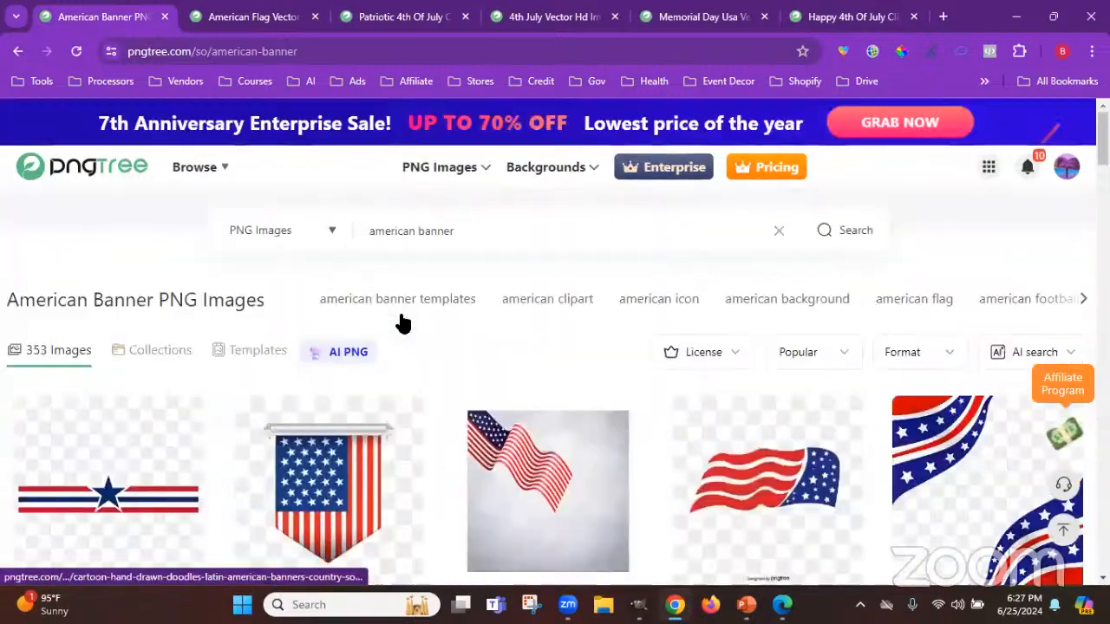
Change the search term to "american garland" and look over the first rows of results
{"action": "left_click", "coordinate": [466, 229]}
{"action": "left_click_drag", "start_coordinate": [454, 231], "coordinate": [420, 230]}
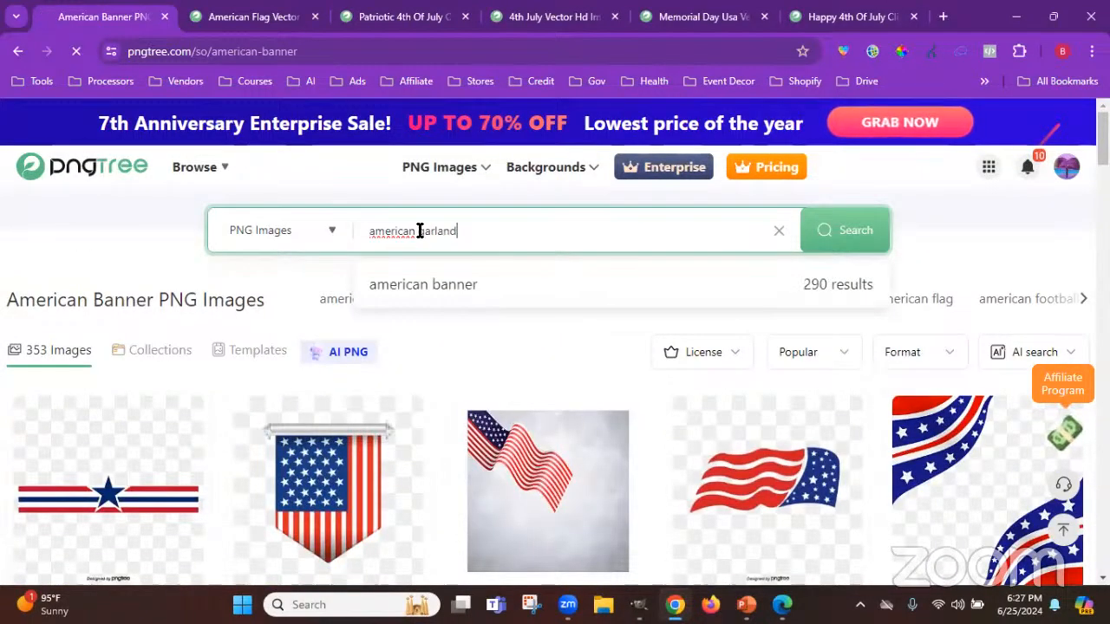
{"action": "key", "text": "Return"}
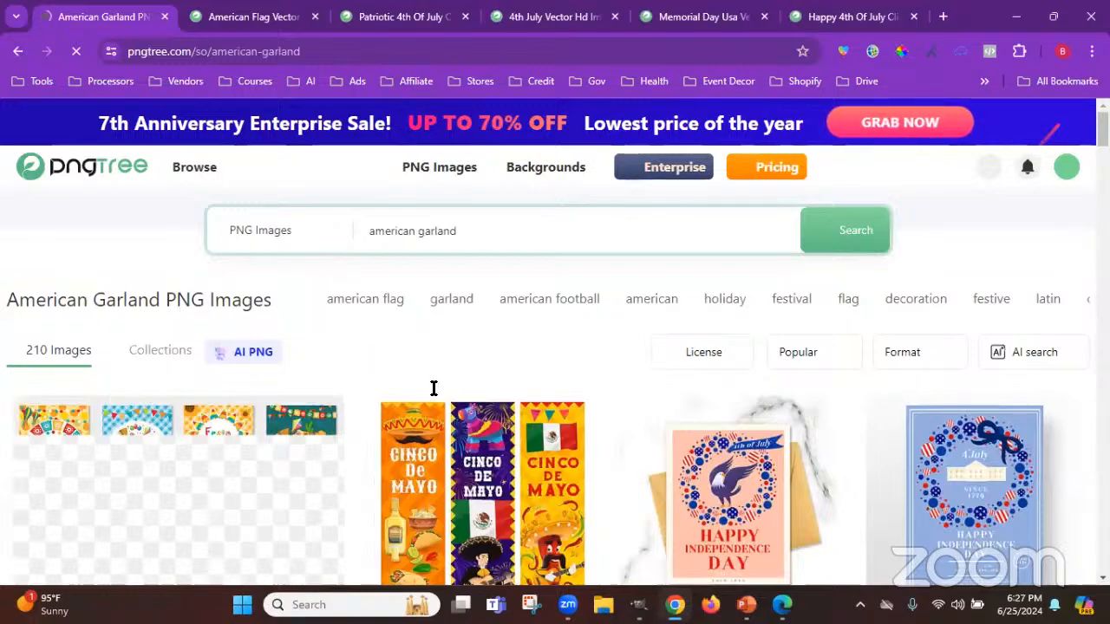
{"action": "scroll", "coordinate": [514, 431], "scroll_direction": "down", "scroll_amount": 10}
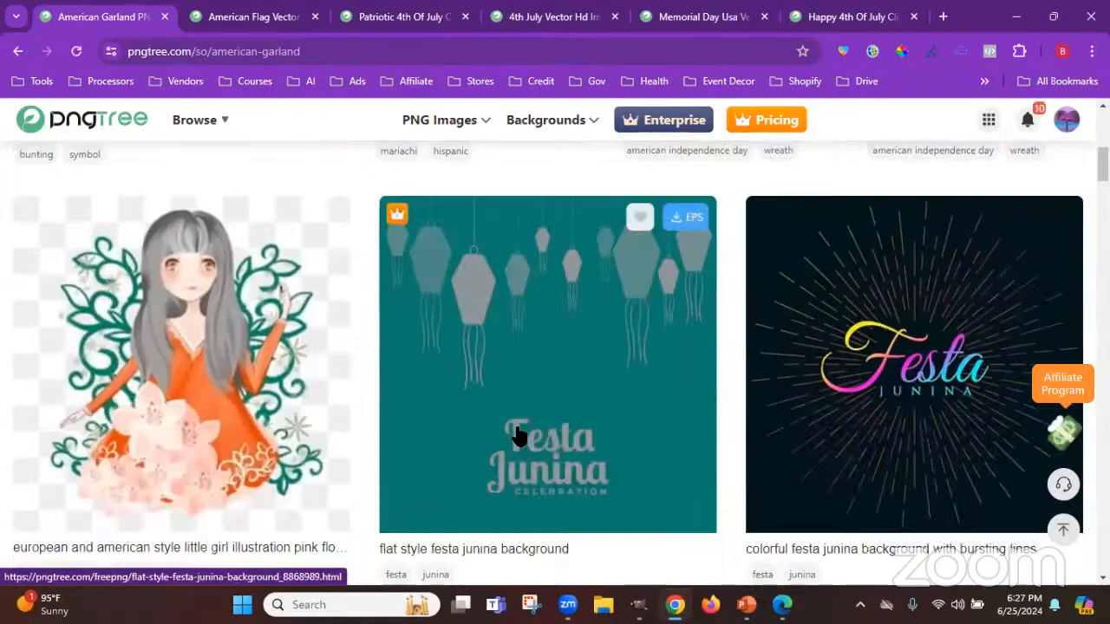
{"action": "scroll", "coordinate": [513, 439], "scroll_direction": "up", "scroll_amount": 15}
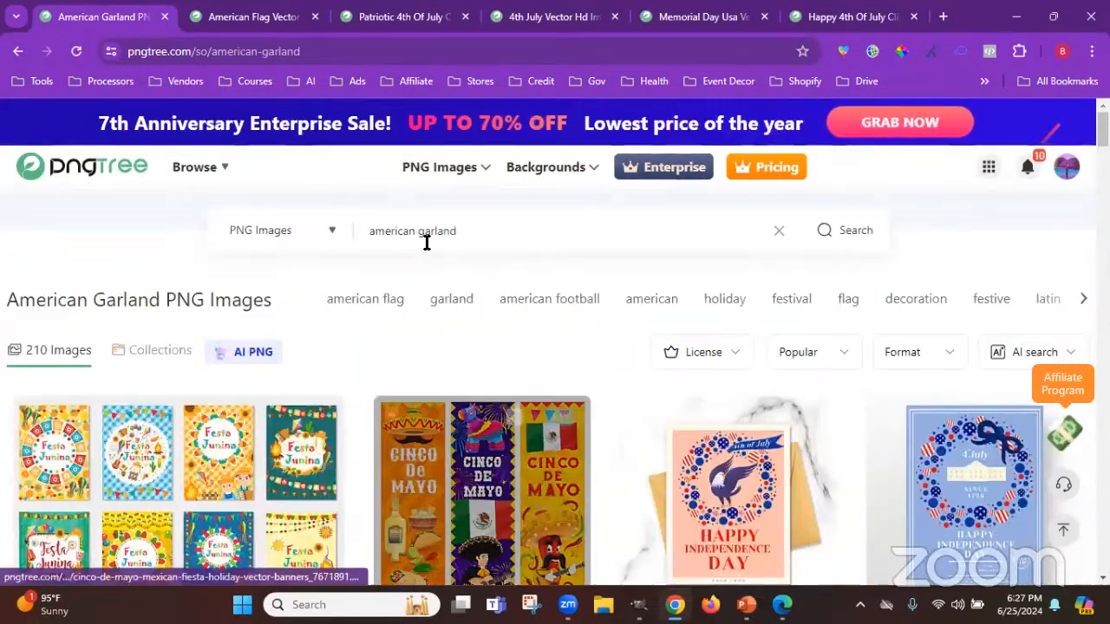
Change the search term to "flag garland" and examine the bunting results for suitable patriotic garlands
{"action": "double_click", "coordinate": [415, 227]}
{"action": "left_click", "coordinate": [348, 240]}
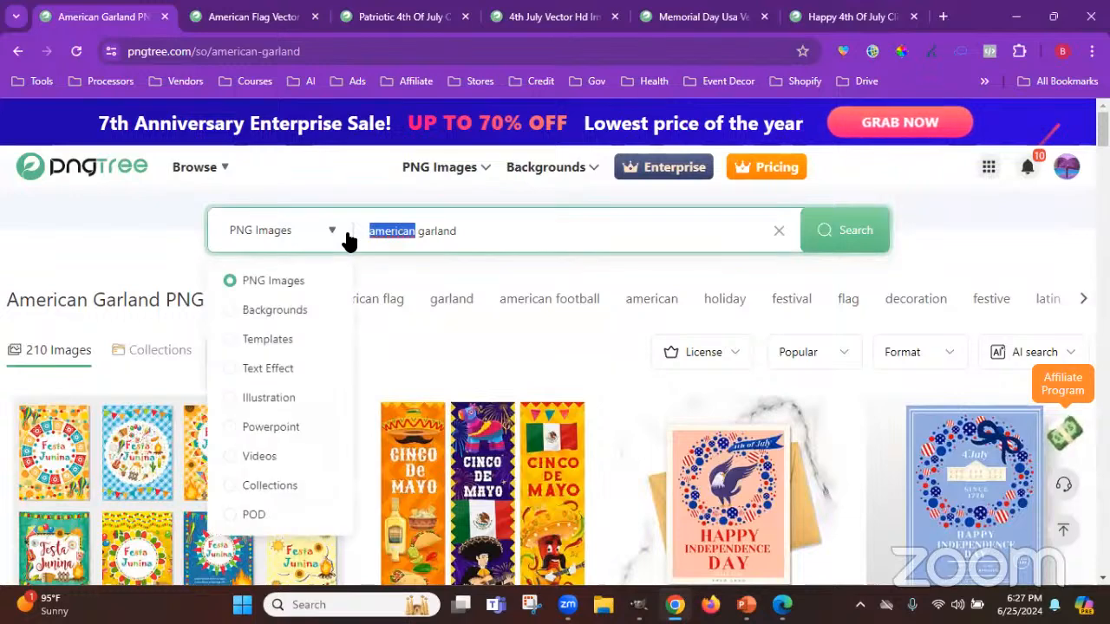
{"action": "key", "text": "Return"}
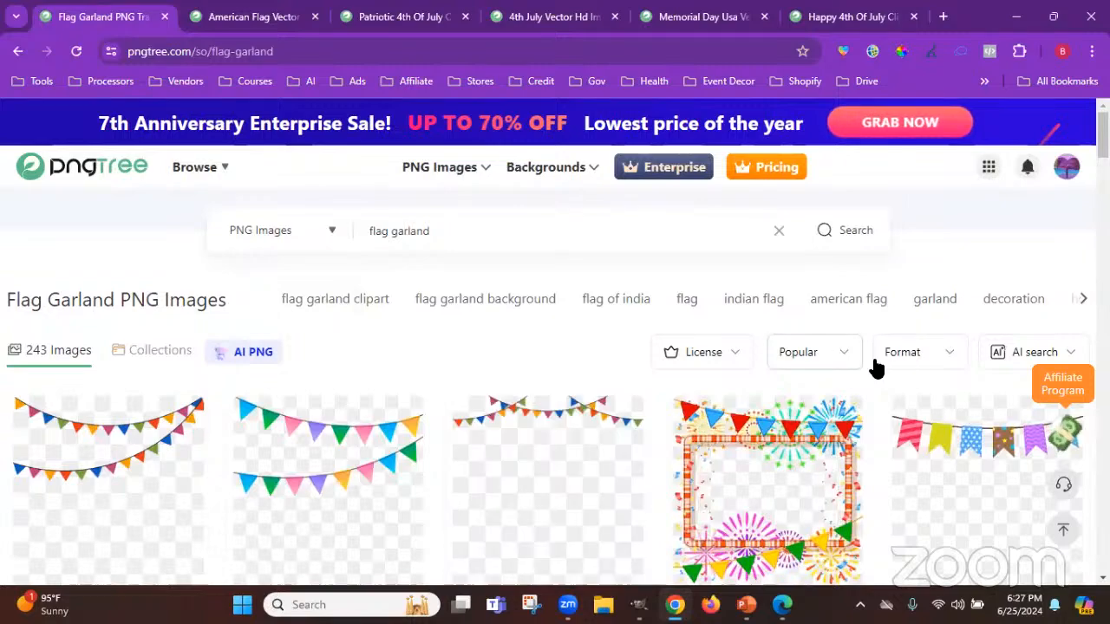
{"action": "scroll", "coordinate": [874, 366], "scroll_direction": "down", "scroll_amount": 3}
{"action": "scroll", "coordinate": [874, 366], "scroll_direction": "down", "scroll_amount": 4}
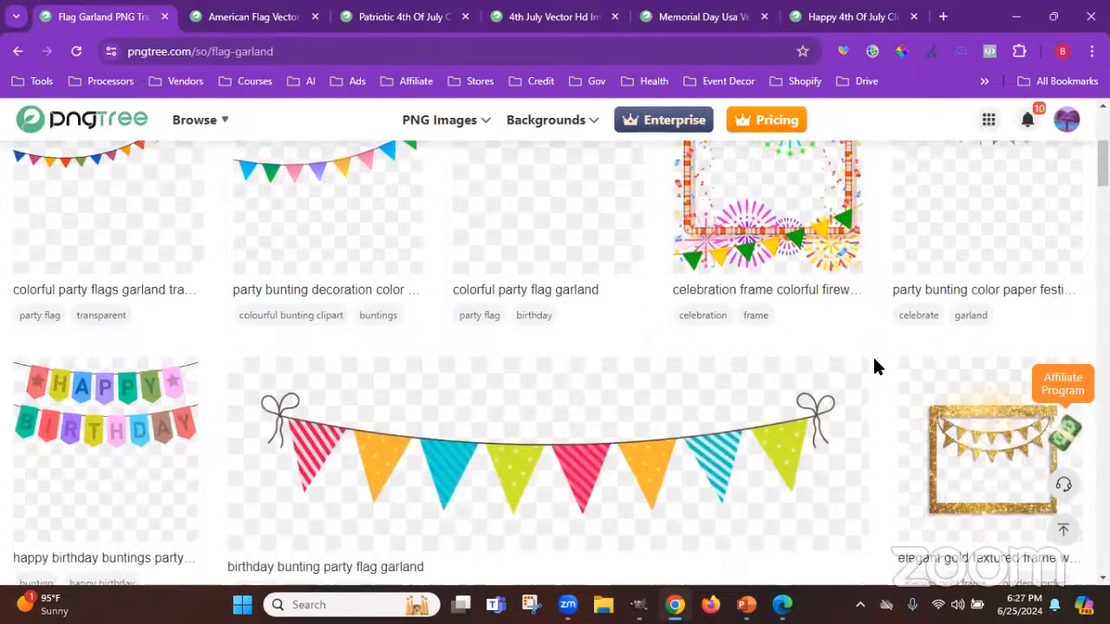
{"action": "scroll", "coordinate": [874, 366], "scroll_direction": "up", "scroll_amount": 3}
{"action": "scroll", "coordinate": [872, 366], "scroll_direction": "up", "scroll_amount": 4}
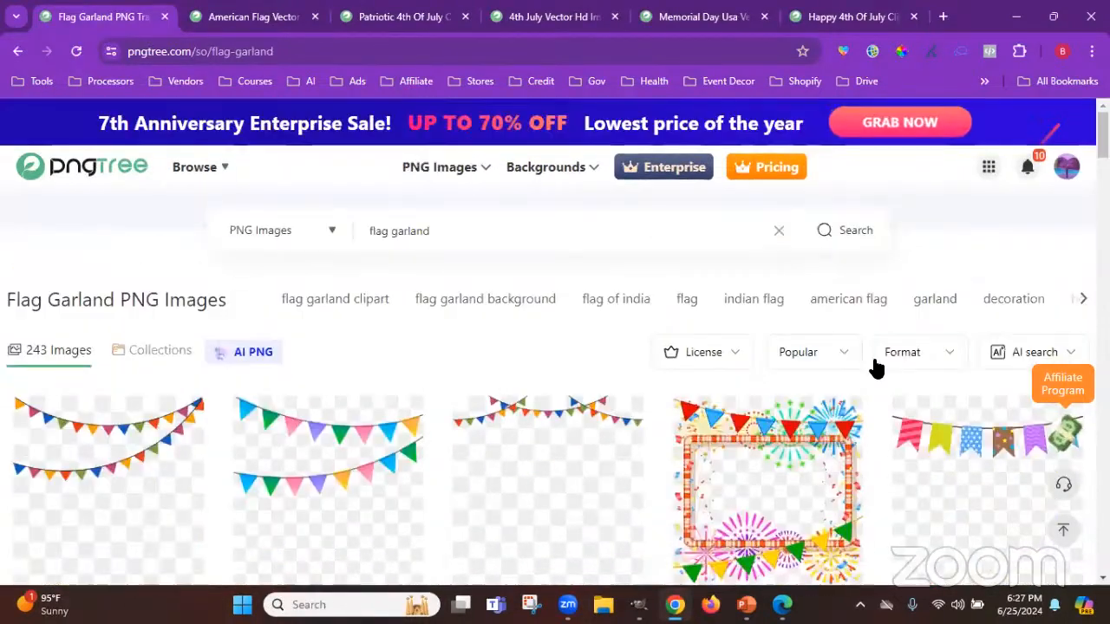
{"action": "scroll", "coordinate": [684, 317], "scroll_direction": "down", "scroll_amount": 6}
{"action": "scroll", "coordinate": [679, 329], "scroll_direction": "down", "scroll_amount": 5}
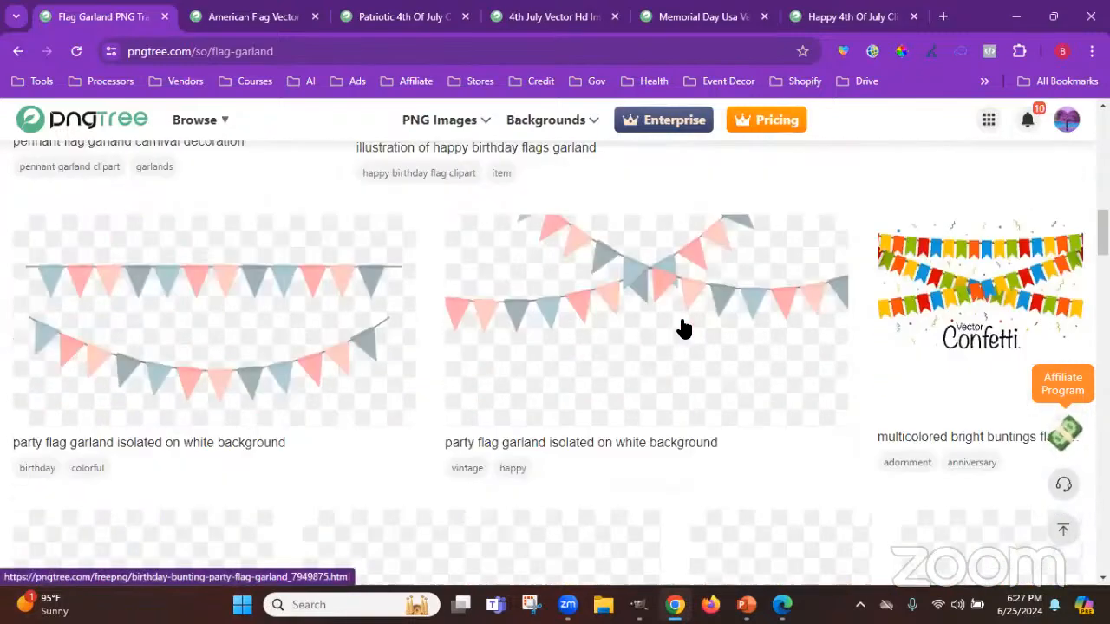
{"action": "scroll", "coordinate": [681, 322], "scroll_direction": "up", "scroll_amount": 11}
Extend the search term to "american flag garland" and search the PNG images
{"action": "left_click", "coordinate": [371, 231]}
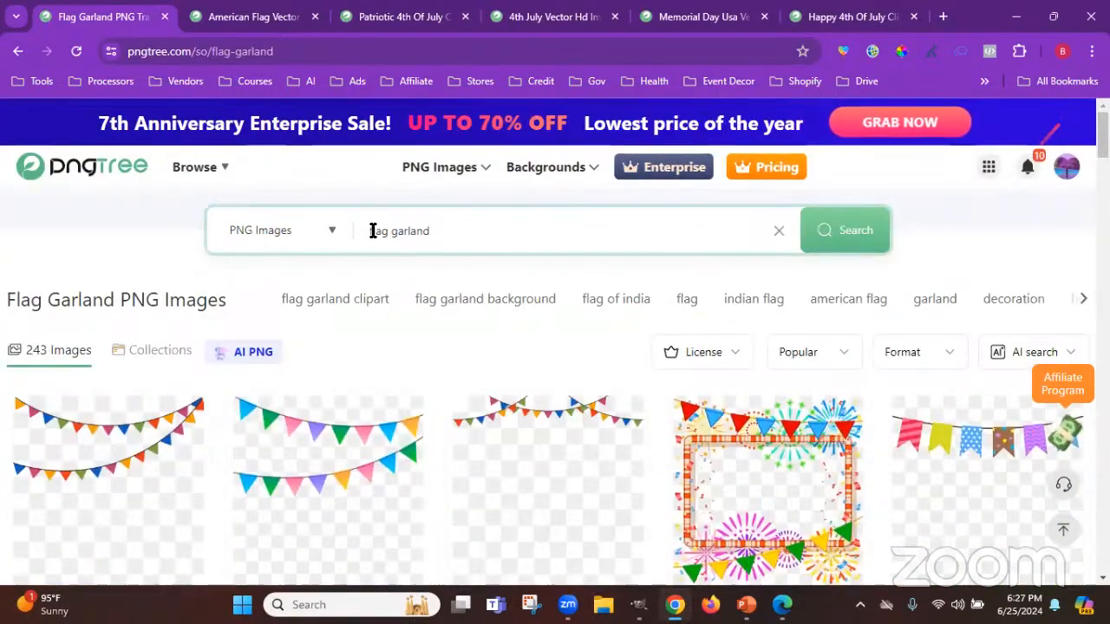
{"action": "type", "text": "american"}
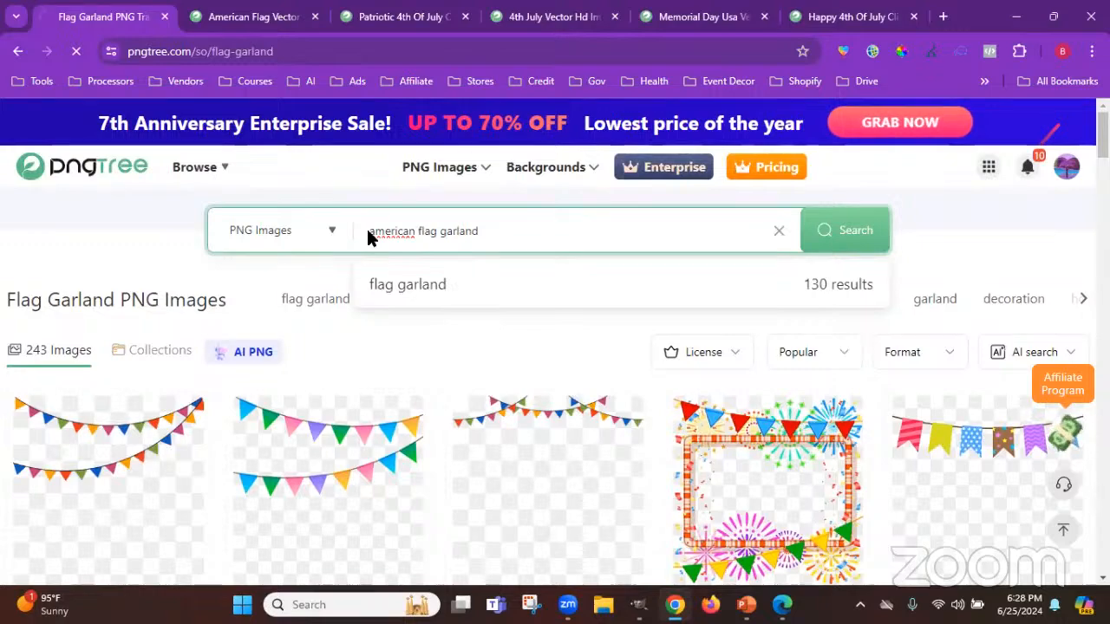
{"action": "key", "text": "Return"}
Examine the American flag garland results for red, white and blue bunting that suits the design
{"action": "scroll", "coordinate": [459, 358], "scroll_direction": "down", "scroll_amount": 1}
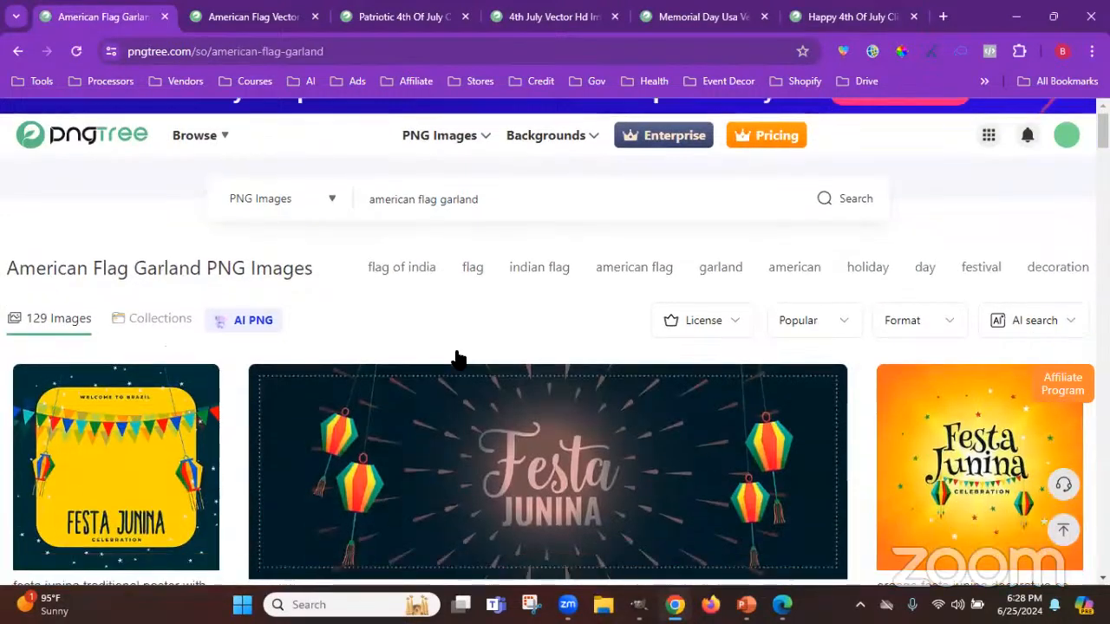
{"action": "scroll", "coordinate": [459, 358], "scroll_direction": "down", "scroll_amount": 5}
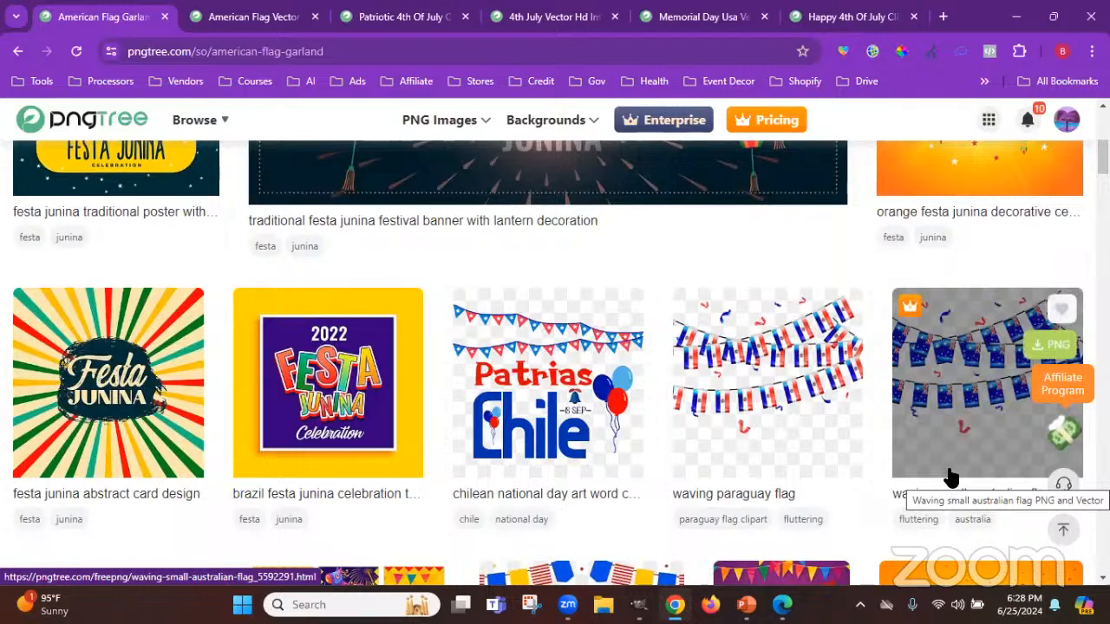
{"action": "scroll", "coordinate": [950, 477], "scroll_direction": "down", "scroll_amount": 2}
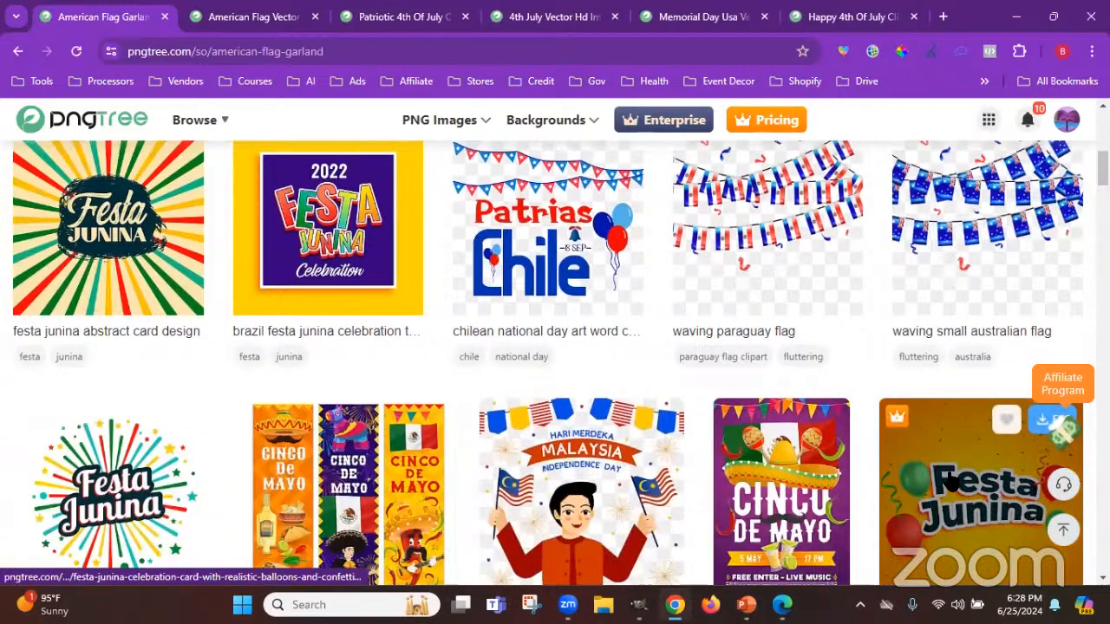
{"action": "scroll", "coordinate": [950, 478], "scroll_direction": "down", "scroll_amount": 3}
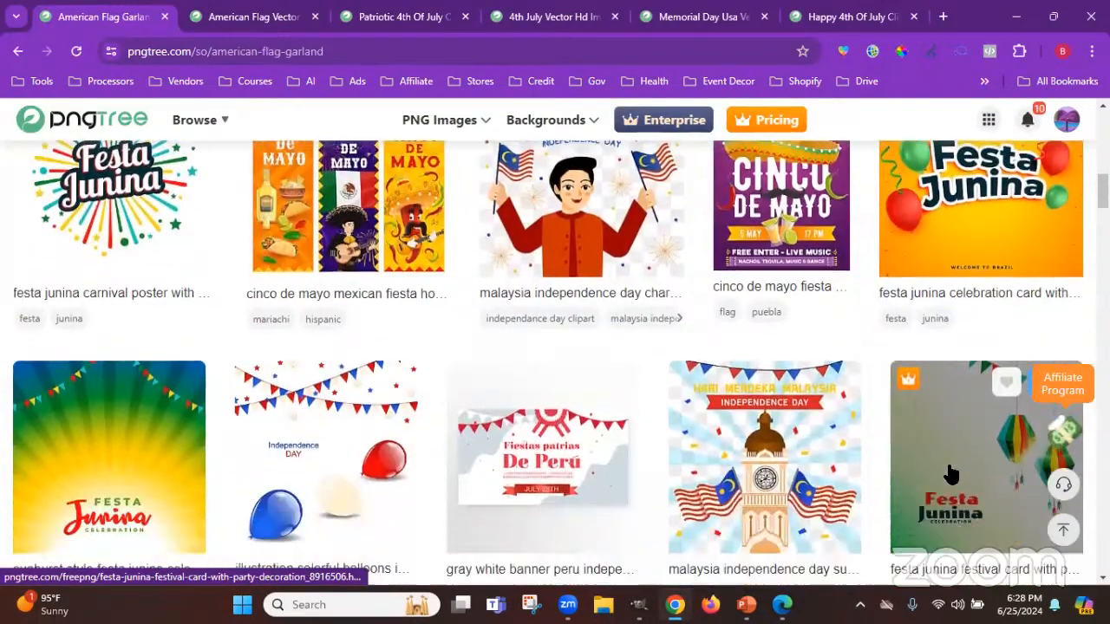
{"action": "scroll", "coordinate": [951, 474], "scroll_direction": "down", "scroll_amount": 7}
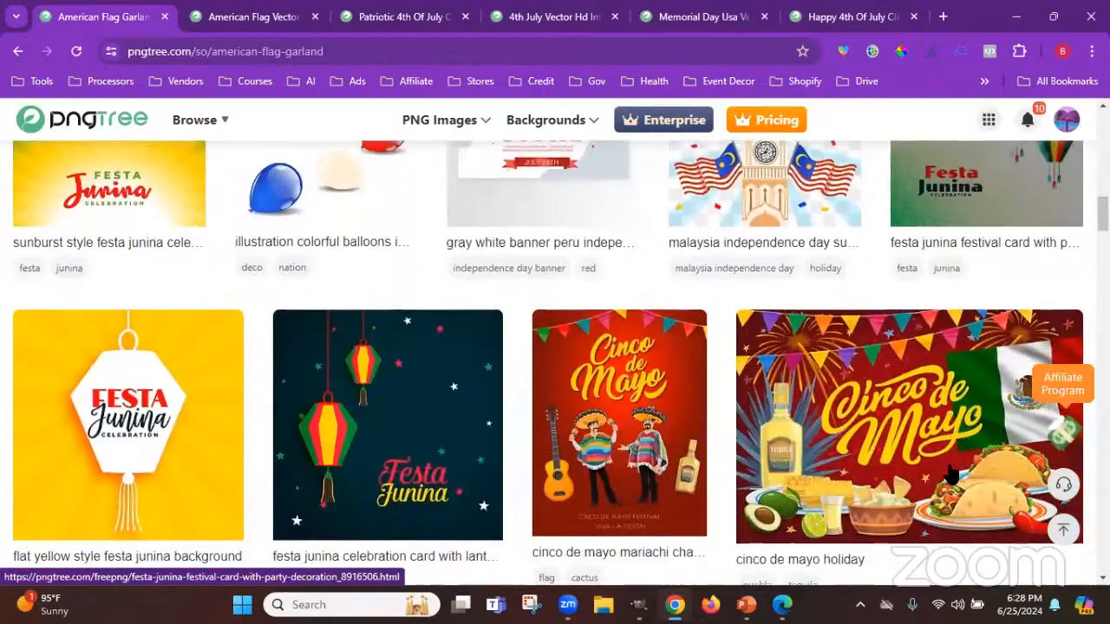
{"action": "scroll", "coordinate": [950, 474], "scroll_direction": "down", "scroll_amount": 1}
{"action": "scroll", "coordinate": [949, 473], "scroll_direction": "down", "scroll_amount": 12}
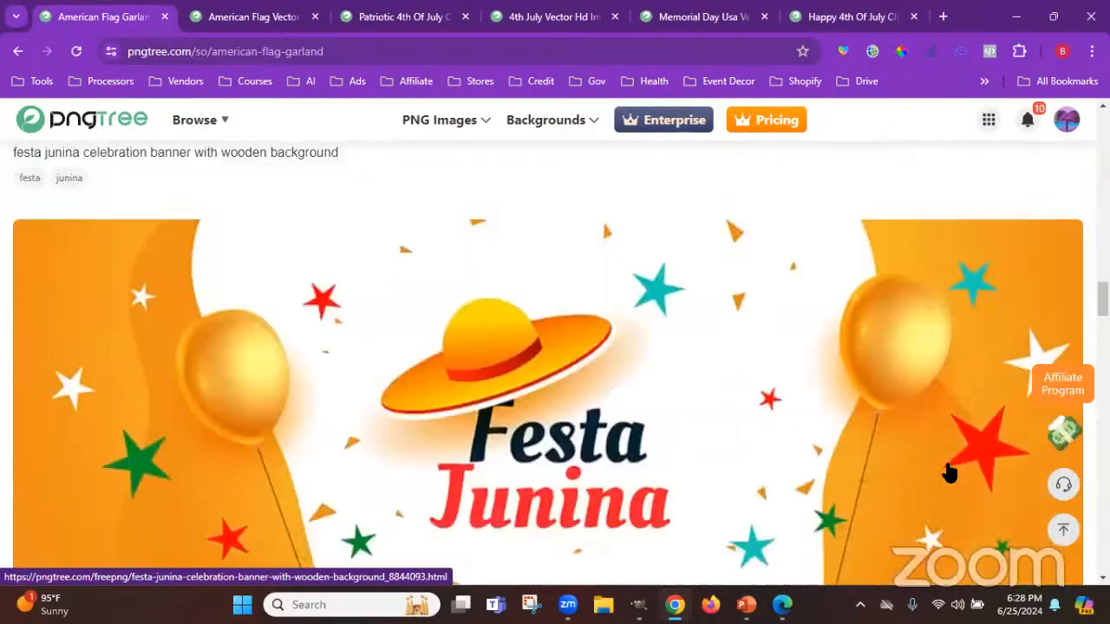
{"action": "scroll", "coordinate": [555, 363], "scroll_direction": "down", "scroll_amount": 12}
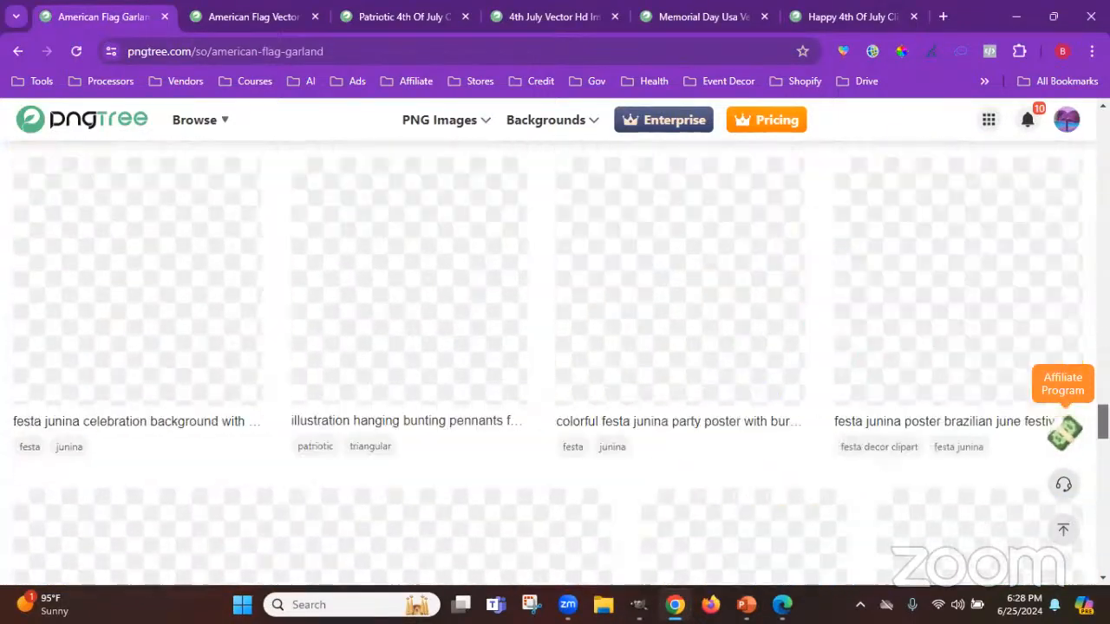
{"action": "scroll", "coordinate": [555, 362], "scroll_direction": "up", "scroll_amount": 5}
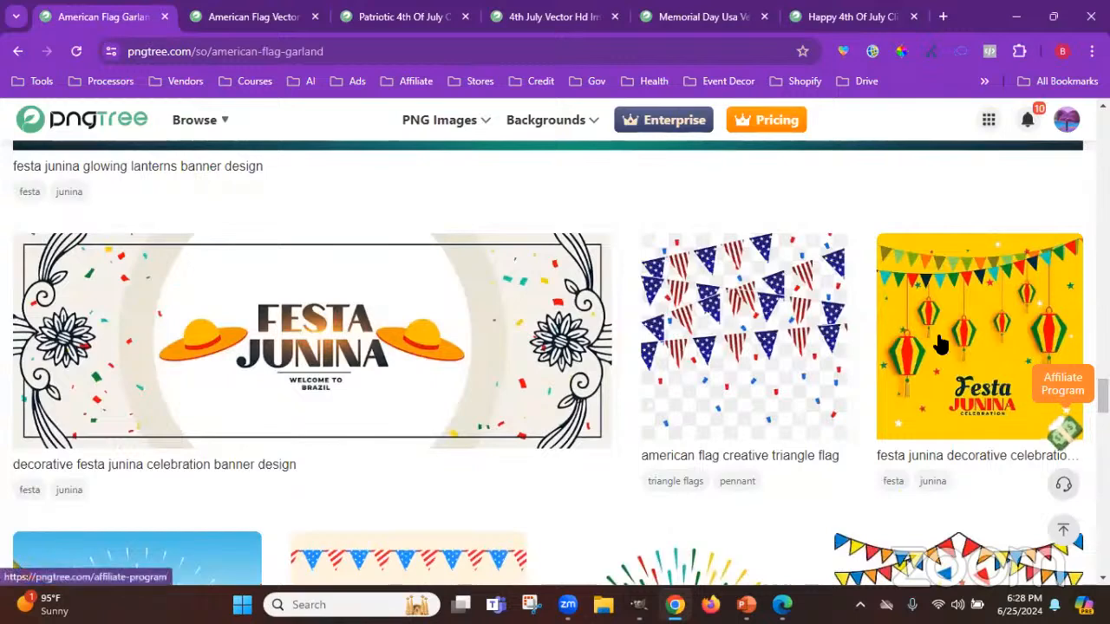
Open the free American Flag Creative Triangle Flag image page and inspect its bunting artwork
{"action": "mouse_move", "coordinate": [783, 330]}
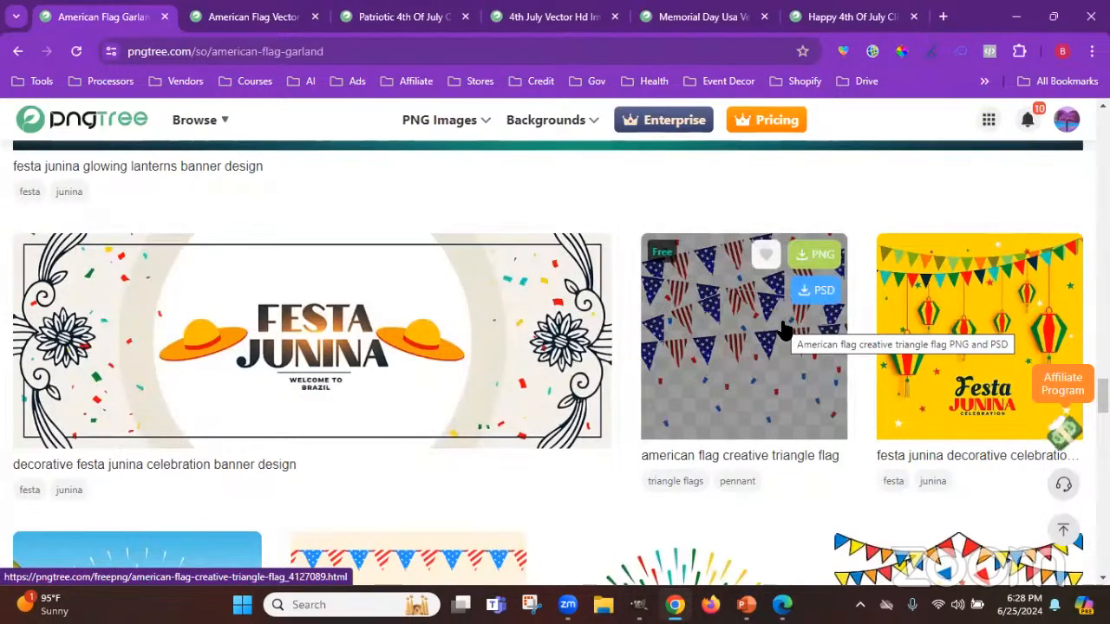
{"action": "left_click", "coordinate": [706, 333]}
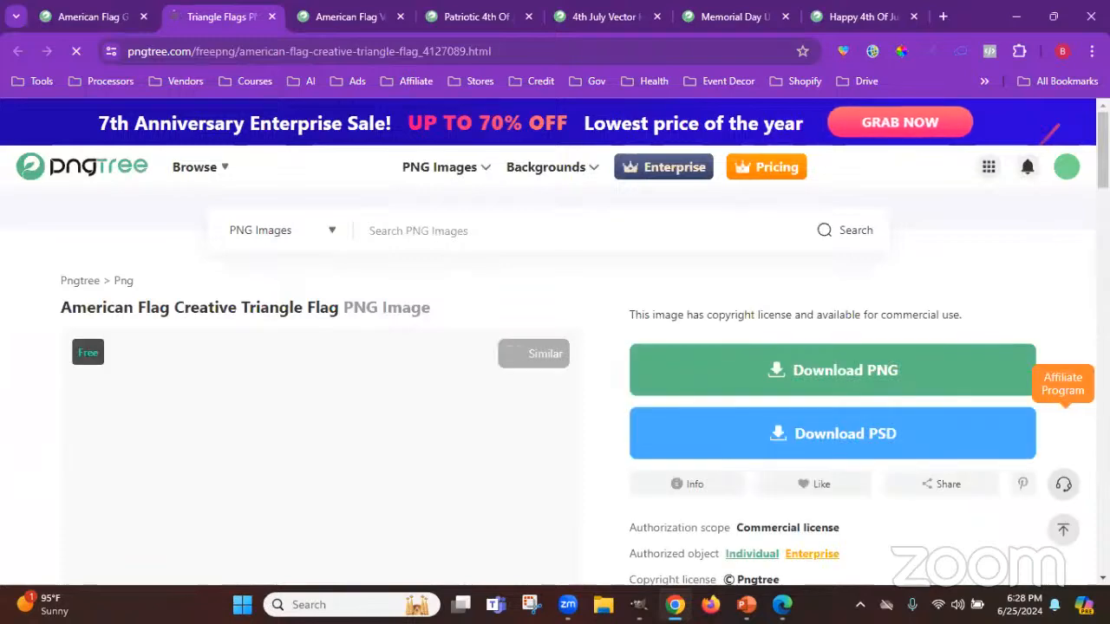
{"action": "scroll", "coordinate": [555, 365], "scroll_direction": "down", "scroll_amount": 3}
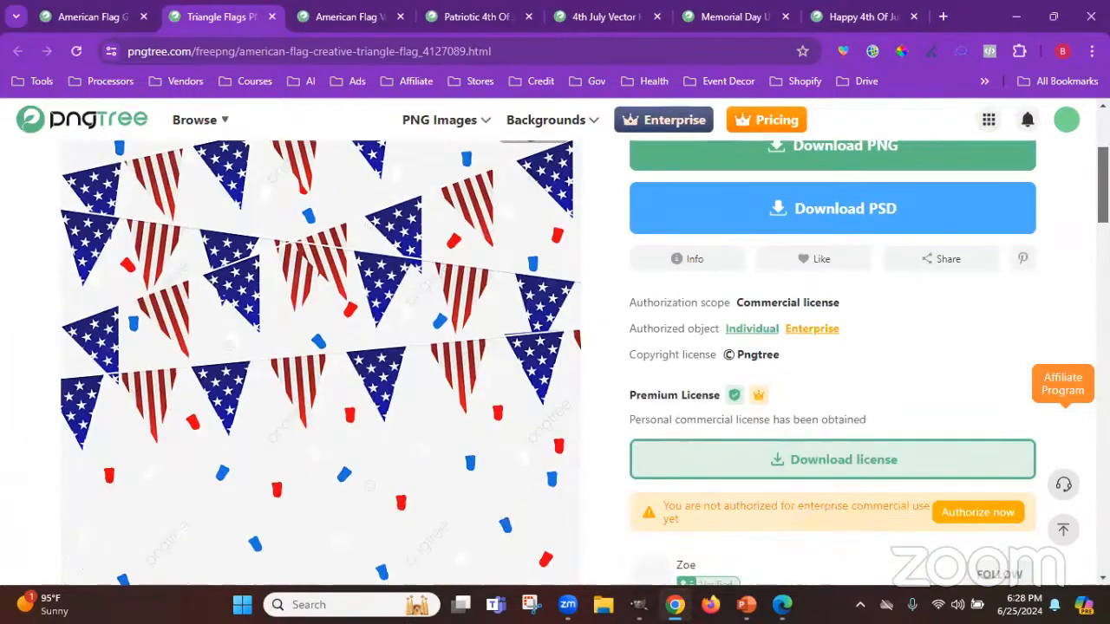
{"action": "scroll", "coordinate": [555, 360], "scroll_direction": "down", "scroll_amount": 7}
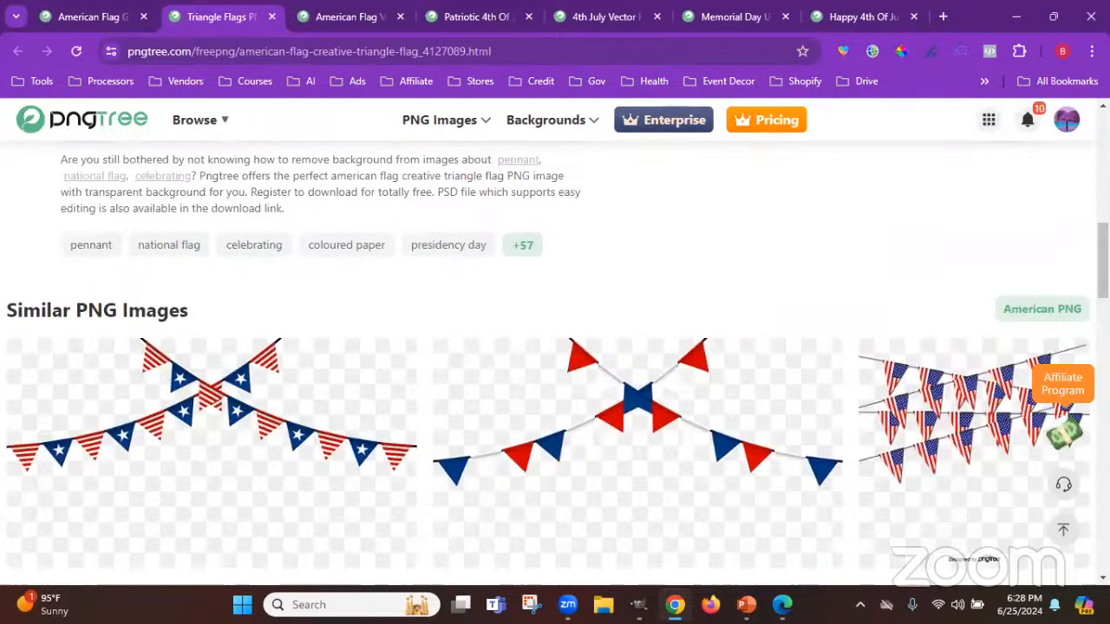
{"action": "scroll", "coordinate": [555, 347], "scroll_direction": "up", "scroll_amount": 5}
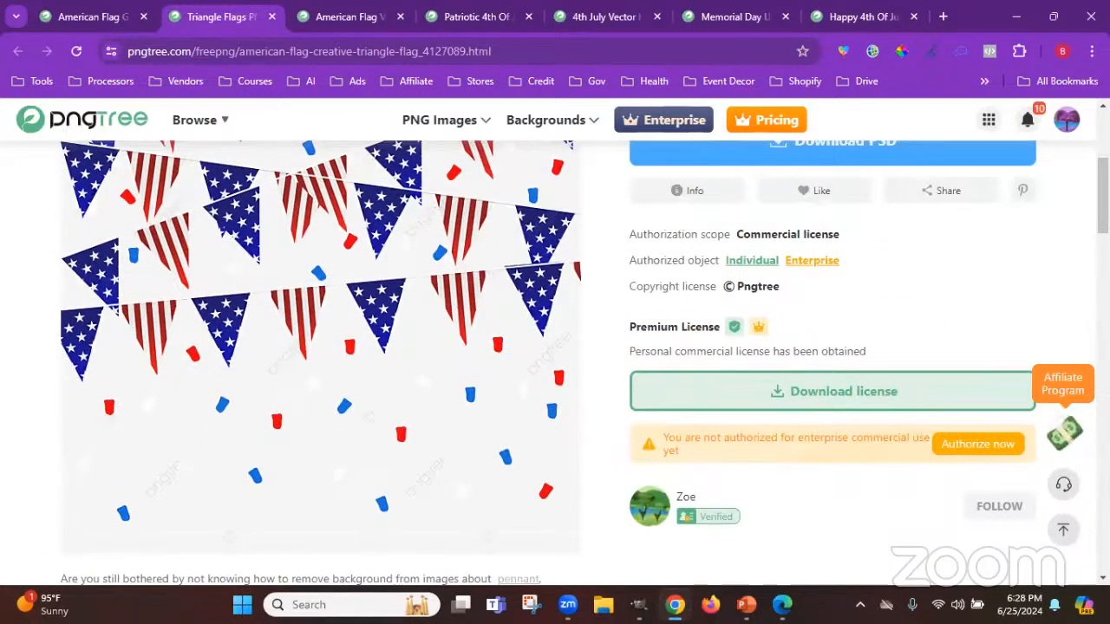
Look through the similar PNG images and open the crossed bunting with blue star and red-striped triangle flags
{"action": "scroll", "coordinate": [555, 360], "scroll_direction": "down", "scroll_amount": 7}
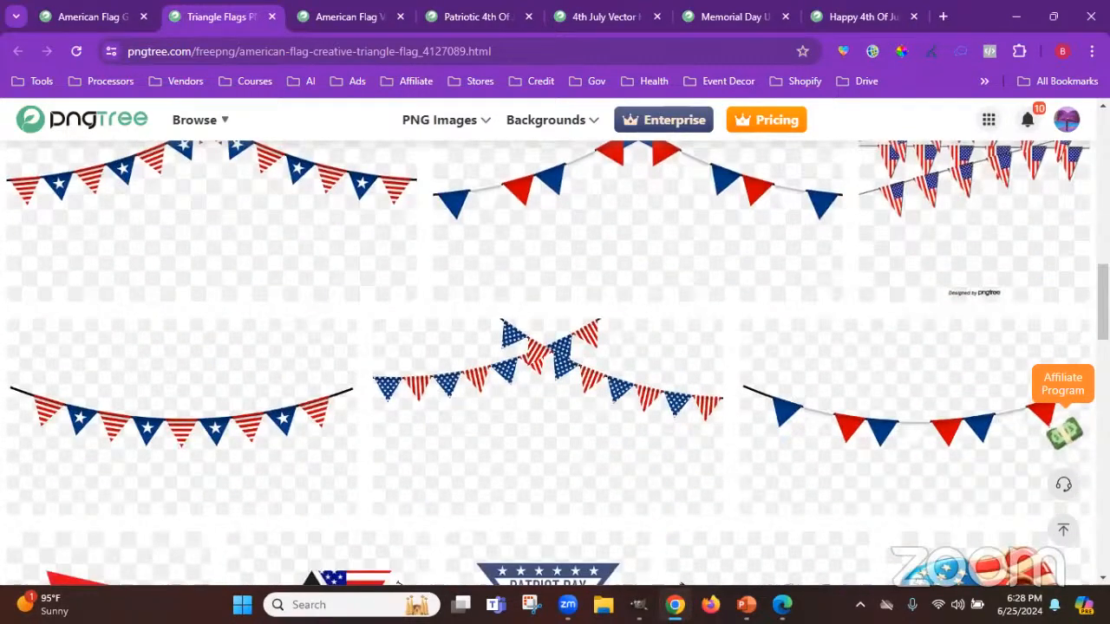
{"action": "scroll", "coordinate": [555, 359], "scroll_direction": "down", "scroll_amount": 3}
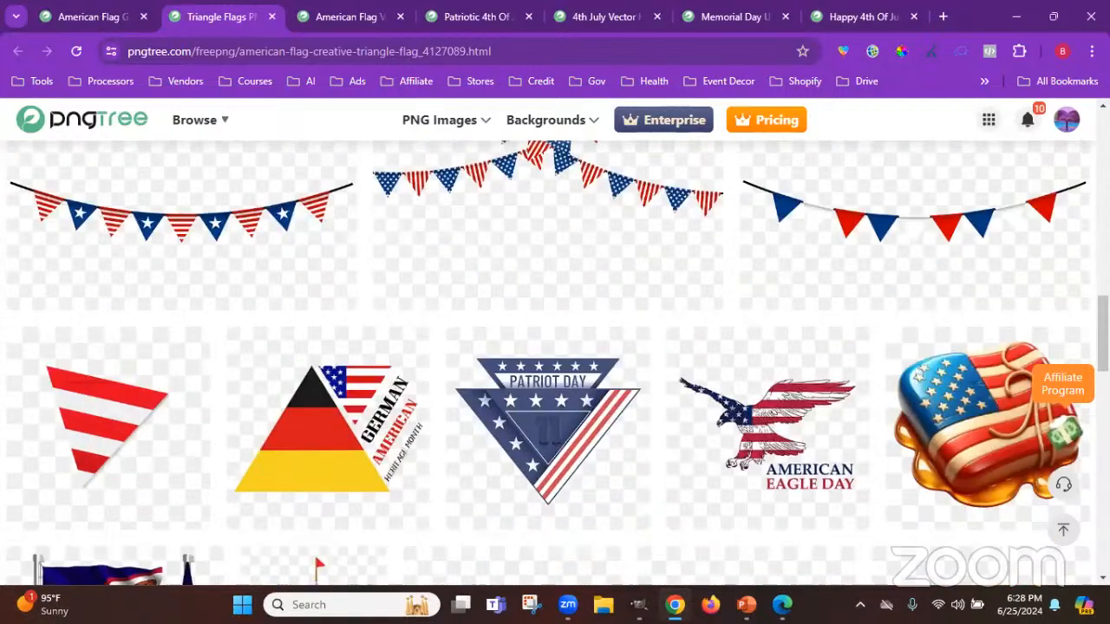
{"action": "scroll", "coordinate": [634, 384], "scroll_direction": "down", "scroll_amount": 3}
{"action": "scroll", "coordinate": [634, 384], "scroll_direction": "up", "scroll_amount": 7}
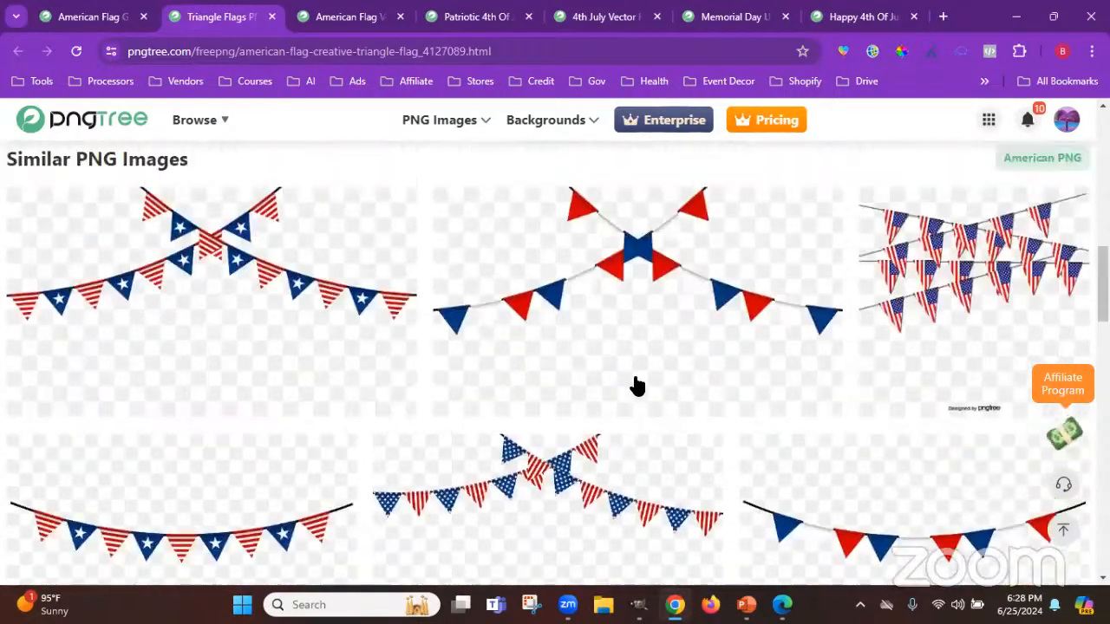
{"action": "left_click", "coordinate": [590, 481]}
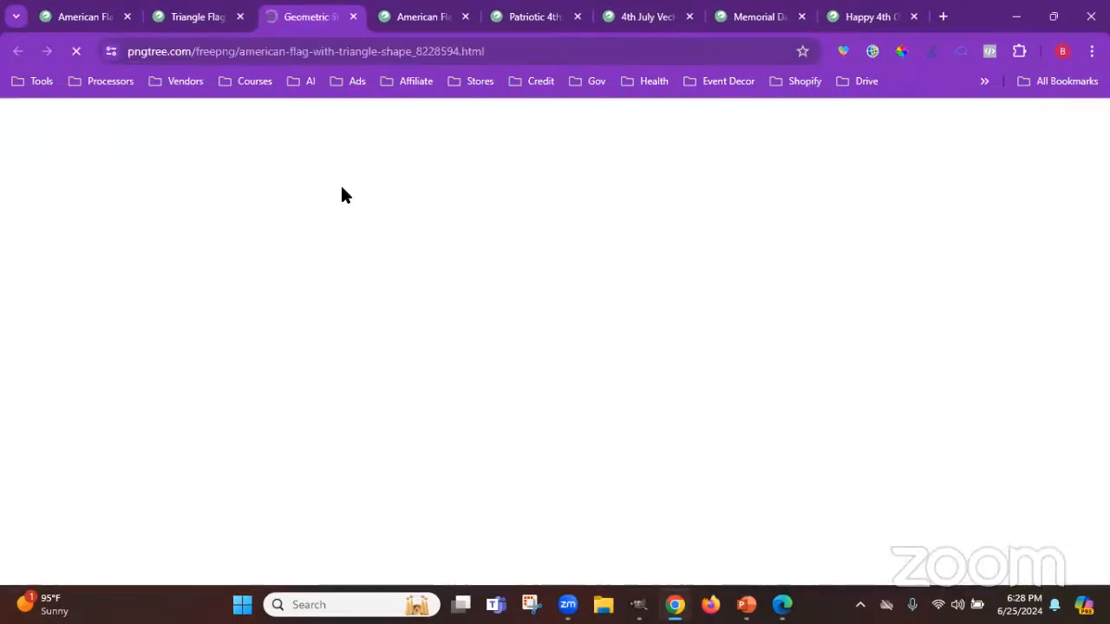
{"action": "scroll", "coordinate": [134, 278], "scroll_direction": "down", "scroll_amount": 1}
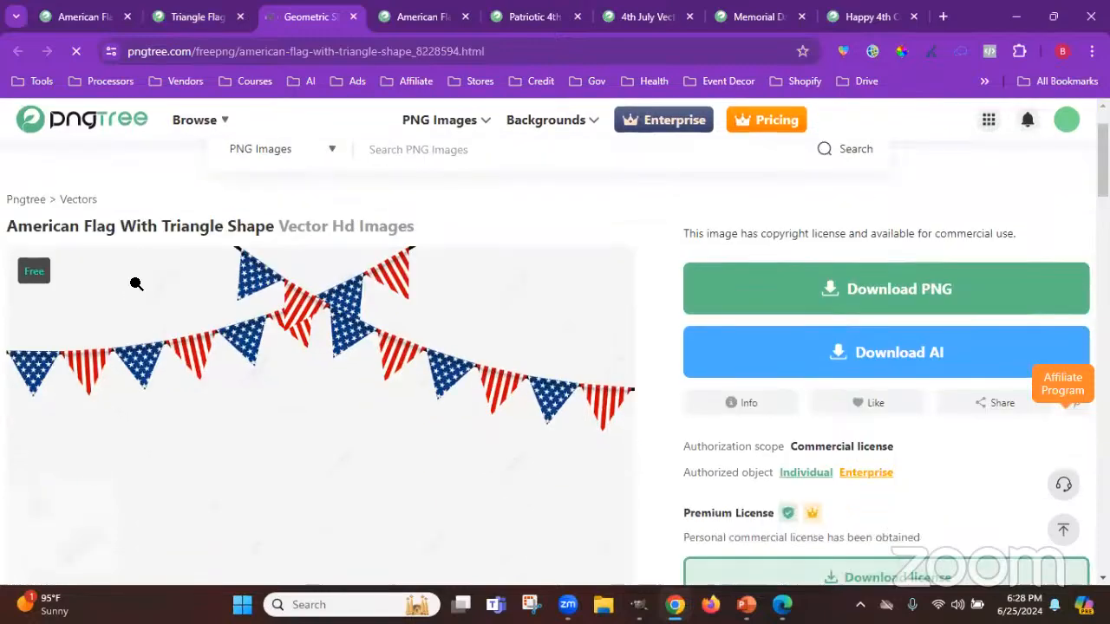
Download the 4th of July hat and balloons element as PNG, skipping the license form, and close its preview and pages
{"action": "left_click", "coordinate": [854, 17]}
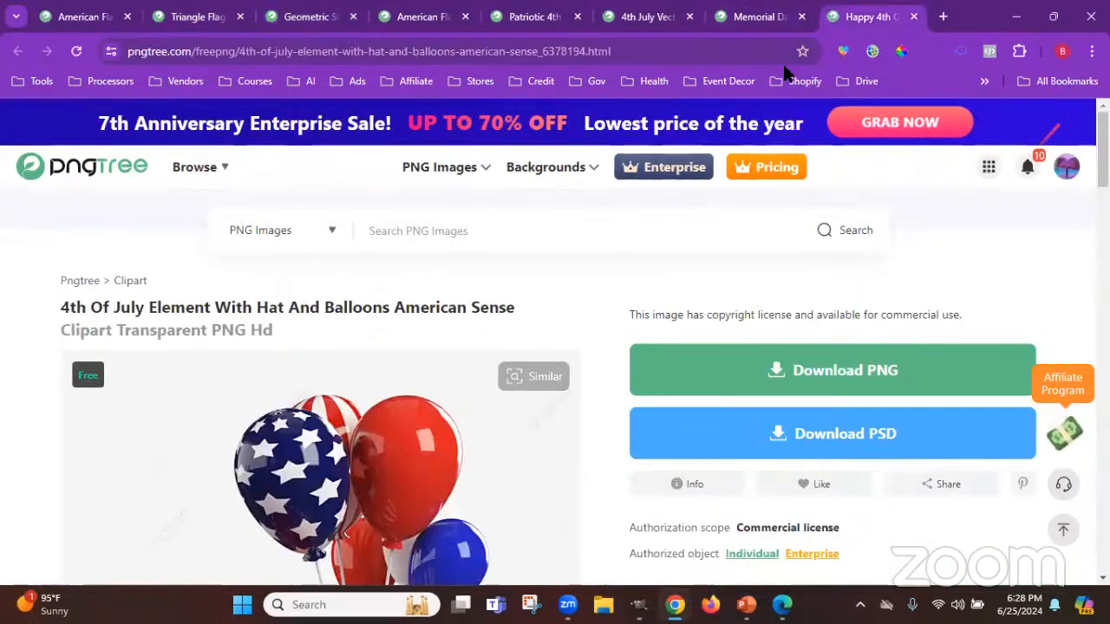
{"action": "left_click", "coordinate": [957, 369]}
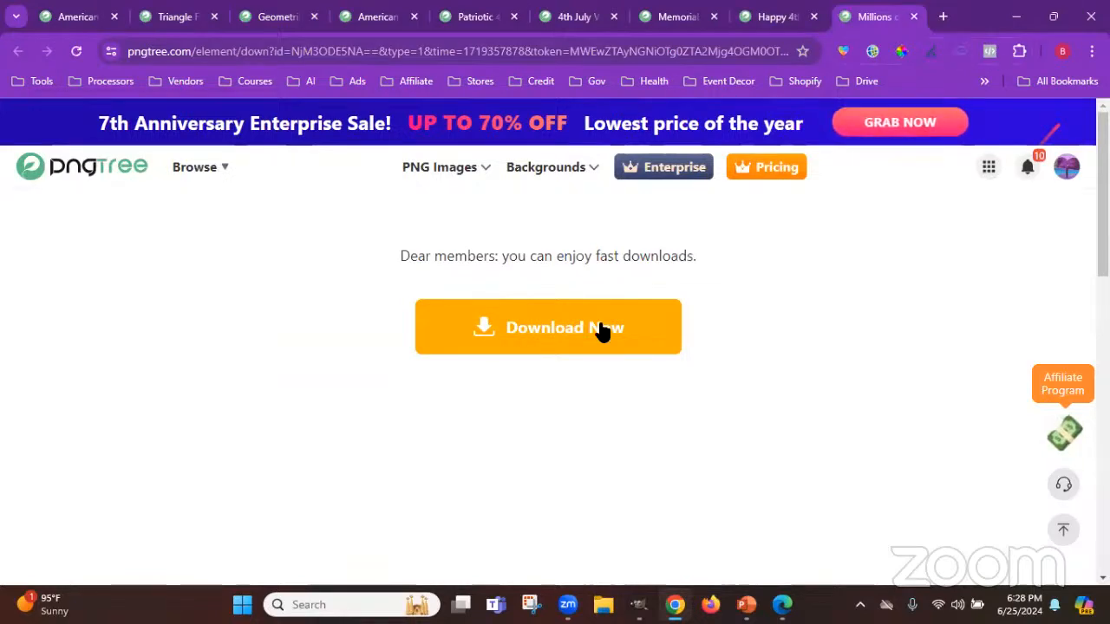
{"action": "left_click", "coordinate": [560, 338]}
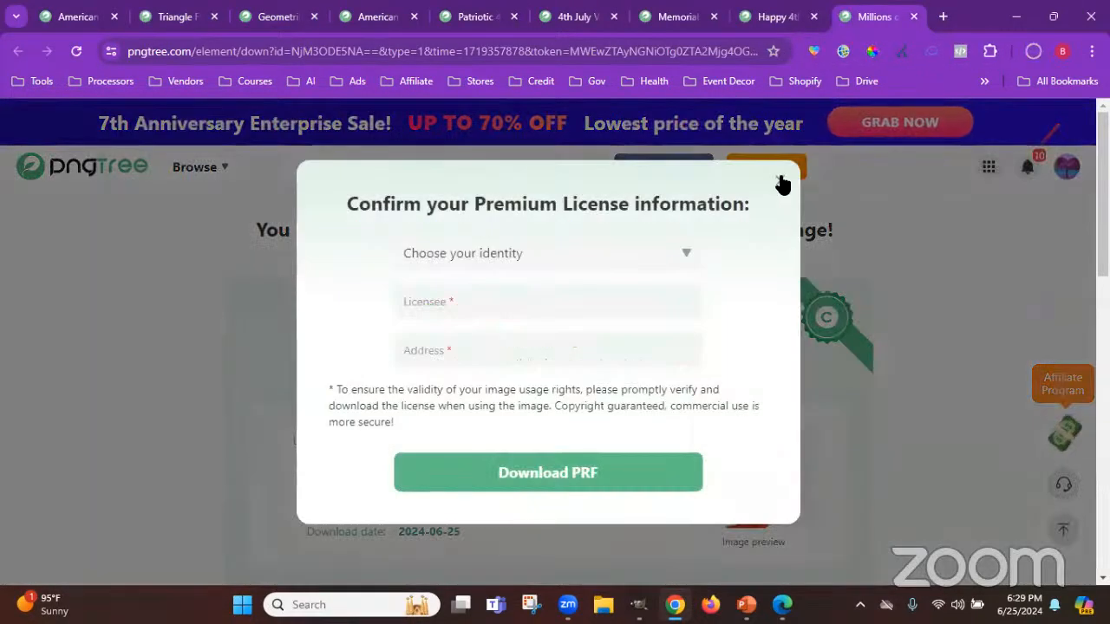
{"action": "left_click", "coordinate": [781, 182]}
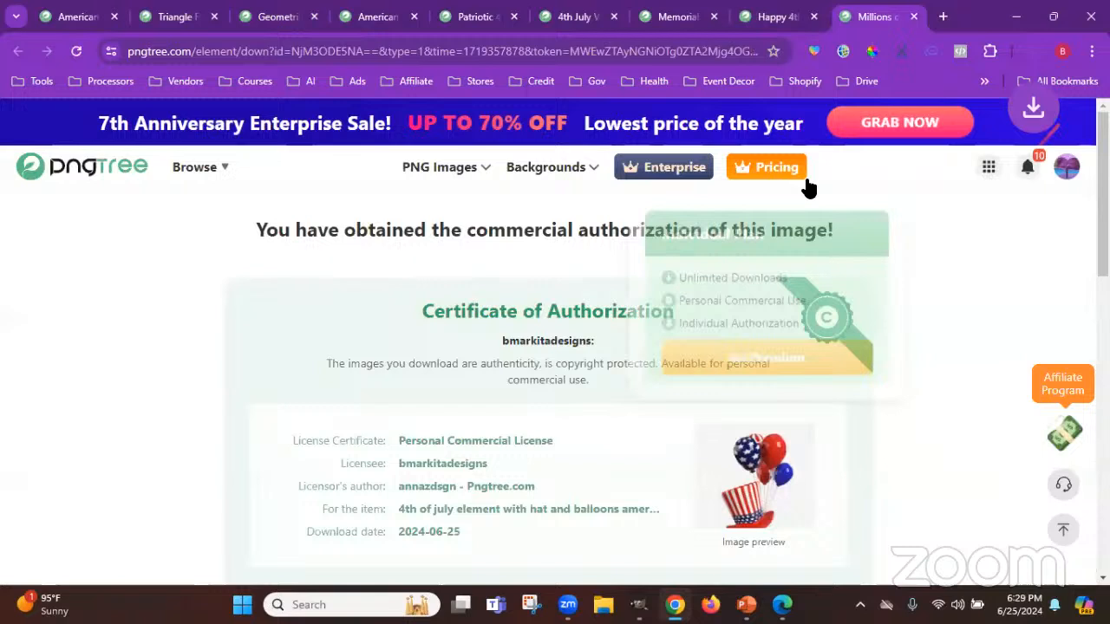
{"action": "left_click", "coordinate": [914, 16]}
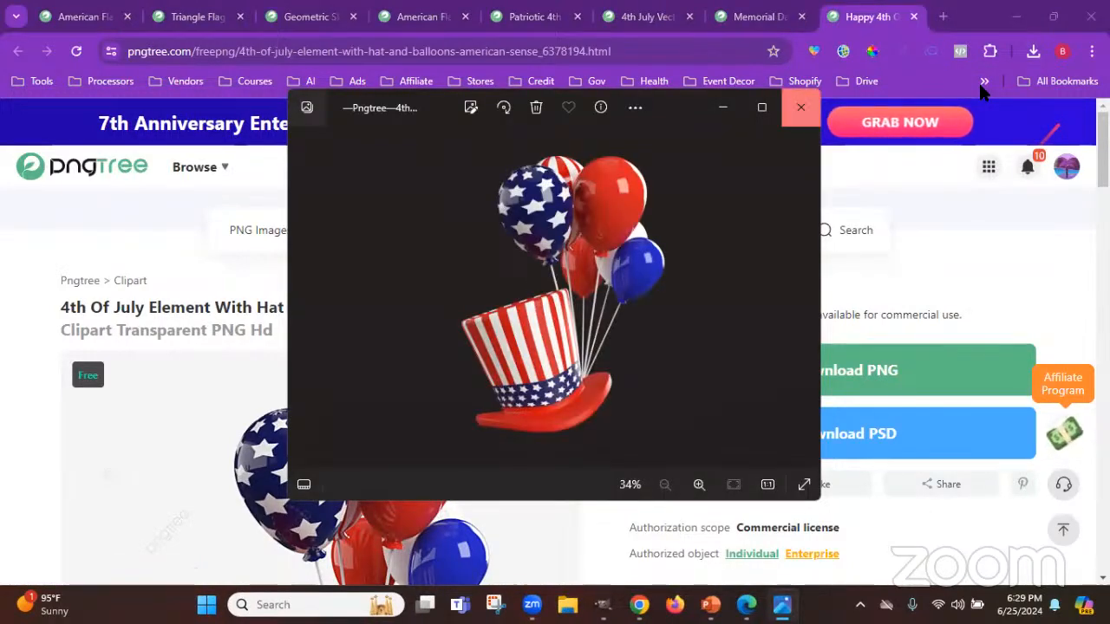
{"action": "left_click", "coordinate": [800, 107]}
{"action": "scroll", "coordinate": [711, 312], "scroll_direction": "down", "scroll_amount": 3}
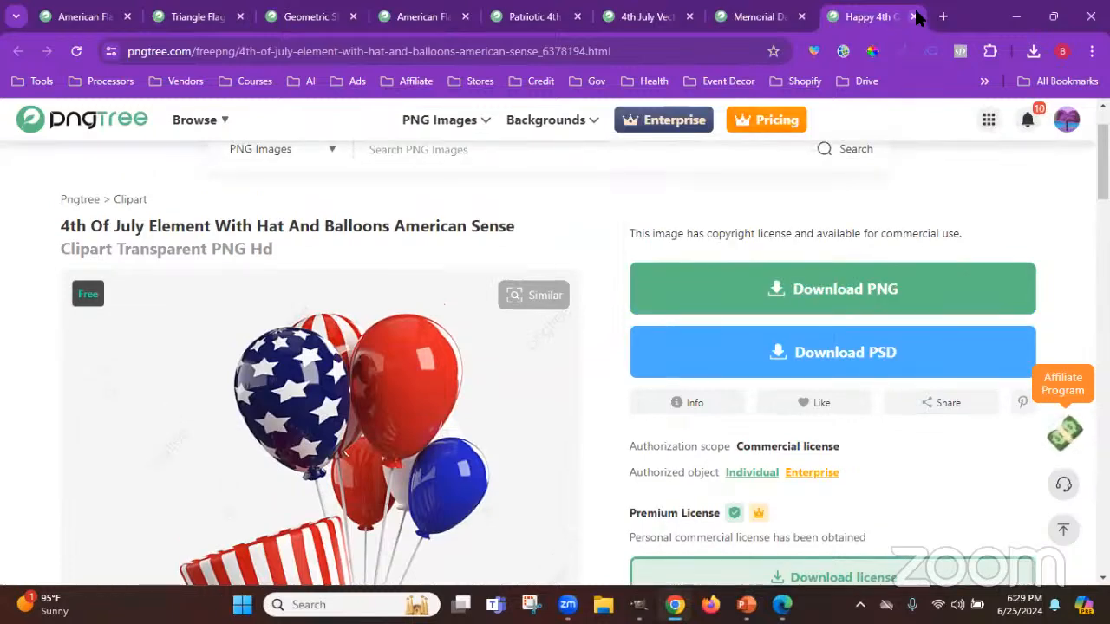
{"action": "left_click", "coordinate": [913, 16]}
Download the waving USA flags Memorial Day template as PNG and close its download and image pages
{"action": "scroll", "coordinate": [998, 217], "scroll_direction": "up", "scroll_amount": 5}
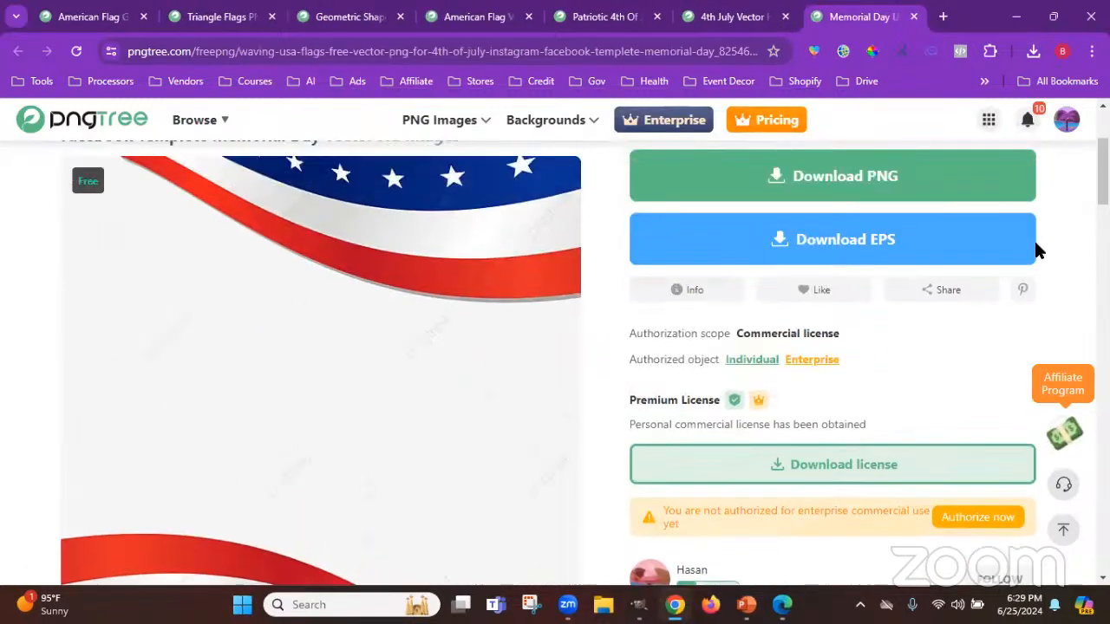
{"action": "left_click", "coordinate": [781, 357]}
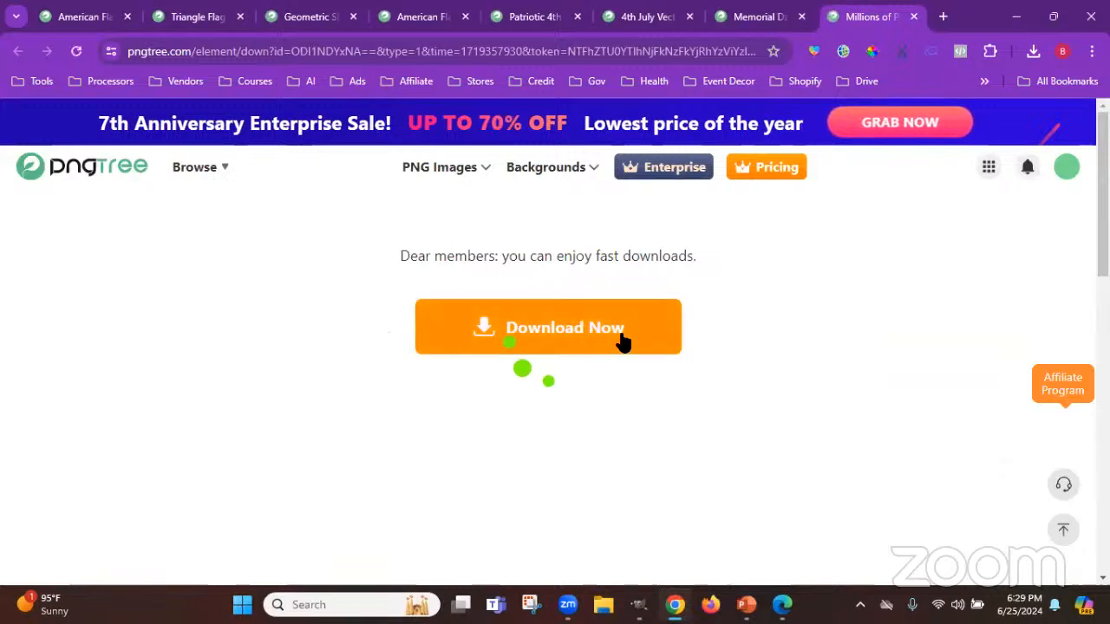
{"action": "left_click", "coordinate": [620, 335]}
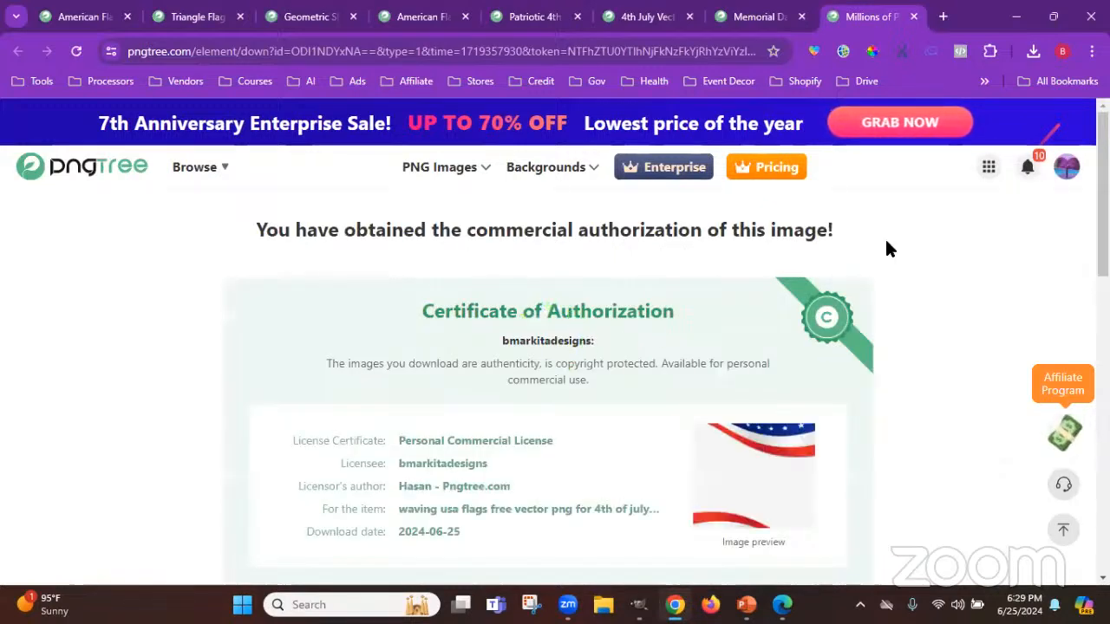
{"action": "left_click", "coordinate": [913, 16]}
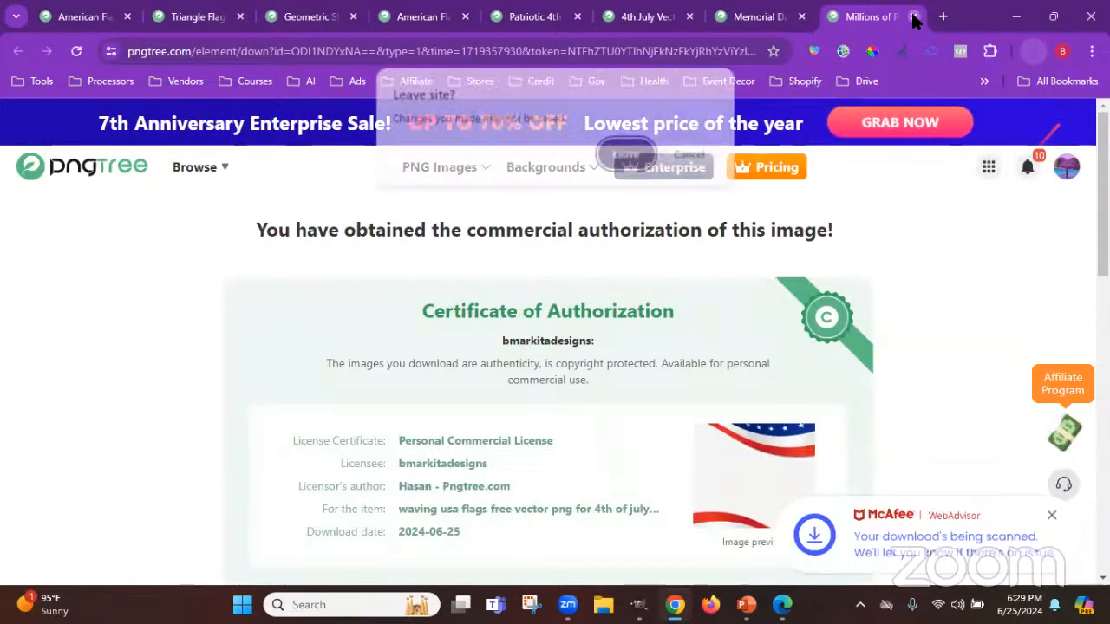
{"action": "left_click", "coordinate": [636, 164]}
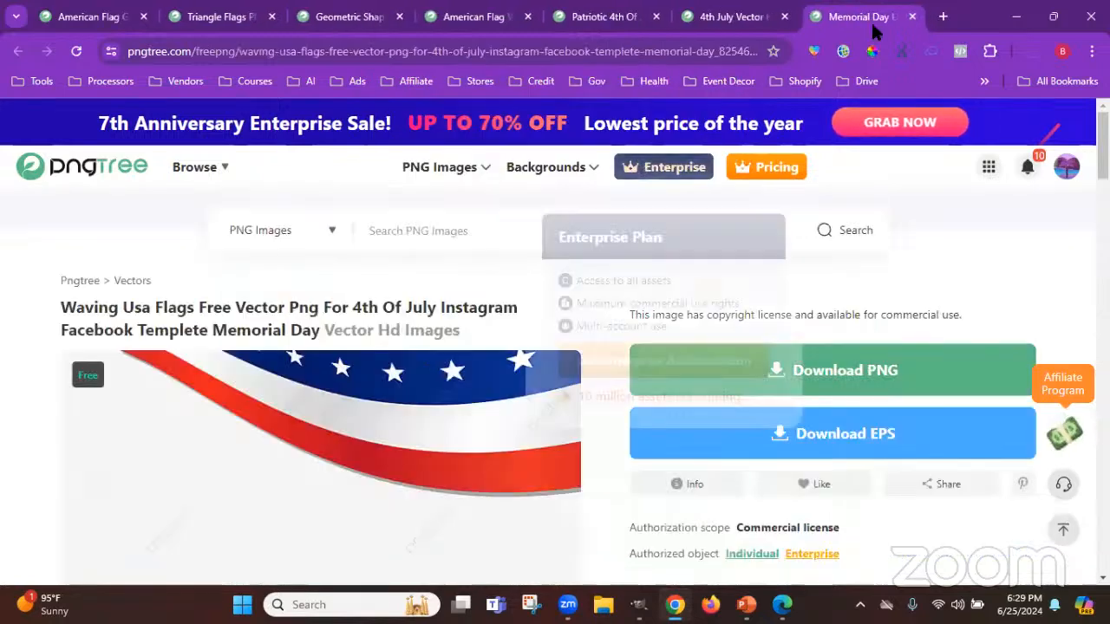
{"action": "left_click", "coordinate": [913, 16]}
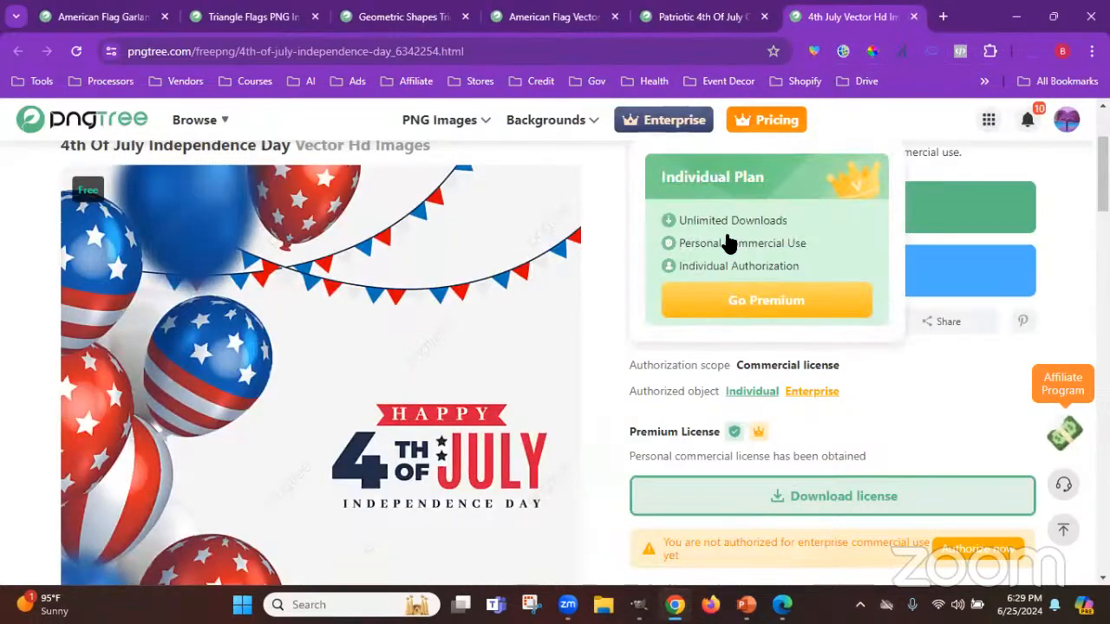
Download the 4th of July Independence Day balloons and bunting image as PNG and close its pages
{"action": "left_click", "coordinate": [973, 206]}
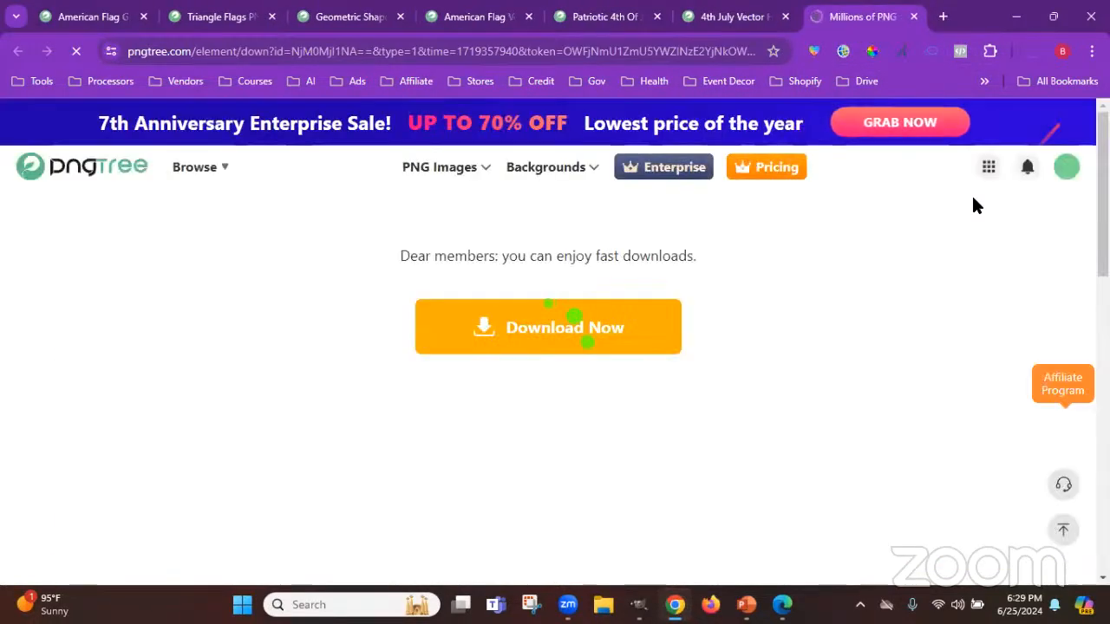
{"action": "left_click", "coordinate": [628, 345]}
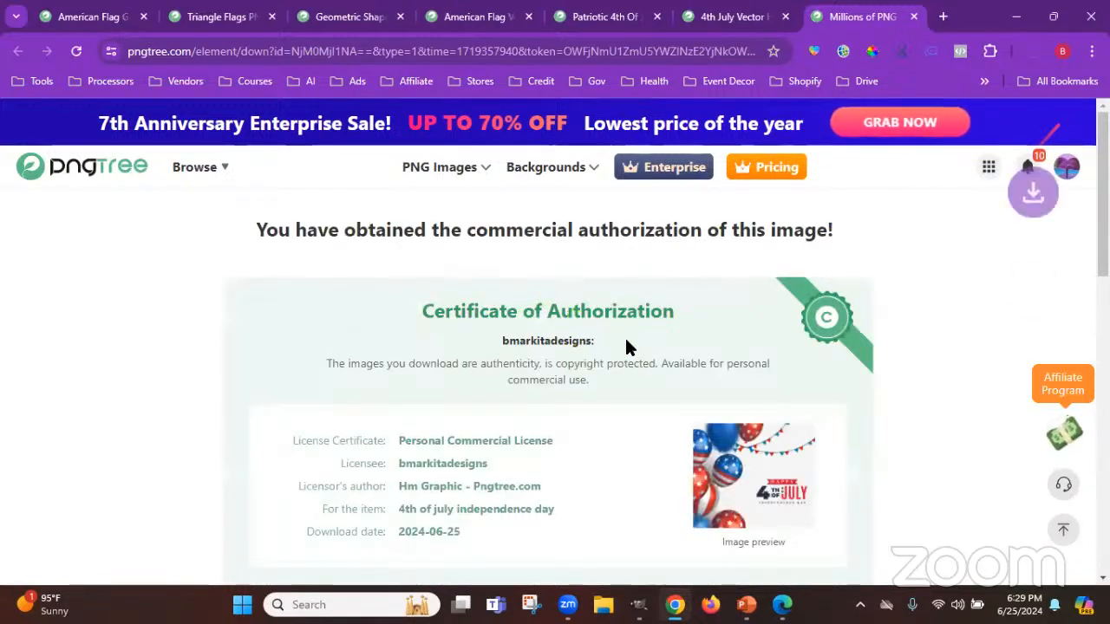
{"action": "left_click", "coordinate": [914, 16]}
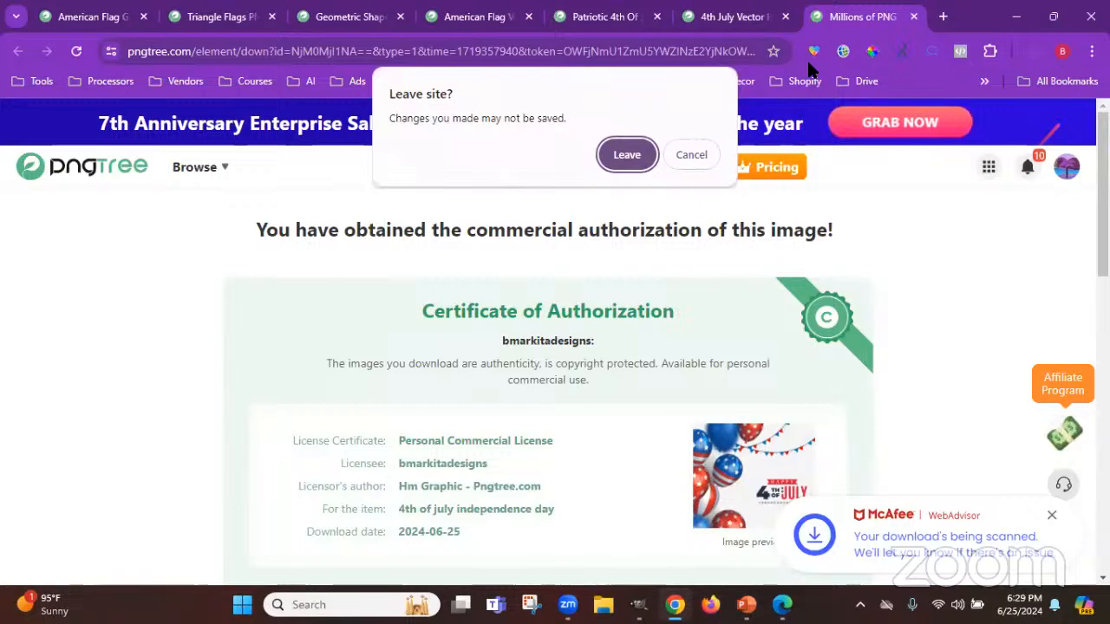
{"action": "left_click", "coordinate": [914, 16]}
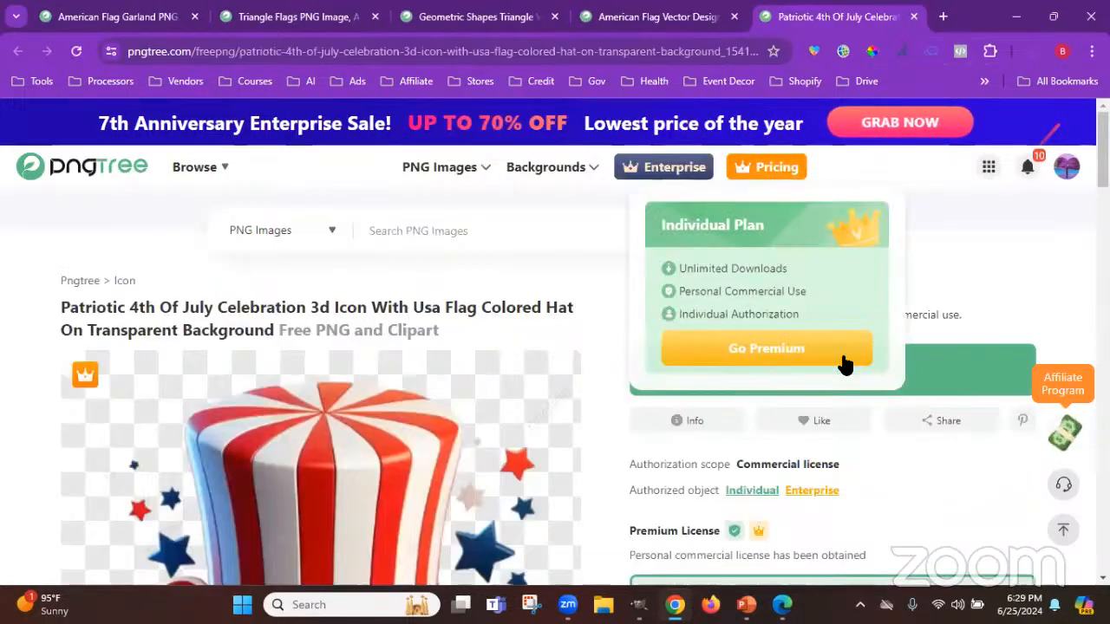
Download the patriotic 4th of July 3D icon with the USA flag colored hat and close its pages
{"action": "left_click", "coordinate": [952, 348]}
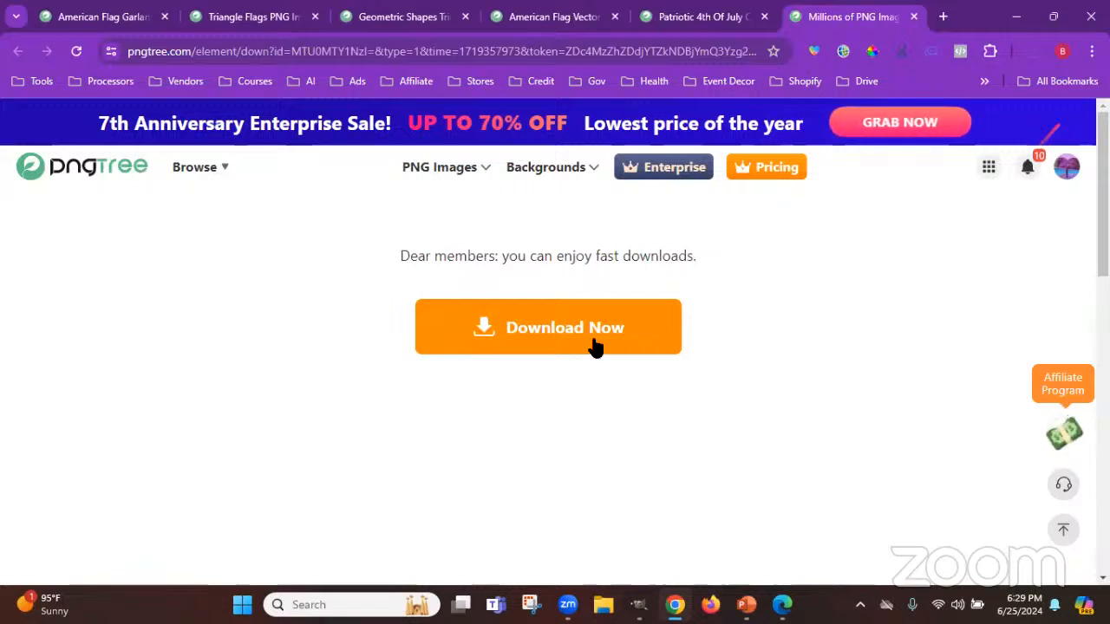
{"action": "left_click", "coordinate": [595, 345]}
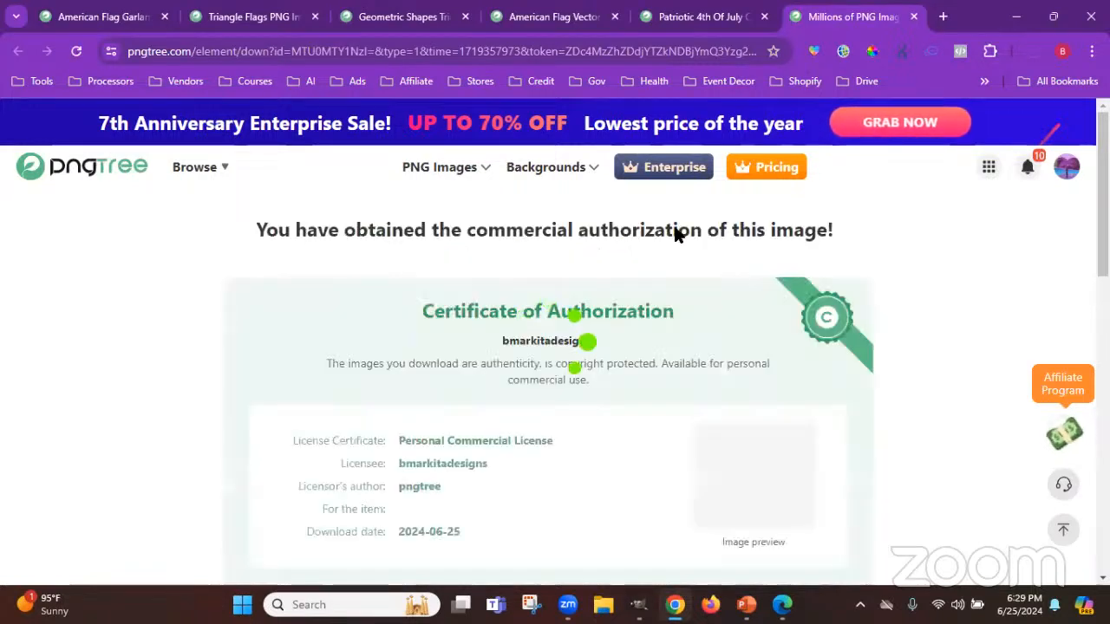
{"action": "left_click", "coordinate": [912, 13]}
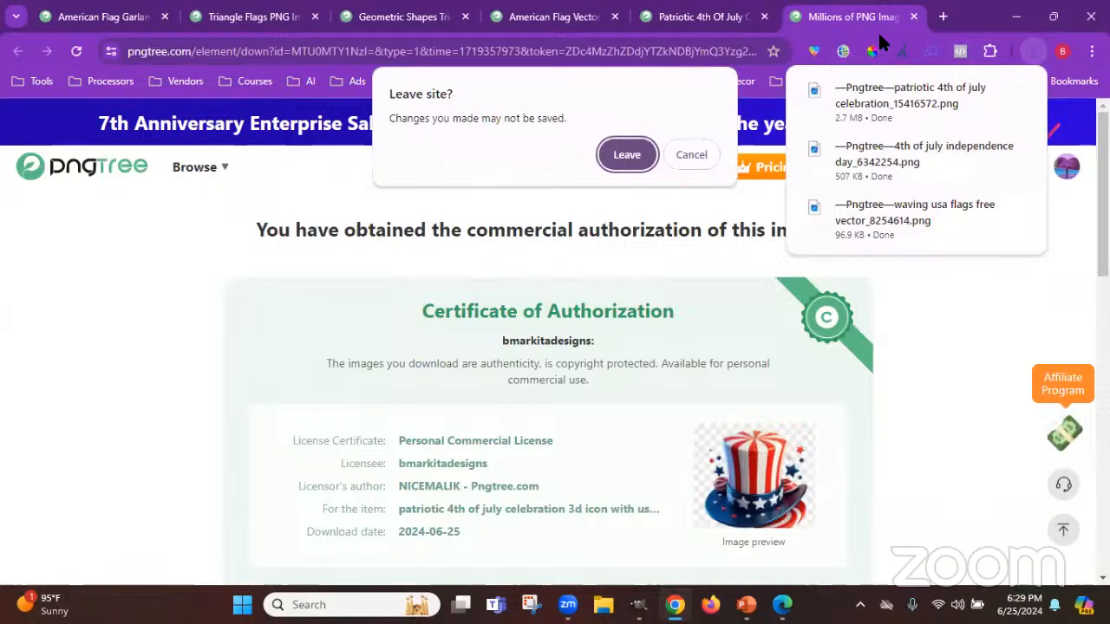
{"action": "left_click", "coordinate": [907, 17]}
{"action": "left_click", "coordinate": [769, 16]}
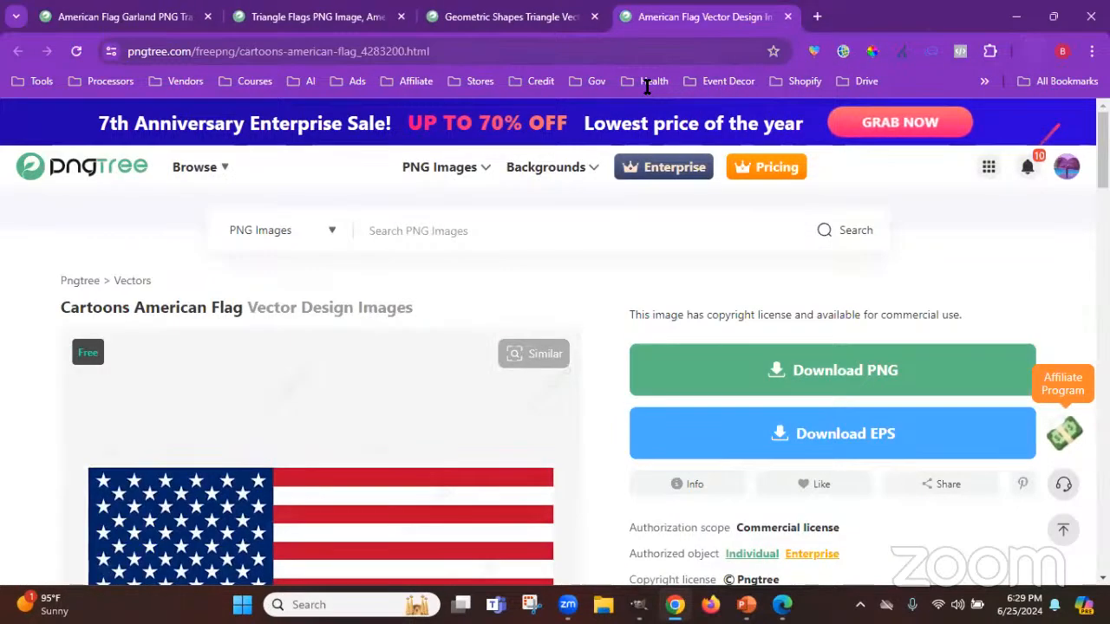
Download the Cartoons American Flag image as PNG and close its download and image pages
{"action": "scroll", "coordinate": [867, 315], "scroll_direction": "down", "scroll_amount": 1}
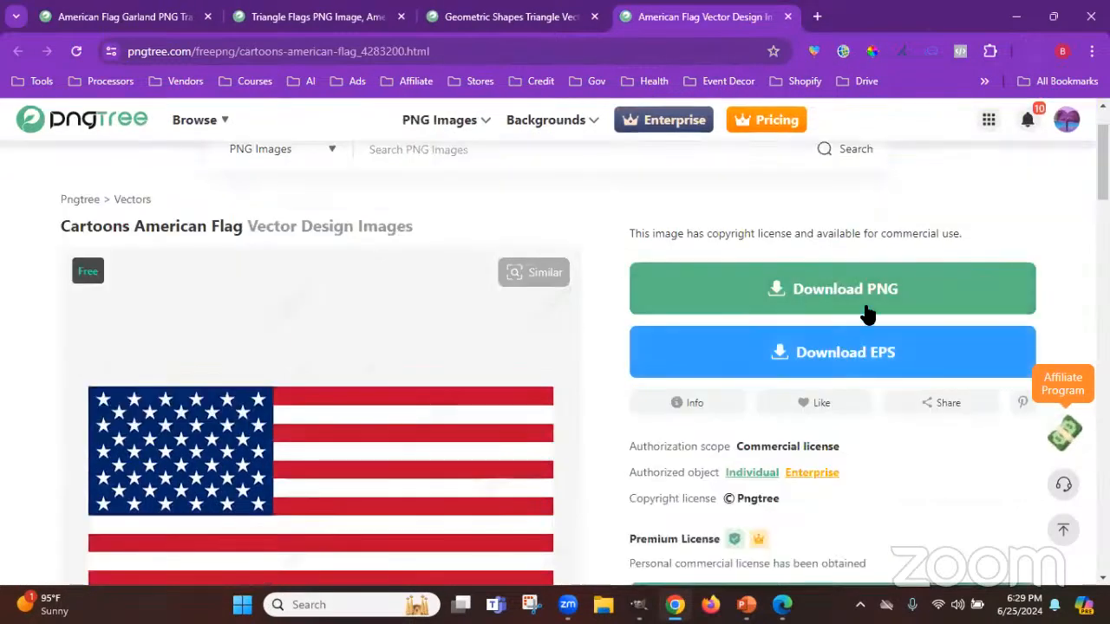
{"action": "left_click", "coordinate": [972, 282]}
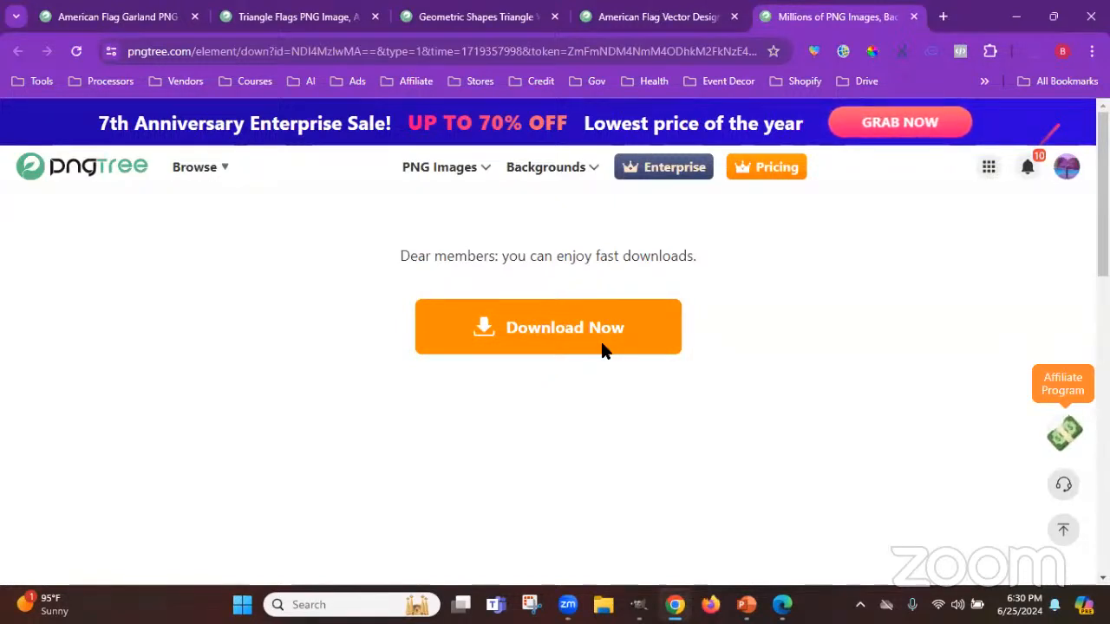
{"action": "left_click", "coordinate": [604, 347]}
{"action": "left_click", "coordinate": [914, 17]}
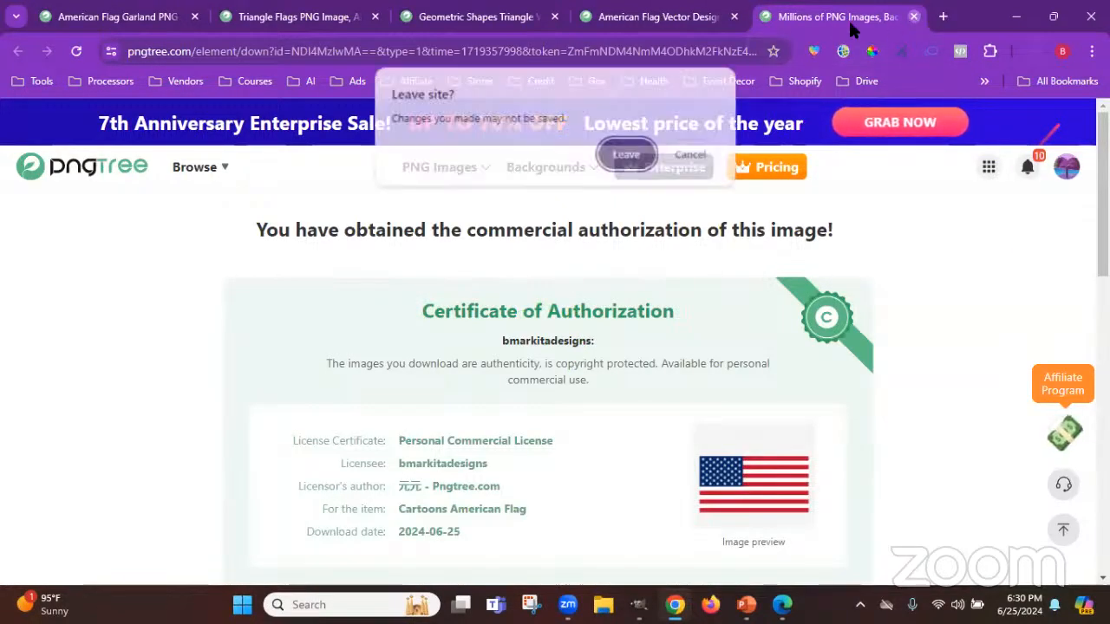
{"action": "left_click", "coordinate": [636, 167]}
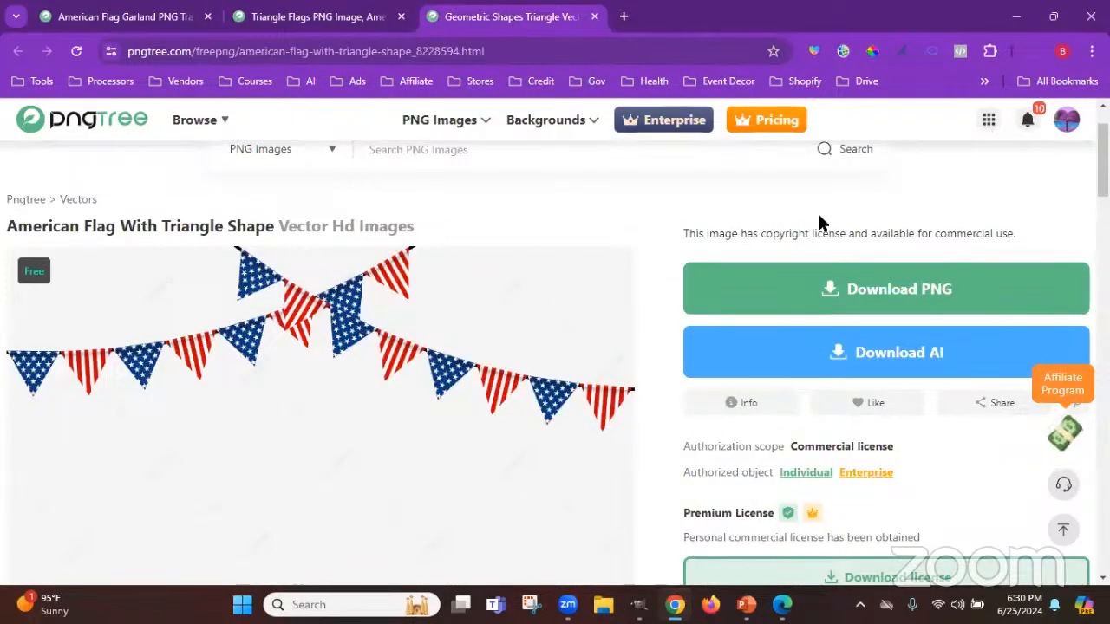
Download the American Flag With Triangle Shape image as PNG and close its download, image and related Triangle Flags pages
{"action": "left_click", "coordinate": [941, 288]}
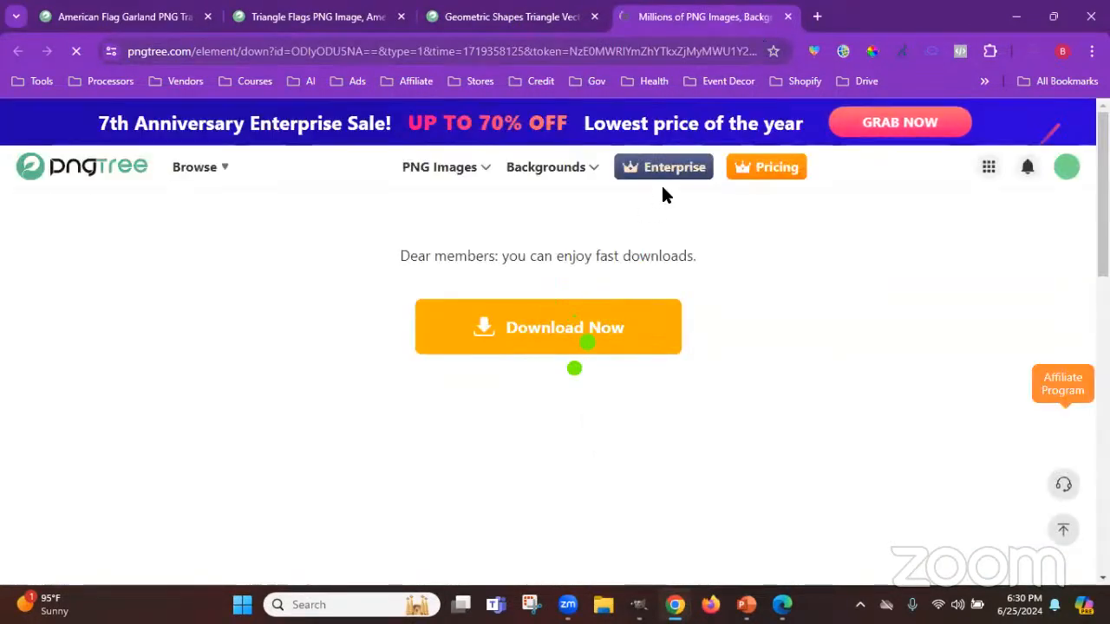
{"action": "left_click", "coordinate": [570, 334]}
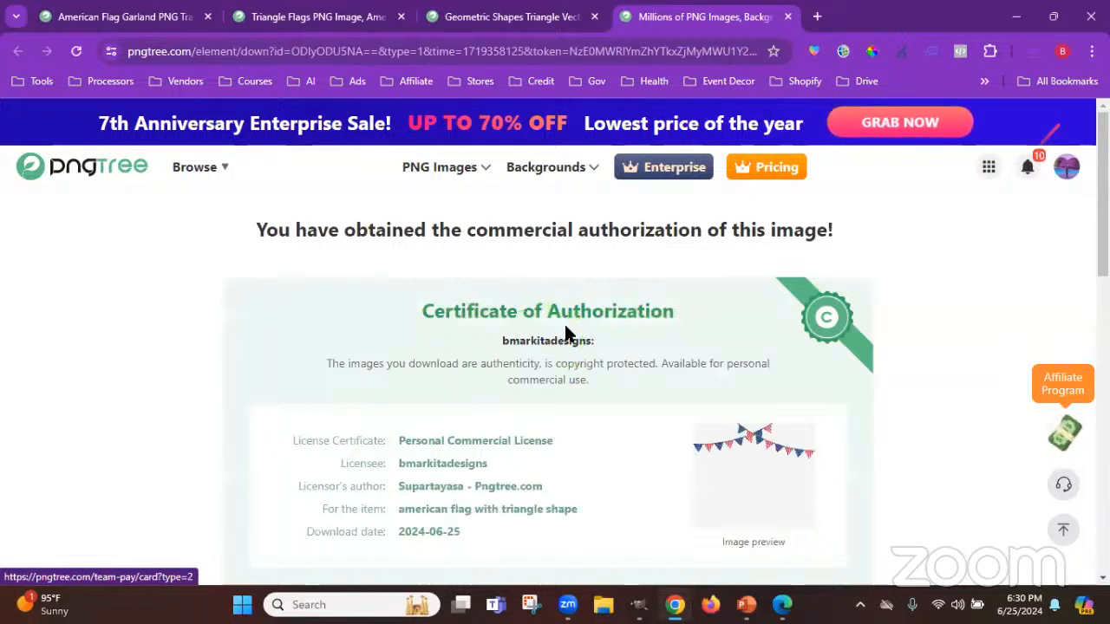
{"action": "left_click", "coordinate": [785, 18]}
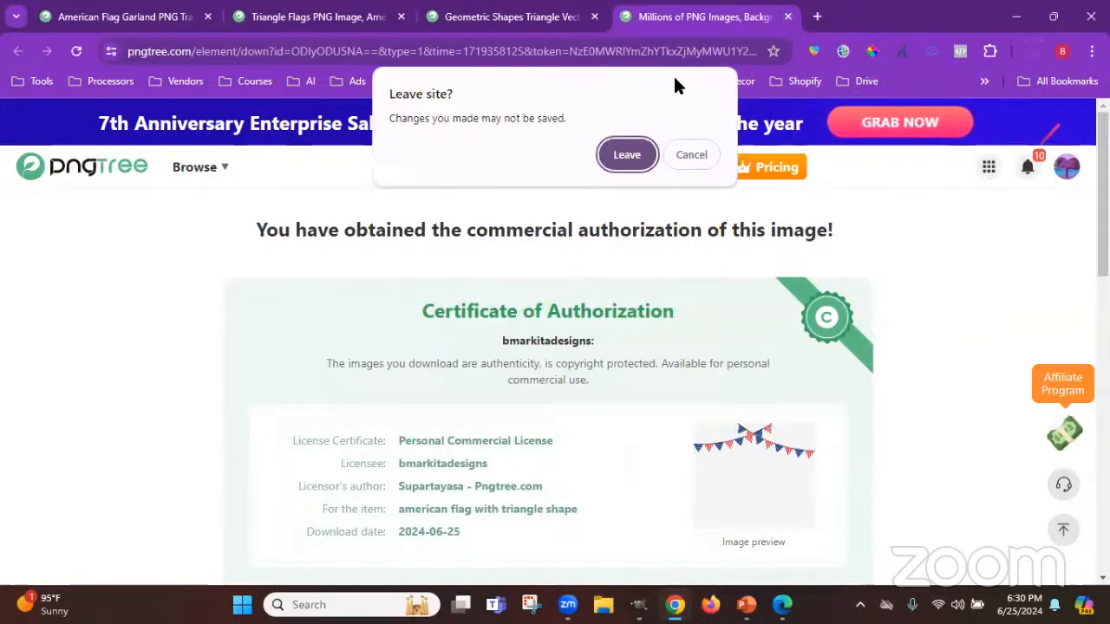
{"action": "left_click", "coordinate": [627, 155]}
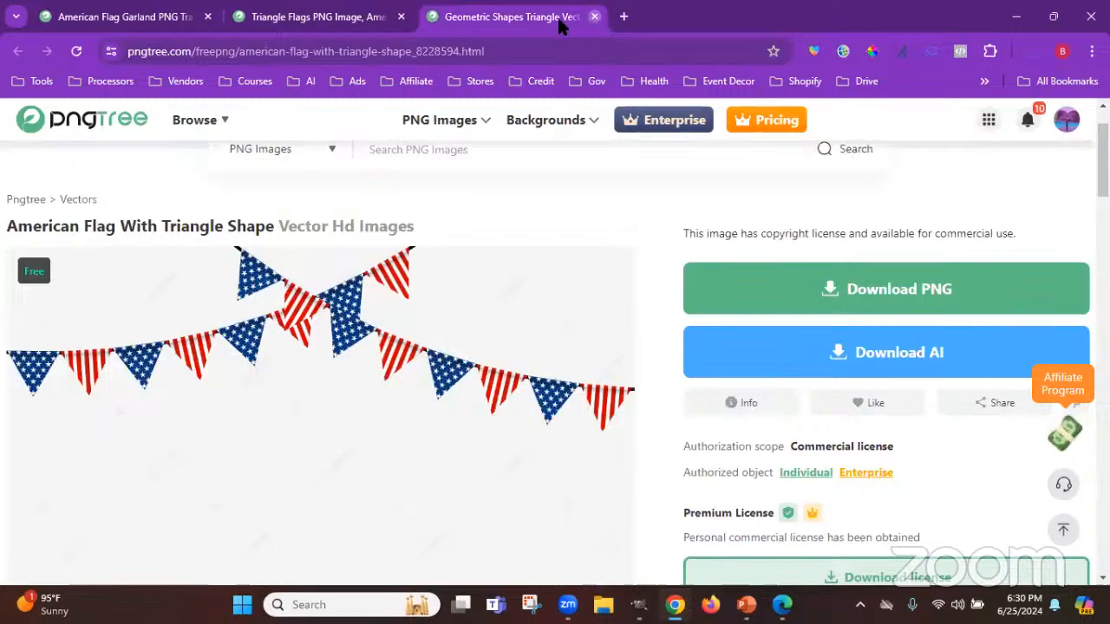
{"action": "left_click", "coordinate": [594, 17]}
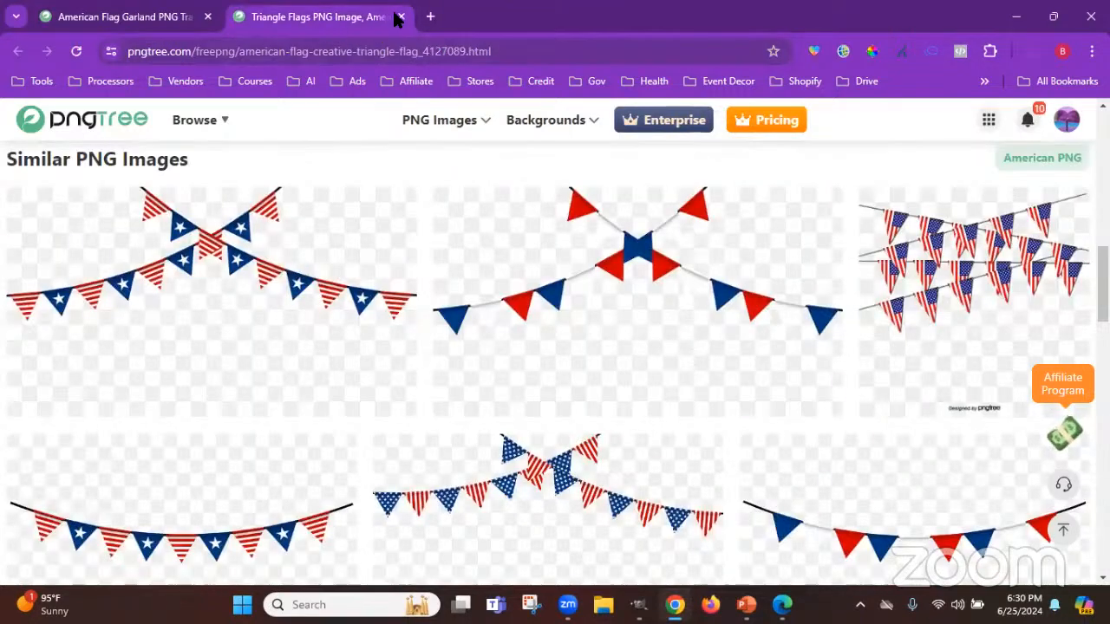
{"action": "left_click", "coordinate": [400, 16]}
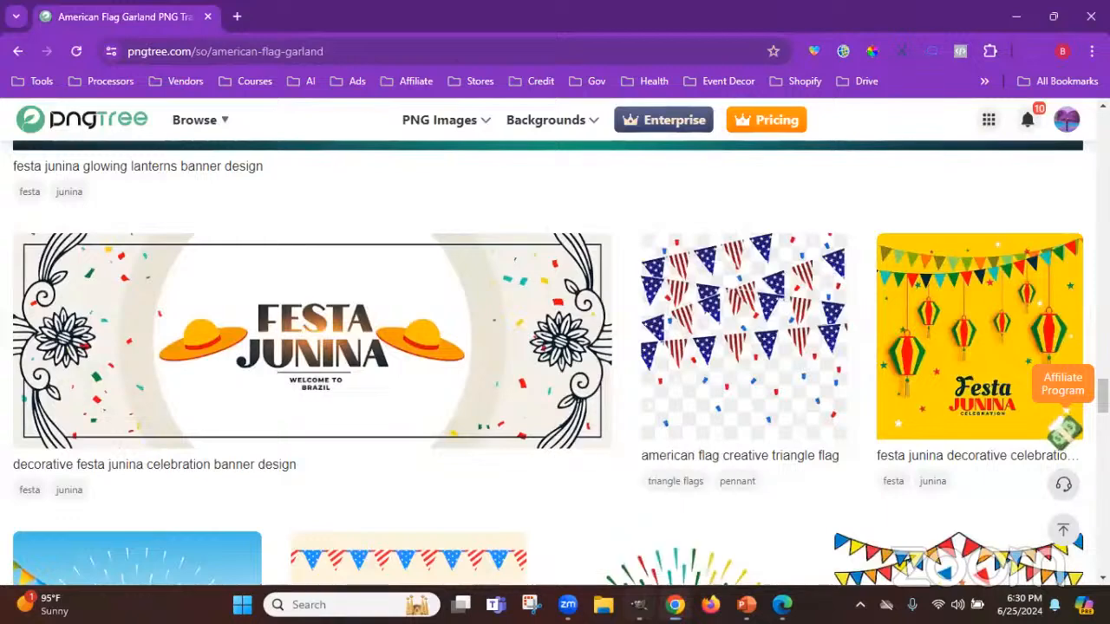
Switch to GIMP and browse to the Downloads folder for opening images as layers, with the newest files listed first
{"action": "left_click", "coordinate": [638, 605]}
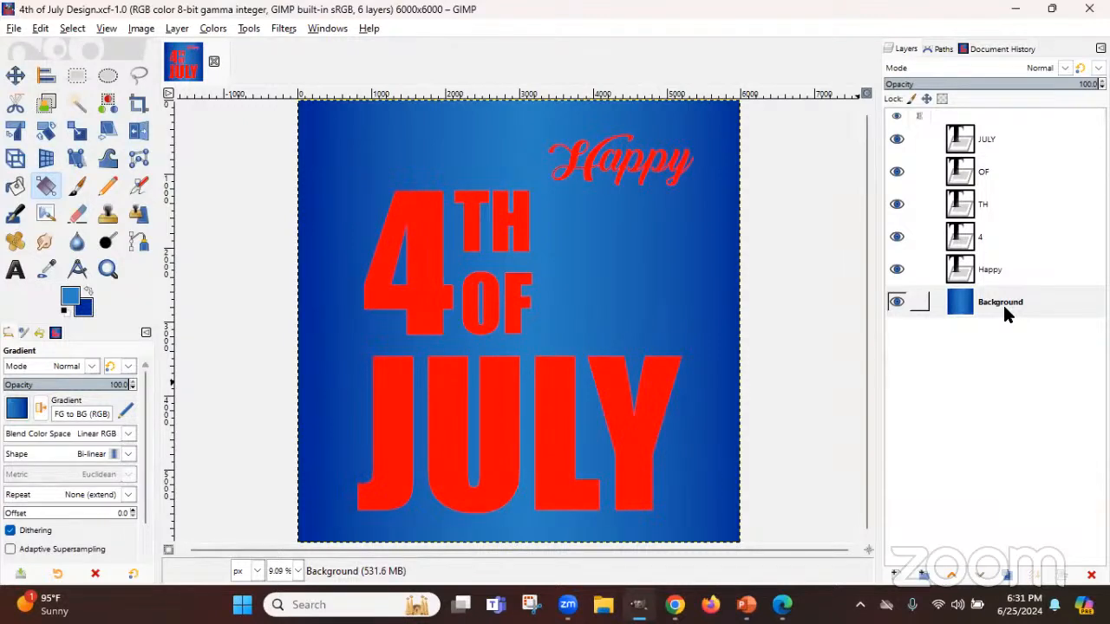
{"action": "left_click", "coordinate": [14, 30]}
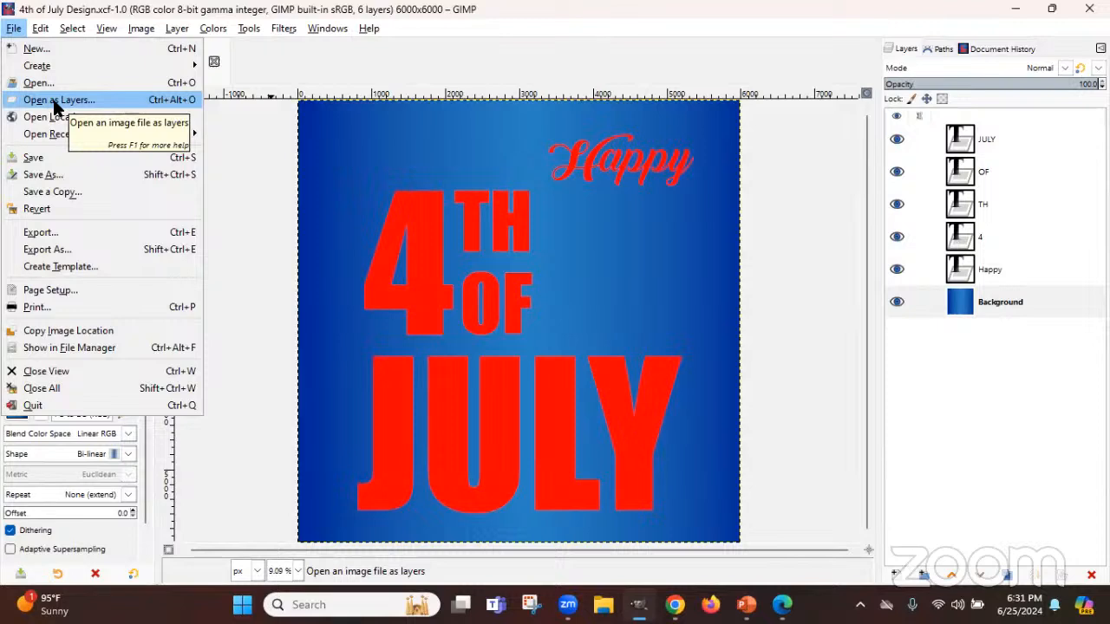
{"action": "left_click", "coordinate": [53, 101]}
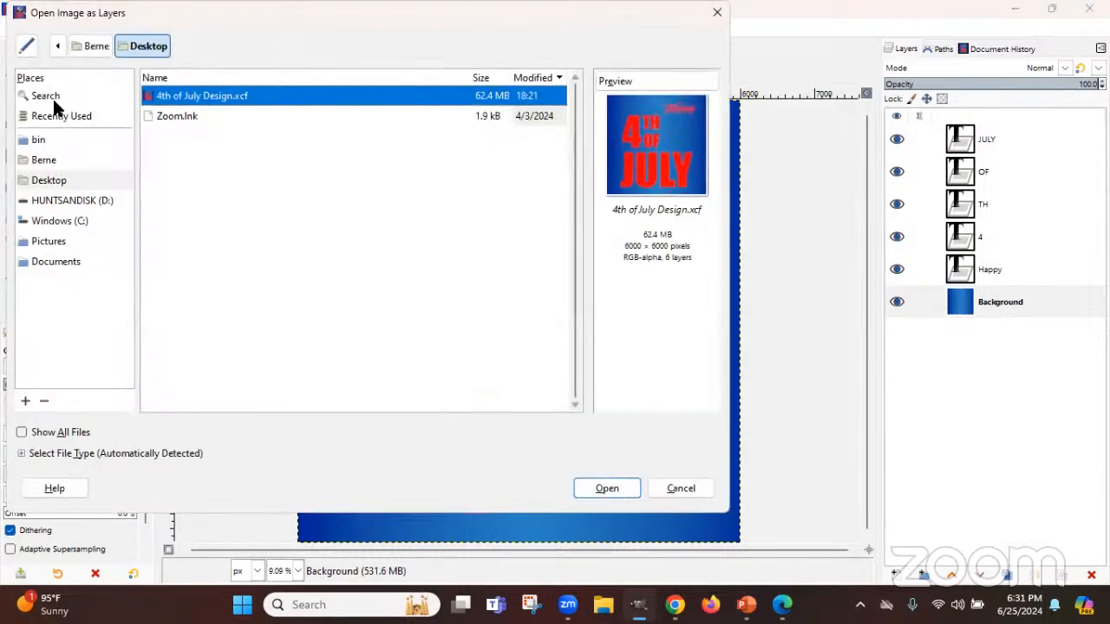
{"action": "left_click", "coordinate": [40, 159]}
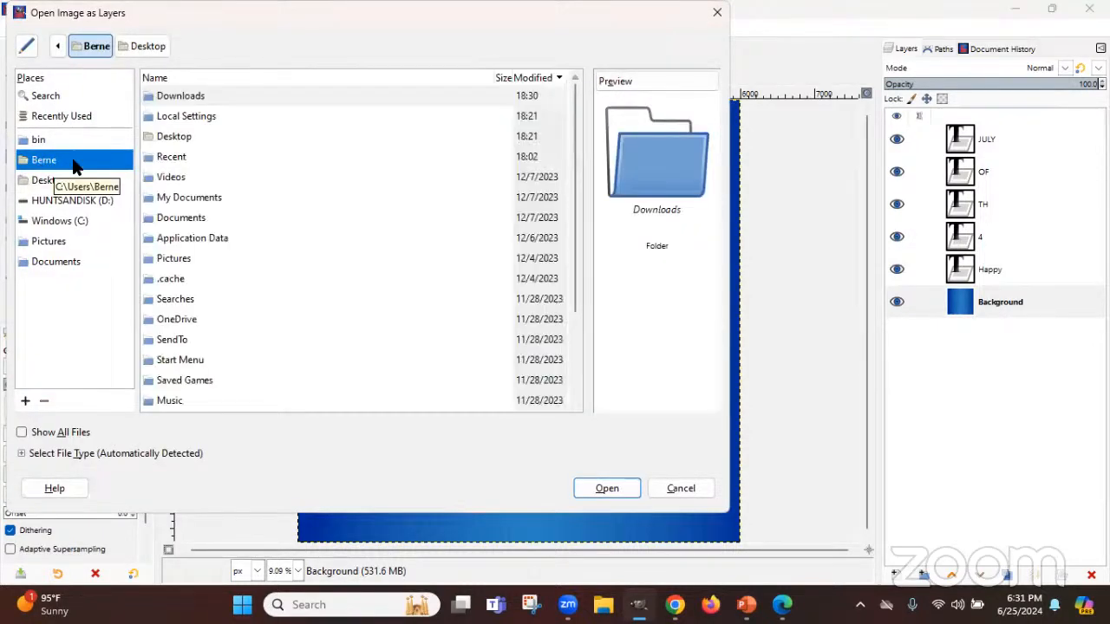
{"action": "key", "text": "Return"}
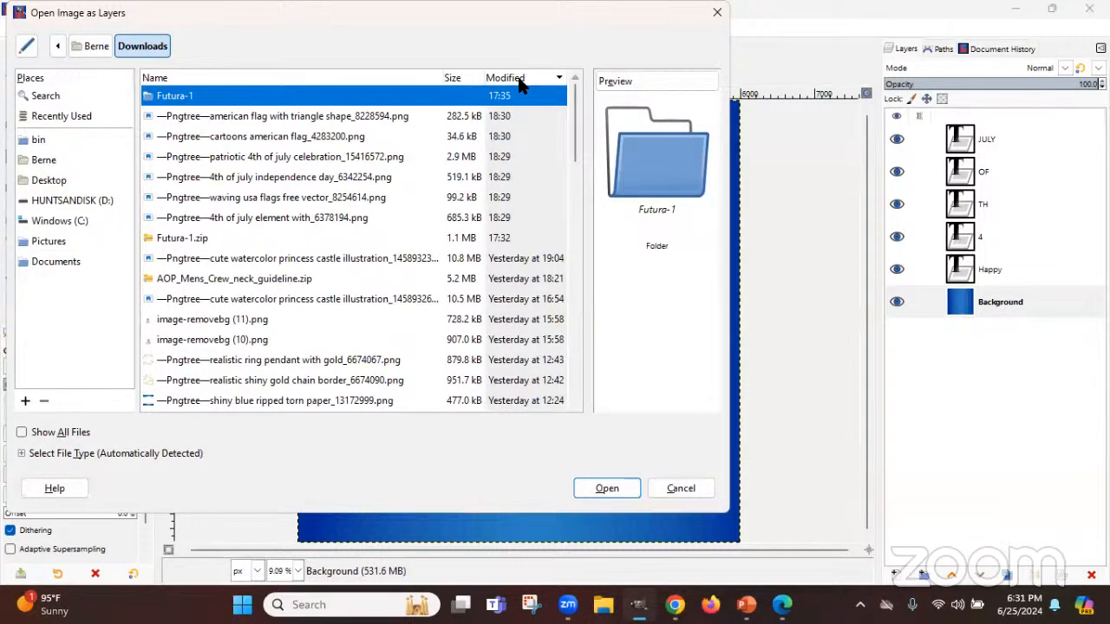
{"action": "left_click", "coordinate": [520, 79]}
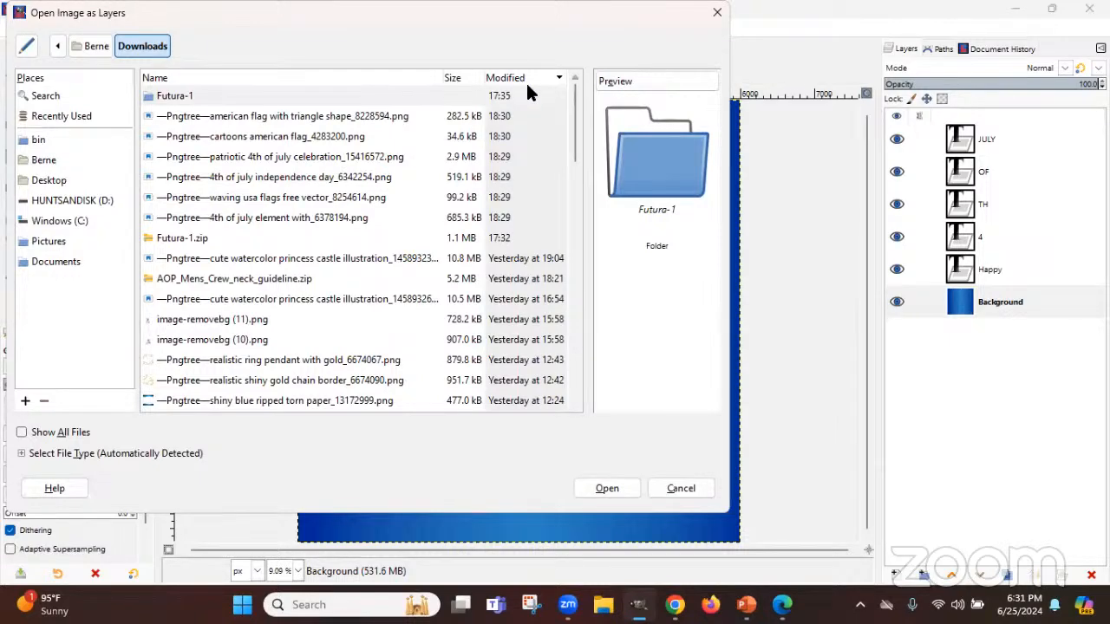
{"action": "scroll", "coordinate": [578, 130], "scroll_direction": "down", "scroll_amount": 2}
{"action": "scroll", "coordinate": [577, 130], "scroll_direction": "up", "scroll_amount": 2}
{"action": "left_click", "coordinate": [514, 76]}
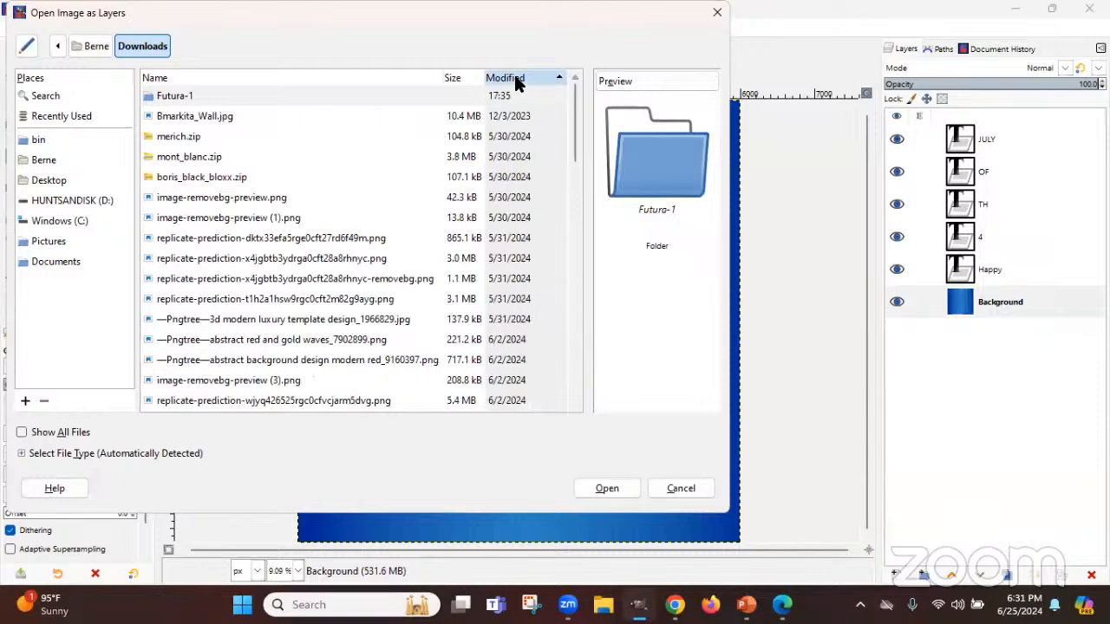
{"action": "left_click", "coordinate": [514, 77]}
Open the six newest Pngtree PNGs as layers, from american flag with triangle shape_8228594 through 4th of july element with_6378194
{"action": "left_click", "coordinate": [228, 117]}
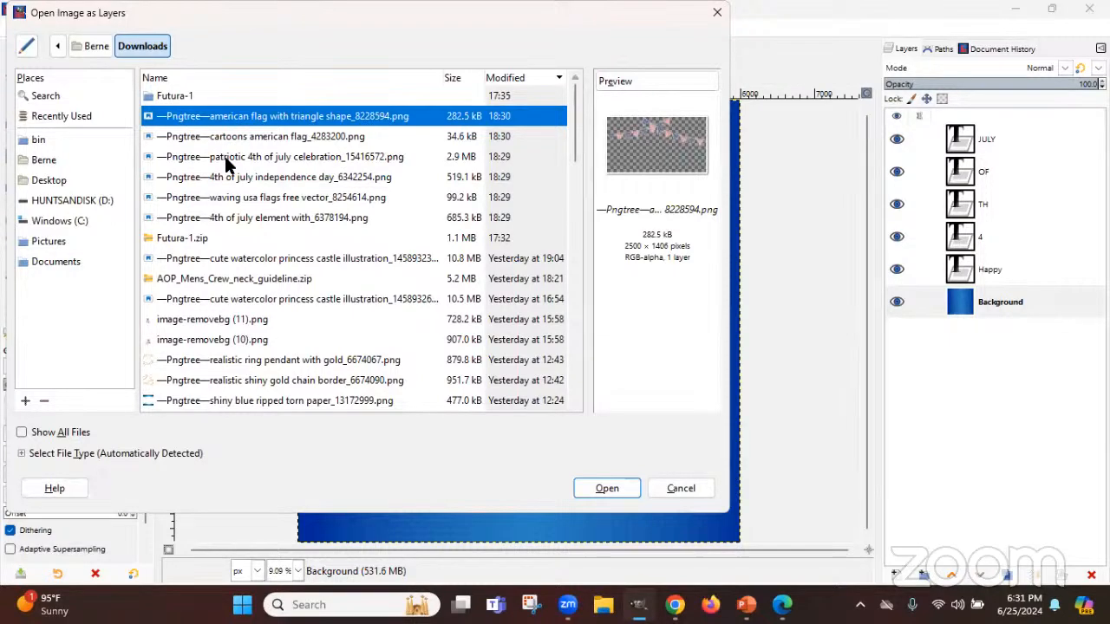
{"action": "key", "text": "shift+Down"}
{"action": "key", "text": "shift+Down"}
{"action": "key", "text": "shift+Down"}
{"action": "key", "text": "shift+Down"}
{"action": "key", "text": "shift+Down"}
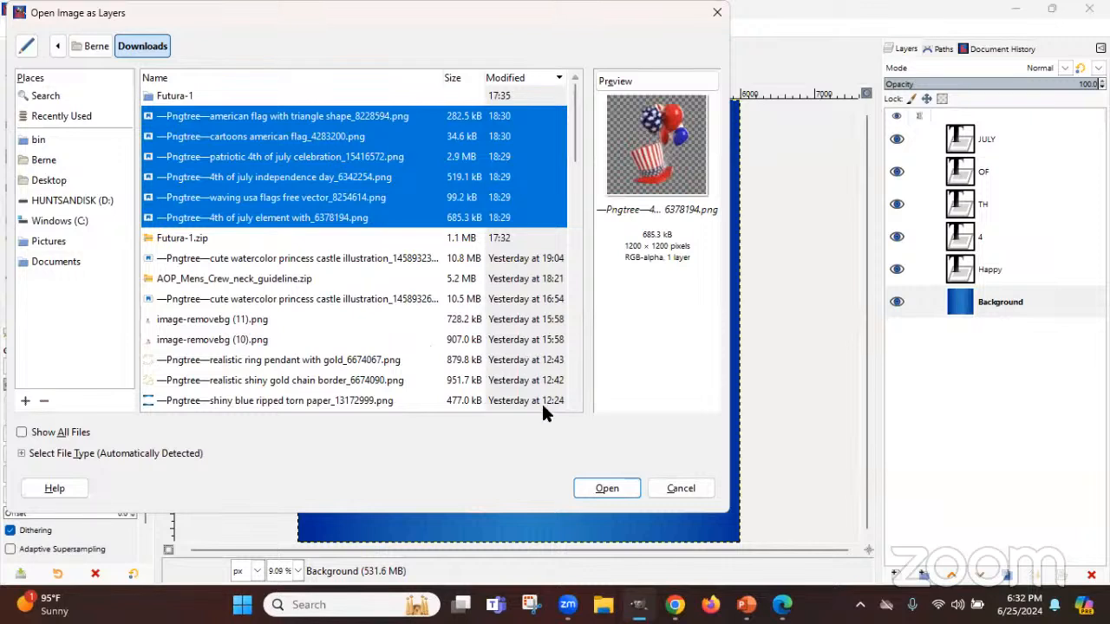
{"action": "left_click", "coordinate": [621, 492]}
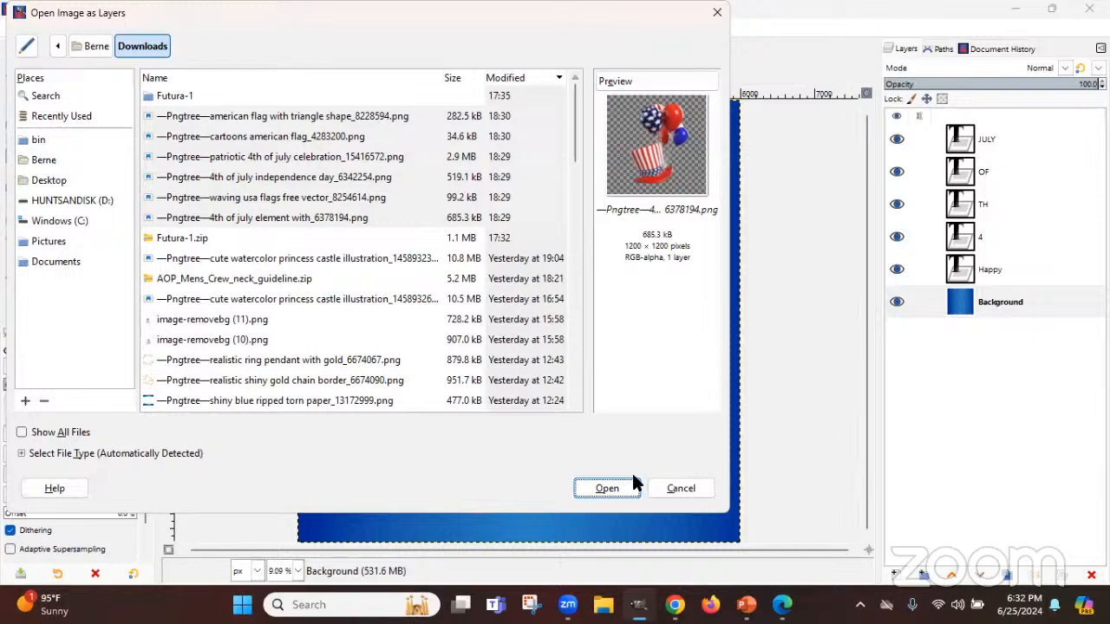
{"action": "left_click", "coordinate": [624, 493]}
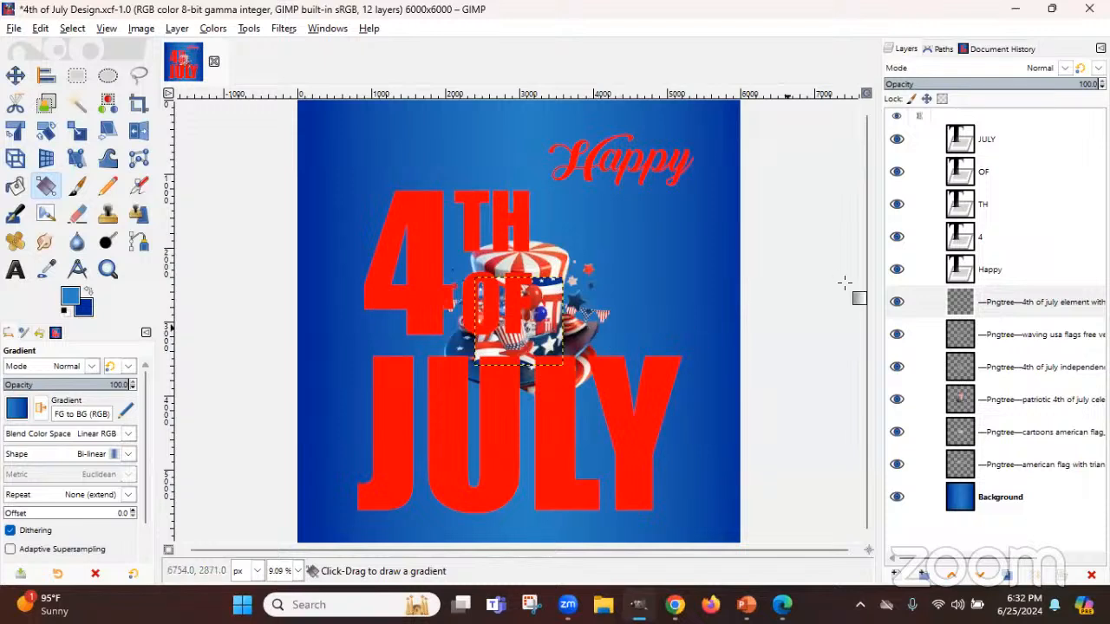
Select the "4th of july element with" hat-and-balloons layer and start the Scale transform on it
{"action": "left_click", "coordinate": [997, 311]}
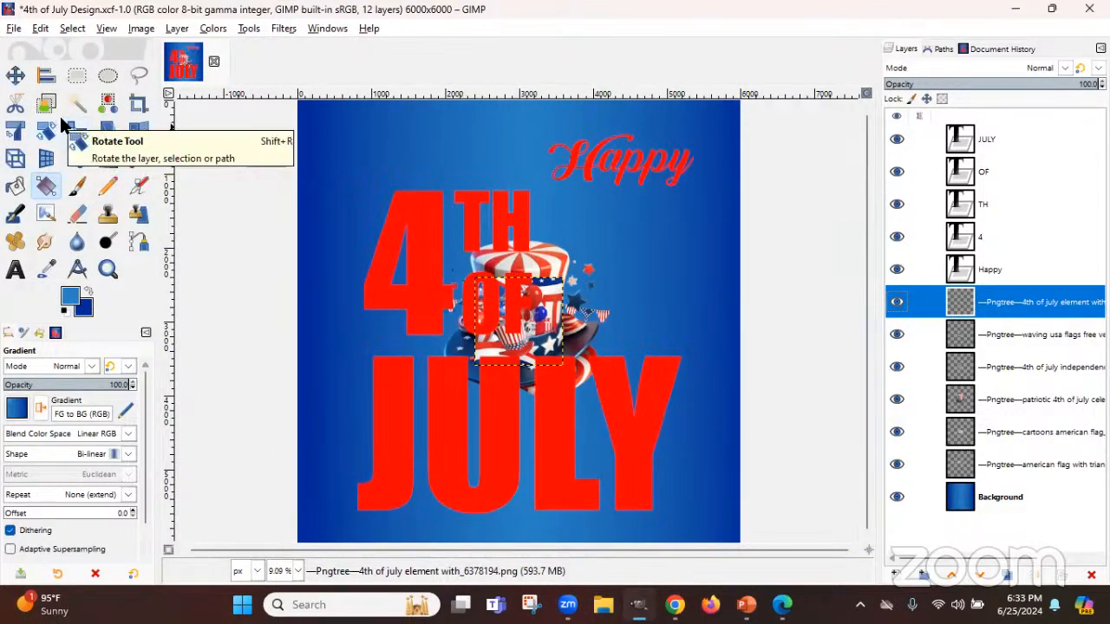
{"action": "left_click", "coordinate": [80, 134]}
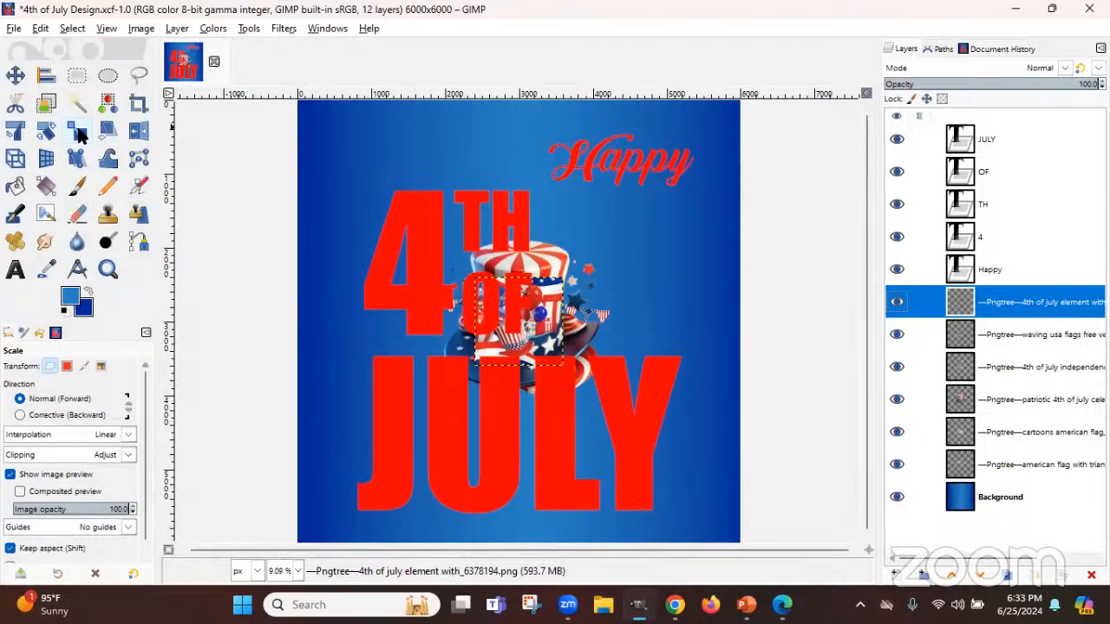
{"action": "left_click", "coordinate": [550, 338]}
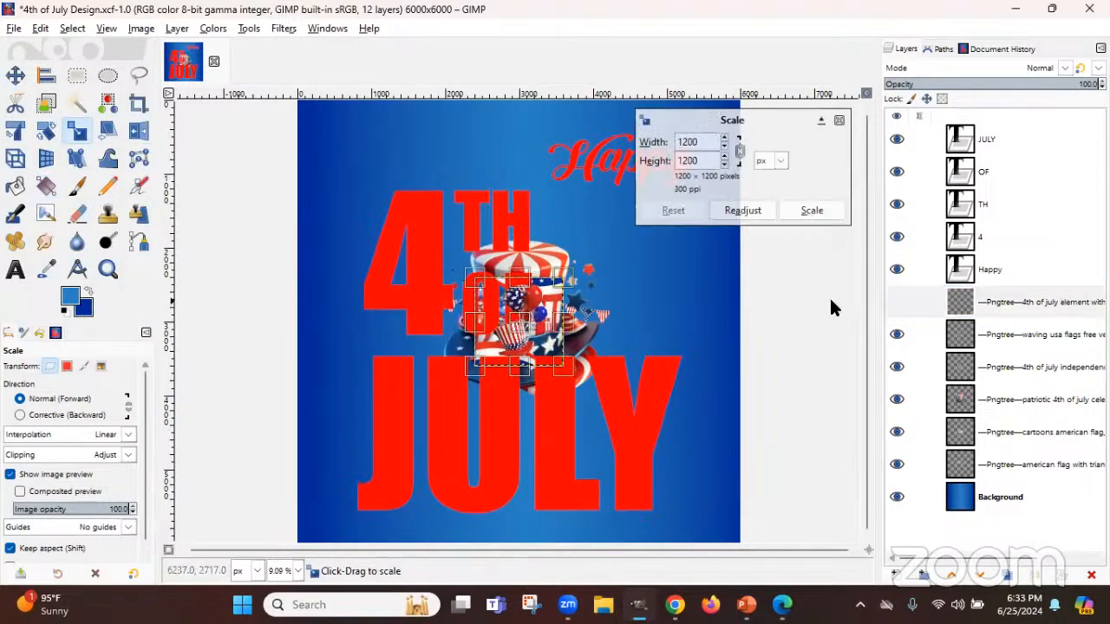
Try enlarging the hat-and-balloons layer to 4500 × 4500 px and stretching it to 4676 px wide with unlinked proportions, then reset the scaling
{"action": "left_click_drag", "start_coordinate": [604, 304], "coordinate": [653, 165]}
{"action": "left_click_drag", "start_coordinate": [476, 366], "coordinate": [337, 505]}
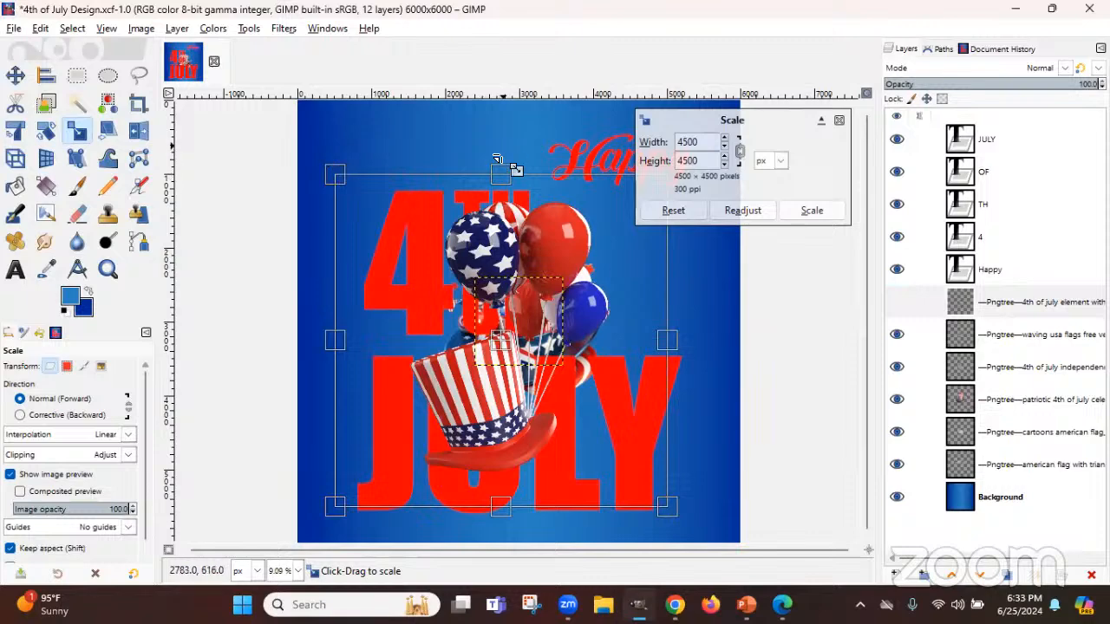
{"action": "left_click", "coordinate": [739, 152]}
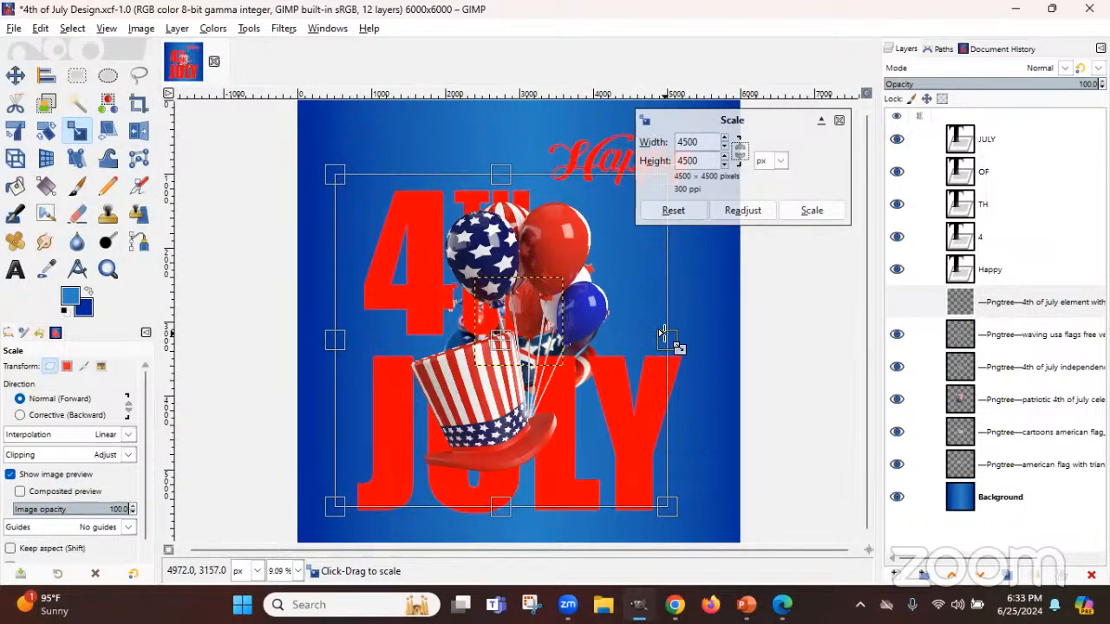
{"action": "left_click_drag", "start_coordinate": [662, 335], "coordinate": [696, 340]}
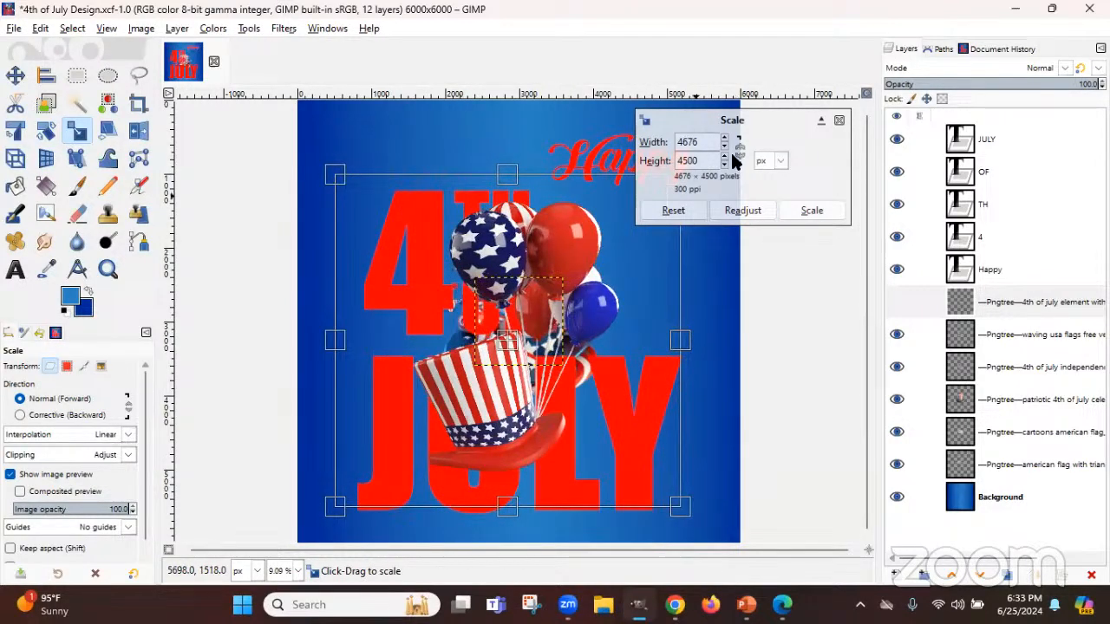
{"action": "left_click", "coordinate": [687, 211]}
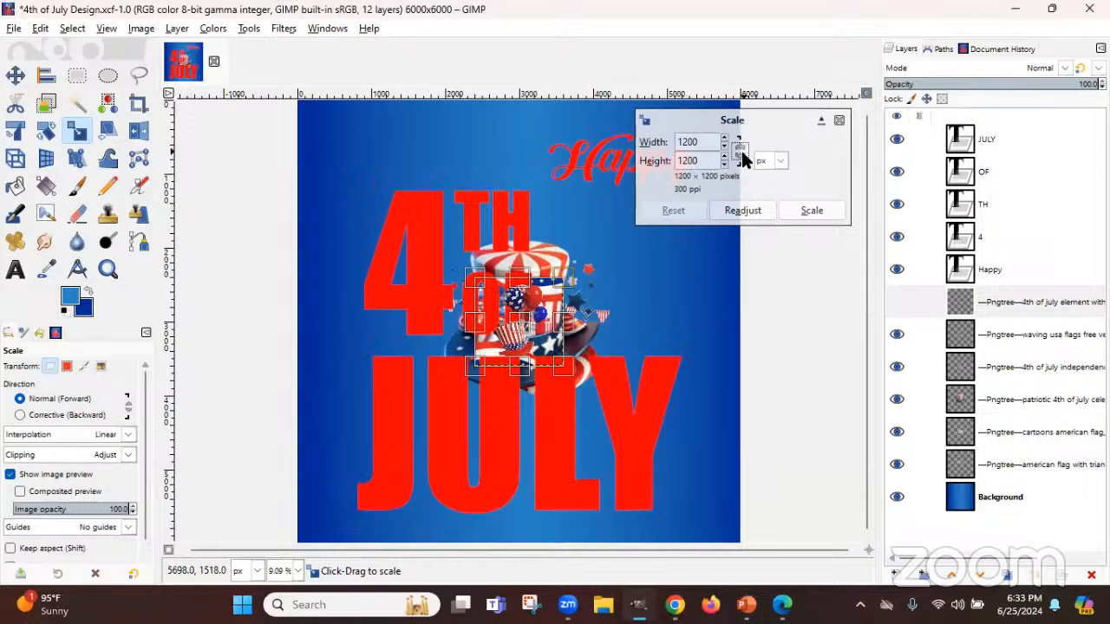
{"action": "left_click", "coordinate": [740, 154]}
Enlarge the hat-and-balloons layer proportionally so it spans the lower middle of the design, and apply the scaling
{"action": "left_click_drag", "start_coordinate": [594, 322], "coordinate": [717, 325]}
{"action": "left_click_drag", "start_coordinate": [475, 325], "coordinate": [337, 332]}
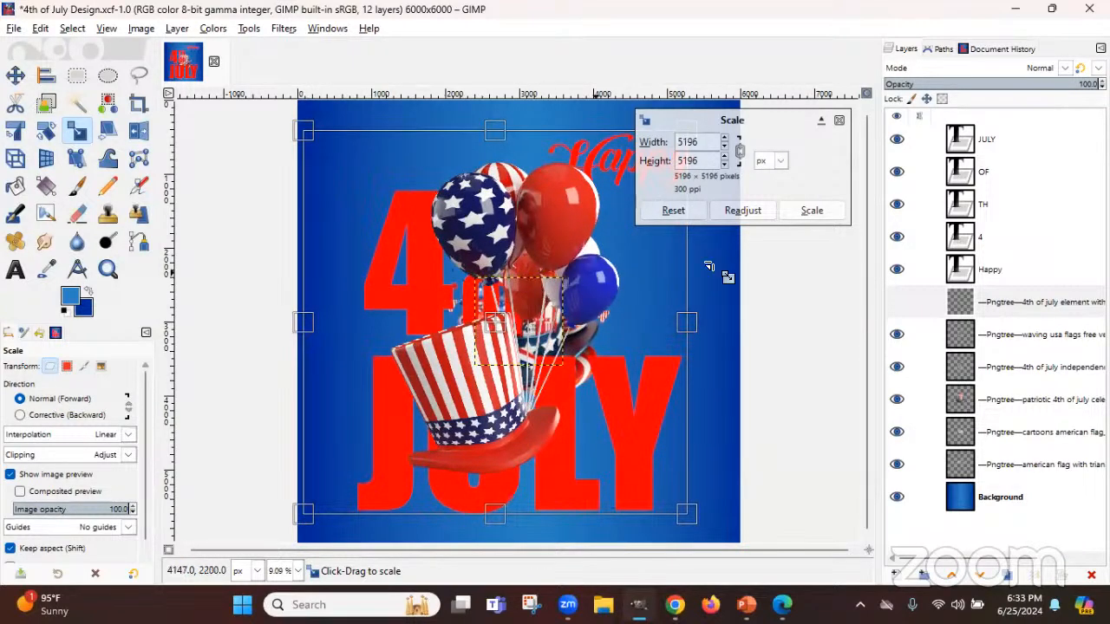
{"action": "left_click_drag", "start_coordinate": [318, 144], "coordinate": [418, 246]}
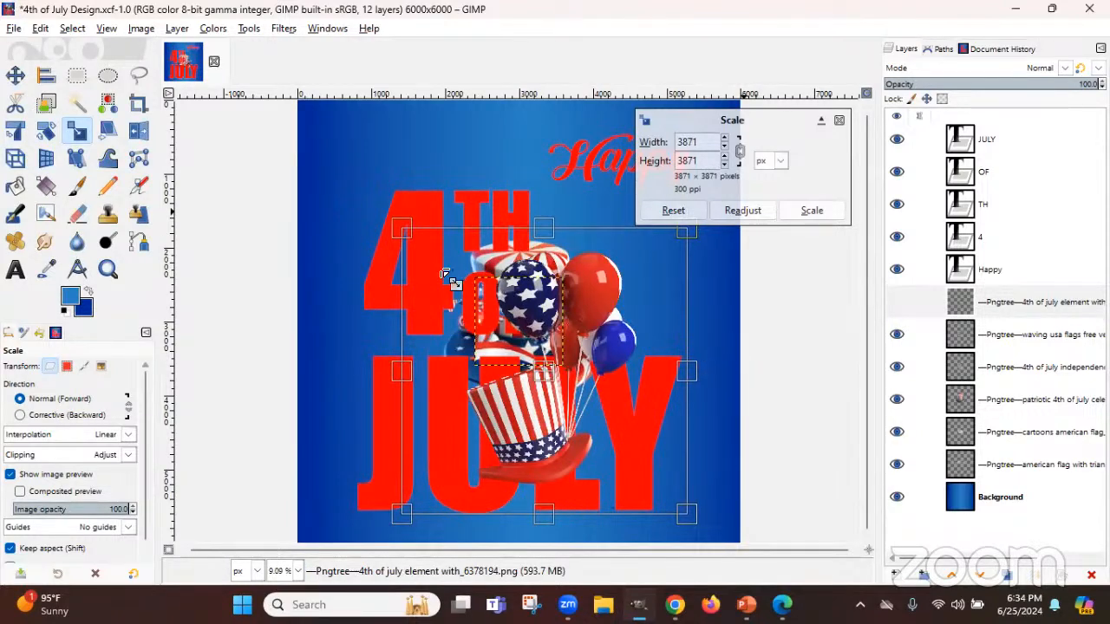
{"action": "left_click_drag", "start_coordinate": [403, 256], "coordinate": [438, 263]}
{"action": "left_click", "coordinate": [812, 210]}
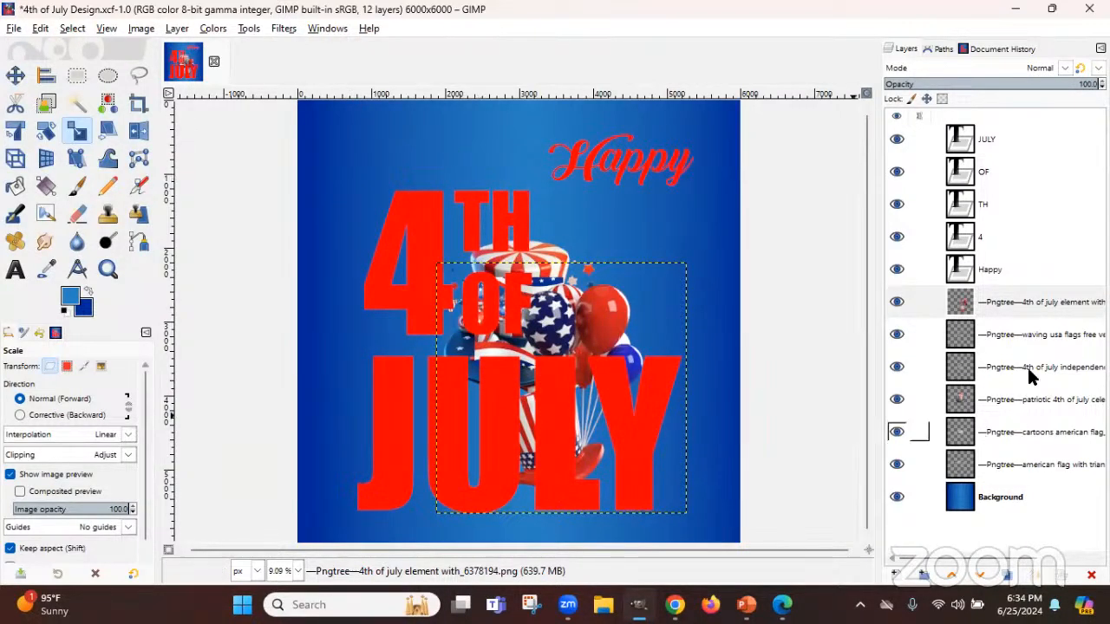
Move the hat-and-balloons layer to the top of the layer stack and crop it to its content
{"action": "left_click", "coordinate": [1019, 298]}
{"action": "left_click_drag", "start_coordinate": [1018, 304], "coordinate": [988, 138]}
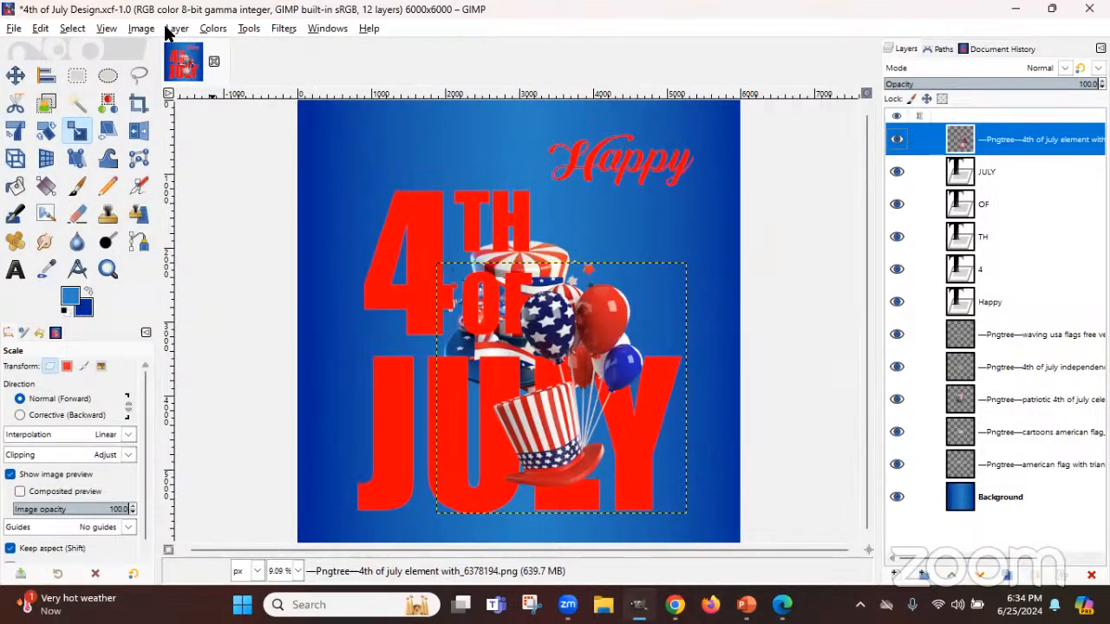
{"action": "left_click", "coordinate": [178, 28]}
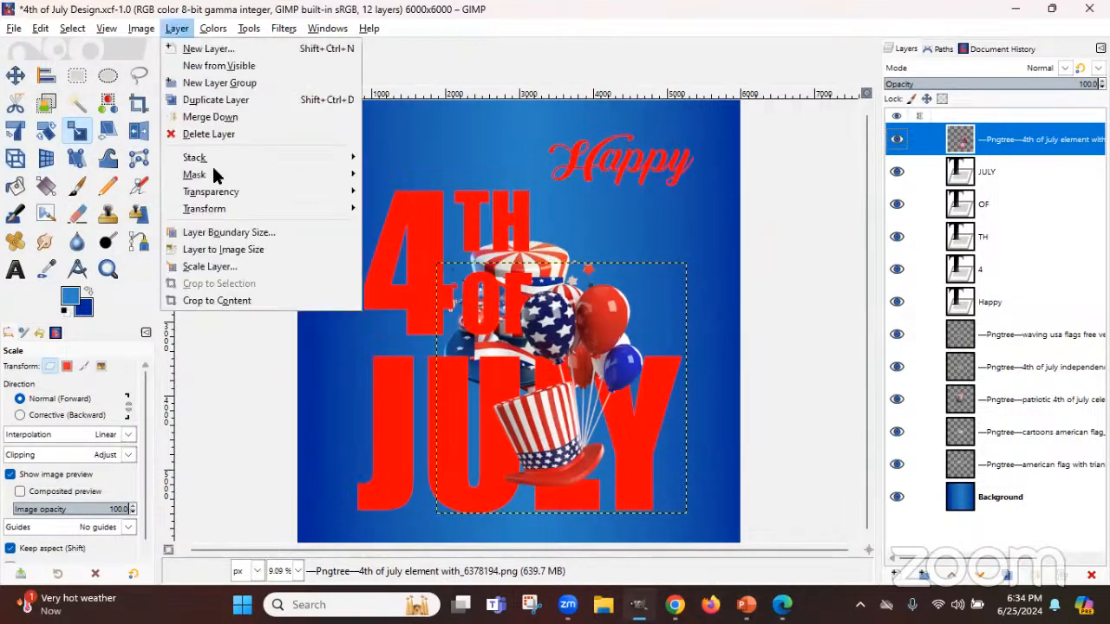
{"action": "left_click", "coordinate": [225, 299]}
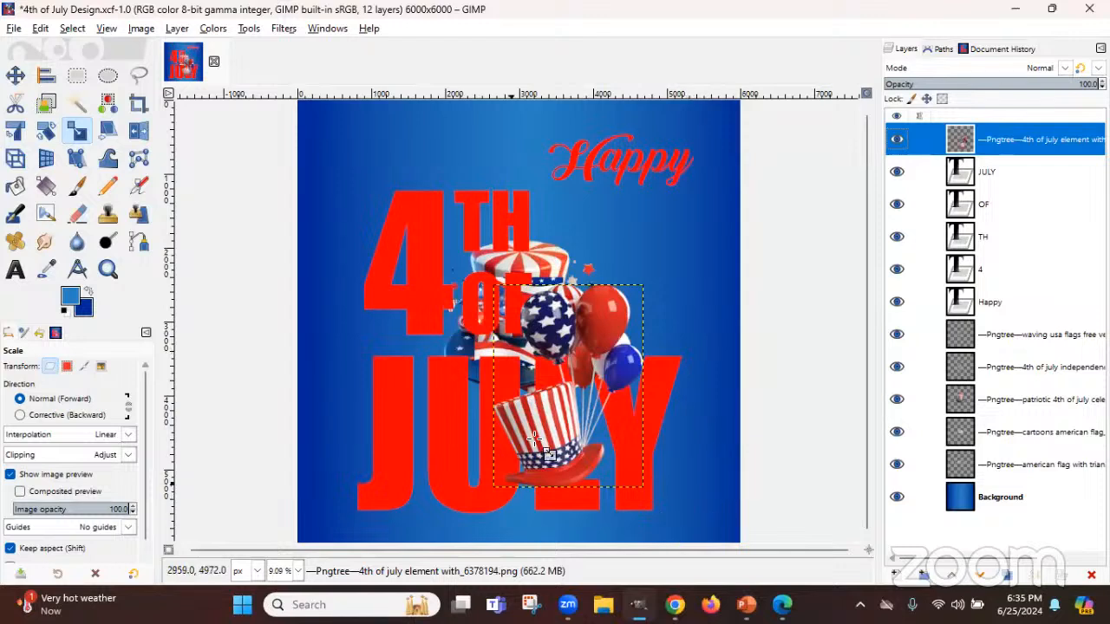
Move the hat and balloons into the lower-right corner of the design and scale them to 1429 × 1940 px
{"action": "left_click", "coordinate": [15, 76]}
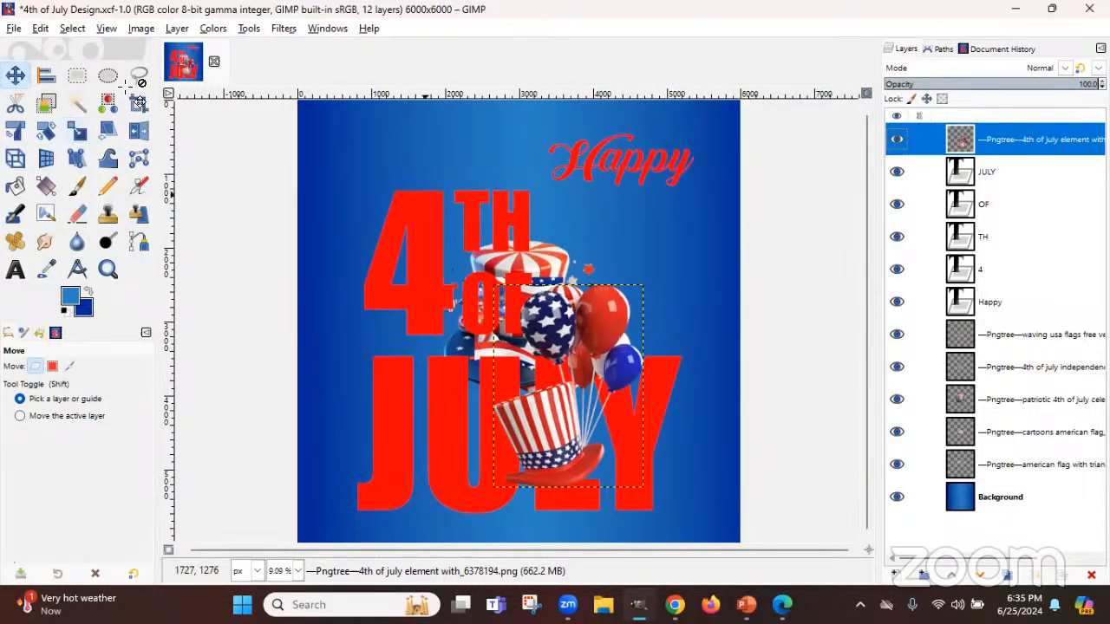
{"action": "left_click_drag", "start_coordinate": [601, 306], "coordinate": [707, 368]}
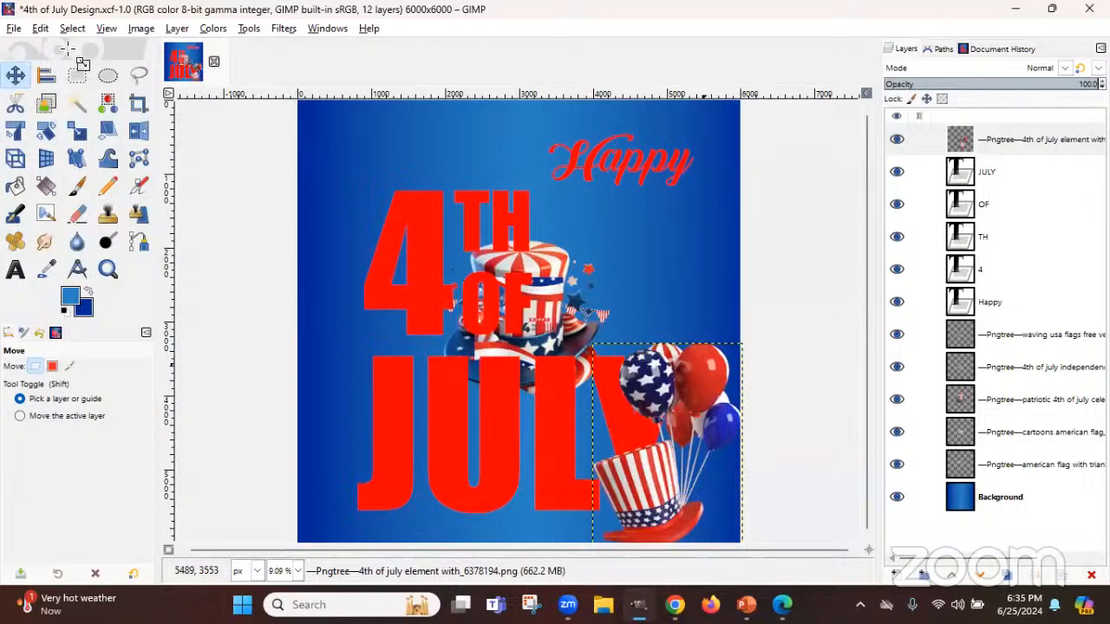
{"action": "key", "text": "shift+s"}
{"action": "left_click", "coordinate": [659, 412]}
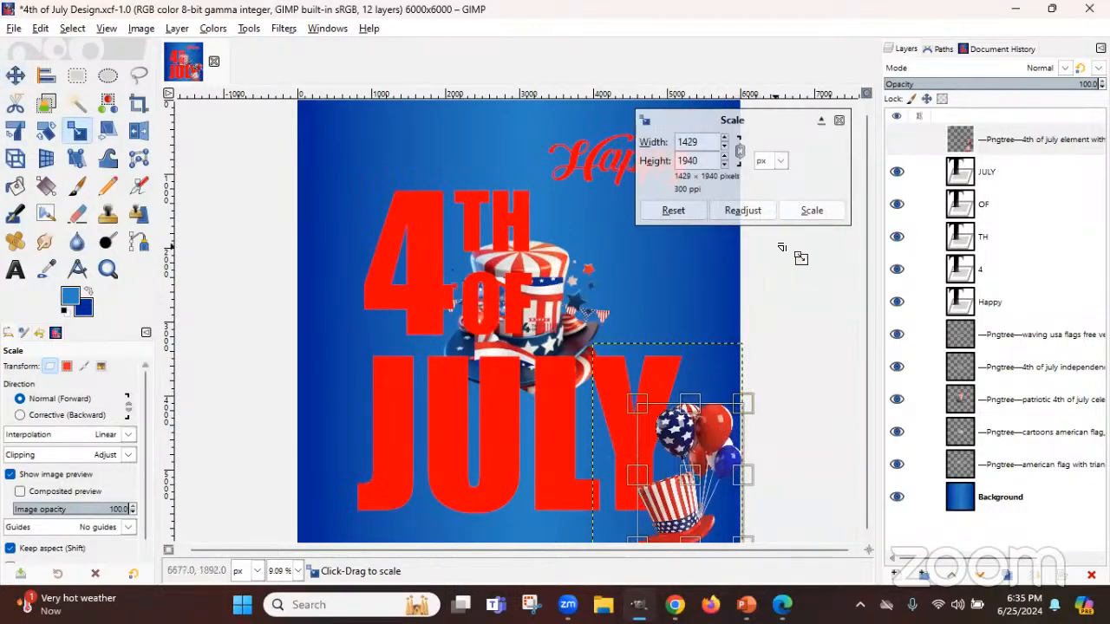
{"action": "left_click", "coordinate": [812, 210]}
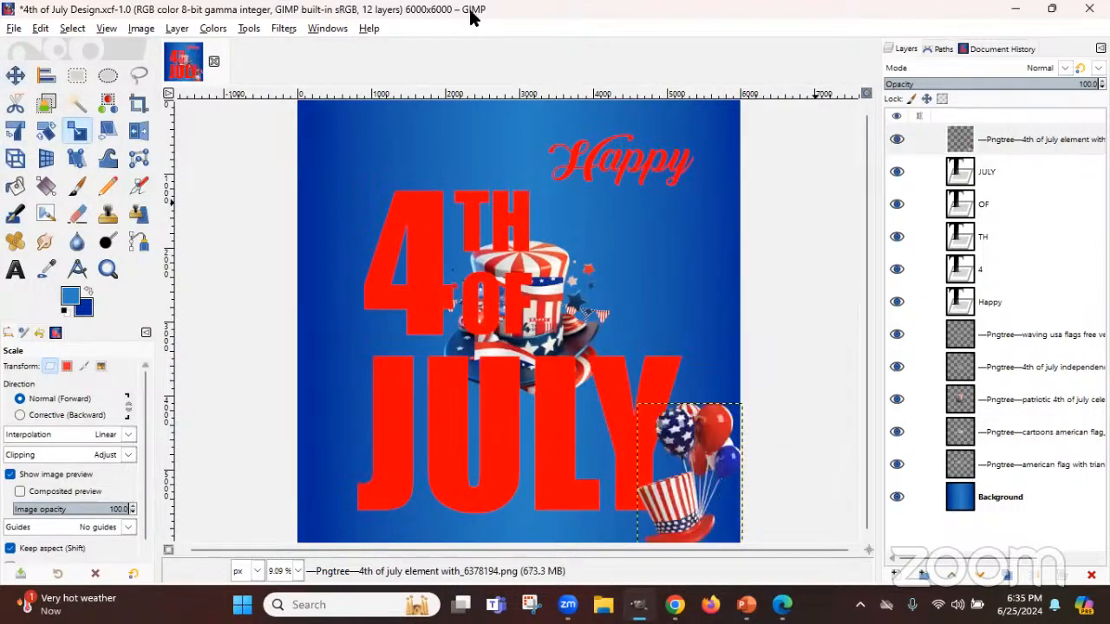
Scale the waving USA flags layer proportionally to 6000 × 6000 px
{"action": "left_click", "coordinate": [1021, 334]}
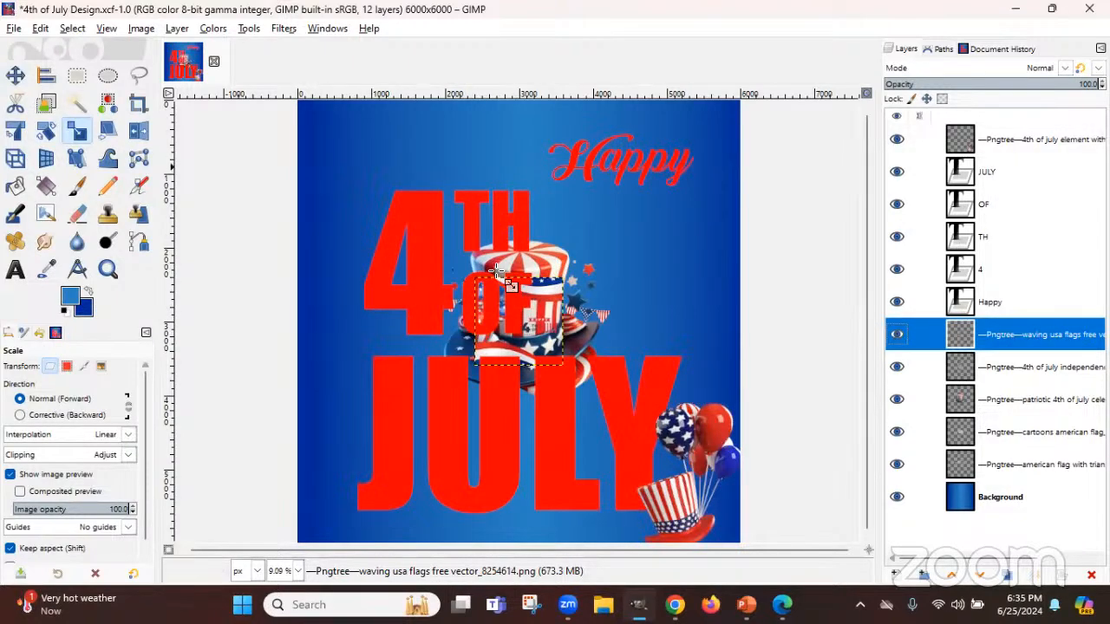
{"action": "left_click_drag", "start_coordinate": [496, 273], "coordinate": [698, 174]}
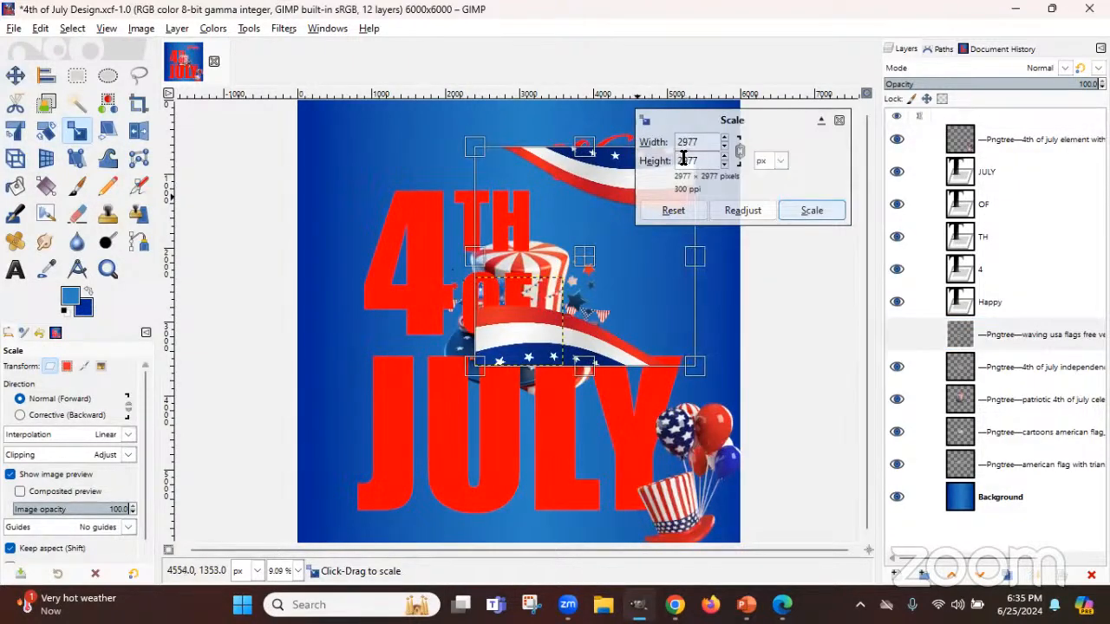
{"action": "left_click_drag", "start_coordinate": [450, 406], "coordinate": [340, 462]}
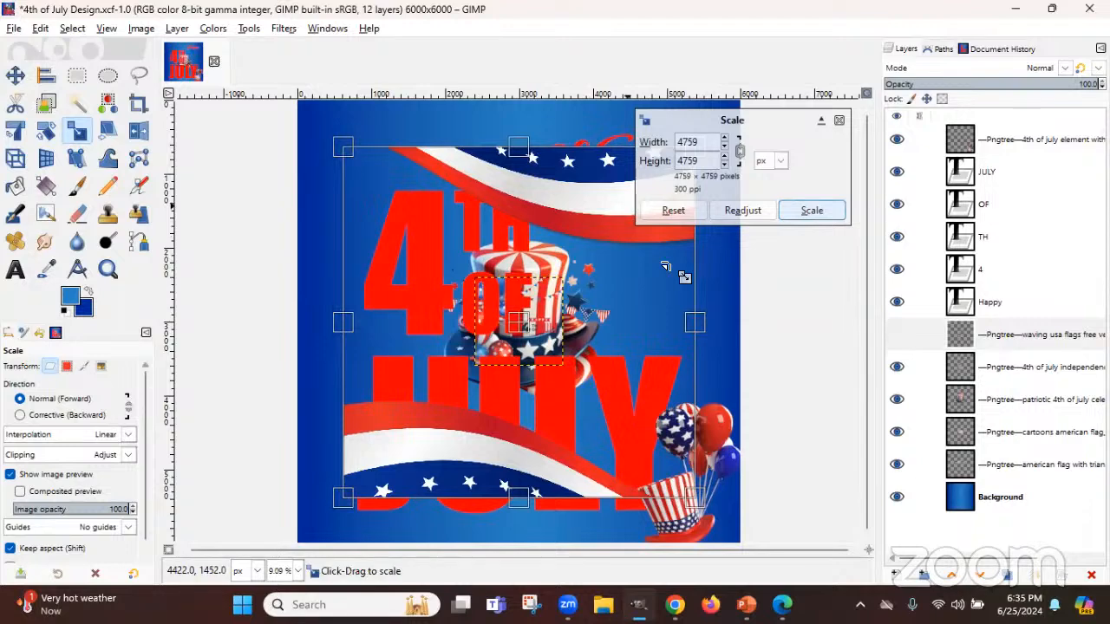
{"action": "double_click", "coordinate": [703, 141]}
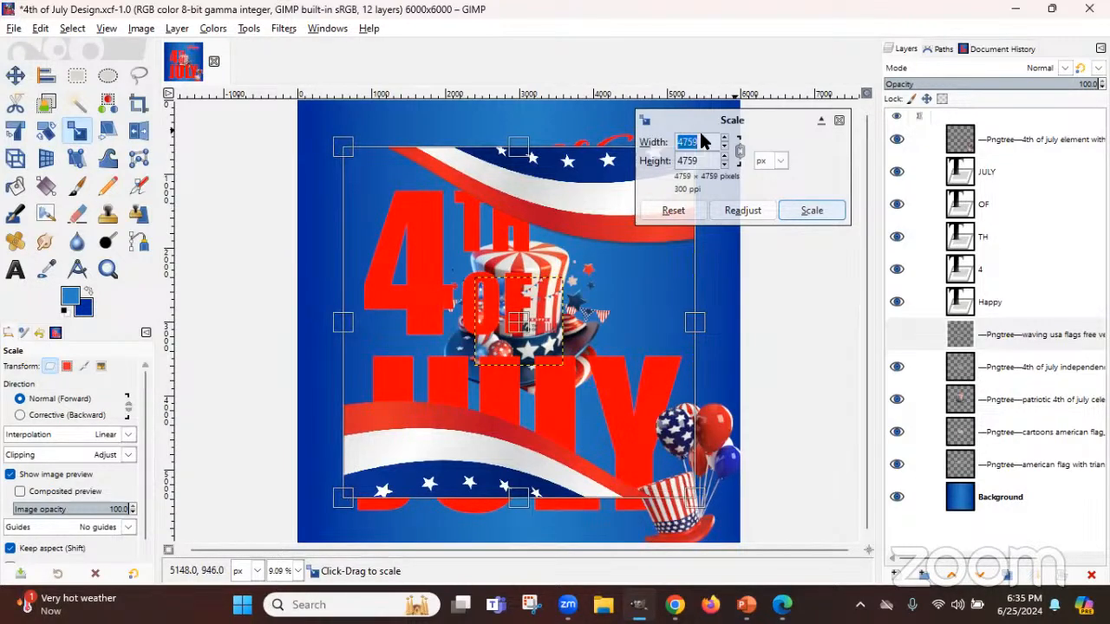
{"action": "type", "text": "6000"}
{"action": "key", "text": "Return"}
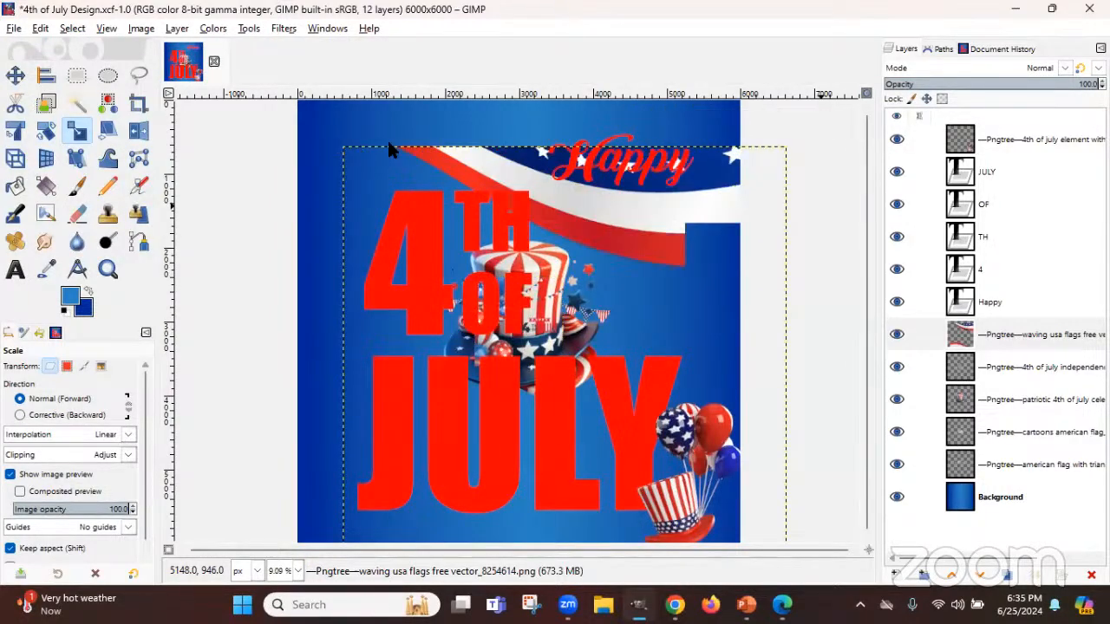
Align the waving USA flags layer to the center of the canvas both horizontally and vertically
{"action": "left_click", "coordinate": [45, 77]}
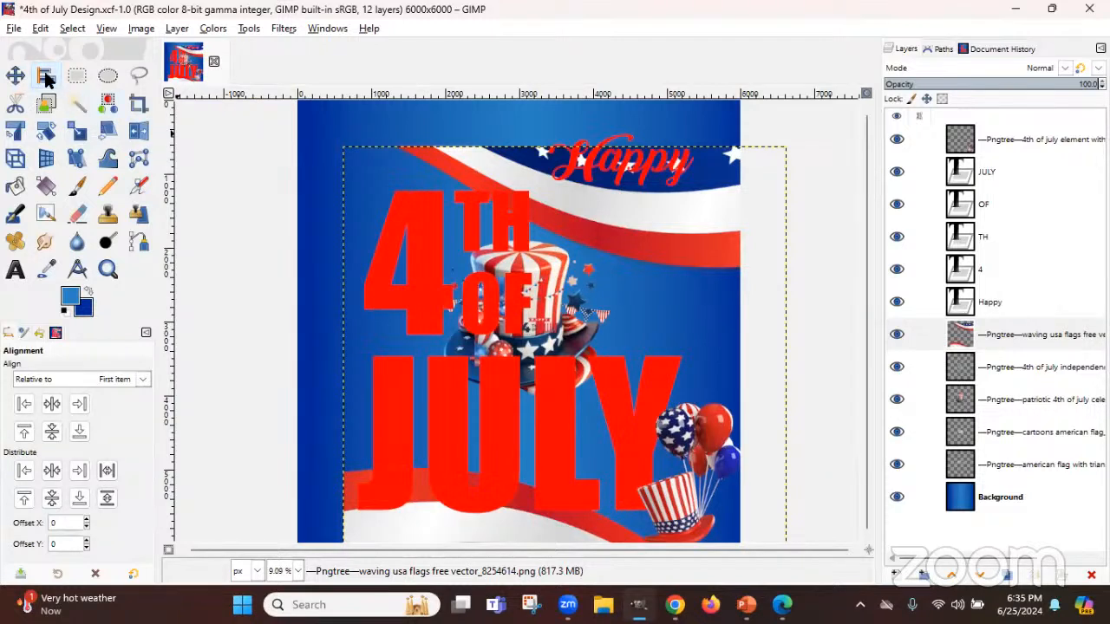
{"action": "left_click", "coordinate": [774, 154]}
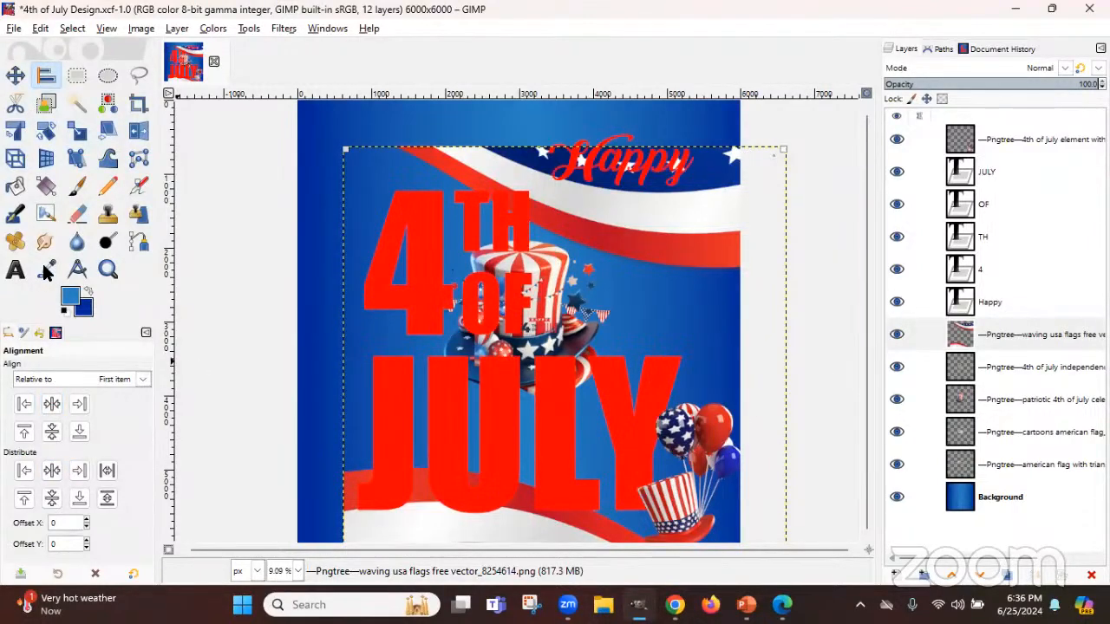
{"action": "left_click", "coordinate": [52, 405]}
{"action": "left_click", "coordinate": [51, 431]}
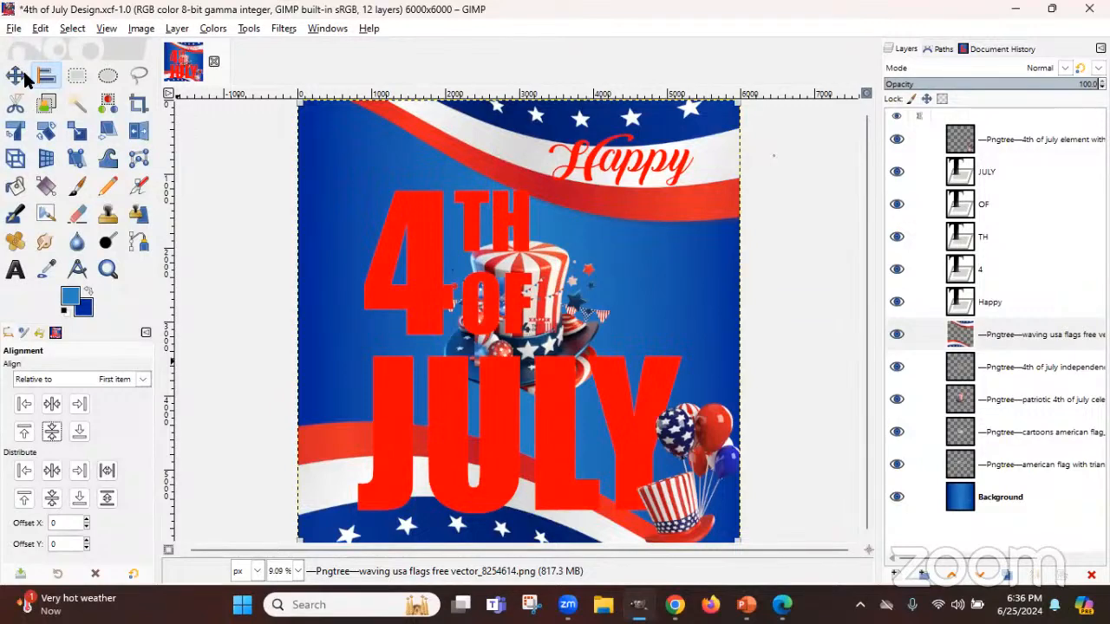
Save the design and move the waving USA flags layer down the stack to directly above the Background
{"action": "left_click", "coordinate": [13, 28]}
{"action": "left_click", "coordinate": [29, 157]}
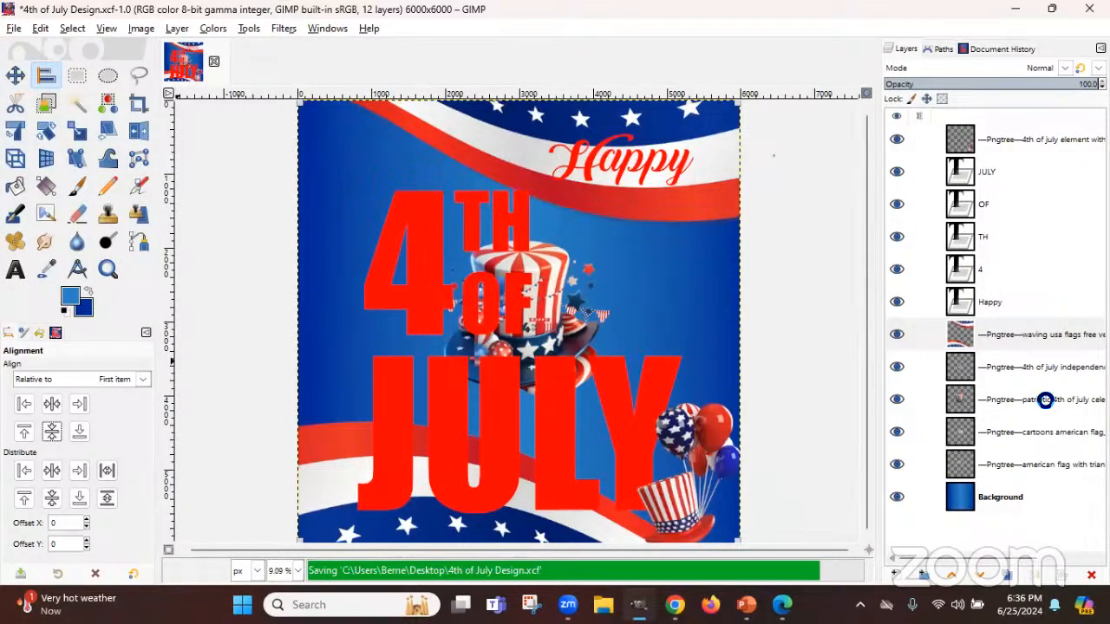
{"action": "left_click", "coordinate": [996, 338]}
{"action": "left_click_drag", "start_coordinate": [995, 338], "coordinate": [1063, 457]}
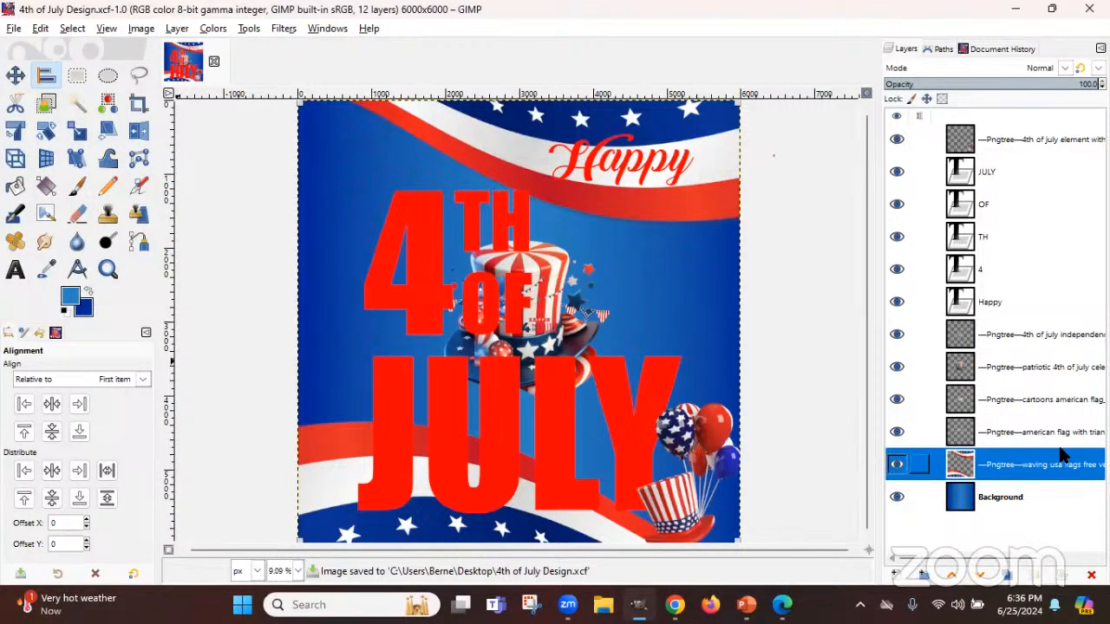
Scale the 4th of July independence day balloons layer proportionally to 6000 × 6000 px
{"action": "left_click", "coordinate": [998, 334]}
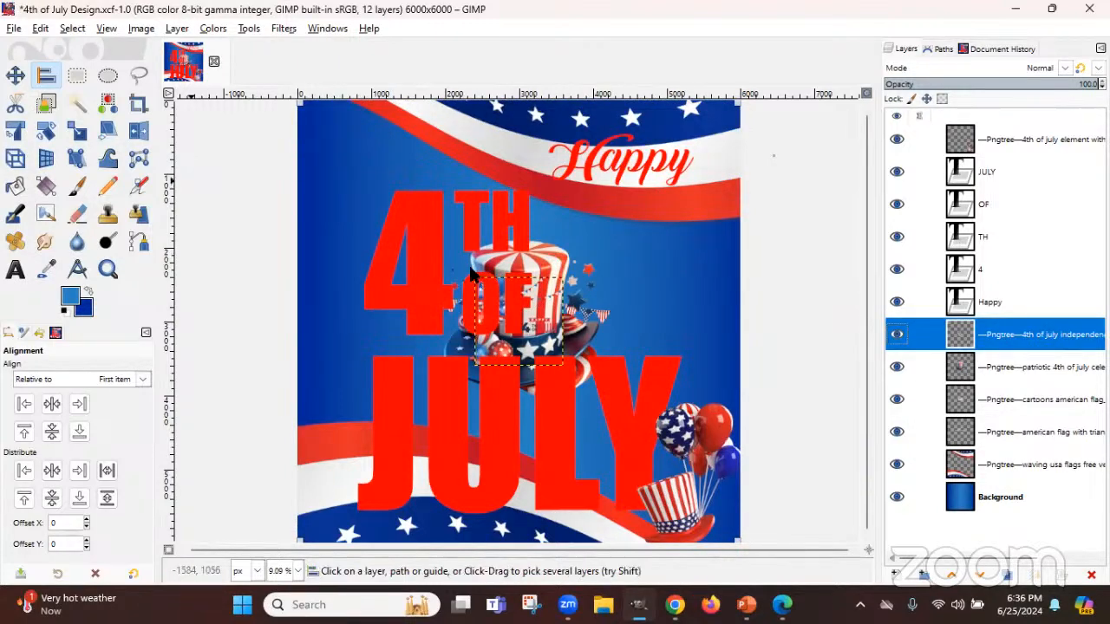
{"action": "left_click", "coordinate": [77, 130]}
{"action": "left_click_drag", "start_coordinate": [572, 368], "coordinate": [659, 461]}
{"action": "left_click_drag", "start_coordinate": [487, 291], "coordinate": [318, 152]}
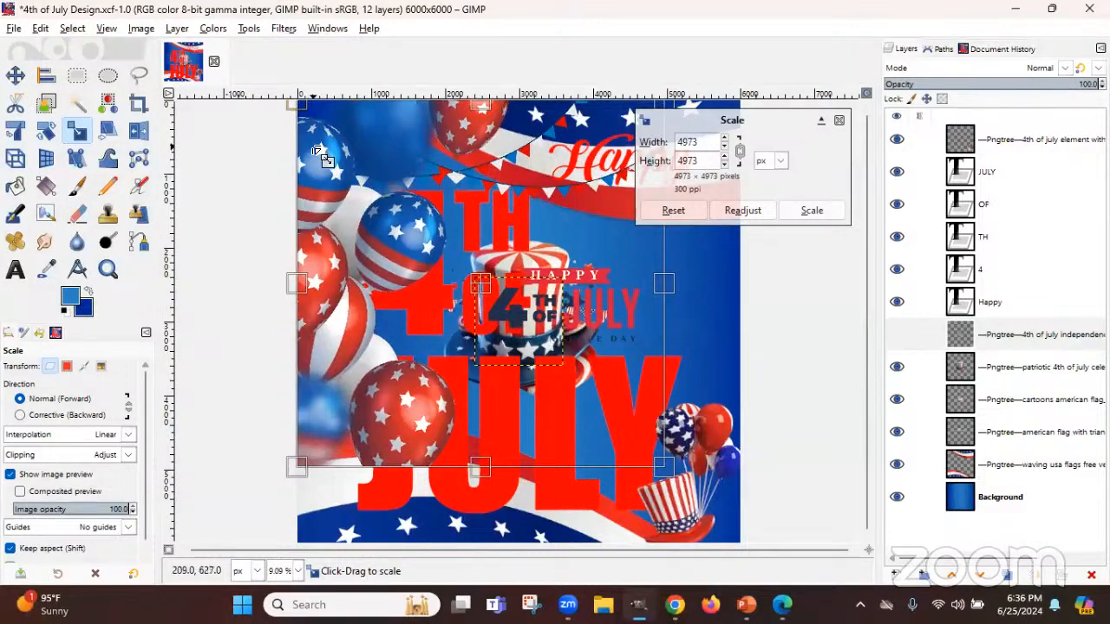
{"action": "left_click_drag", "start_coordinate": [667, 474], "coordinate": [723, 559]}
{"action": "double_click", "coordinate": [706, 143]}
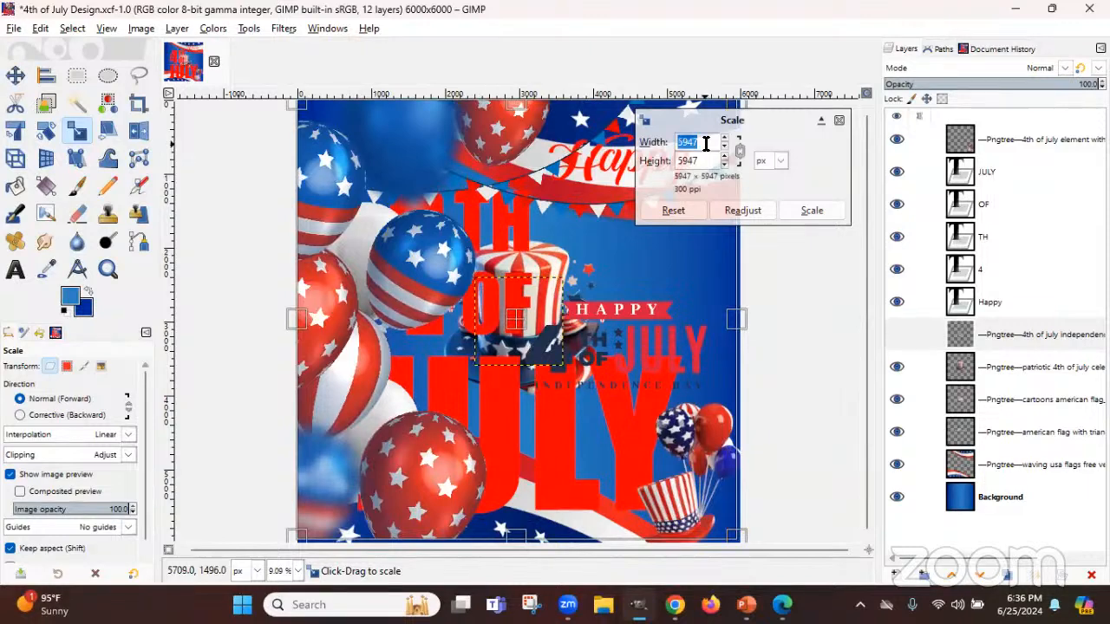
{"action": "type", "text": "6000"}
{"action": "key", "text": "Tab"}
{"action": "key", "text": "Return"}
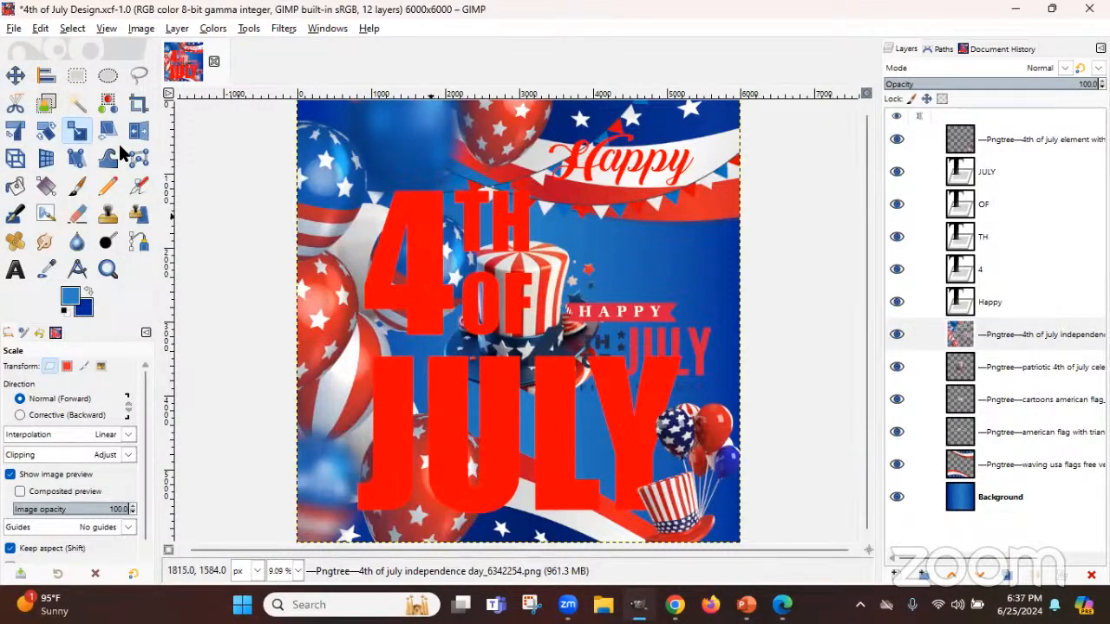
Center the independence day balloons layer horizontally and vertically with the Alignment tool
{"action": "left_click", "coordinate": [46, 76]}
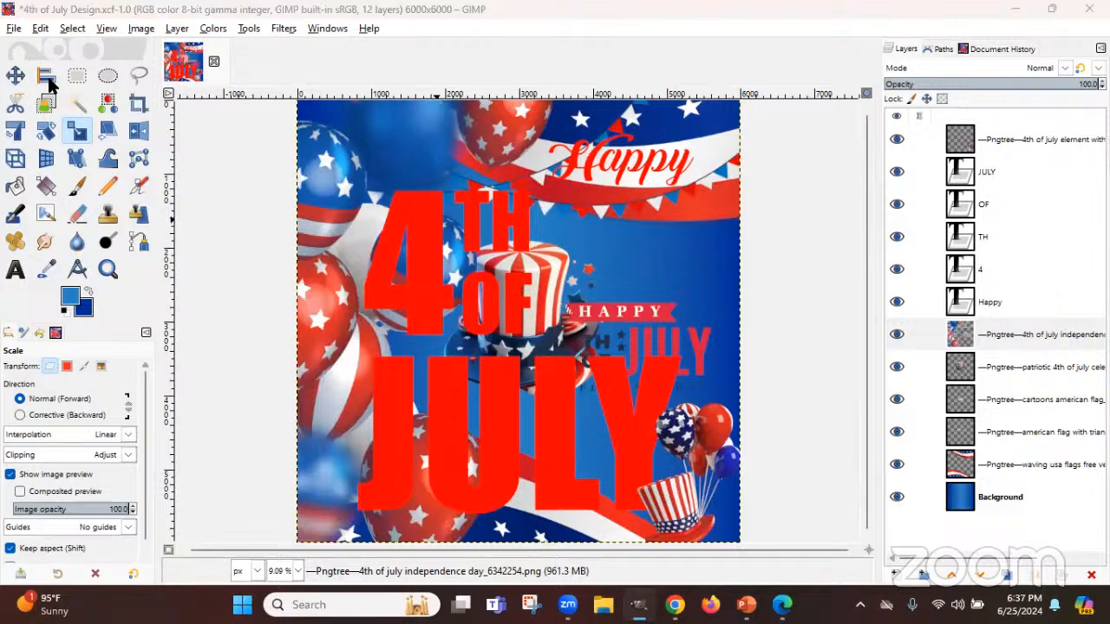
{"action": "left_click", "coordinate": [51, 405]}
{"action": "left_click", "coordinate": [52, 431]}
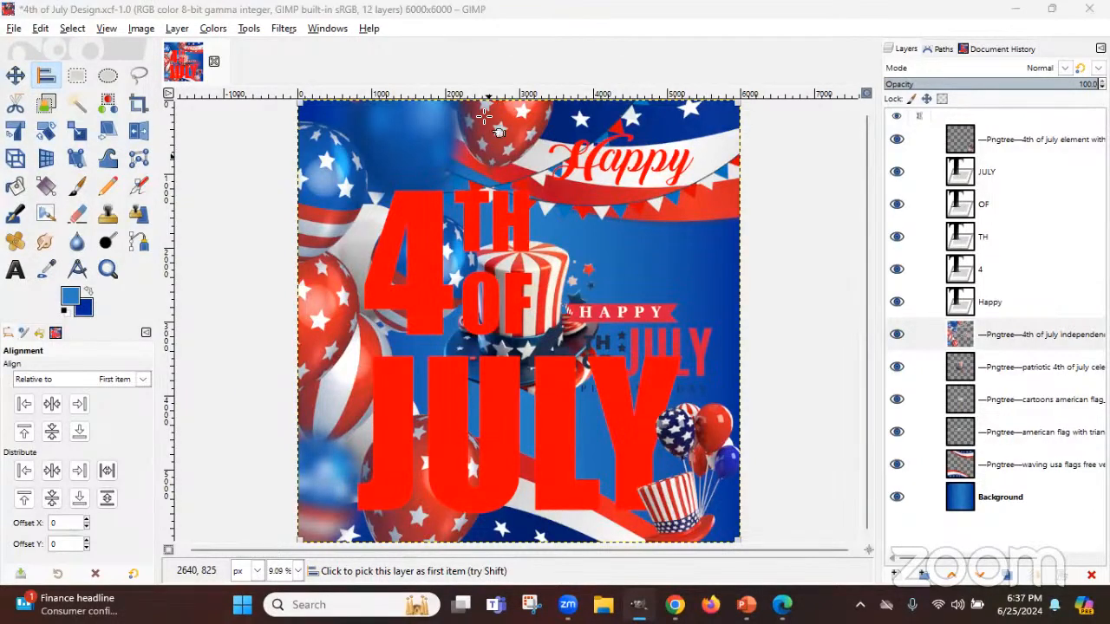
{"action": "left_click", "coordinate": [1004, 345]}
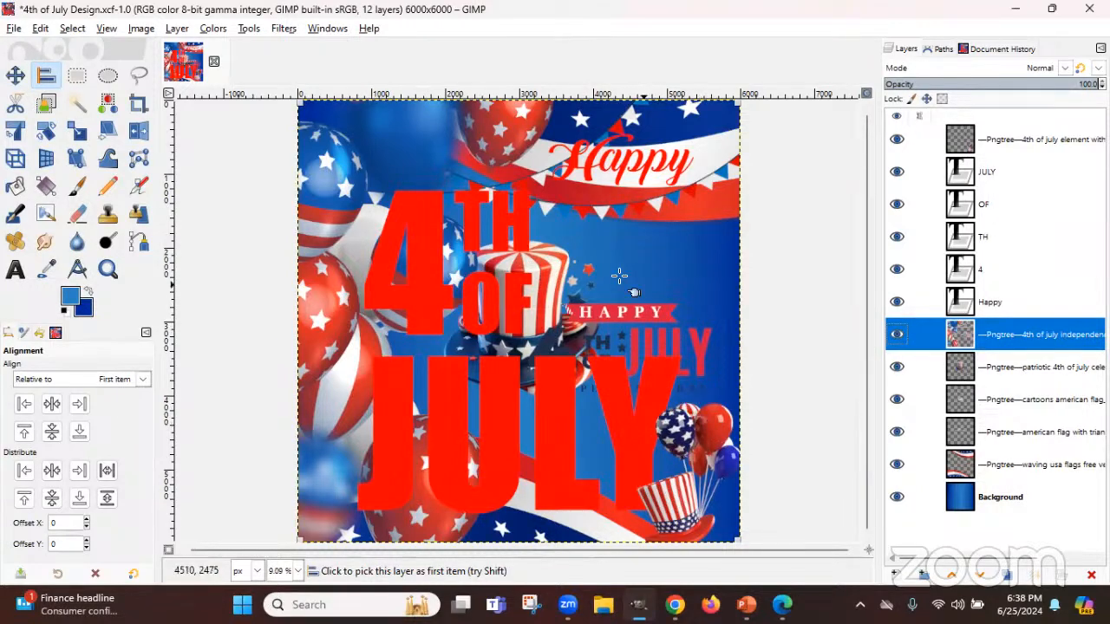
Scale the patriotic 4th of July celebration hat layer down to 1813 × 1813 px and crop it to its content
{"action": "left_click", "coordinate": [1045, 367]}
{"action": "left_click", "coordinate": [77, 130]}
{"action": "left_click", "coordinate": [647, 233]}
{"action": "left_click_drag", "start_coordinate": [658, 189], "coordinate": [503, 277]}
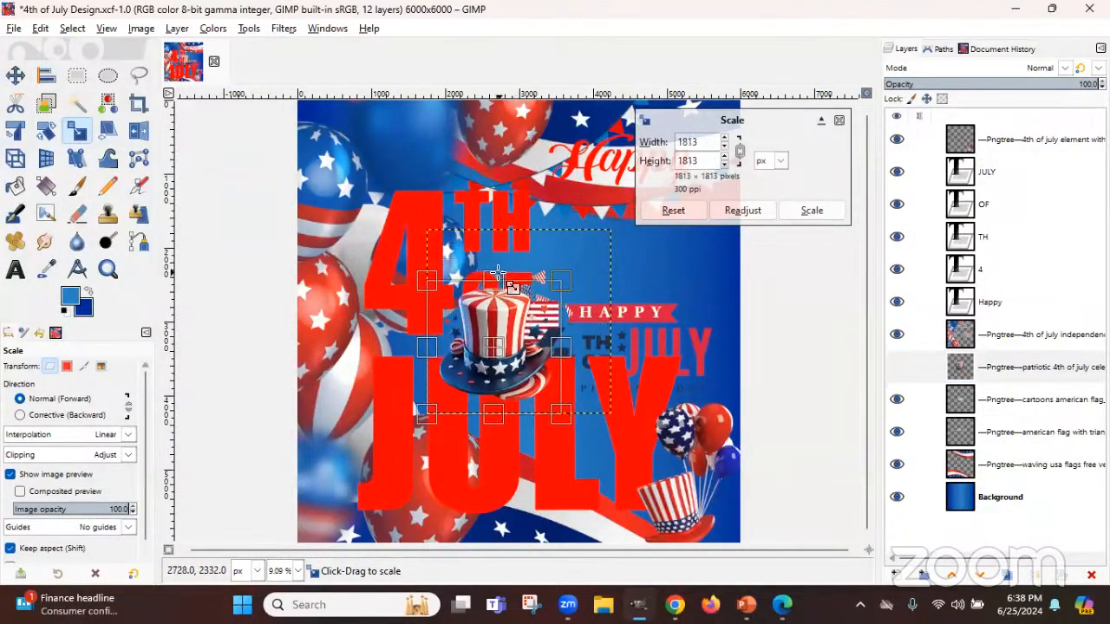
{"action": "left_click", "coordinate": [811, 211]}
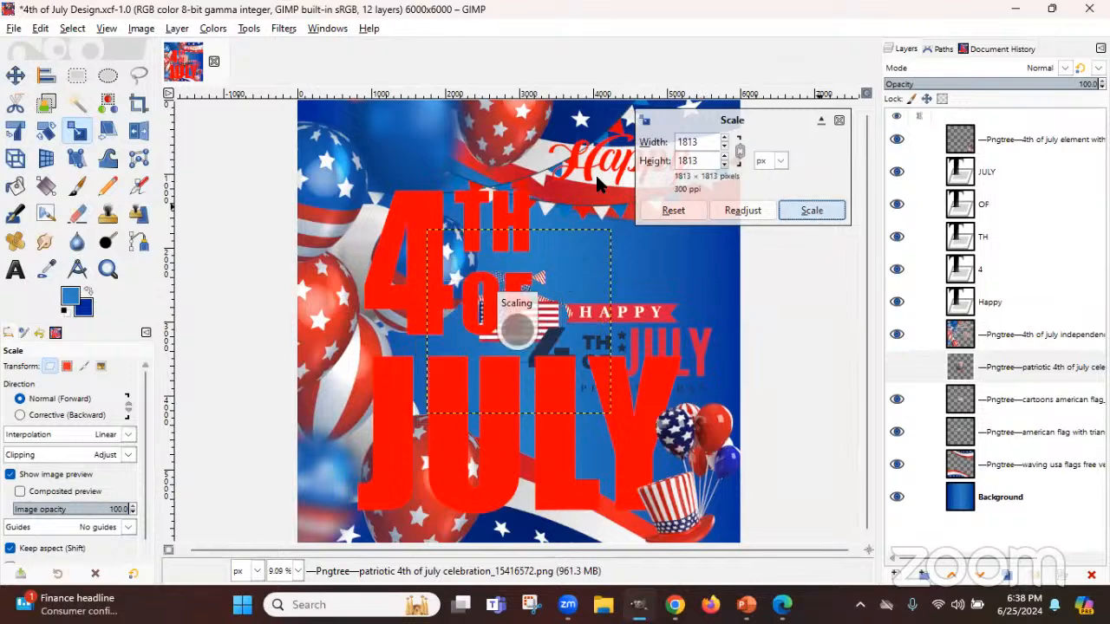
{"action": "left_click", "coordinate": [177, 28]}
{"action": "left_click", "coordinate": [233, 300]}
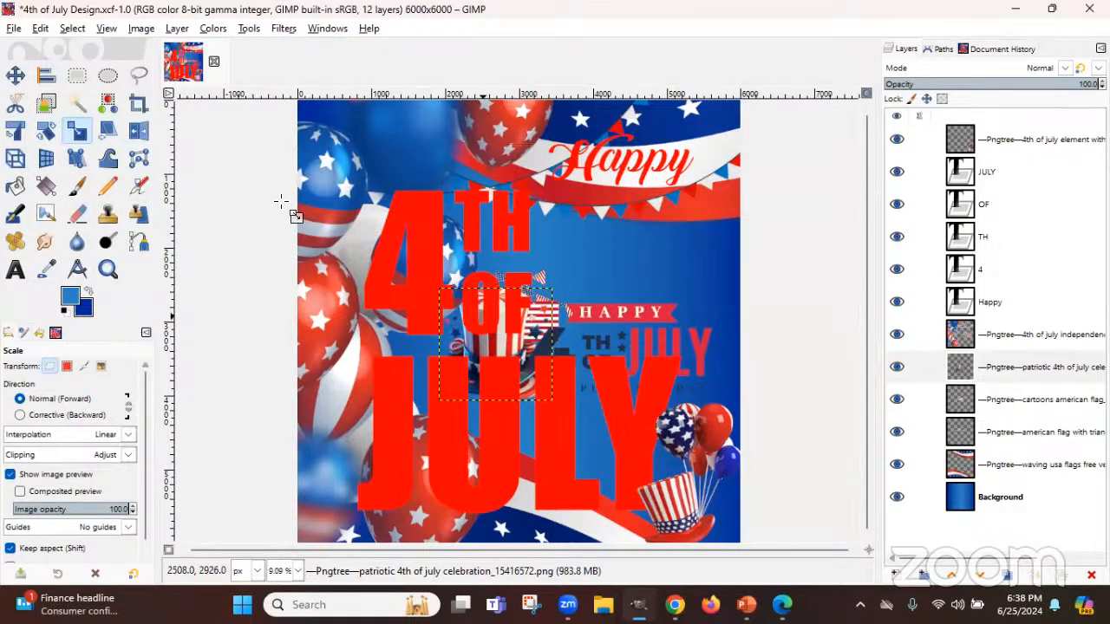
Move the patriotic hat to the upper-left area over the top of the 4, and raise its layer above the 4 text layer
{"action": "left_click", "coordinate": [19, 76]}
{"action": "left_click_drag", "start_coordinate": [498, 346], "coordinate": [392, 189]}
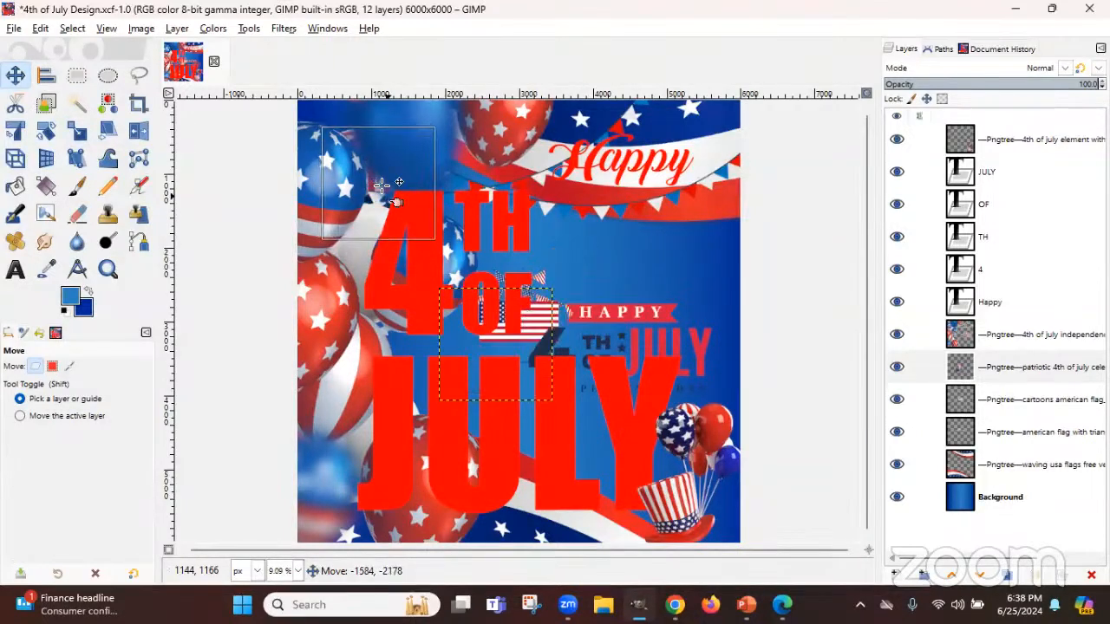
{"action": "left_click", "coordinate": [991, 365]}
{"action": "left_click_drag", "start_coordinate": [996, 362], "coordinate": [997, 324]}
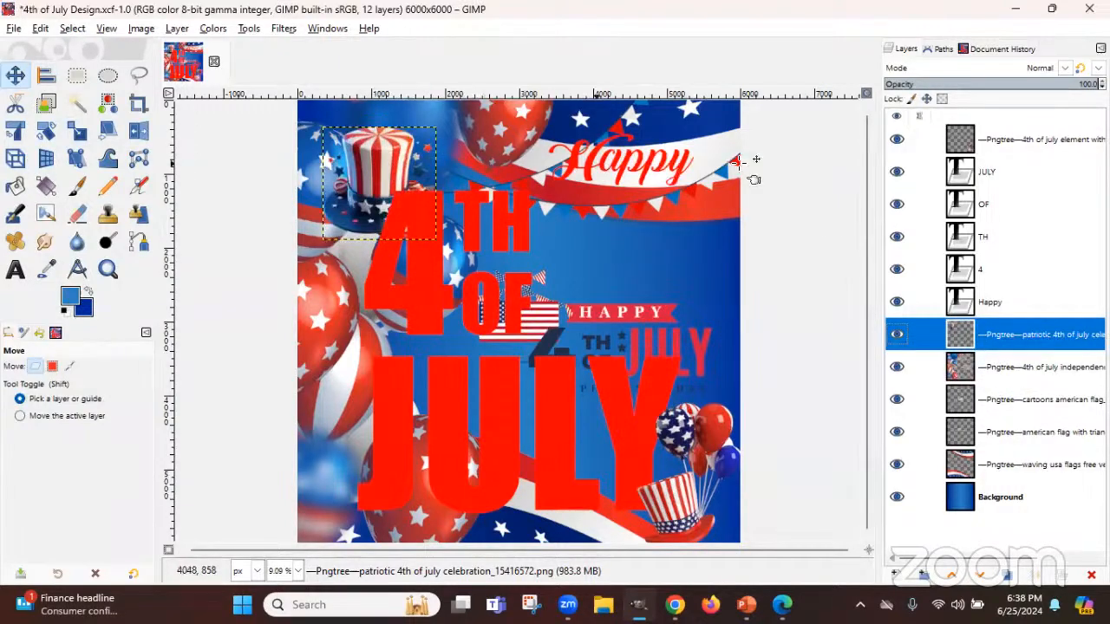
{"action": "left_click_drag", "start_coordinate": [993, 333], "coordinate": [997, 249]}
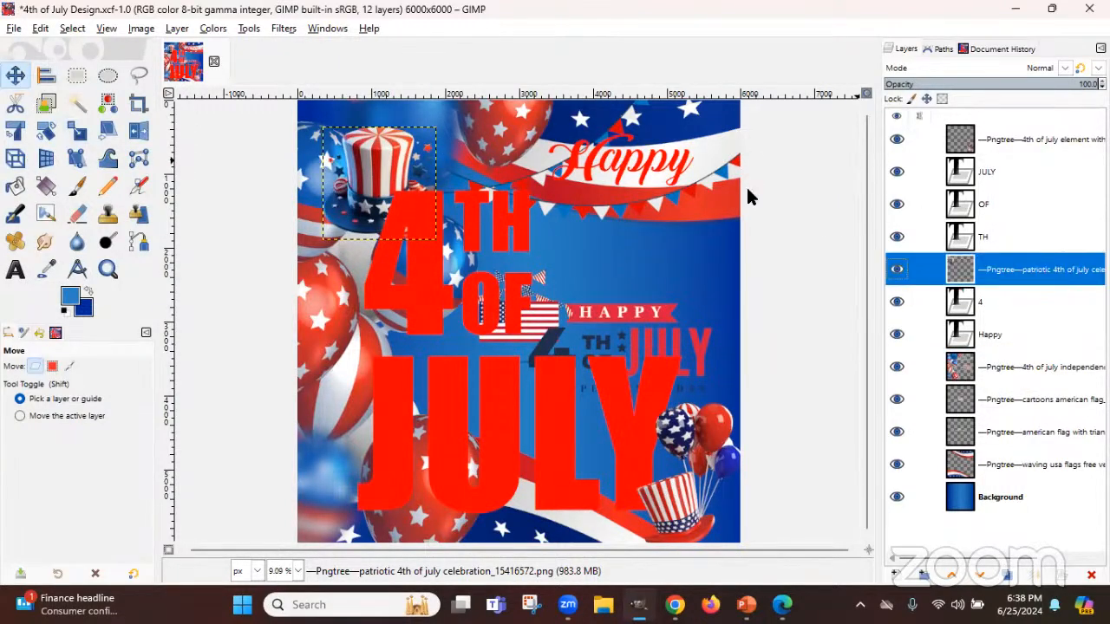
Rotate the patriotic hat layer by -29.11° about its center
{"action": "left_click", "coordinate": [42, 133]}
{"action": "left_click_drag", "start_coordinate": [334, 165], "coordinate": [330, 189]}
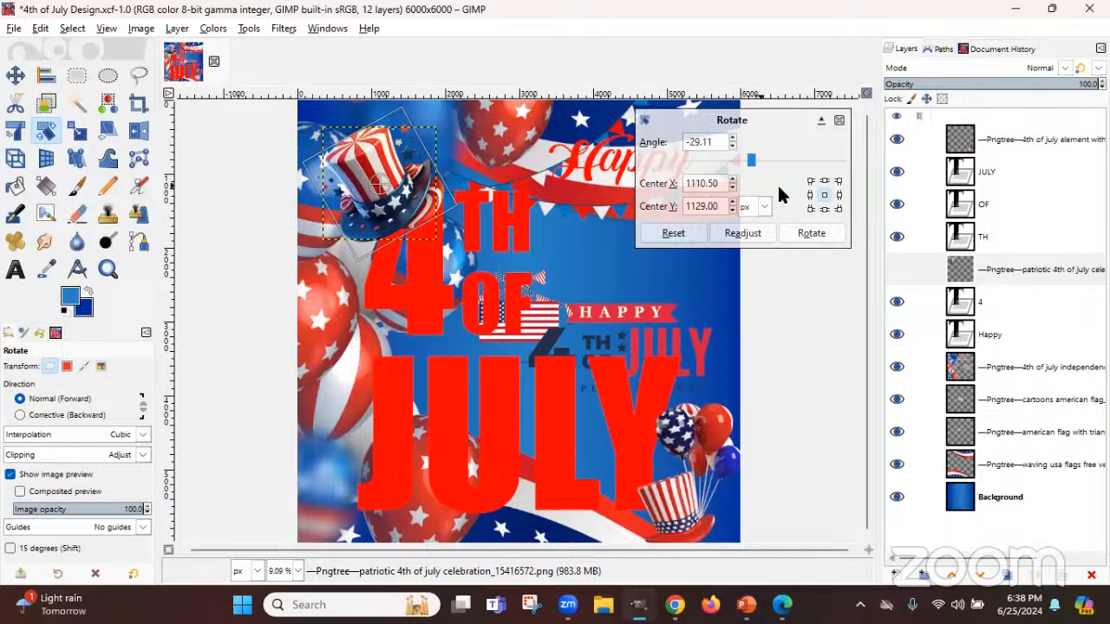
{"action": "left_click", "coordinate": [807, 232]}
Scale the tilted patriotic hat layer down to 1360 × 1359 px
{"action": "left_click", "coordinate": [76, 130]}
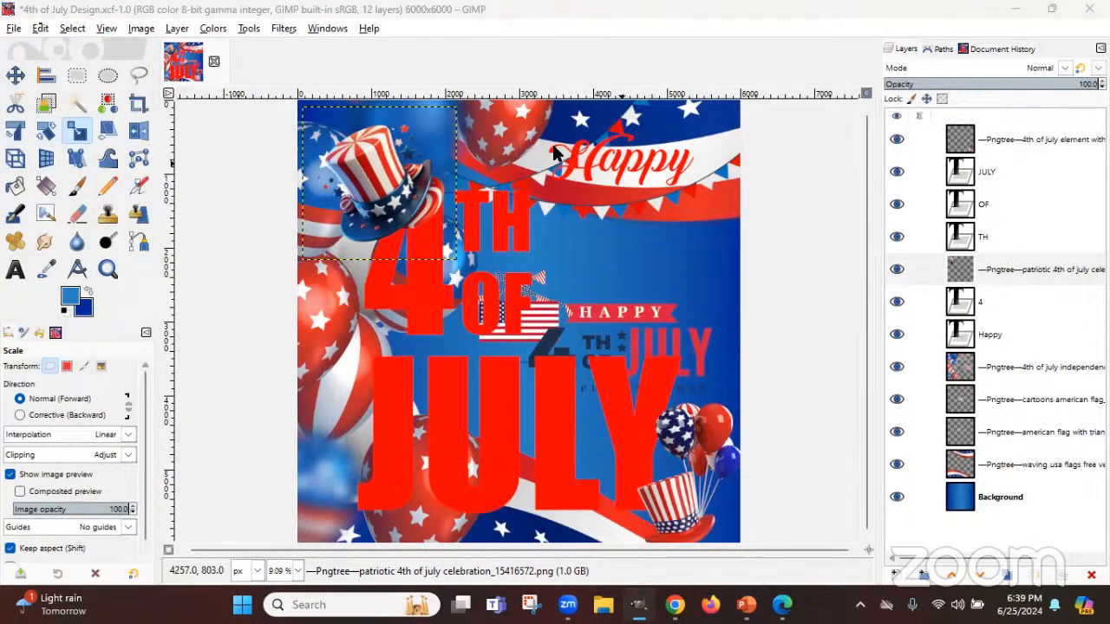
{"action": "left_click", "coordinate": [77, 127]}
{"action": "left_click", "coordinate": [435, 247]}
{"action": "left_click_drag", "start_coordinate": [322, 169], "coordinate": [349, 183]}
{"action": "left_click", "coordinate": [800, 212]}
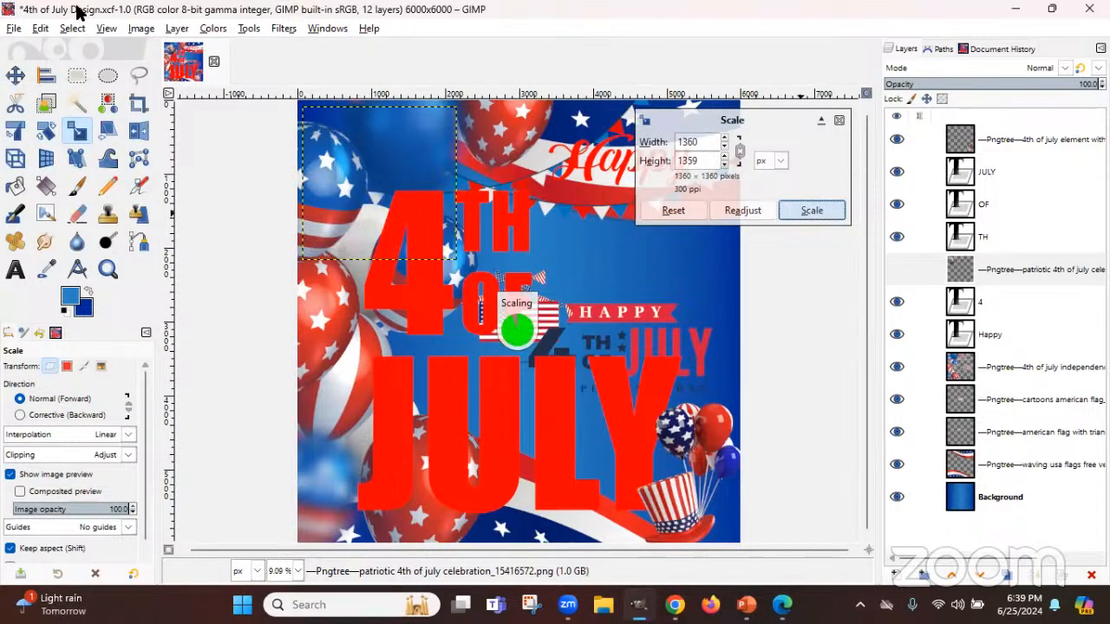
Crop the tilted hat layer to its content and shift the hat slightly right so it sits on top of the 4
{"action": "left_click", "coordinate": [177, 28]}
{"action": "left_click", "coordinate": [235, 302]}
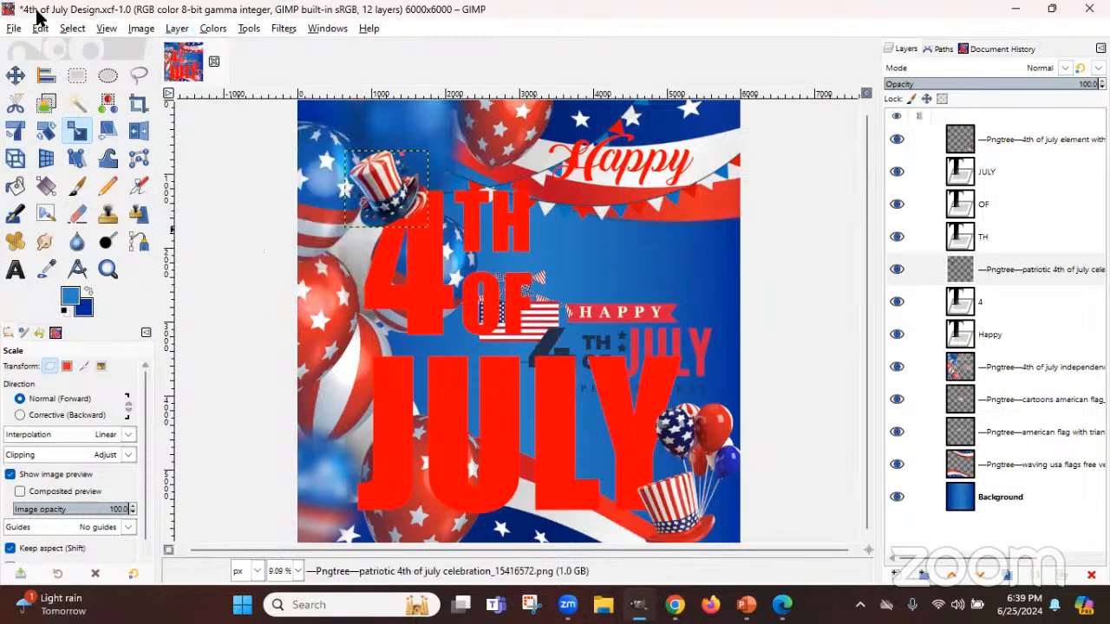
{"action": "left_click", "coordinate": [15, 76]}
{"action": "left_click_drag", "start_coordinate": [377, 189], "coordinate": [386, 189]}
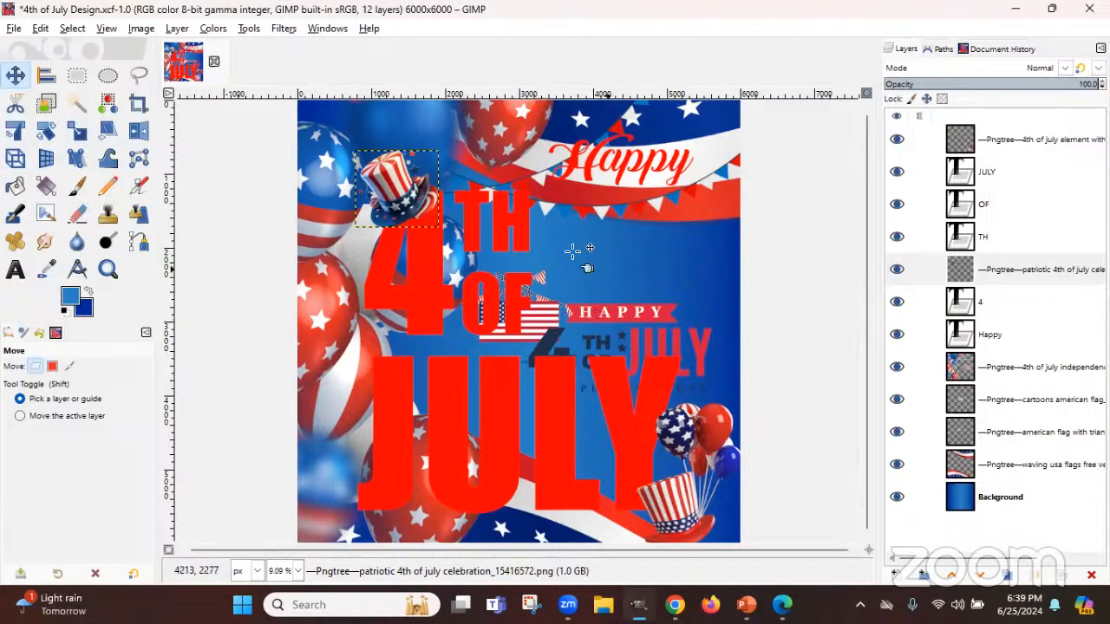
Move the cartoon American flag to the open area right of TH, and shift the triangle bunting up and right beside it
{"action": "left_click", "coordinate": [994, 402]}
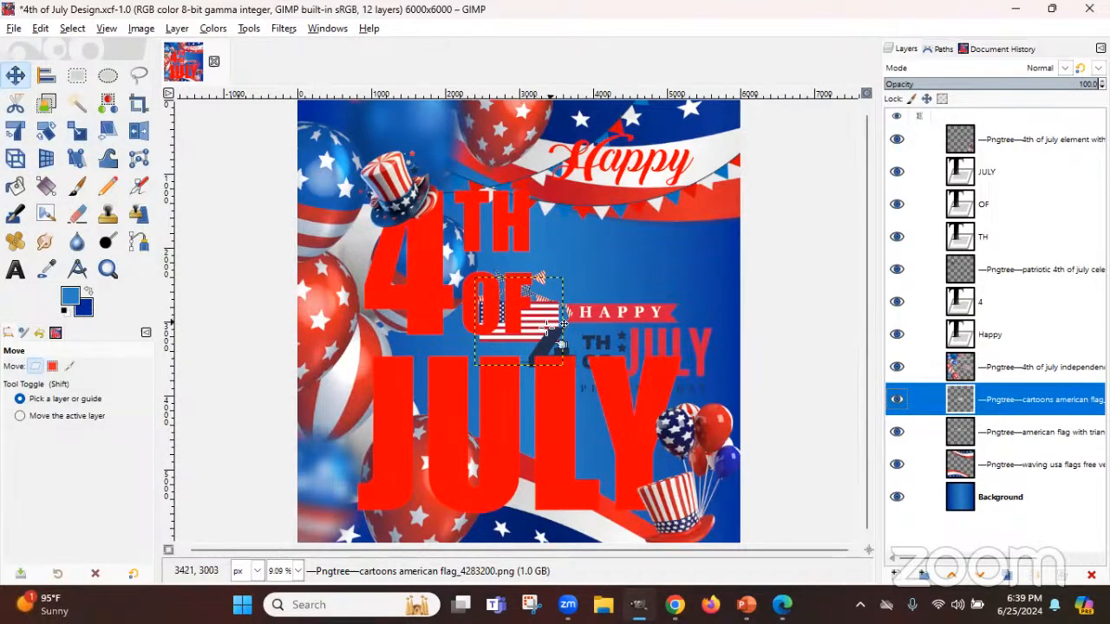
{"action": "left_click_drag", "start_coordinate": [555, 332], "coordinate": [719, 269]}
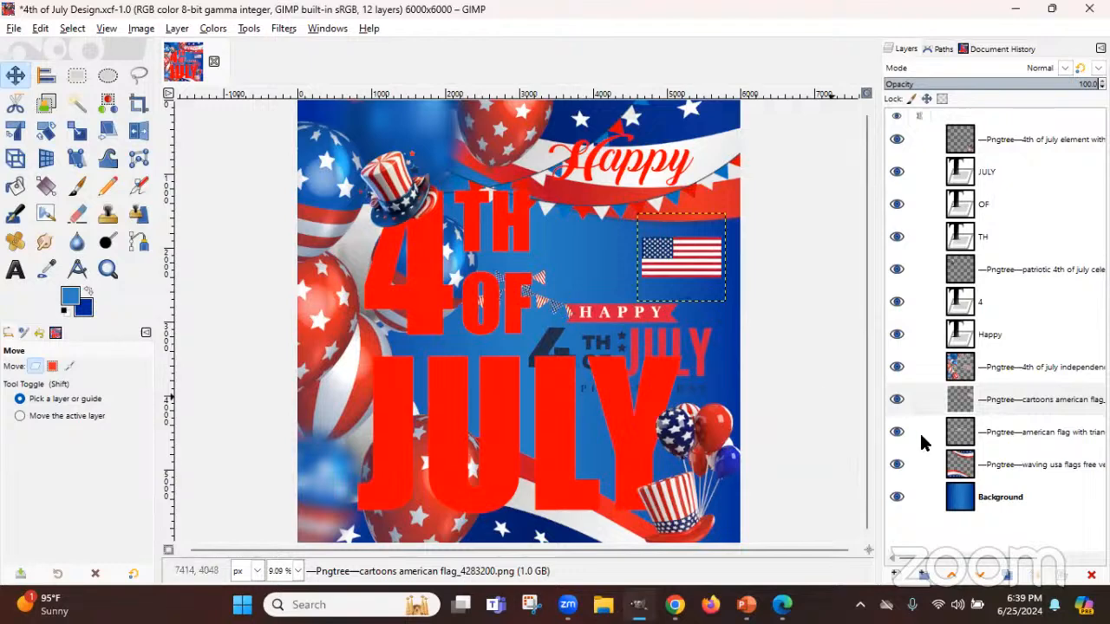
{"action": "left_click", "coordinate": [1006, 432]}
{"action": "left_click_drag", "start_coordinate": [568, 318], "coordinate": [625, 284]}
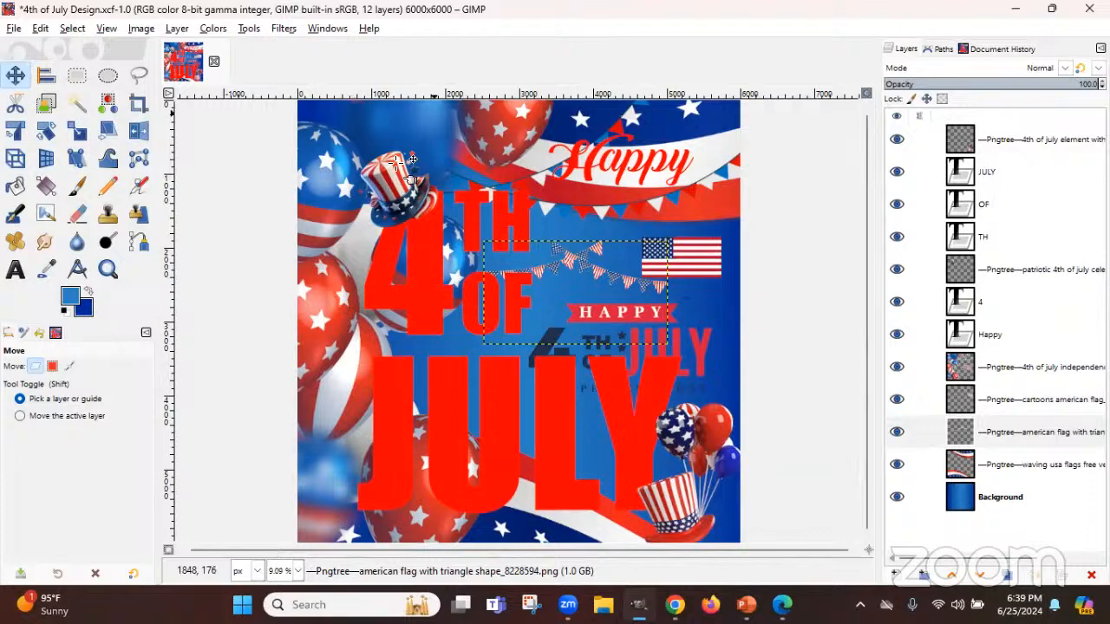
Scale the American flag triangle bunting layer proportionally to 6000 × 3374 px
{"action": "key", "text": "shift+s"}
{"action": "left_click", "coordinate": [529, 278]}
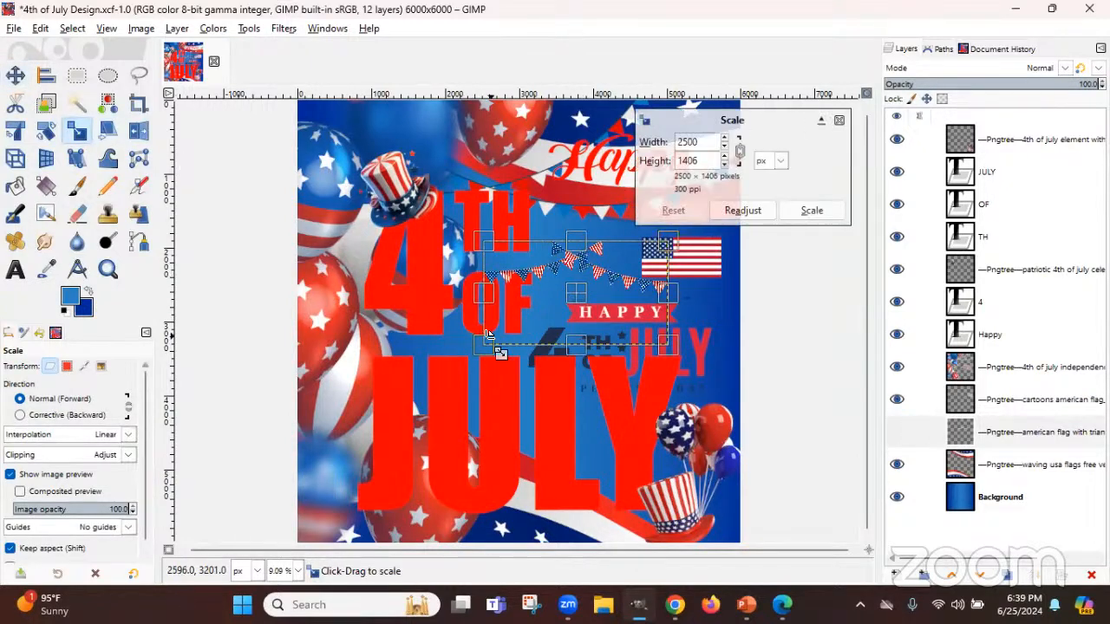
{"action": "left_click_drag", "start_coordinate": [401, 383], "coordinate": [328, 432]}
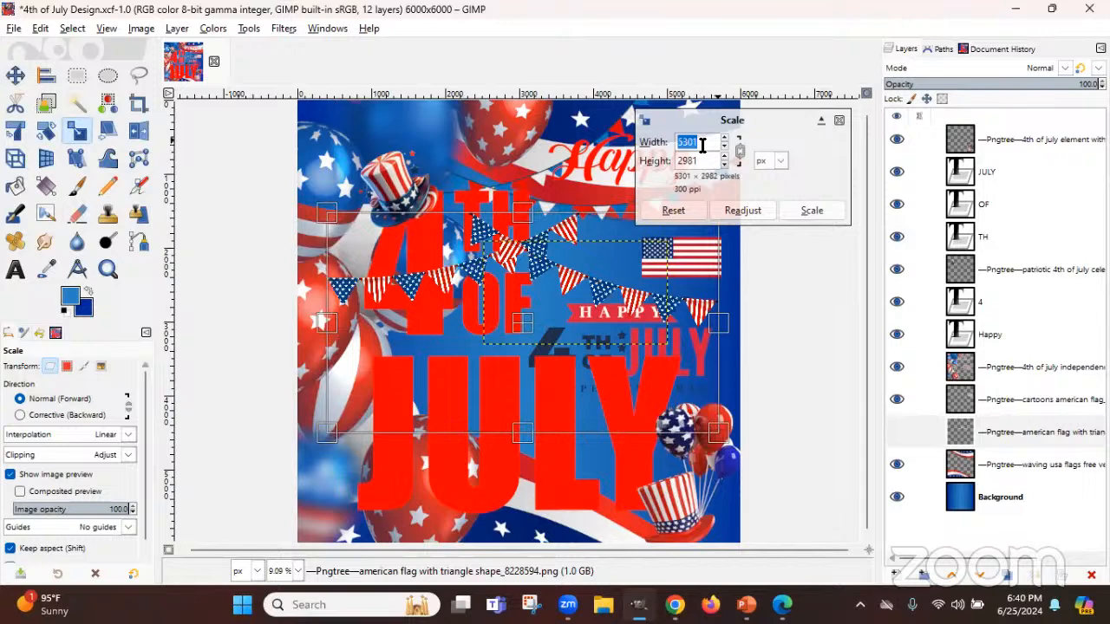
{"action": "key", "text": "Tab"}
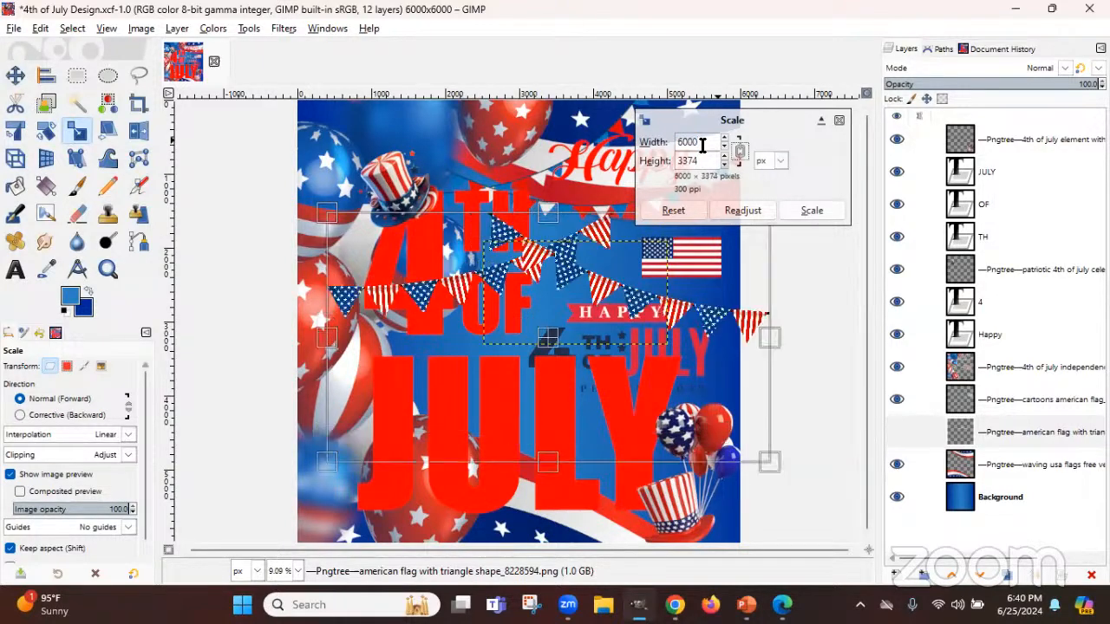
{"action": "left_click", "coordinate": [821, 210]}
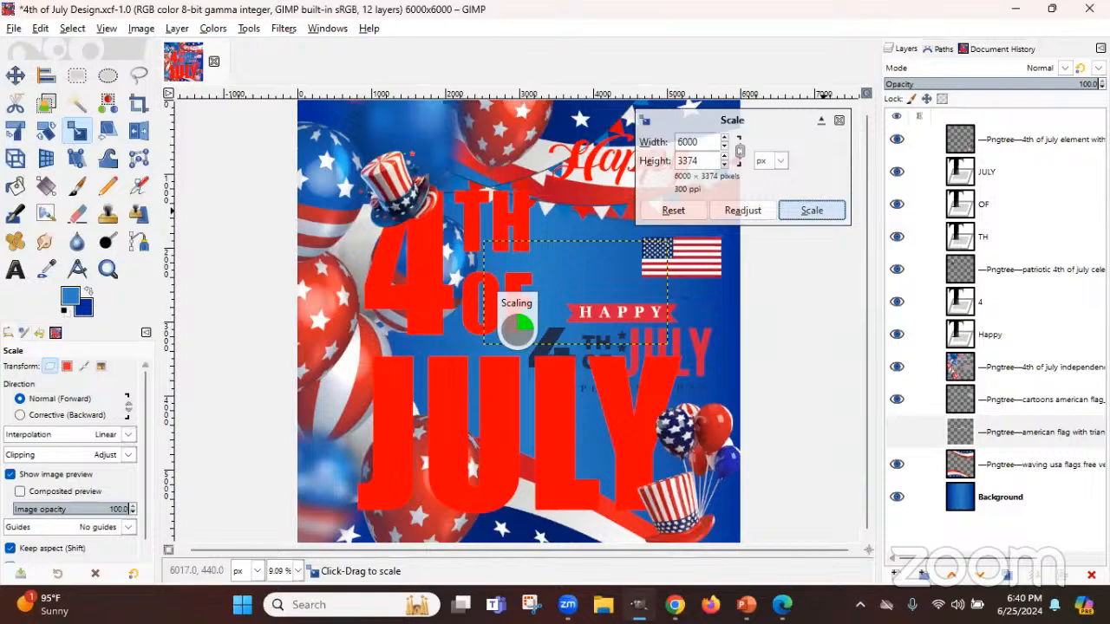
Align the American flag triangle bunting layer to the canvas's horizontal centre and top edge
{"action": "key", "text": "q"}
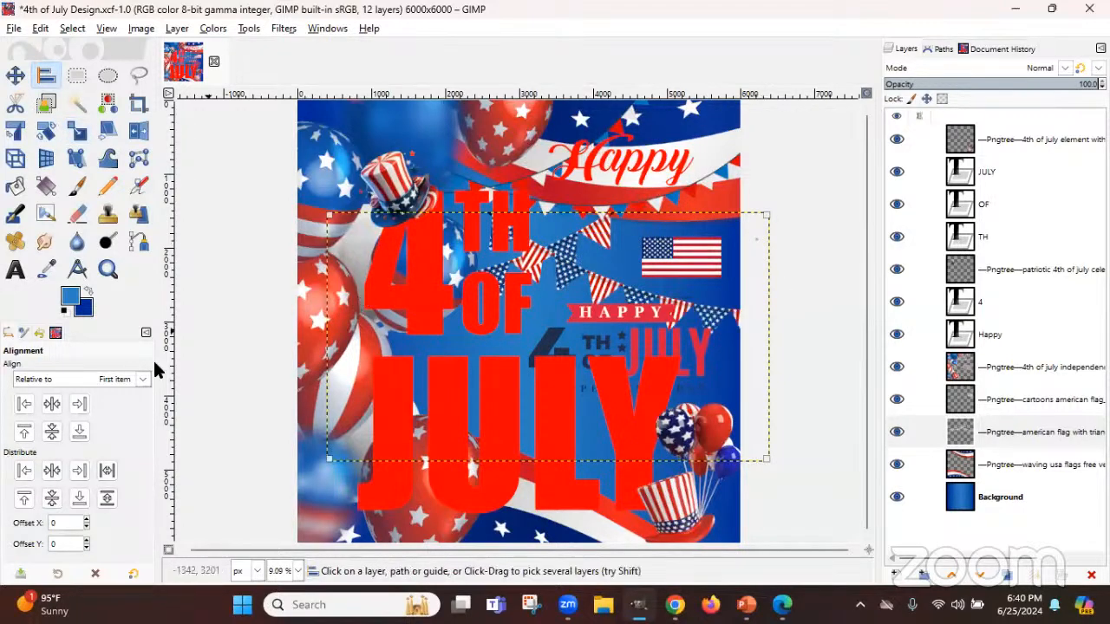
{"action": "left_click", "coordinate": [51, 404]}
{"action": "left_click", "coordinate": [25, 432]}
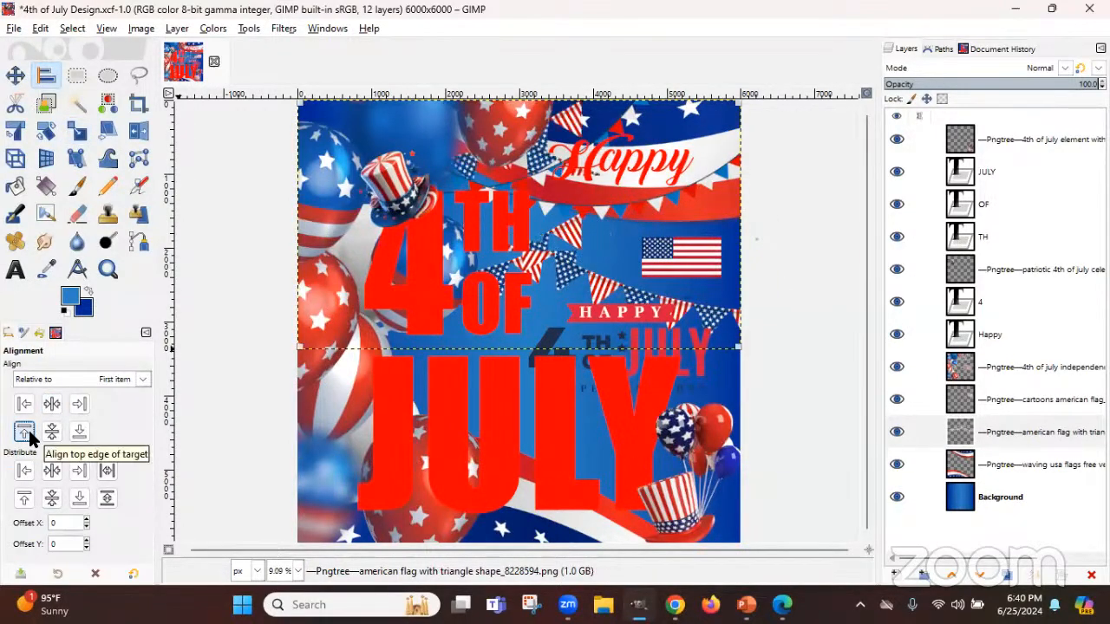
Reorder the triangle bunting layer to directly below the Happy text layer and move the bunting up toward the canvas's upper edge
{"action": "left_click_drag", "start_coordinate": [989, 443], "coordinate": [977, 359]}
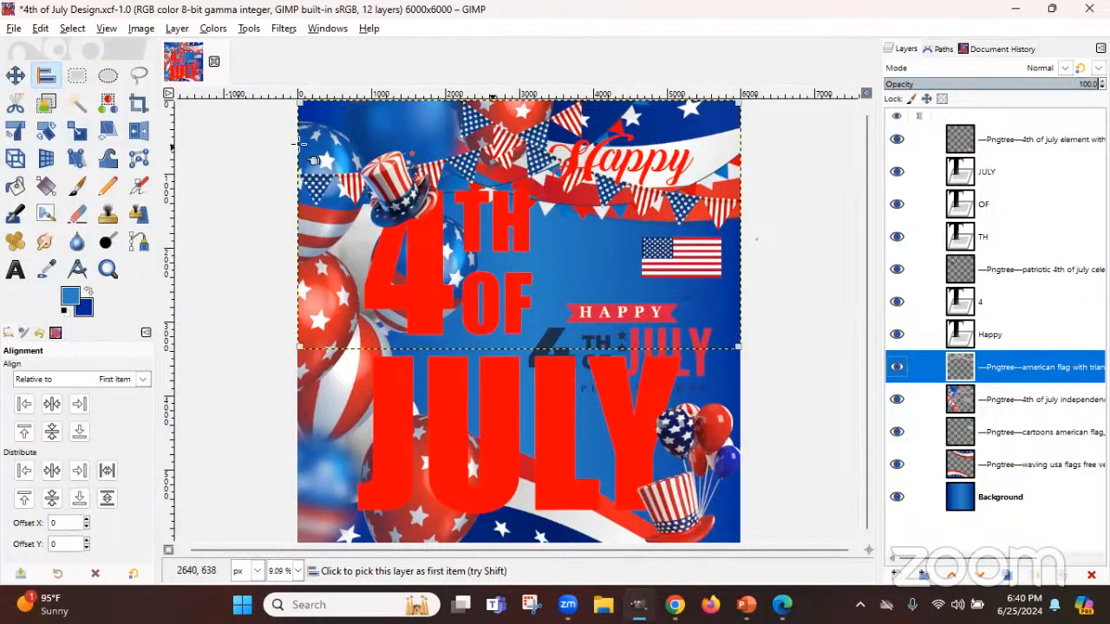
{"action": "left_click", "coordinate": [14, 75]}
{"action": "left_click_drag", "start_coordinate": [327, 186], "coordinate": [327, 141]}
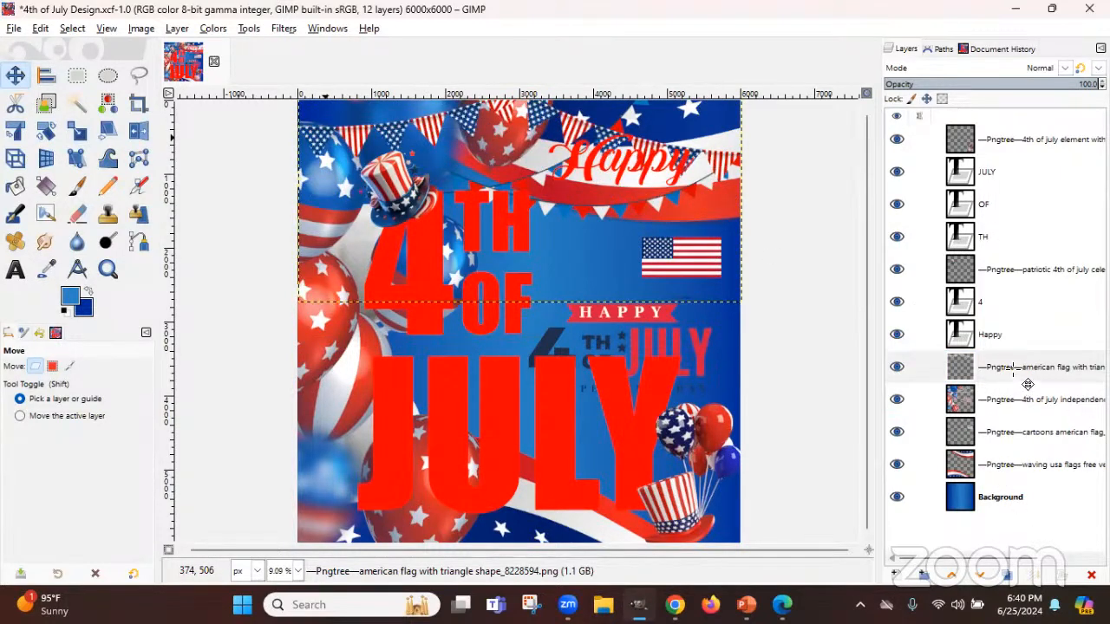
Delete the American flag triangle bunting layer and nudge the hat-with-balloons graphic slightly up and left
{"action": "left_click", "coordinate": [1016, 374]}
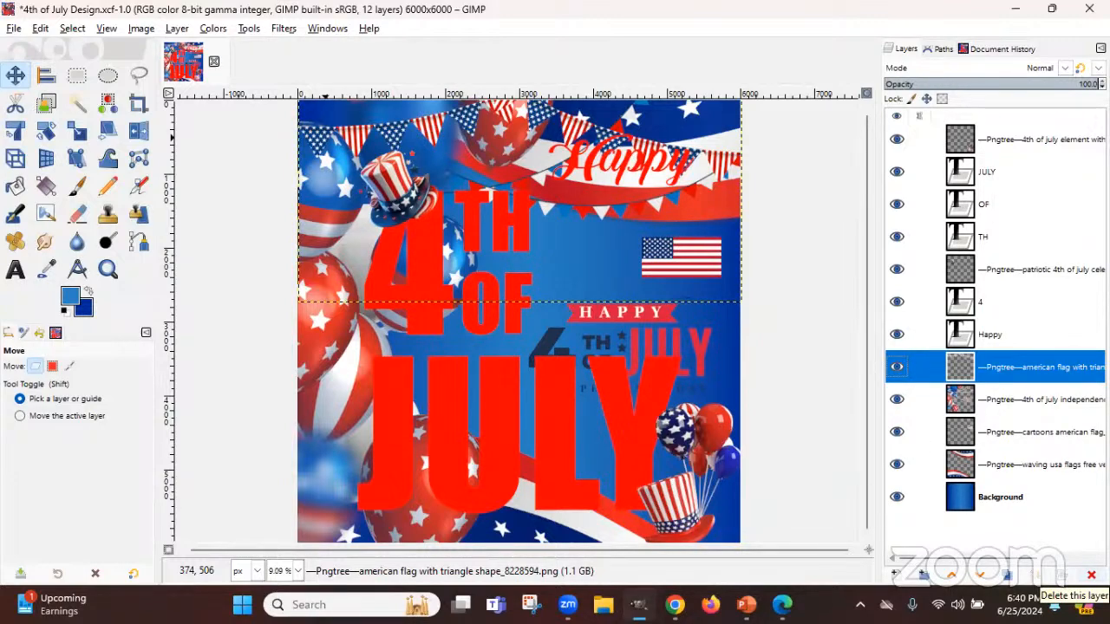
{"action": "left_click", "coordinate": [1091, 575]}
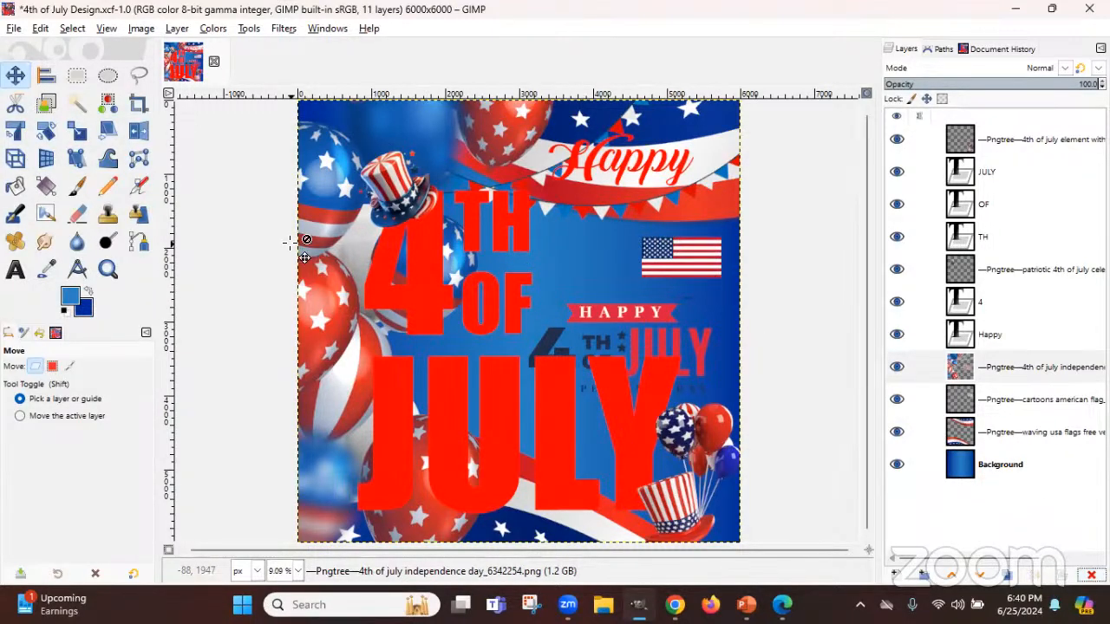
{"action": "left_click_drag", "start_coordinate": [712, 428], "coordinate": [708, 424]}
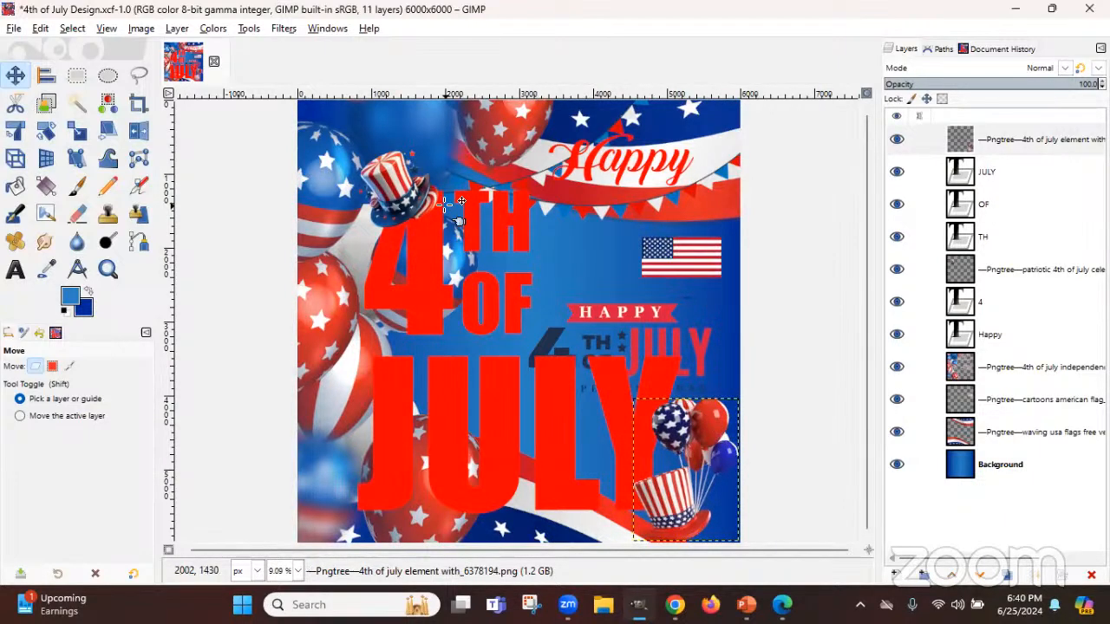
Select the 4th of July independence day balloon layer and hide every layer above it, from the hat-with-balloons element down to Happy
{"action": "left_click", "coordinate": [649, 310]}
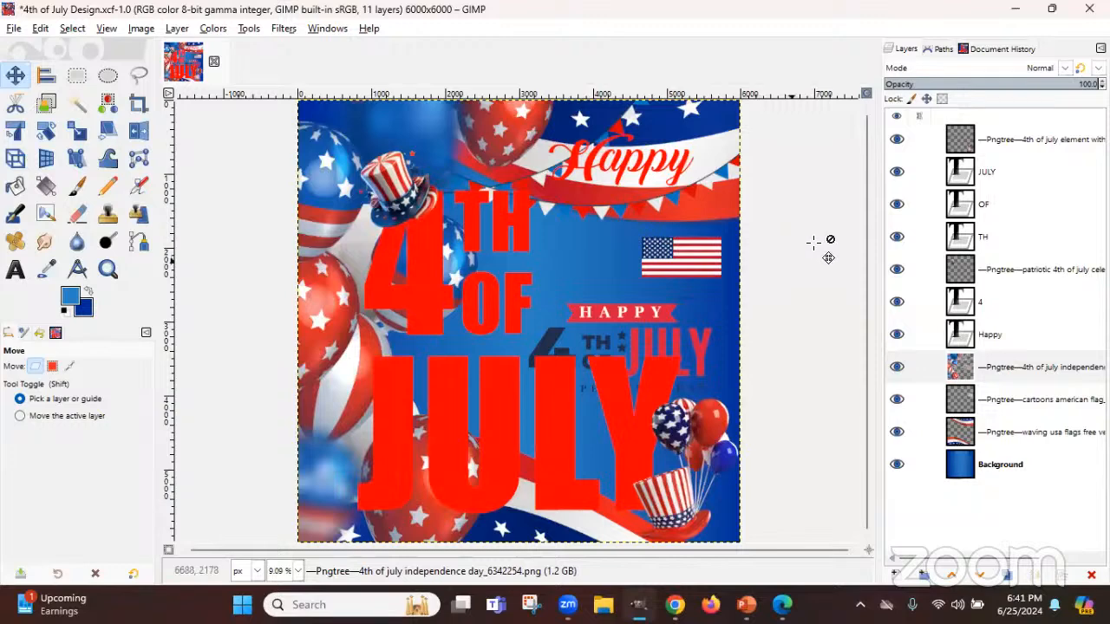
{"action": "left_click", "coordinate": [897, 138]}
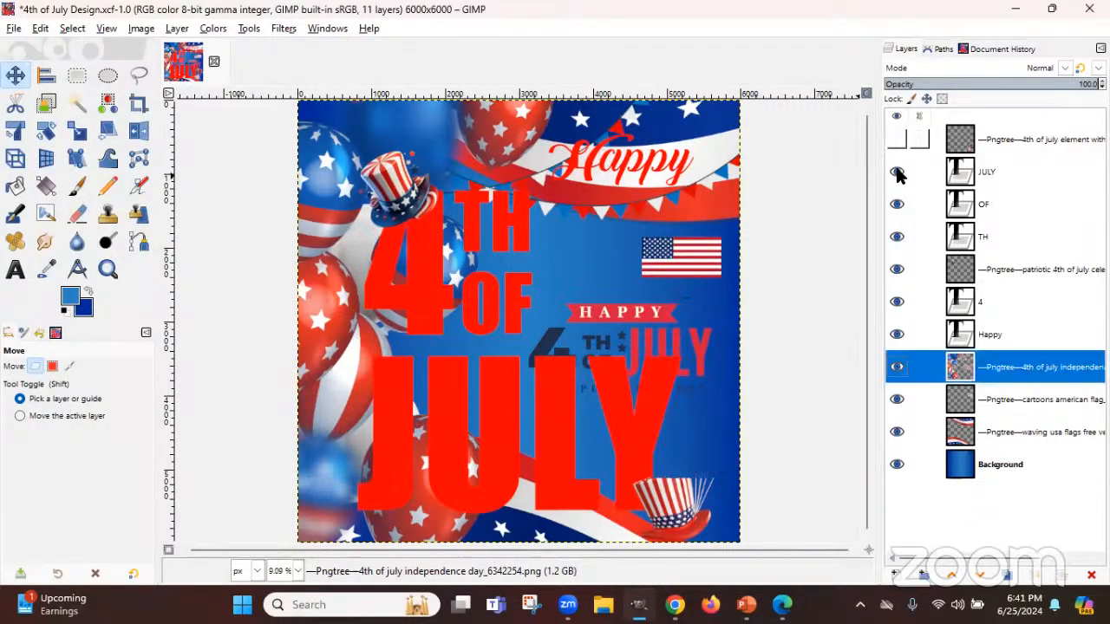
{"action": "left_click", "coordinate": [898, 172]}
{"action": "left_click", "coordinate": [898, 205]}
{"action": "left_click", "coordinate": [897, 237]}
{"action": "left_click", "coordinate": [898, 269]}
{"action": "left_click", "coordinate": [898, 302]}
{"action": "left_click", "coordinate": [897, 334]}
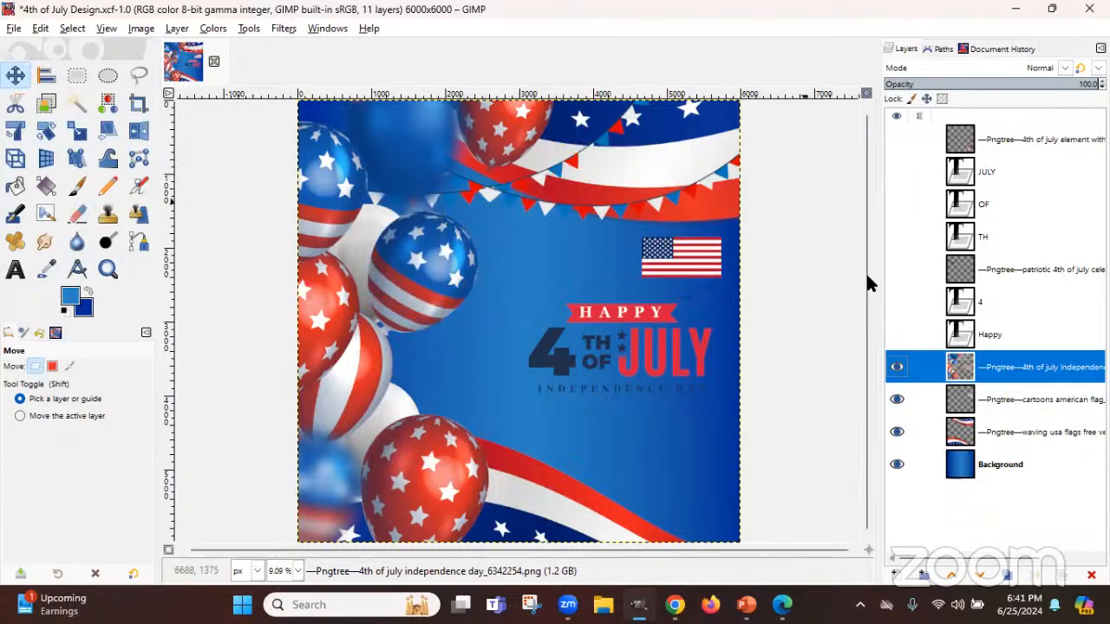
Hide the American flag, waving USA flags and Background layers, leaving only the 4th of July independence day balloon layer showing
{"action": "left_click", "coordinate": [898, 399]}
{"action": "left_click", "coordinate": [898, 432]}
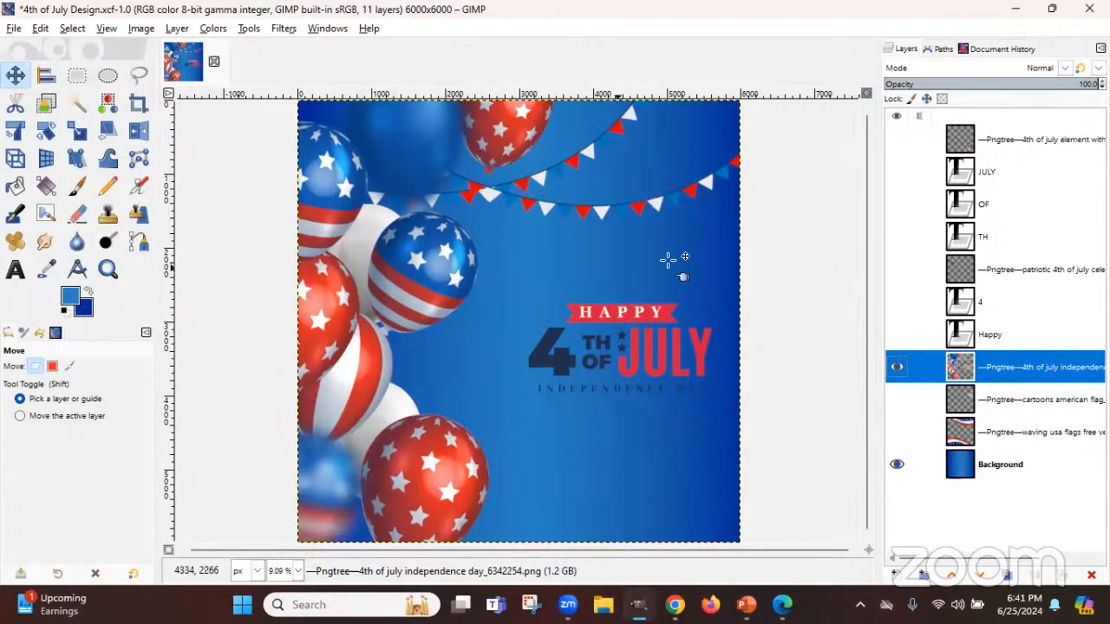
{"action": "left_click", "coordinate": [898, 466]}
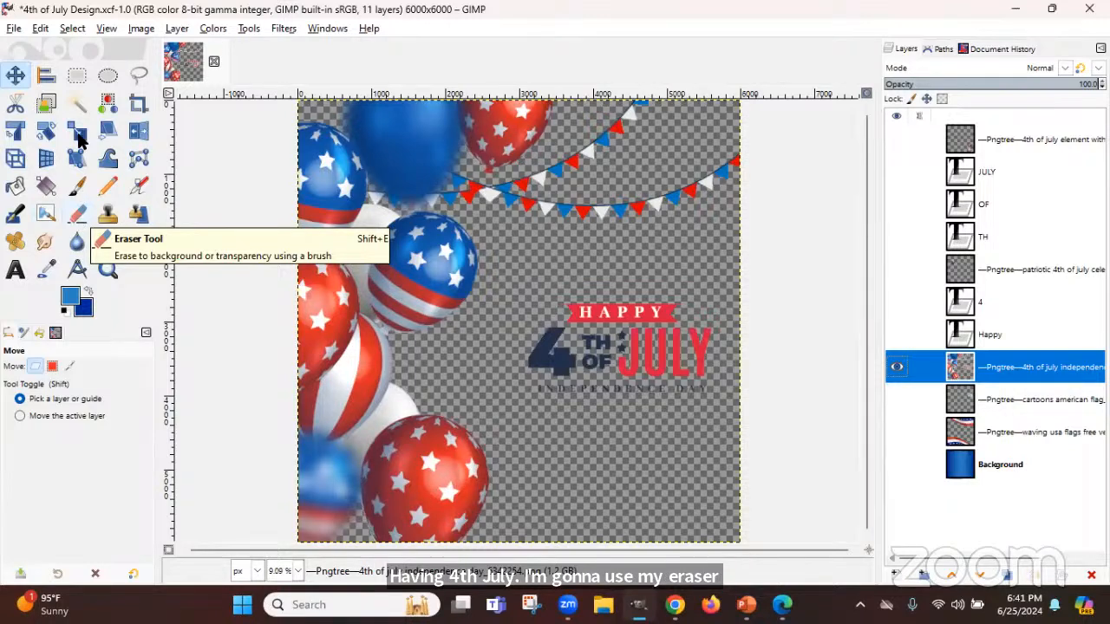
Erase a stroke across the "4th of July" lettering on the balloon layer using the Eraser with the 2. Hardness 100 brush
{"action": "left_click", "coordinate": [78, 74]}
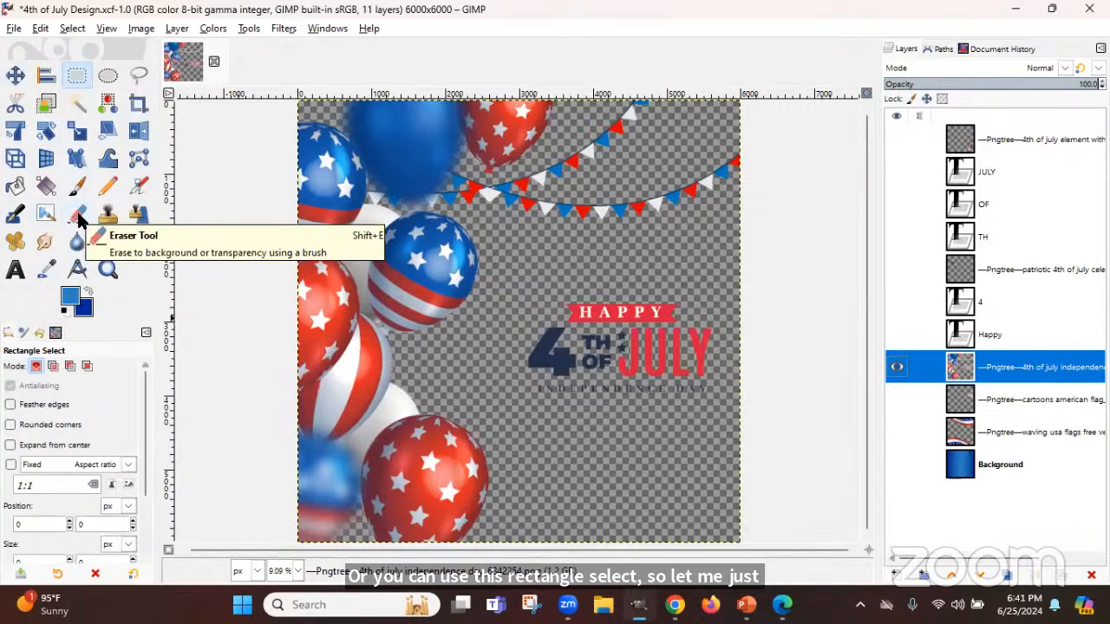
{"action": "left_click", "coordinate": [78, 217]}
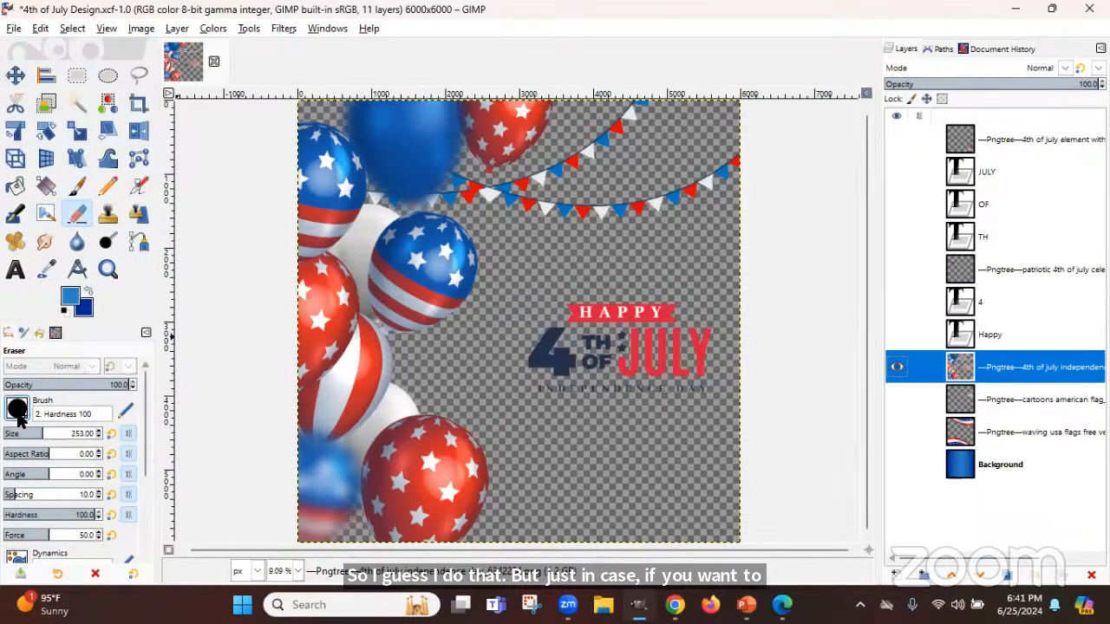
{"action": "left_click", "coordinate": [18, 411]}
{"action": "left_click", "coordinate": [19, 415]}
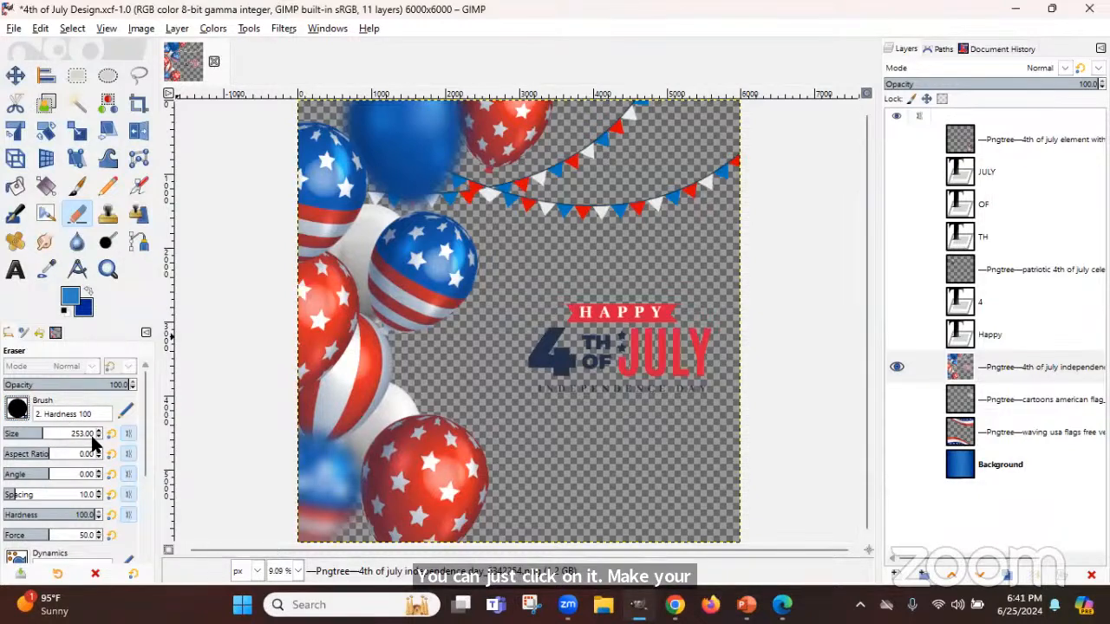
{"action": "mouse_move", "coordinate": [579, 359]}
{"action": "left_mouse_down"}
{"action": "mouse_move", "coordinate": [593, 367]}
{"action": "mouse_move", "coordinate": [583, 349]}
{"action": "mouse_move", "coordinate": [699, 370]}
{"action": "mouse_move", "coordinate": [704, 343]}
{"action": "left_mouse_up"}
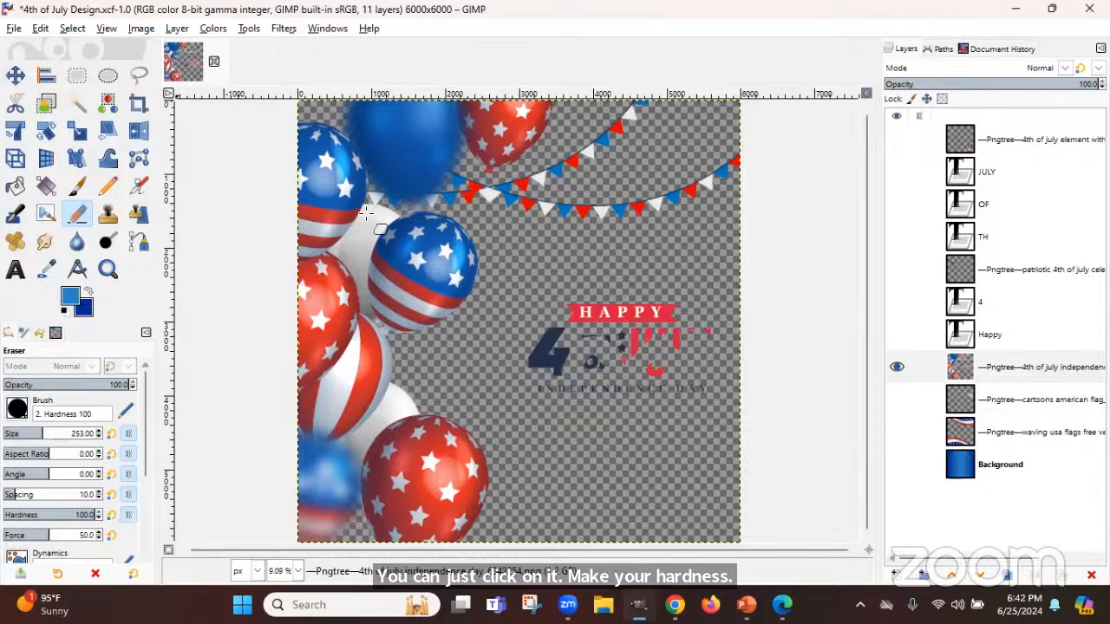
Draw a rectangular selection around the "Happy 4th of July Independence Day" lettering on the balloon layer and delete its contents
{"action": "left_click", "coordinate": [77, 77]}
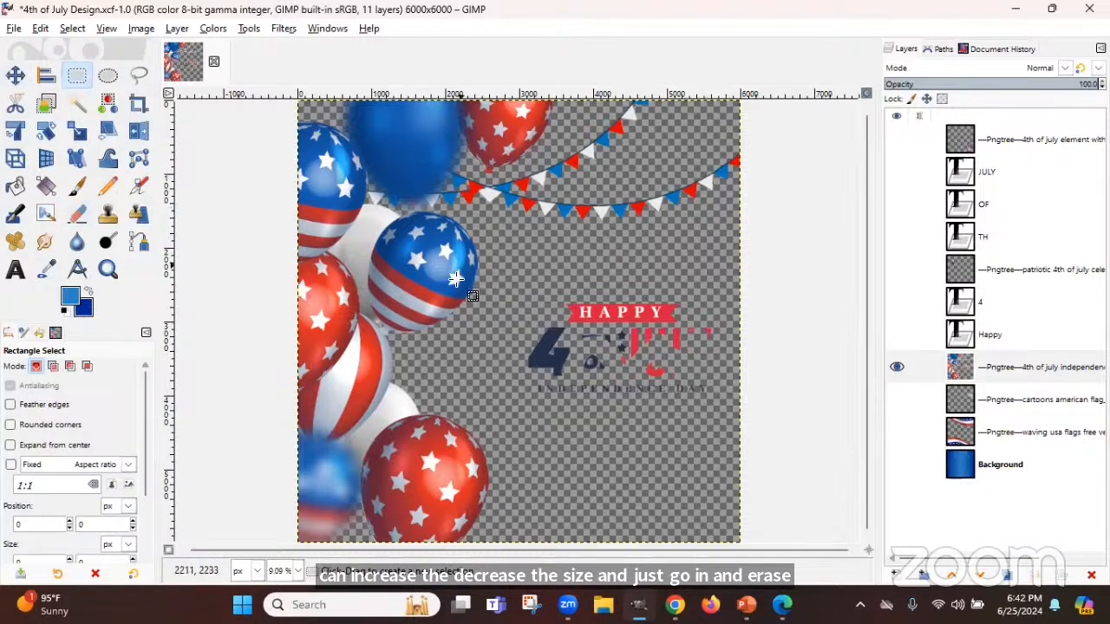
{"action": "left_click", "coordinate": [78, 73]}
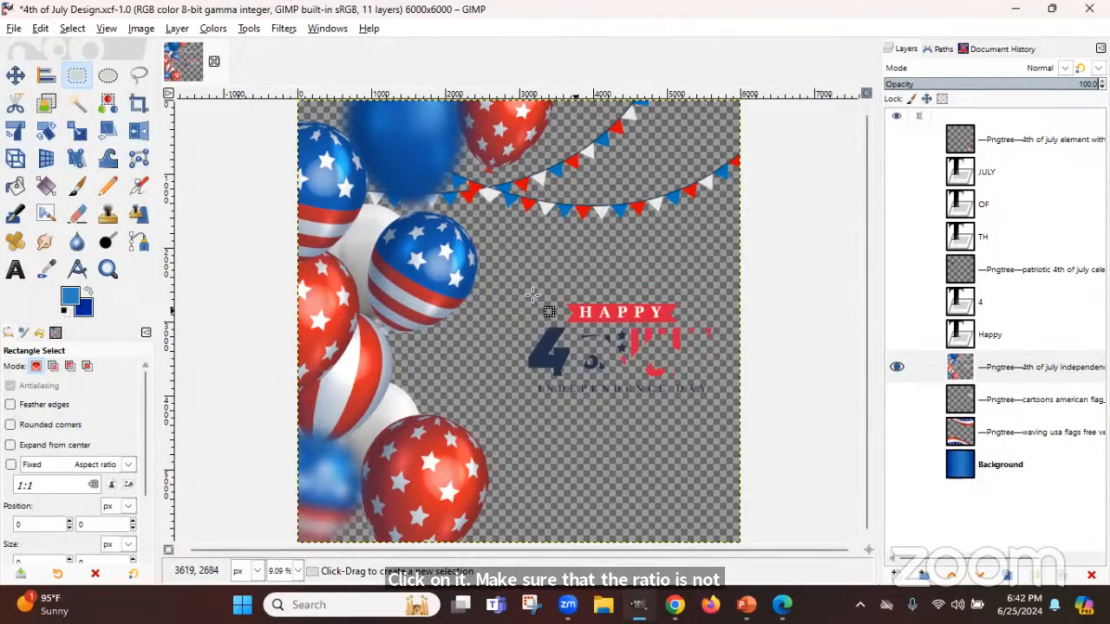
{"action": "left_click_drag", "start_coordinate": [505, 279], "coordinate": [743, 436]}
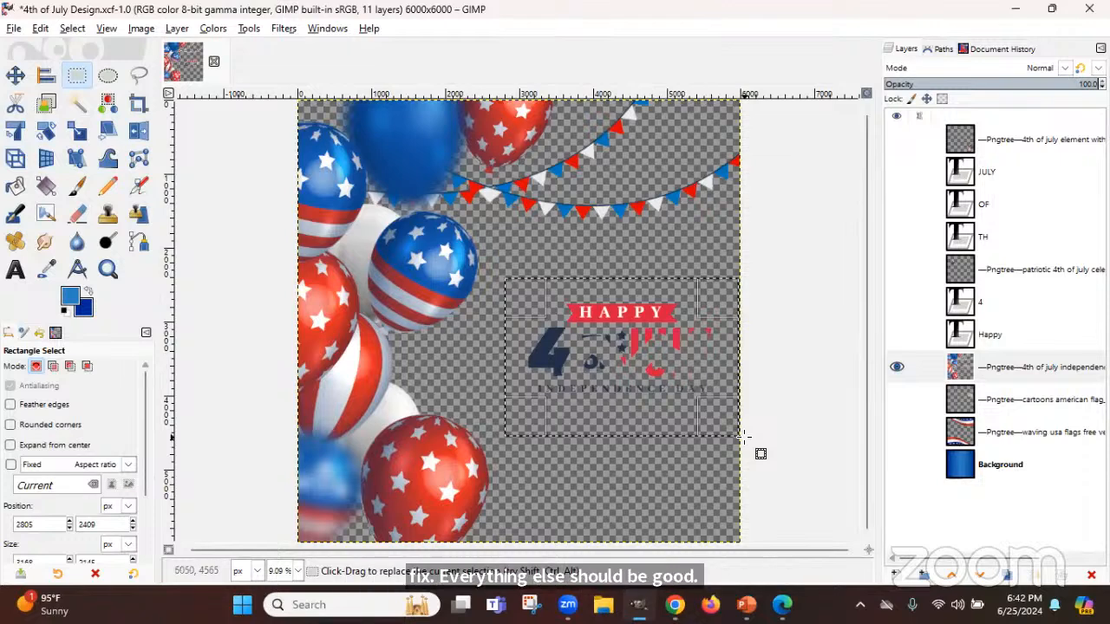
{"action": "key", "text": "Delete"}
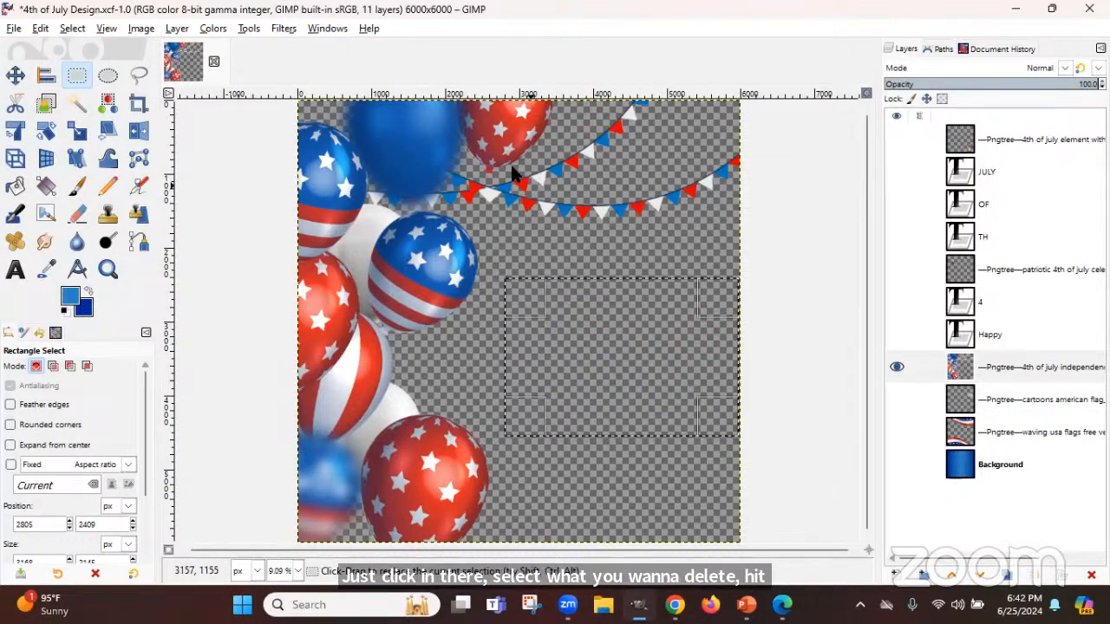
{"action": "left_click", "coordinate": [41, 29]}
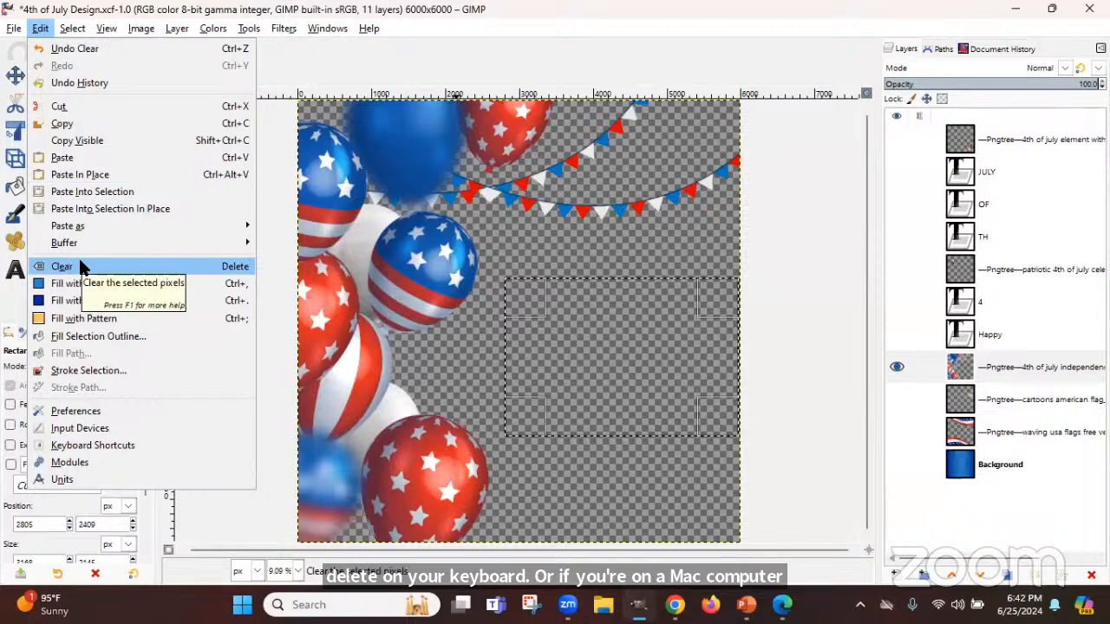
{"action": "left_click", "coordinate": [661, 227]}
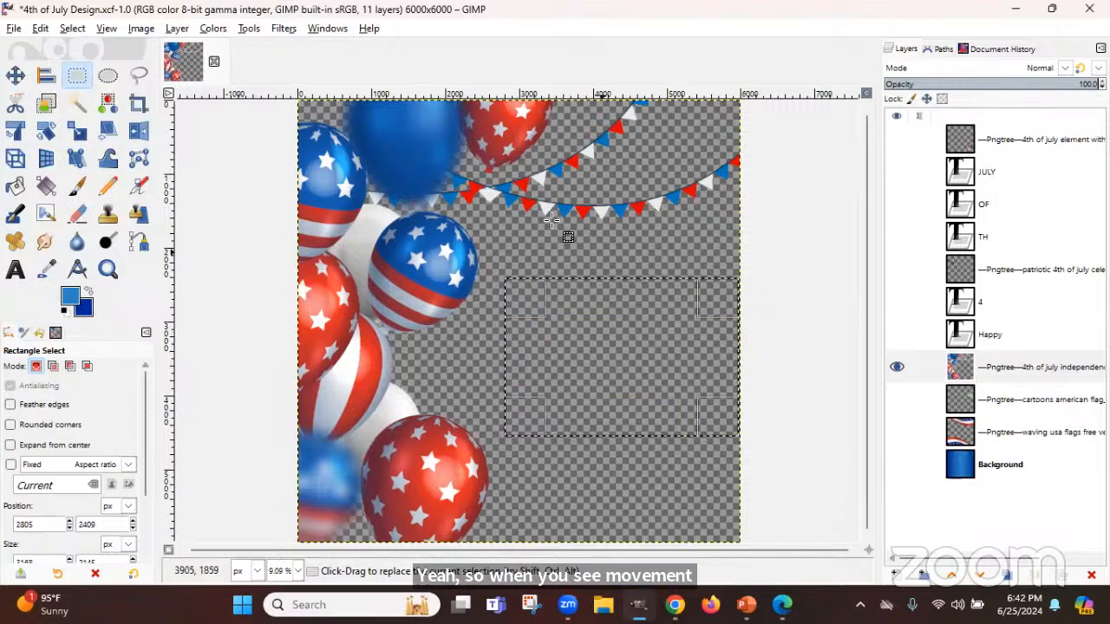
Remove the rectangular selection and save the design file
{"action": "left_click", "coordinate": [73, 30]}
{"action": "left_click", "coordinate": [90, 68]}
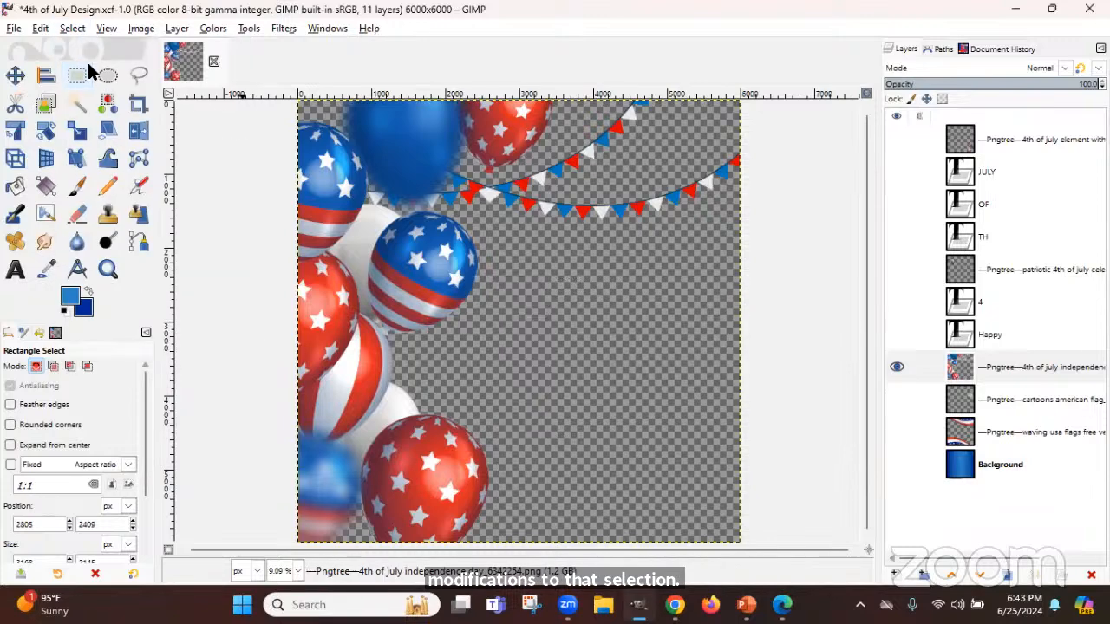
{"action": "left_click", "coordinate": [13, 29]}
{"action": "left_click", "coordinate": [36, 162]}
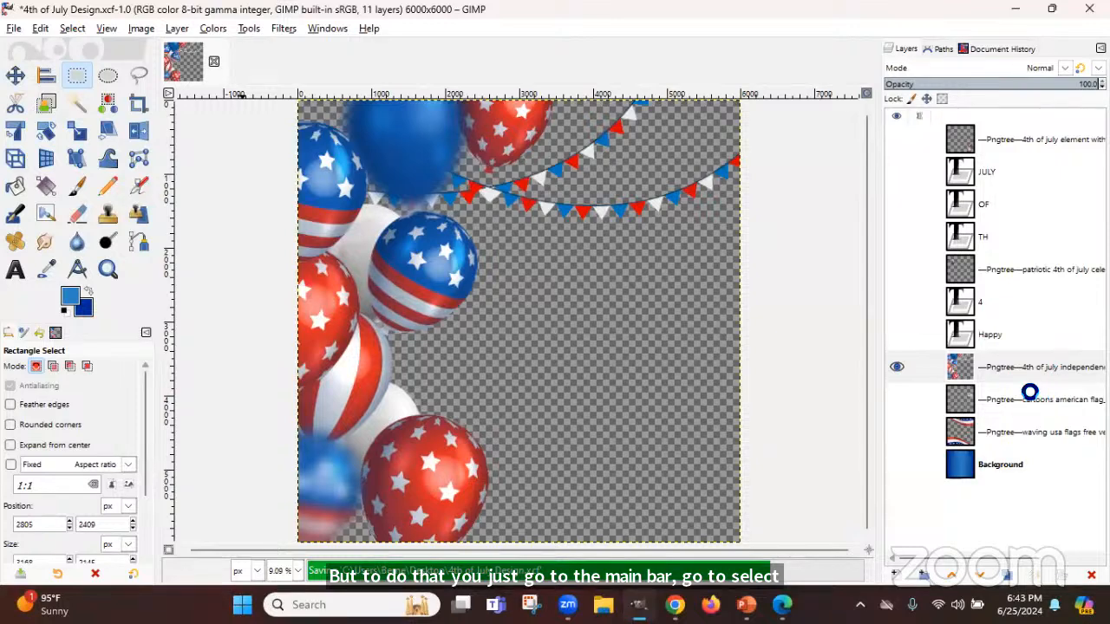
Make all the hidden layers visible again, from the Background up to the topmost 4th of July element layer
{"action": "left_click", "coordinate": [897, 464]}
{"action": "left_click", "coordinate": [897, 432]}
{"action": "left_click", "coordinate": [897, 399]}
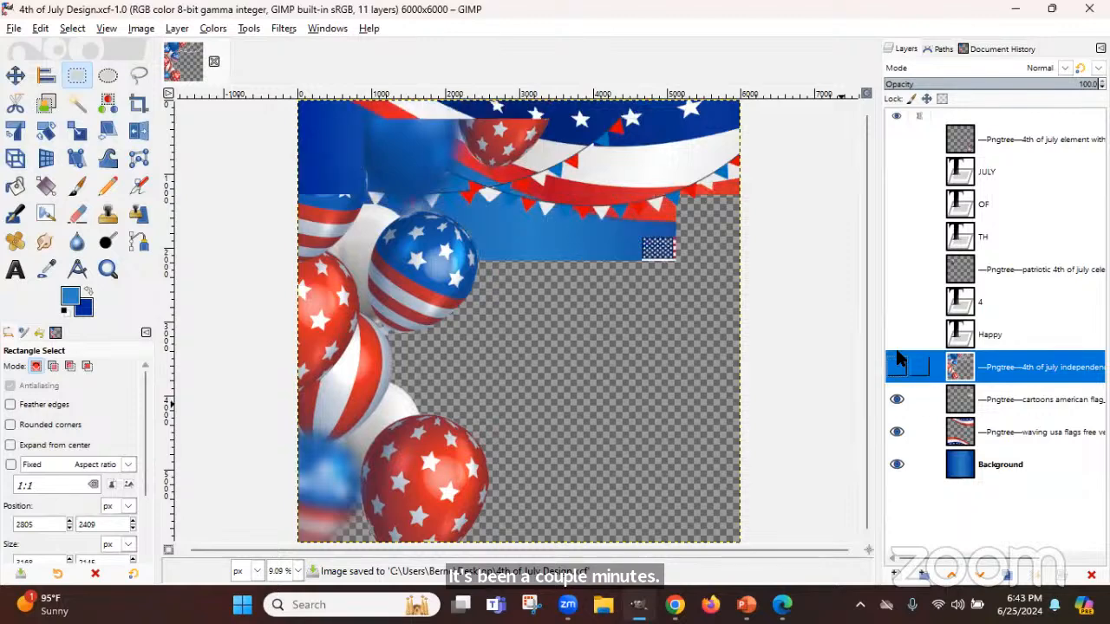
{"action": "left_click", "coordinate": [897, 366]}
{"action": "left_click", "coordinate": [897, 367]}
{"action": "left_click", "coordinate": [897, 334]}
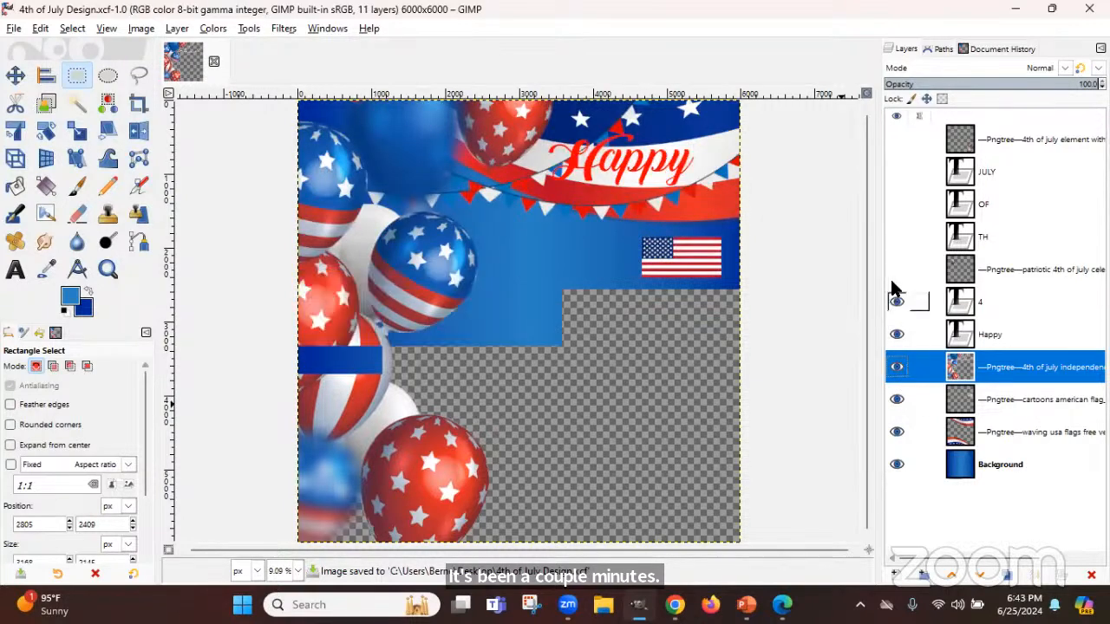
{"action": "left_click", "coordinate": [896, 301]}
{"action": "left_click", "coordinate": [897, 269]}
{"action": "left_click", "coordinate": [897, 237]}
{"action": "left_click", "coordinate": [896, 204]}
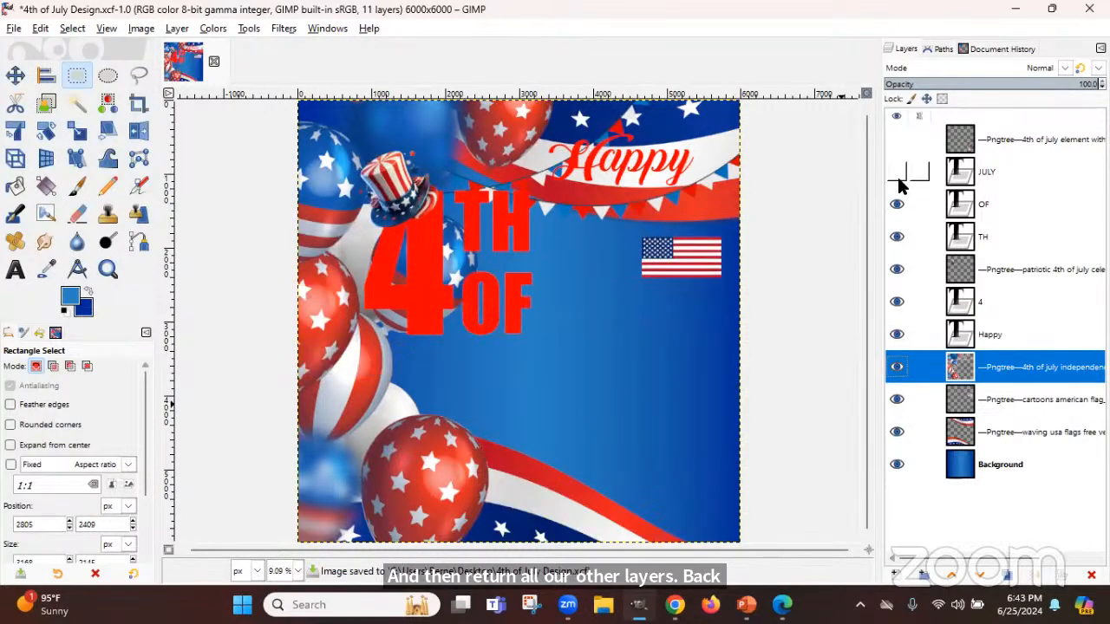
{"action": "left_click", "coordinate": [897, 172]}
{"action": "left_click", "coordinate": [896, 139]}
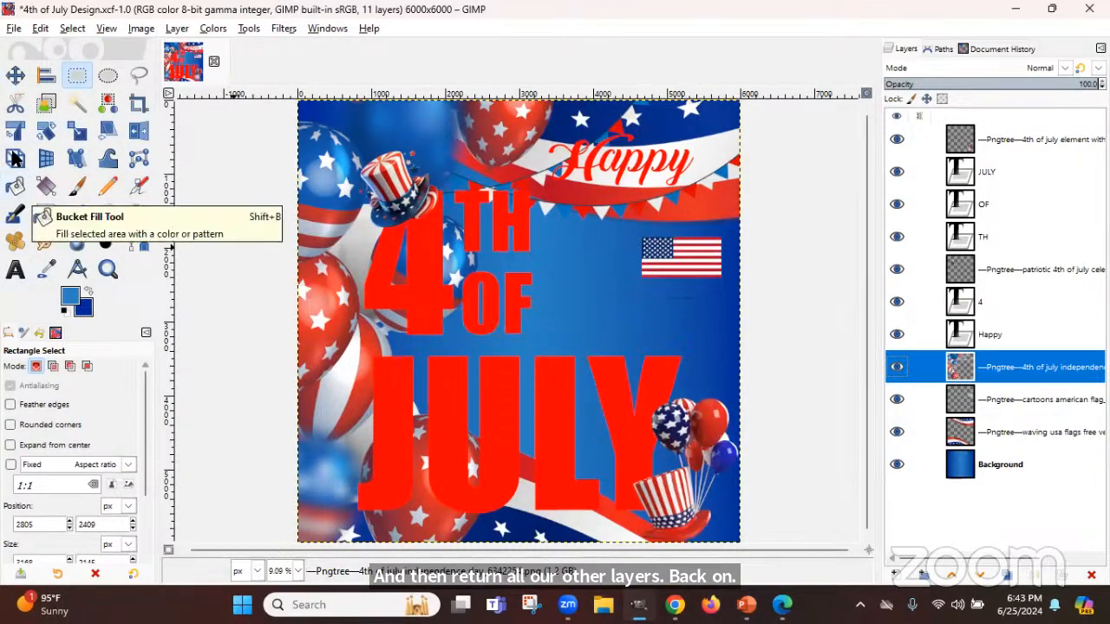
Pick the American flag layer and crop it to its content
{"action": "left_click", "coordinate": [16, 75]}
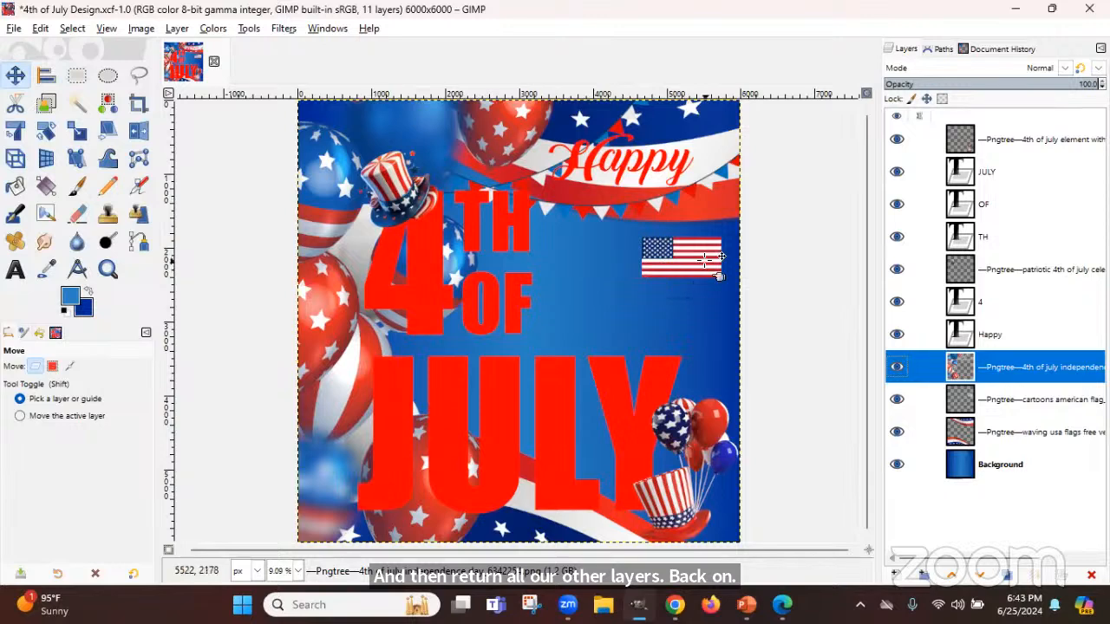
{"action": "left_click", "coordinate": [659, 286]}
{"action": "left_click", "coordinate": [79, 216]}
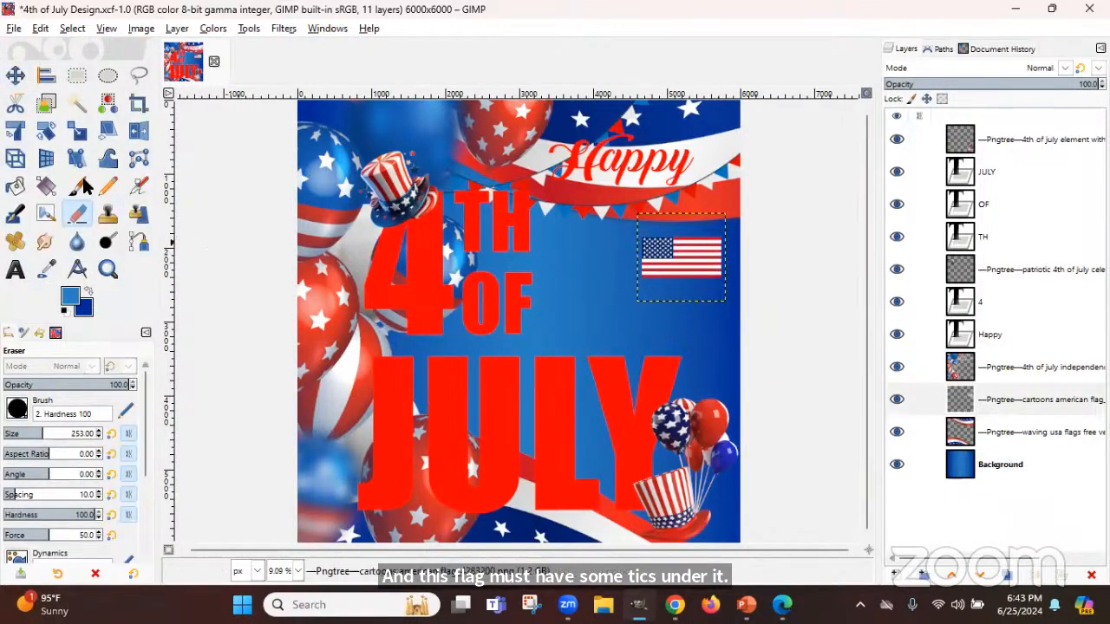
{"action": "left_click", "coordinate": [176, 29]}
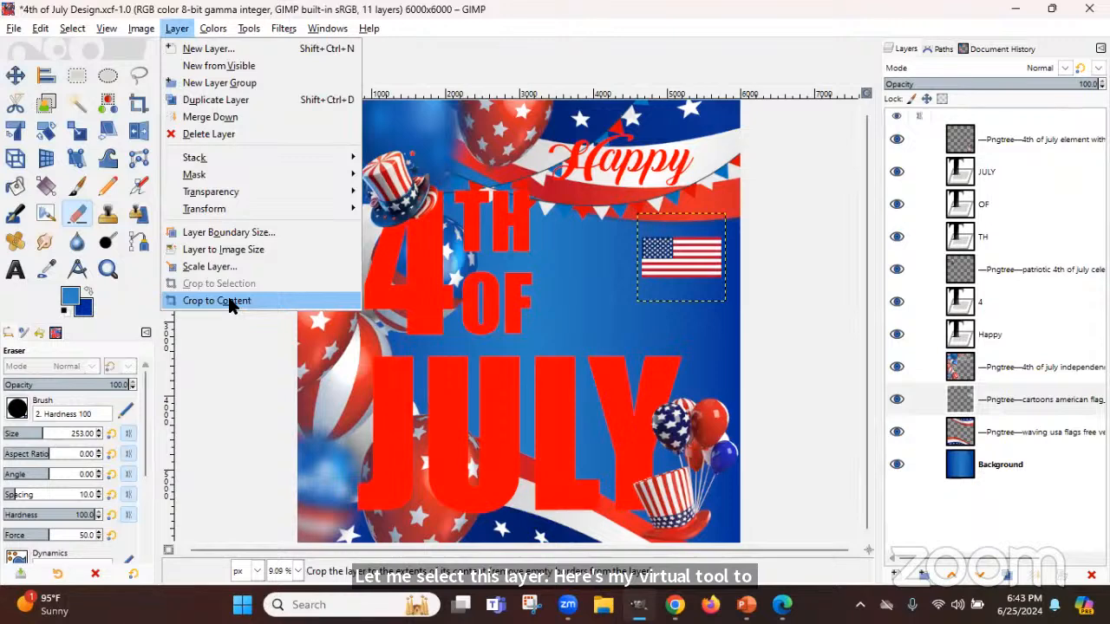
{"action": "left_click", "coordinate": [230, 301]}
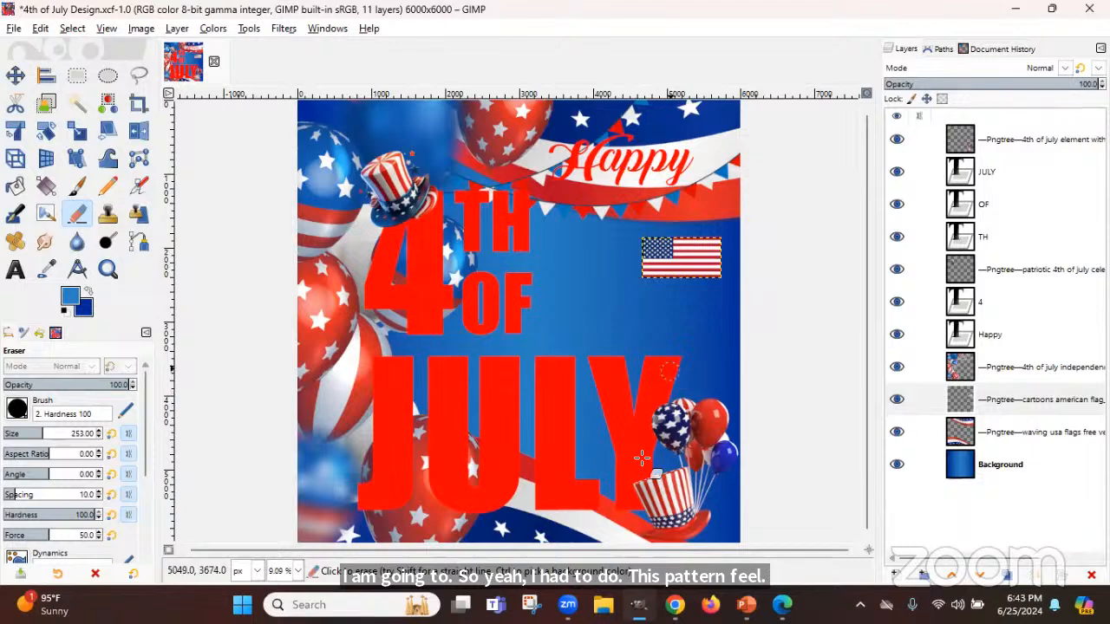
Move the American flag over the J of JULY and place its layer directly above the JULY text layer
{"action": "left_click", "coordinate": [16, 77]}
{"action": "left_click_drag", "start_coordinate": [685, 270], "coordinate": [407, 388]}
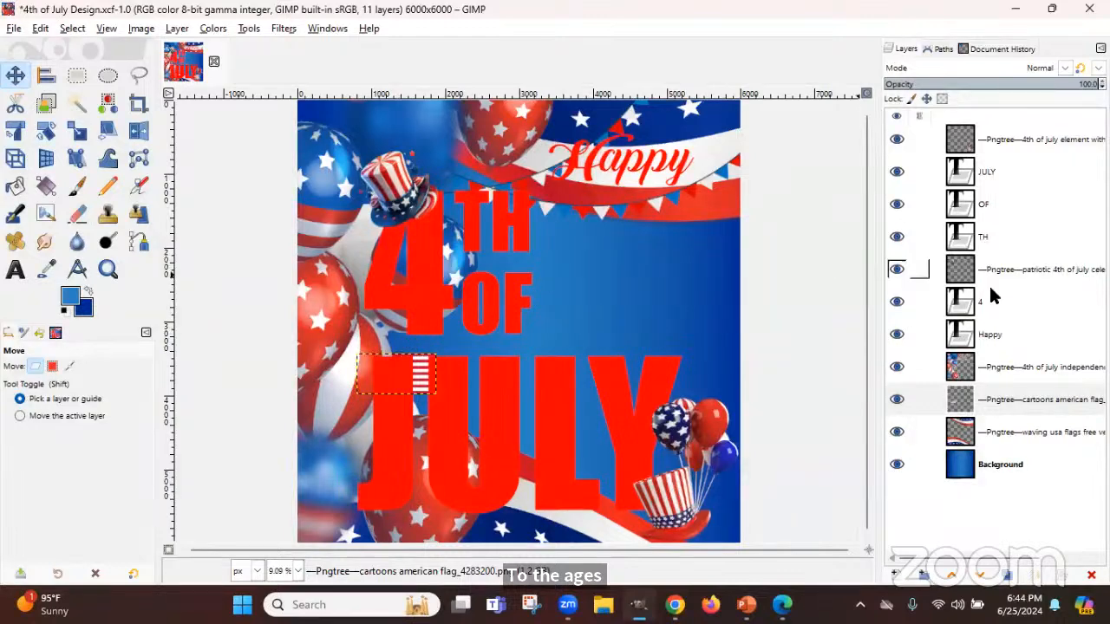
{"action": "left_click", "coordinate": [1008, 400]}
{"action": "left_click_drag", "start_coordinate": [1009, 400], "coordinate": [988, 172]}
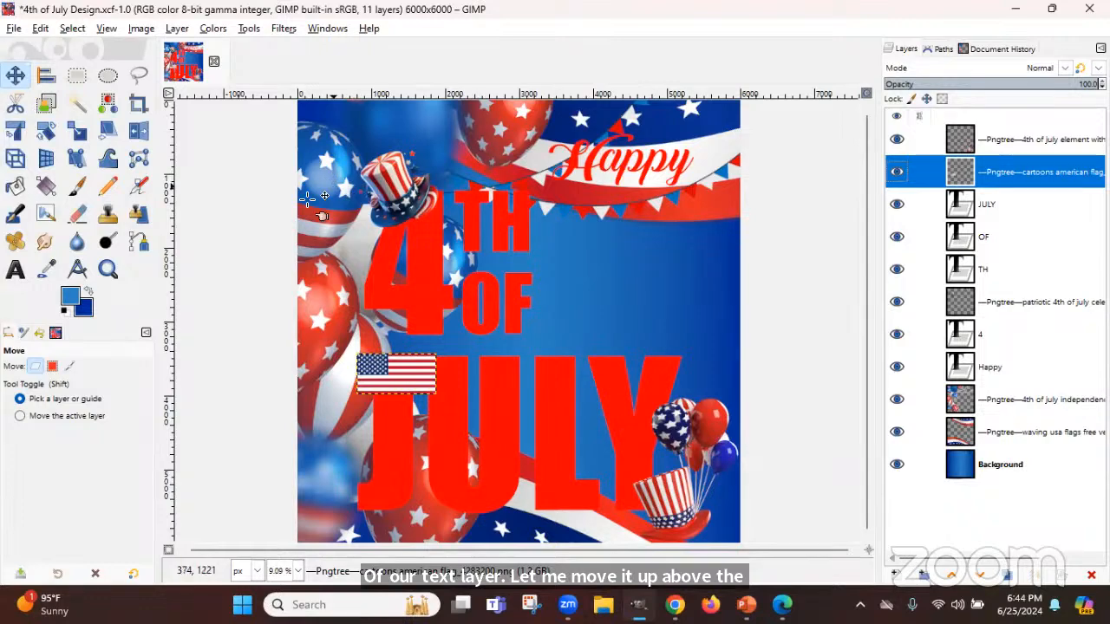
Scale the American flag layer proportionally to about 4434 × 2287 px so it covers the word JULY
{"action": "left_click", "coordinate": [73, 131]}
{"action": "left_click_drag", "start_coordinate": [434, 392], "coordinate": [675, 527]}
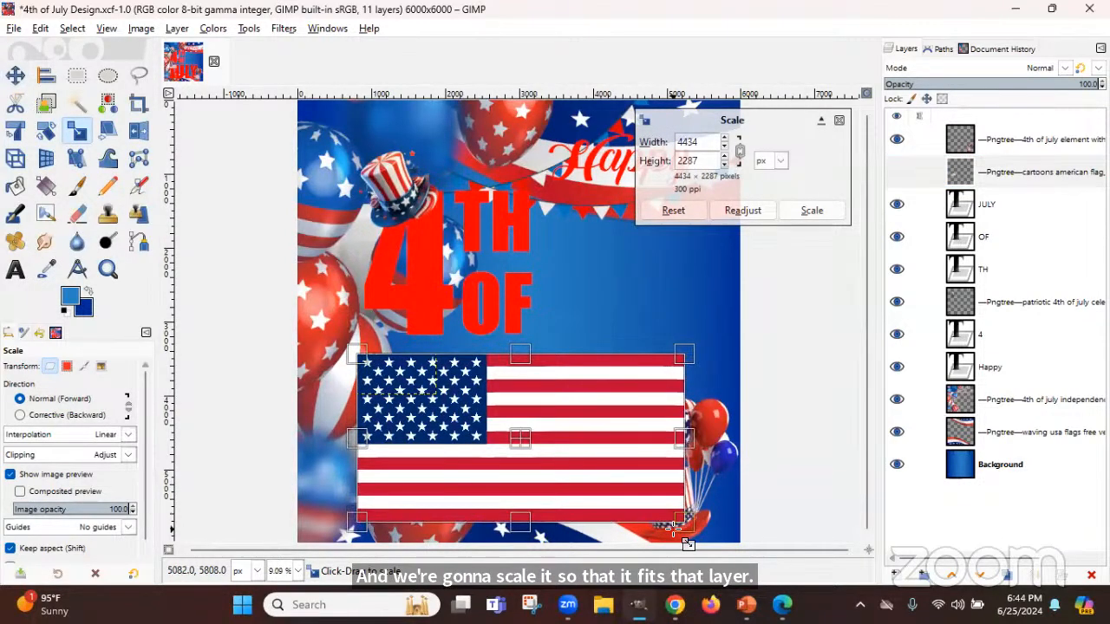
{"action": "left_click", "coordinate": [812, 210]}
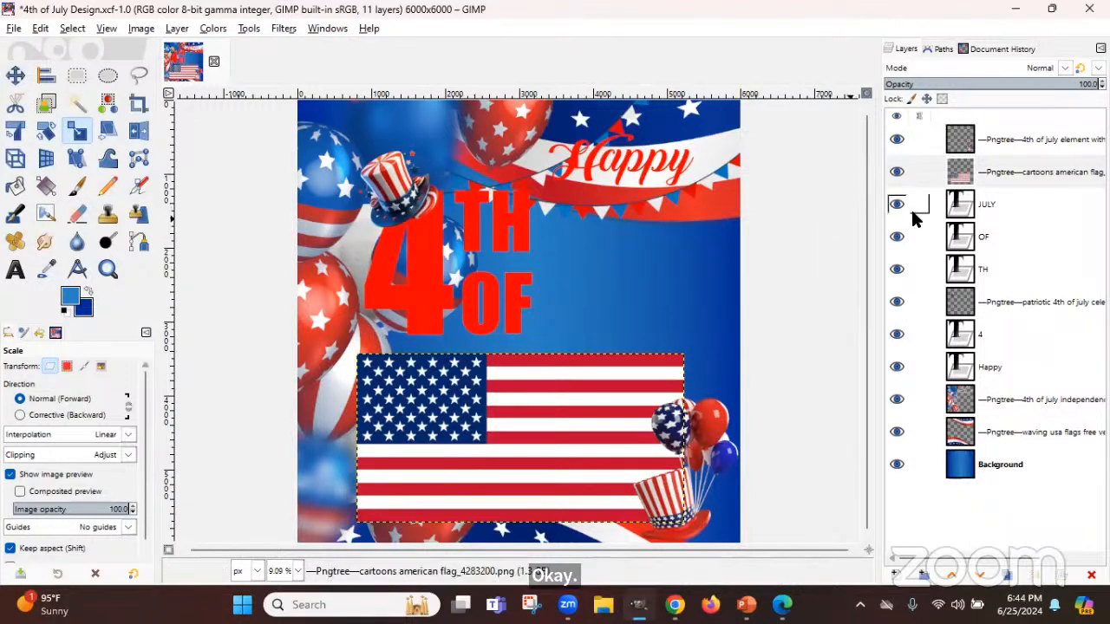
Create a selection from the JULY text layer's alpha, and make the American flag layer active
{"action": "left_click", "coordinate": [975, 217]}
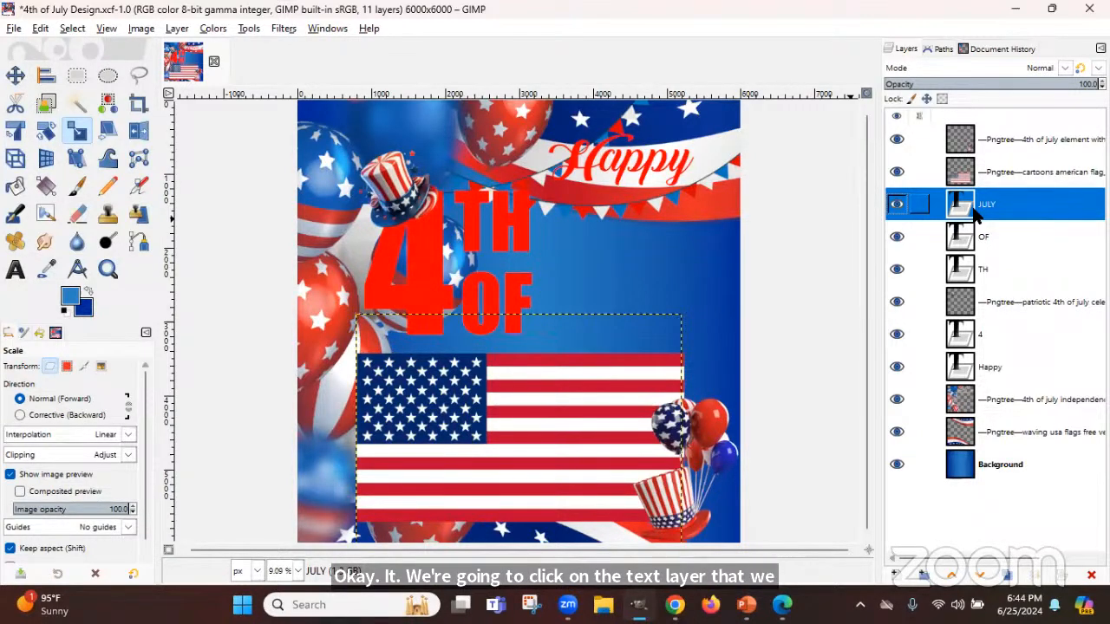
{"action": "right_click", "coordinate": [974, 217]}
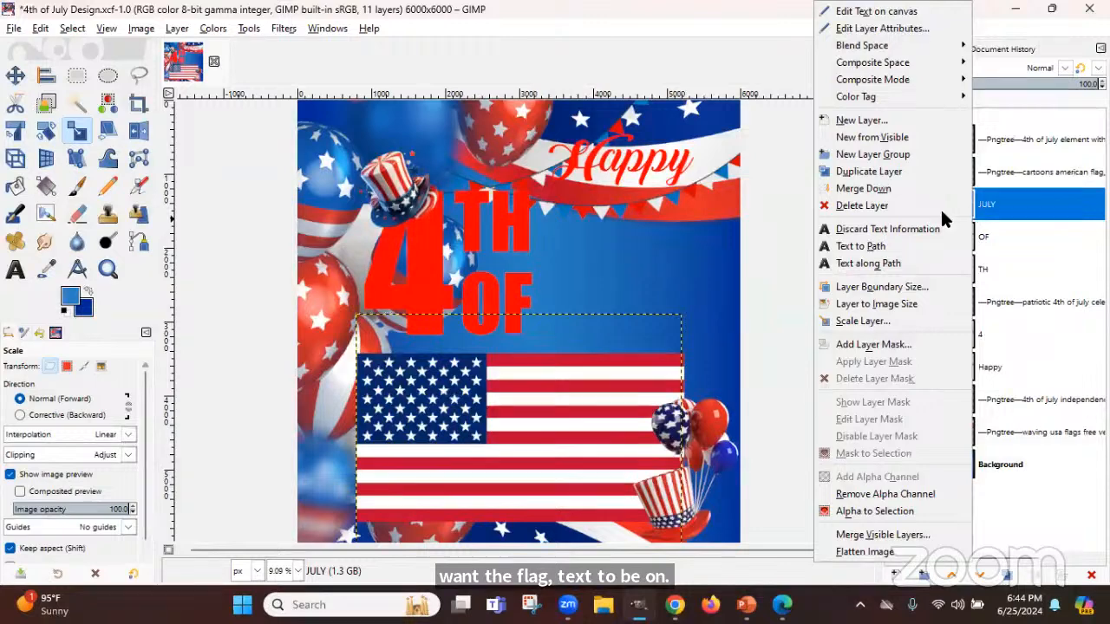
{"action": "left_click", "coordinate": [863, 512]}
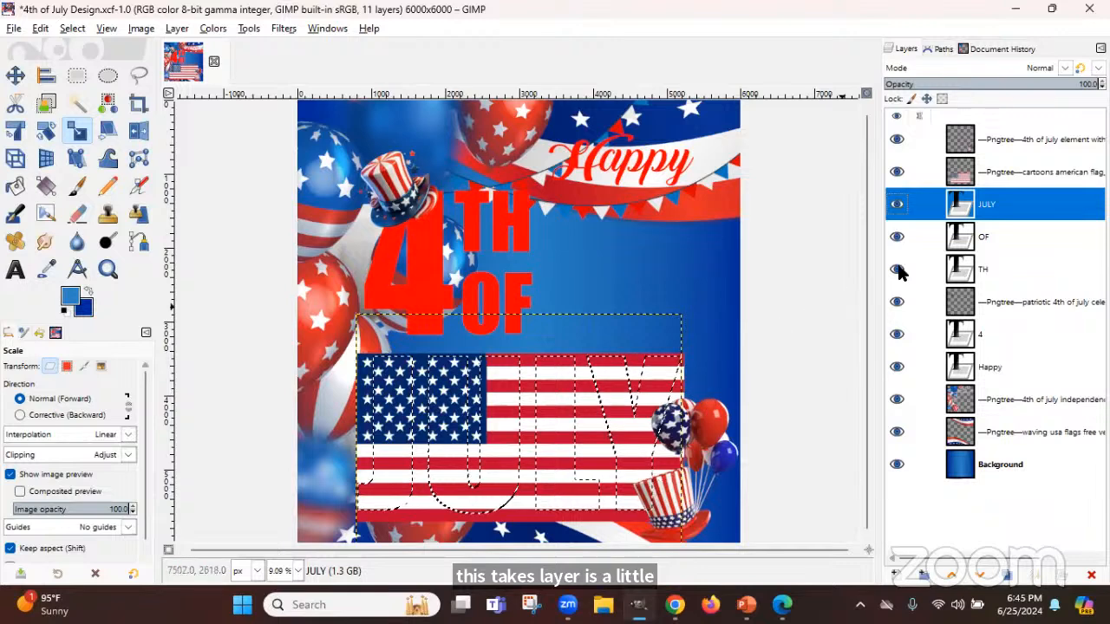
{"action": "left_click", "coordinate": [1029, 177]}
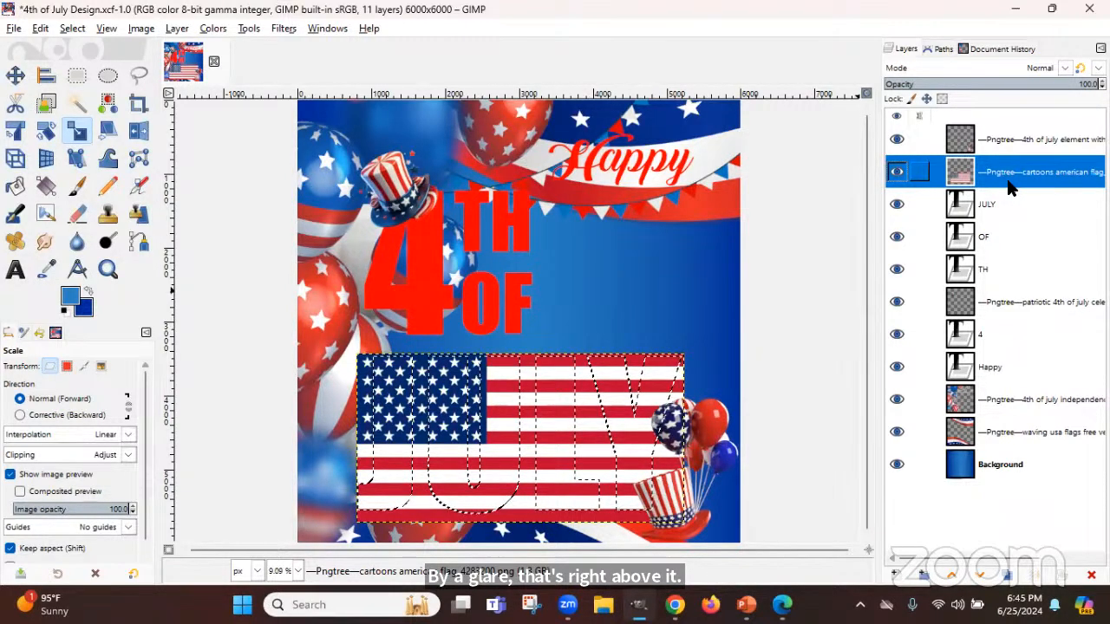
{"action": "right_click", "coordinate": [1010, 189]}
{"action": "left_click", "coordinate": [1025, 179]}
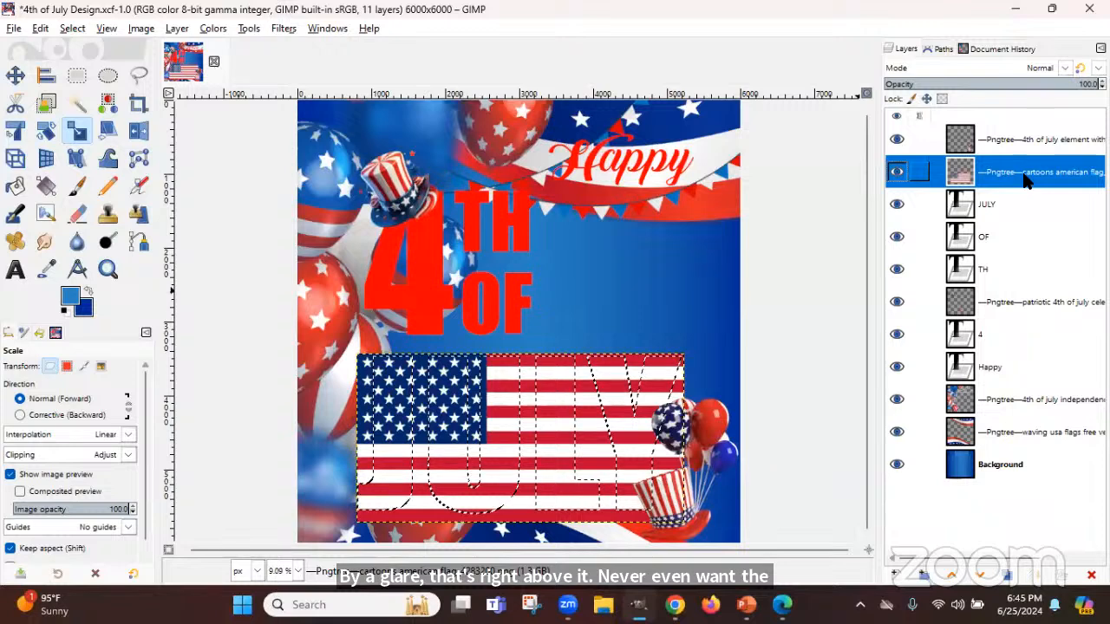
{"action": "right_click", "coordinate": [1025, 178]}
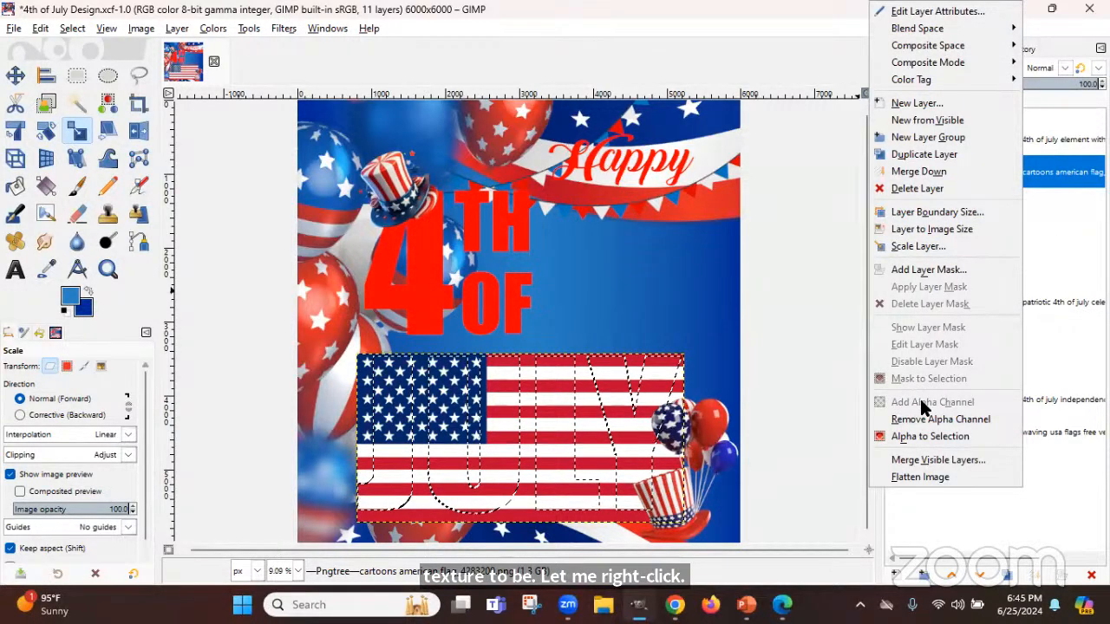
{"action": "left_click", "coordinate": [1055, 169]}
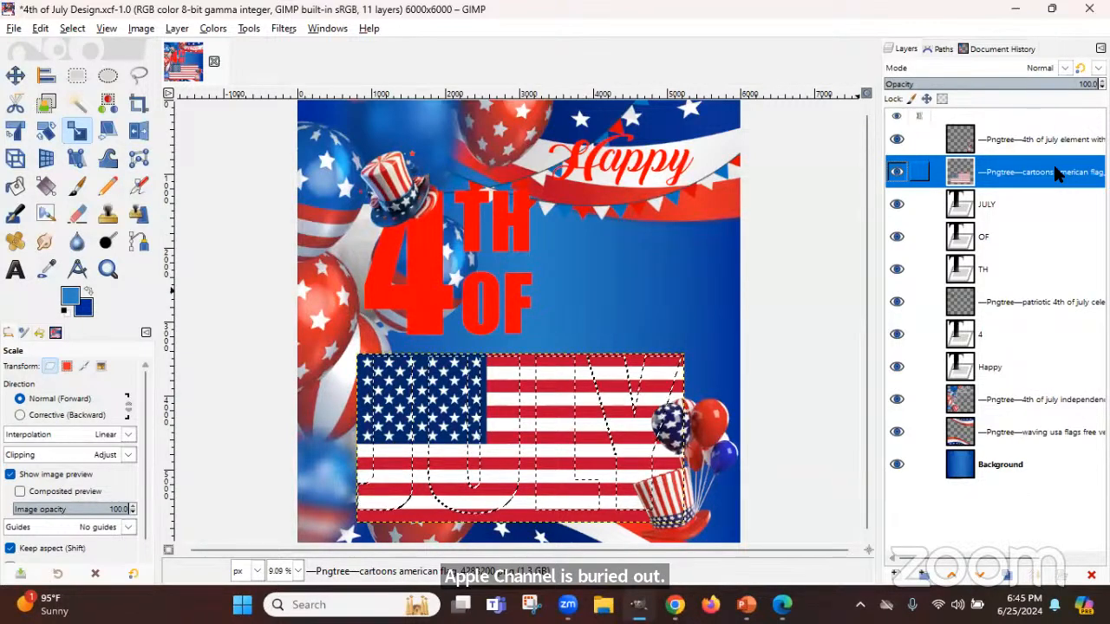
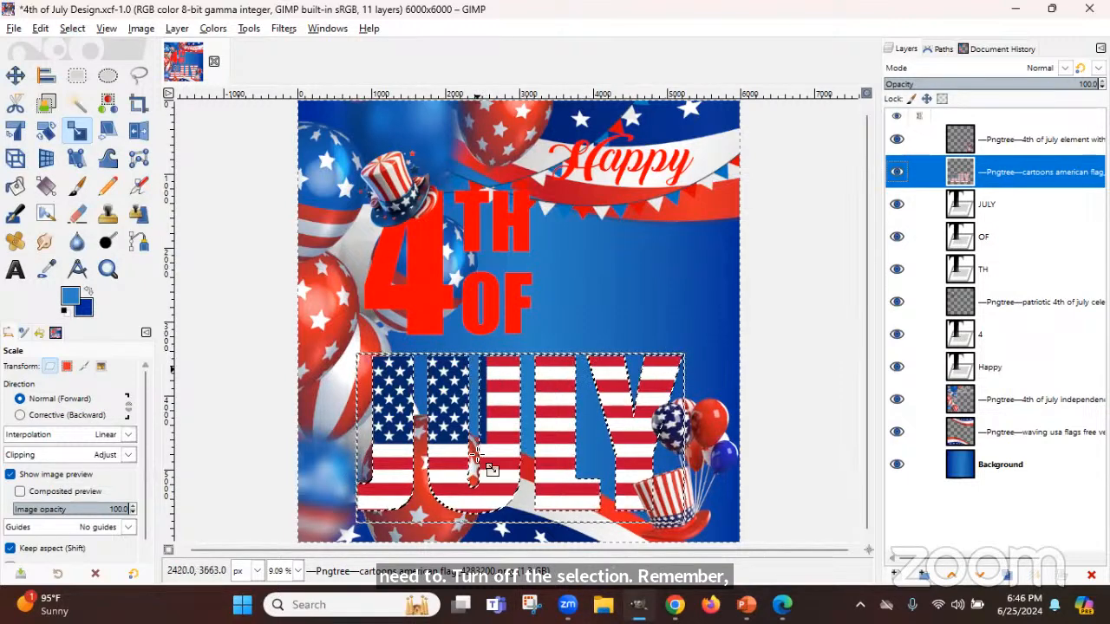
Clear the selection around the flag-filled JULY lettering and save the 4th of July design file
{"action": "left_click", "coordinate": [72, 27]}
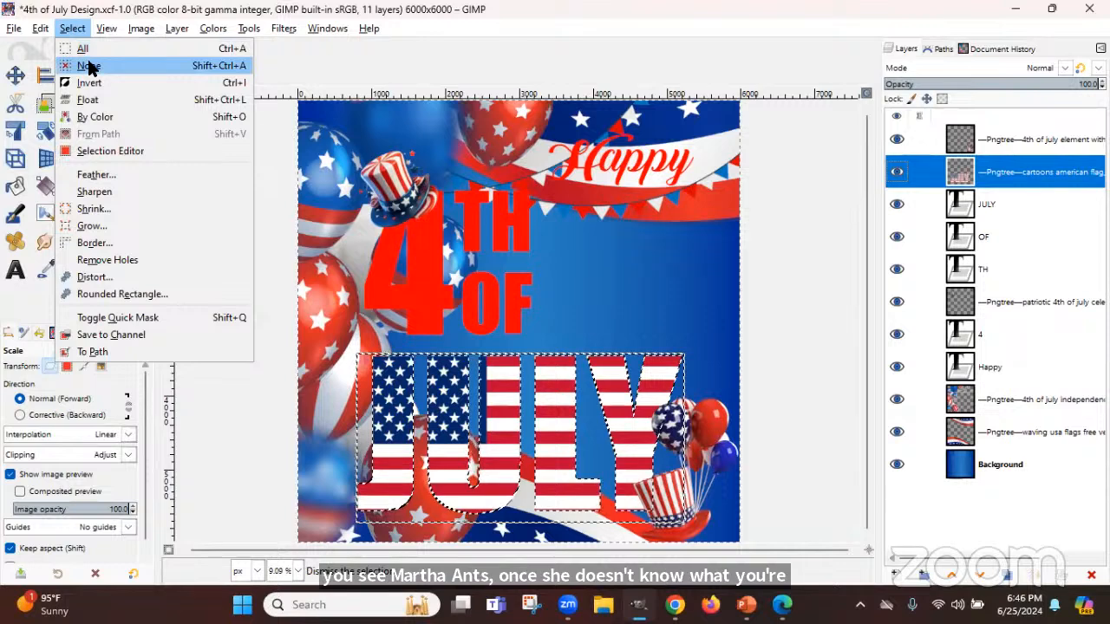
{"action": "left_click", "coordinate": [88, 66]}
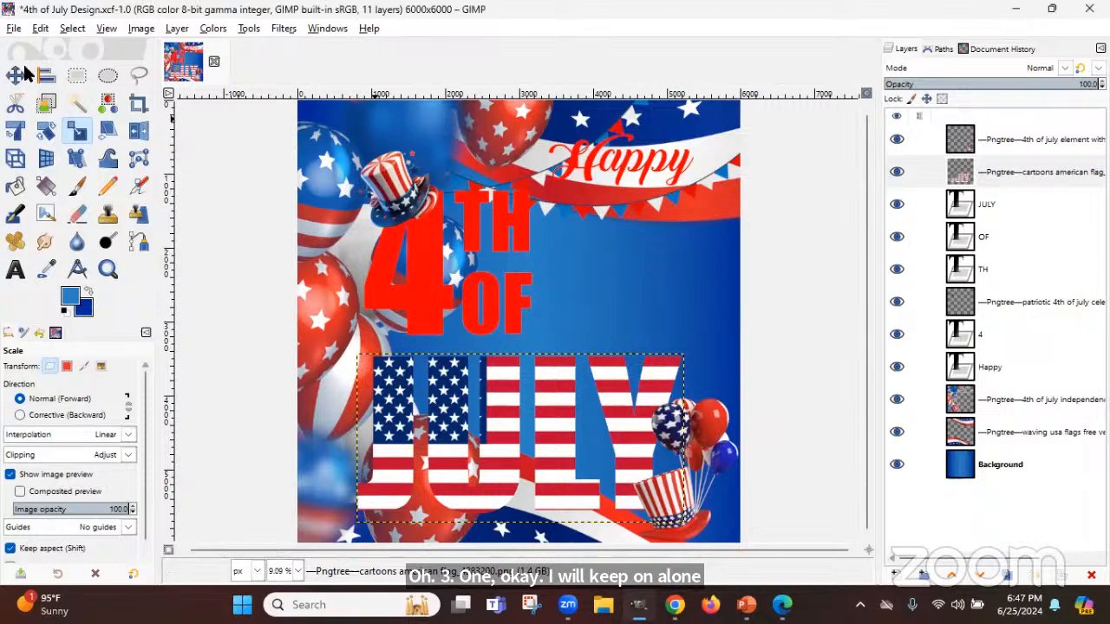
{"action": "left_click", "coordinate": [14, 28]}
{"action": "left_click", "coordinate": [35, 156]}
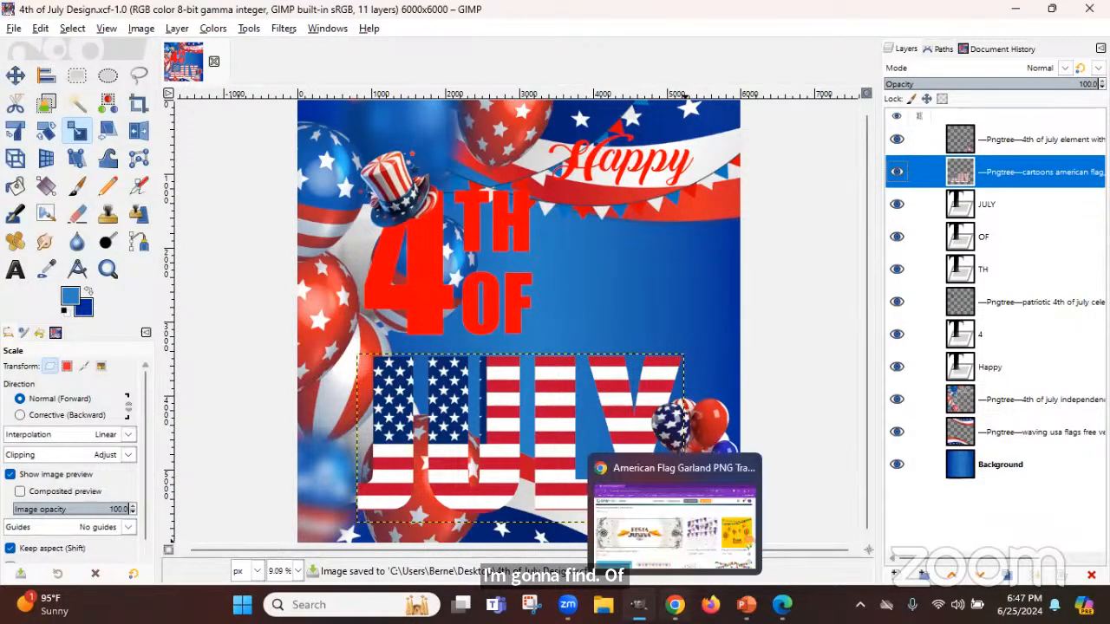
Switch to the Pngtree page in Chrome and search the PNG images for "american flag"
{"action": "left_click", "coordinate": [674, 602]}
{"action": "scroll", "coordinate": [506, 236], "scroll_direction": "up", "scroll_amount": 10}
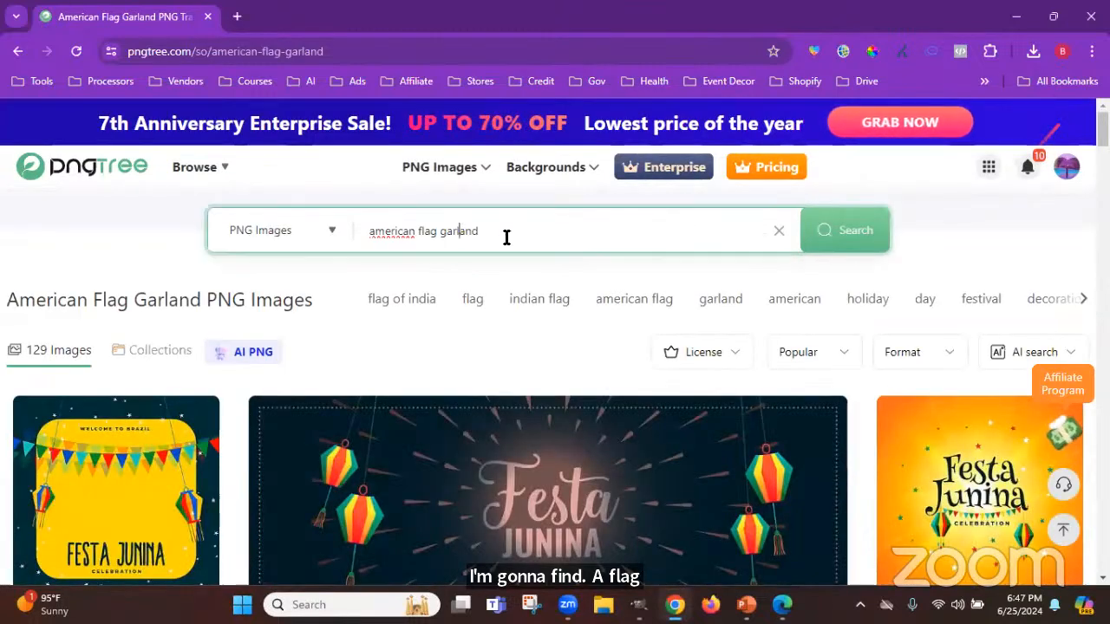
{"action": "double_click", "coordinate": [441, 230]}
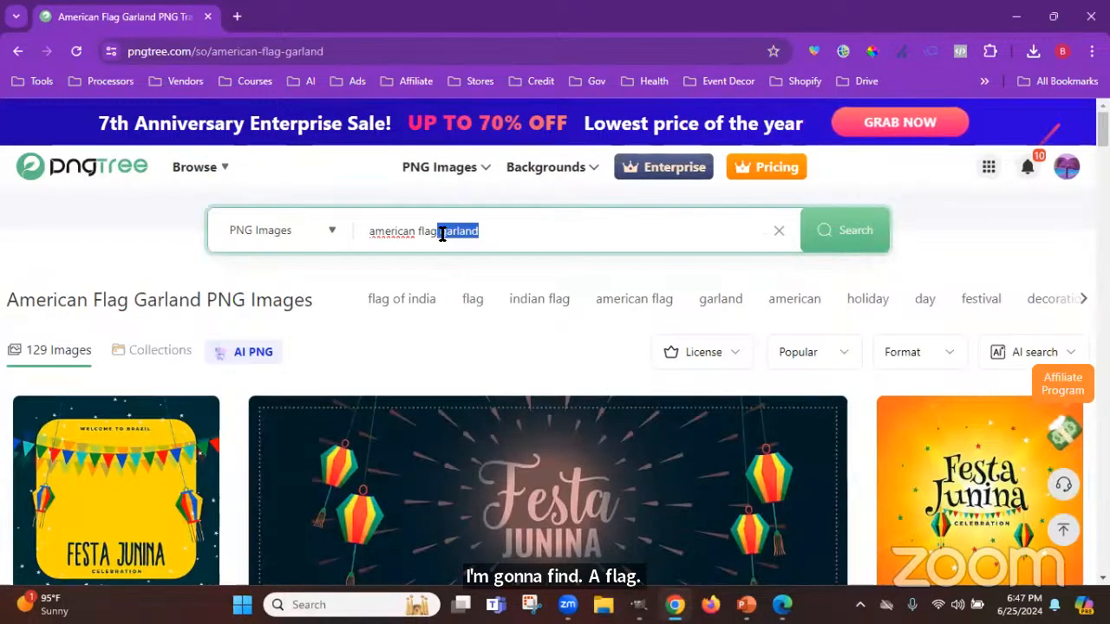
{"action": "key", "text": "BackSpace"}
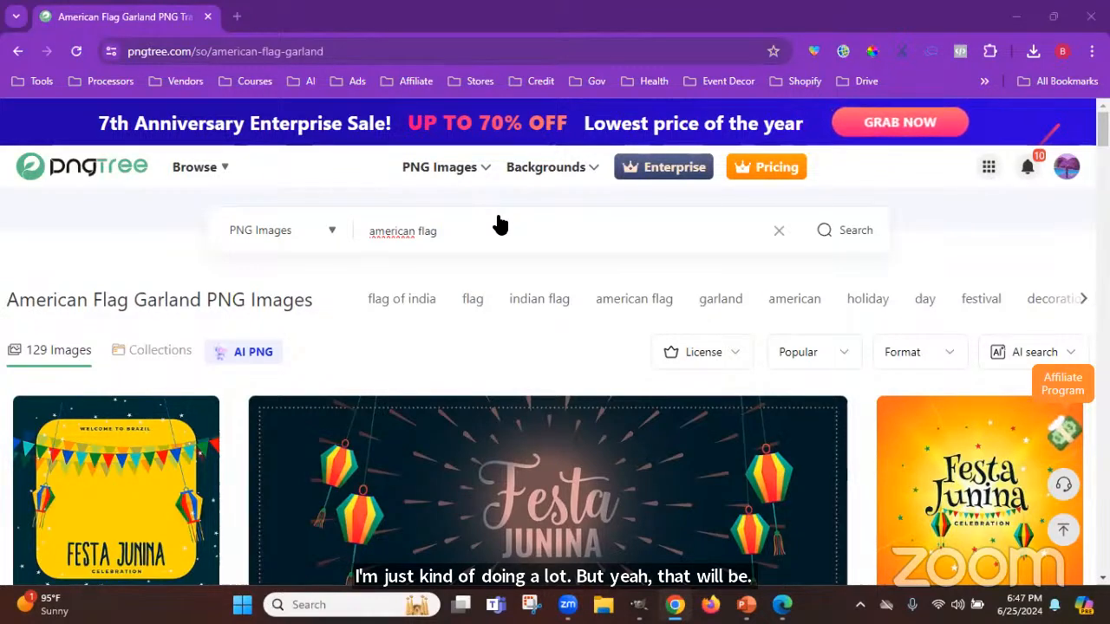
{"action": "left_click", "coordinate": [460, 228]}
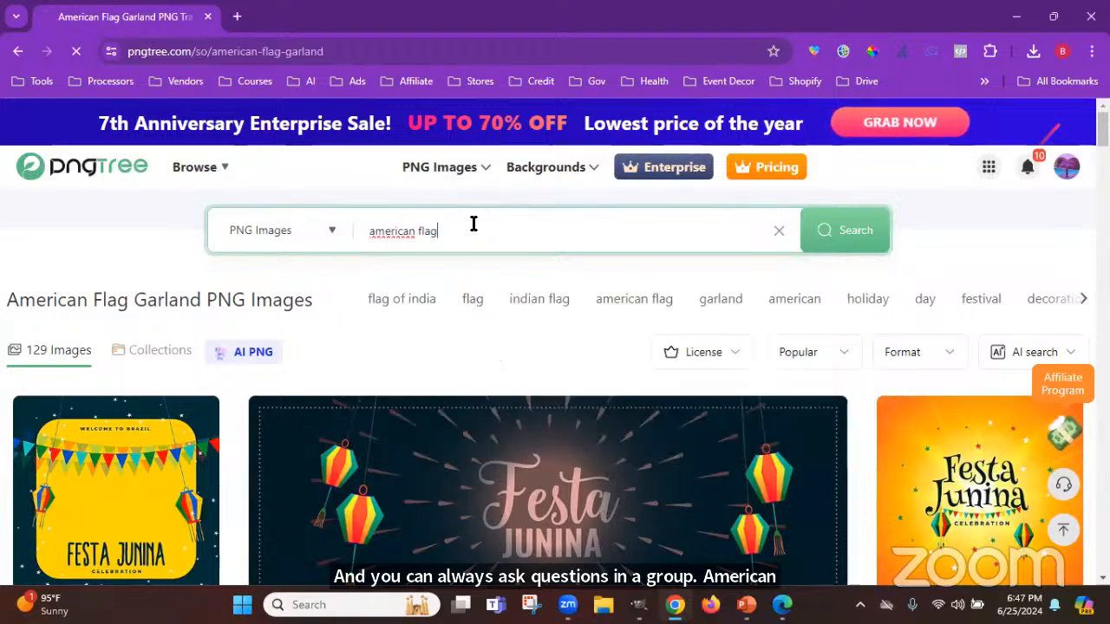
{"action": "key", "text": "Return"}
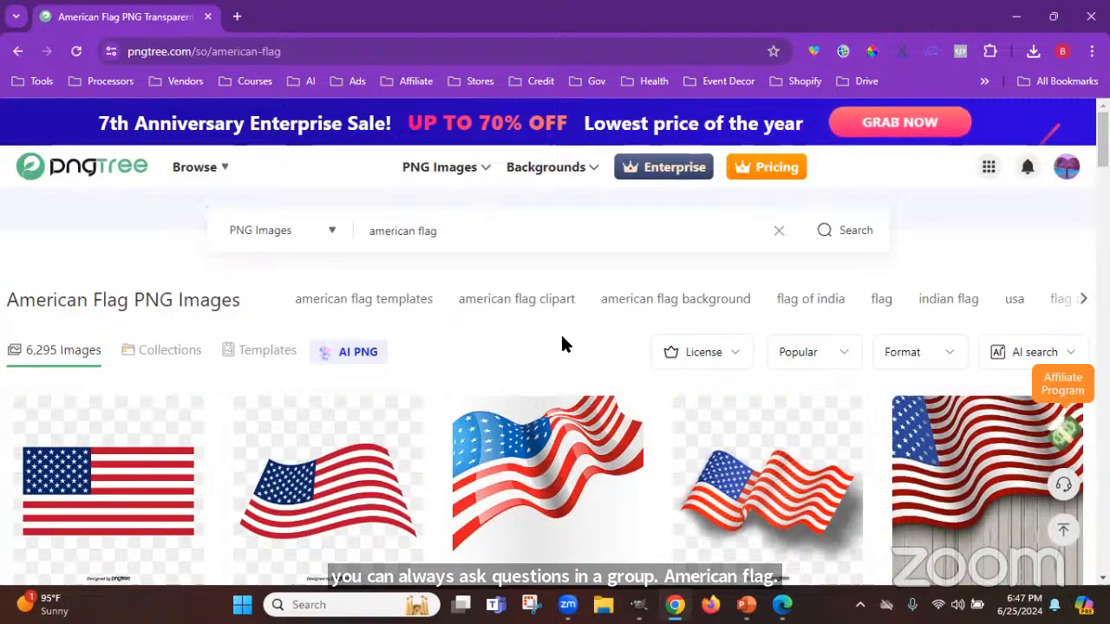
Browse the first page of flag results and open the american fantasy american flag border with fading stars and stripes
{"action": "scroll", "coordinate": [607, 359], "scroll_direction": "down", "scroll_amount": 3}
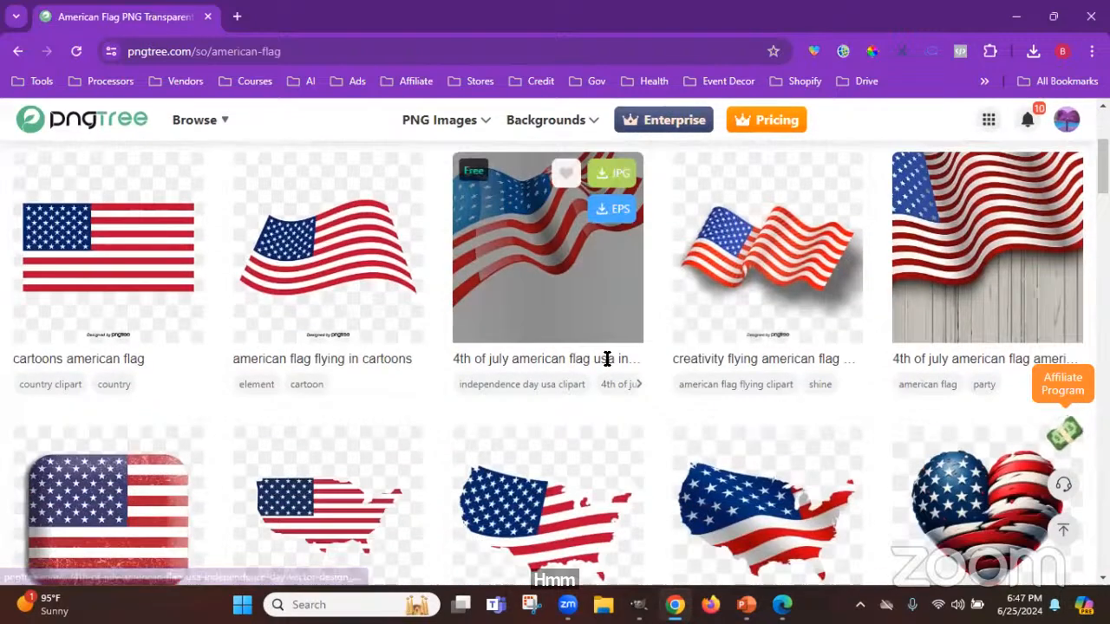
{"action": "scroll", "coordinate": [607, 360], "scroll_direction": "down", "scroll_amount": 2}
{"action": "scroll", "coordinate": [602, 366], "scroll_direction": "down", "scroll_amount": 3}
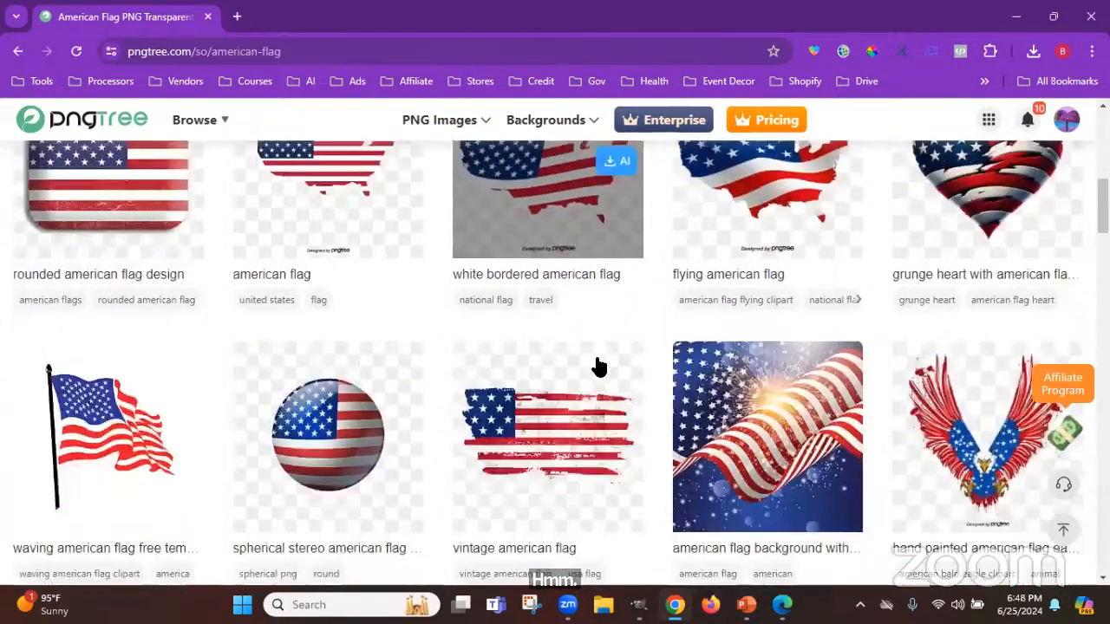
{"action": "scroll", "coordinate": [598, 366], "scroll_direction": "down", "scroll_amount": 6}
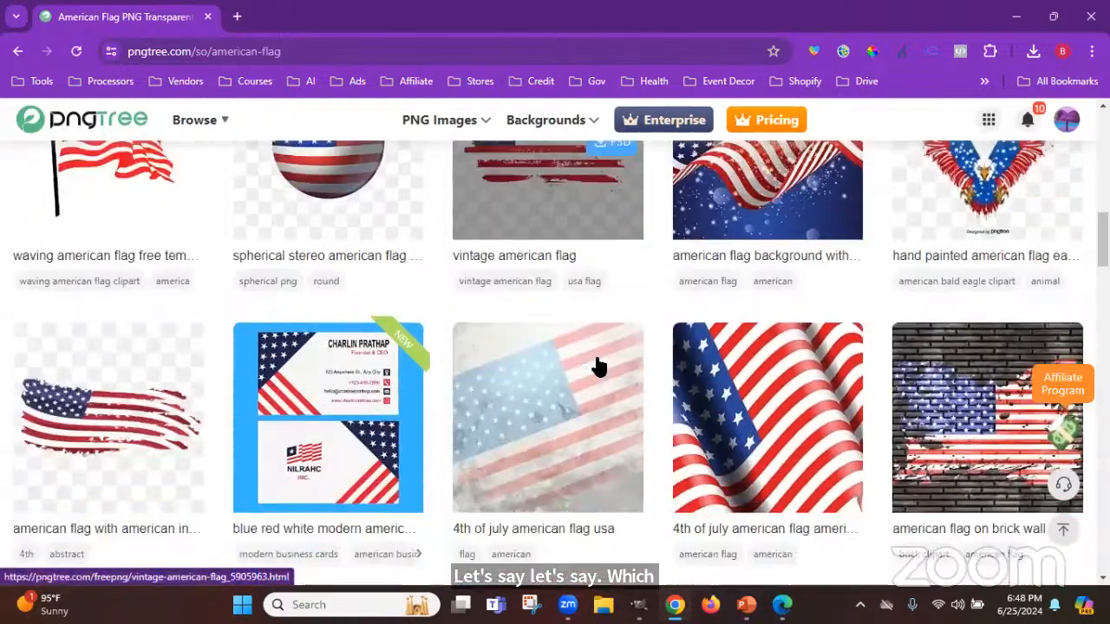
{"action": "scroll", "coordinate": [598, 366], "scroll_direction": "down", "scroll_amount": 5}
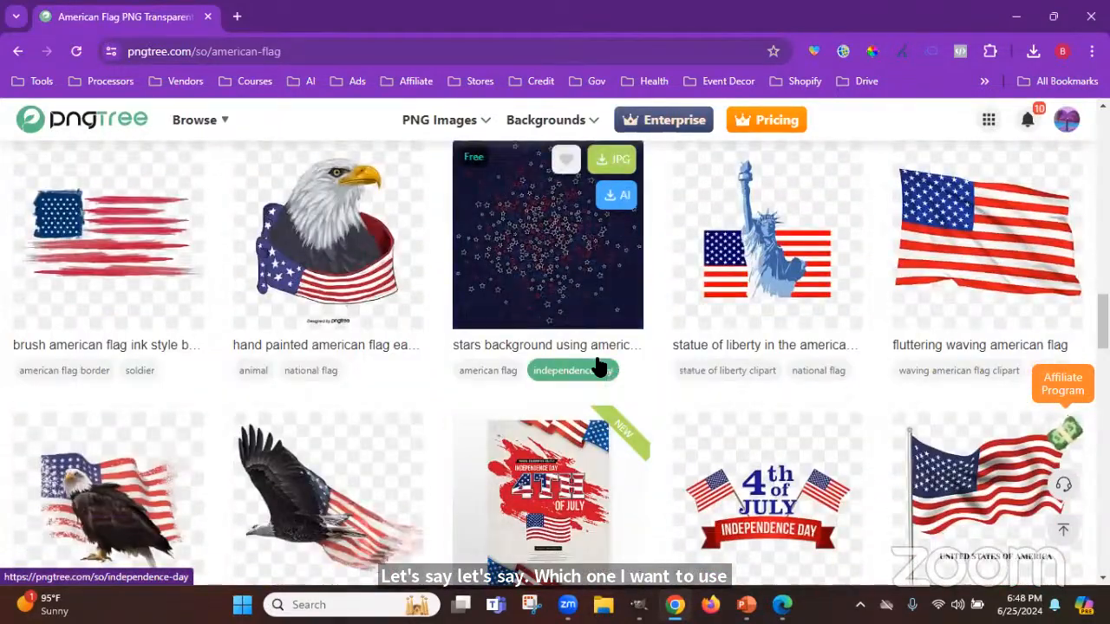
{"action": "scroll", "coordinate": [599, 366], "scroll_direction": "down", "scroll_amount": 1}
{"action": "scroll", "coordinate": [598, 366], "scroll_direction": "down", "scroll_amount": 3}
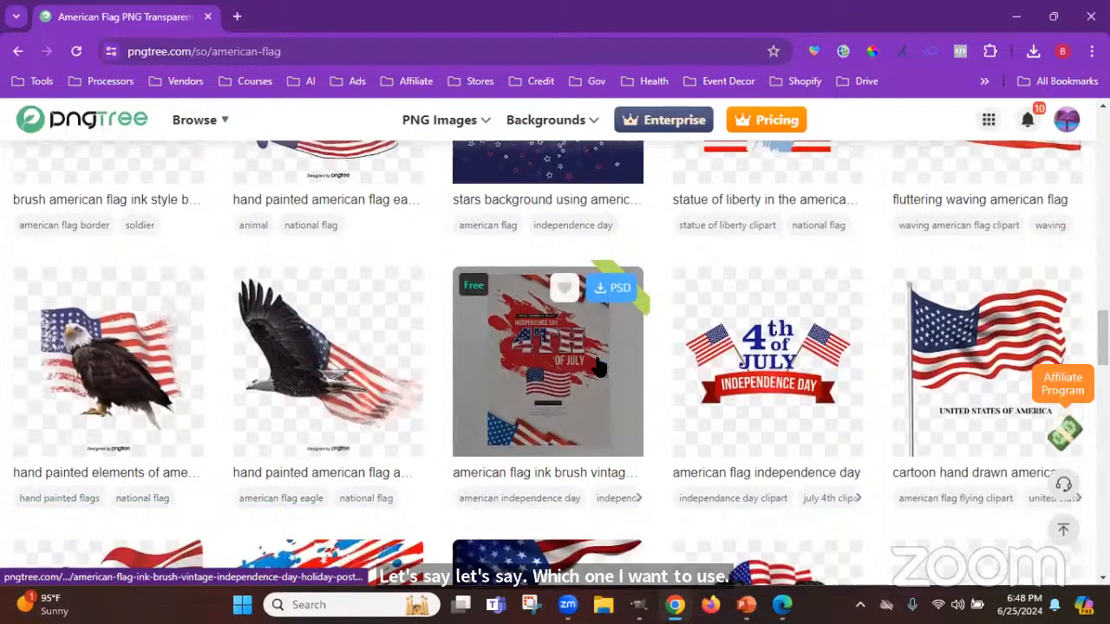
{"action": "scroll", "coordinate": [598, 366], "scroll_direction": "down", "scroll_amount": 4}
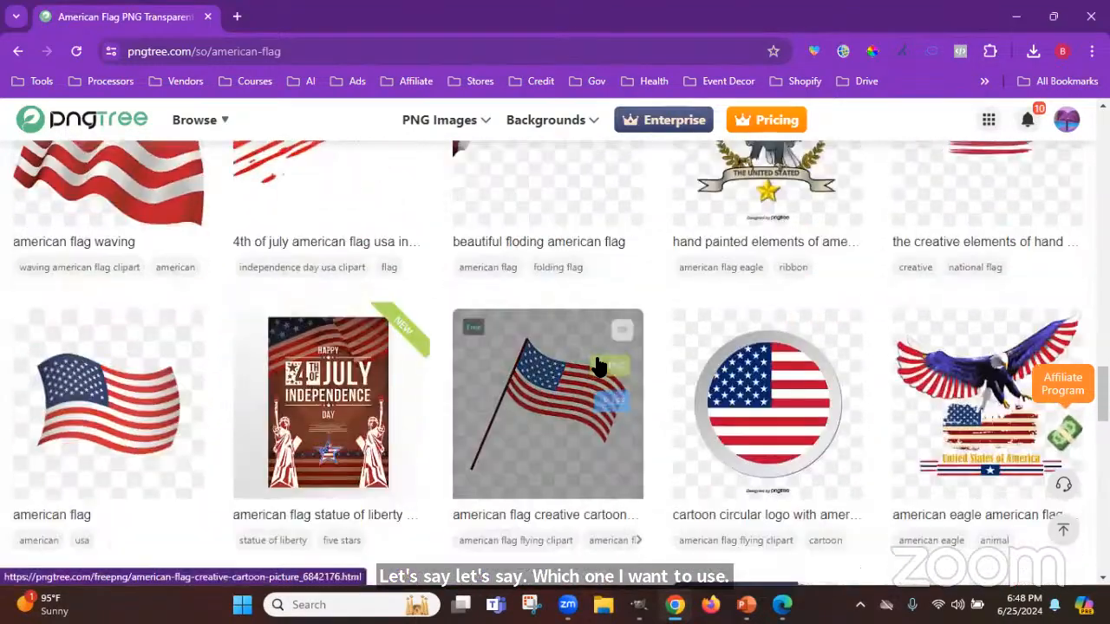
{"action": "scroll", "coordinate": [599, 366], "scroll_direction": "down", "scroll_amount": 4}
{"action": "scroll", "coordinate": [599, 365], "scroll_direction": "down", "scroll_amount": 4}
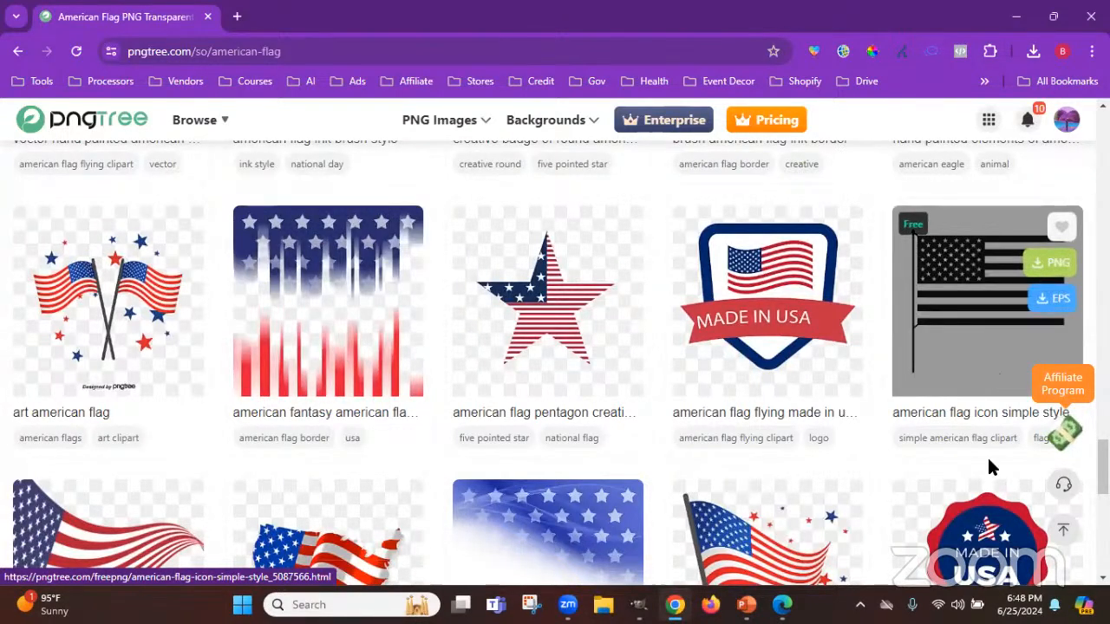
{"action": "left_click", "coordinate": [317, 297]}
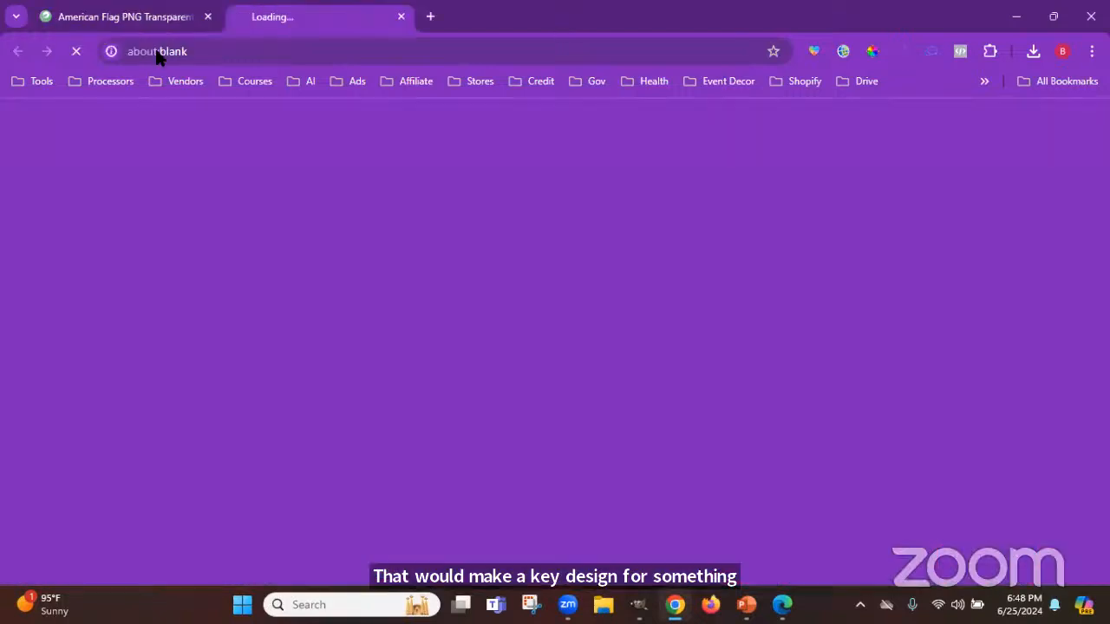
Return to the search results, go to page 2 and open the "american flag flying" image
{"action": "left_click", "coordinate": [146, 14]}
{"action": "scroll", "coordinate": [976, 375], "scroll_direction": "down", "scroll_amount": 3}
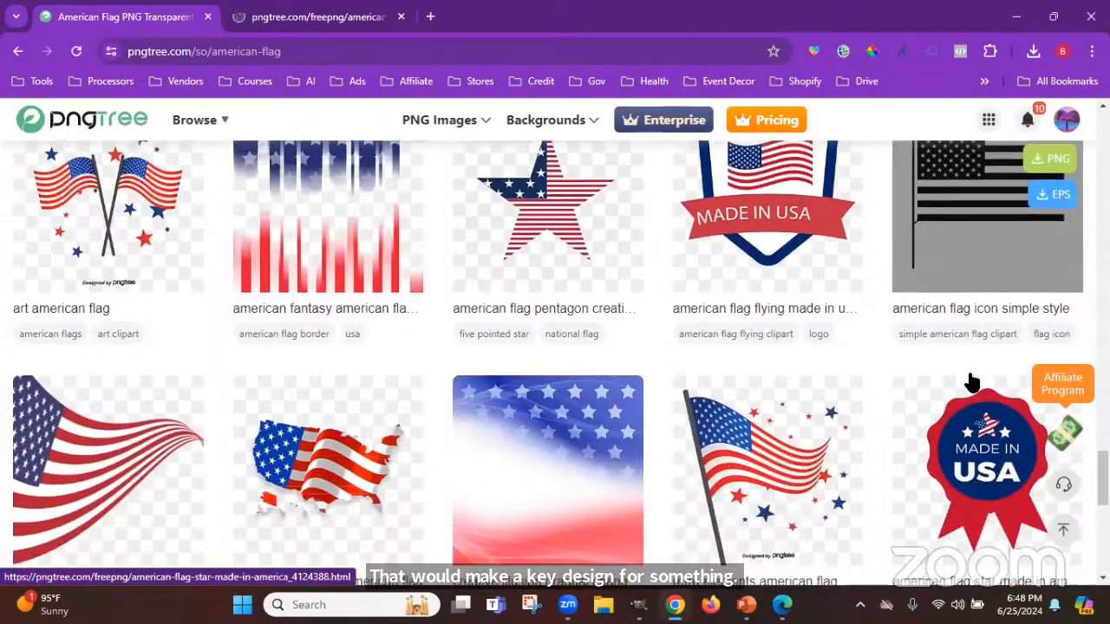
{"action": "left_click", "coordinate": [708, 539]}
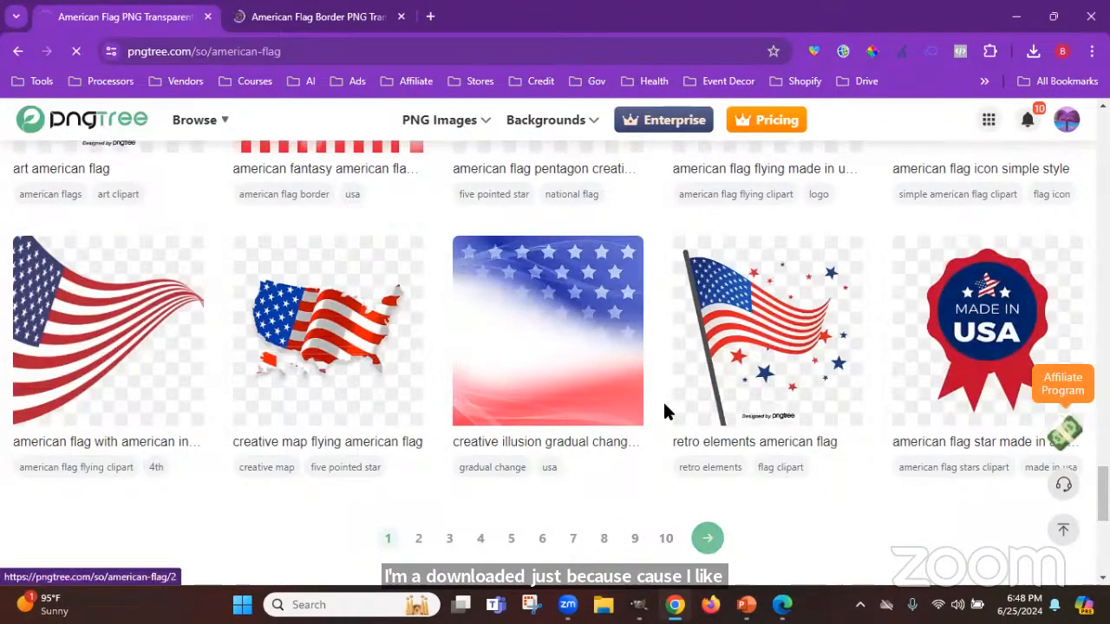
{"action": "scroll", "coordinate": [679, 323], "scroll_direction": "down", "scroll_amount": 5}
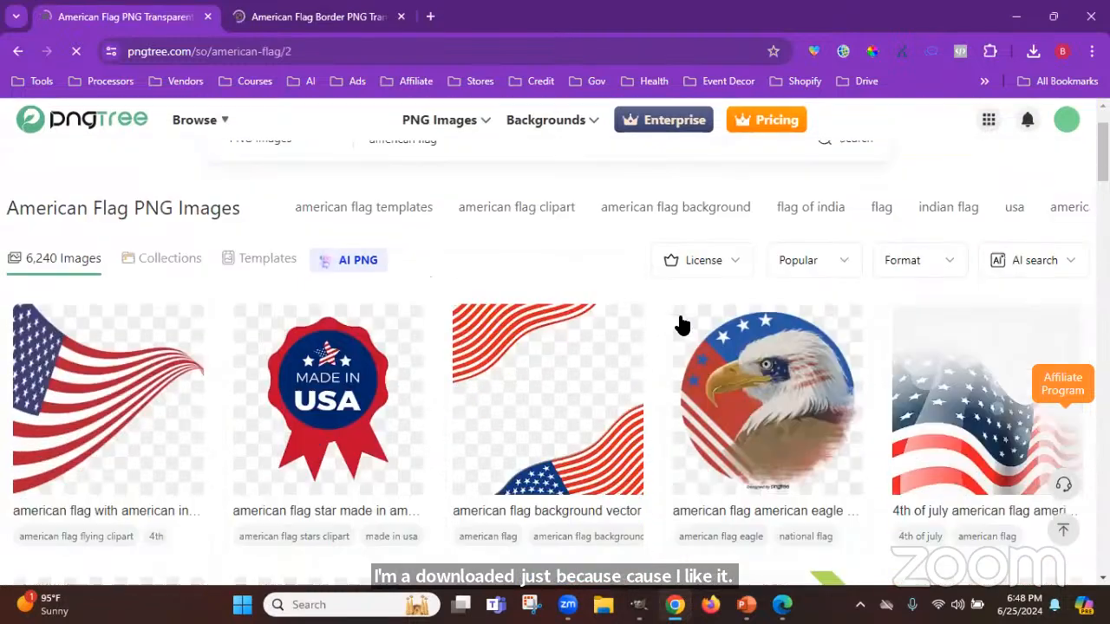
{"action": "scroll", "coordinate": [681, 322], "scroll_direction": "down", "scroll_amount": 2}
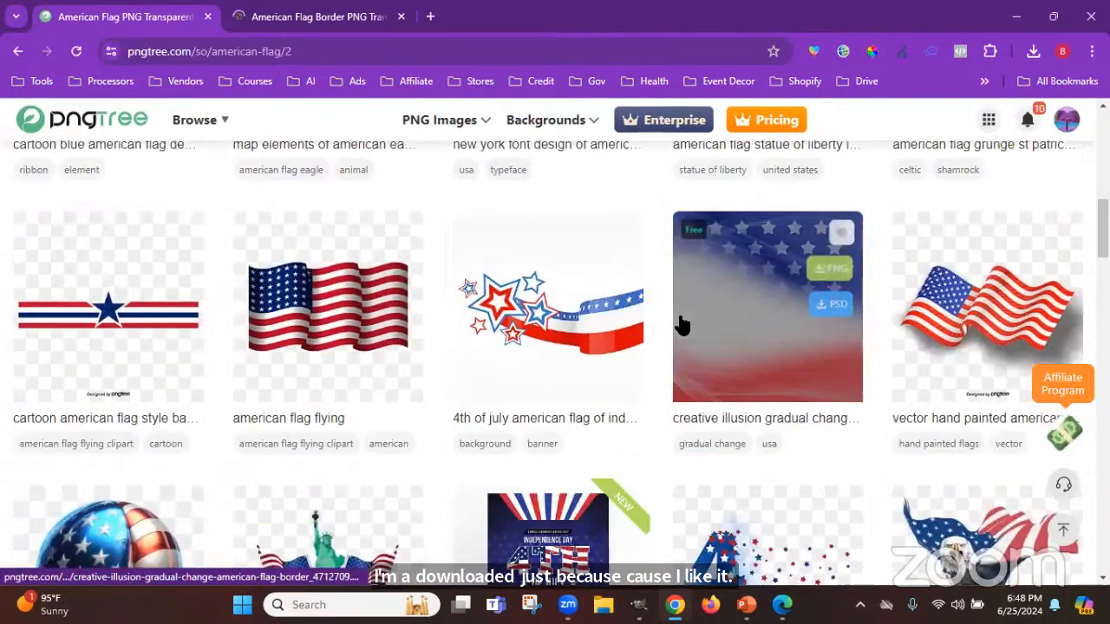
{"action": "scroll", "coordinate": [681, 323], "scroll_direction": "down", "scroll_amount": 1}
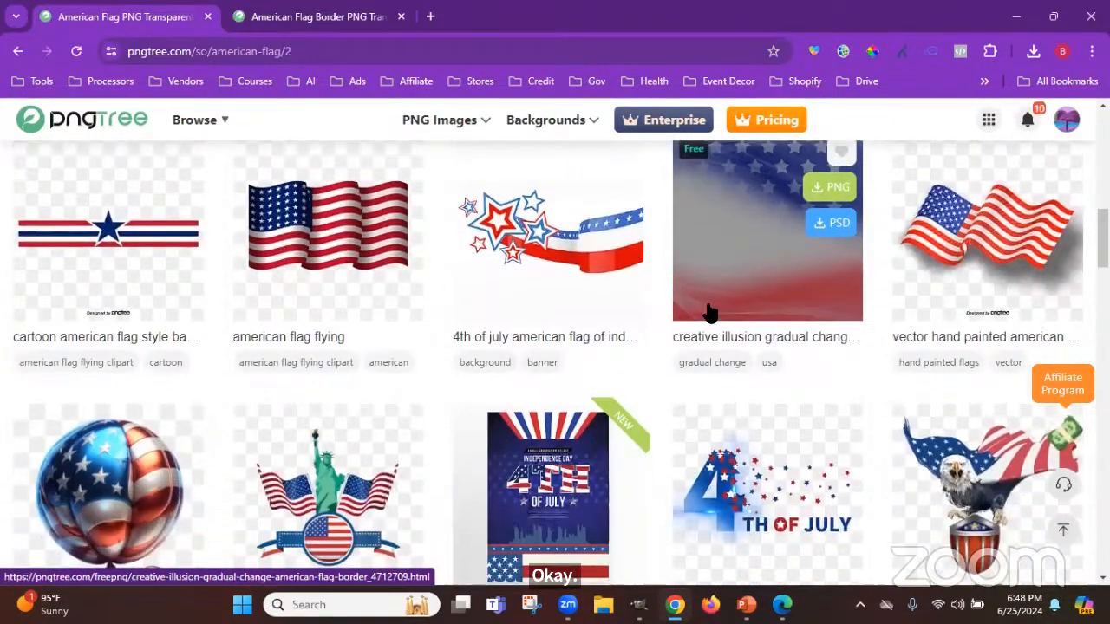
{"action": "left_click", "coordinate": [287, 249]}
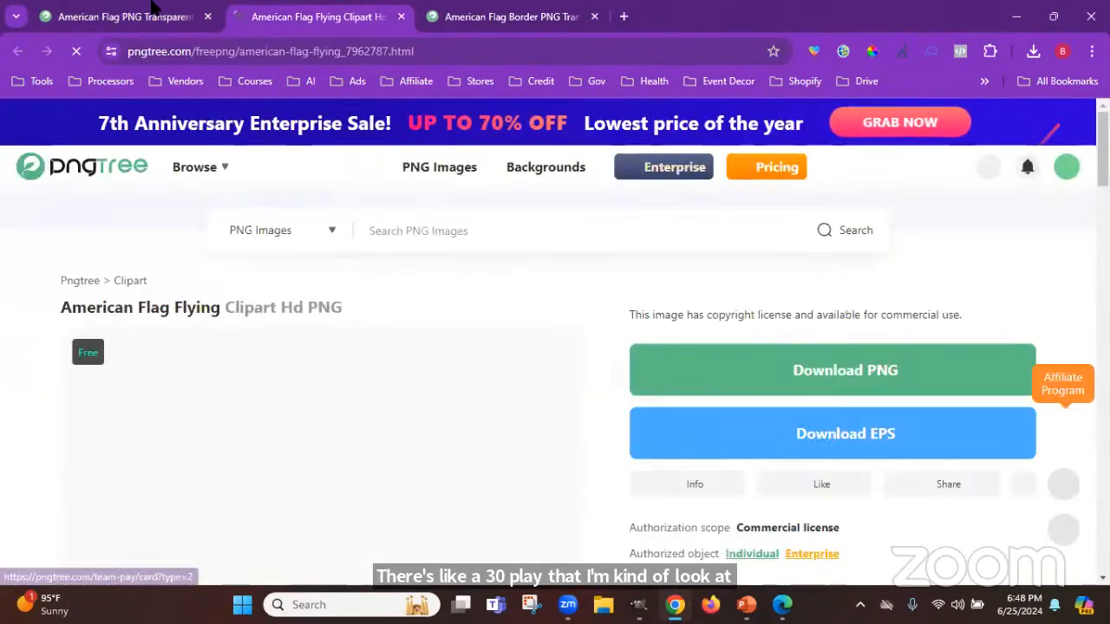
Return to the search results and look through the rest of page 2 for other suitable flag images
{"action": "left_click", "coordinate": [144, 10]}
{"action": "scroll", "coordinate": [645, 372], "scroll_direction": "down", "scroll_amount": 6}
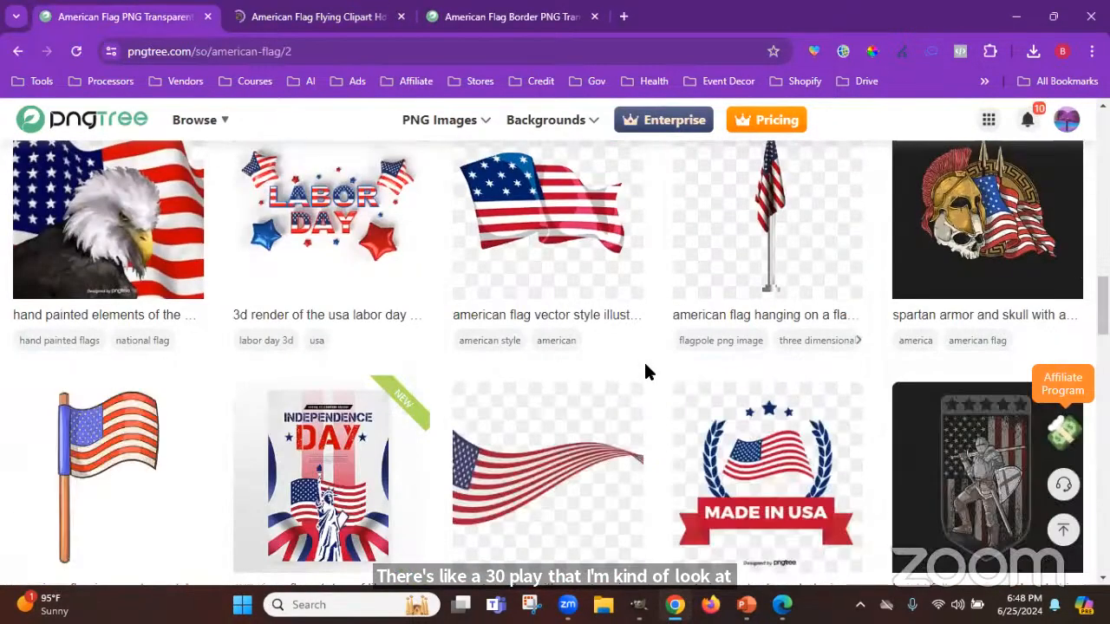
{"action": "scroll", "coordinate": [644, 369], "scroll_direction": "down", "scroll_amount": 2}
{"action": "scroll", "coordinate": [643, 367], "scroll_direction": "down", "scroll_amount": 3}
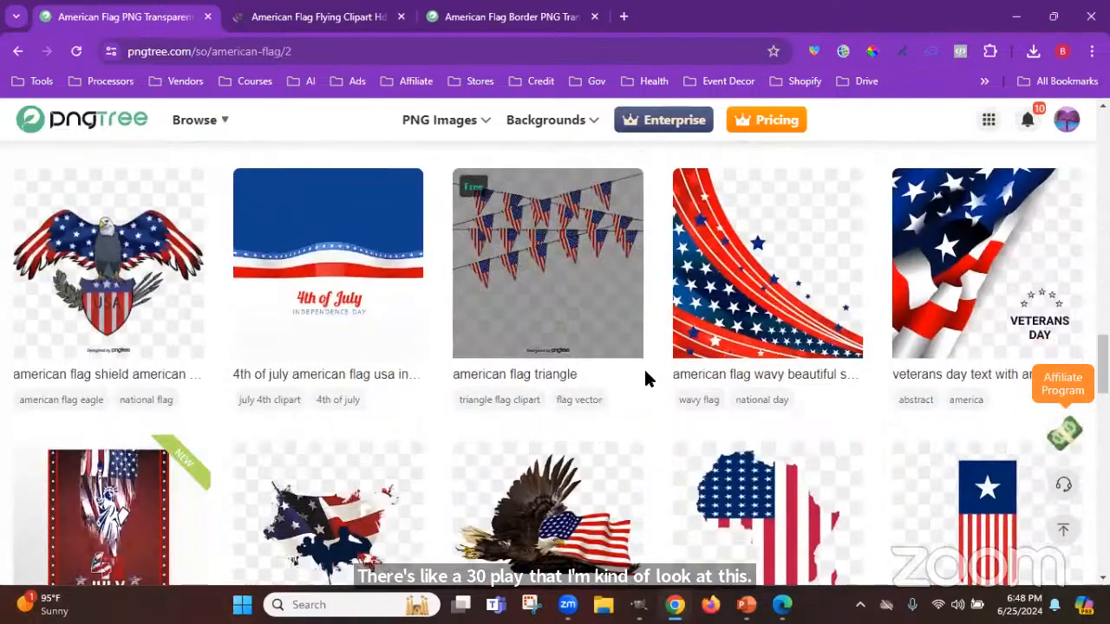
{"action": "scroll", "coordinate": [643, 367], "scroll_direction": "down", "scroll_amount": 6}
{"action": "scroll", "coordinate": [645, 371], "scroll_direction": "down", "scroll_amount": 1}
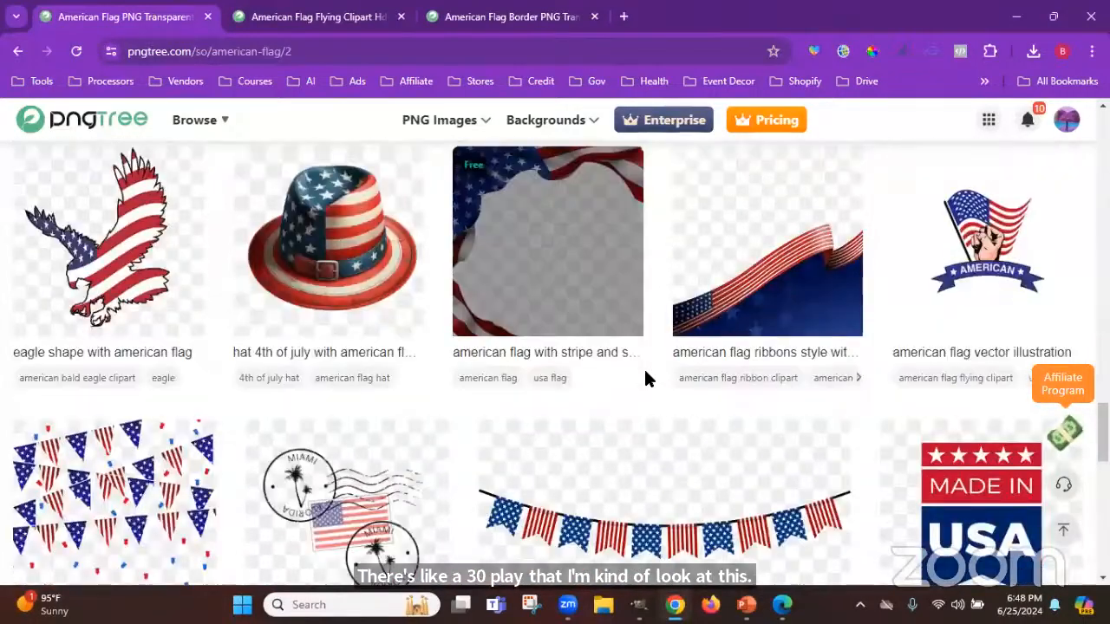
{"action": "scroll", "coordinate": [644, 373], "scroll_direction": "down", "scroll_amount": 5}
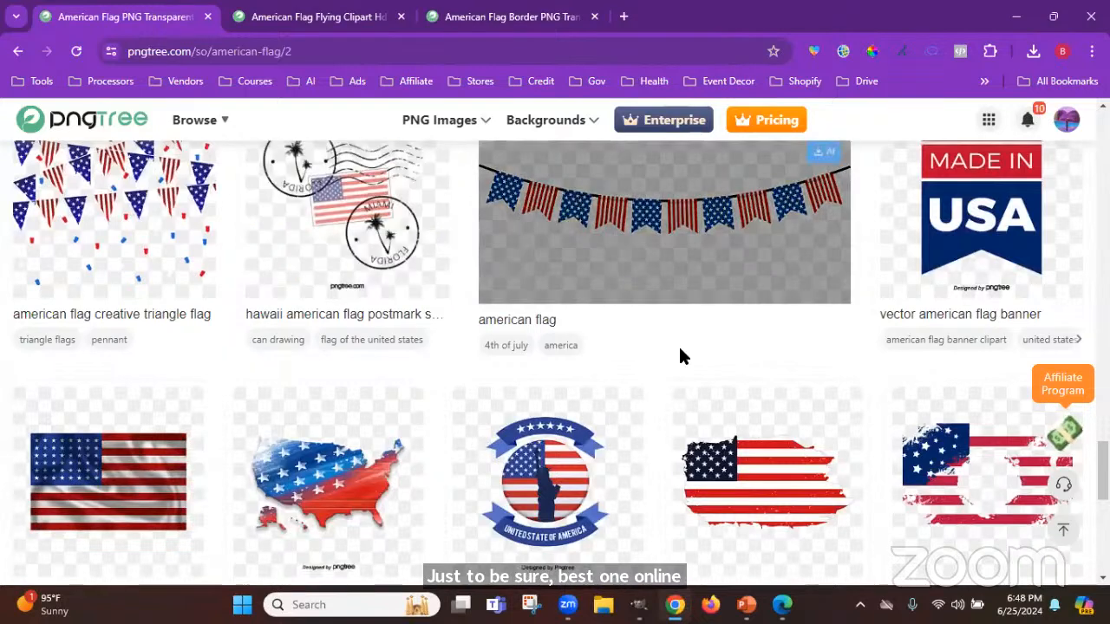
{"action": "scroll", "coordinate": [674, 355], "scroll_direction": "down", "scroll_amount": 3}
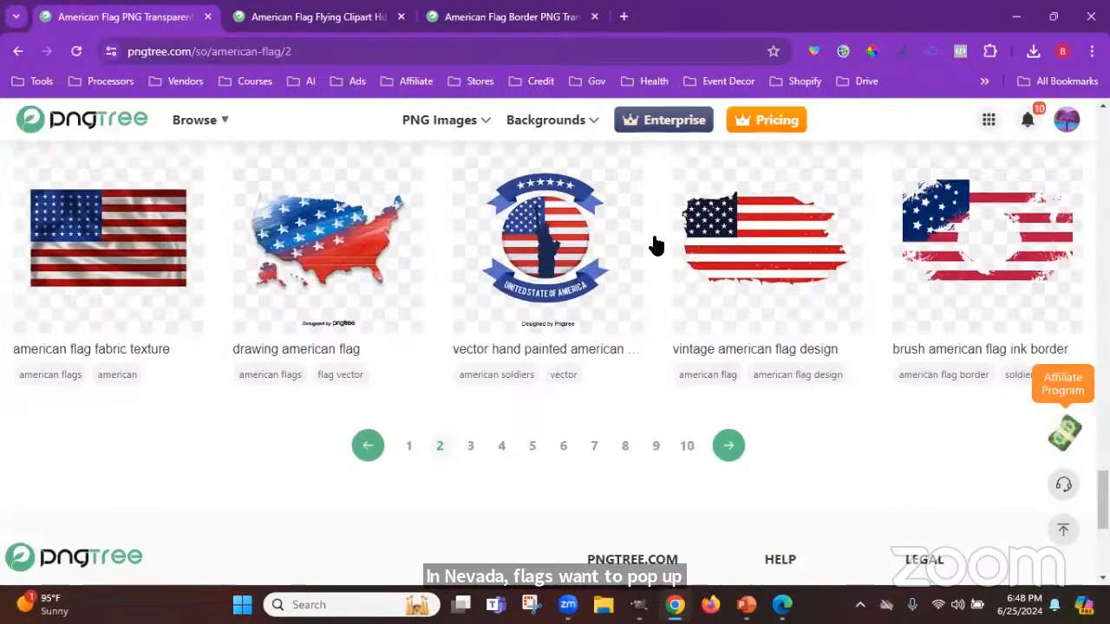
Download the "american flag flying" image as a PNG and switch back to GIMP
{"action": "left_click", "coordinate": [874, 371]}
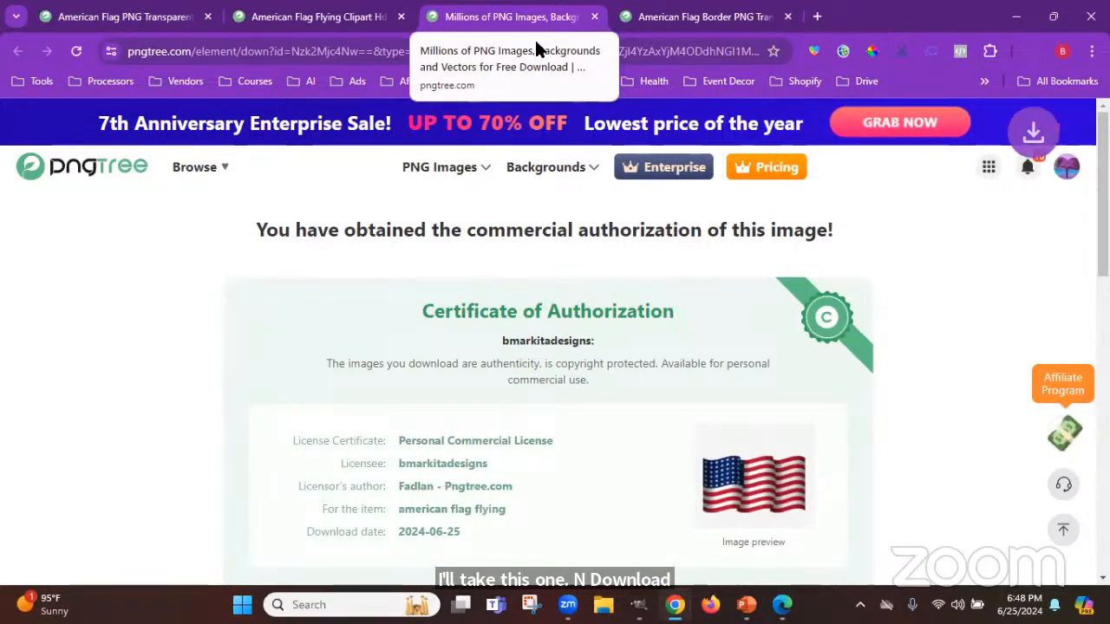
{"action": "left_click", "coordinate": [638, 604]}
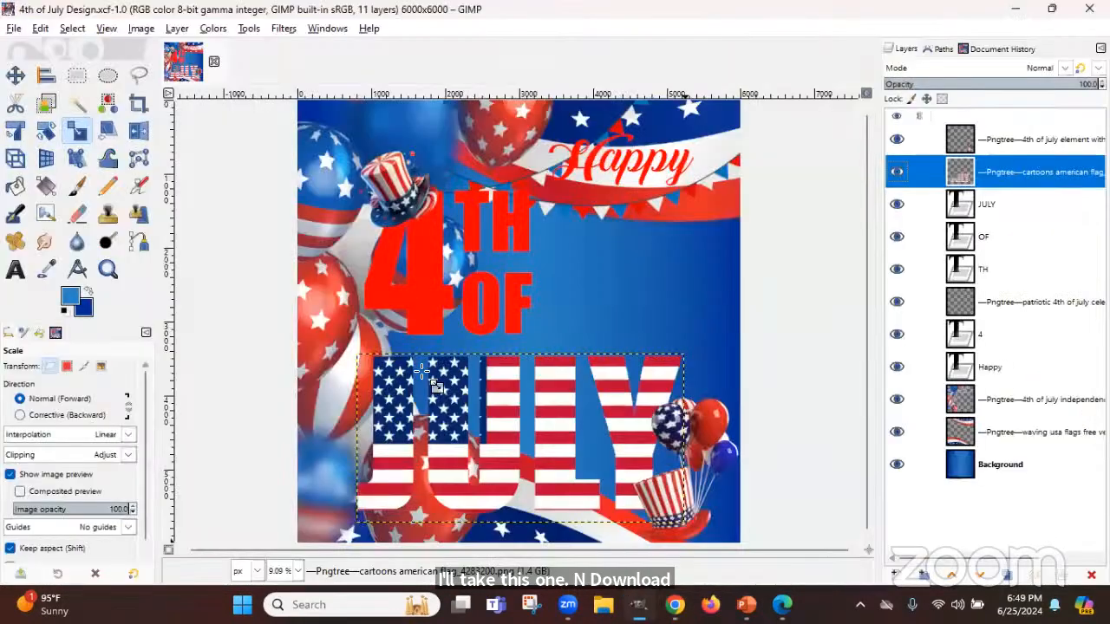
Add the american flag flying_7962787.png file from Downloads as a new layer above the hat-and-balloons element layer
{"action": "left_click", "coordinate": [997, 148]}
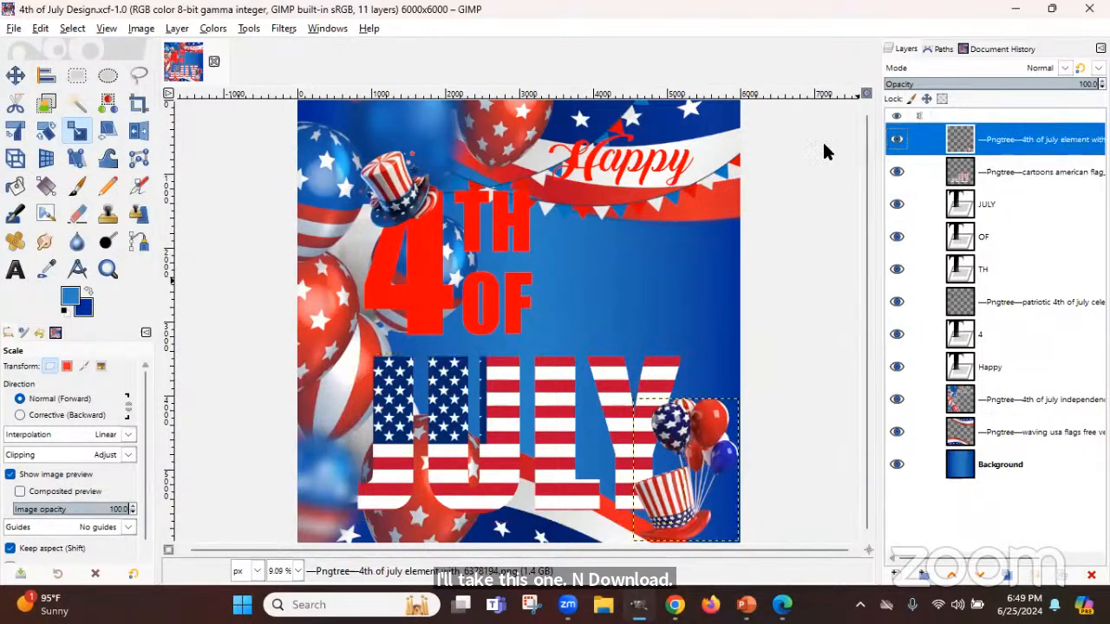
{"action": "left_click", "coordinate": [14, 29]}
{"action": "left_click", "coordinate": [33, 104]}
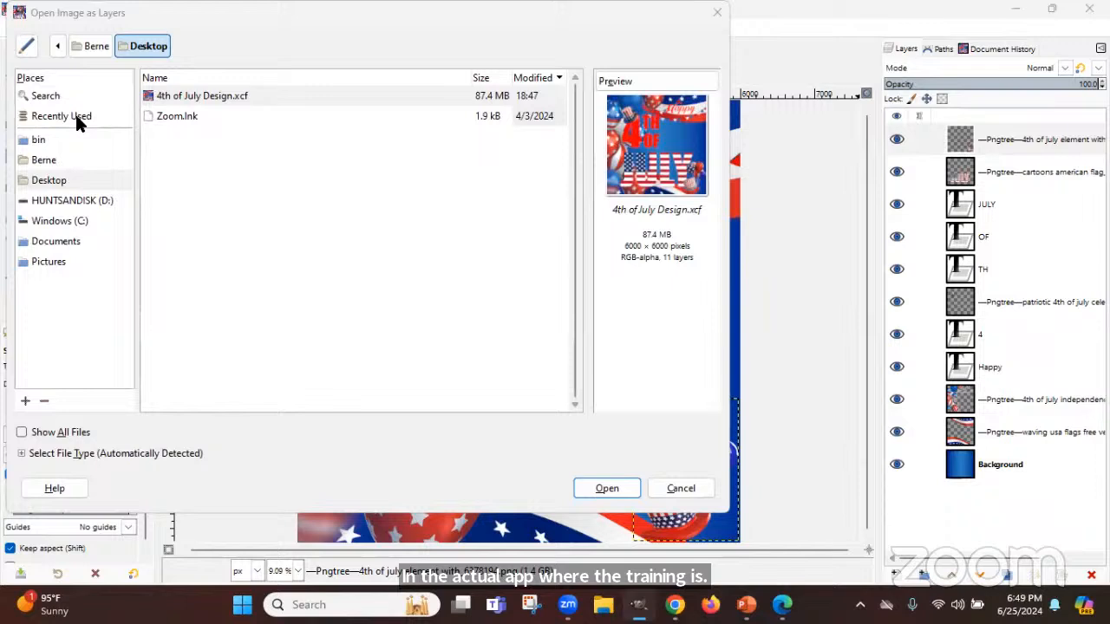
{"action": "left_click", "coordinate": [39, 161]}
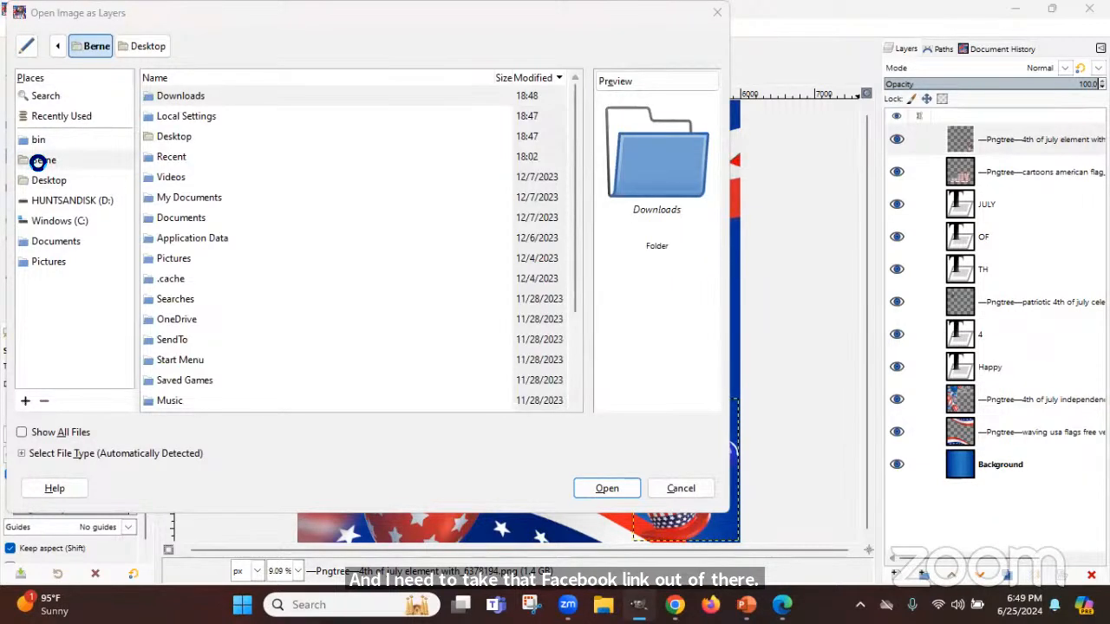
{"action": "key", "text": "Return"}
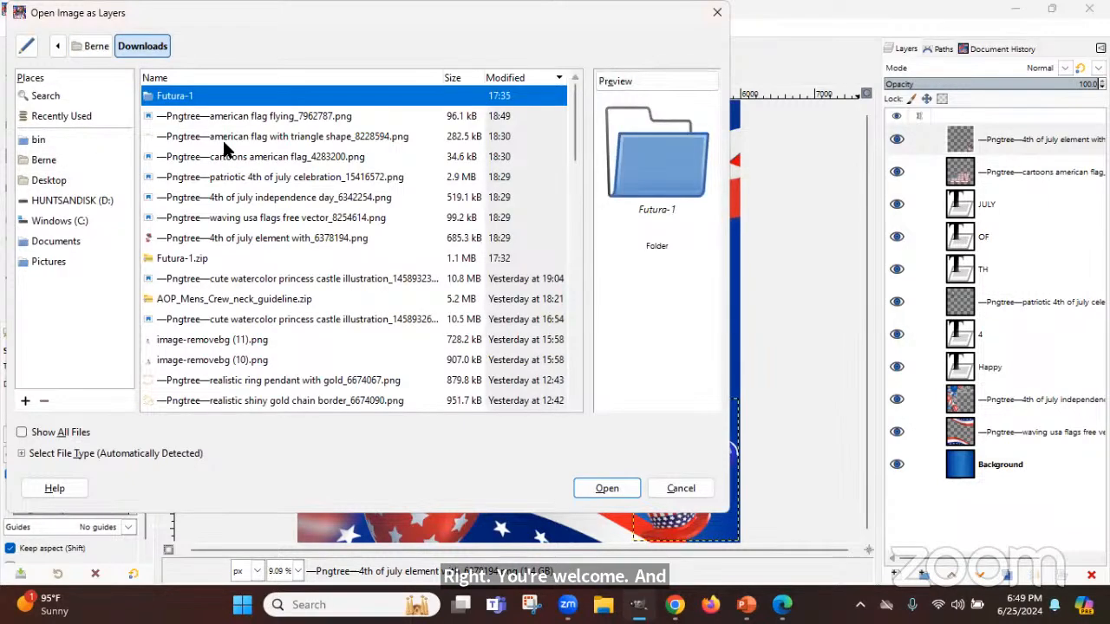
{"action": "key", "text": "Down"}
{"action": "left_click", "coordinate": [600, 490]}
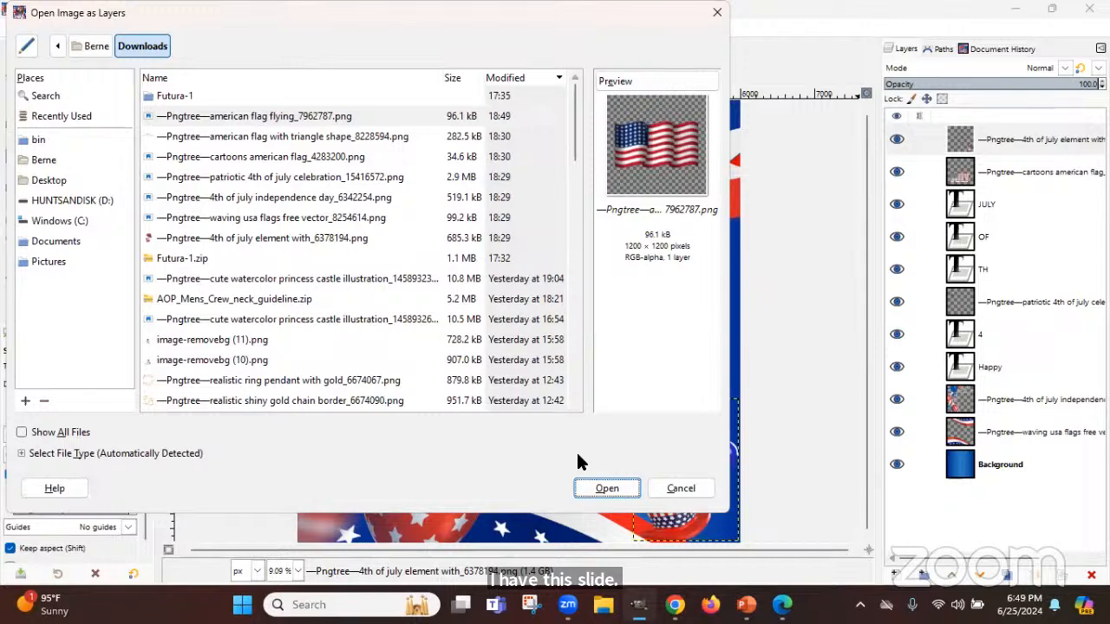
{"action": "left_click", "coordinate": [598, 490]}
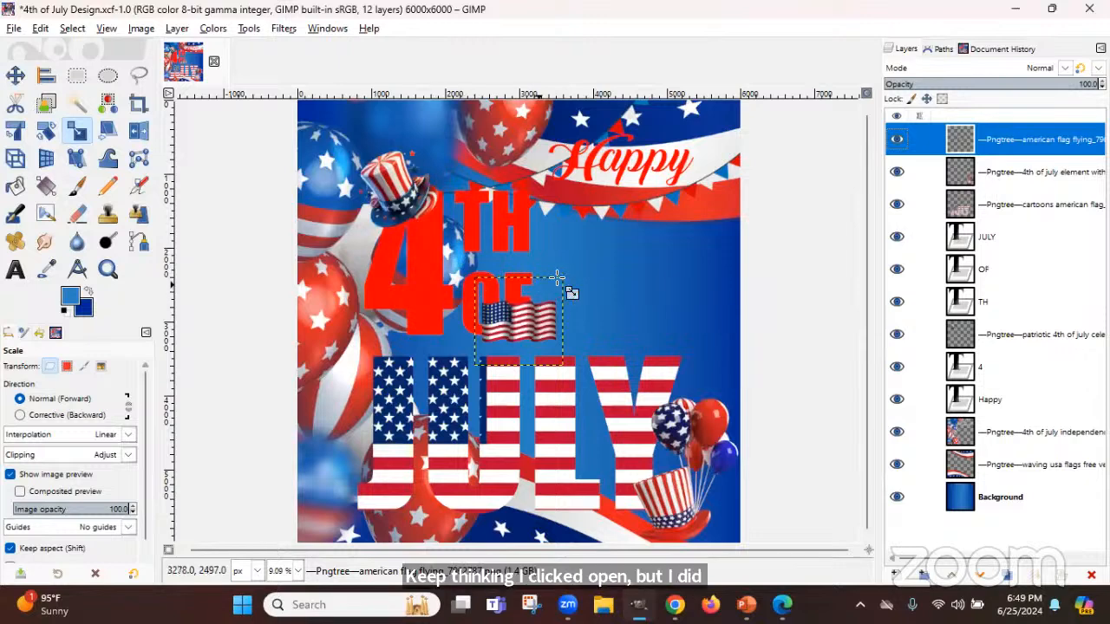
Scale the american flag flying layer to 2768 × 2768 px and move it beside the TH and OF lettering
{"action": "left_click_drag", "start_coordinate": [565, 289], "coordinate": [729, 203]}
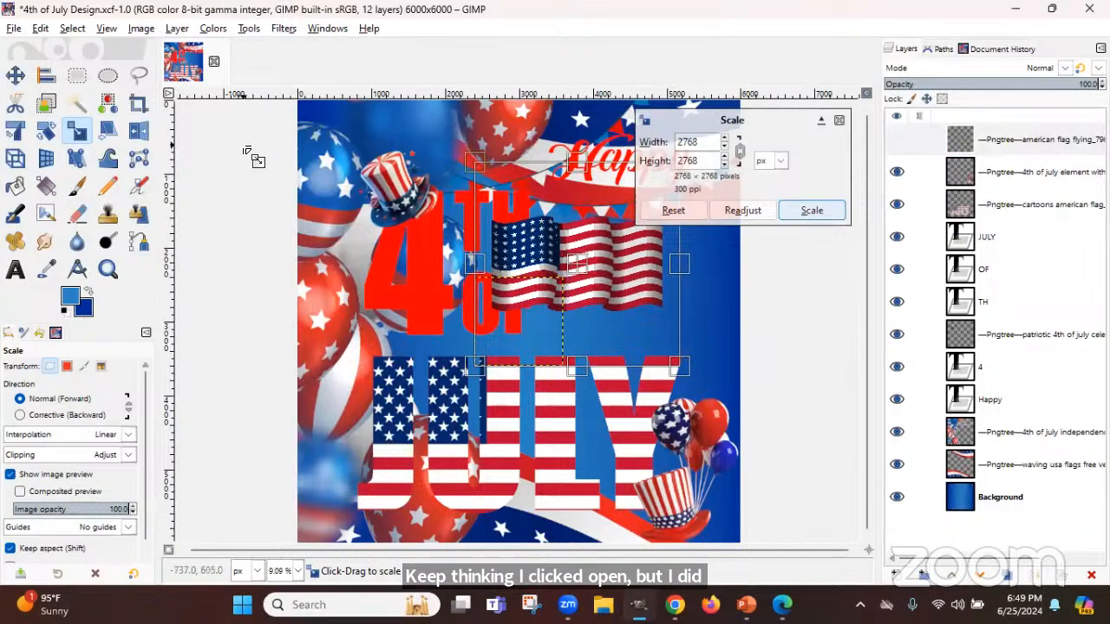
{"action": "left_click", "coordinate": [15, 76]}
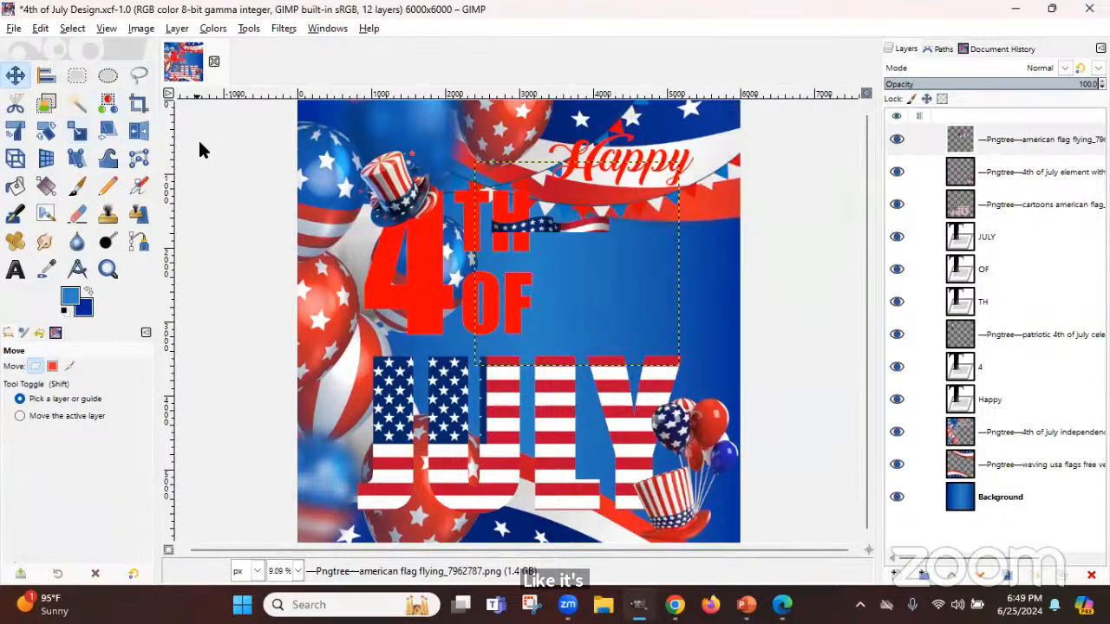
{"action": "left_click_drag", "start_coordinate": [550, 261], "coordinate": [611, 278]}
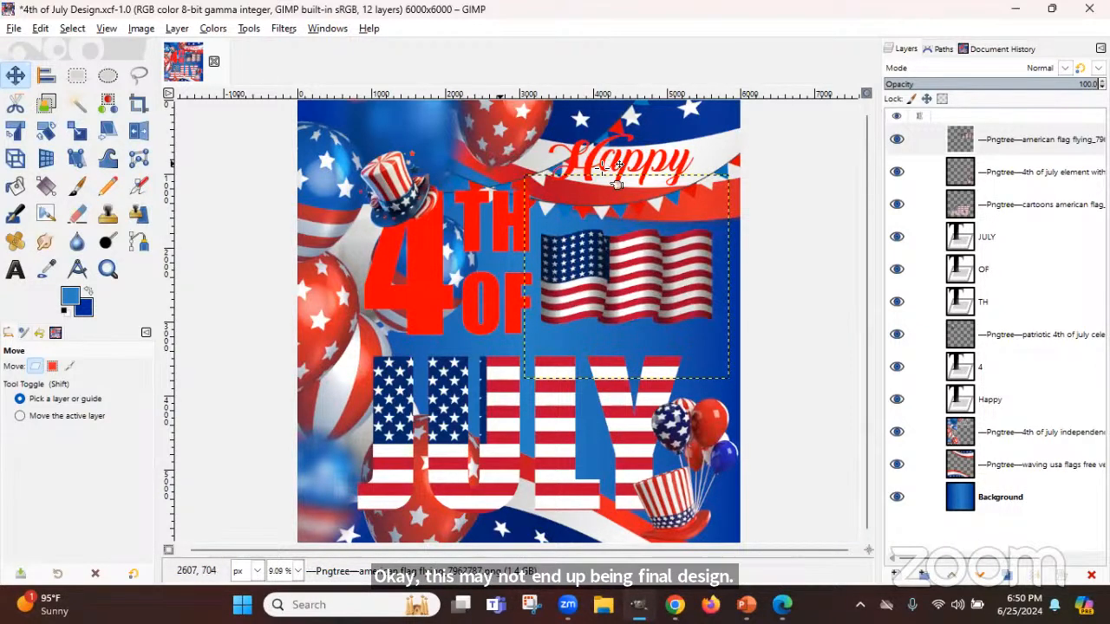
Crop the waving flag layer to its content and save the design
{"action": "left_click", "coordinate": [177, 28]}
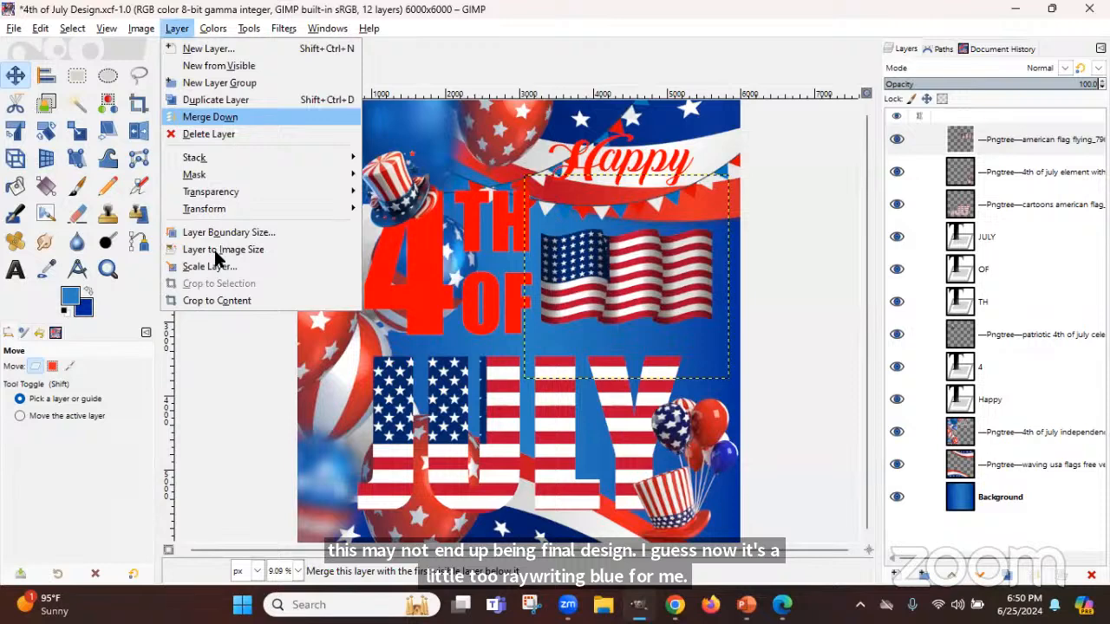
{"action": "left_click", "coordinate": [215, 296]}
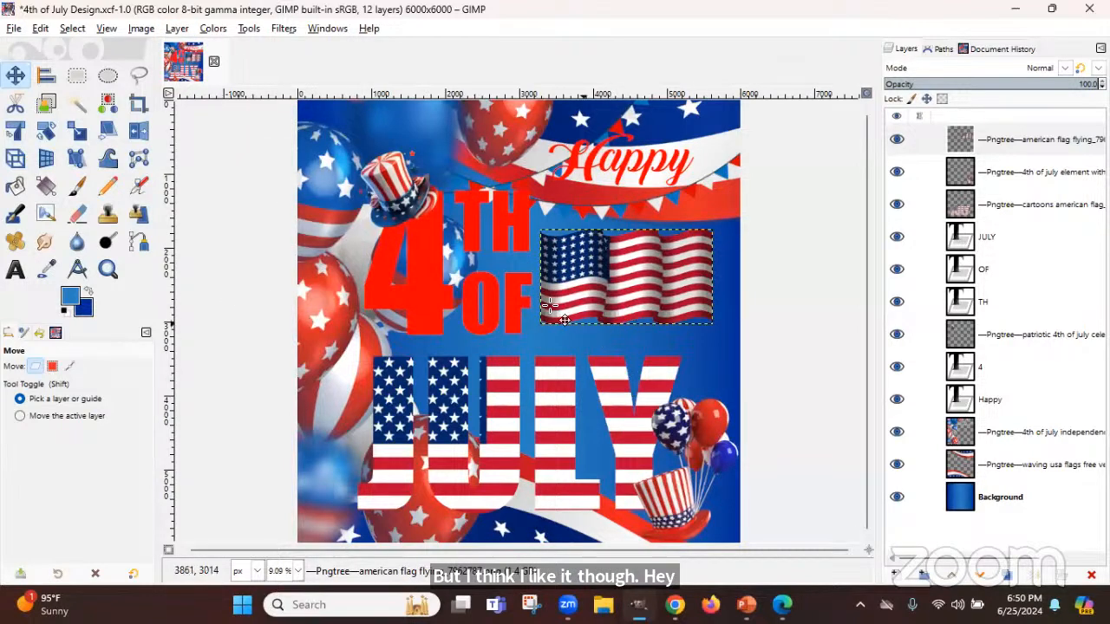
{"action": "left_click", "coordinate": [14, 28]}
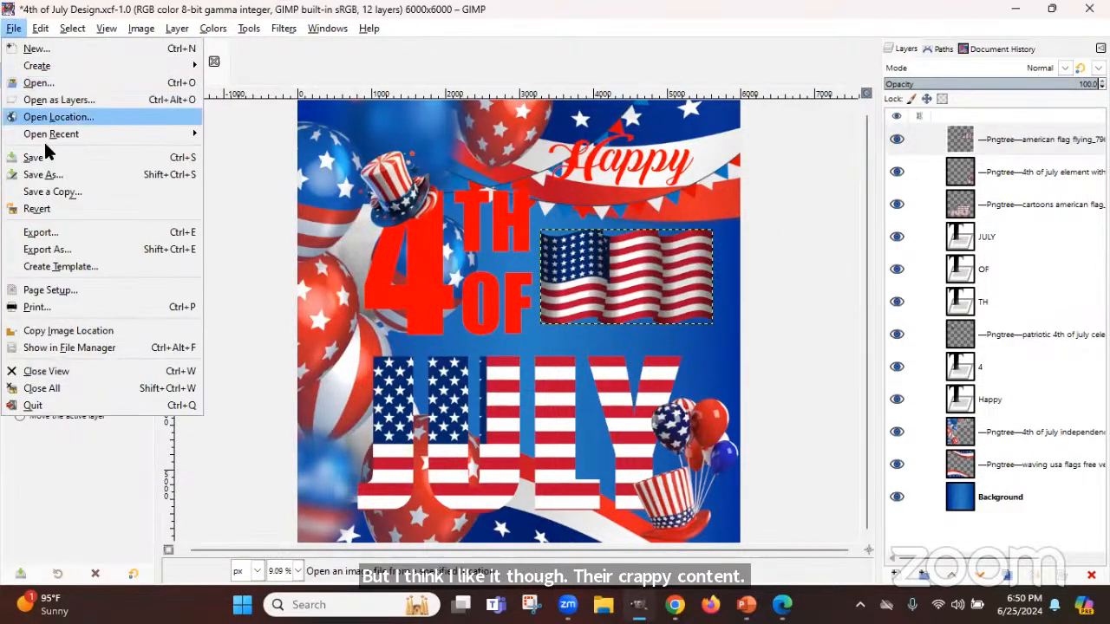
{"action": "left_click", "coordinate": [47, 153]}
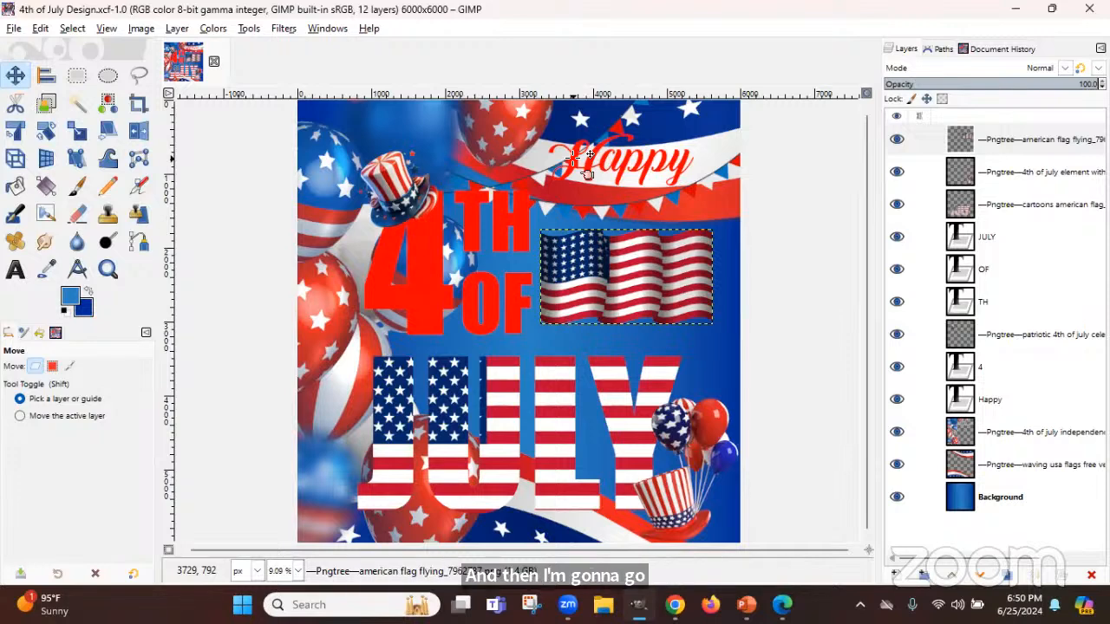
Select the Happy text layer, try shifting the lettering slightly upward and undo the move
{"action": "left_click", "coordinate": [588, 164]}
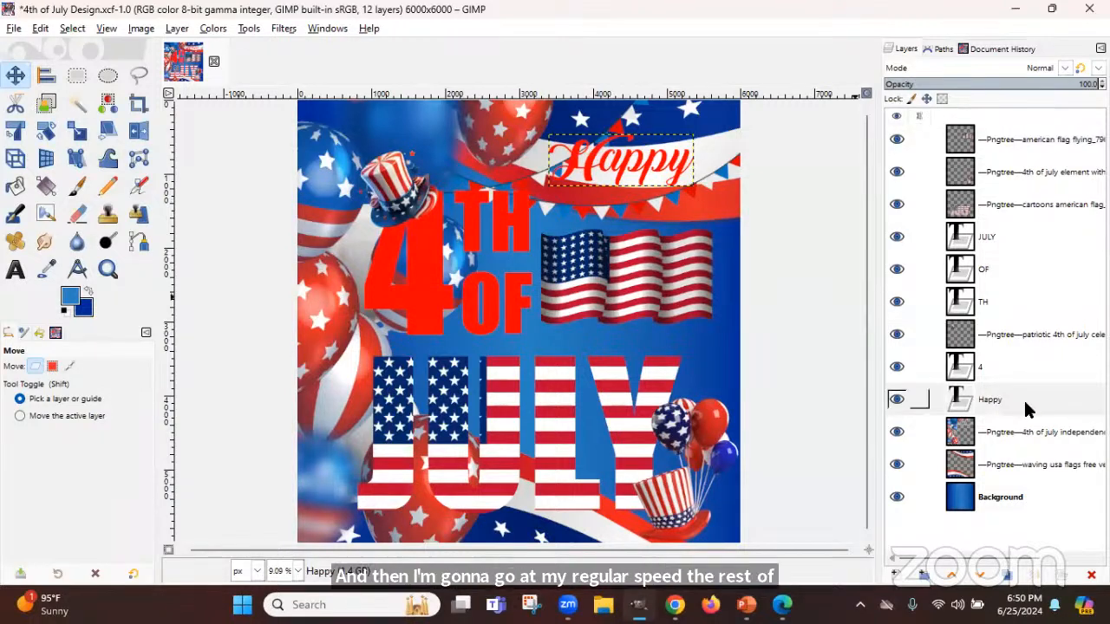
{"action": "left_click_drag", "start_coordinate": [1027, 403], "coordinate": [976, 395]}
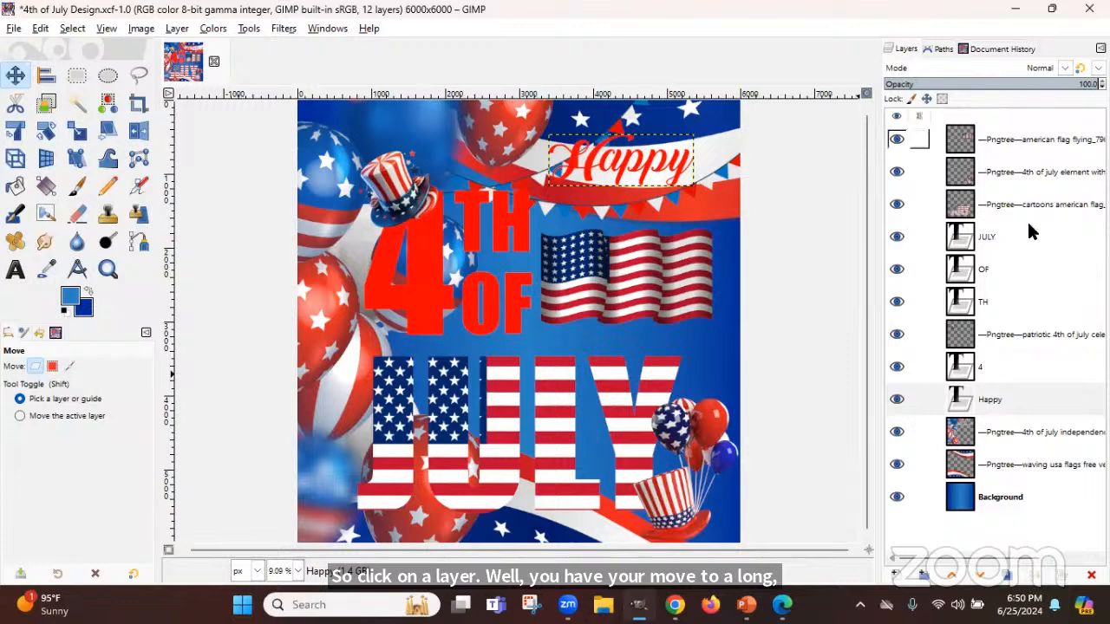
{"action": "left_click", "coordinate": [1030, 408]}
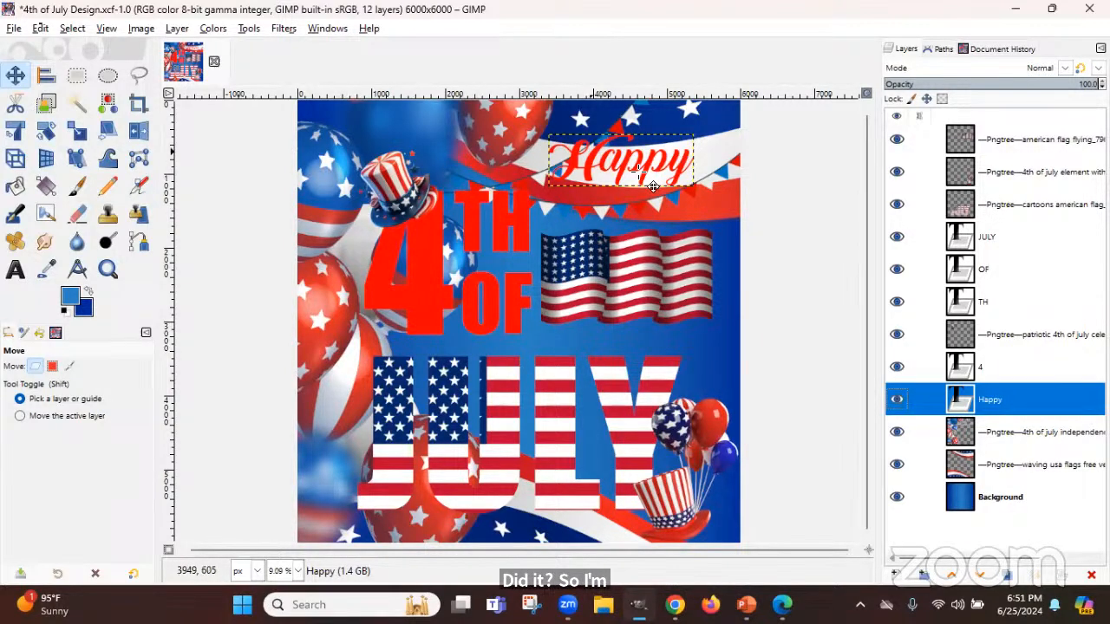
{"action": "mouse_move", "coordinate": [574, 154]}
{"action": "left_mouse_down"}
{"action": "mouse_move", "coordinate": [573, 191]}
{"action": "mouse_move", "coordinate": [574, 149]}
{"action": "left_mouse_up"}
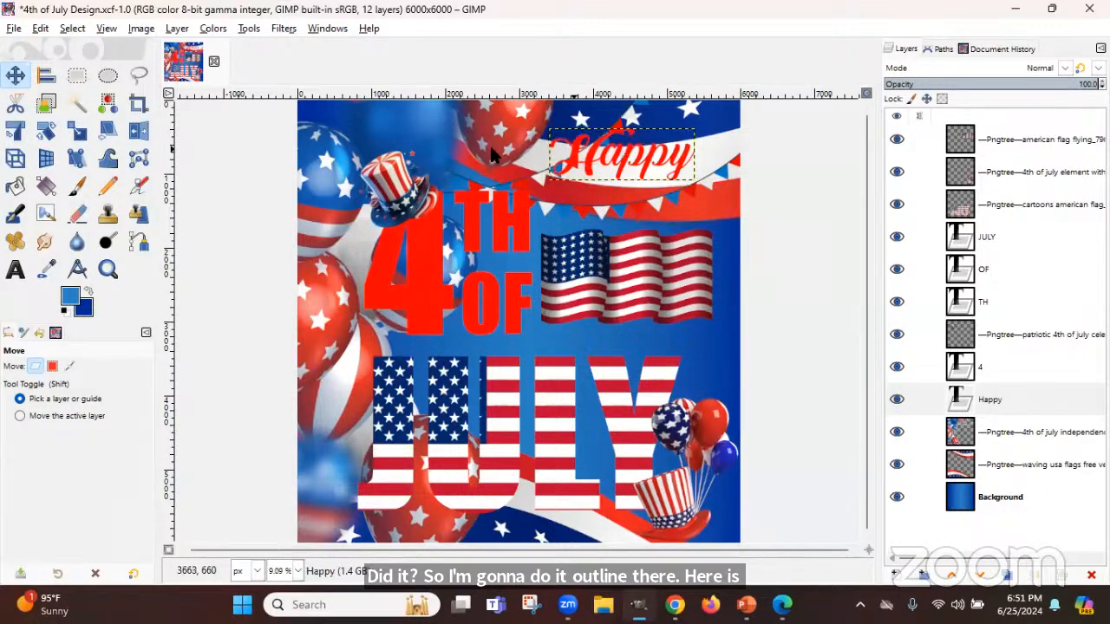
{"action": "key", "text": "ctrl+z"}
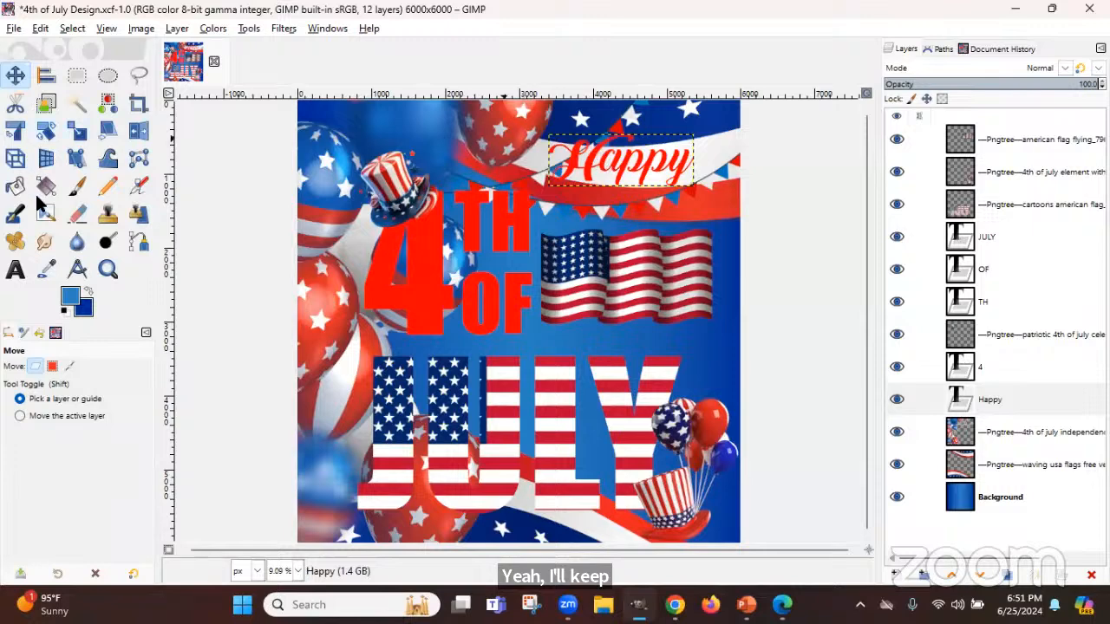
Scale the Happy lettering up to 2399 × 852 px and shift it slightly to the right on the banner
{"action": "key", "text": "t"}
{"action": "left_click", "coordinate": [633, 180]}
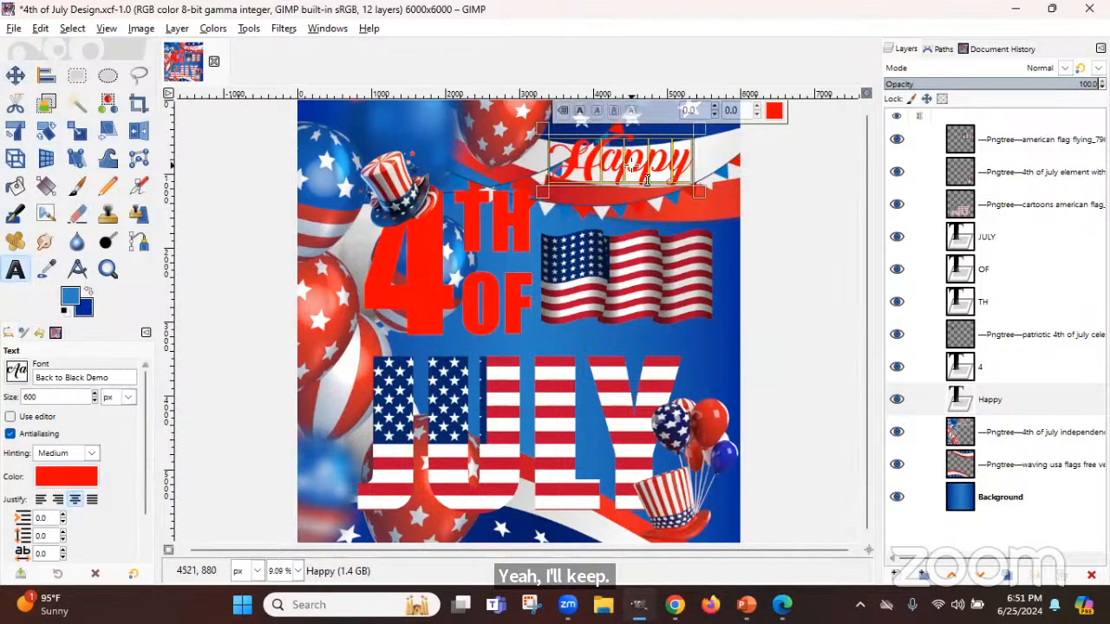
{"action": "key", "text": "shift+s"}
{"action": "left_click_drag", "start_coordinate": [693, 188], "coordinate": [718, 212]}
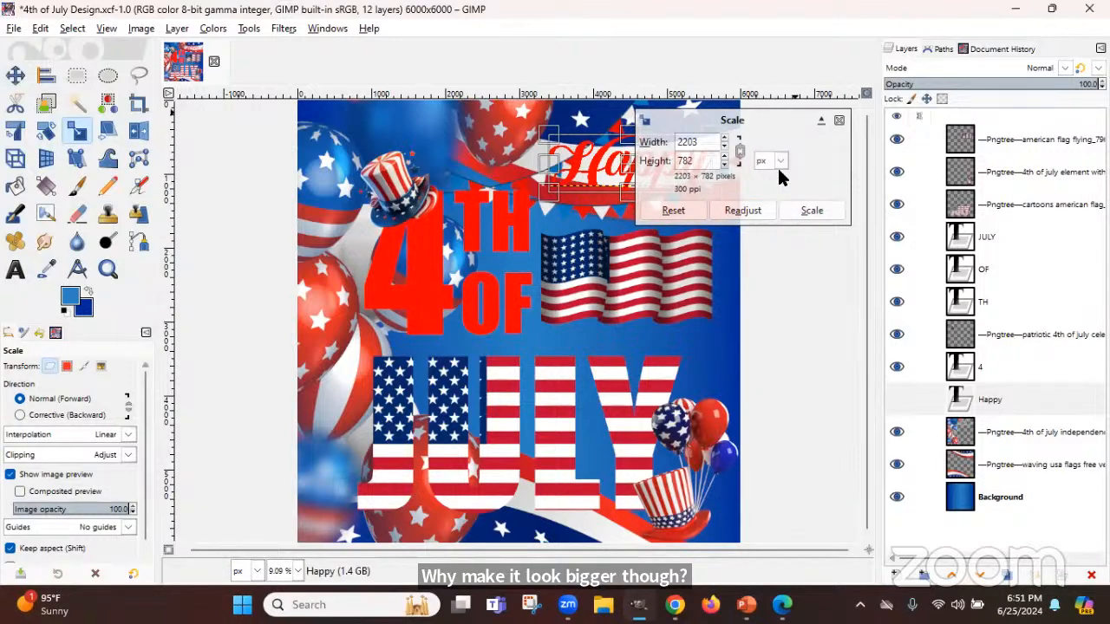
{"action": "left_click_drag", "start_coordinate": [551, 196], "coordinate": [541, 213]}
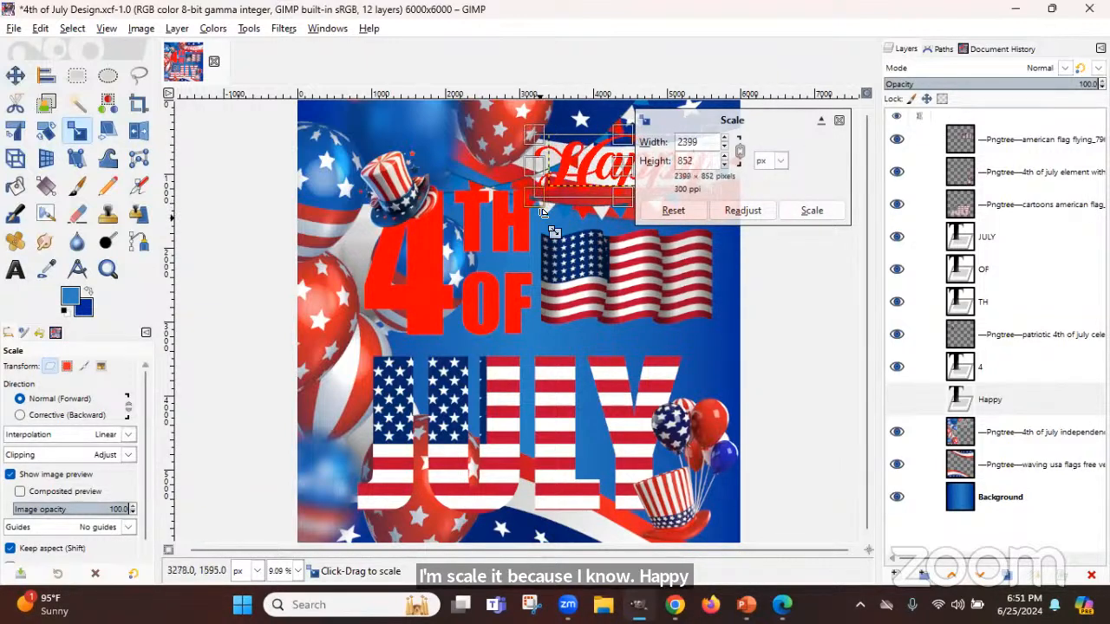
{"action": "left_click", "coordinate": [824, 210]}
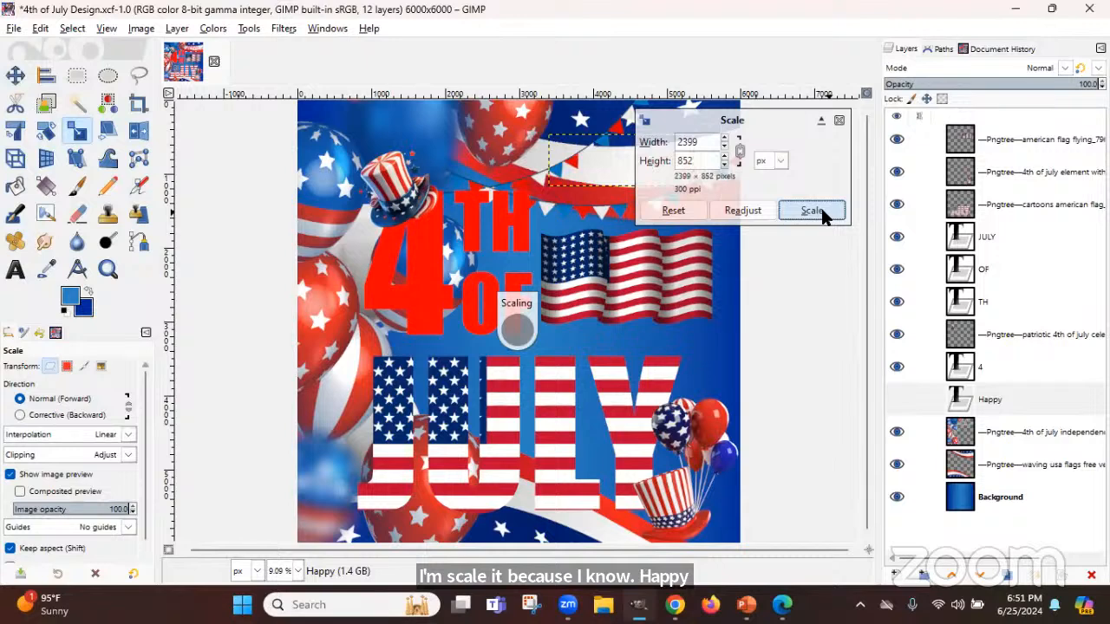
{"action": "left_click", "coordinate": [16, 75]}
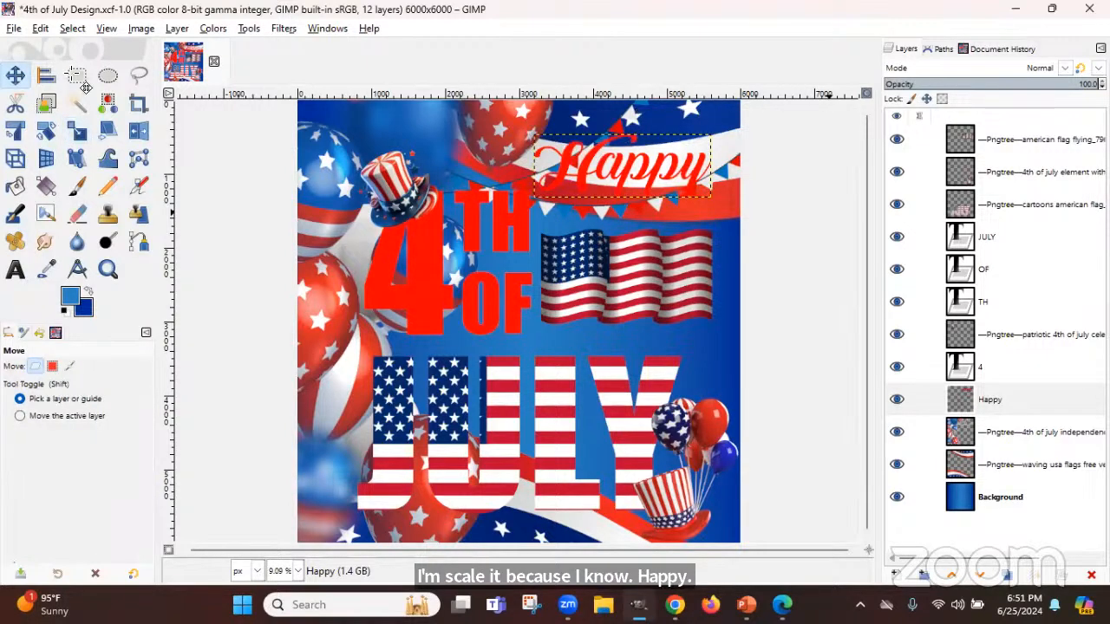
{"action": "left_click_drag", "start_coordinate": [607, 186], "coordinate": [612, 186]}
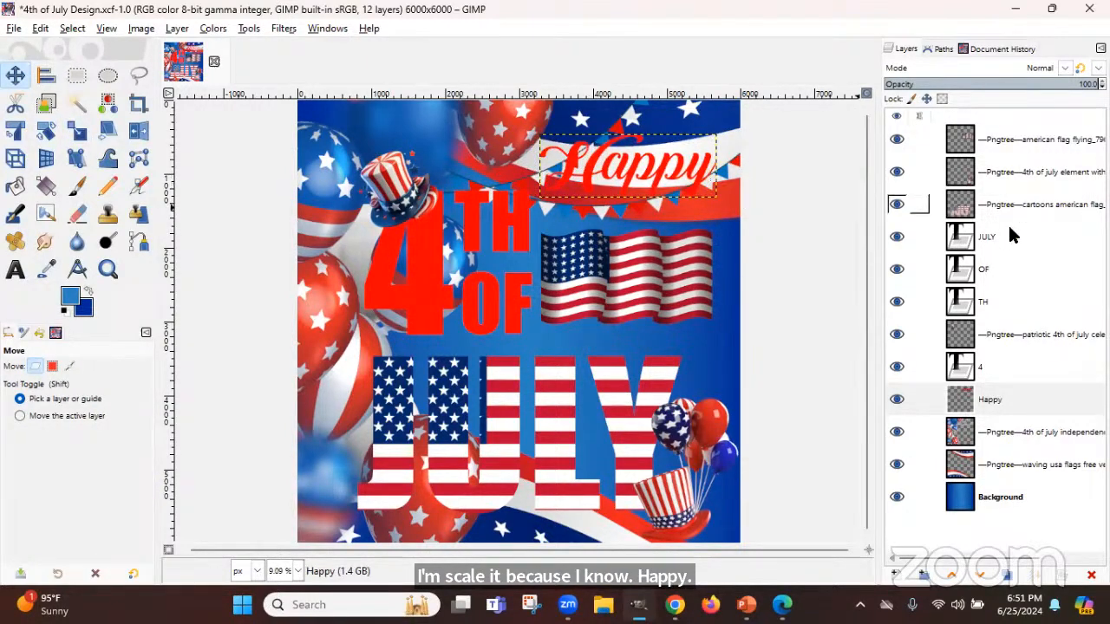
Create a selection from the alpha of the Happy layer
{"action": "right_click", "coordinate": [998, 399]}
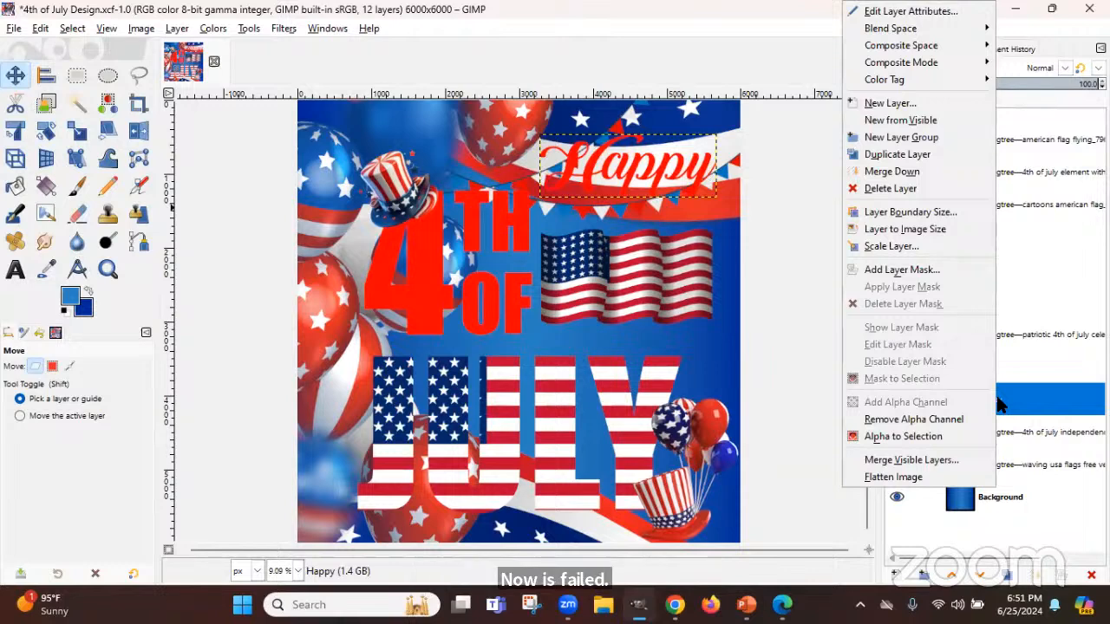
{"action": "left_click", "coordinate": [926, 441]}
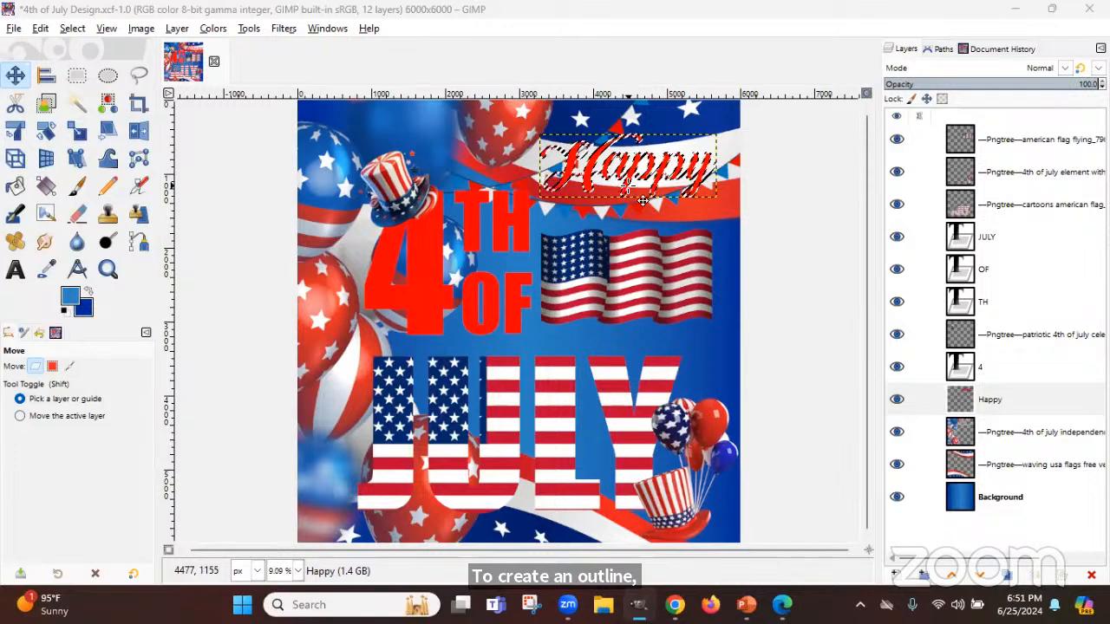
Try growing the selection around the Happy lettering by 50 px and undo the growth
{"action": "left_click", "coordinate": [75, 30]}
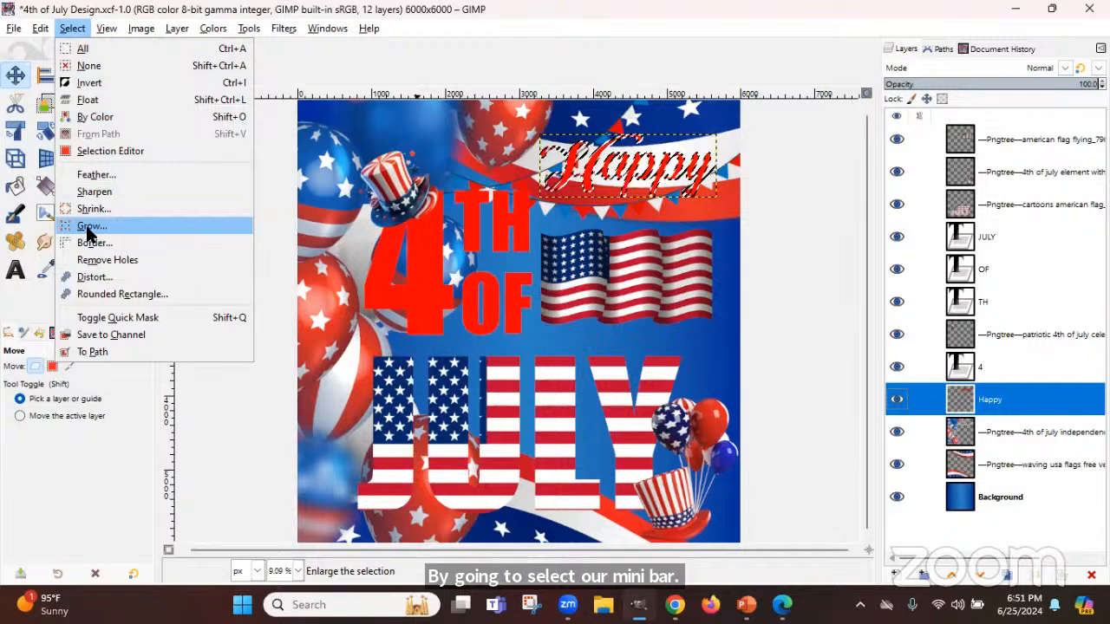
{"action": "left_click", "coordinate": [86, 228]}
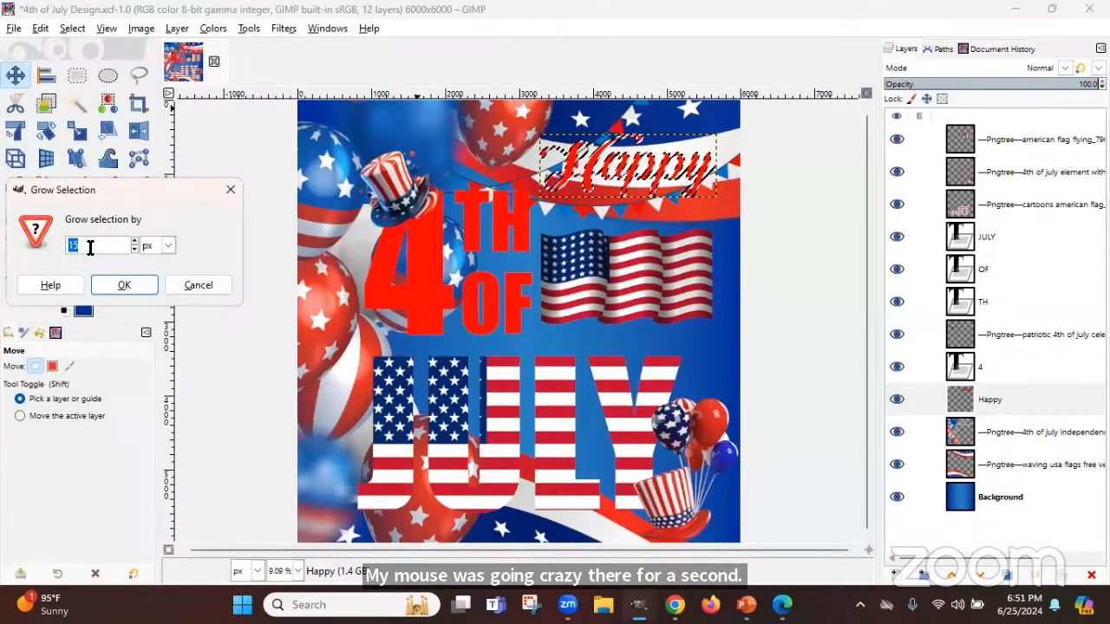
{"action": "left_click", "coordinate": [95, 249]}
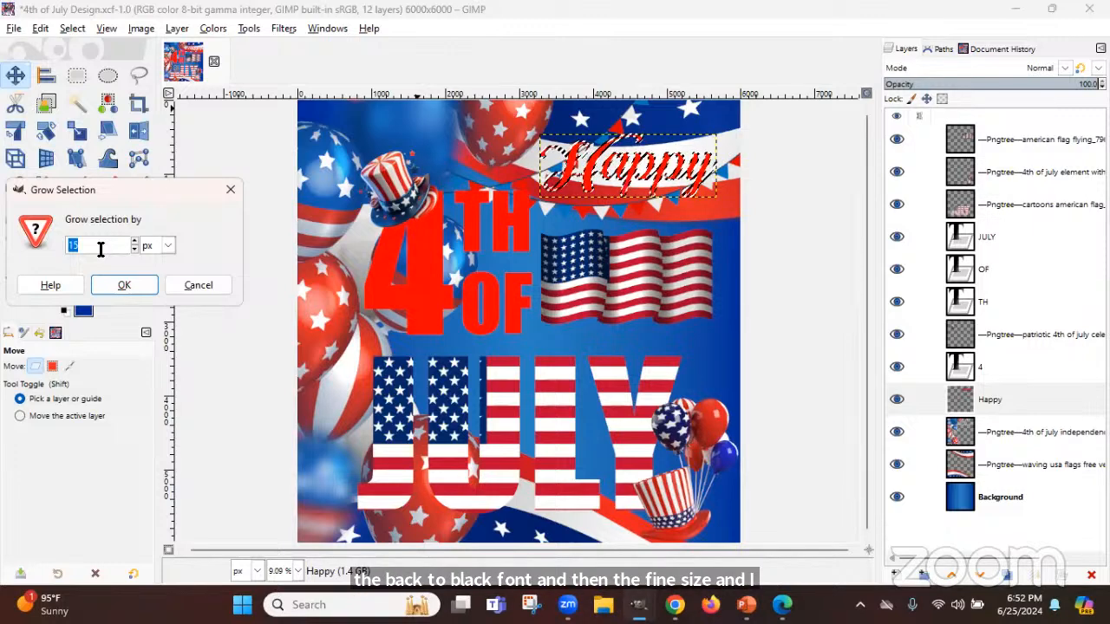
{"action": "type", "text": "50"}
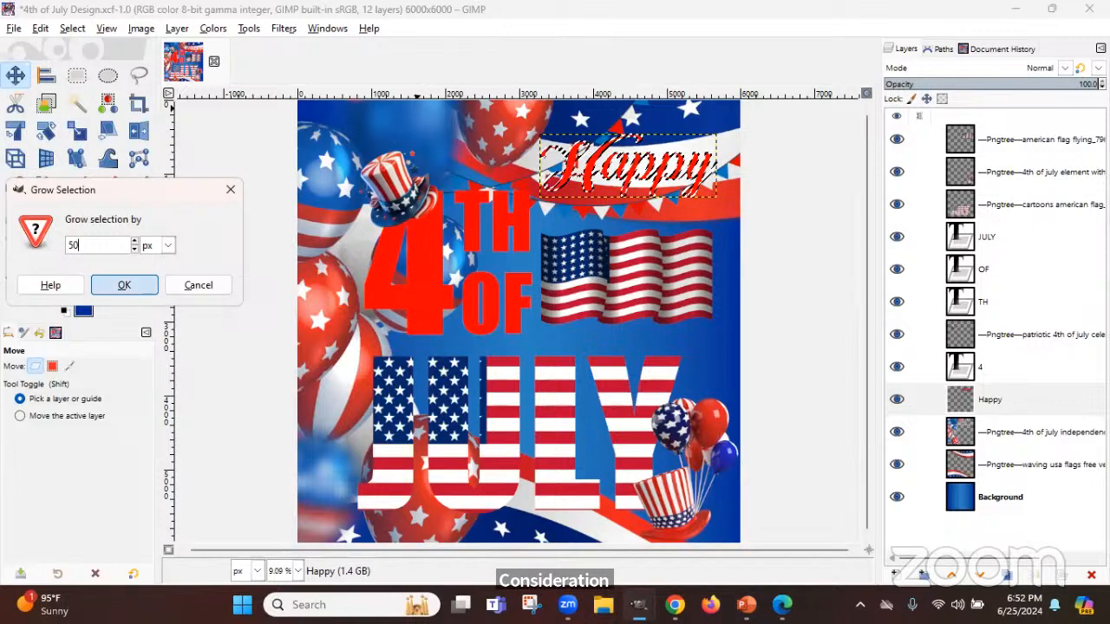
{"action": "key", "text": "Return"}
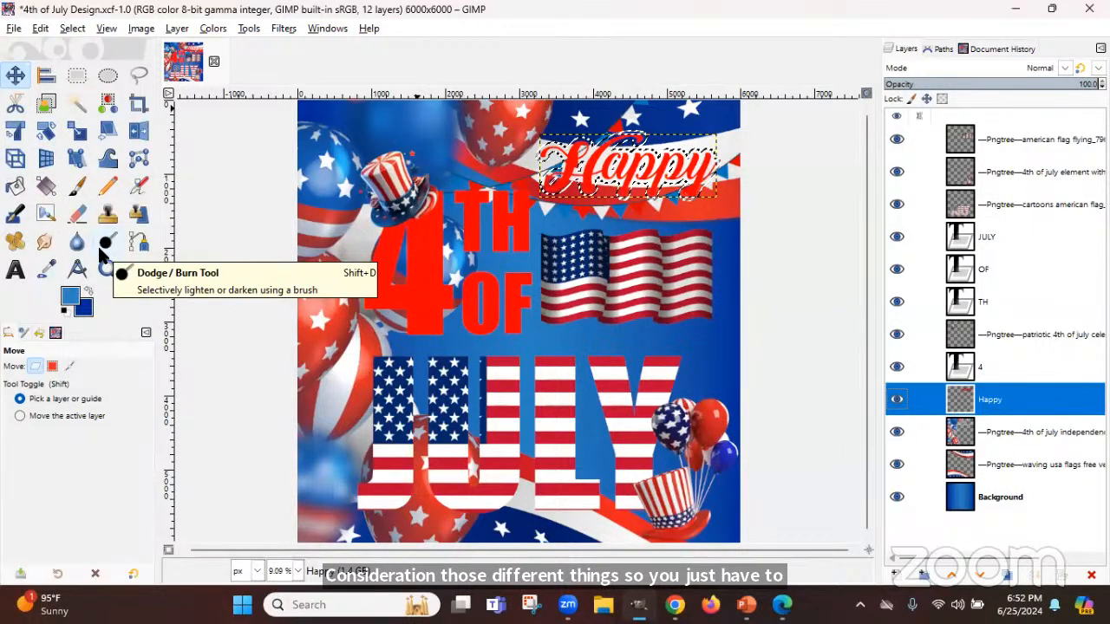
{"action": "key", "text": "plus"}
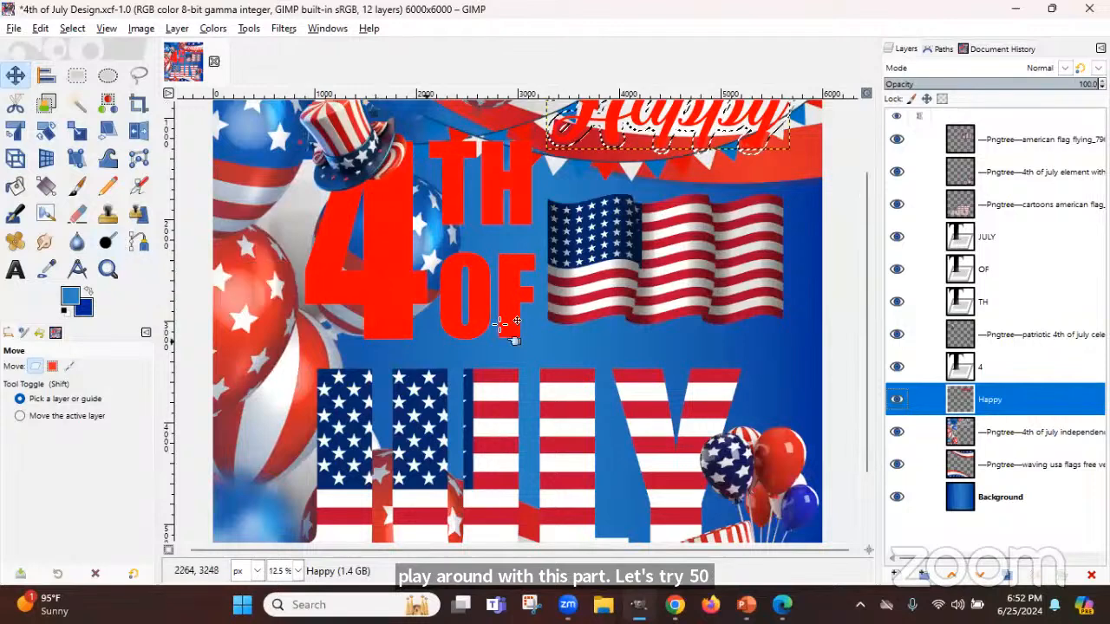
{"action": "scroll", "coordinate": [501, 323], "scroll_direction": "up", "scroll_amount": 2}
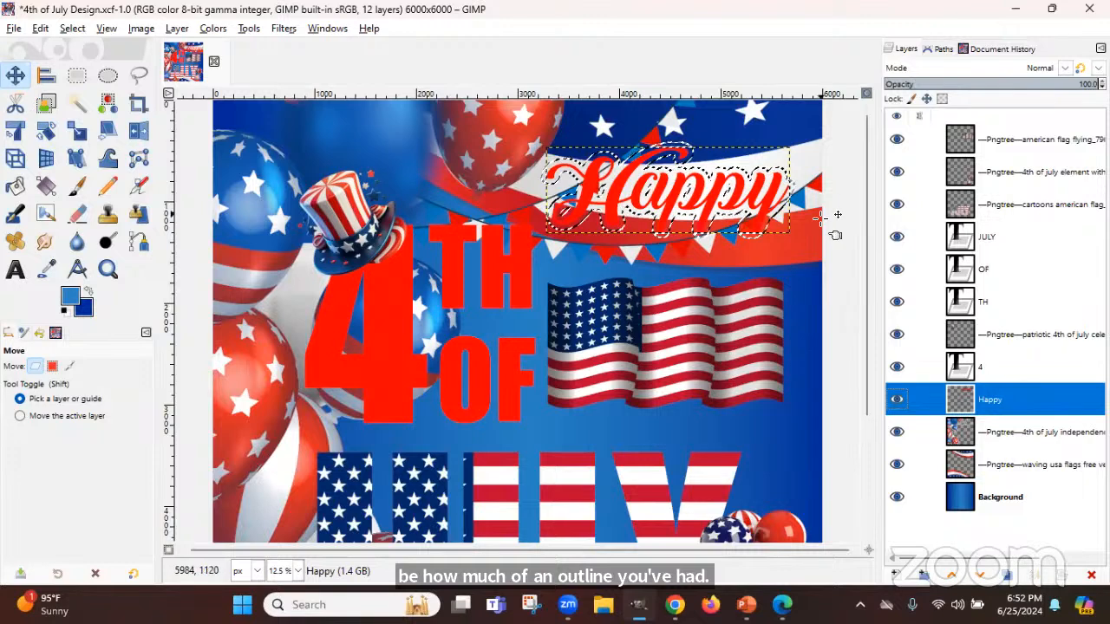
{"action": "left_click", "coordinate": [40, 29]}
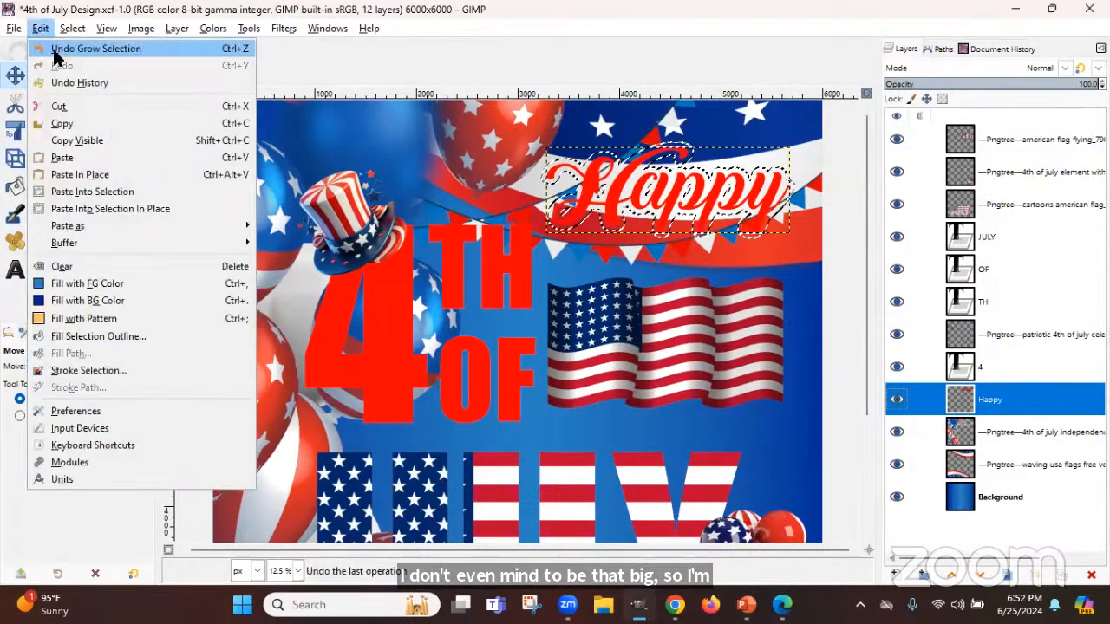
{"action": "left_click", "coordinate": [54, 49]}
Grow the selection around the Happy lettering by 35 px
{"action": "left_click", "coordinate": [74, 29]}
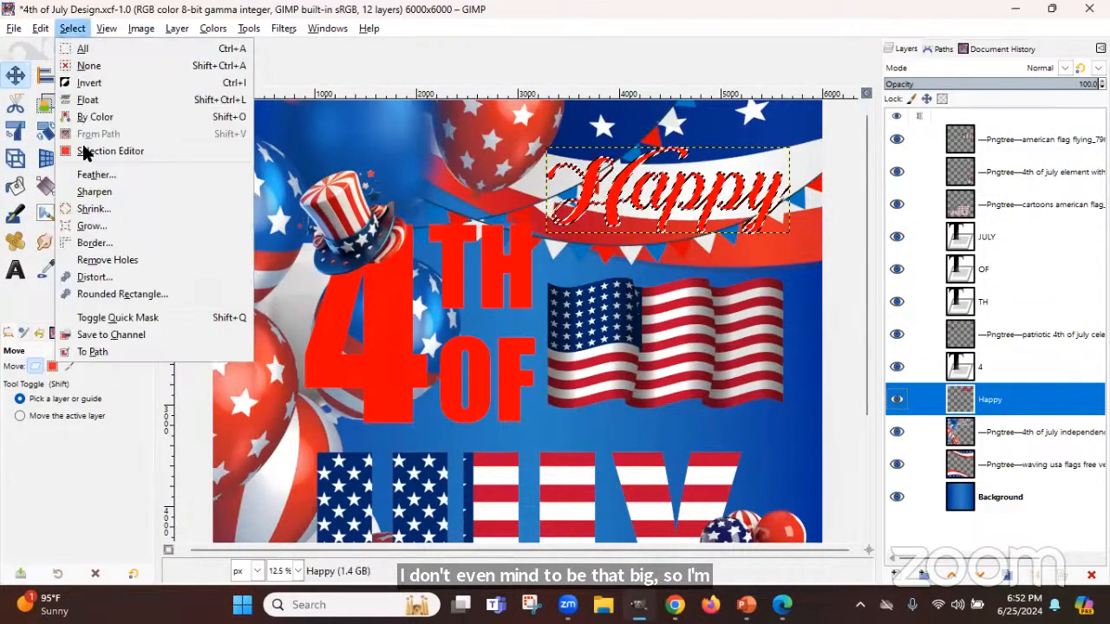
{"action": "left_click", "coordinate": [95, 223]}
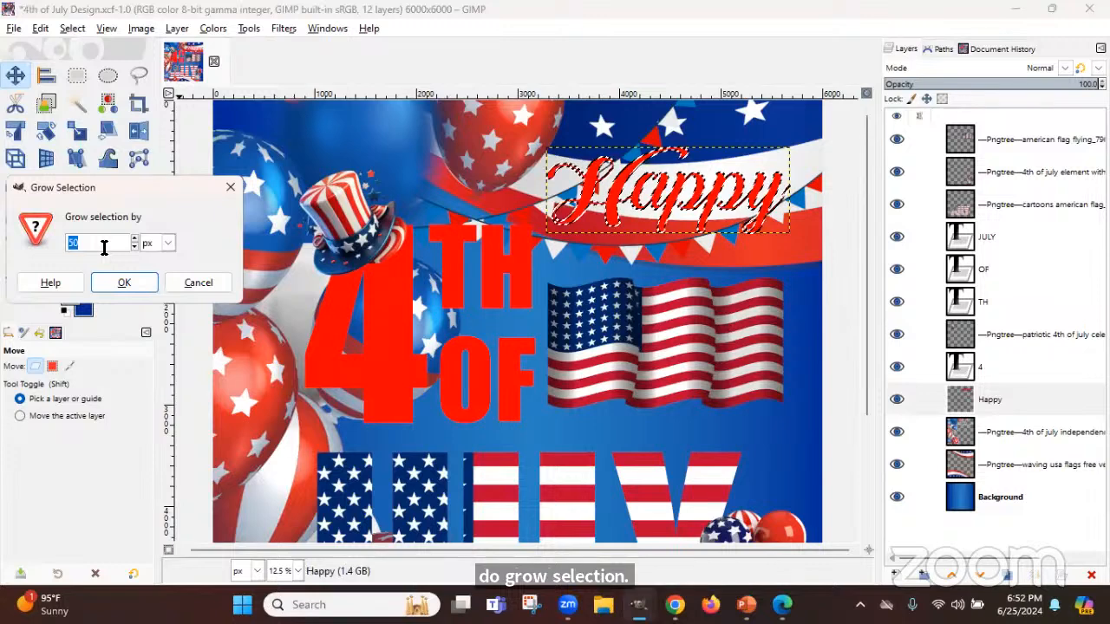
{"action": "type", "text": "3"}
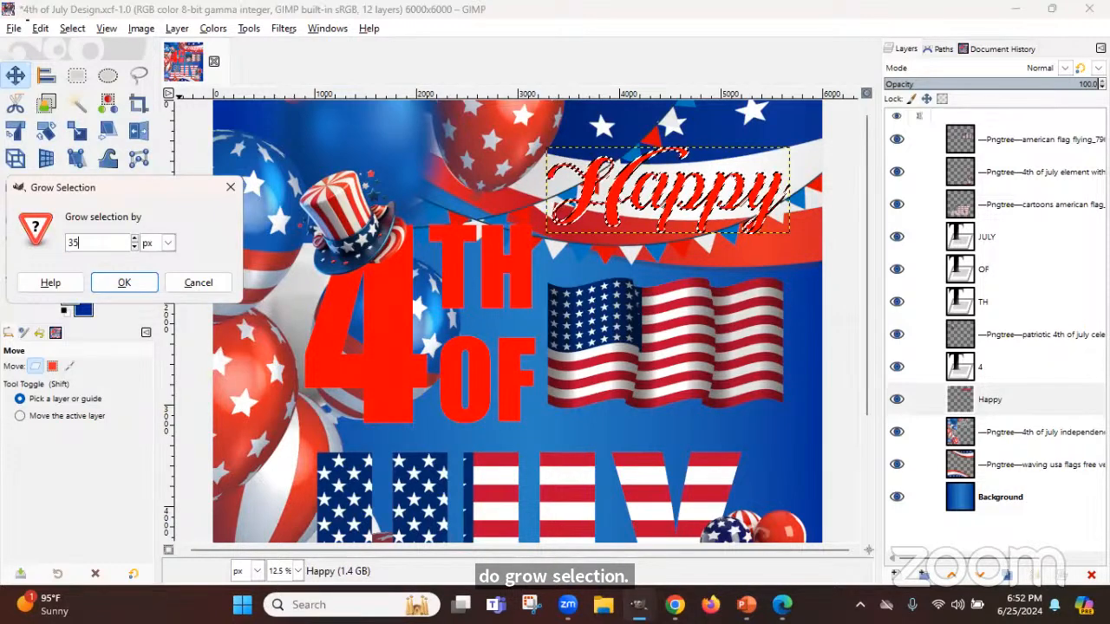
{"action": "key", "text": "Return"}
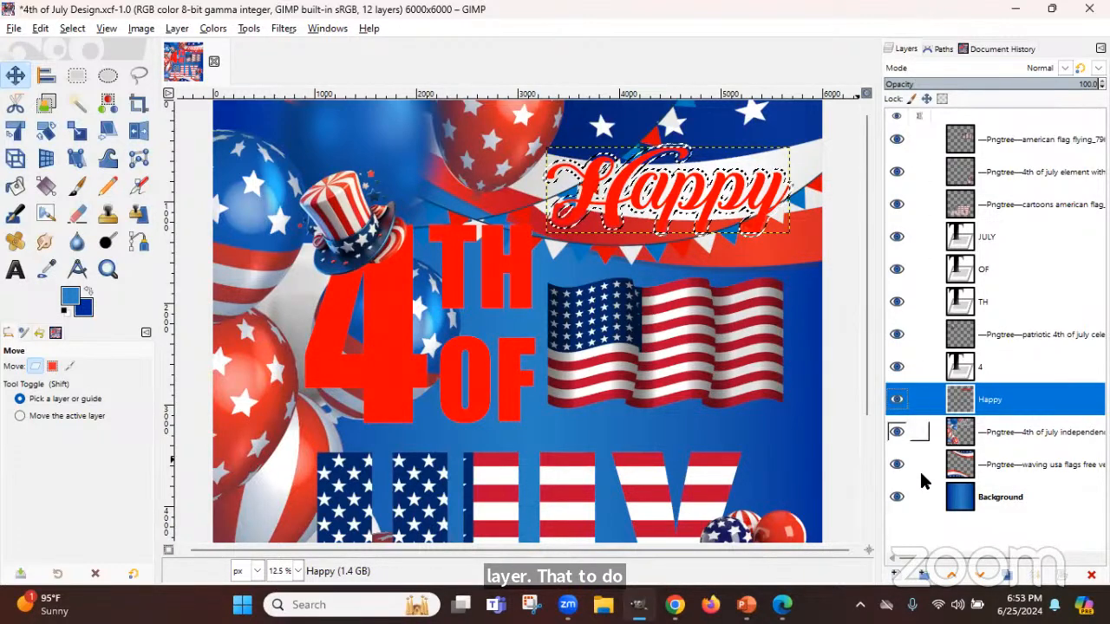
Create a transparent layer named "Happy Outline" and place it directly below the Happy layer
{"action": "left_click", "coordinate": [894, 575]}
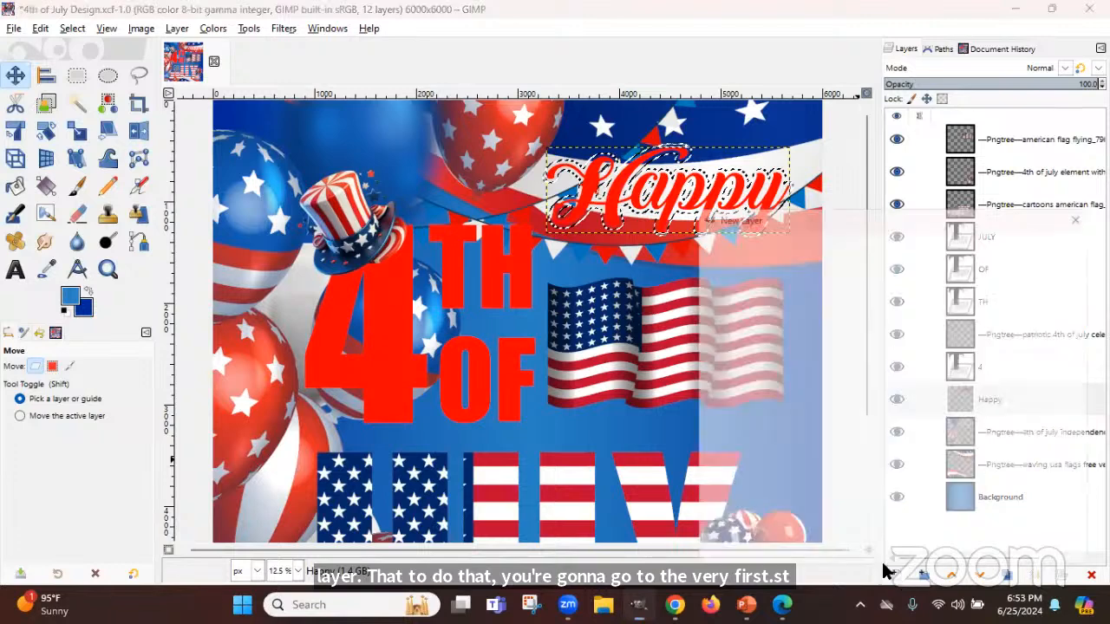
{"action": "type", "text": "H"}
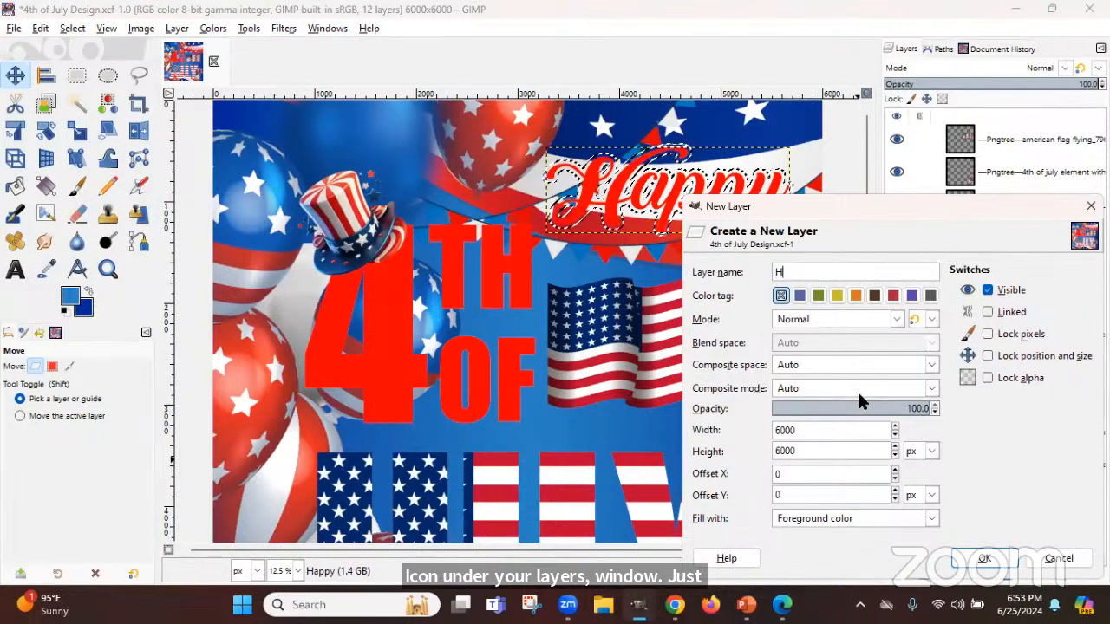
{"action": "type", "text": "appy Outline"}
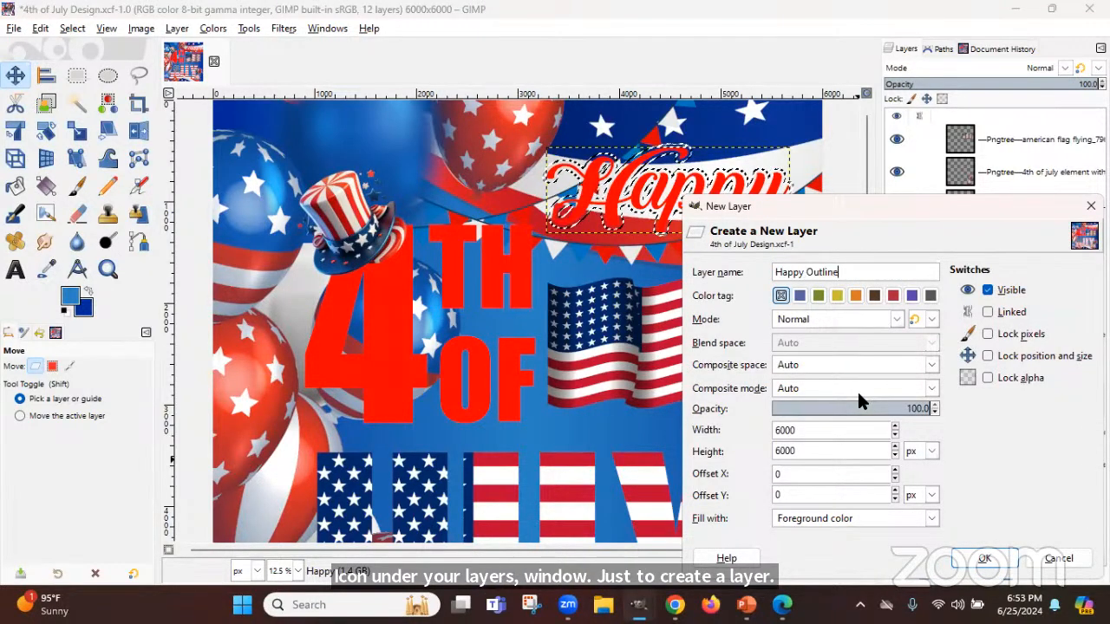
{"action": "left_click", "coordinate": [849, 531]}
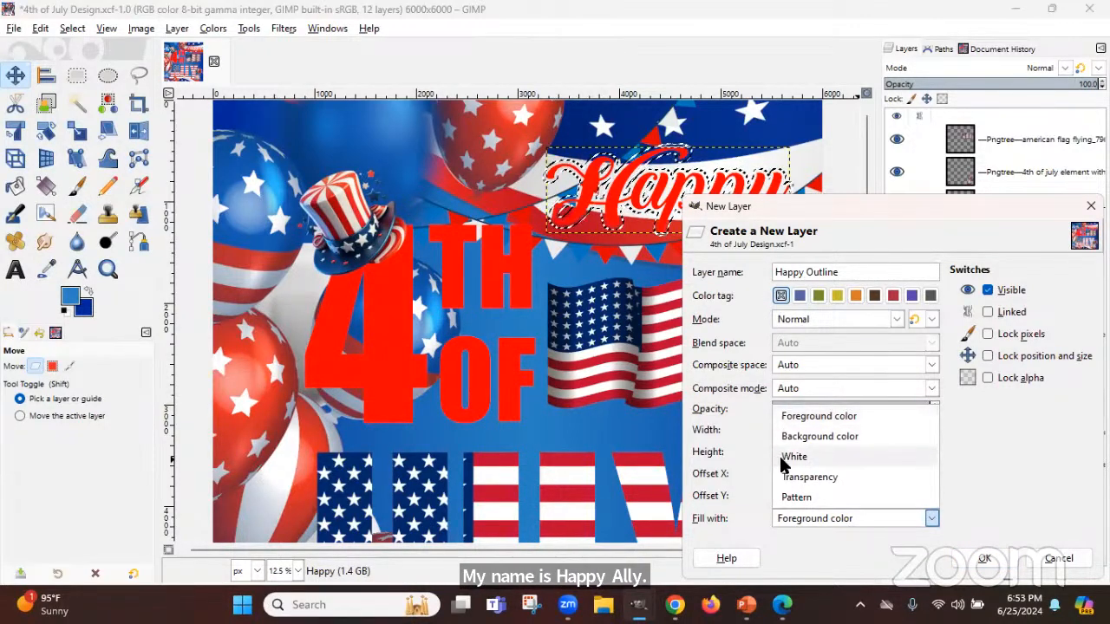
{"action": "left_click", "coordinate": [828, 477]}
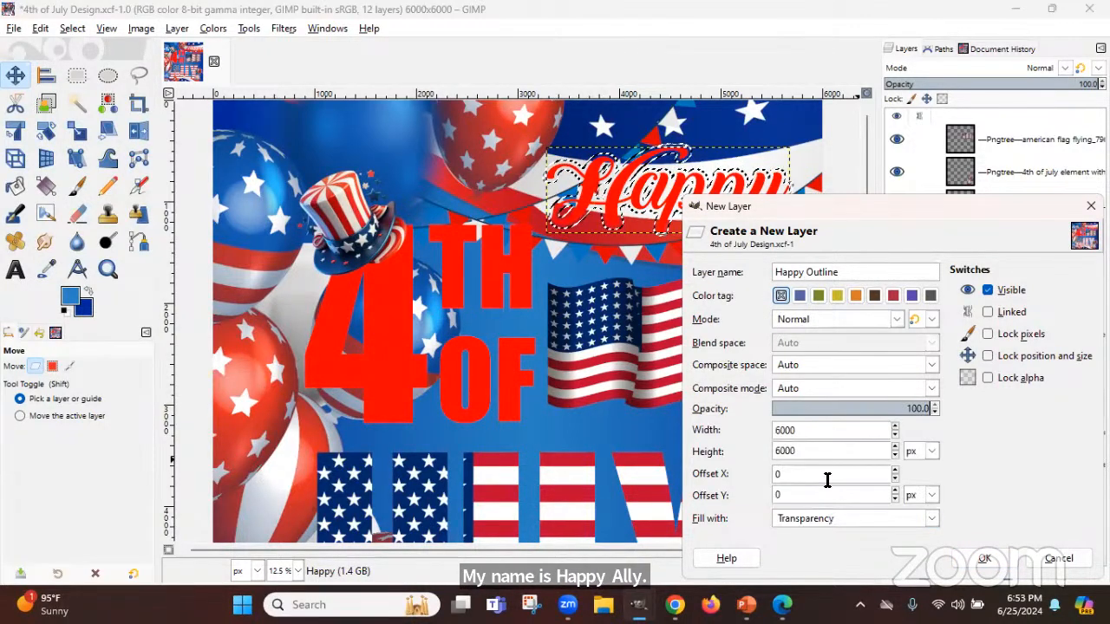
{"action": "left_click", "coordinate": [984, 558]}
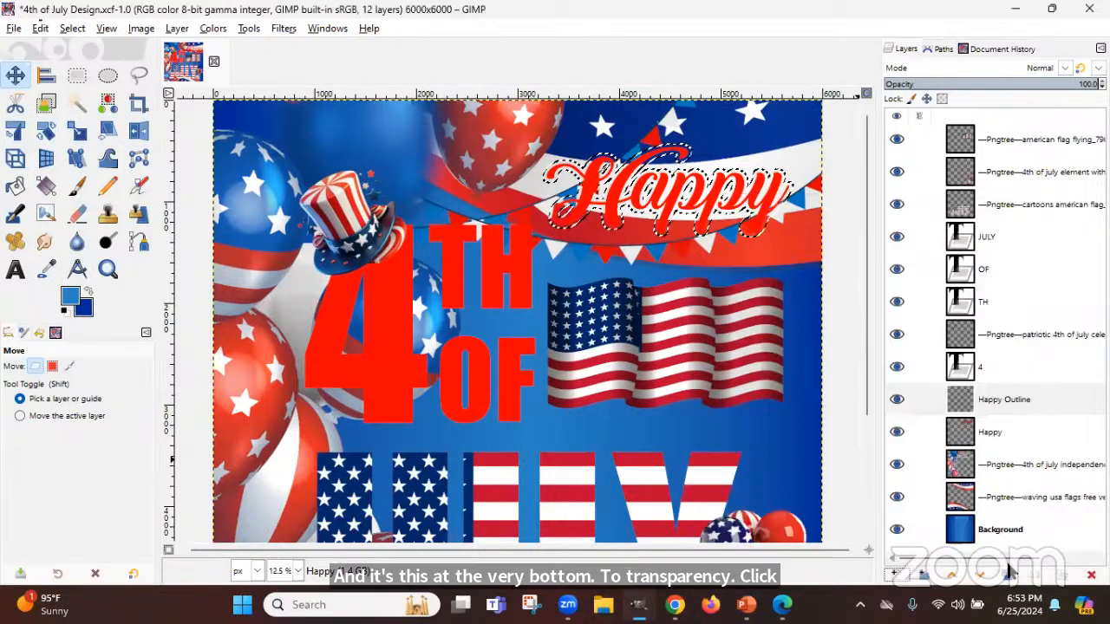
{"action": "left_click", "coordinate": [1011, 403]}
{"action": "left_click_drag", "start_coordinate": [1011, 402], "coordinate": [975, 444]}
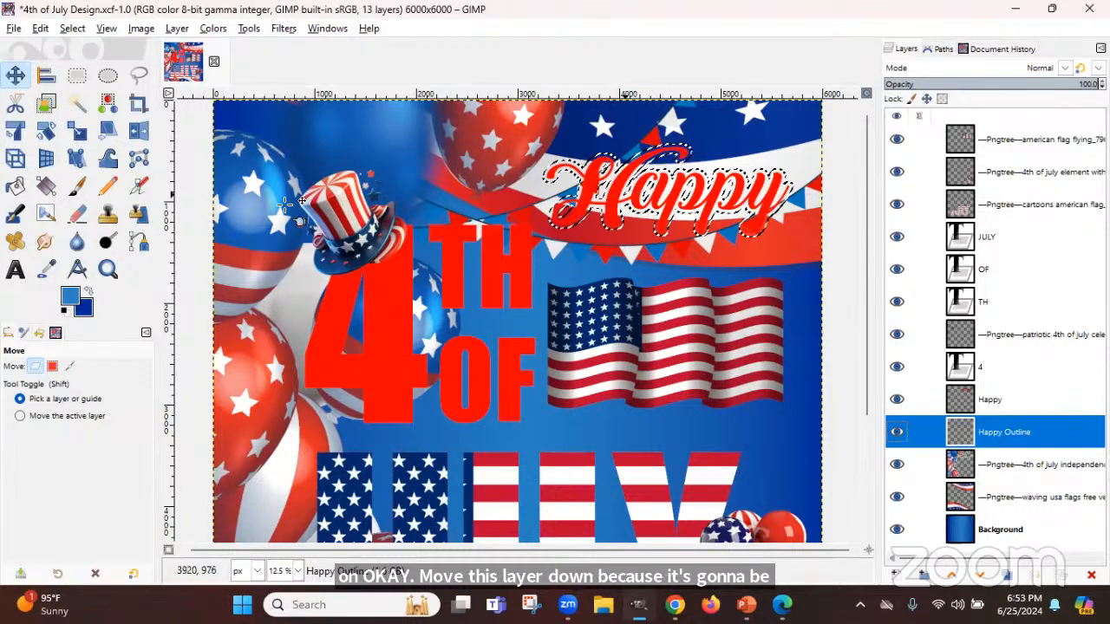
Bucket-fill the grown selection on the Happy Outline layer with white (ffffff) and clear the selection
{"action": "left_click", "coordinate": [15, 189]}
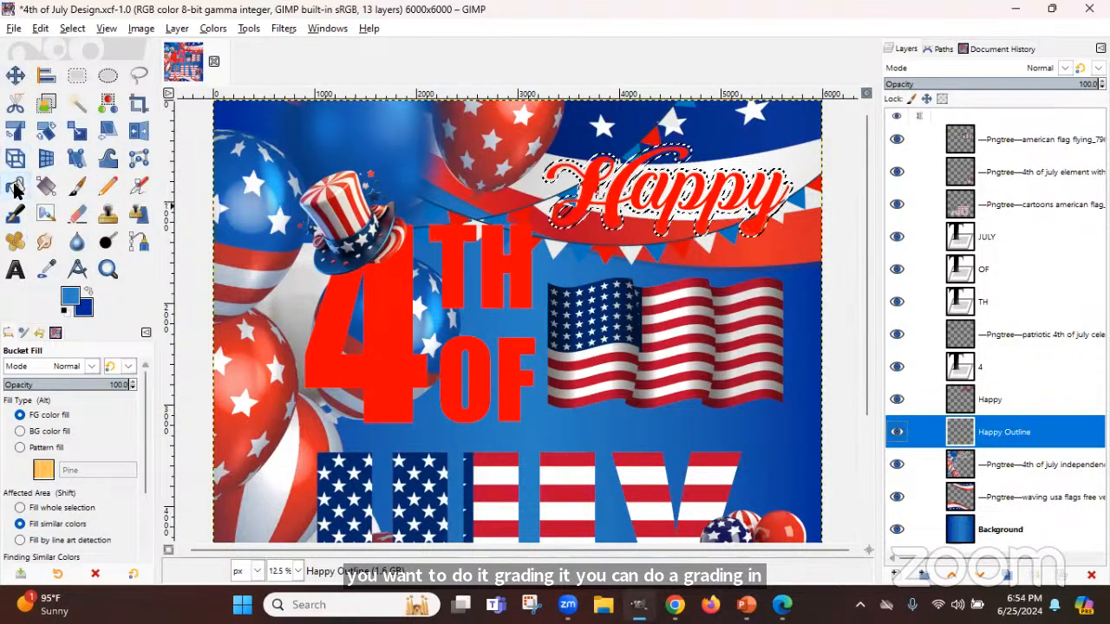
{"action": "left_click", "coordinate": [71, 300]}
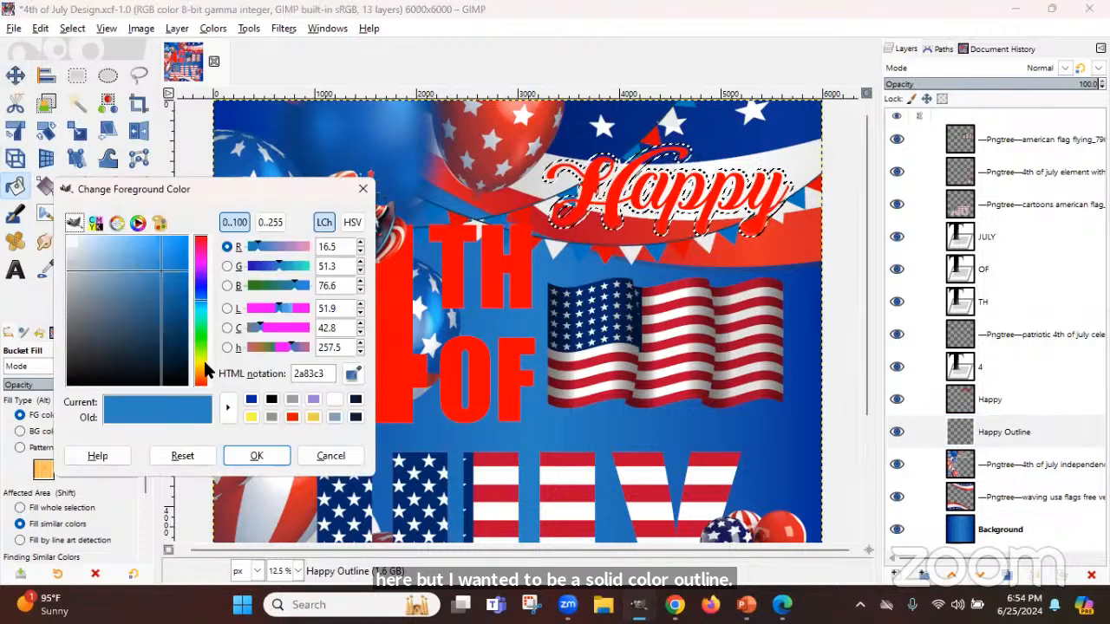
{"action": "left_click", "coordinate": [330, 403]}
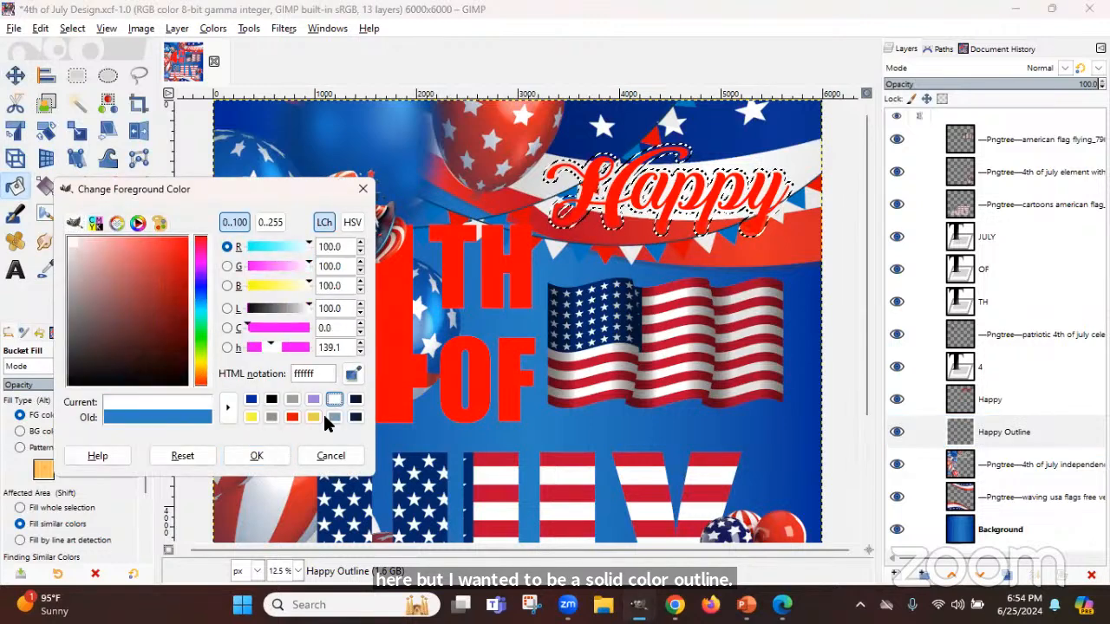
{"action": "left_click", "coordinate": [257, 456]}
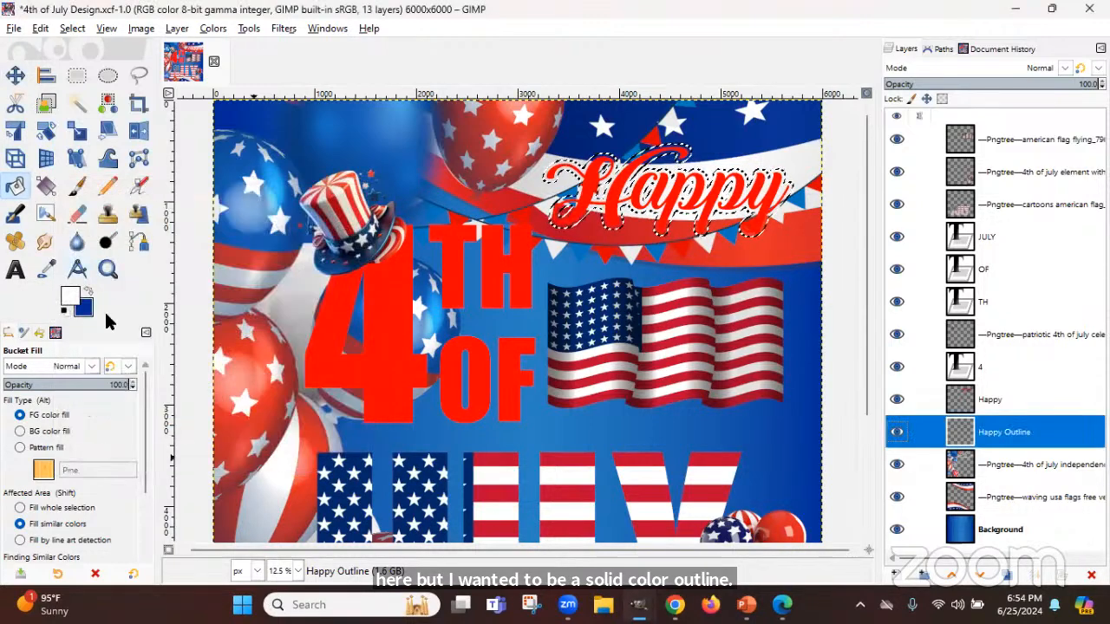
{"action": "left_click", "coordinate": [650, 183]}
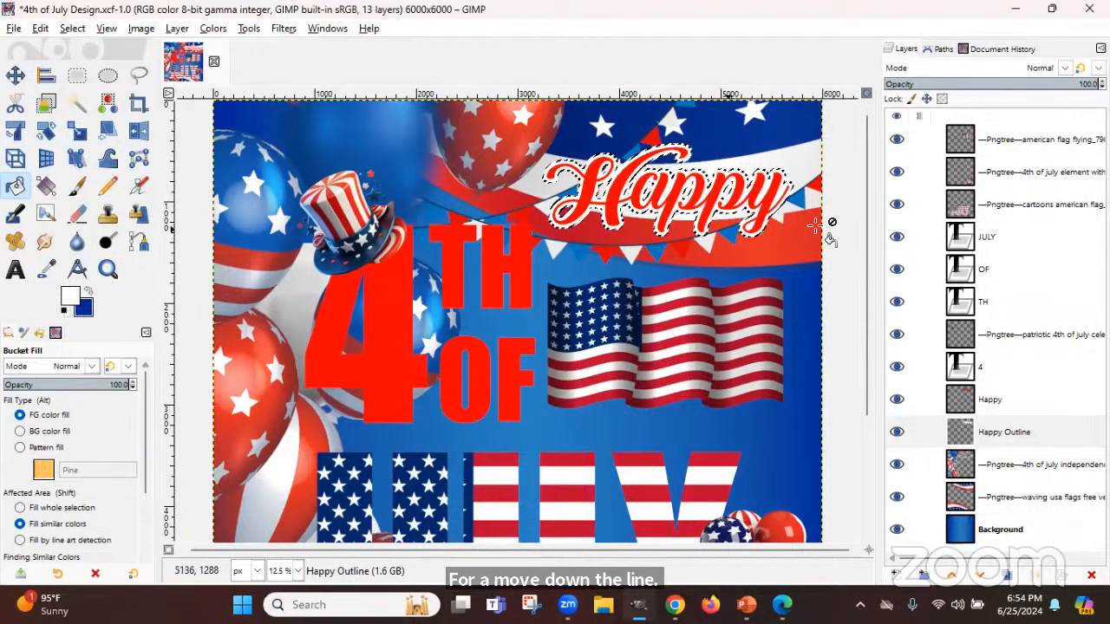
{"action": "left_click", "coordinate": [79, 29]}
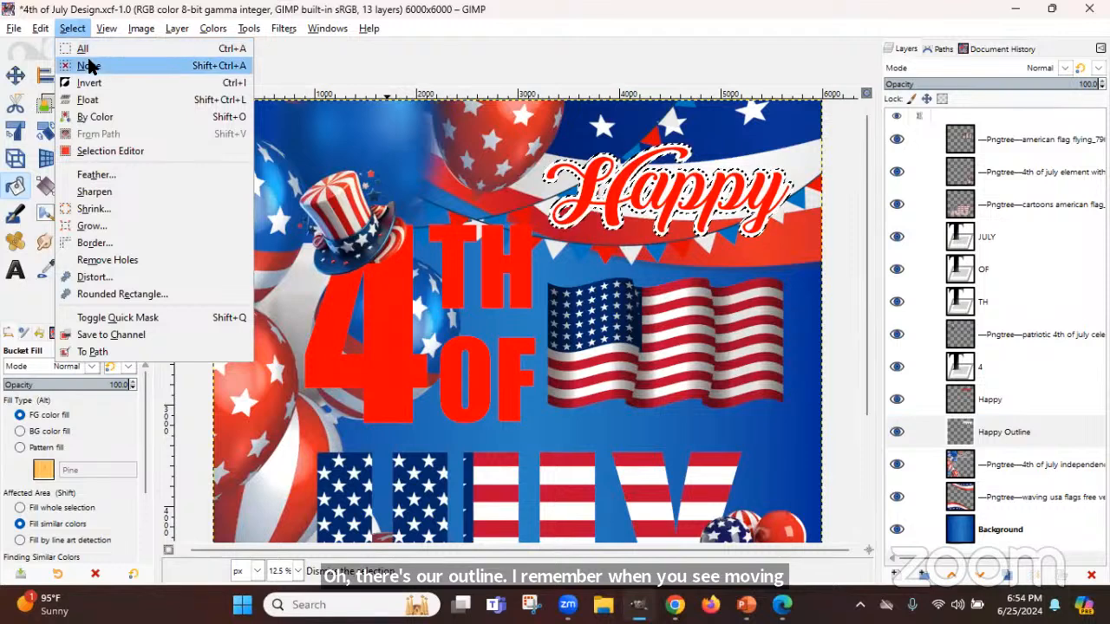
{"action": "left_click", "coordinate": [87, 65]}
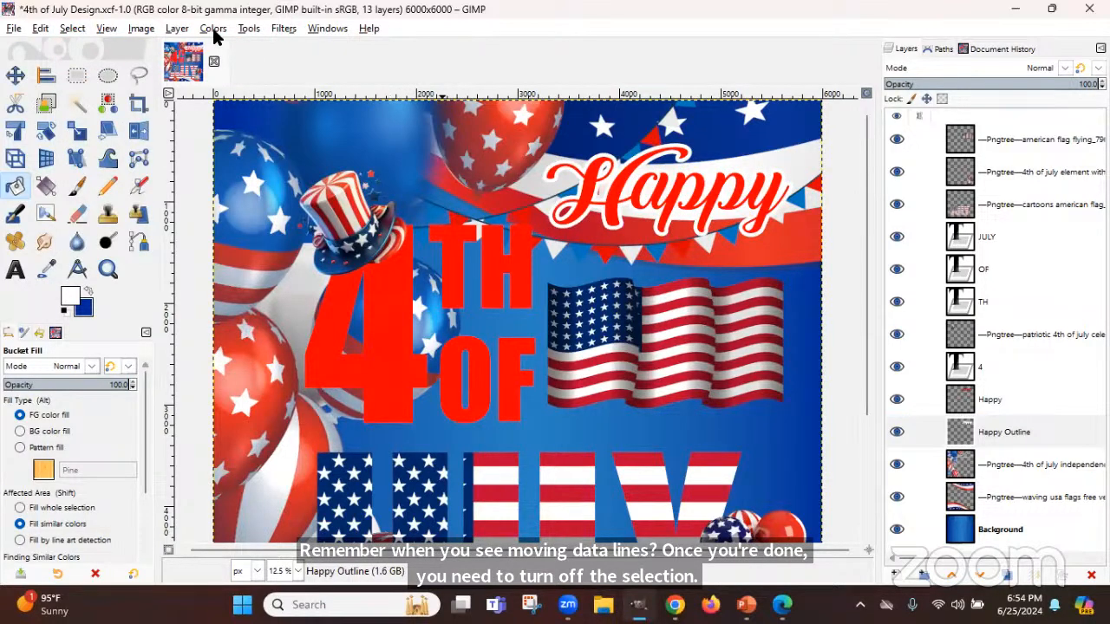
Crop the Happy Outline layer to its content
{"action": "left_click", "coordinate": [176, 28]}
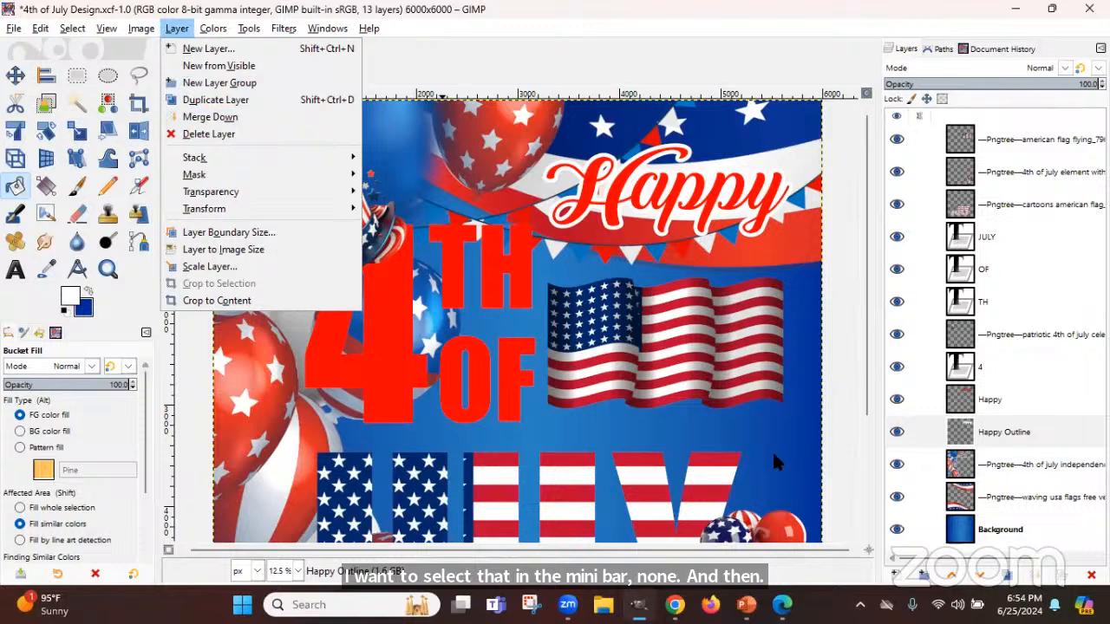
{"action": "left_click", "coordinate": [440, 6]}
{"action": "key", "text": "minus"}
{"action": "key", "text": "minus"}
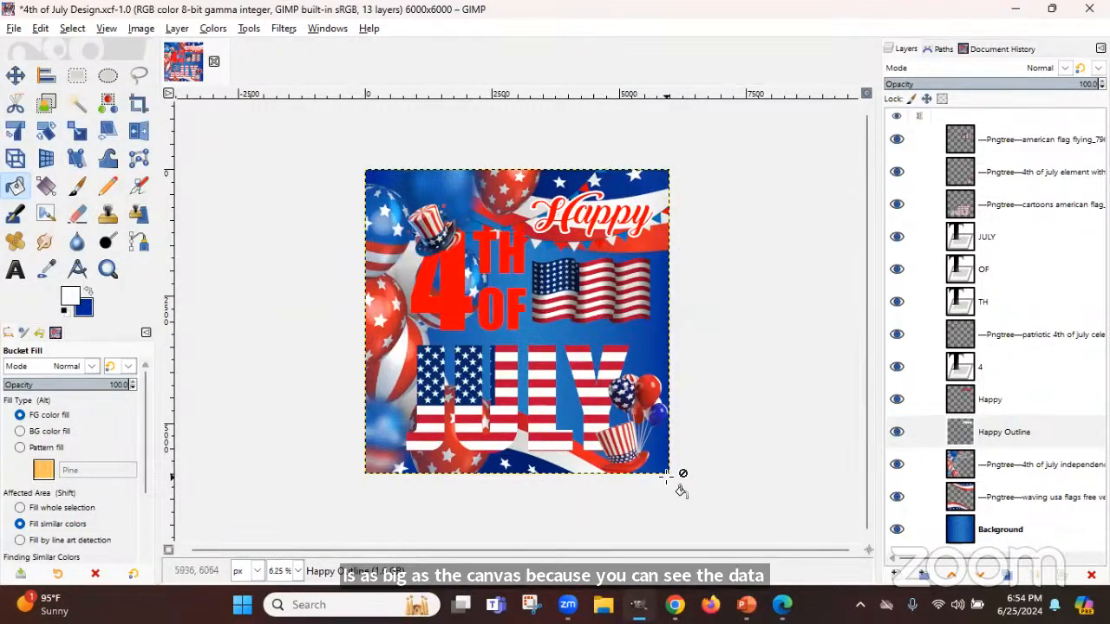
{"action": "left_click", "coordinate": [177, 29]}
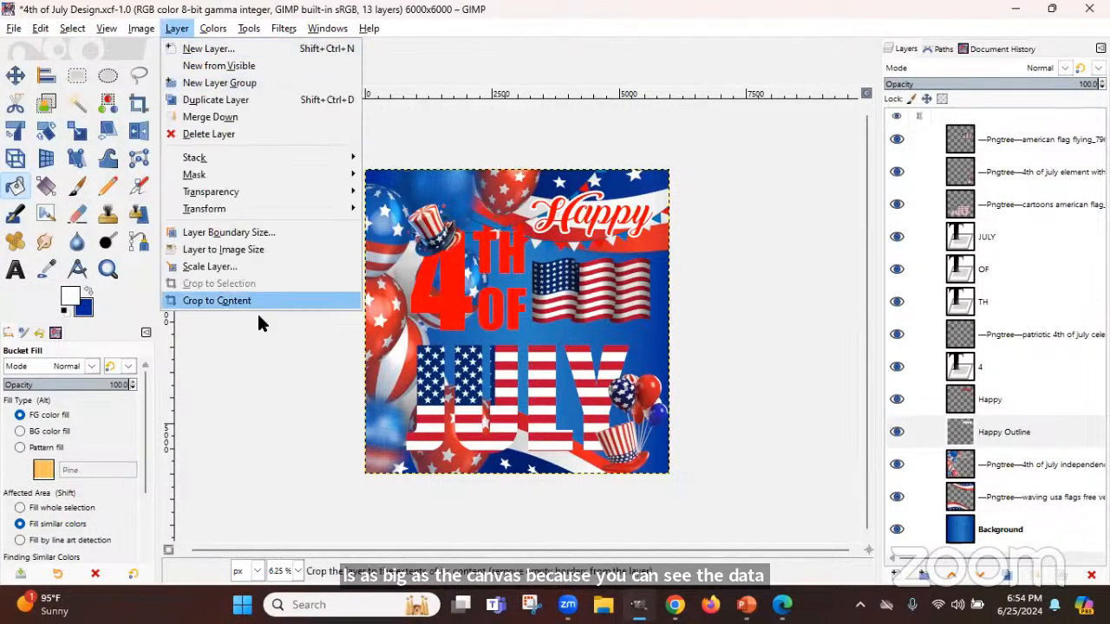
{"action": "left_click", "coordinate": [253, 300]}
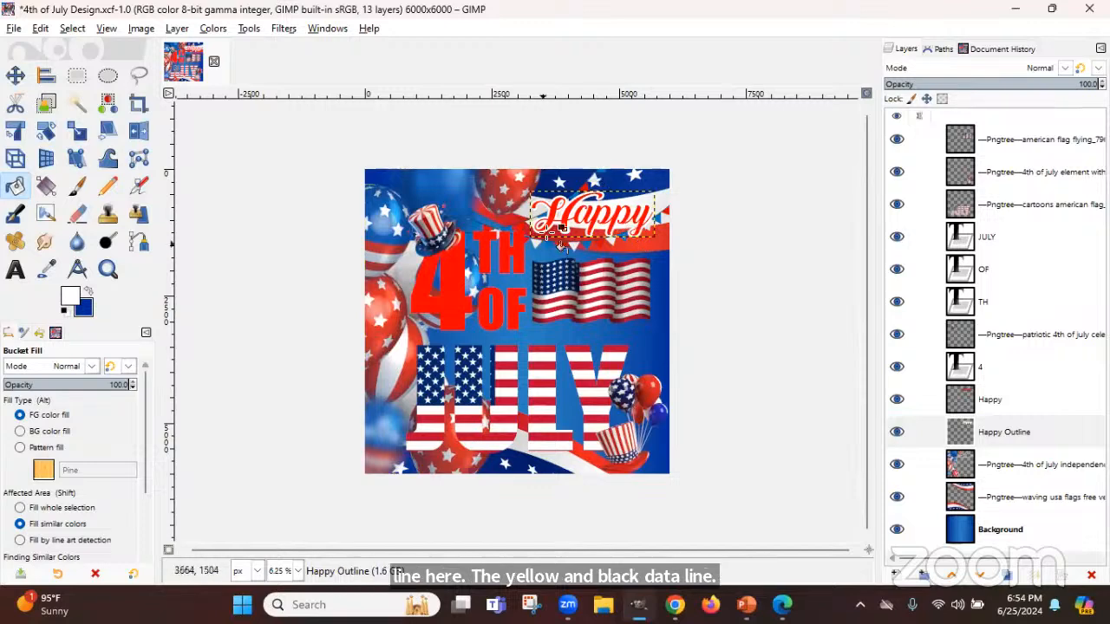
Create a selection from the alpha of the Happy Outline layer and grow it by 15 px
{"action": "scroll", "coordinate": [728, 250], "scroll_direction": "up", "scroll_amount": 1}
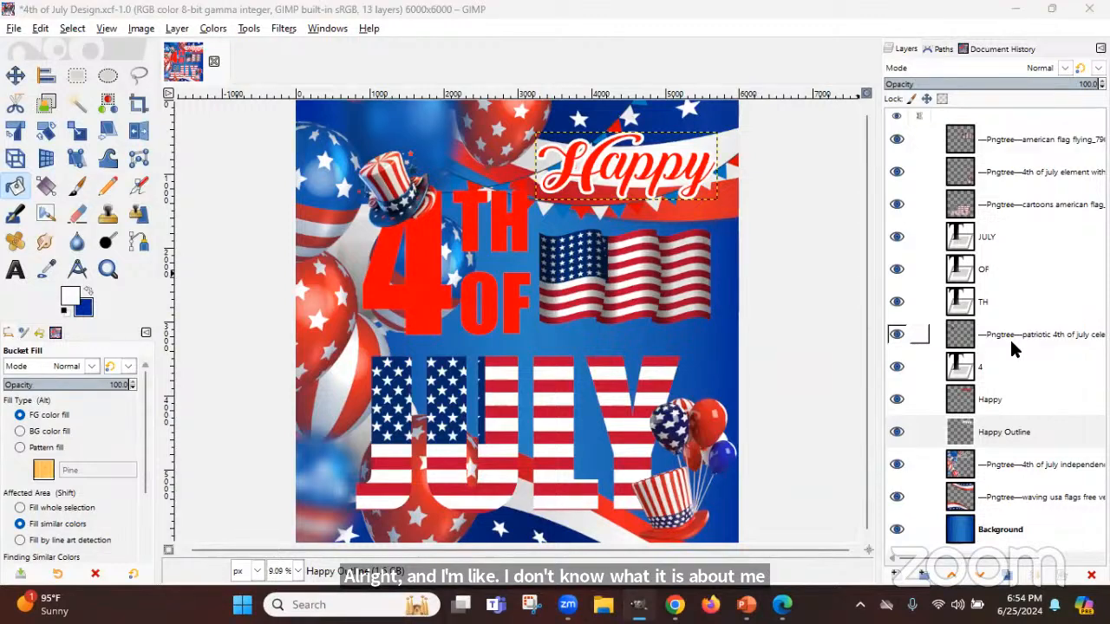
{"action": "left_click", "coordinate": [994, 429]}
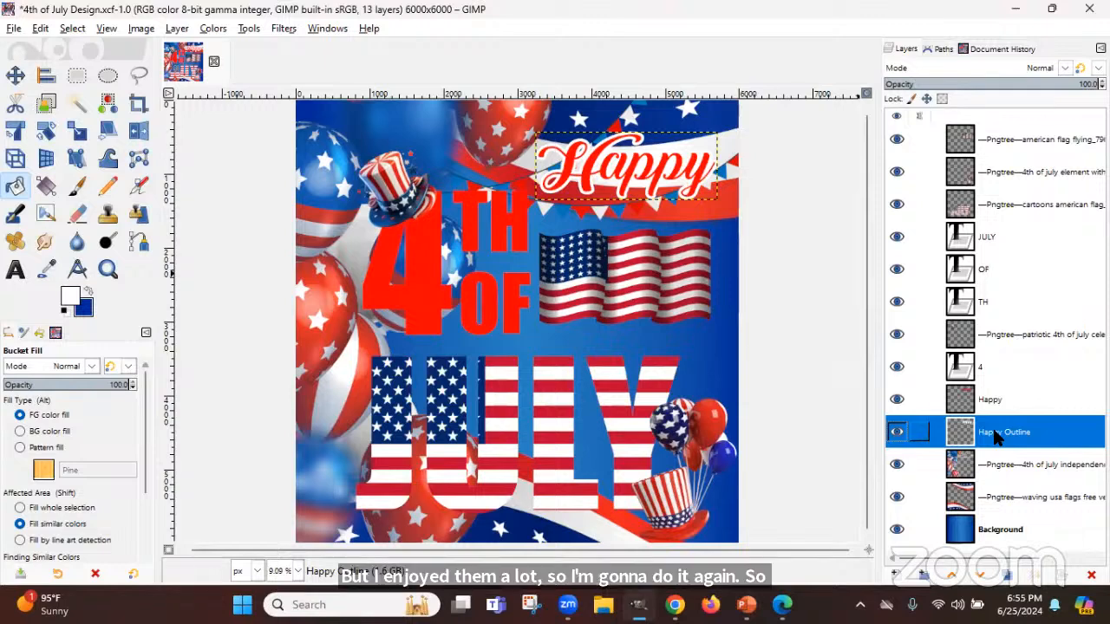
{"action": "right_click", "coordinate": [995, 438]}
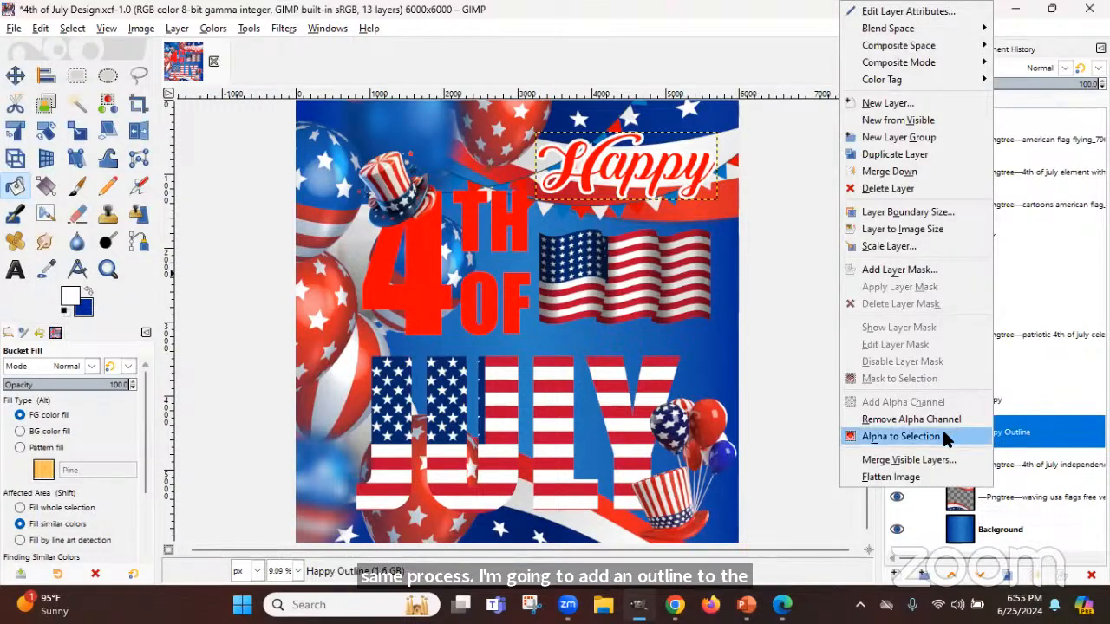
{"action": "left_click", "coordinate": [946, 438]}
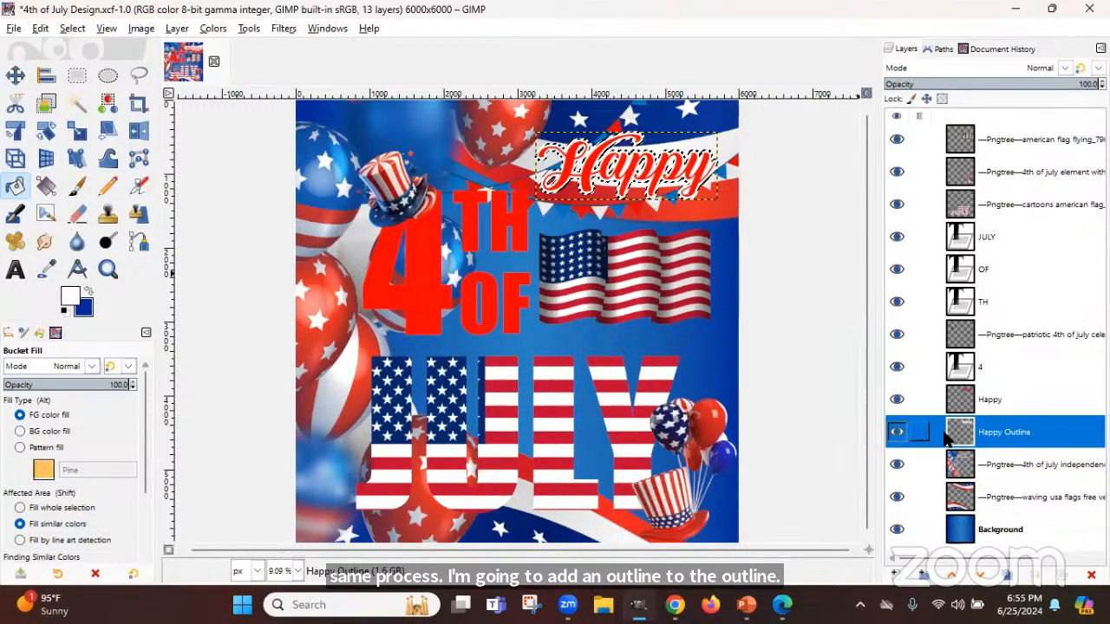
{"action": "left_click", "coordinate": [72, 28]}
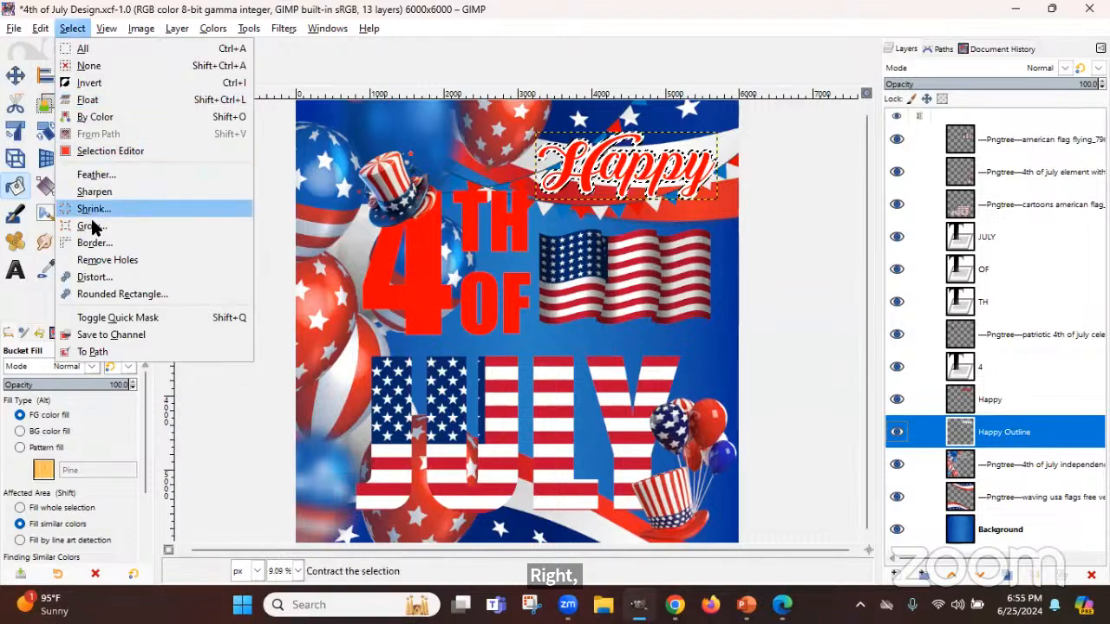
{"action": "left_click", "coordinate": [92, 225]}
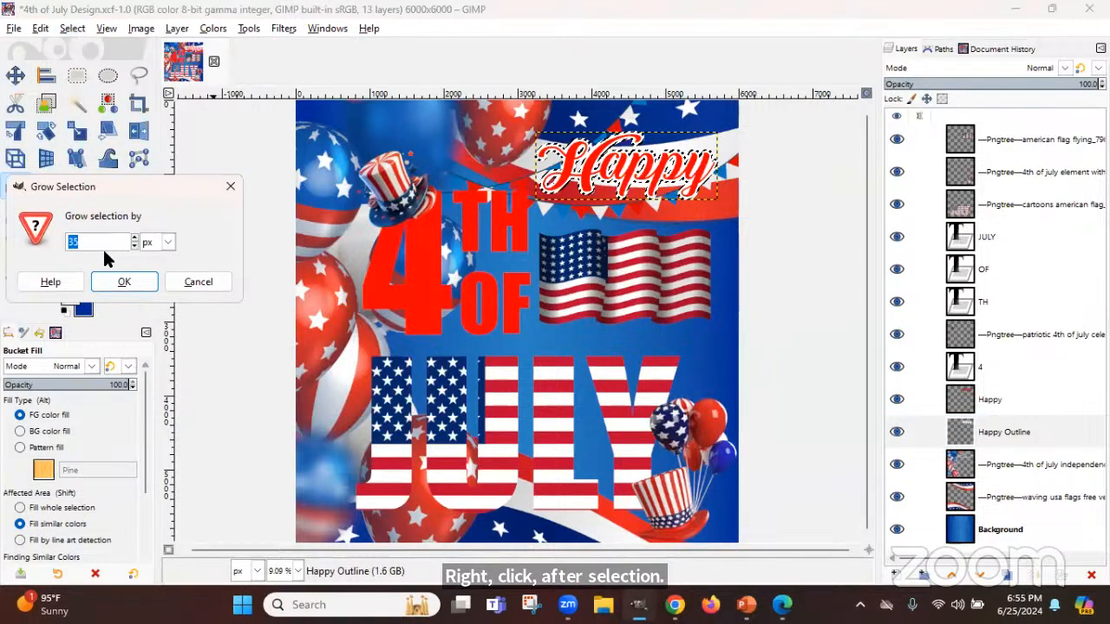
{"action": "type", "text": "15"}
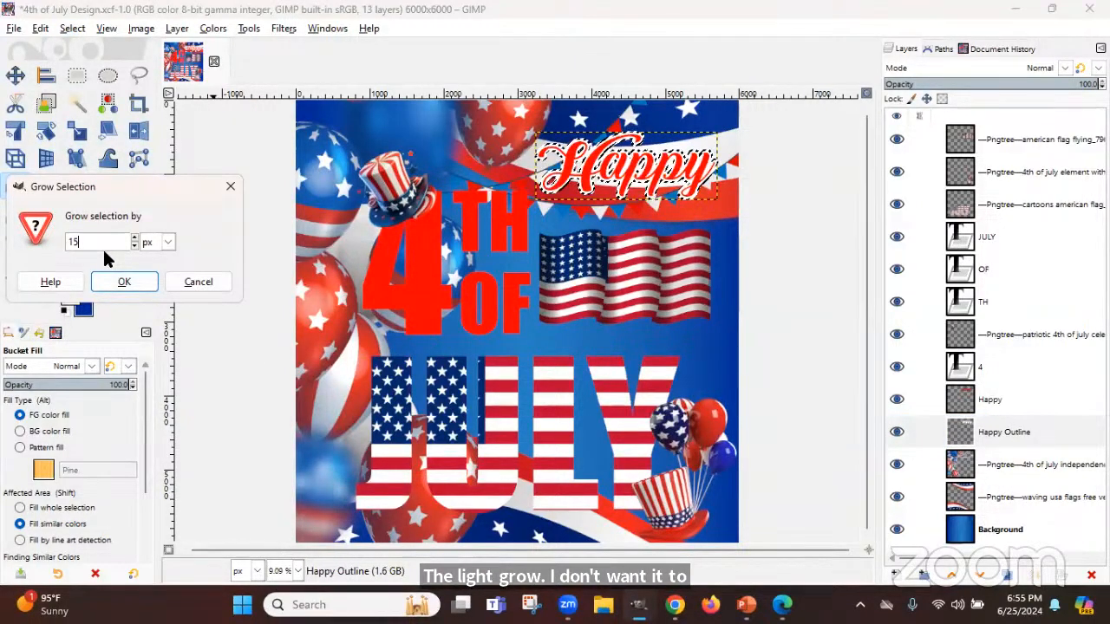
{"action": "key", "text": "Return"}
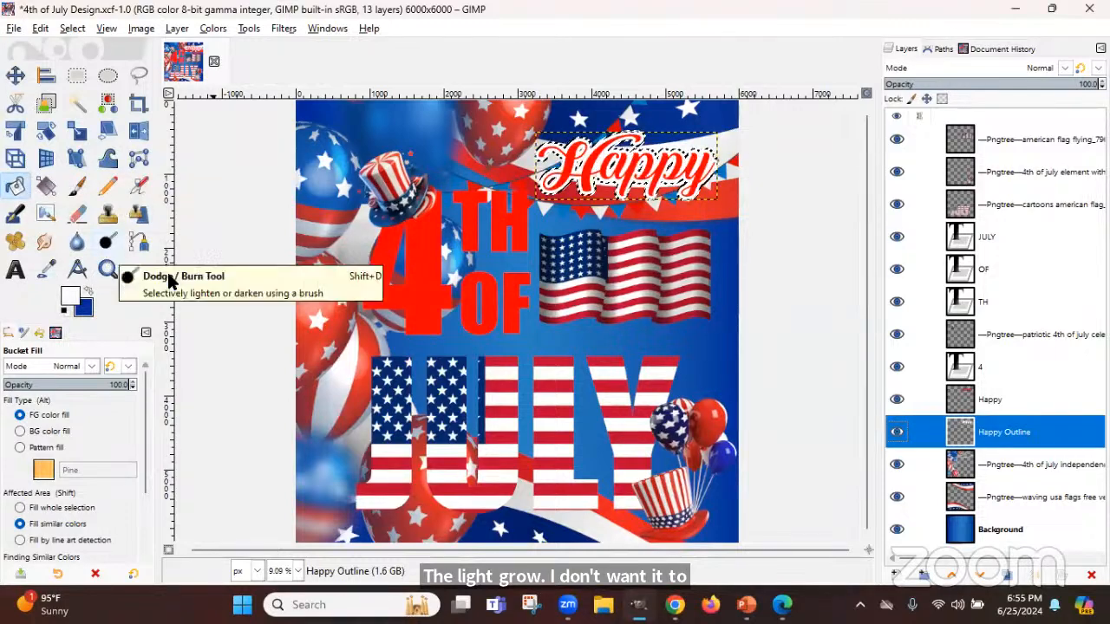
Add a second transparent layer with the default name Happy Outline and place it directly below the first outline layer
{"action": "left_click", "coordinate": [894, 576]}
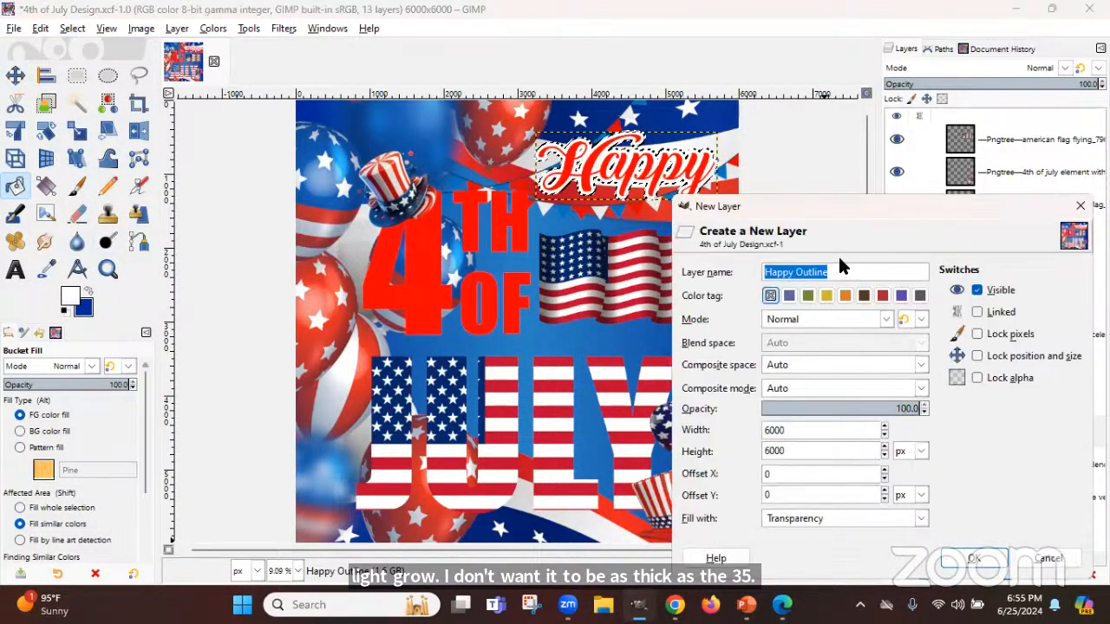
{"action": "left_click", "coordinate": [975, 558]}
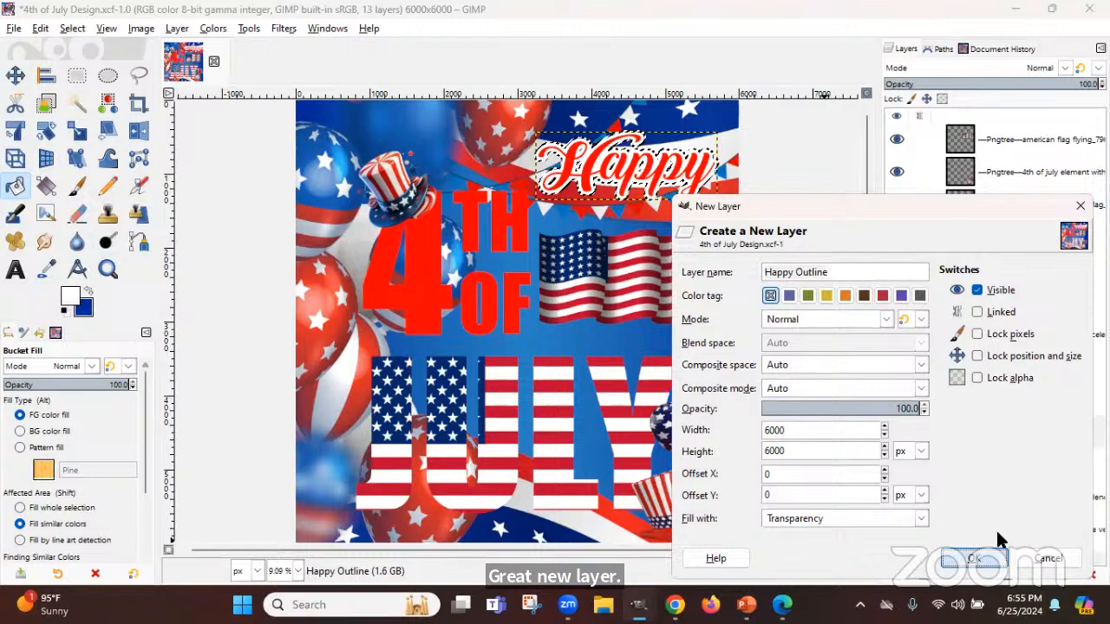
{"action": "left_click_drag", "start_coordinate": [988, 432], "coordinate": [995, 478]}
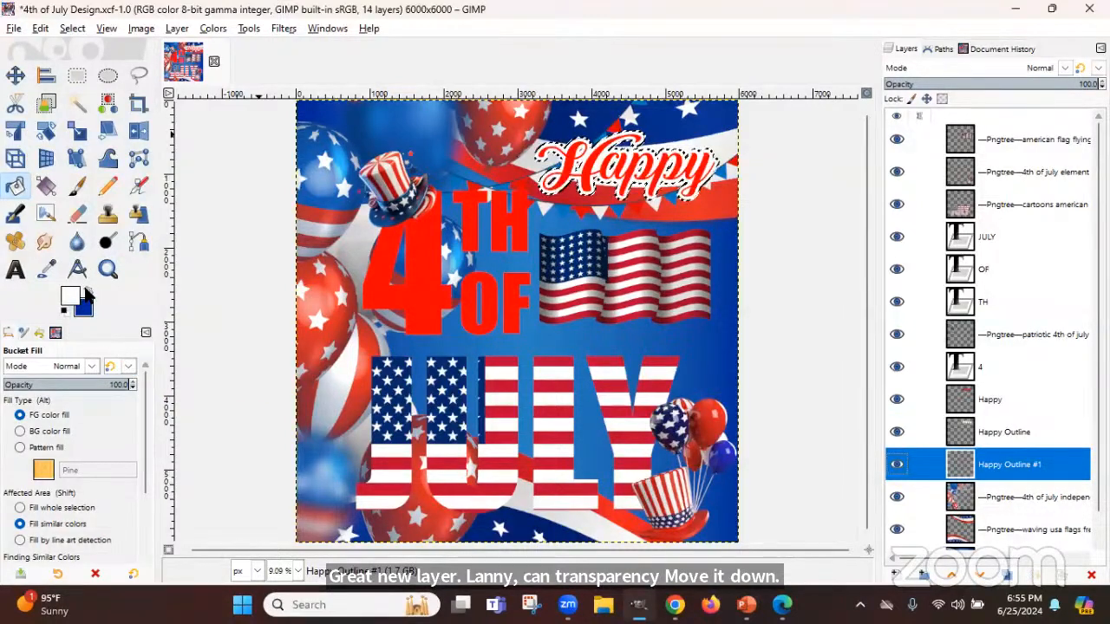
Swap the colors so dark blue is the foreground, bucket-fill the selection on the second outline layer, and deselect
{"action": "left_click", "coordinate": [87, 294]}
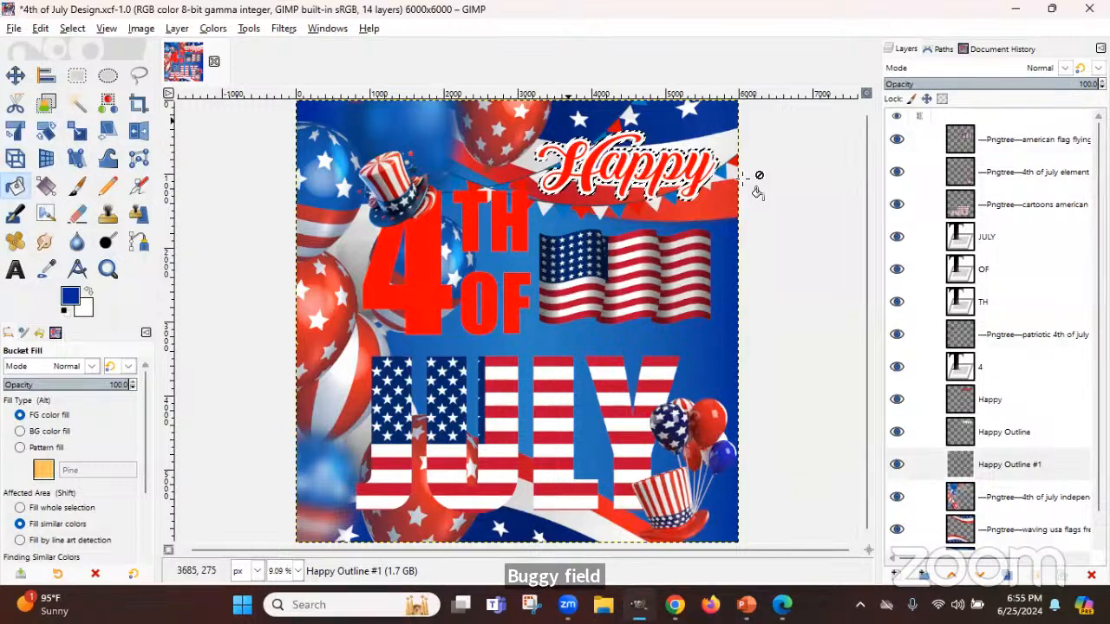
{"action": "left_click", "coordinate": [72, 28]}
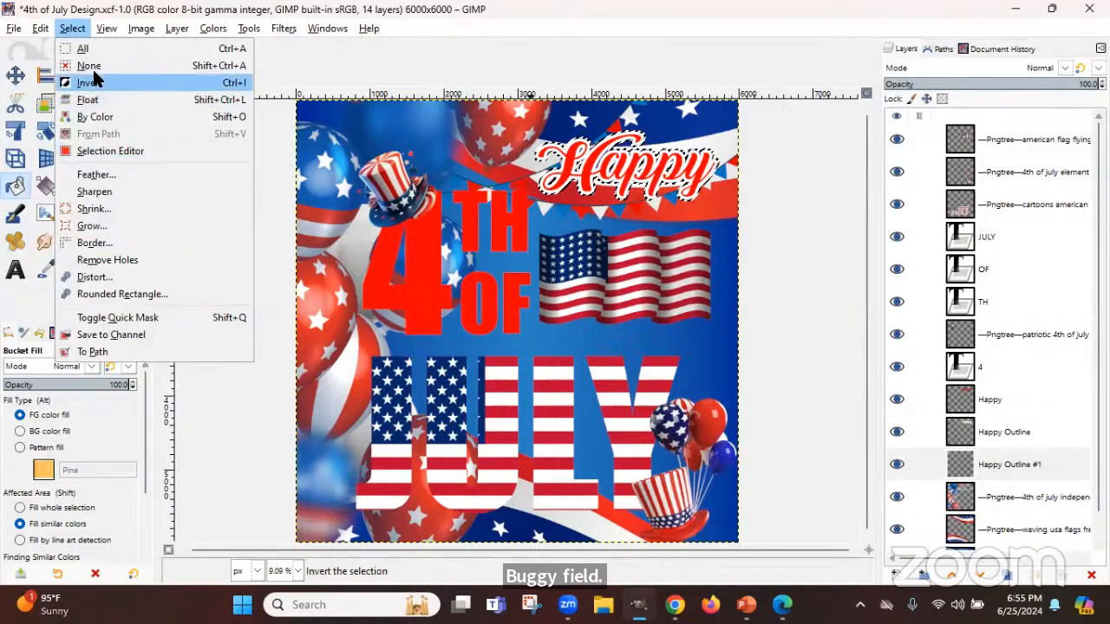
{"action": "left_click", "coordinate": [89, 66]}
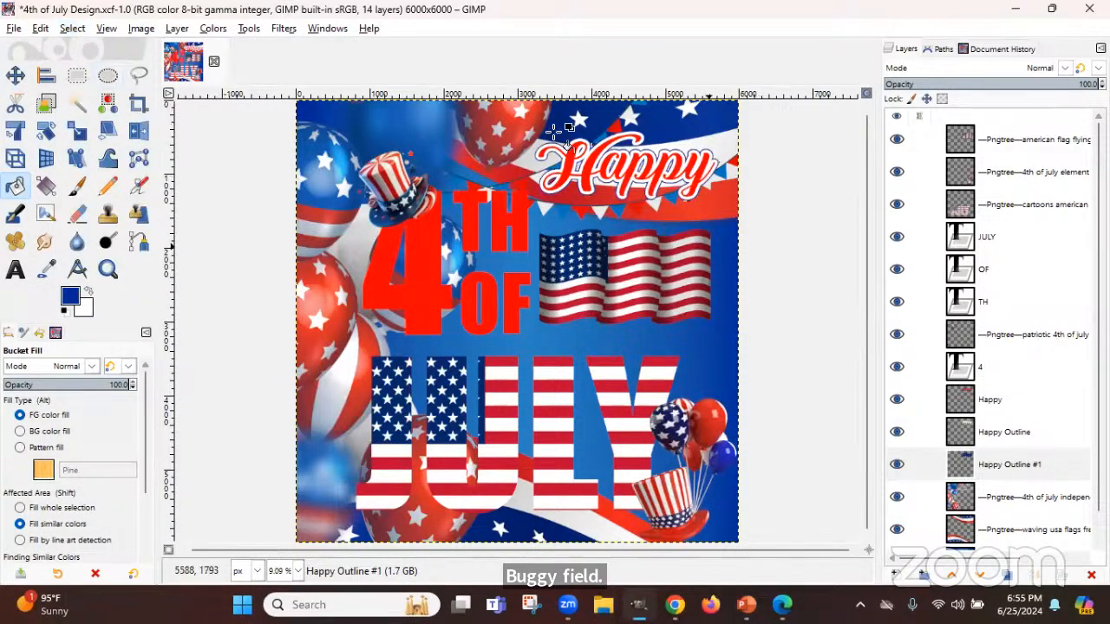
Crop the blue second outline layer to its content
{"action": "left_click", "coordinate": [178, 28]}
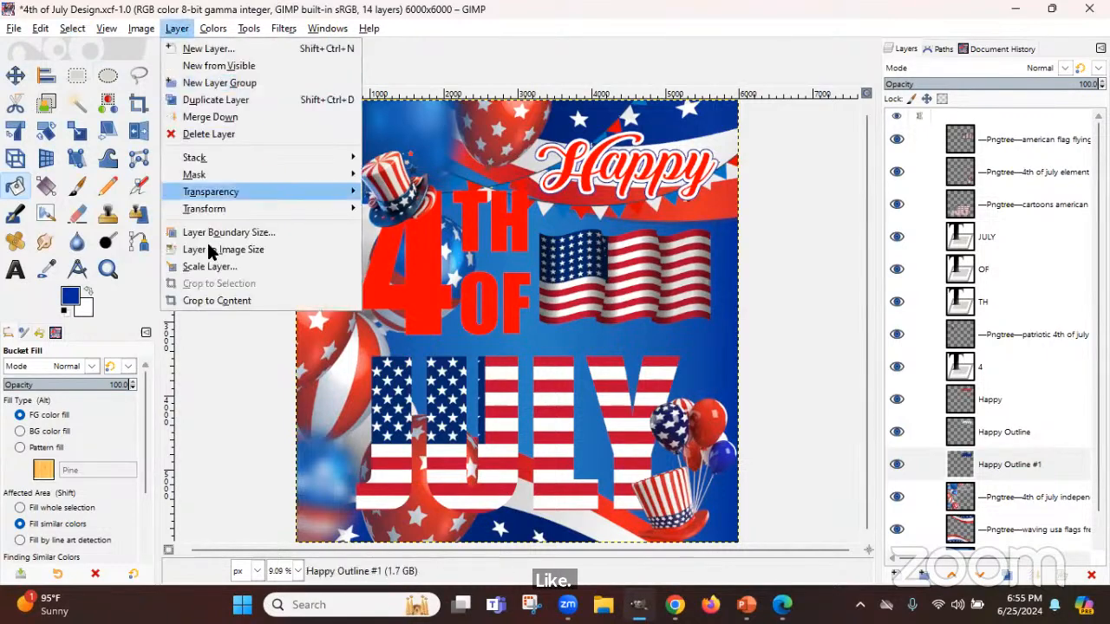
{"action": "left_click", "coordinate": [216, 301]}
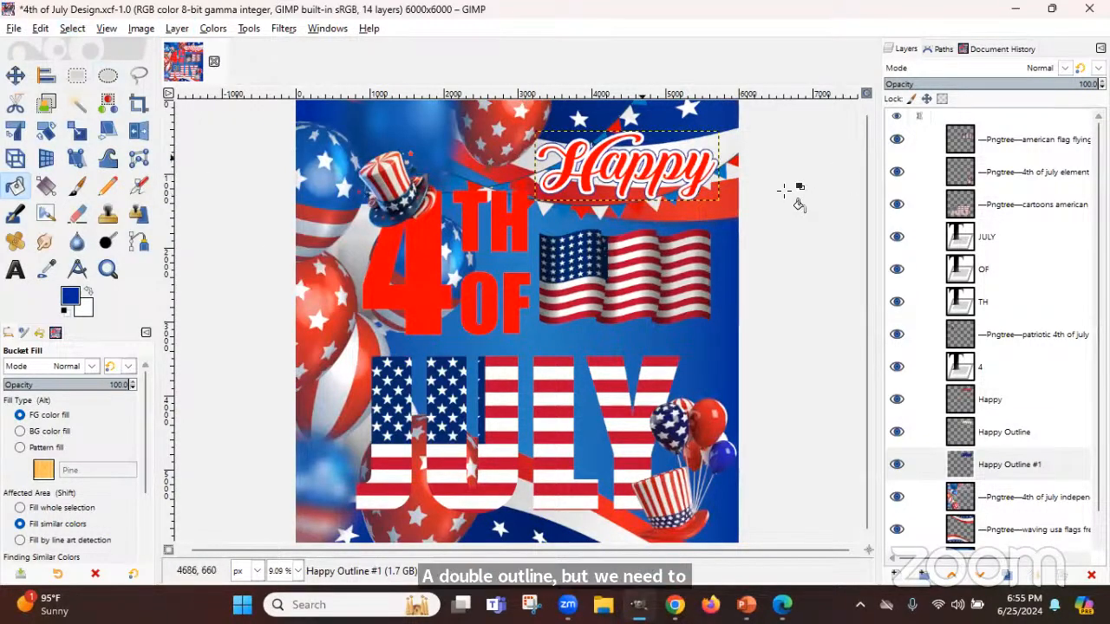
Save the 4th of July design file
{"action": "left_click", "coordinate": [13, 28]}
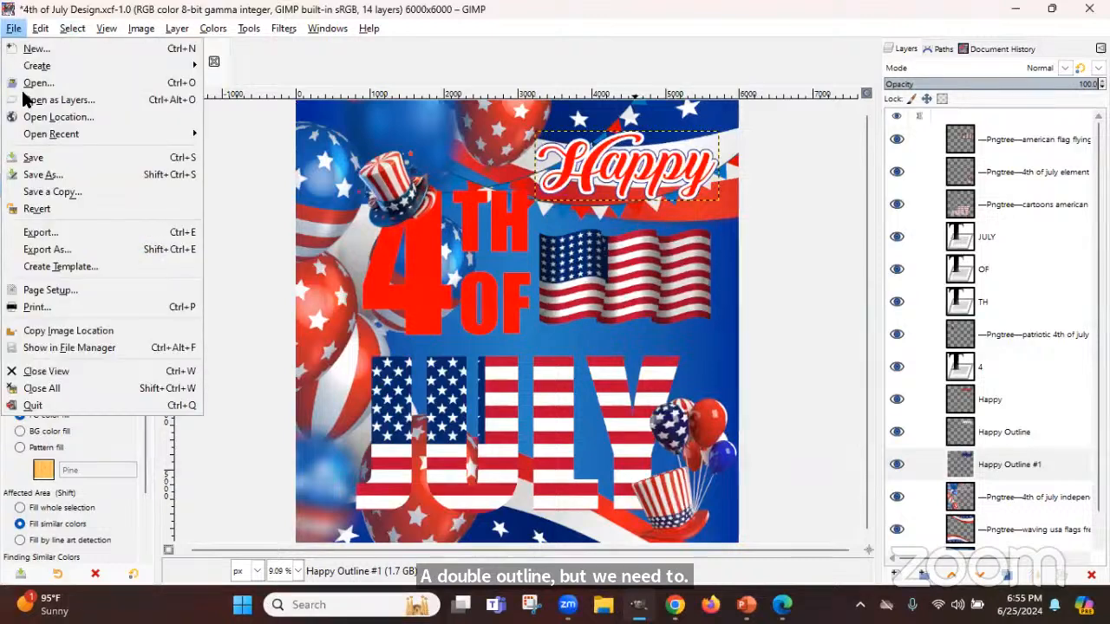
{"action": "left_click", "coordinate": [22, 161]}
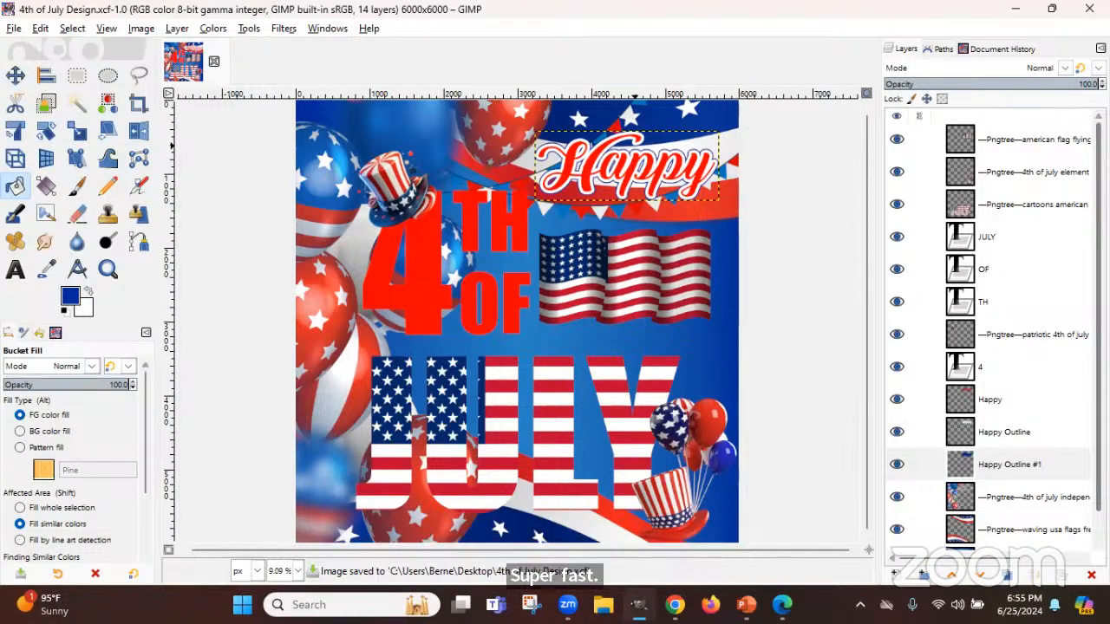
Change the color of the TH text to white
{"action": "scroll", "coordinate": [988, 337], "scroll_direction": "down", "scroll_amount": 1}
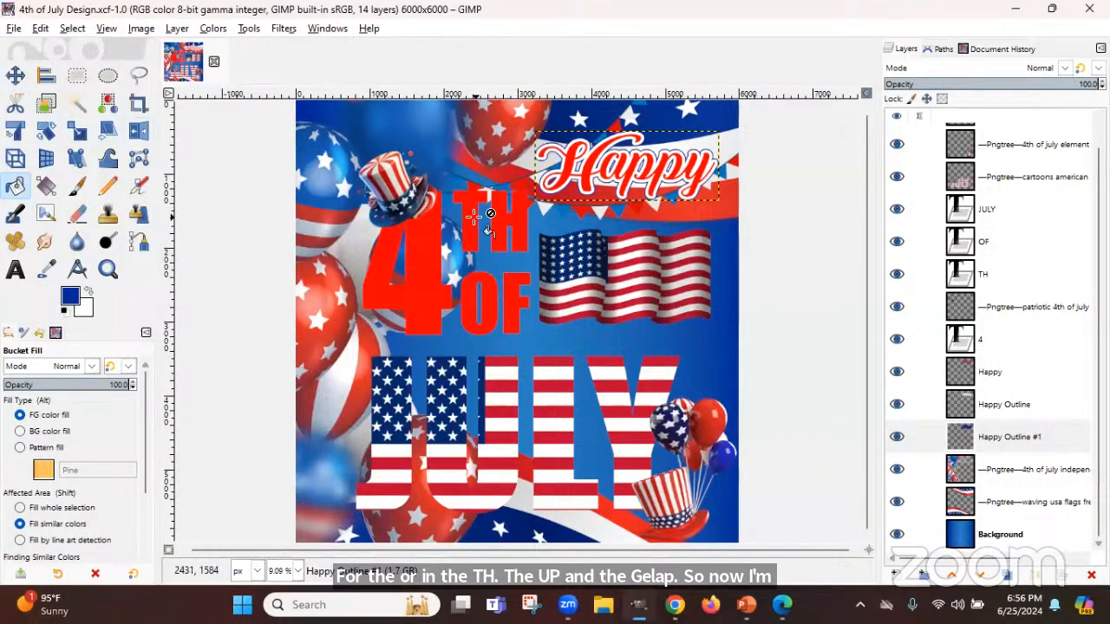
{"action": "left_click", "coordinate": [15, 76]}
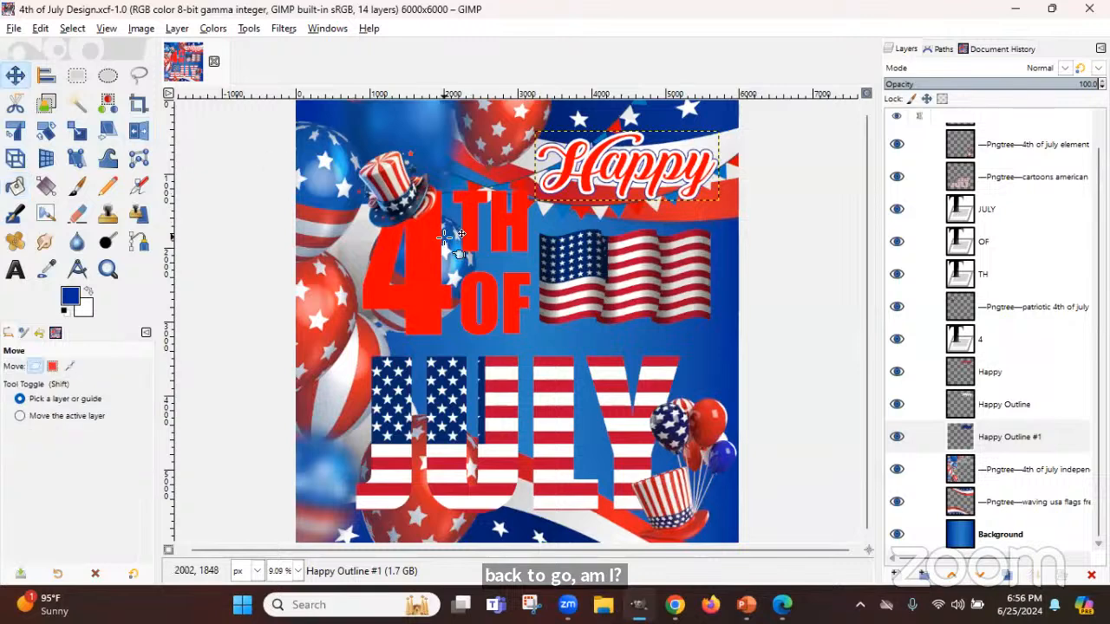
{"action": "left_click", "coordinate": [460, 238]}
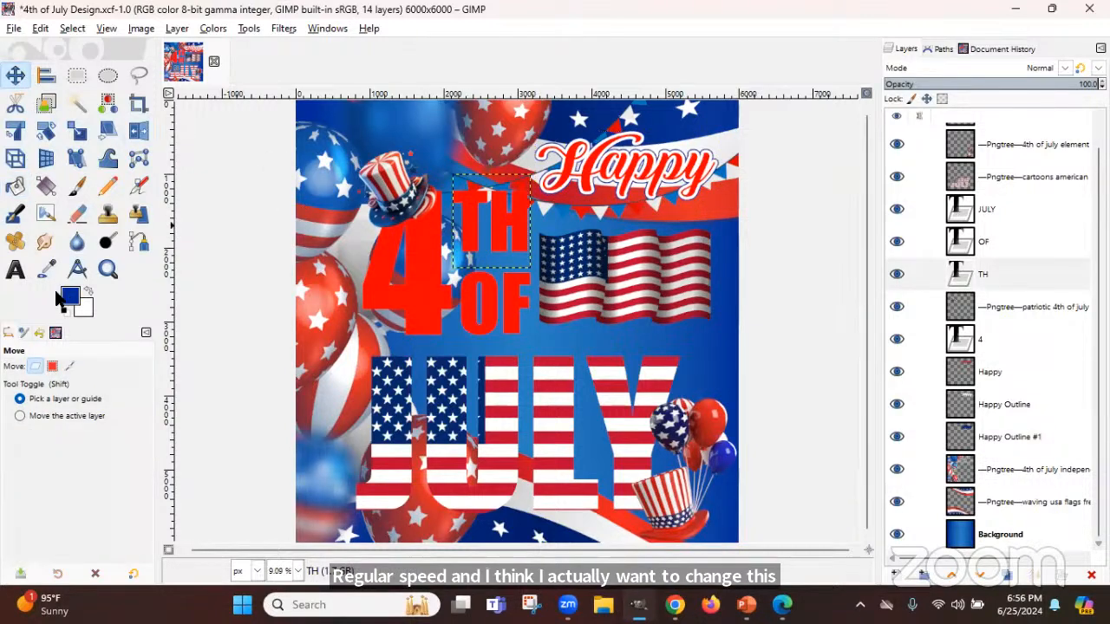
{"action": "left_click", "coordinate": [15, 272]}
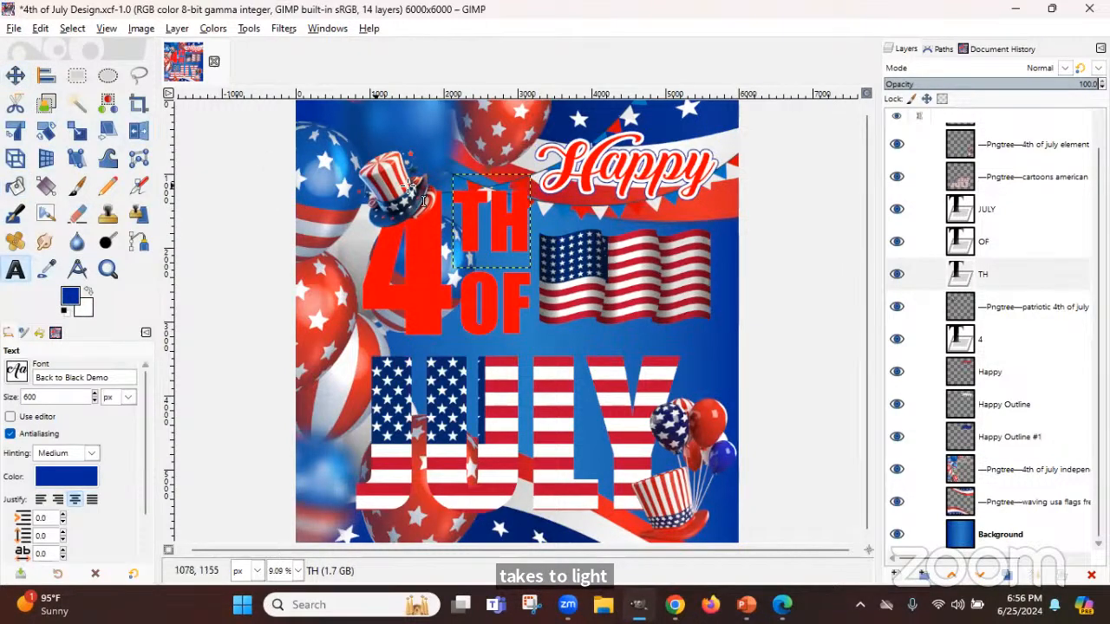
{"action": "left_click", "coordinate": [466, 192]}
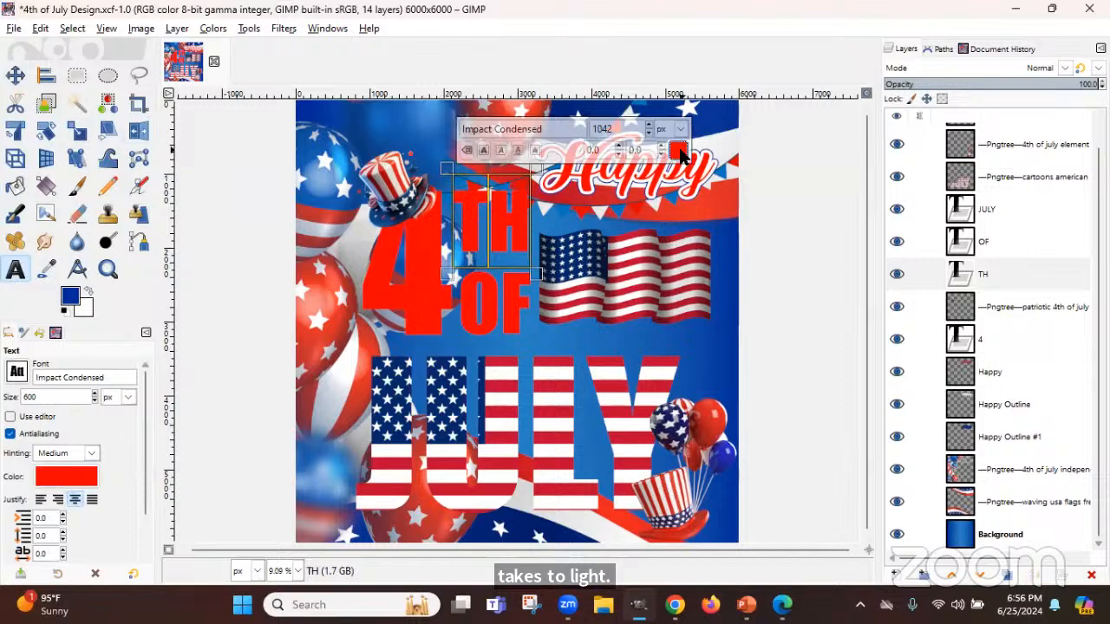
{"action": "left_click", "coordinate": [681, 154]}
{"action": "left_click", "coordinate": [827, 289]}
{"action": "left_click", "coordinate": [679, 152]}
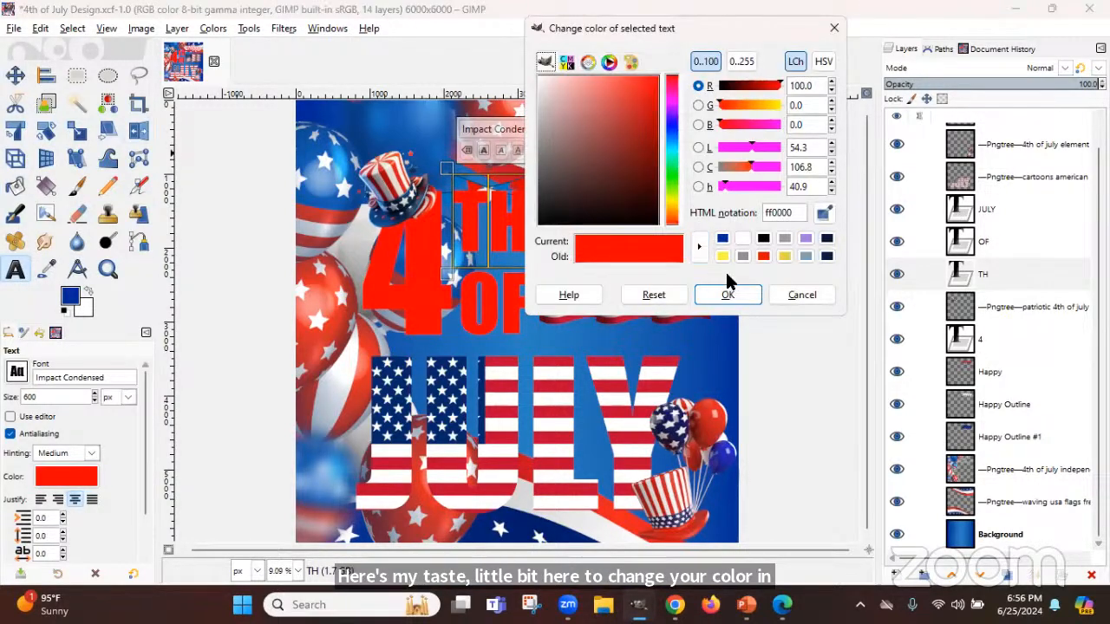
{"action": "left_click", "coordinate": [743, 239]}
{"action": "left_click", "coordinate": [741, 295]}
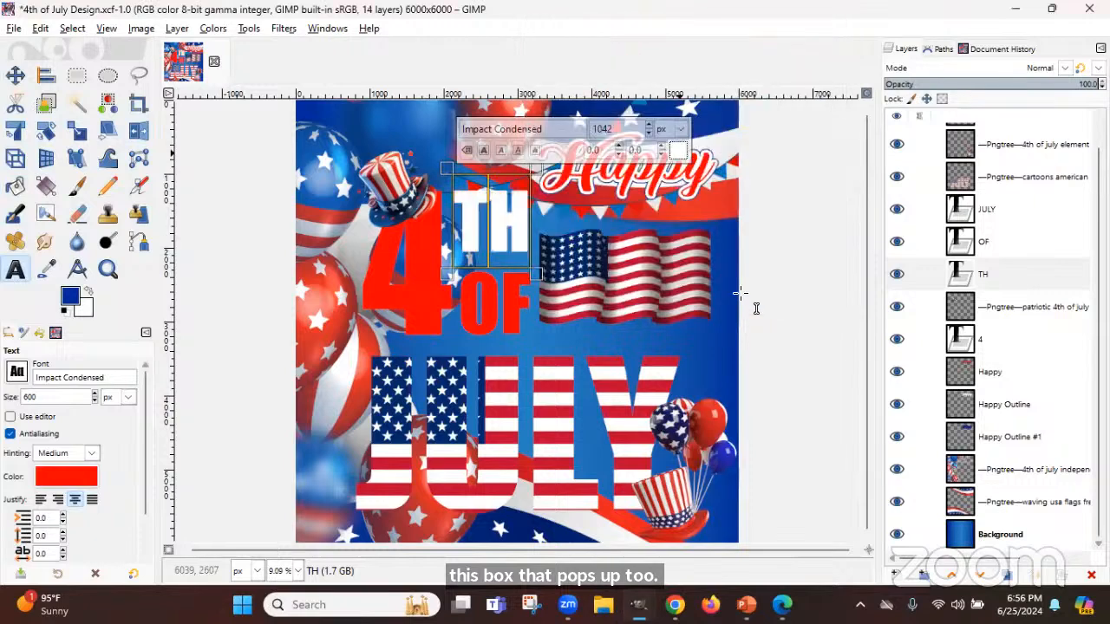
Recolor the OF text white (ffffff)
{"action": "left_click", "coordinate": [457, 304]}
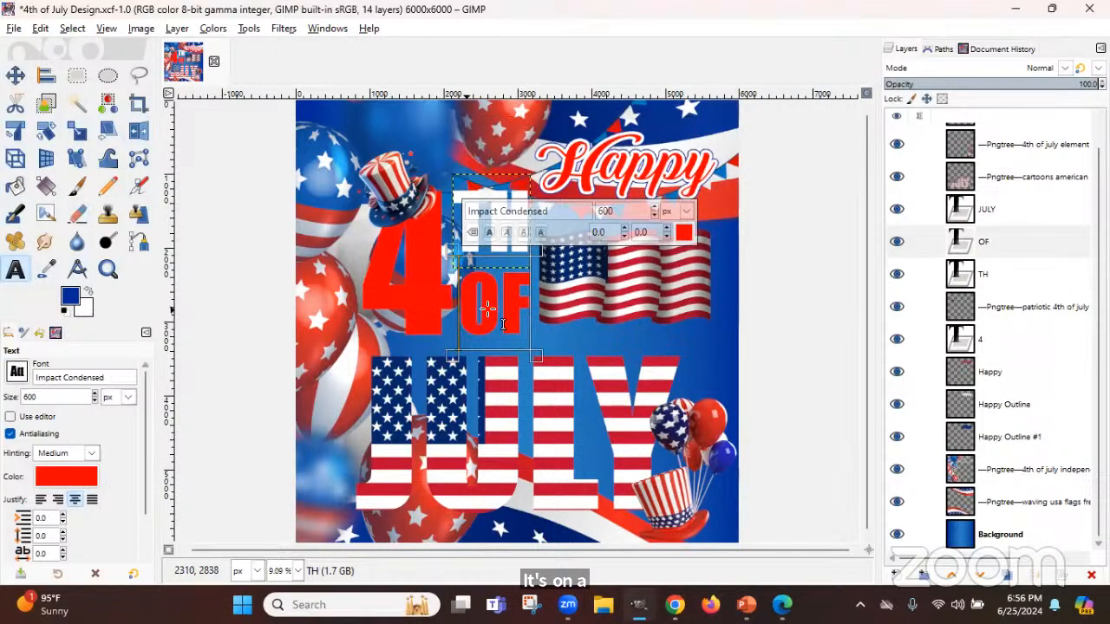
{"action": "left_click_drag", "start_coordinate": [481, 317], "coordinate": [538, 305]}
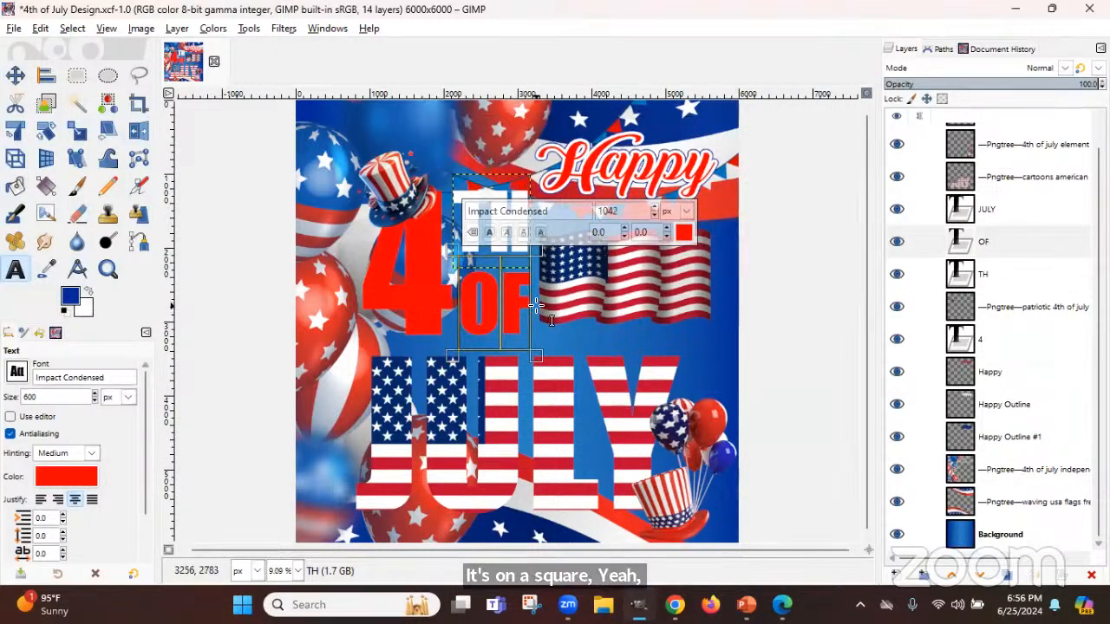
{"action": "left_click", "coordinate": [683, 235]}
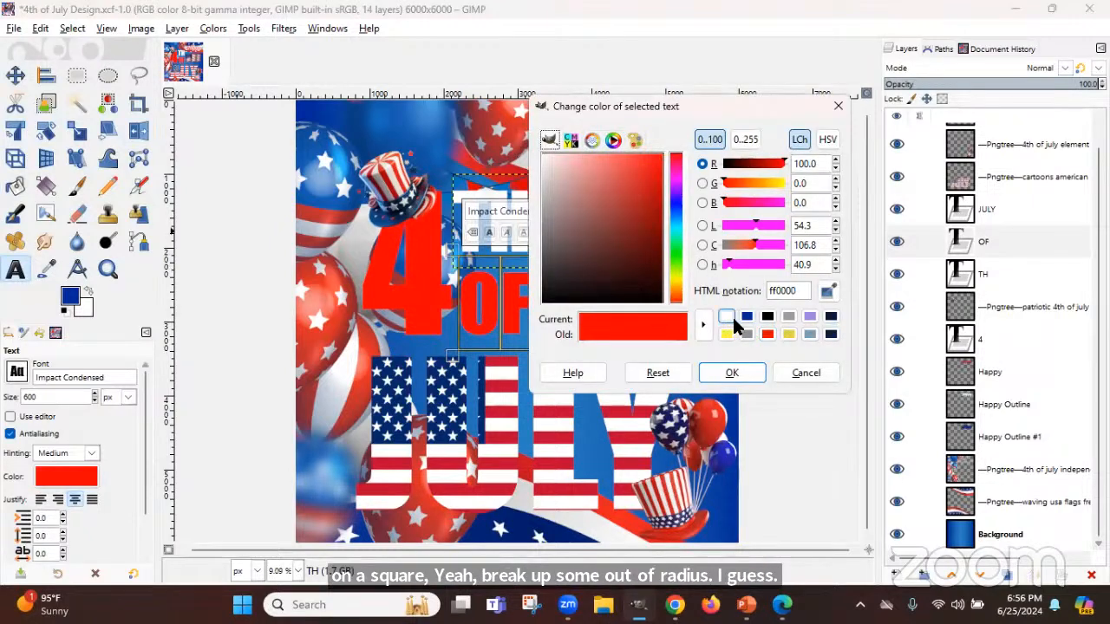
{"action": "left_click", "coordinate": [727, 317]}
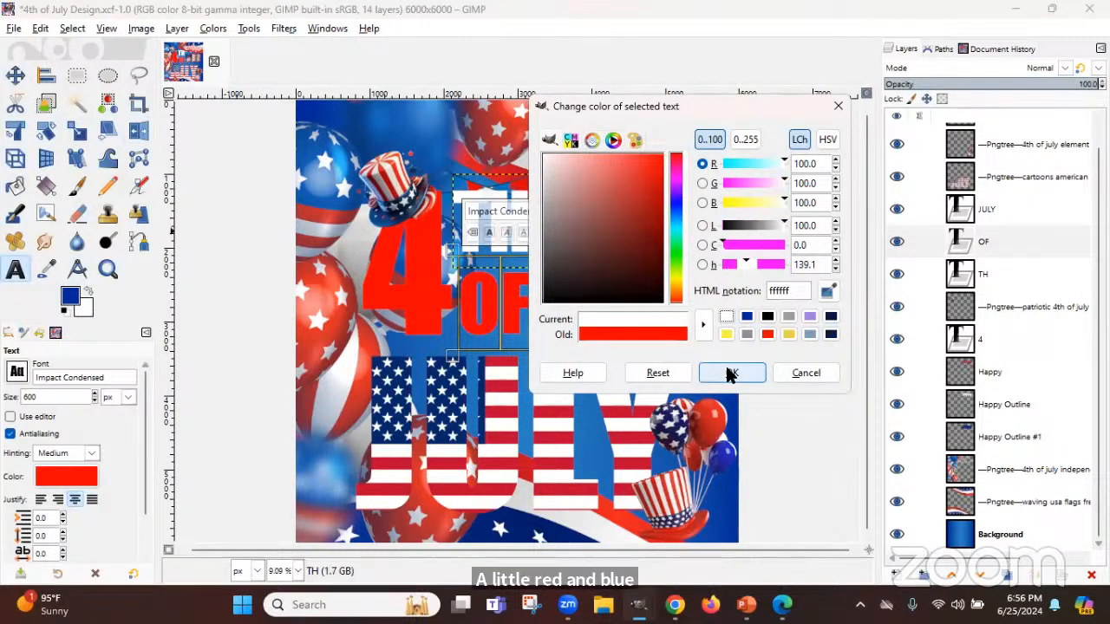
{"action": "left_click", "coordinate": [728, 373]}
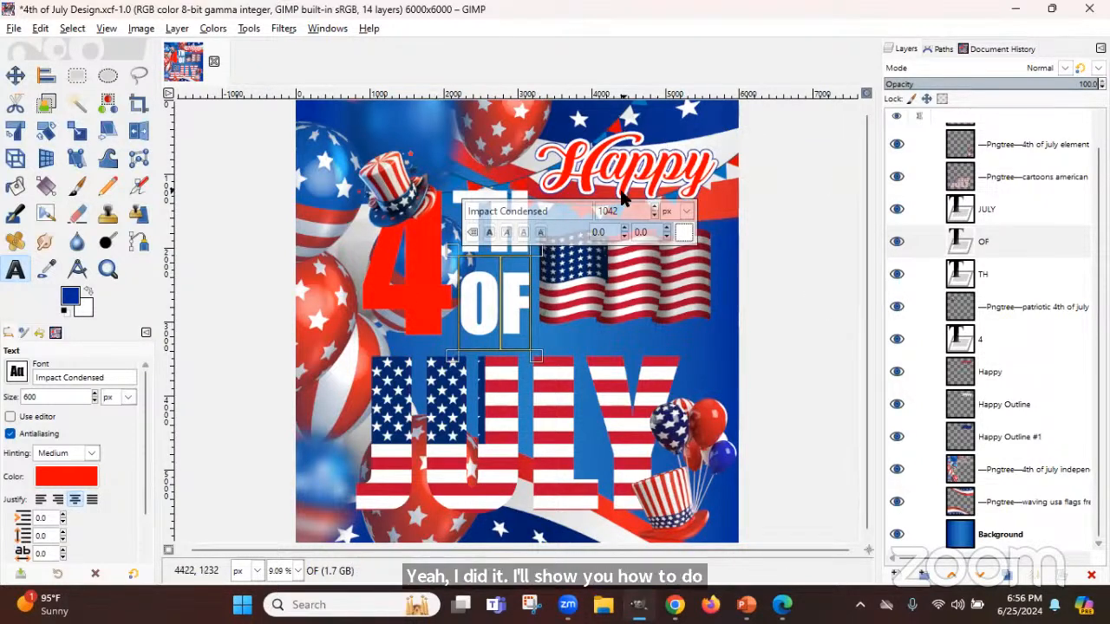
Select the Happy layer for Bucket Fill and sample the dark red (bf0a30) from a JULY flag stripe as the foreground color
{"action": "left_click", "coordinate": [993, 373]}
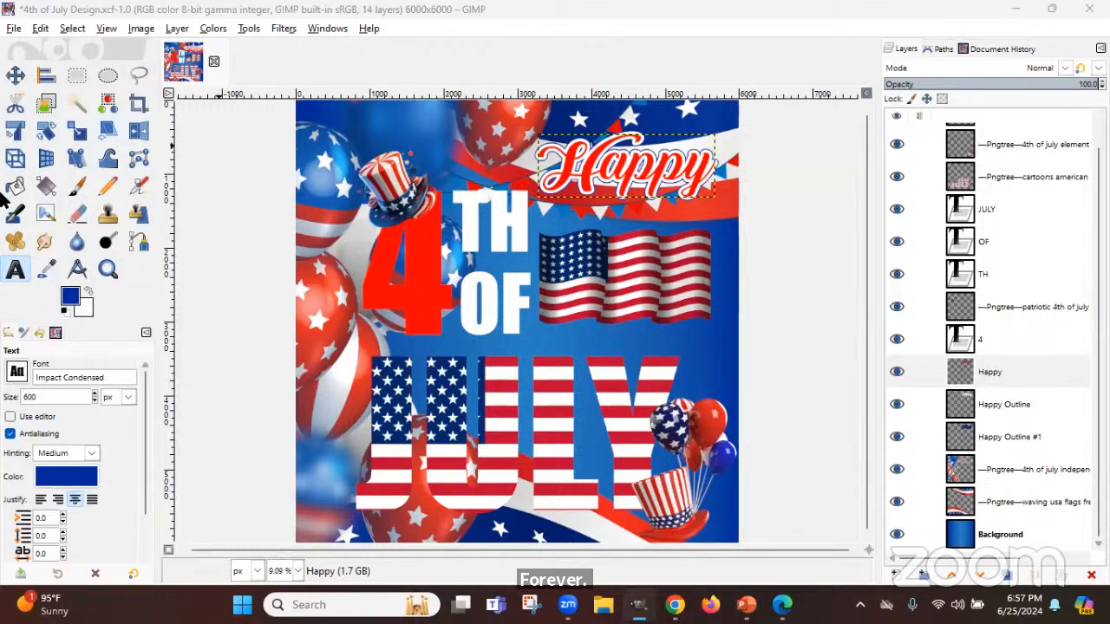
{"action": "left_click", "coordinate": [991, 374]}
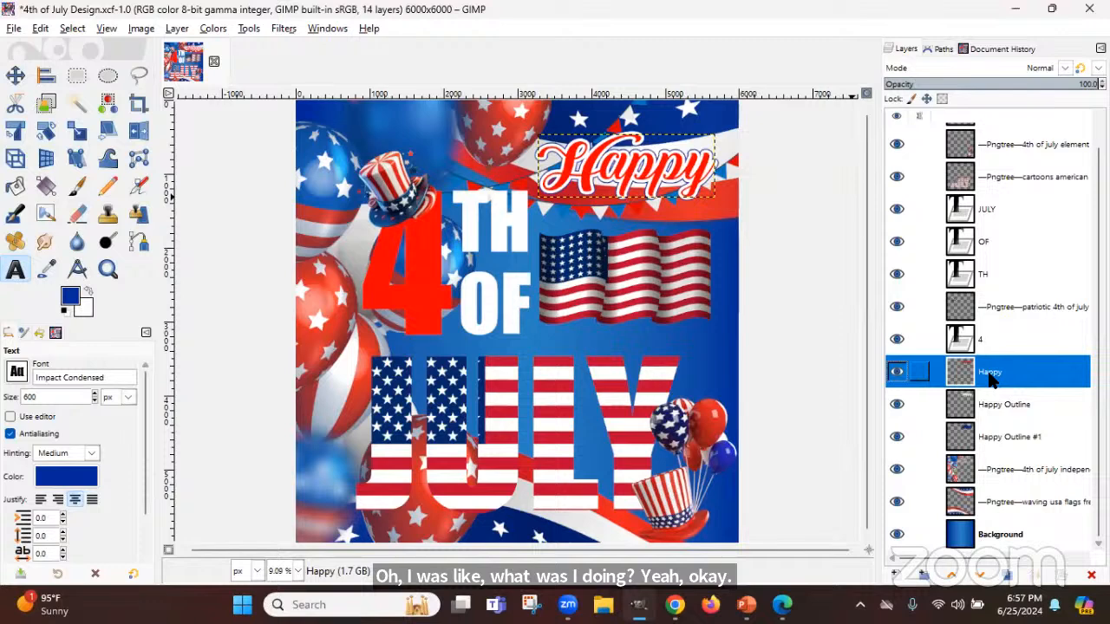
{"action": "left_click", "coordinate": [13, 190]}
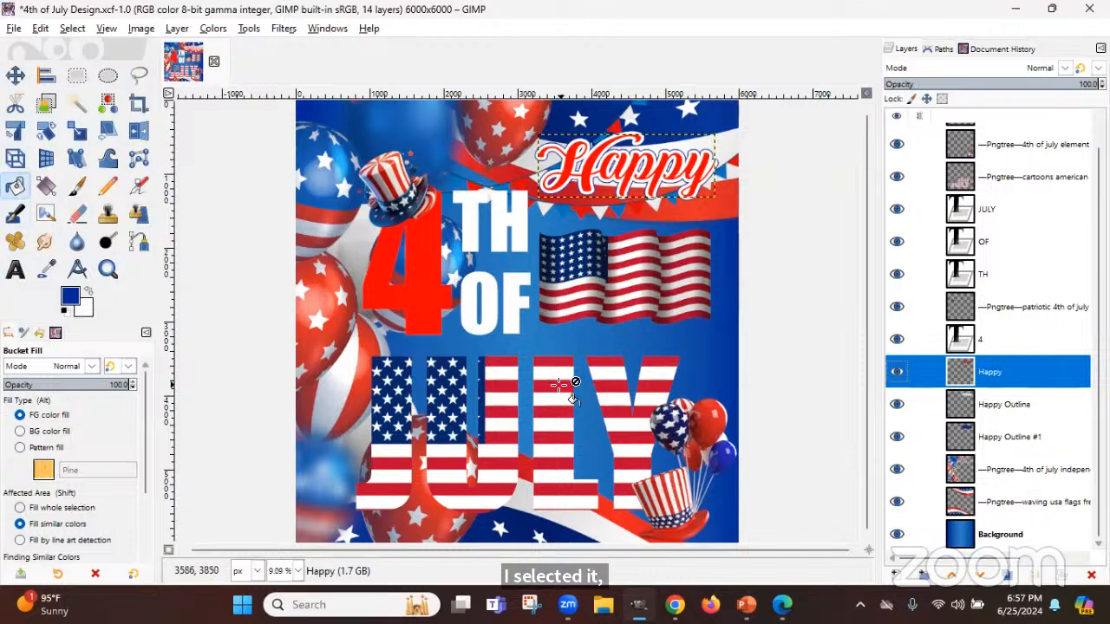
{"action": "left_click", "coordinate": [70, 297]}
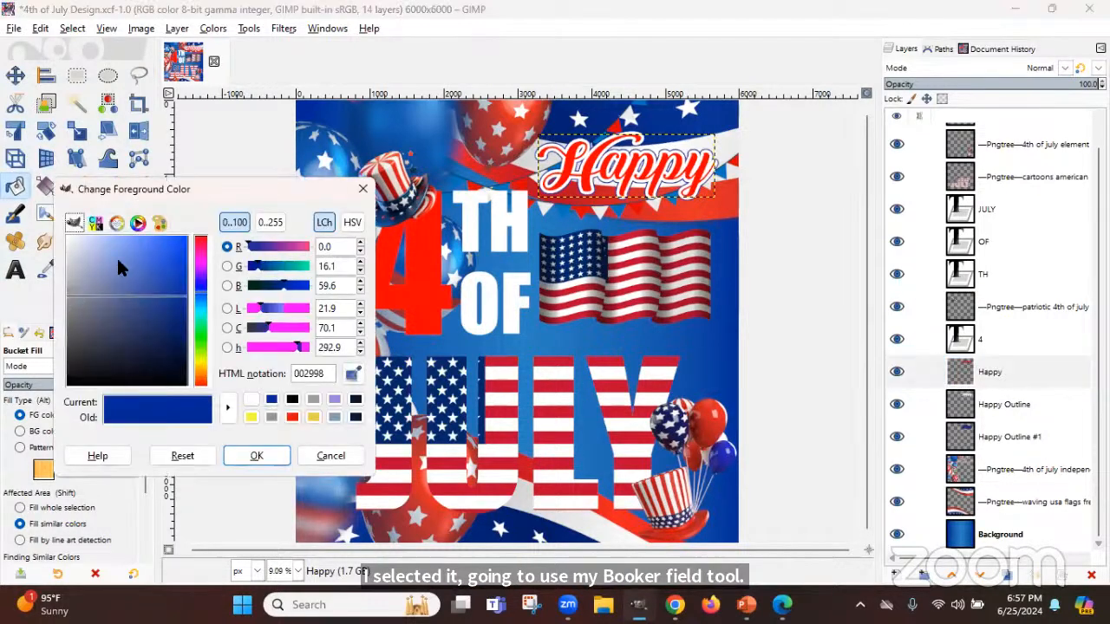
{"action": "left_click", "coordinate": [351, 375]}
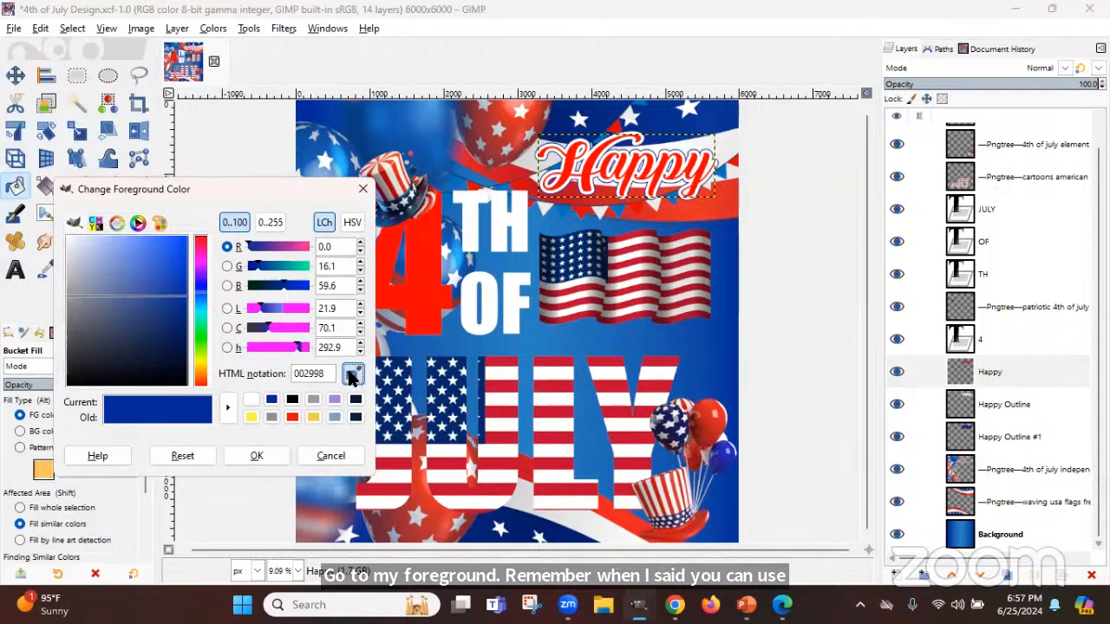
{"action": "left_click", "coordinate": [557, 386]}
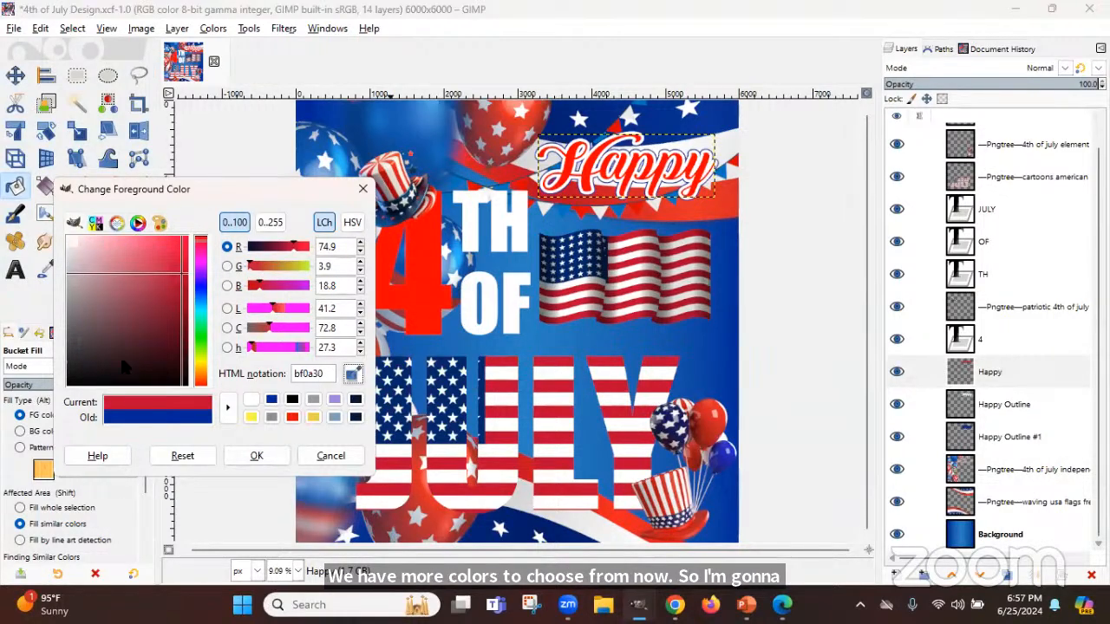
{"action": "left_click", "coordinate": [258, 456]}
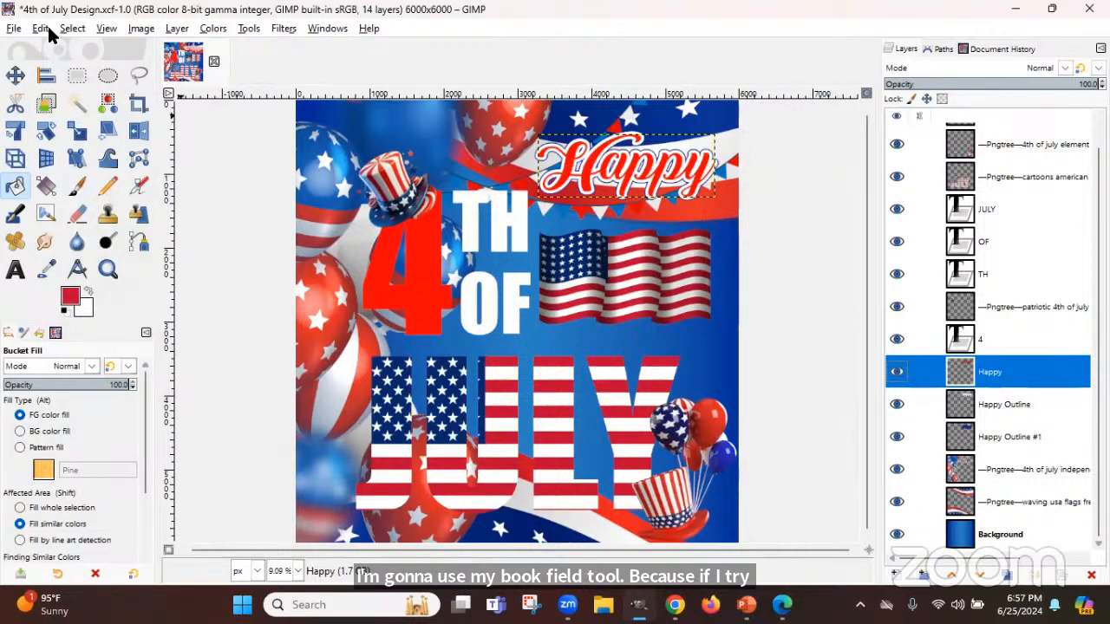
Try editing the scaled Happy lettering as text, discarding its modifications, and undo the edit
{"action": "left_click", "coordinate": [15, 272]}
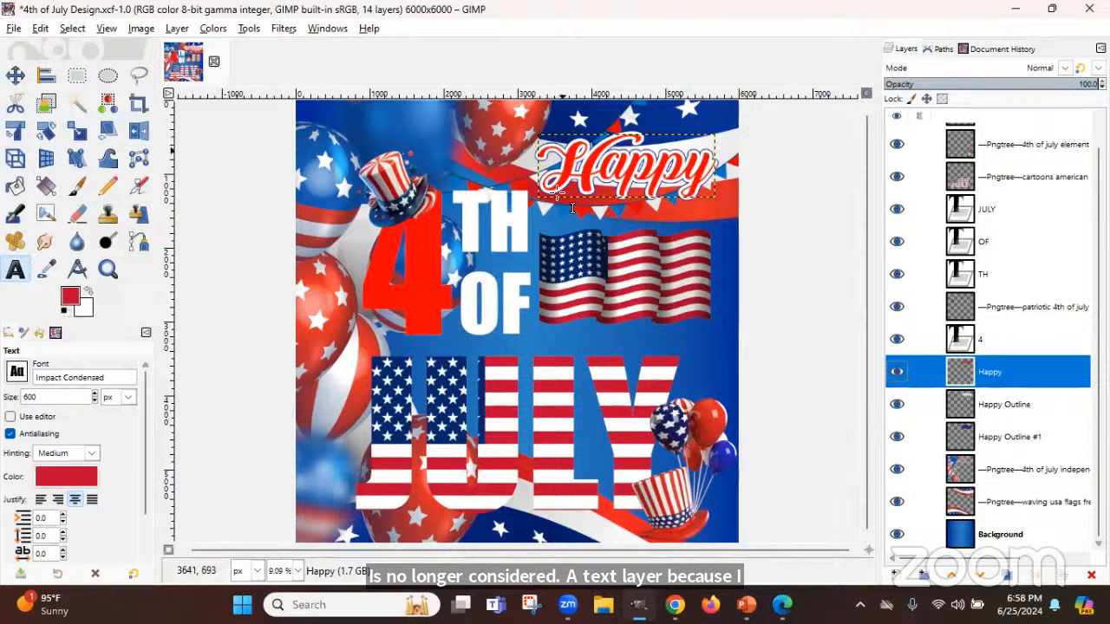
{"action": "left_click", "coordinate": [631, 193]}
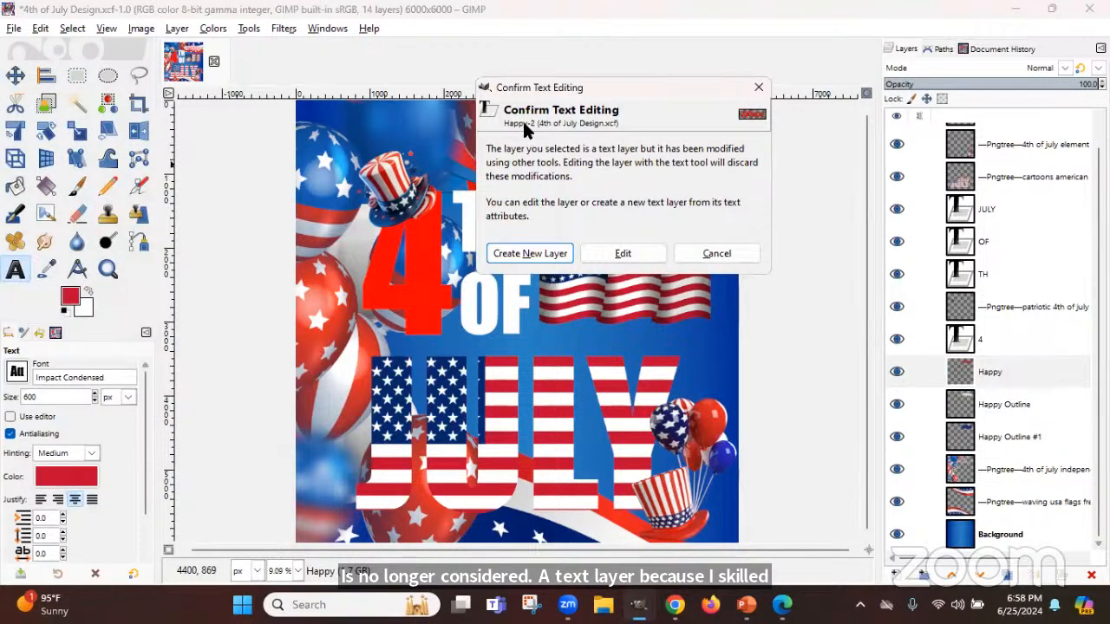
{"action": "left_click", "coordinate": [640, 250]}
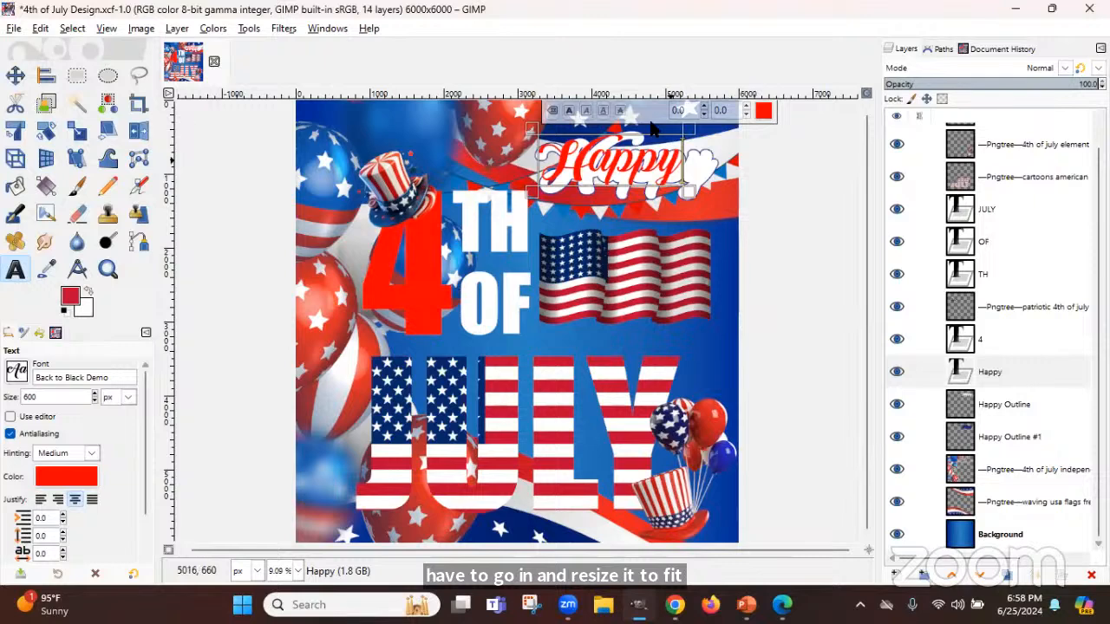
{"action": "left_click", "coordinate": [40, 28]}
{"action": "left_click", "coordinate": [46, 42]}
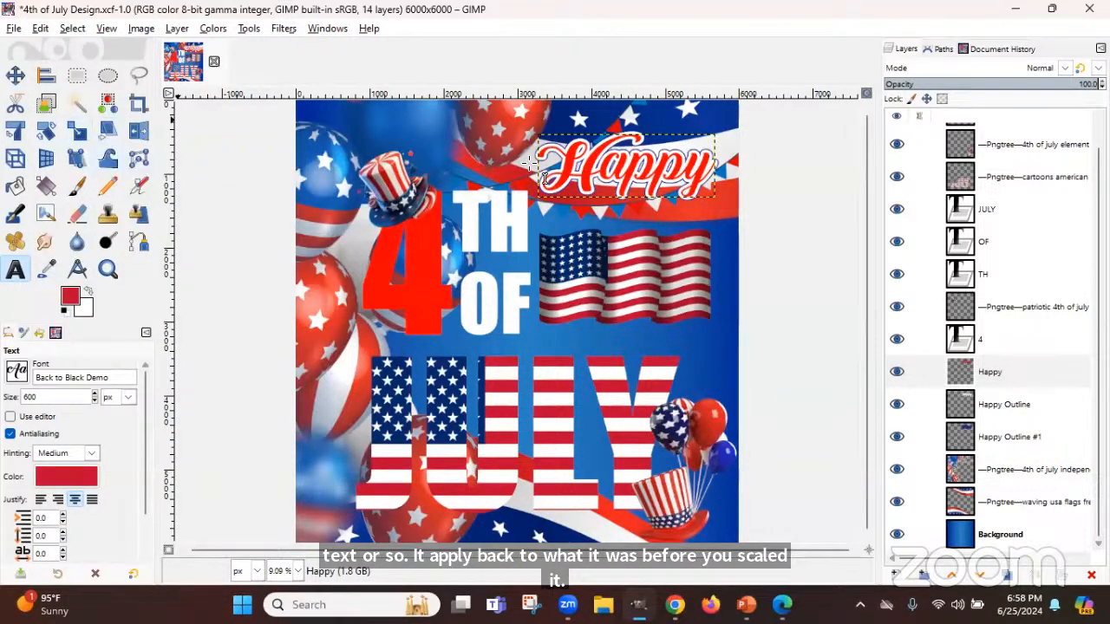
Try bucket-filling the Happy lettering with the sampled dark red, and undo the fill
{"action": "left_click", "coordinate": [16, 189]}
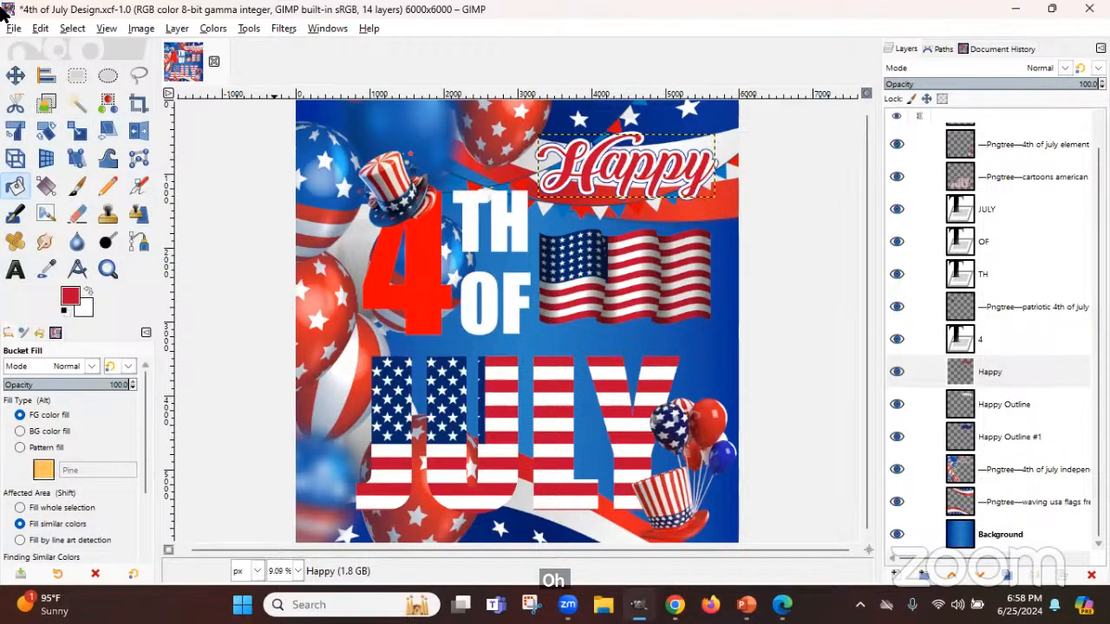
{"action": "left_click", "coordinate": [44, 28]}
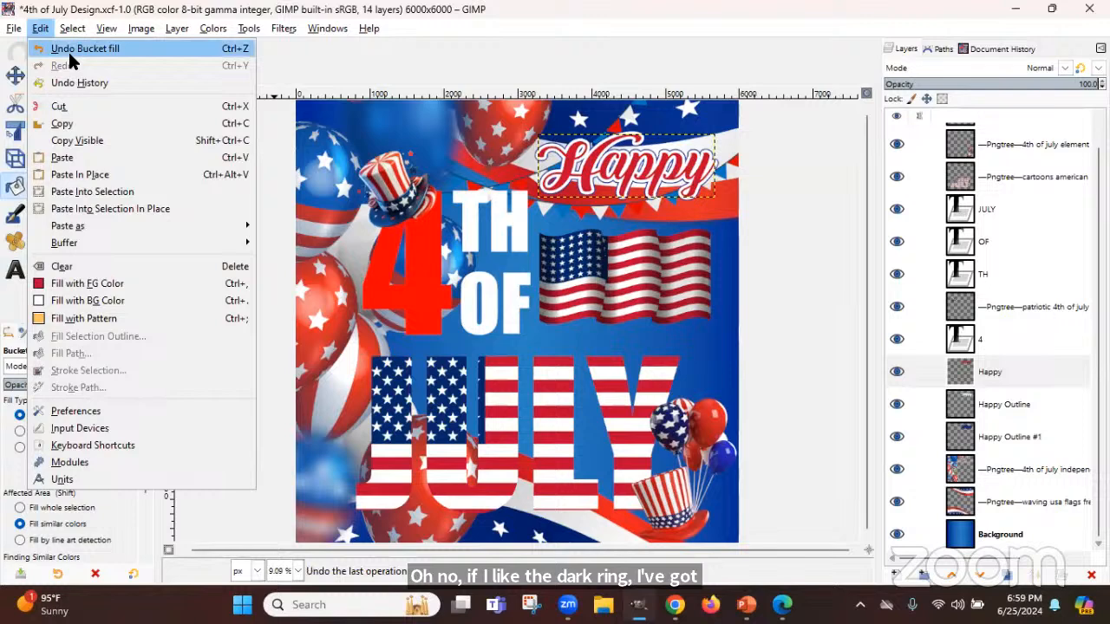
{"action": "left_click", "coordinate": [69, 50]}
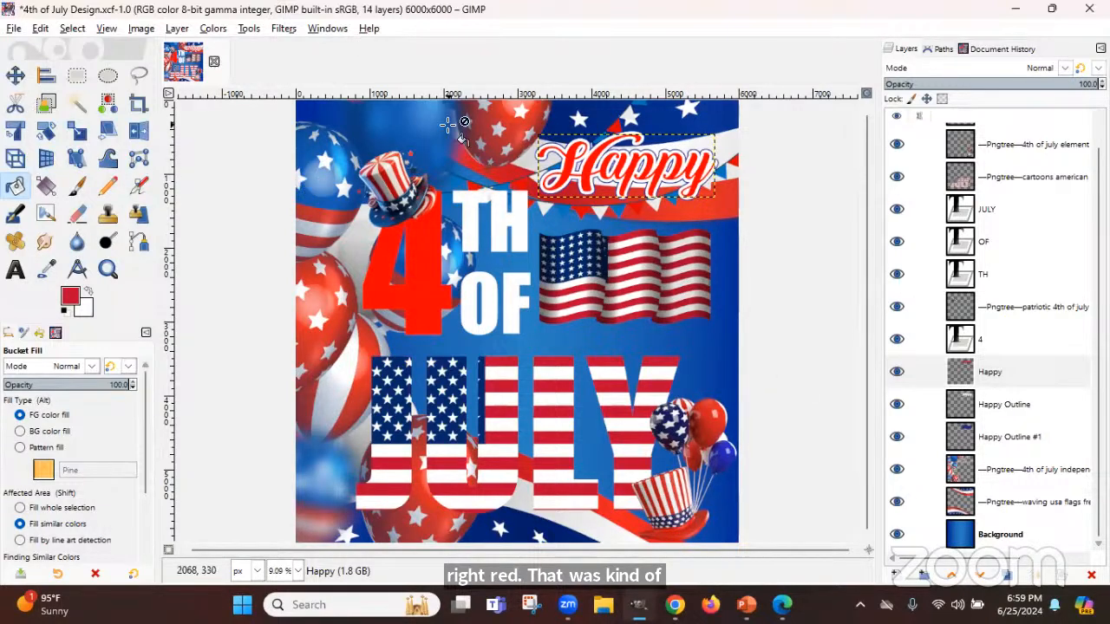
Create a selection from the alpha of the 4 text layer and grow it by 35 px
{"action": "left_click", "coordinate": [996, 347]}
{"action": "right_click", "coordinate": [995, 347]}
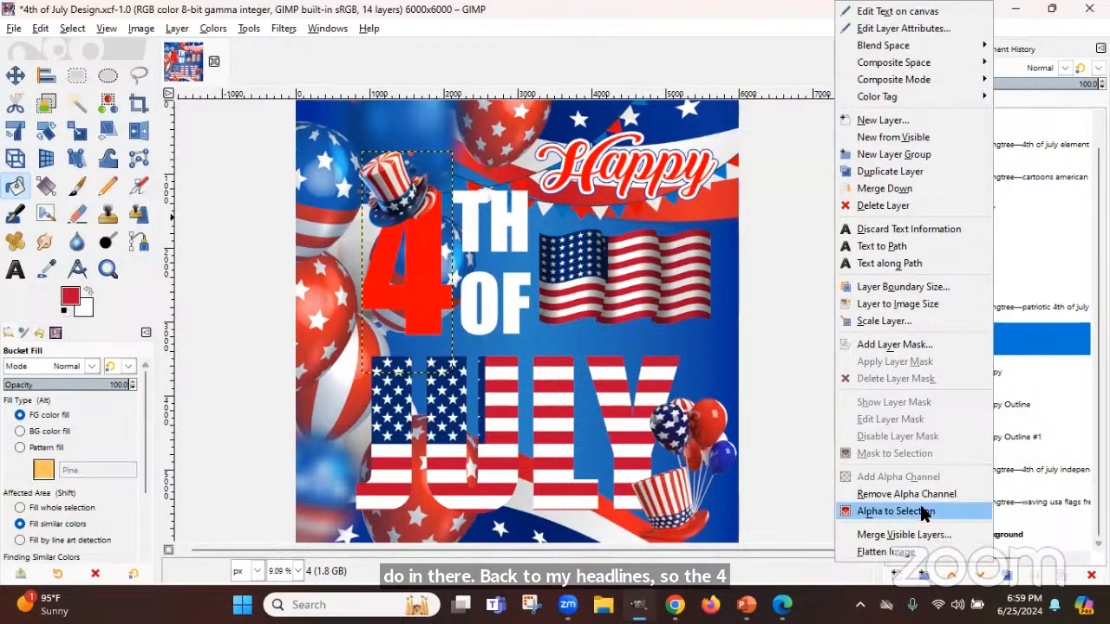
{"action": "left_click", "coordinate": [922, 512]}
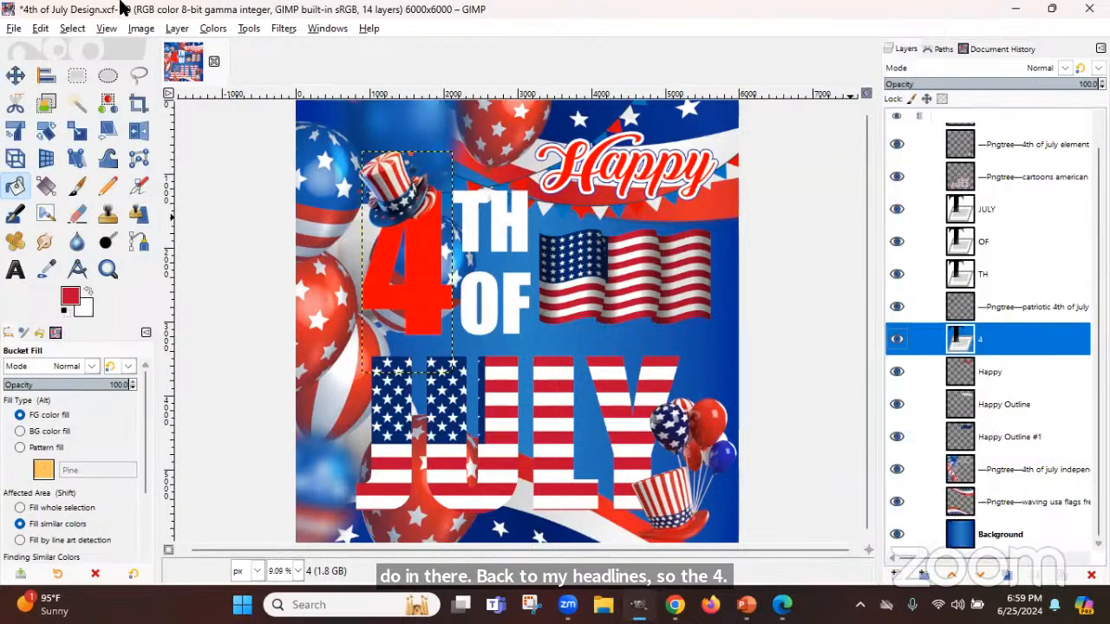
{"action": "left_click", "coordinate": [72, 28]}
{"action": "left_click", "coordinate": [103, 213]}
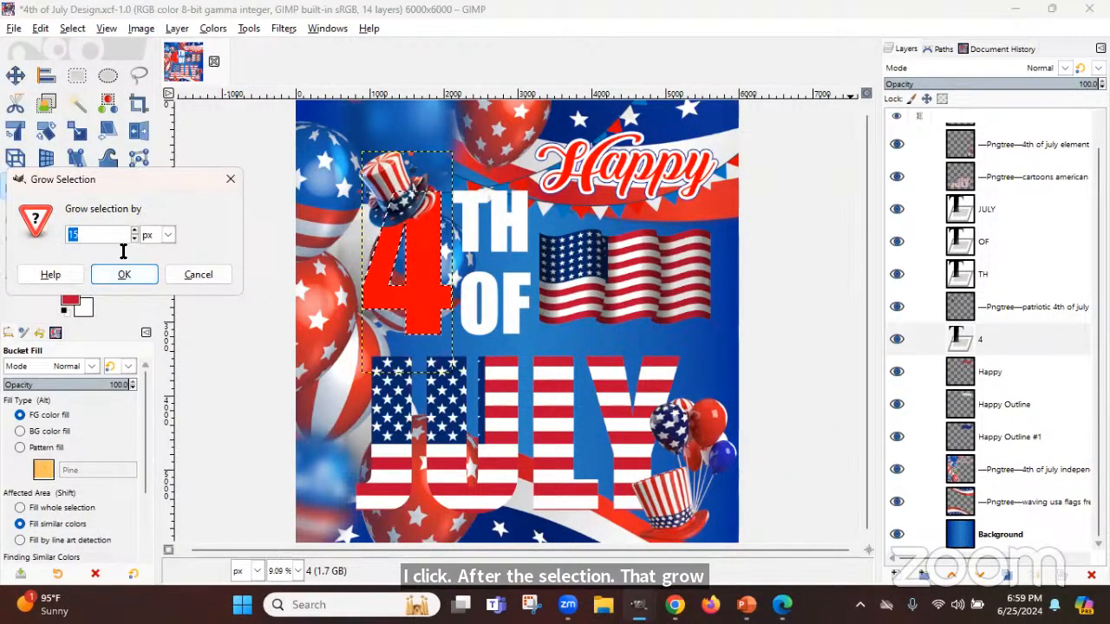
{"action": "type", "text": "35"}
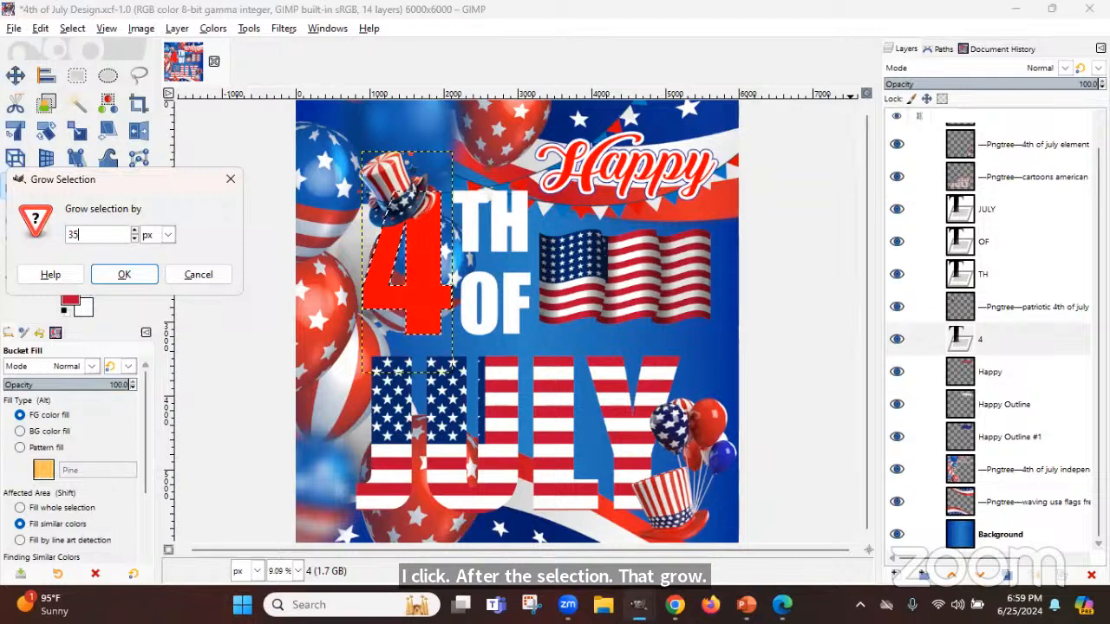
{"action": "key", "text": "Return"}
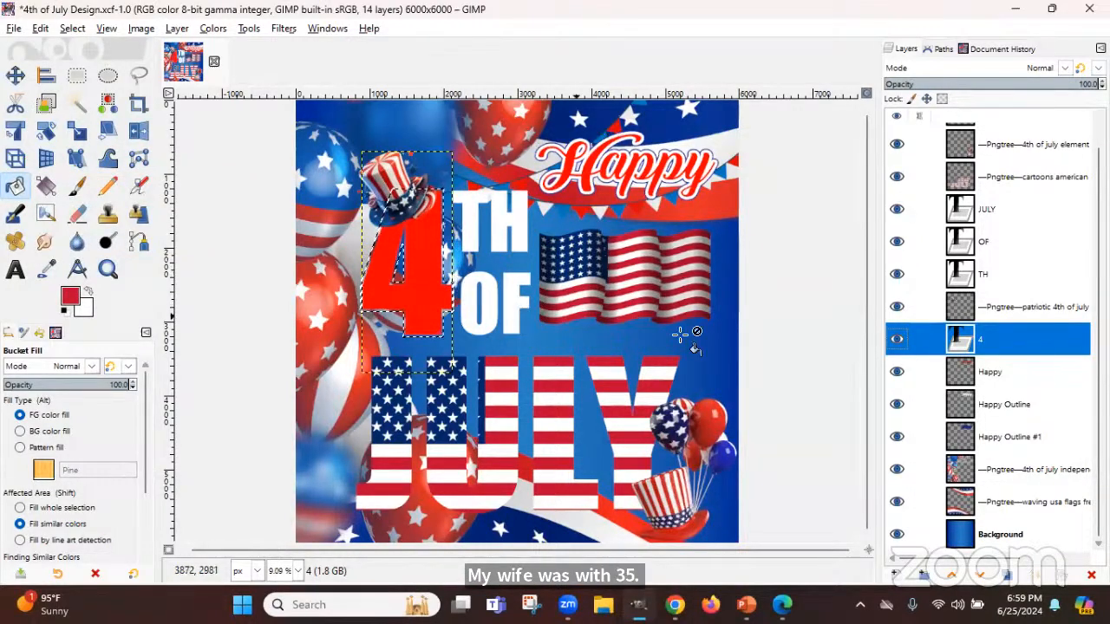
Create a new transparent 6000 x 6000 px layer named 4 Outline
{"action": "left_click", "coordinate": [900, 574]}
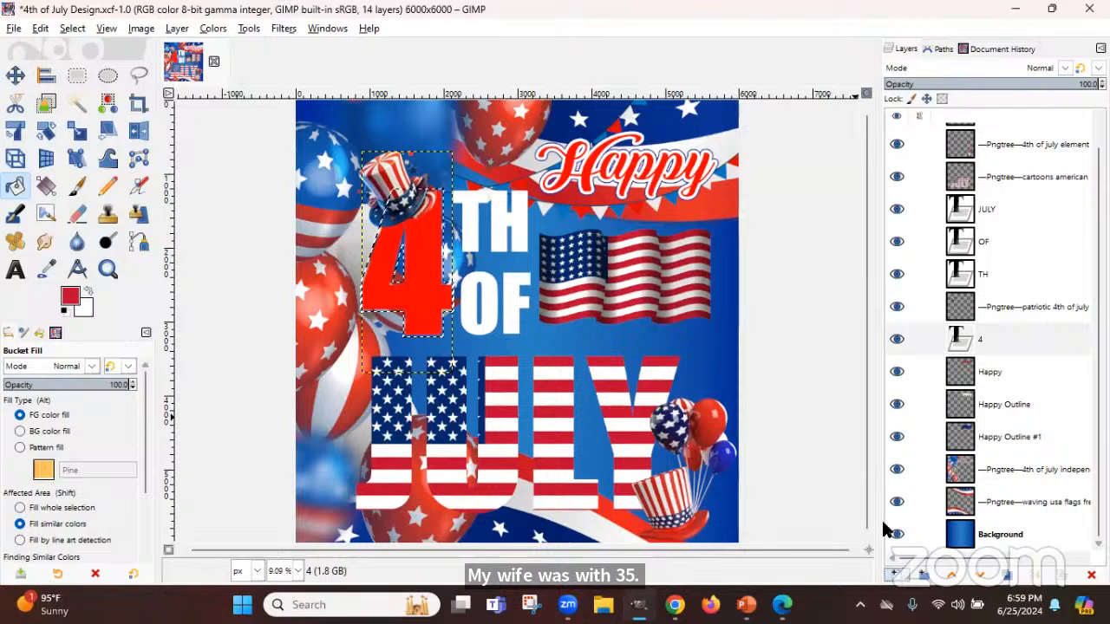
{"action": "left_click", "coordinate": [810, 272]}
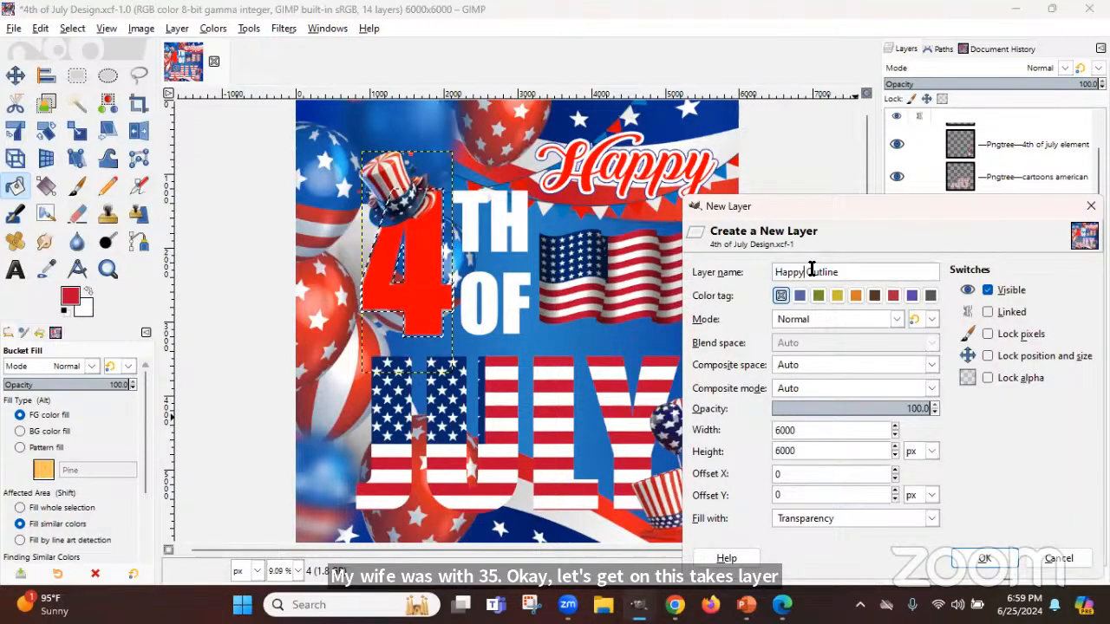
{"action": "key", "text": "BackSpace"}
{"action": "key", "text": "BackSpace"}
{"action": "key", "text": "BackSpace"}
{"action": "key", "text": "BackSpace"}
{"action": "key", "text": "BackSpace"}
{"action": "key", "text": "BackSpace"}
{"action": "type", "text": "4"}
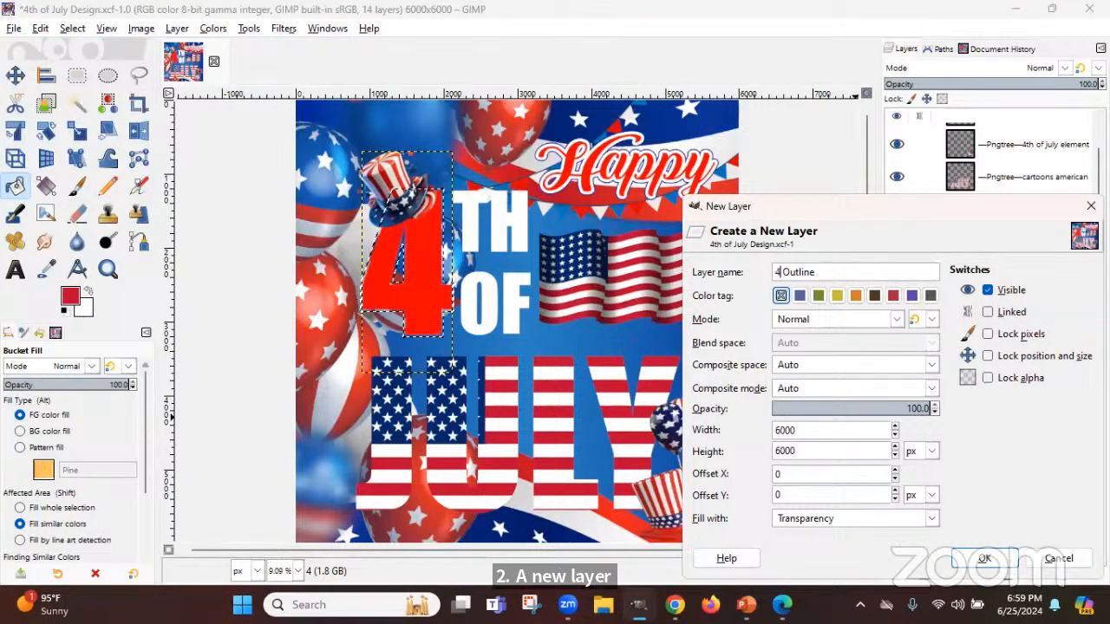
{"action": "left_click", "coordinate": [984, 557]}
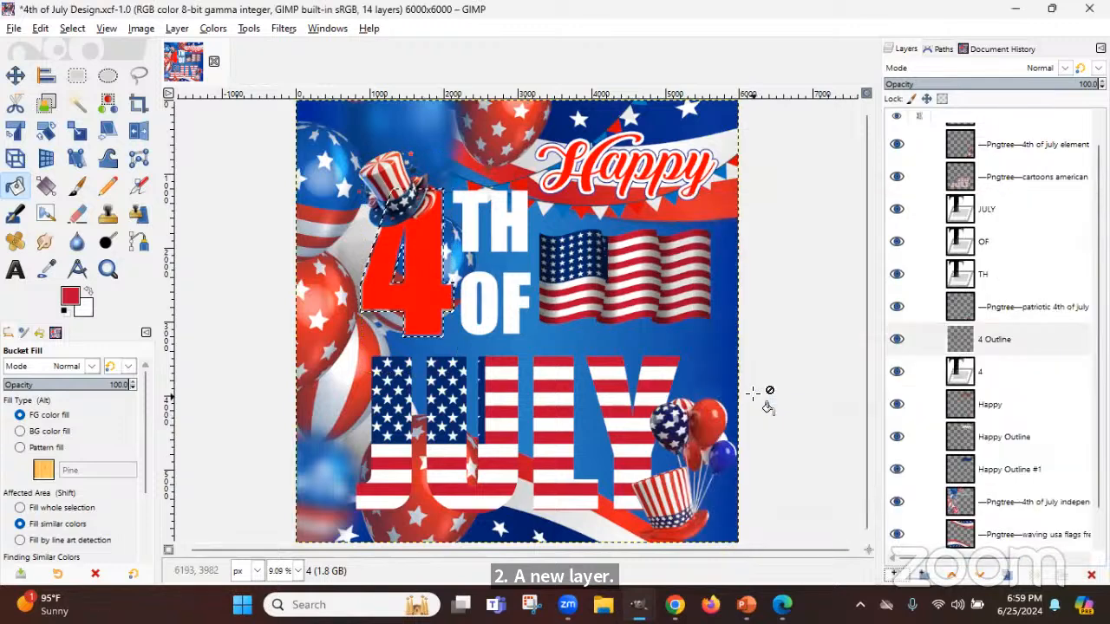
Move the 4 Outline layer below the 4 text layer and bucket-fill its selection with white
{"action": "left_click", "coordinate": [956, 347]}
{"action": "left_click_drag", "start_coordinate": [980, 387], "coordinate": [957, 383]}
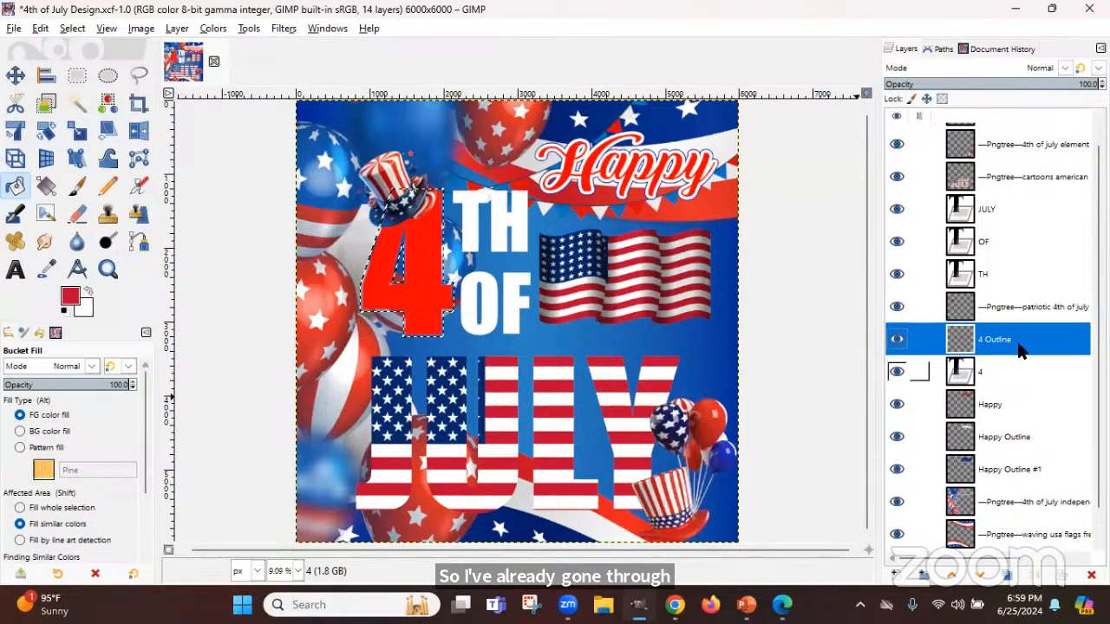
{"action": "left_click_drag", "start_coordinate": [1020, 343], "coordinate": [999, 390]}
{"action": "left_click", "coordinate": [981, 576]}
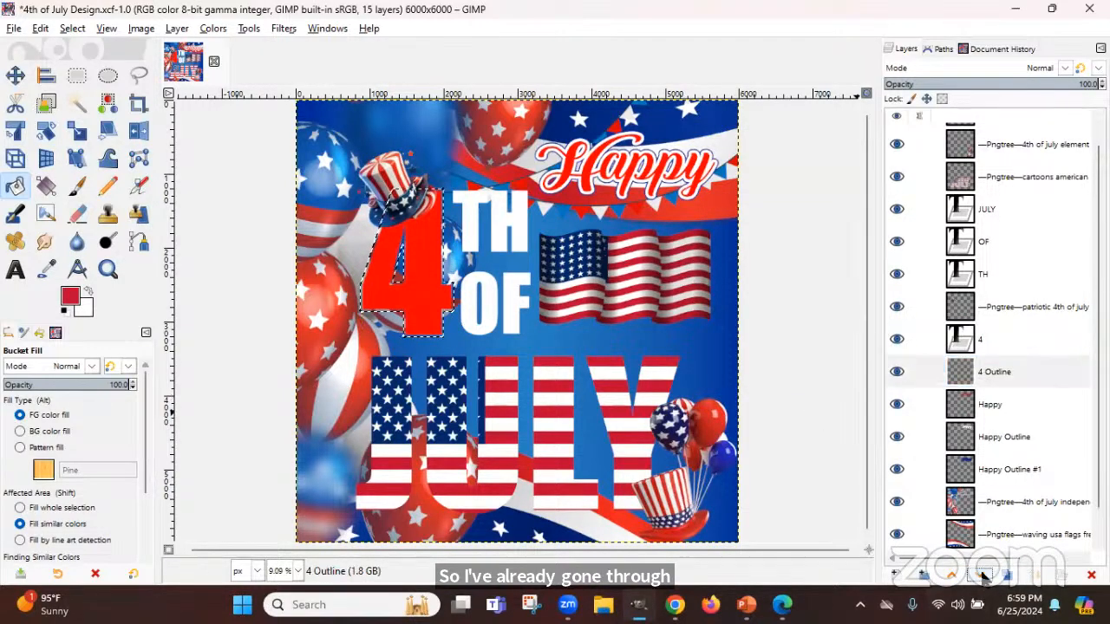
{"action": "left_click", "coordinate": [86, 293]}
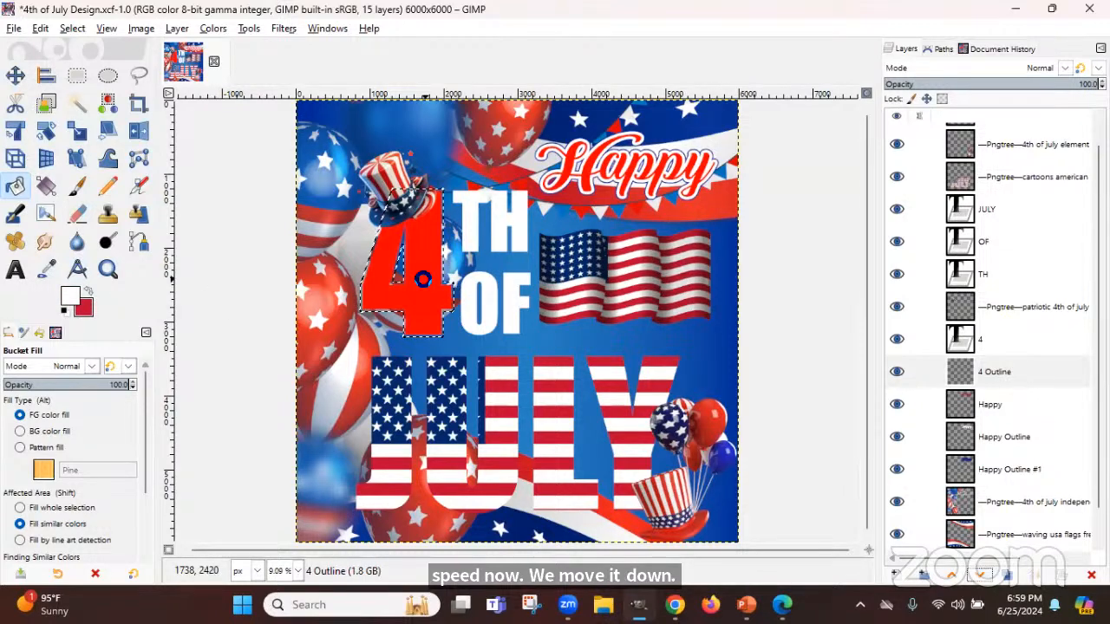
Clear the selection and crop the 4 Outline layer to its content
{"action": "left_click", "coordinate": [75, 32]}
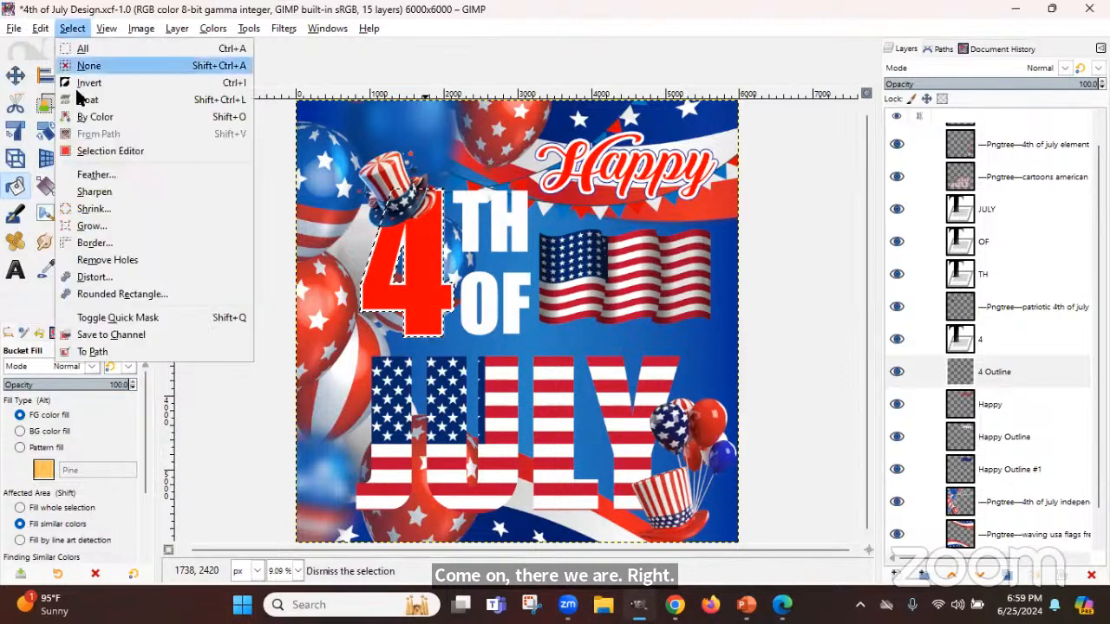
{"action": "left_click", "coordinate": [86, 66]}
{"action": "left_click", "coordinate": [177, 28]}
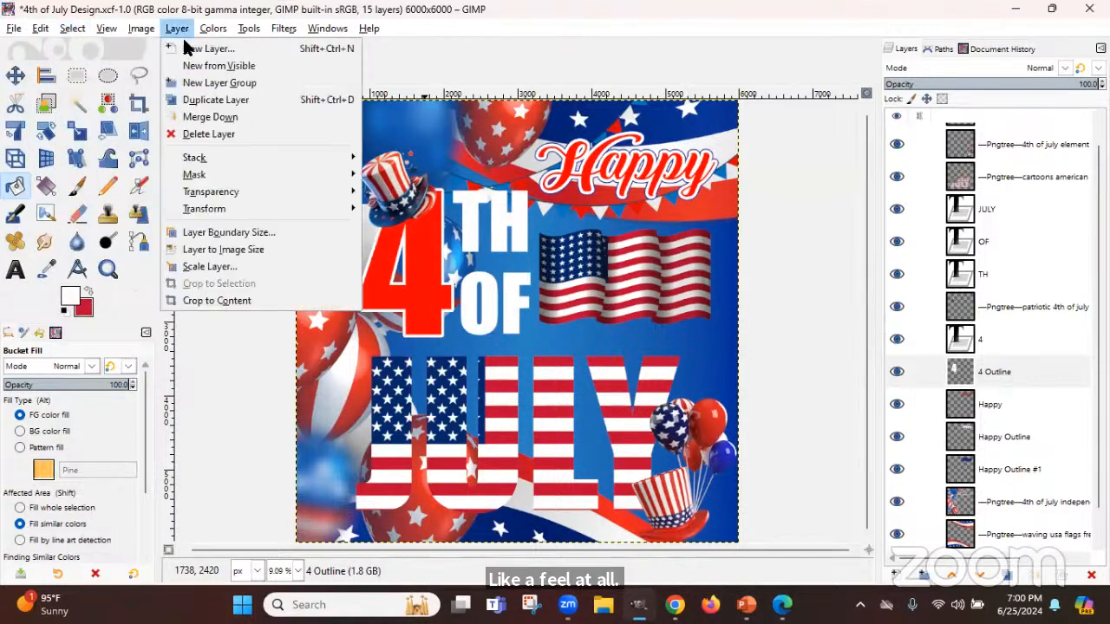
{"action": "left_click", "coordinate": [211, 300]}
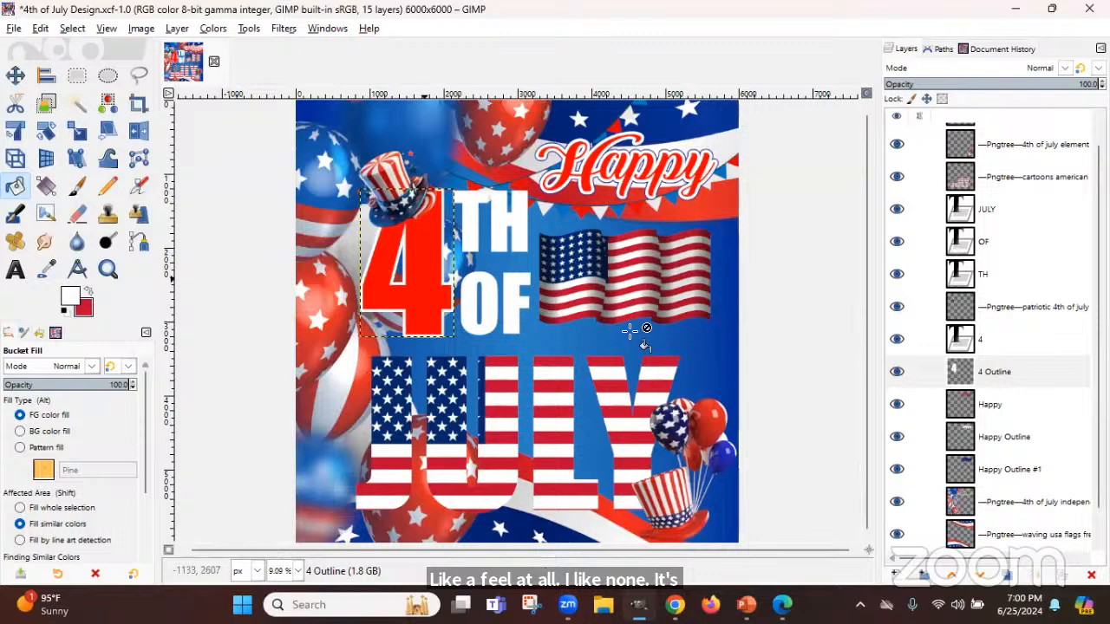
Create a selection from the alpha of the 4 Outline layer and grow it by 15 px
{"action": "right_click", "coordinate": [994, 380]}
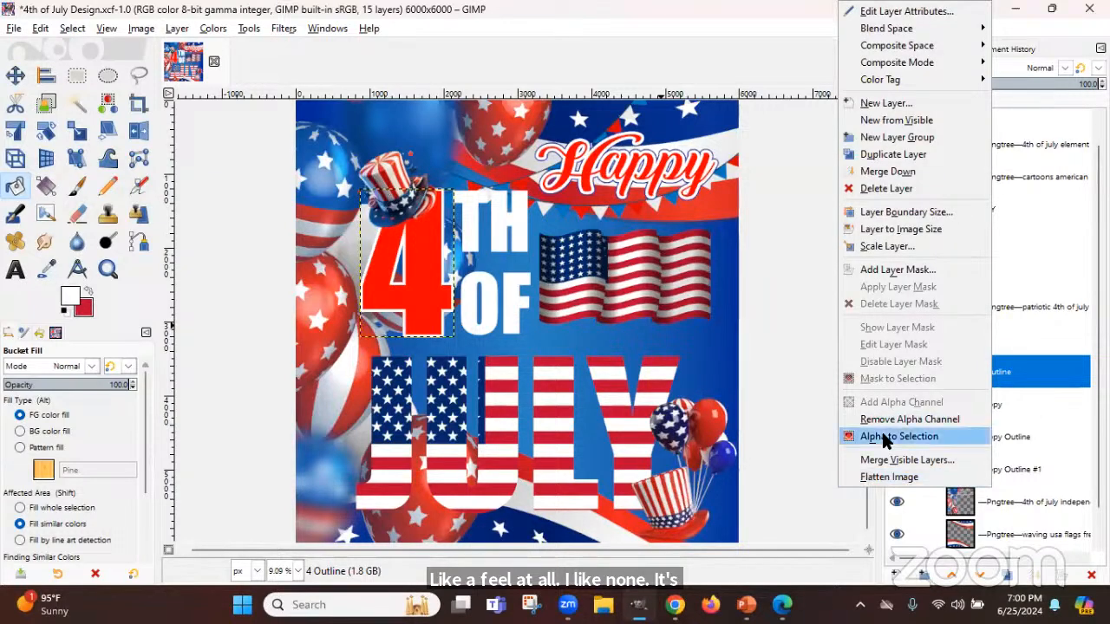
{"action": "left_click", "coordinate": [958, 437]}
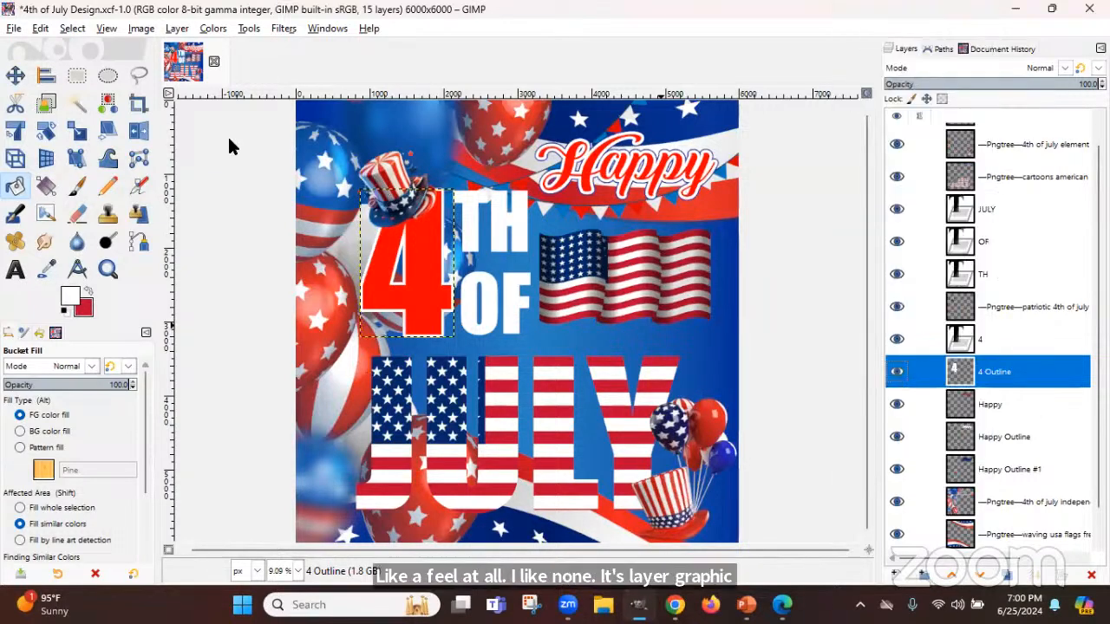
{"action": "left_click", "coordinate": [71, 29]}
{"action": "left_click", "coordinate": [86, 225]}
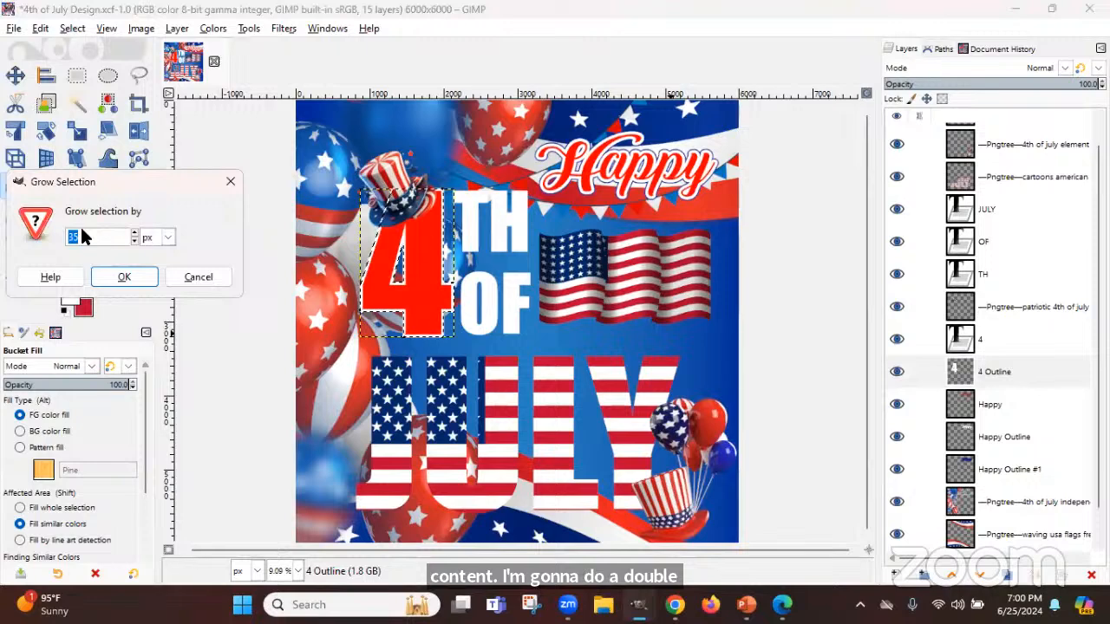
{"action": "type", "text": "15"}
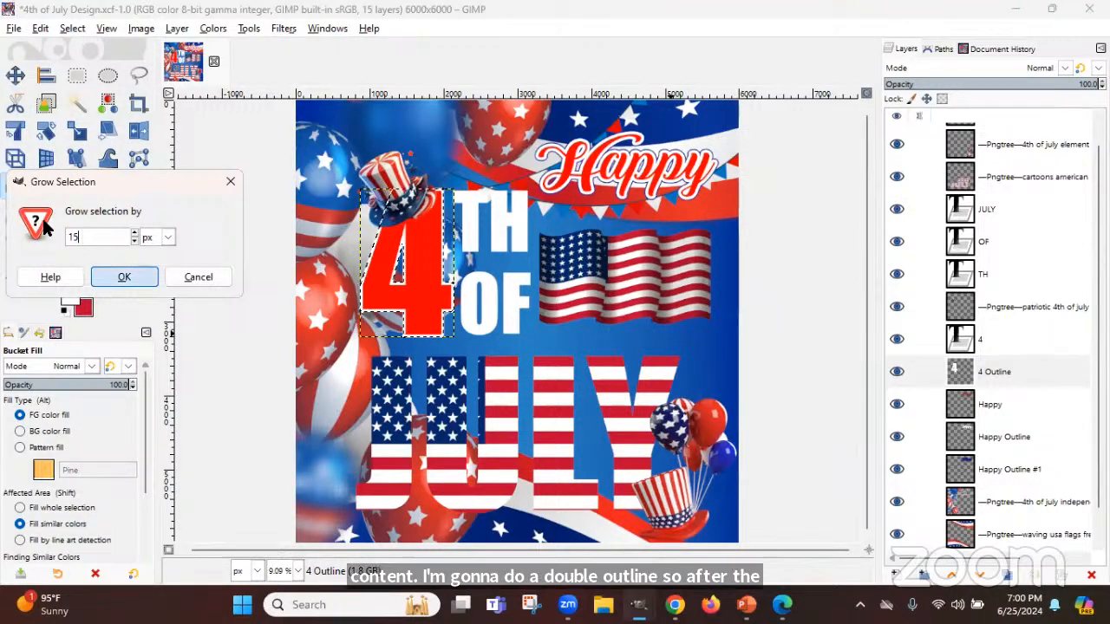
{"action": "key", "text": "Return"}
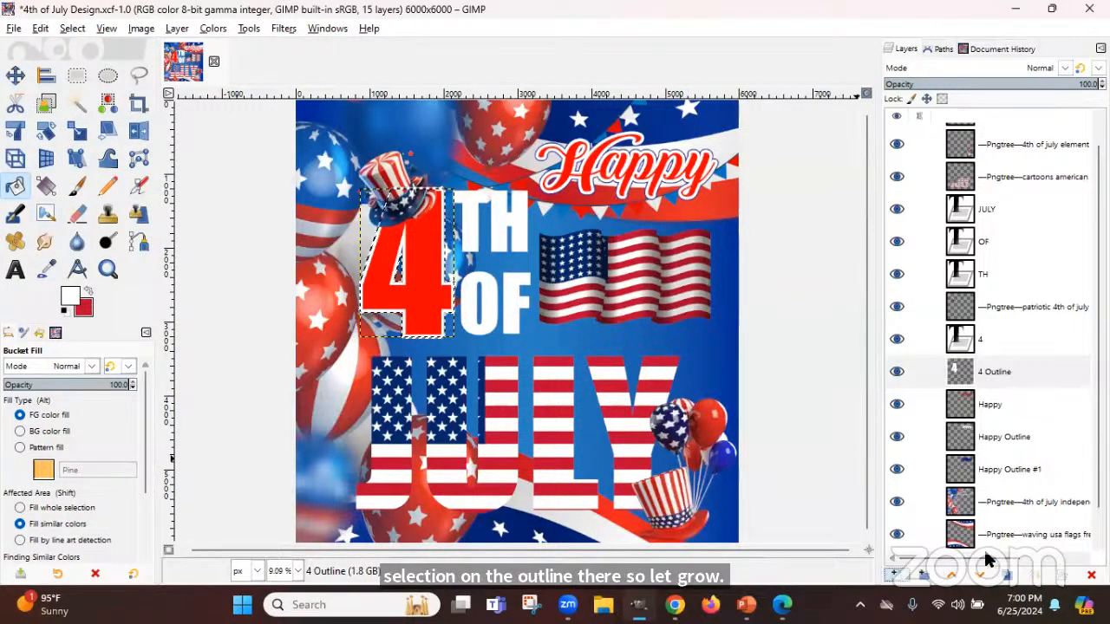
Add a second transparent outline layer for the 4 and move it below the white 4 Outline layer
{"action": "key", "text": "shift+ctrl+n"}
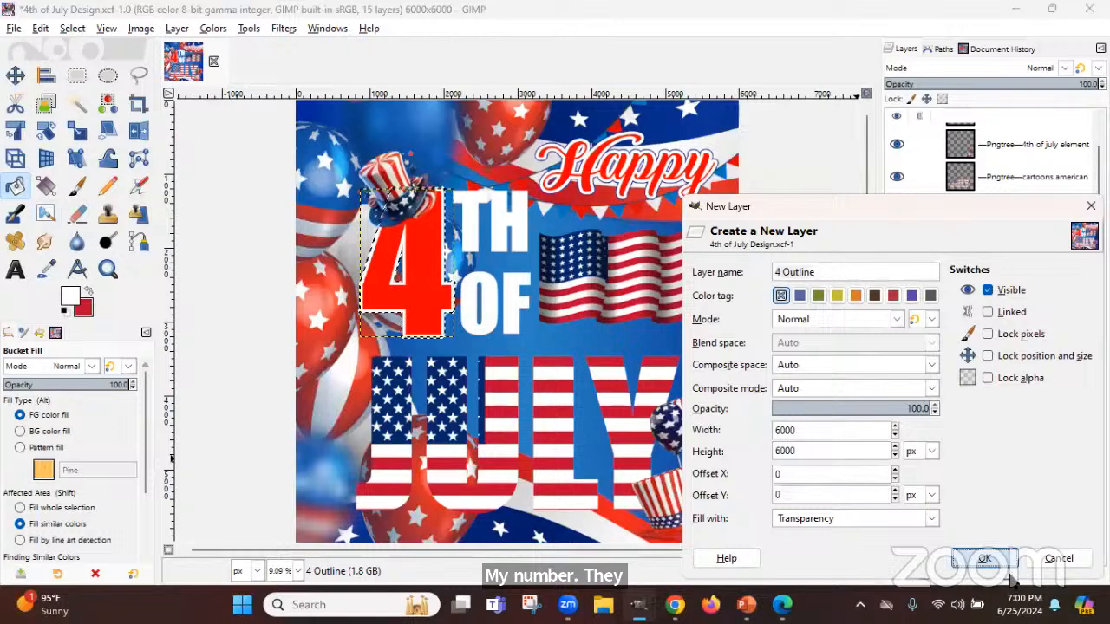
{"action": "left_click", "coordinate": [989, 564]}
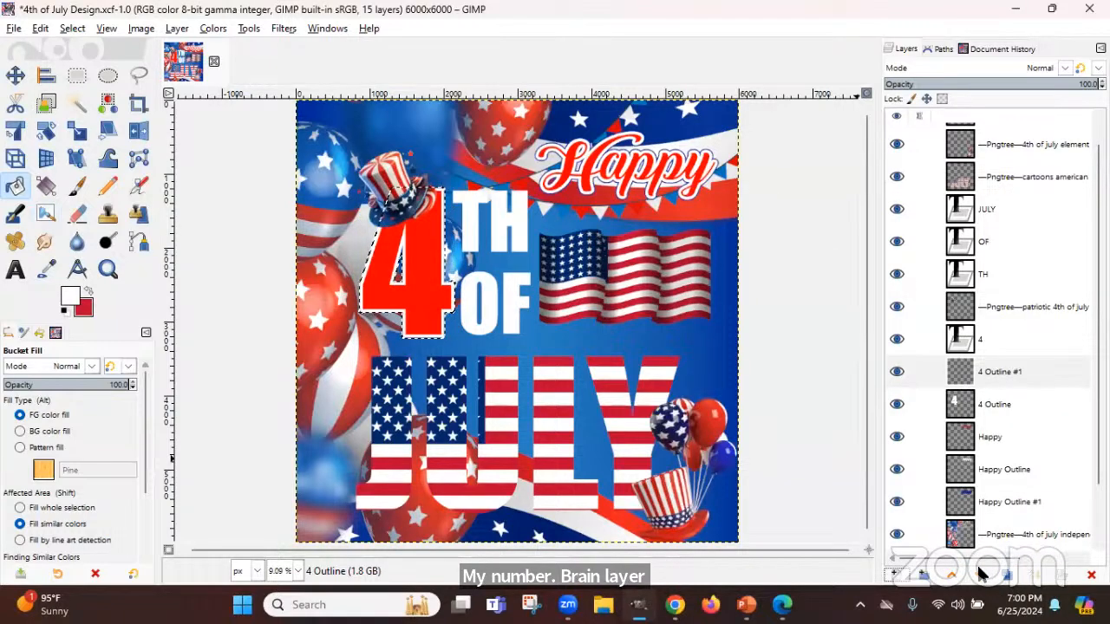
{"action": "left_click", "coordinate": [983, 574]}
Set the foreground color to dark blue (002998) and bucket-fill the grown selection on the 4 Outline #1 layer
{"action": "left_click", "coordinate": [84, 292]}
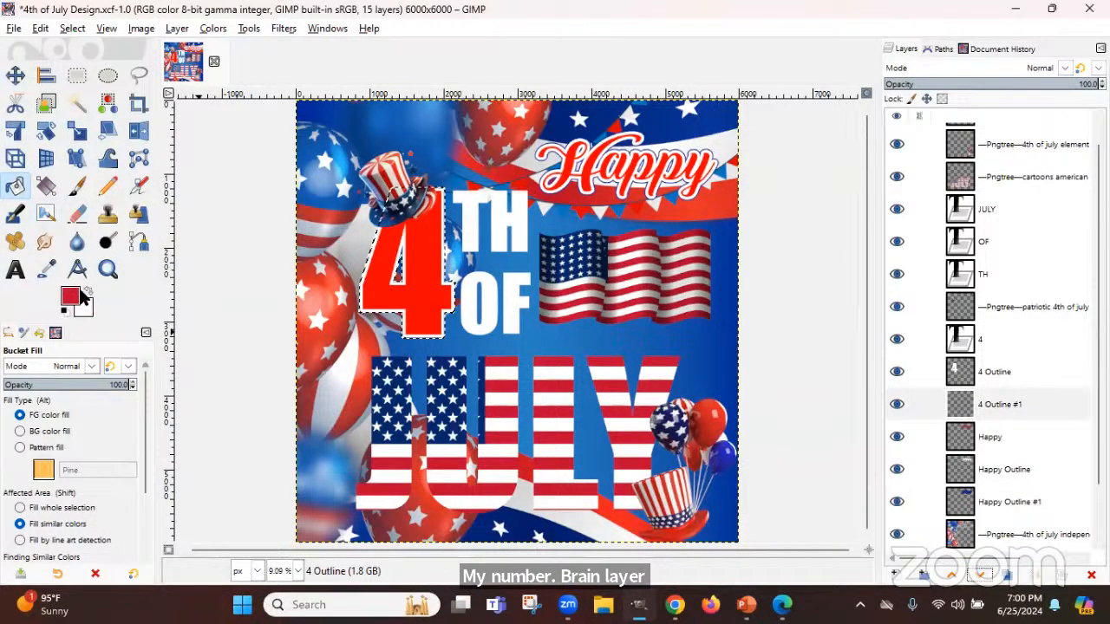
{"action": "left_click", "coordinate": [71, 297]}
{"action": "left_click", "coordinate": [292, 399]}
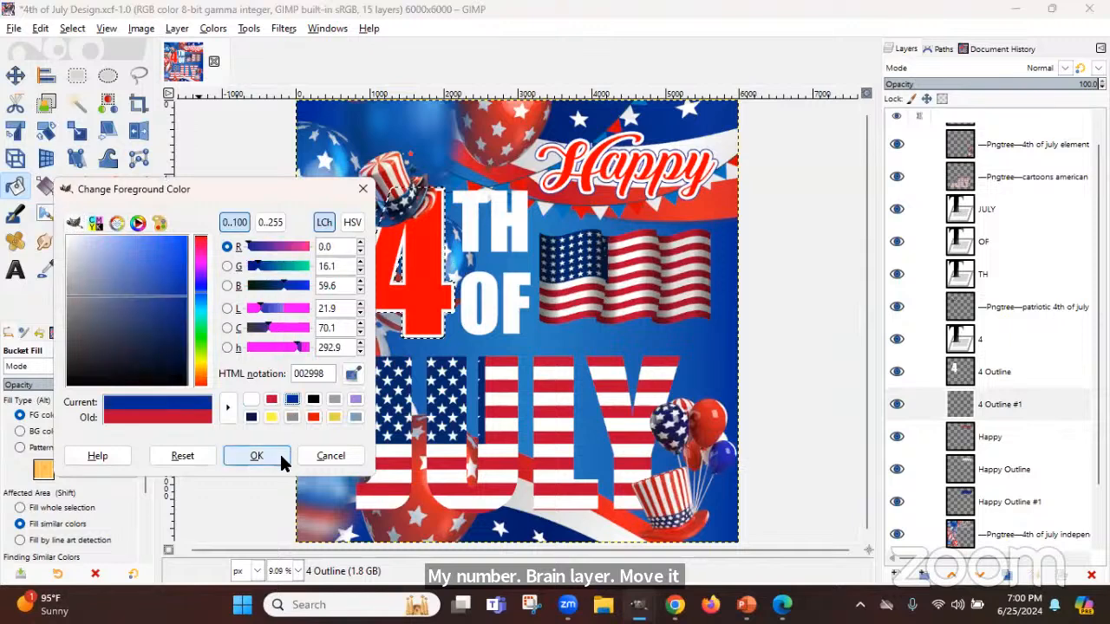
{"action": "left_click", "coordinate": [252, 454]}
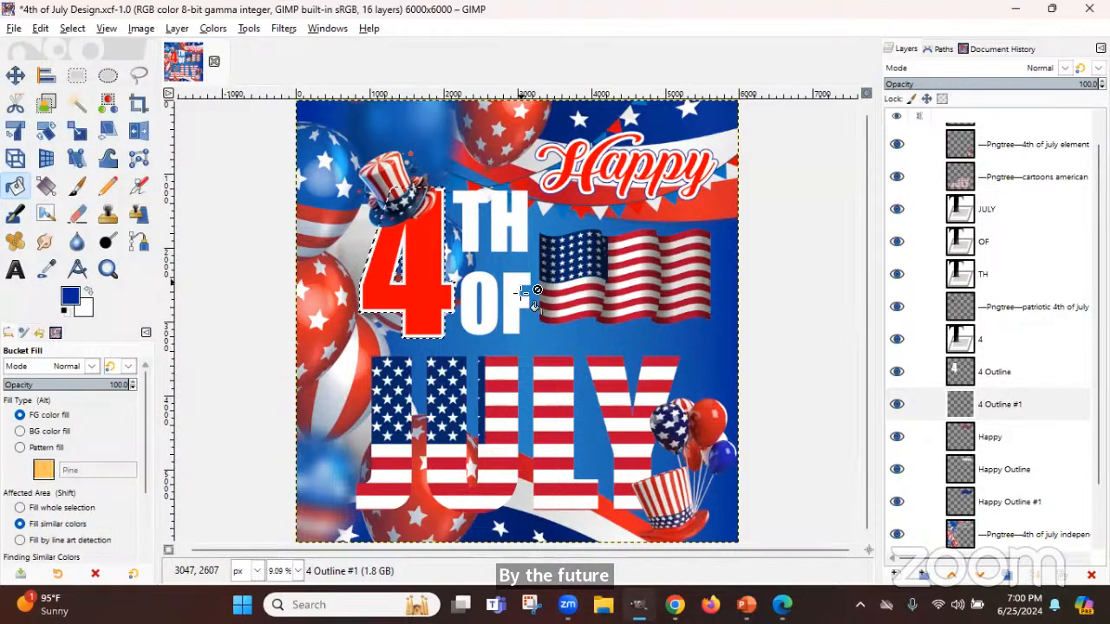
Clear the selection and crop the blue 4 Outline #1 layer to its content
{"action": "left_click", "coordinate": [73, 29]}
{"action": "left_click", "coordinate": [90, 64]}
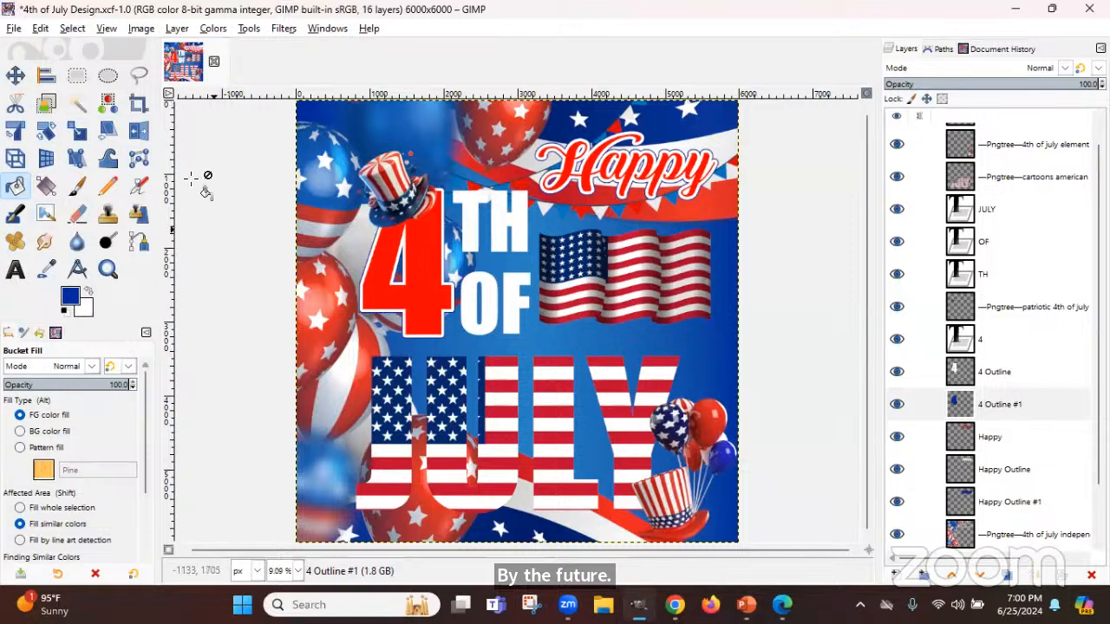
{"action": "left_click", "coordinate": [177, 28]}
{"action": "left_click", "coordinate": [215, 295]}
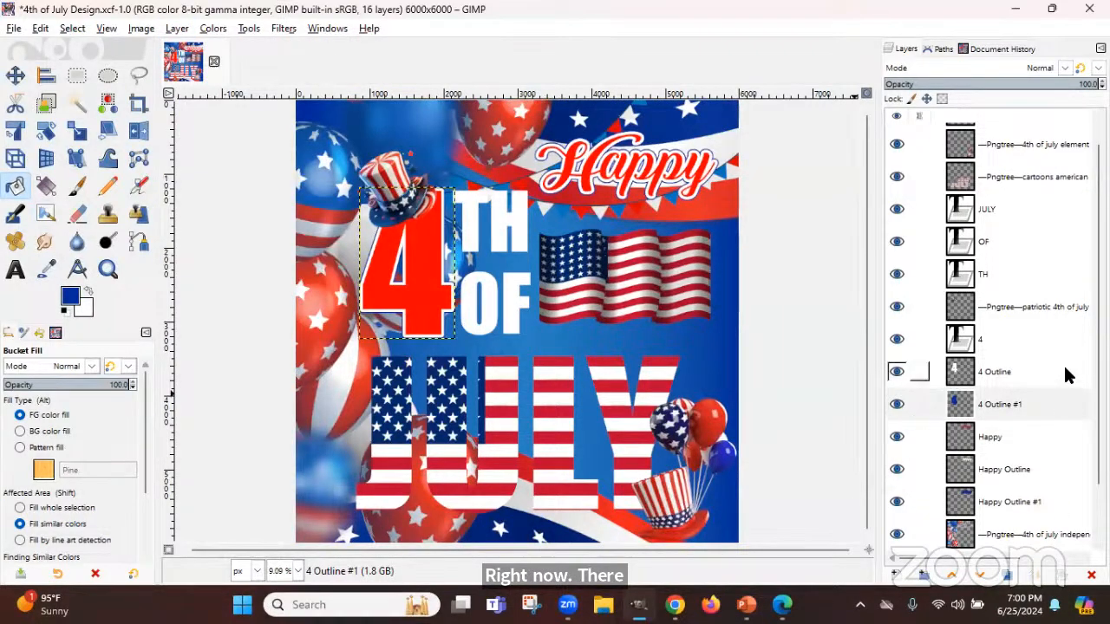
Create a selection from the alpha of the TH text layer and grow it by 35 px
{"action": "left_click", "coordinate": [977, 280]}
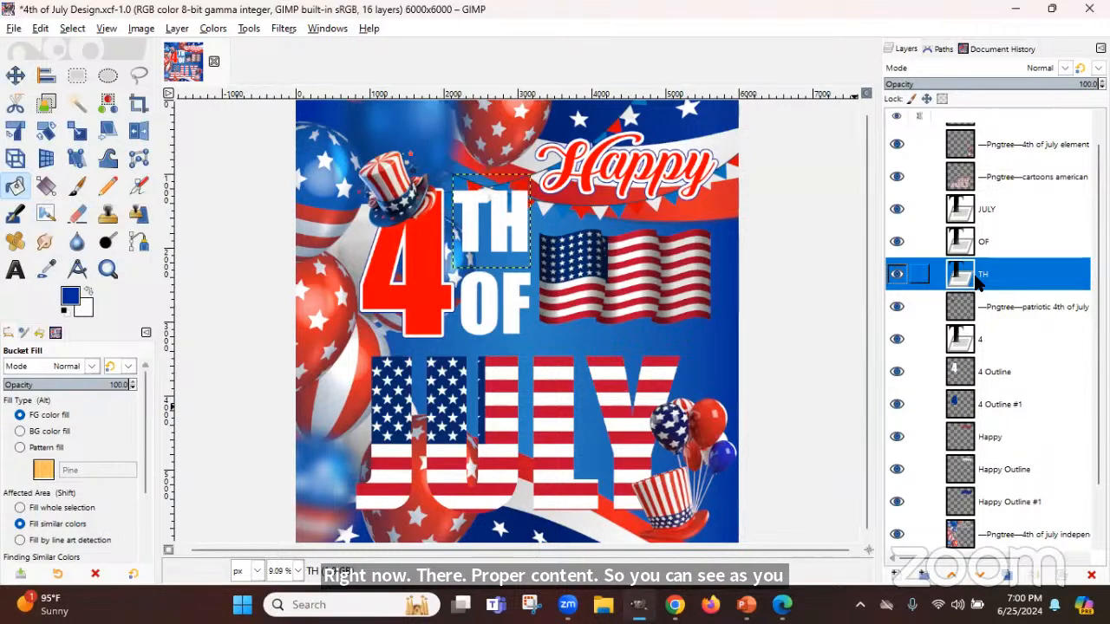
{"action": "right_click", "coordinate": [978, 282]}
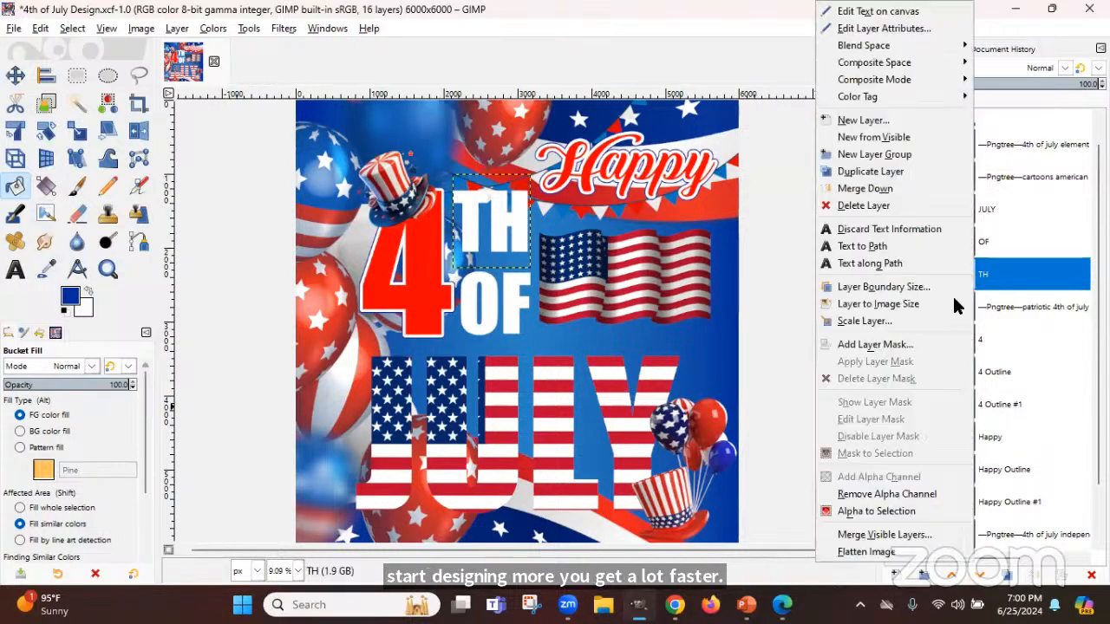
{"action": "left_click", "coordinate": [899, 512]}
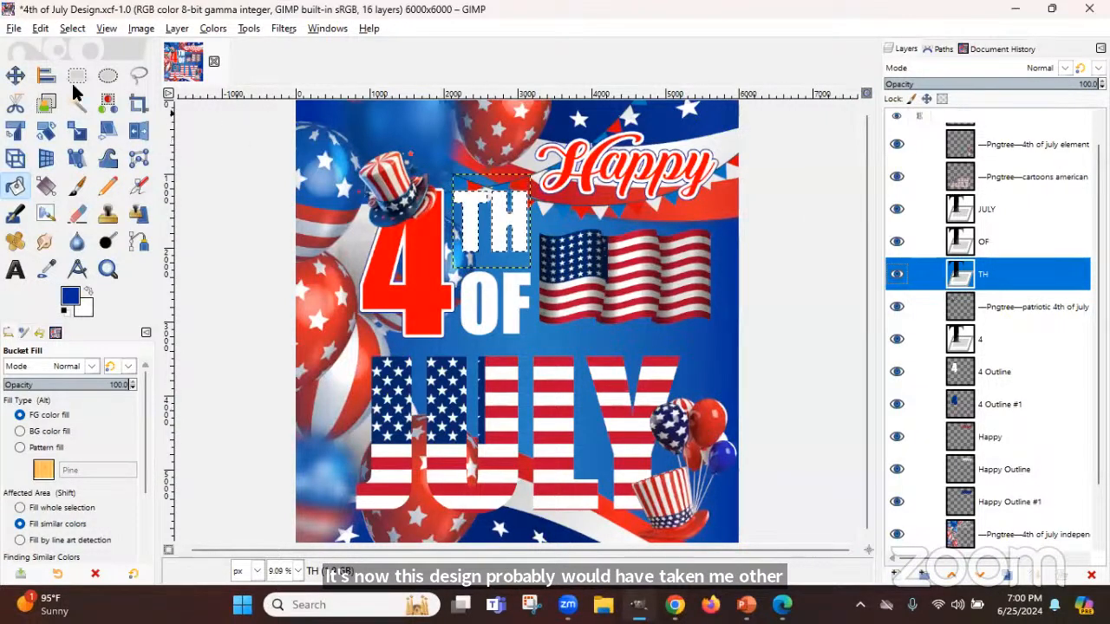
{"action": "left_click", "coordinate": [72, 28]}
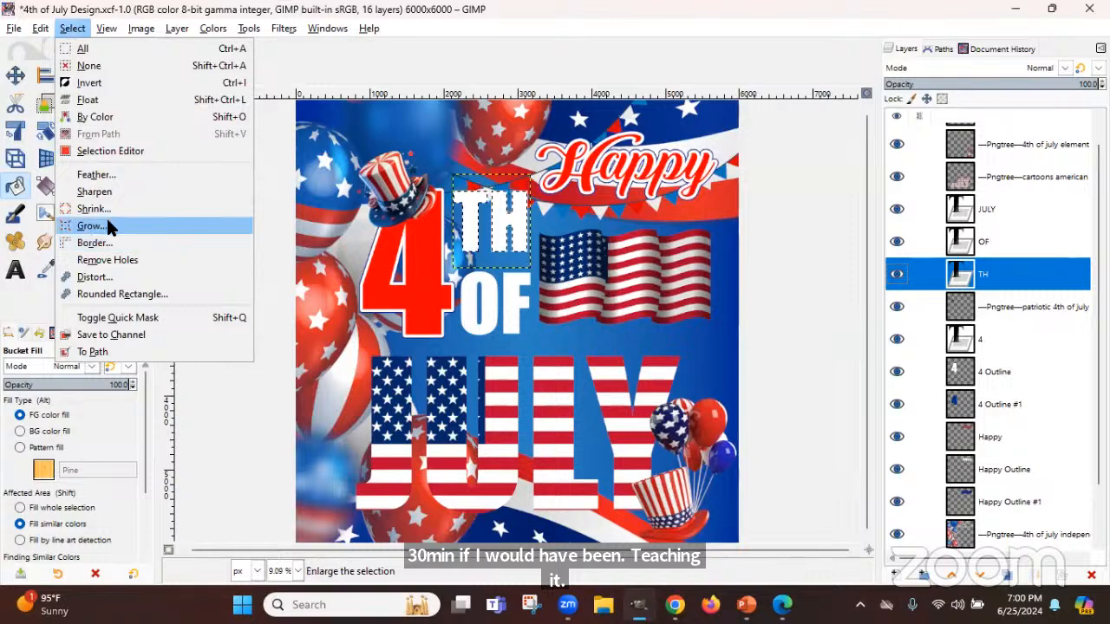
{"action": "left_click", "coordinate": [107, 222]}
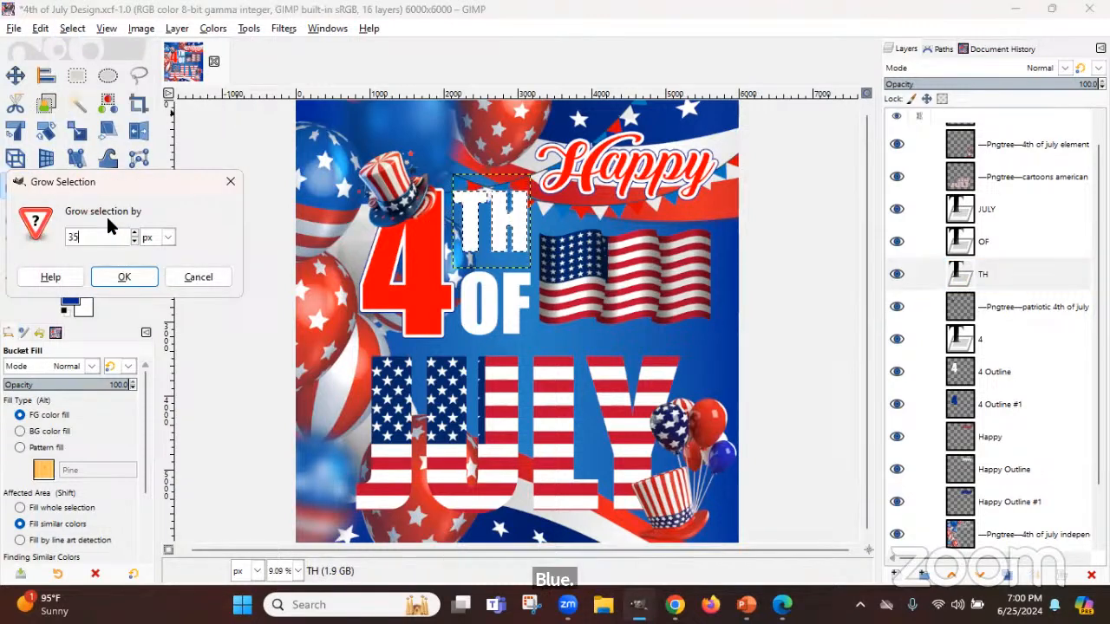
{"action": "key", "text": "Return"}
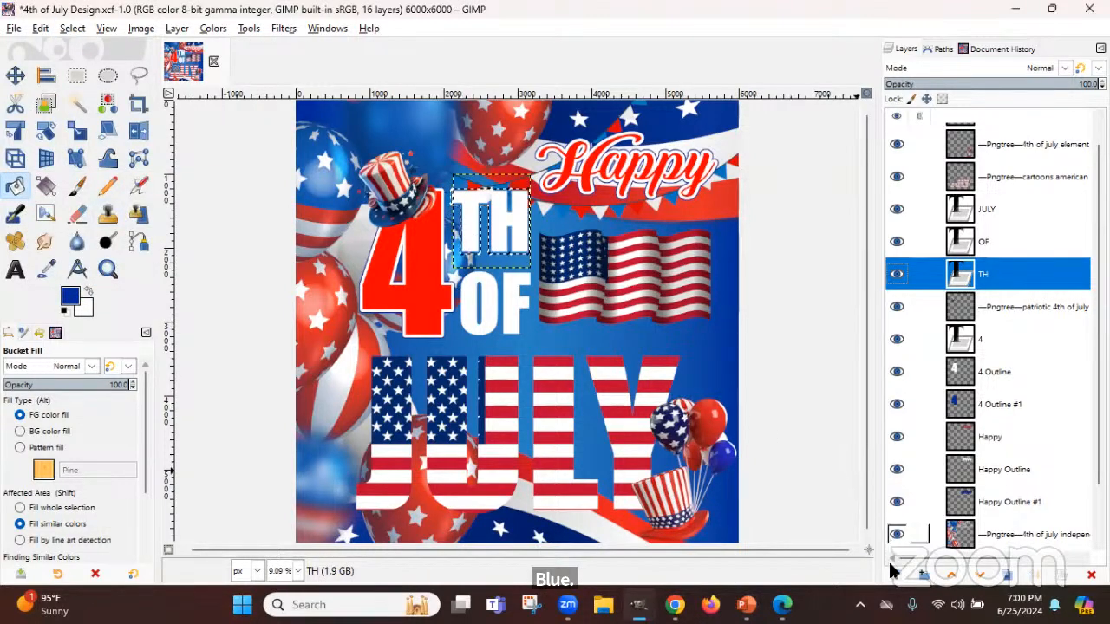
Create a transparent TH Outline layer below the TH text layer and bucket-fill its selection with dark blue
{"action": "left_click", "coordinate": [891, 576]}
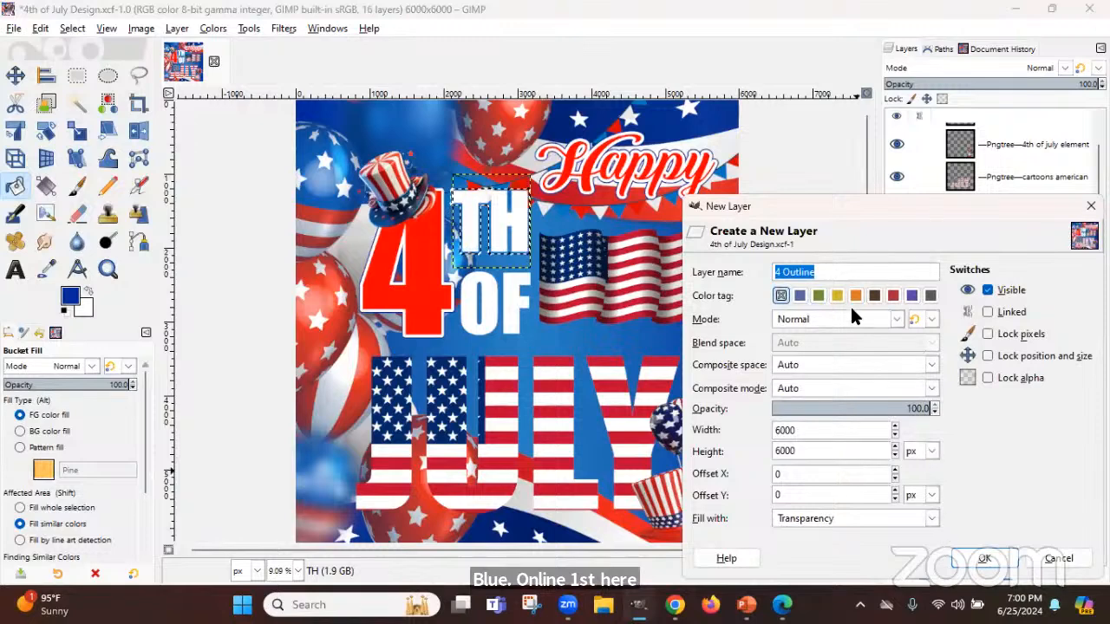
{"action": "left_click", "coordinate": [781, 271]}
{"action": "key", "text": "BackSpace"}
{"action": "key", "text": "BackSpace"}
{"action": "type", "text": "TH"}
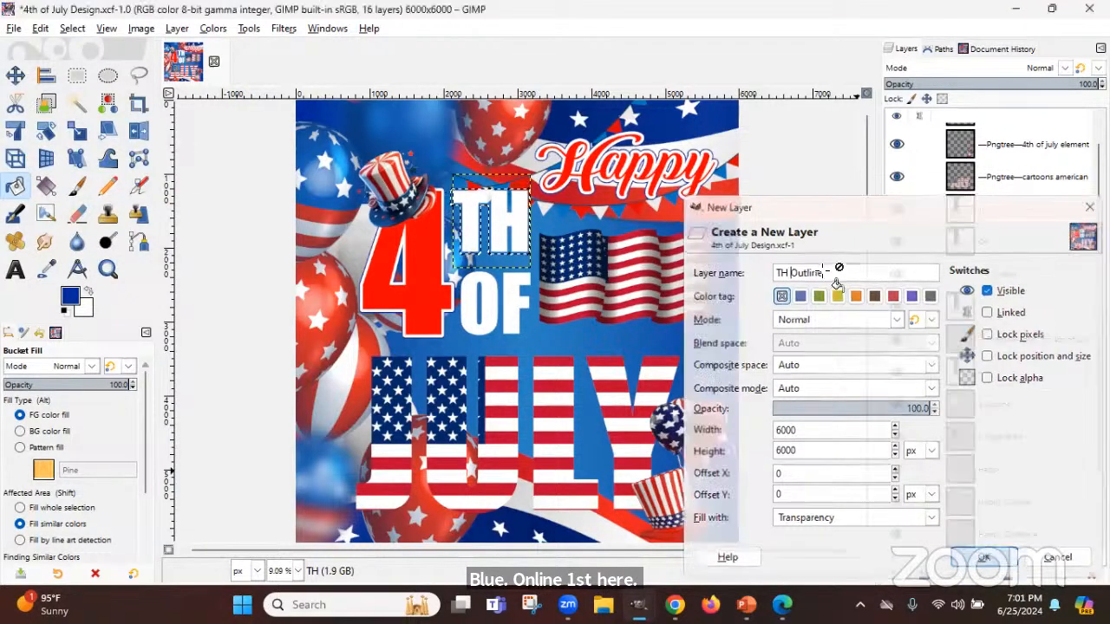
{"action": "key", "text": "Return"}
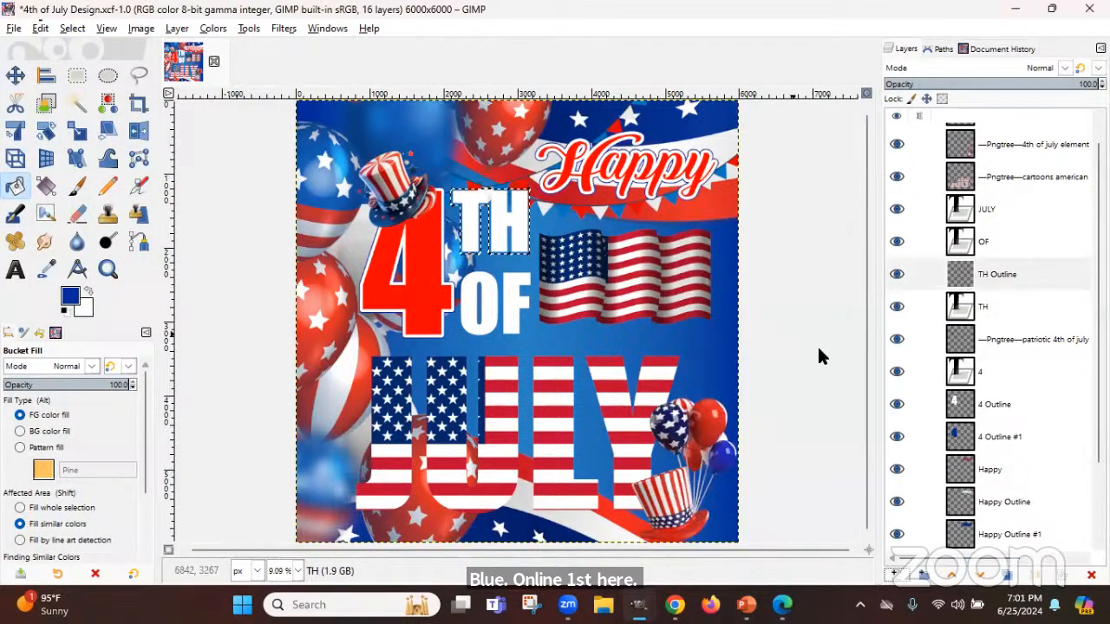
{"action": "left_click", "coordinate": [981, 574]}
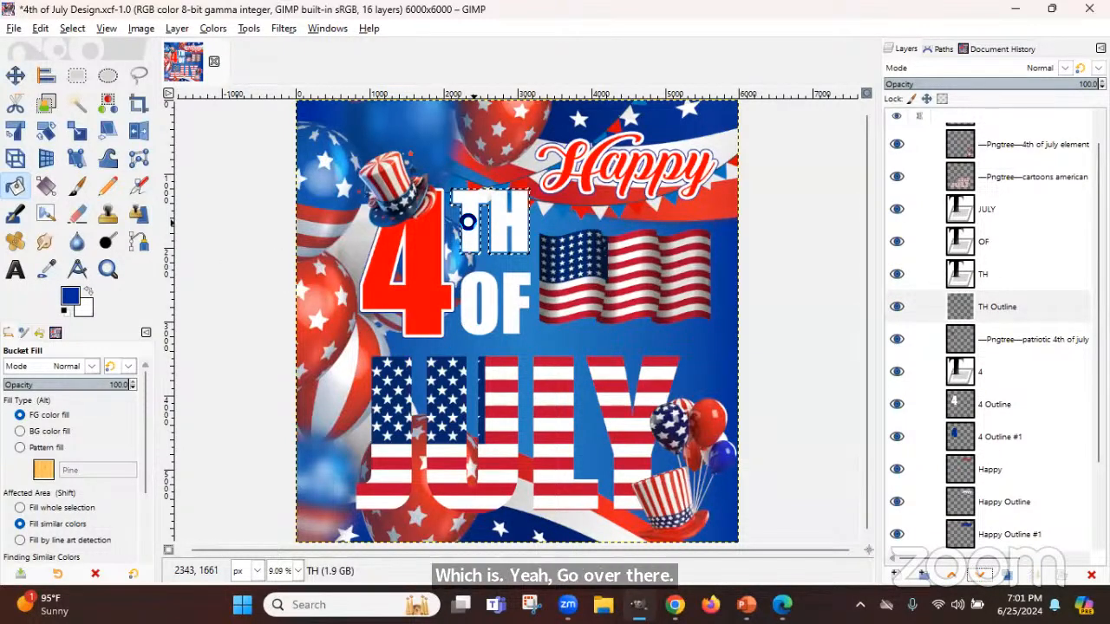
Clear the selection and crop the TH Outline layer to its content
{"action": "left_click", "coordinate": [72, 28]}
{"action": "left_click", "coordinate": [87, 65]}
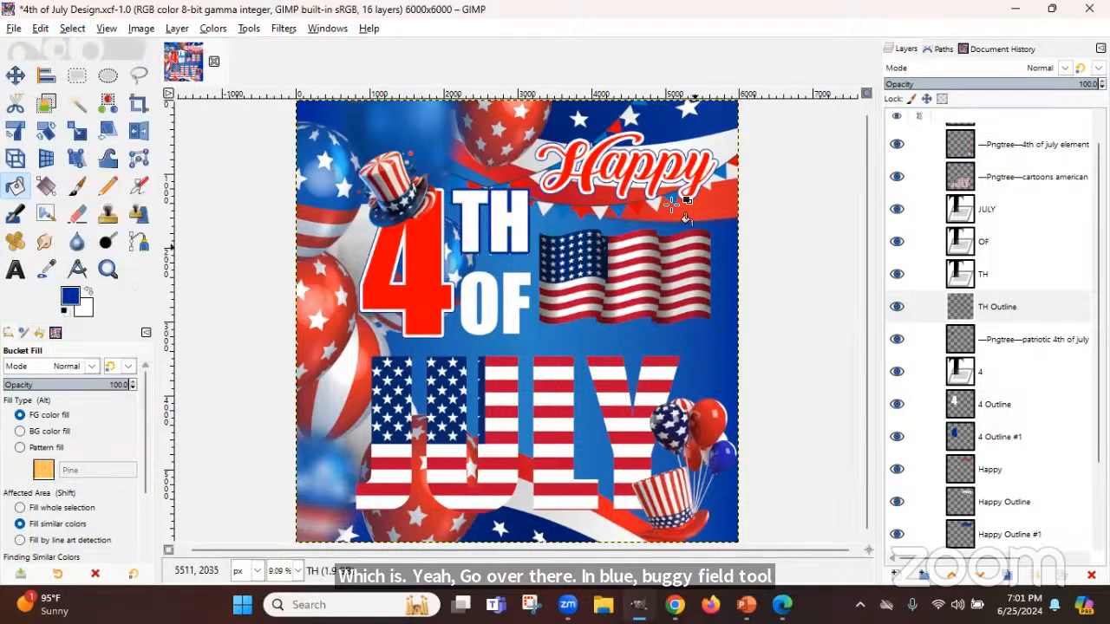
{"action": "left_click", "coordinate": [177, 28]}
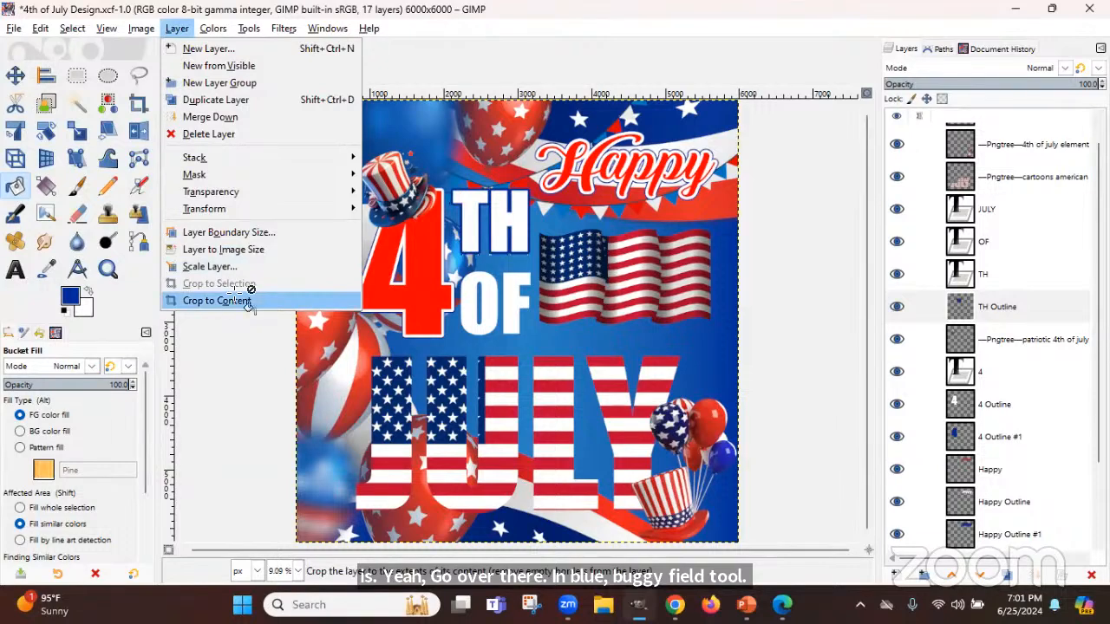
{"action": "left_click", "coordinate": [247, 302]}
Create a selection from the alpha of the TH Outline layer and grow it by 10 px
{"action": "right_click", "coordinate": [996, 310]}
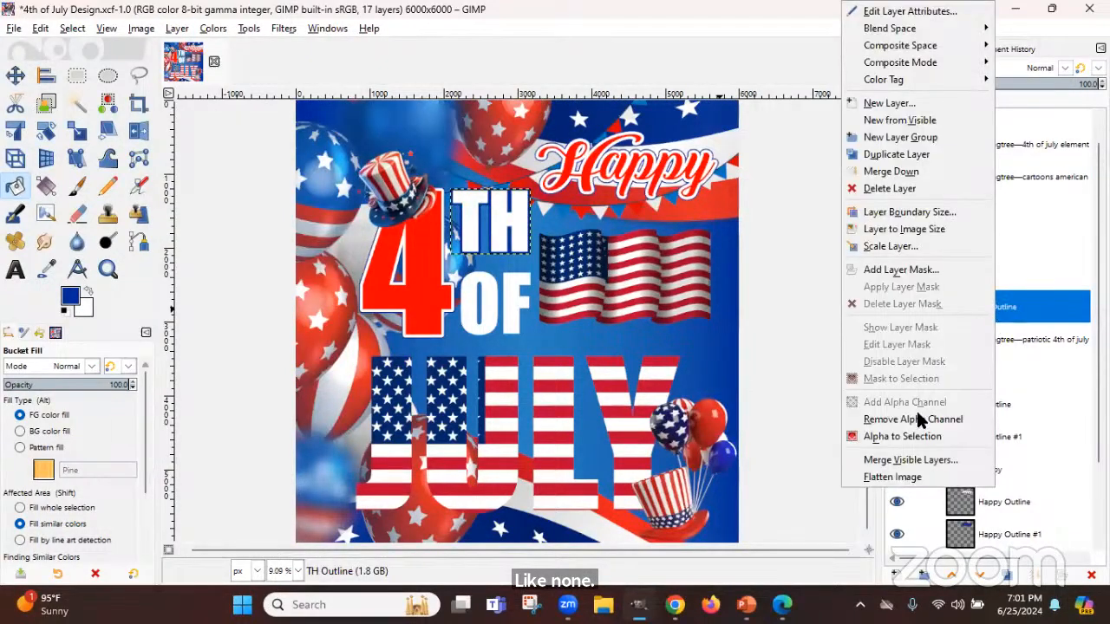
{"action": "left_click", "coordinate": [912, 439]}
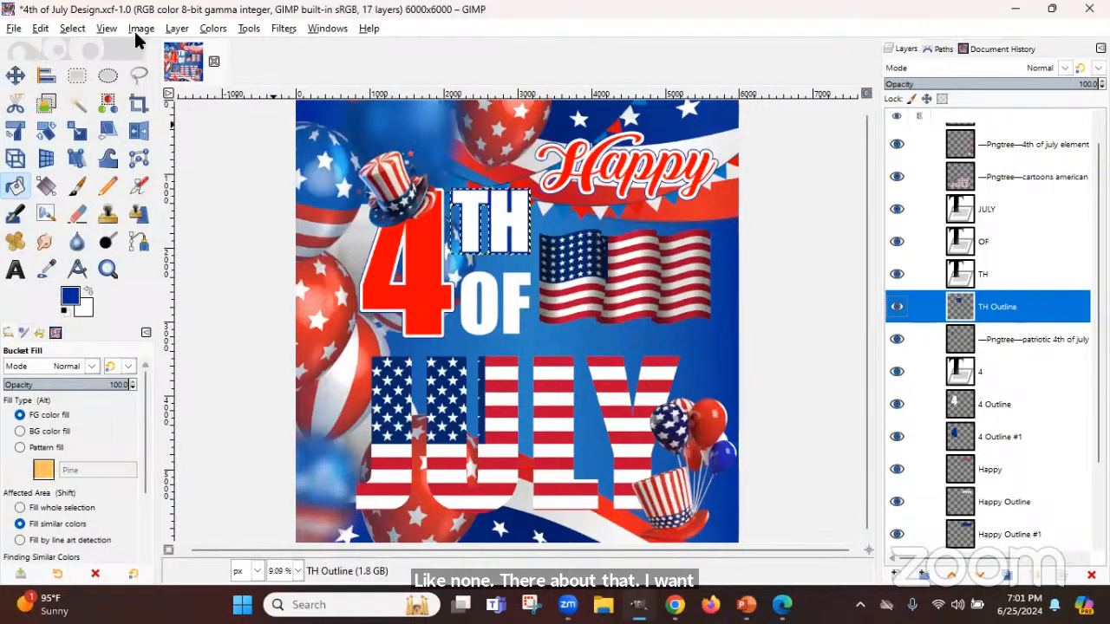
{"action": "left_click", "coordinate": [73, 29]}
{"action": "left_click", "coordinate": [95, 226]}
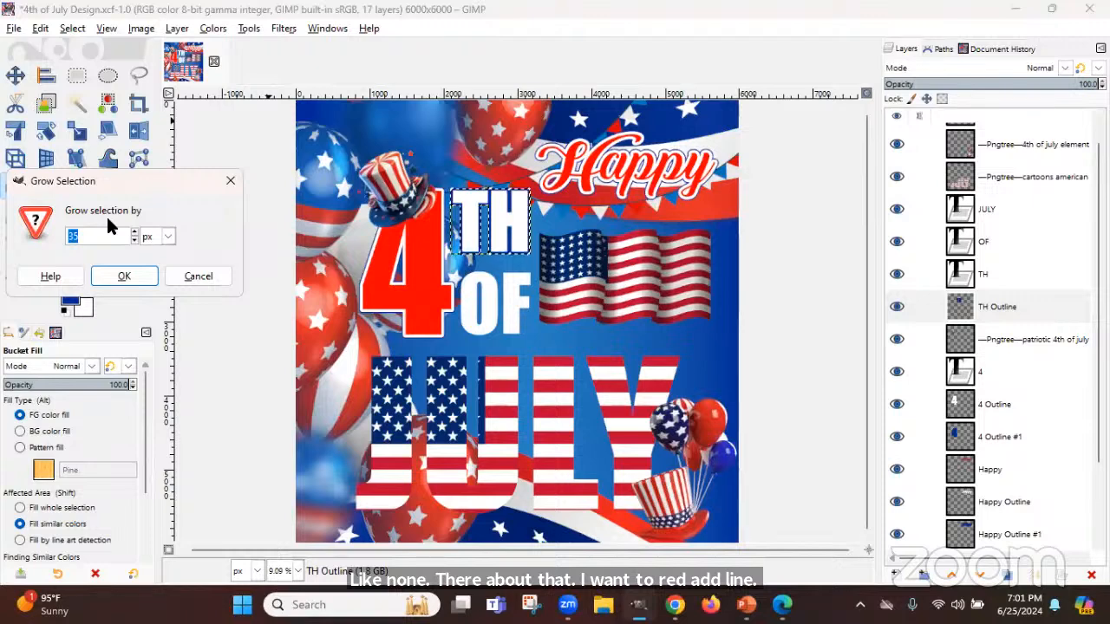
{"action": "type", "text": "10"}
{"action": "key", "text": "Return"}
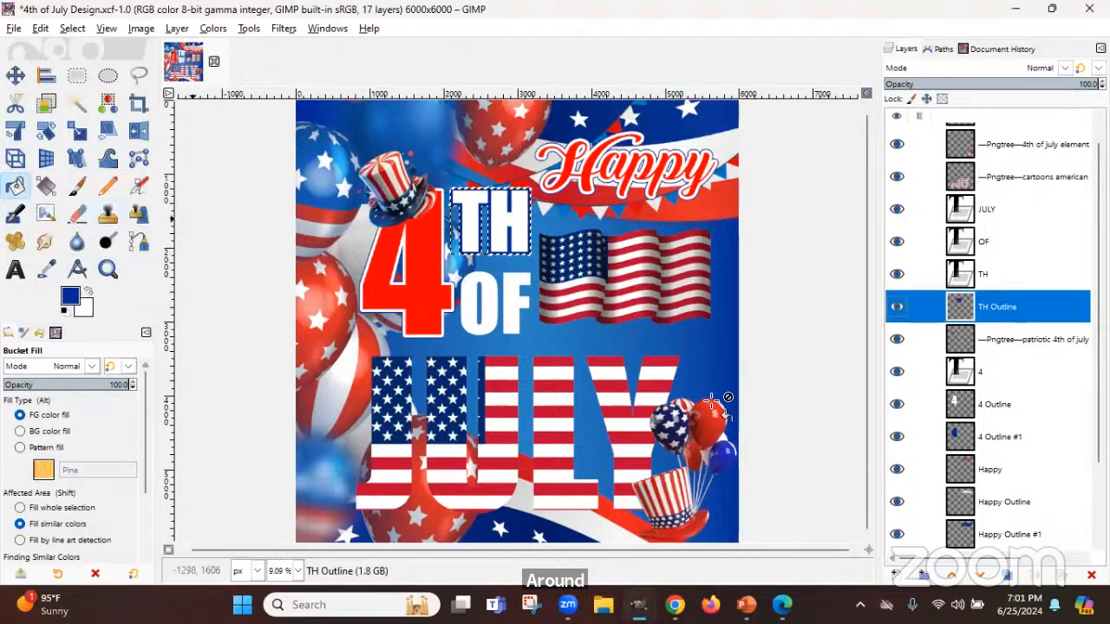
Create a second transparent TH Outline layer below the first and bucket-fill its selection with bright red e31000
{"action": "left_click", "coordinate": [977, 571]}
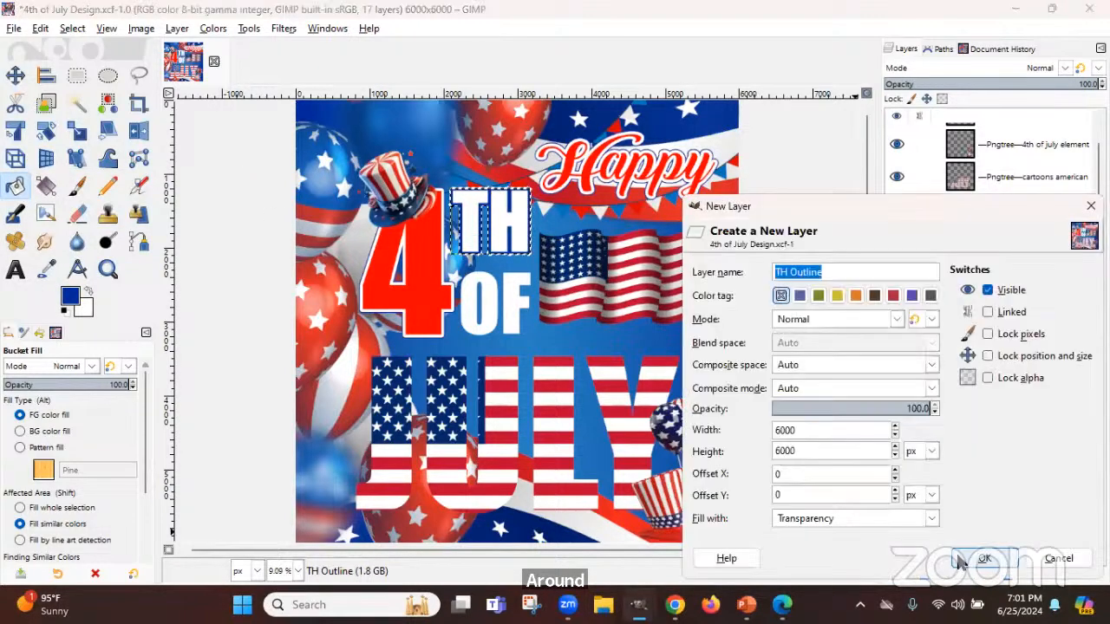
{"action": "left_click", "coordinate": [974, 561]}
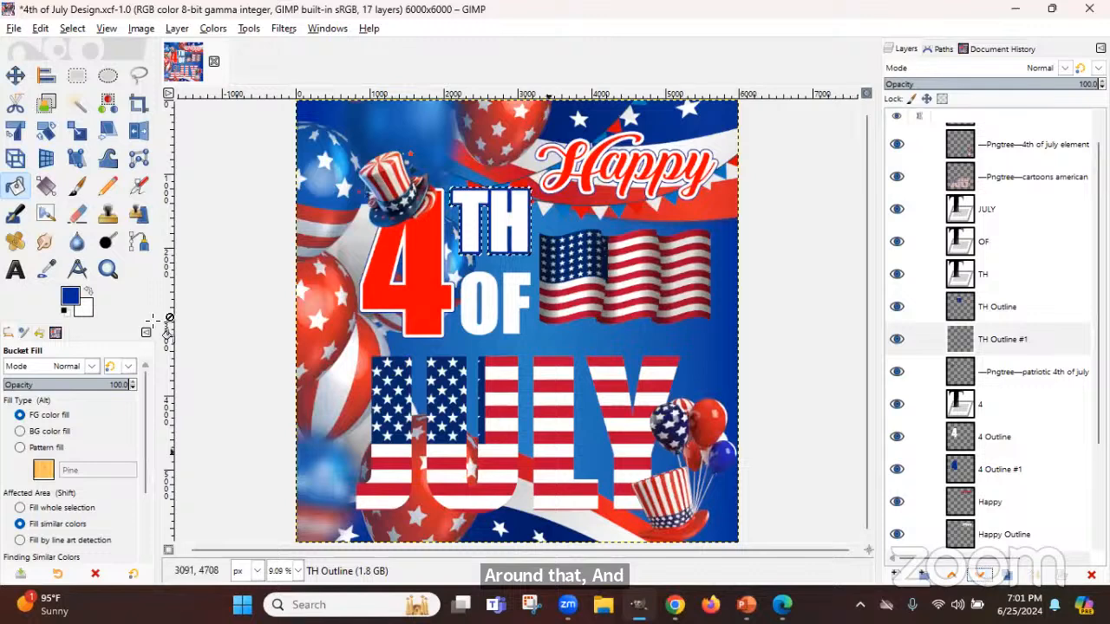
{"action": "left_click", "coordinate": [86, 294]}
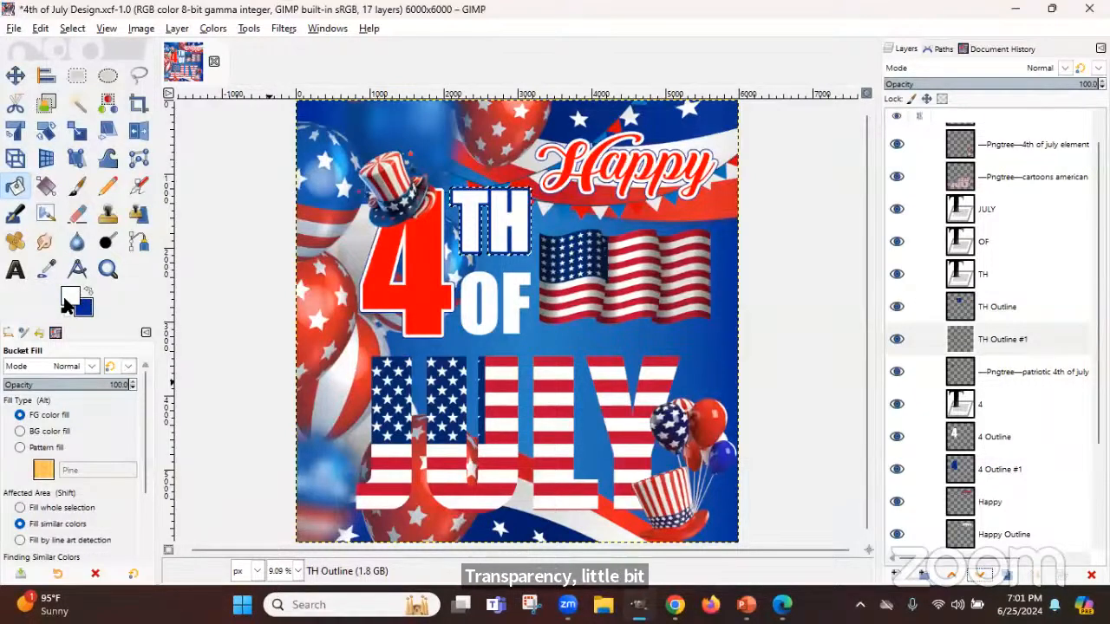
{"action": "left_click", "coordinate": [70, 297]}
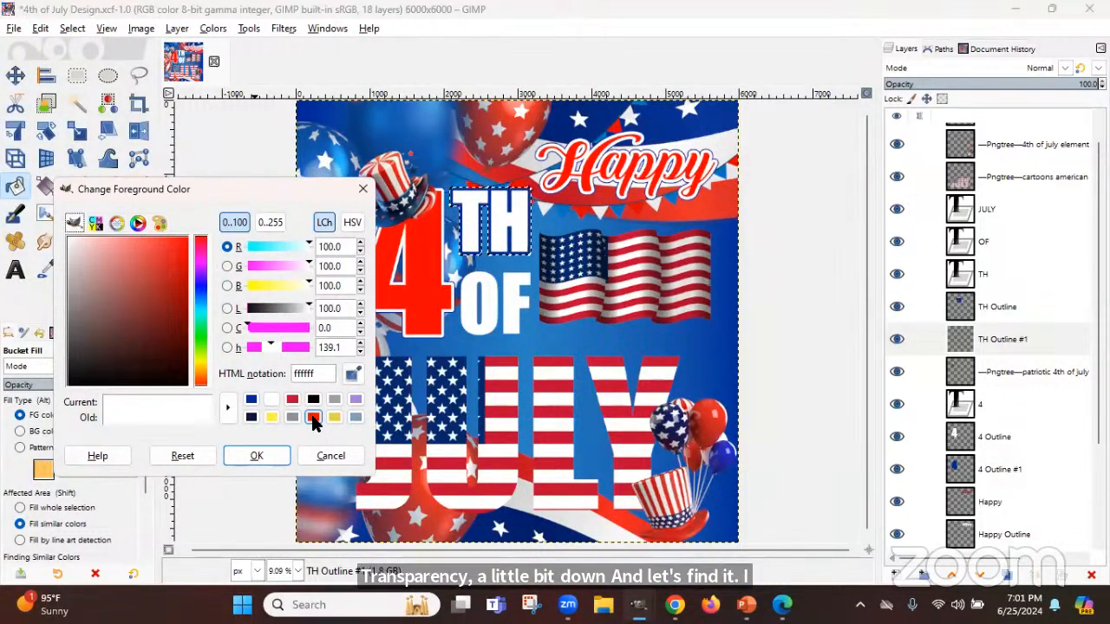
{"action": "left_click", "coordinate": [313, 419]}
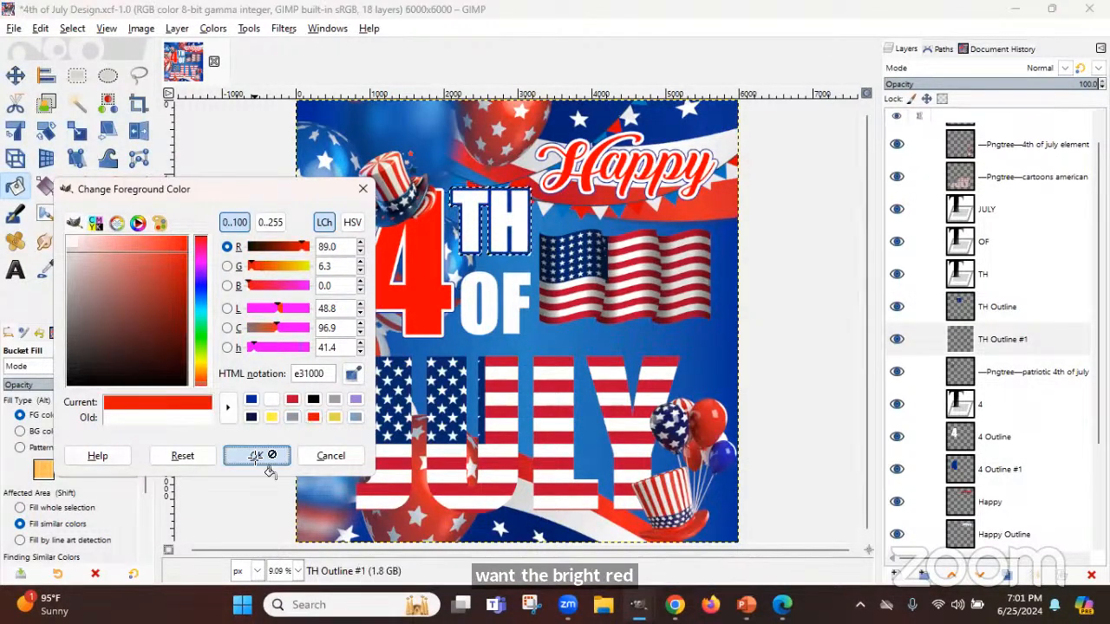
{"action": "left_click", "coordinate": [260, 455]}
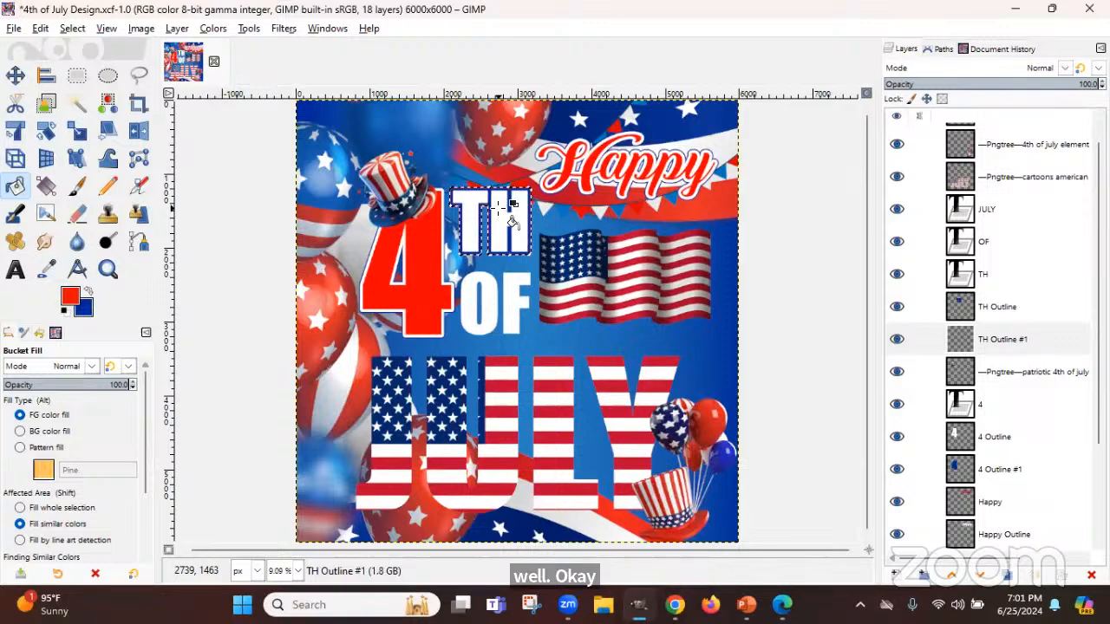
Clear the selection, and hide and reshow the blue TH Outline layer to check the red outline beneath it
{"action": "left_click", "coordinate": [69, 29]}
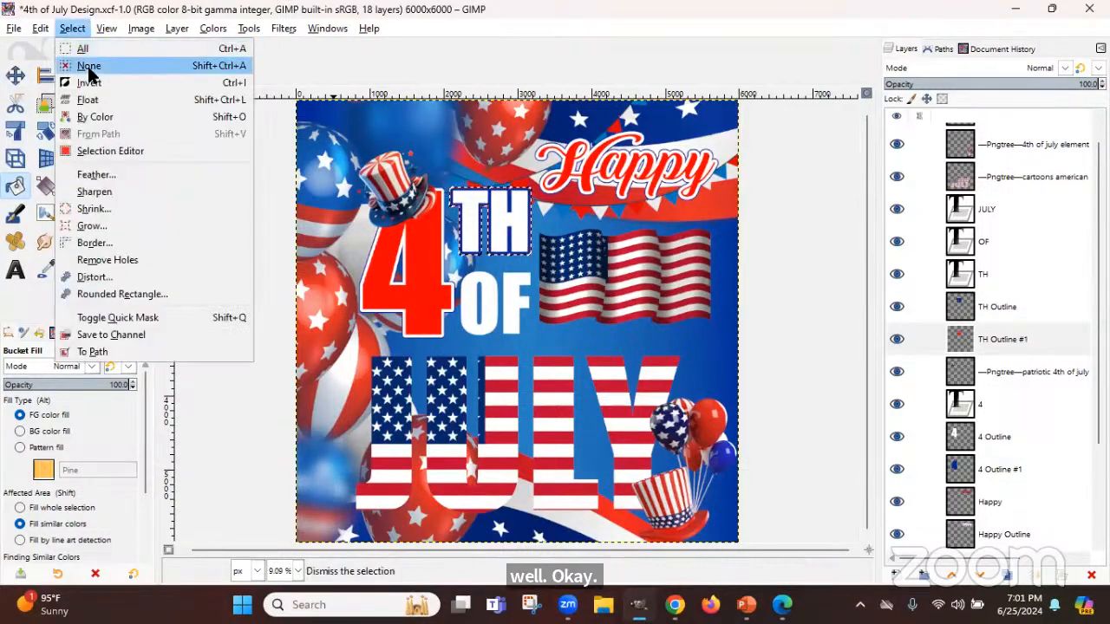
{"action": "left_click", "coordinate": [83, 65]}
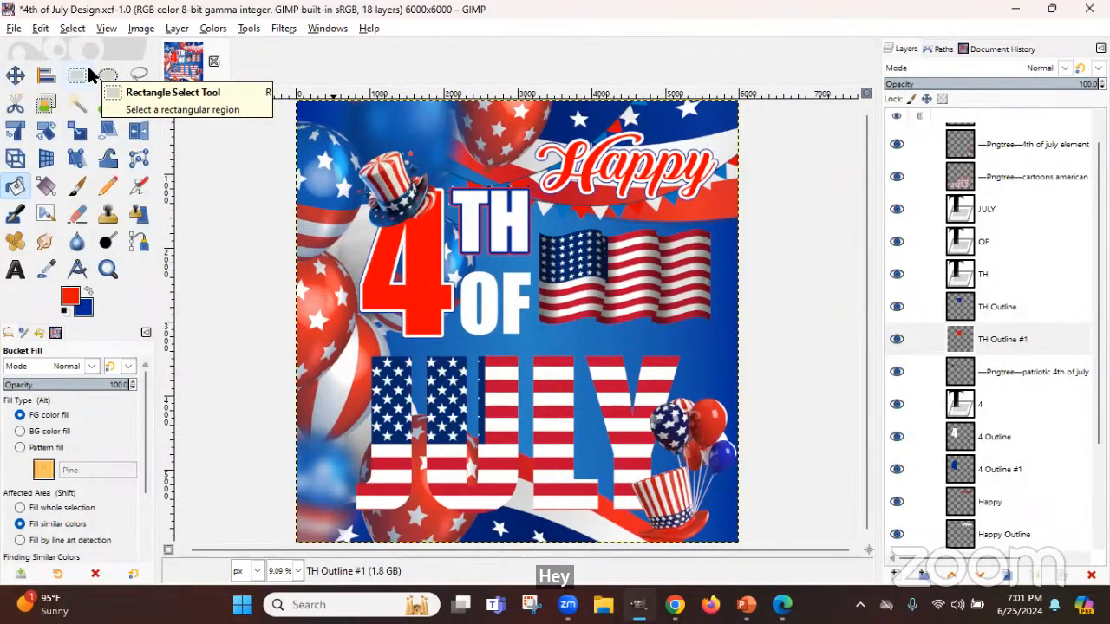
{"action": "left_click", "coordinate": [894, 310]}
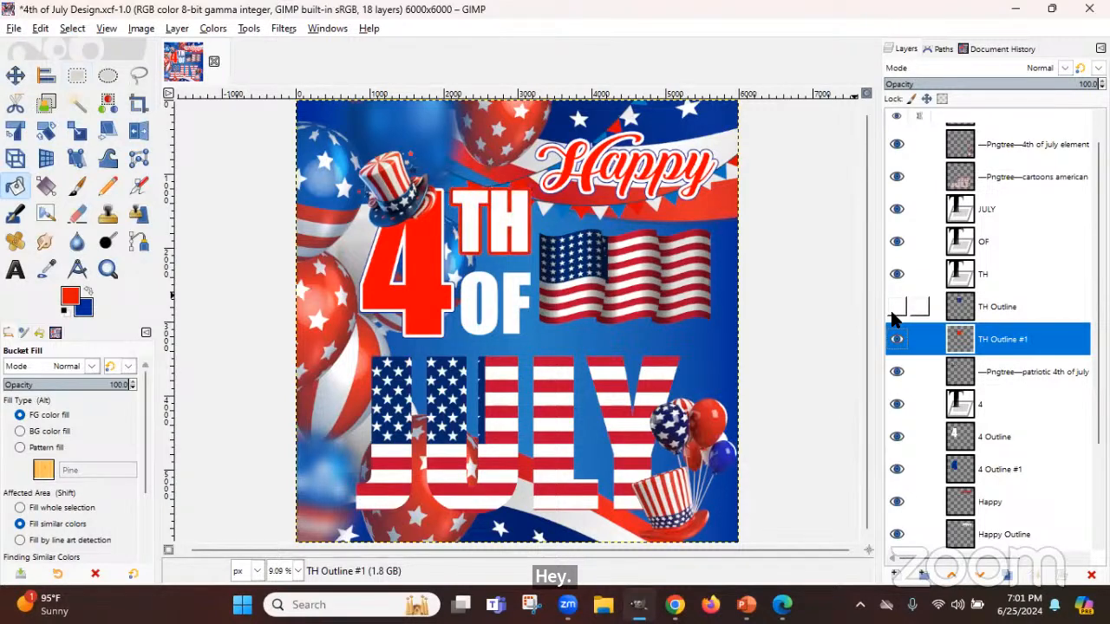
{"action": "left_click", "coordinate": [894, 314]}
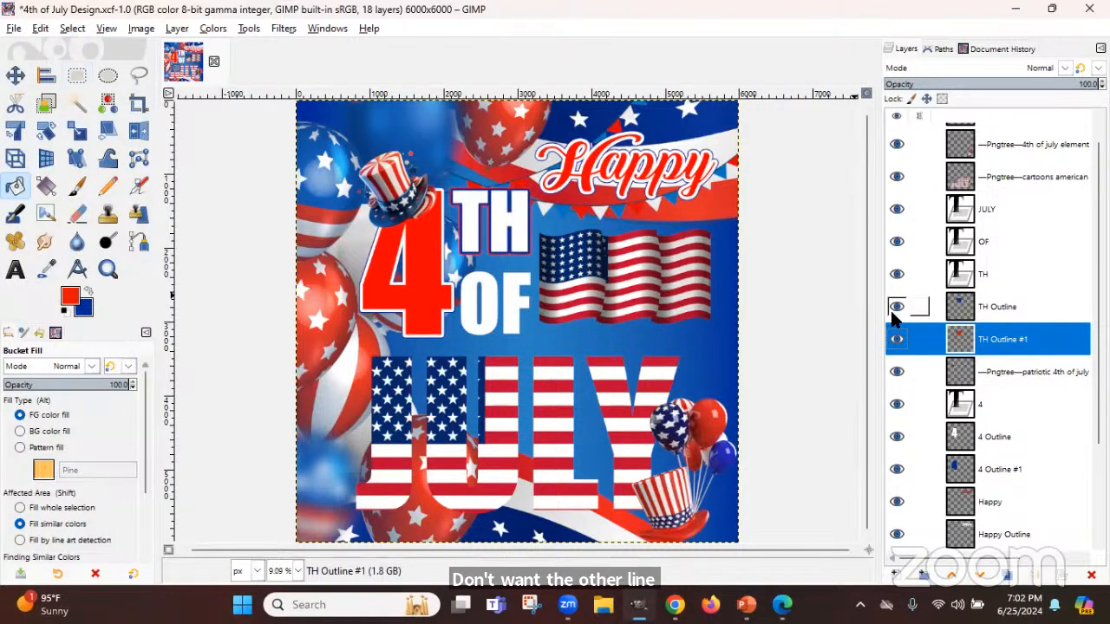
Create a selection from the alpha of the OF text layer and grow it by 35 px
{"action": "left_click", "coordinate": [987, 241]}
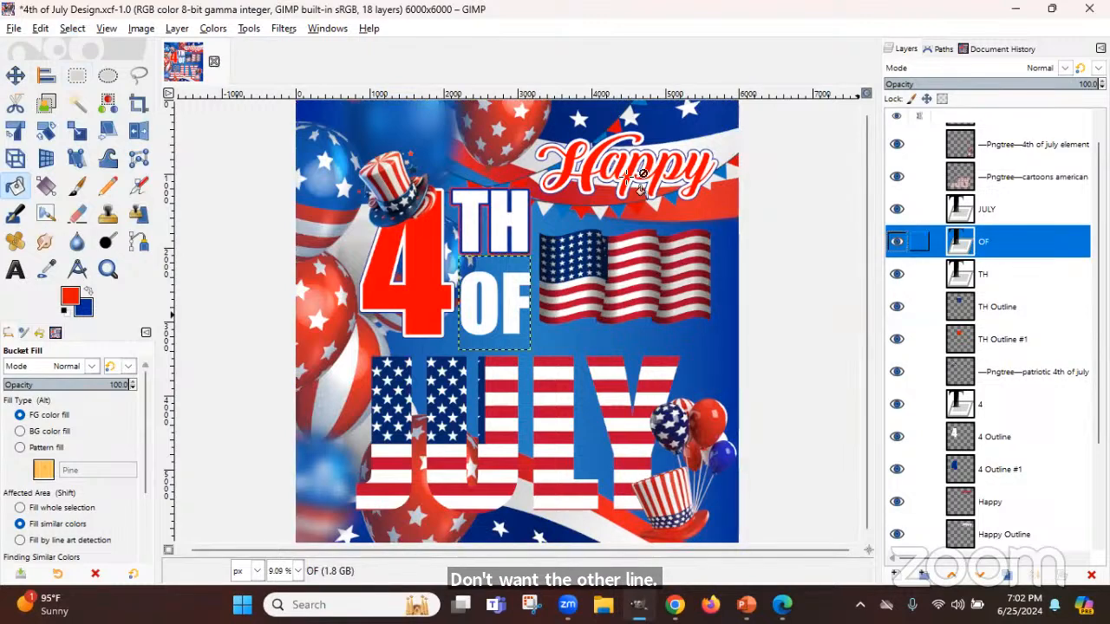
{"action": "right_click", "coordinate": [1006, 233]}
{"action": "left_click", "coordinate": [901, 511]}
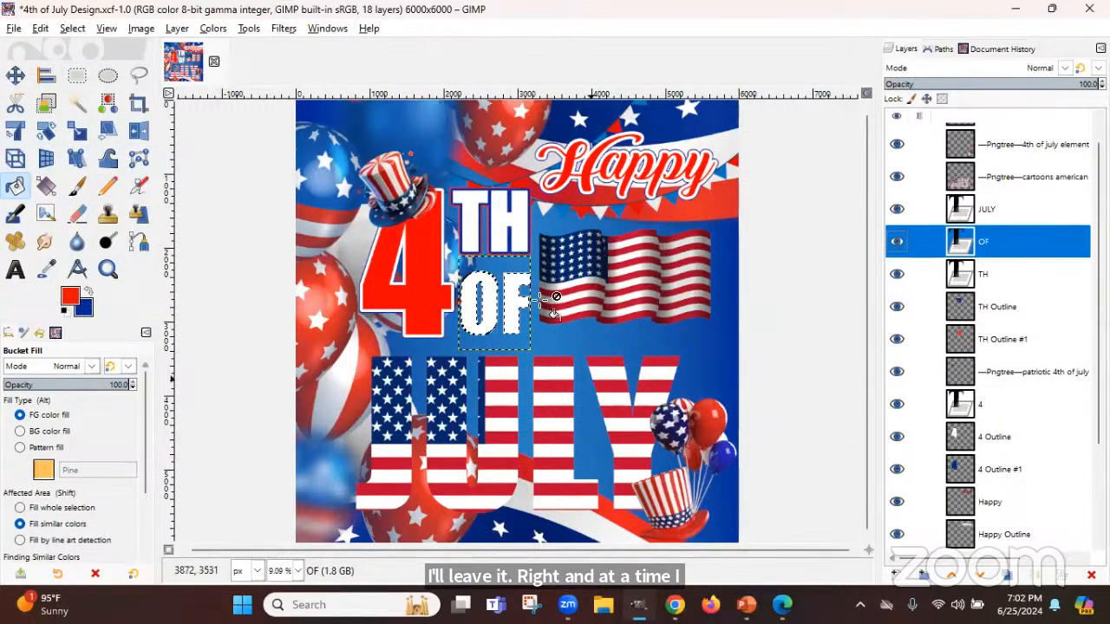
{"action": "left_click", "coordinate": [70, 31]}
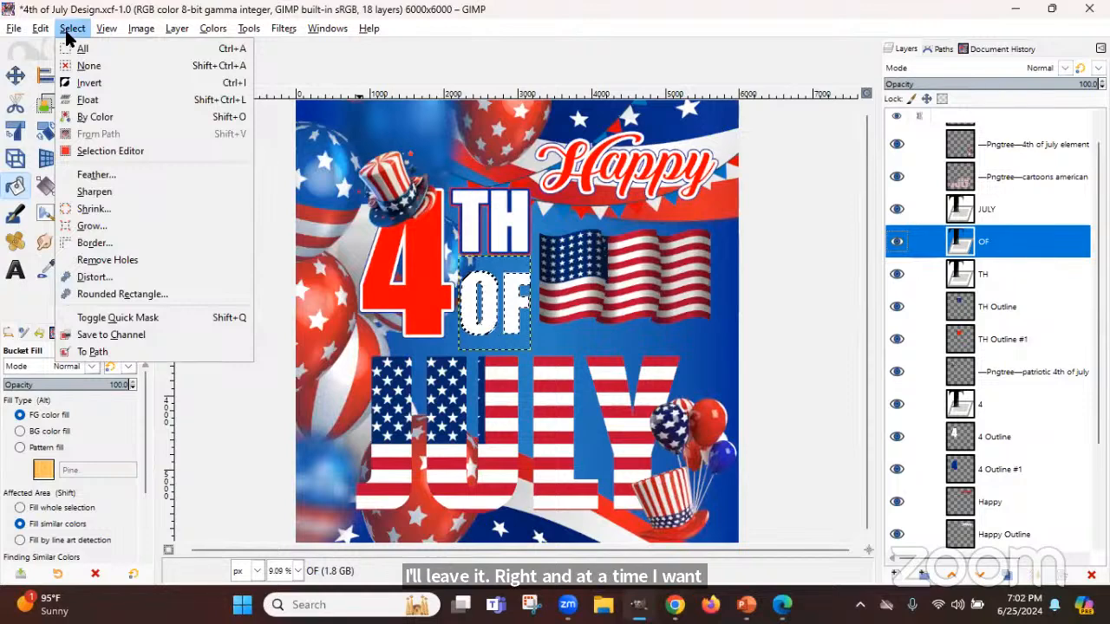
{"action": "left_click", "coordinate": [92, 225]}
{"action": "type", "text": "35"}
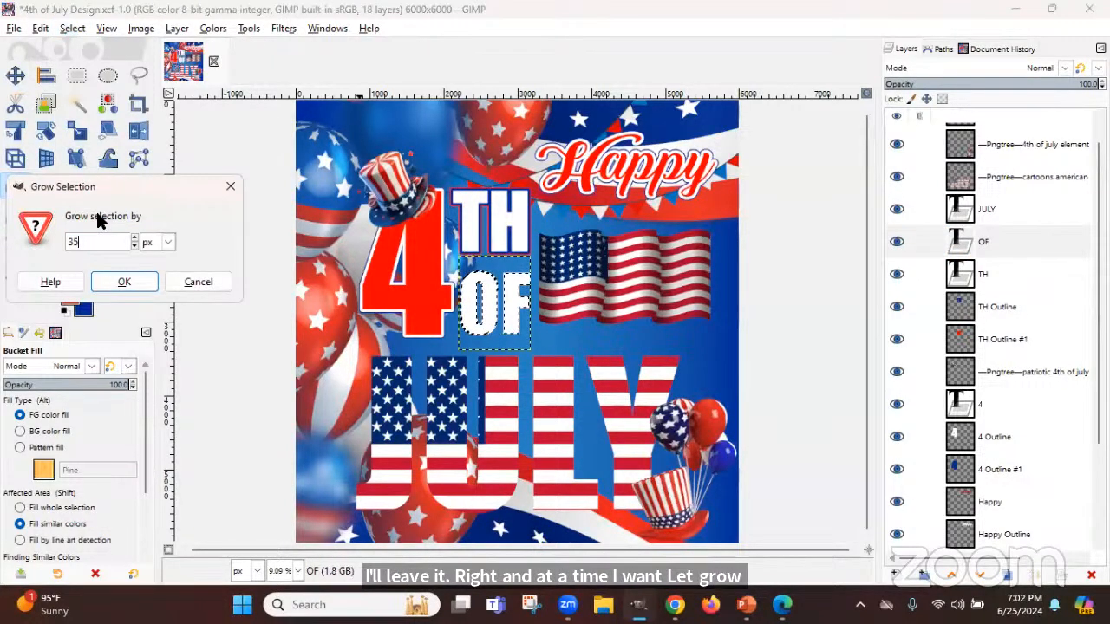
{"action": "key", "text": "Return"}
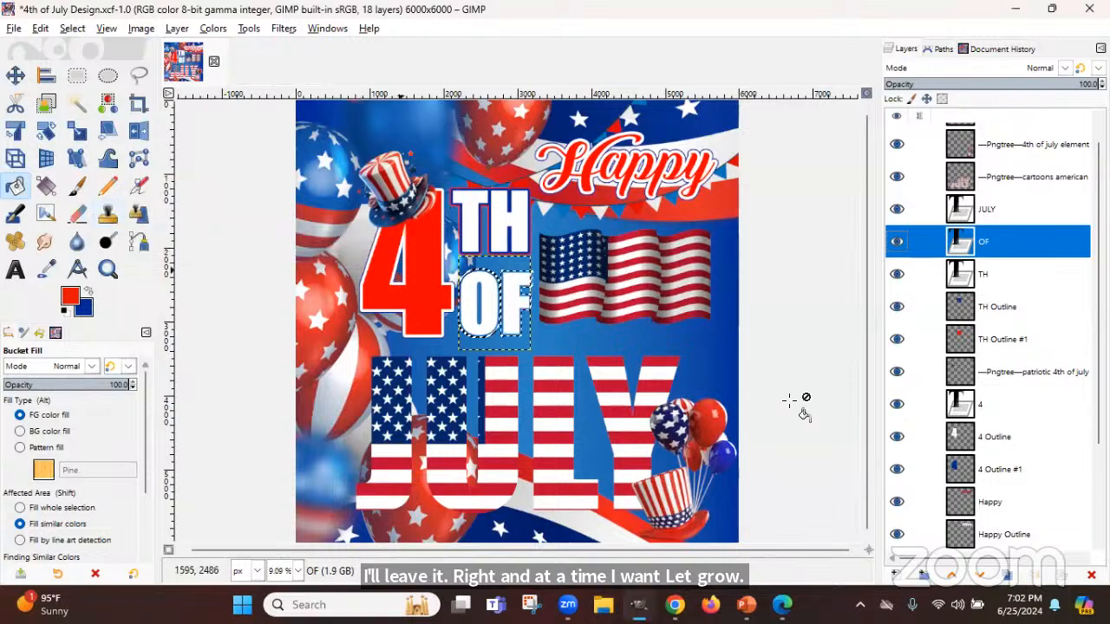
Create a transparent OF Outline layer below the OF text layer and bucket-fill its selection with dark blue
{"action": "left_click", "coordinate": [894, 579]}
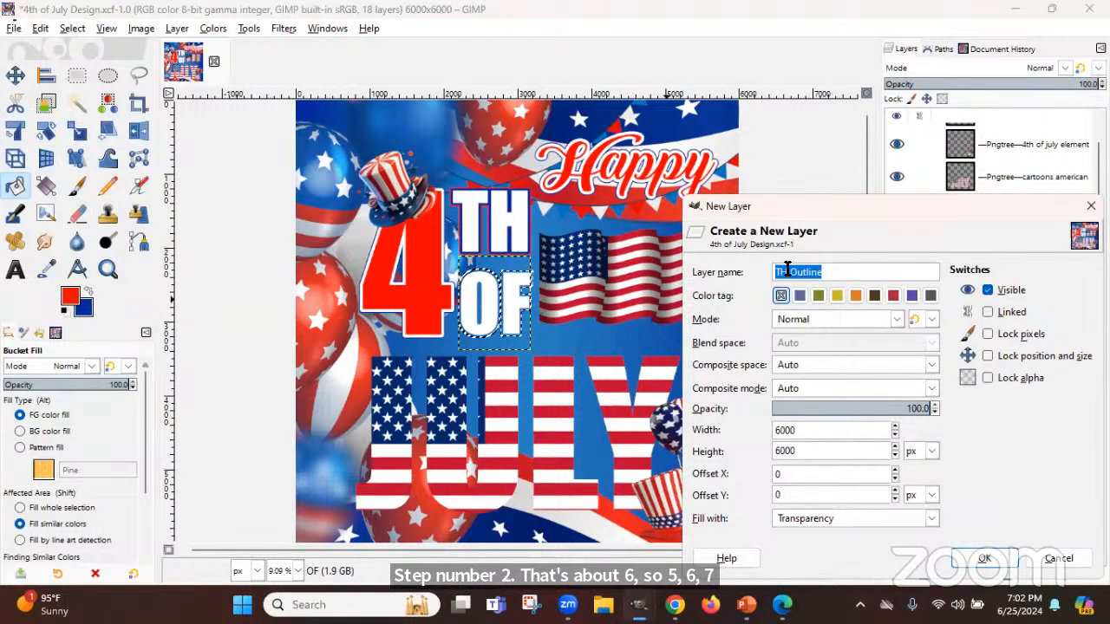
{"action": "left_click", "coordinate": [787, 271]}
{"action": "key", "text": "BackSpace"}
{"action": "type", "text": "OF"}
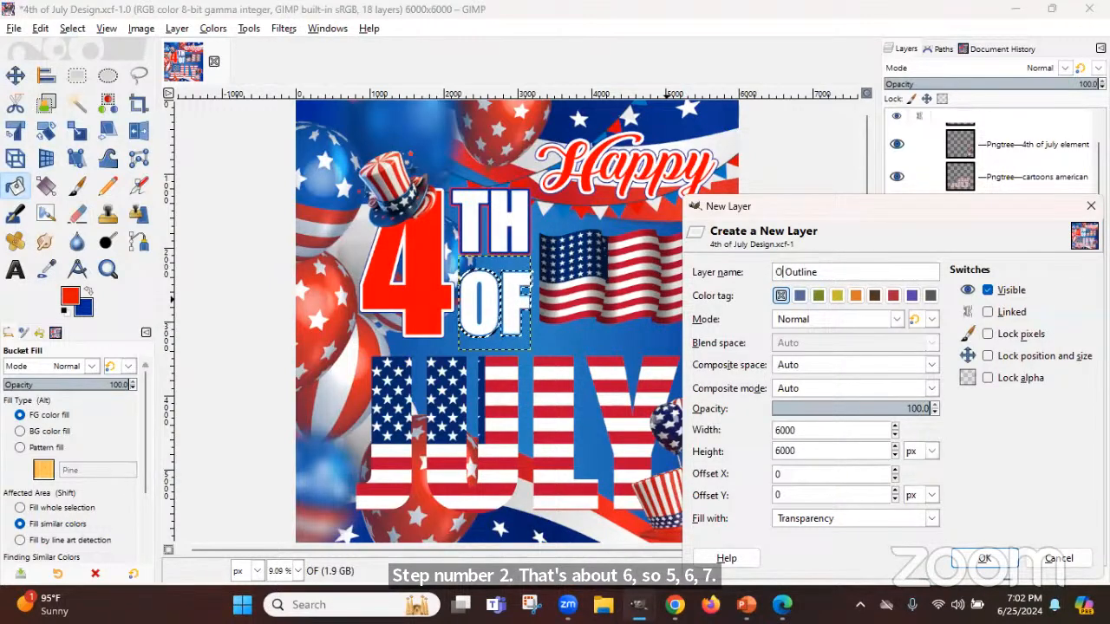
{"action": "left_click", "coordinate": [984, 559]}
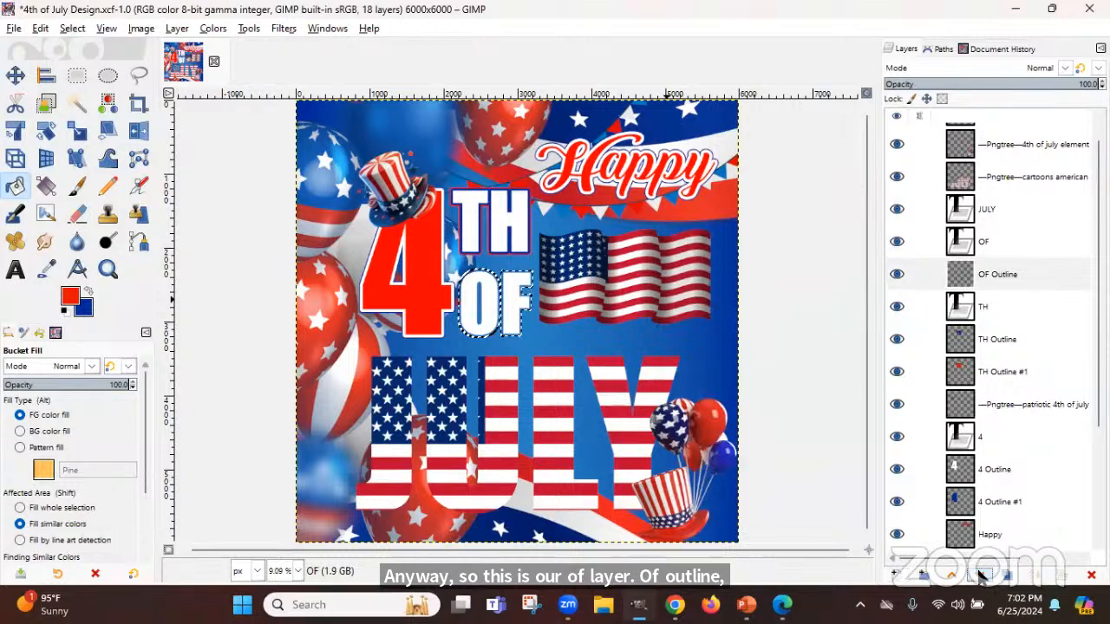
{"action": "left_click", "coordinate": [88, 292]}
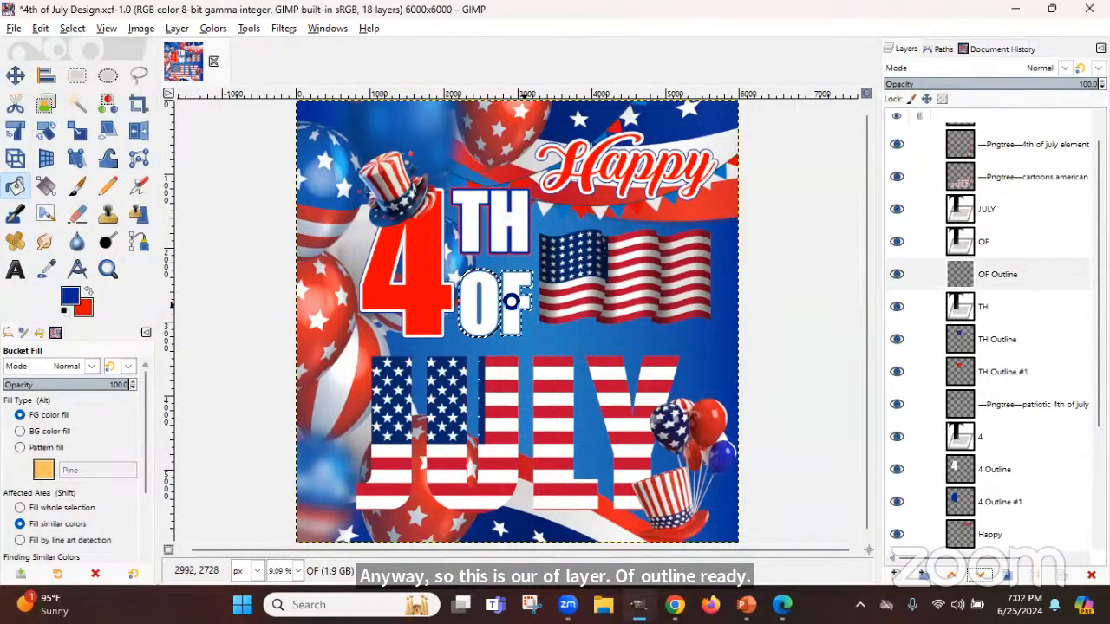
Clear the selection and crop the OF Outline layer to its content
{"action": "left_click", "coordinate": [72, 31]}
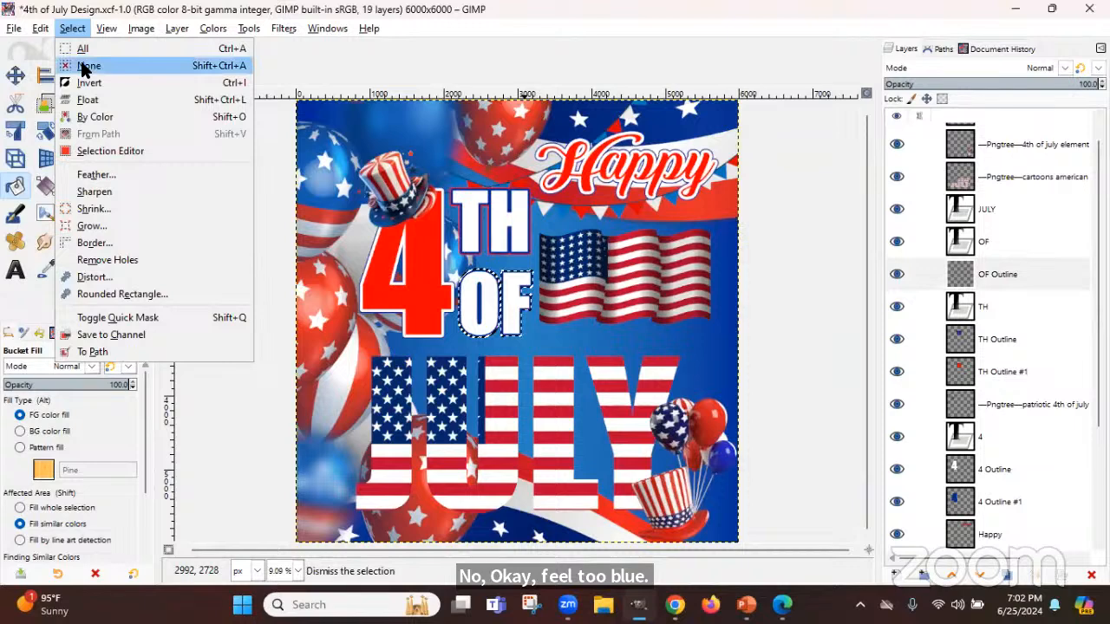
{"action": "left_click", "coordinate": [85, 68]}
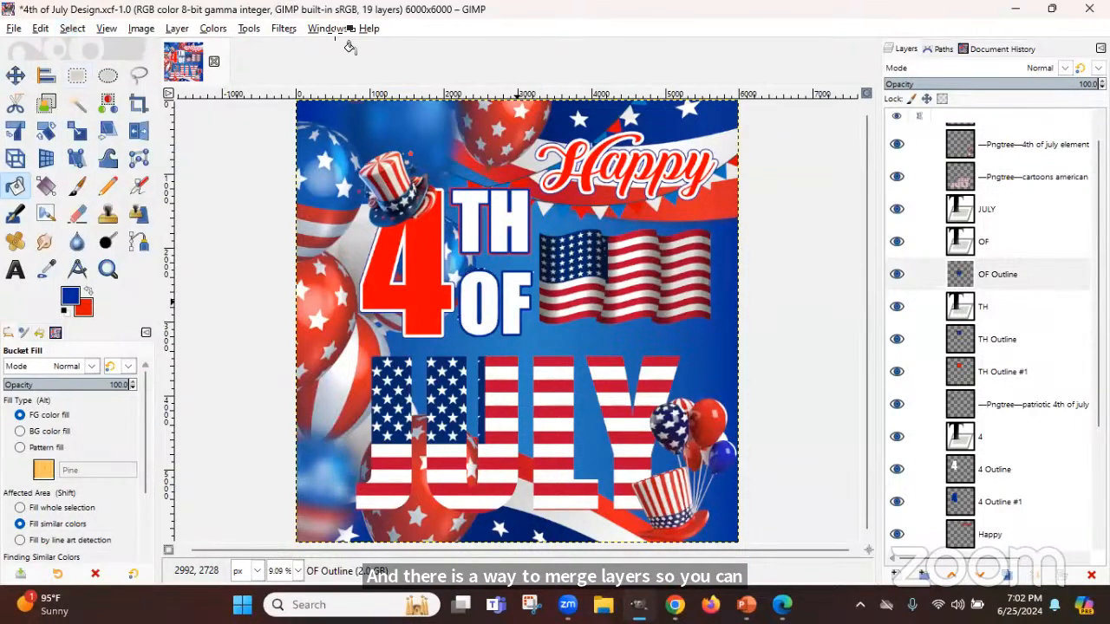
{"action": "left_click", "coordinate": [176, 28]}
{"action": "left_click", "coordinate": [246, 302]}
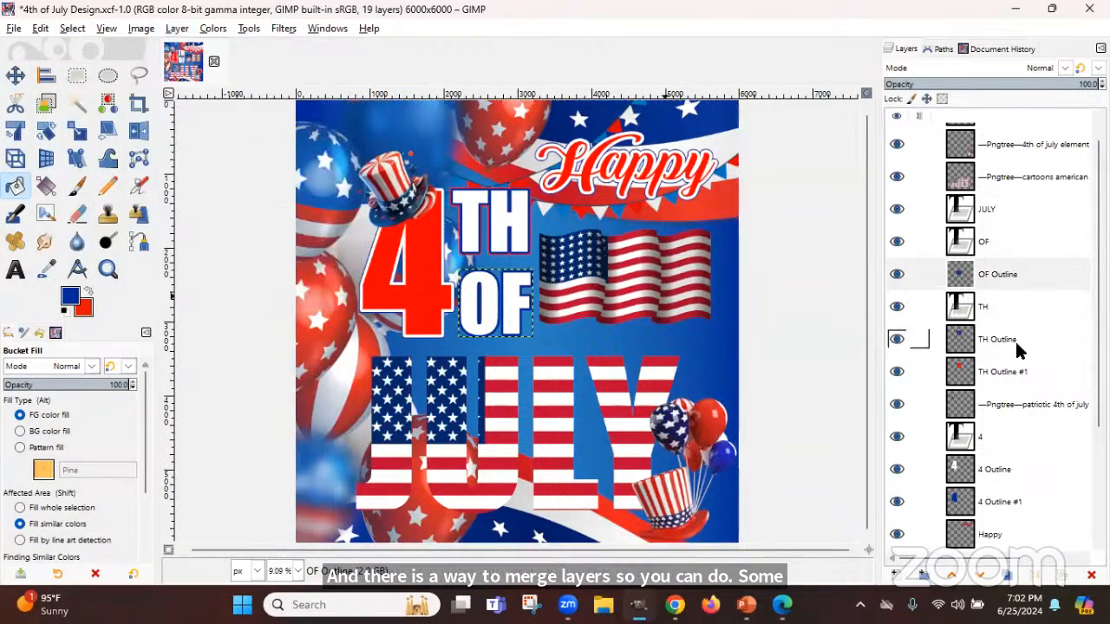
Create a selection from the alpha of the OF Outline layer and grow it by 15 px
{"action": "right_click", "coordinate": [995, 275]}
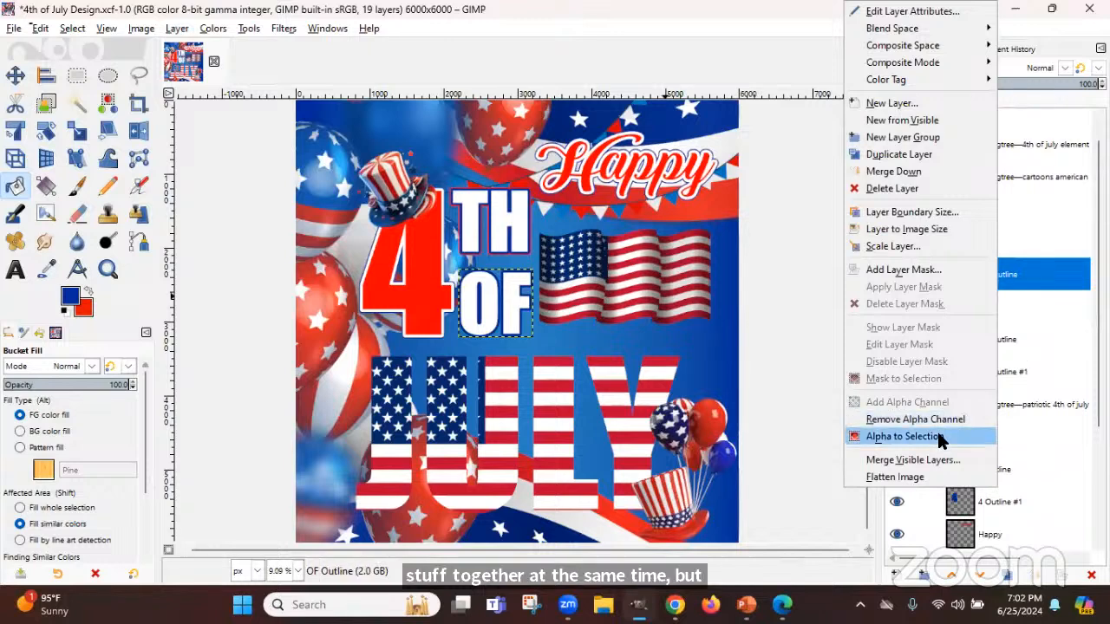
{"action": "left_click", "coordinate": [940, 436]}
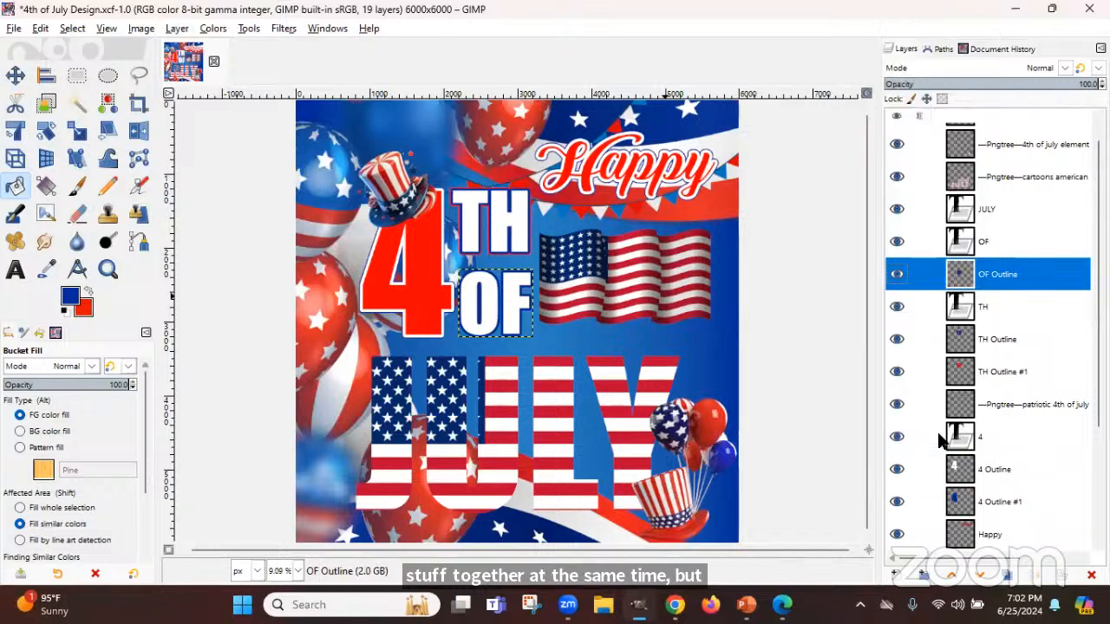
{"action": "left_click", "coordinate": [72, 29]}
{"action": "left_click", "coordinate": [91, 226]}
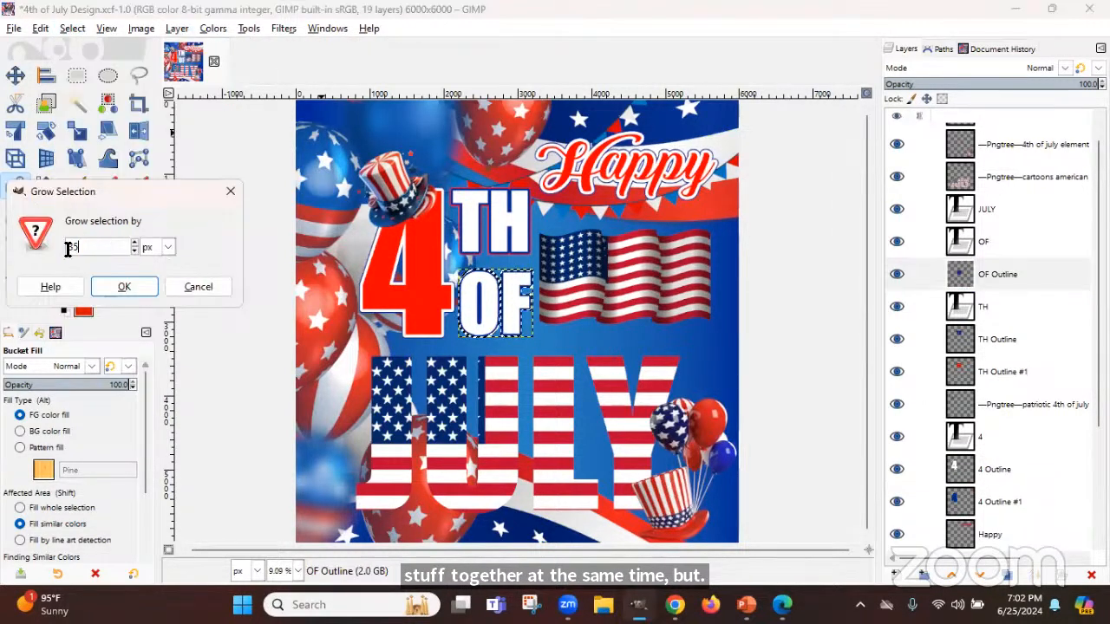
{"action": "key", "text": "BackSpace"}
{"action": "key", "text": "BackSpace"}
{"action": "type", "text": "15"}
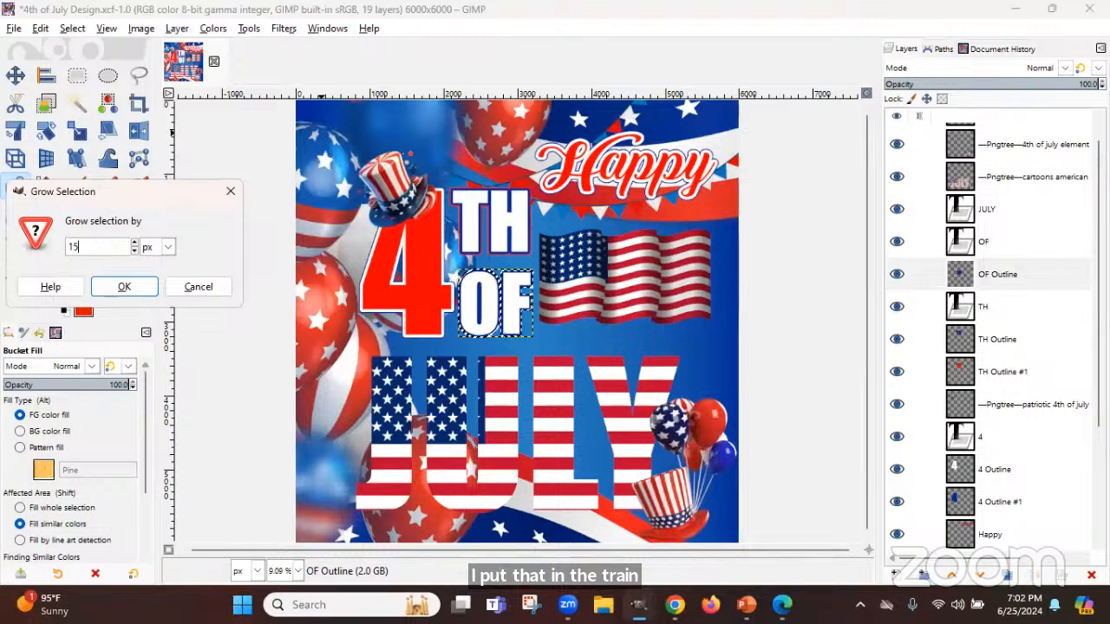
{"action": "left_click", "coordinate": [124, 286]}
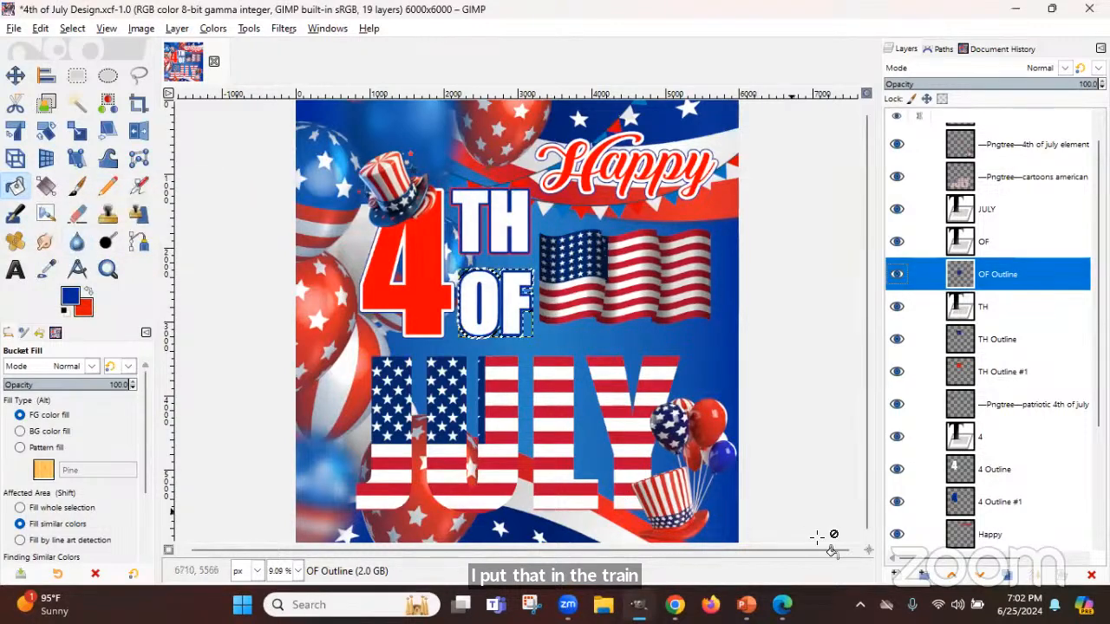
Create a second transparent OF Outline layer below the first and bucket-fill its selection with bright red
{"action": "left_click", "coordinate": [893, 572]}
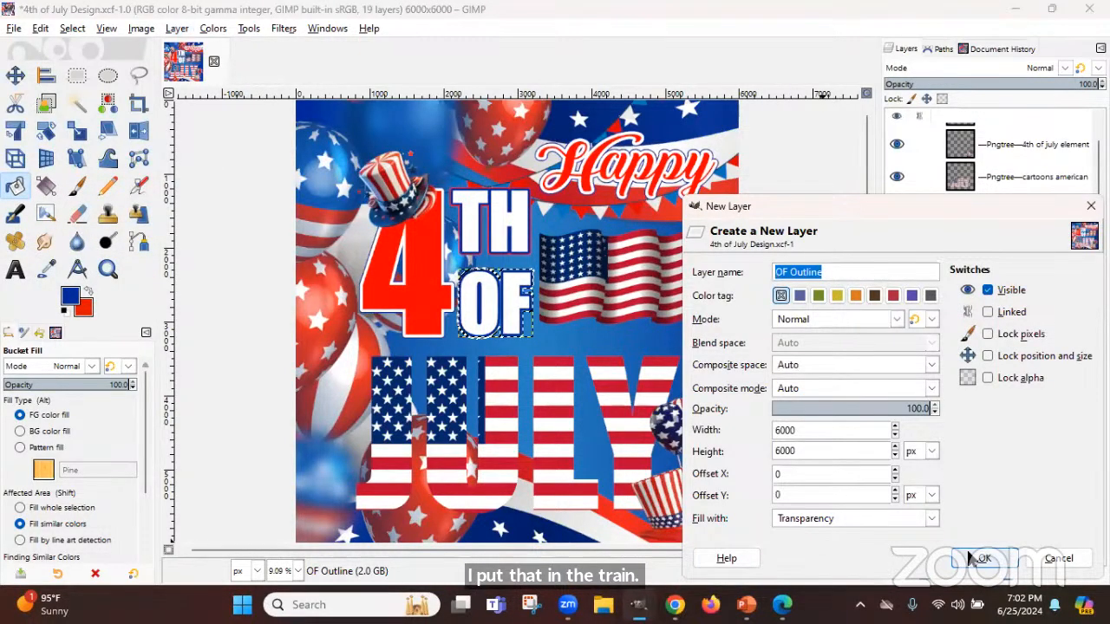
{"action": "left_click", "coordinate": [986, 564]}
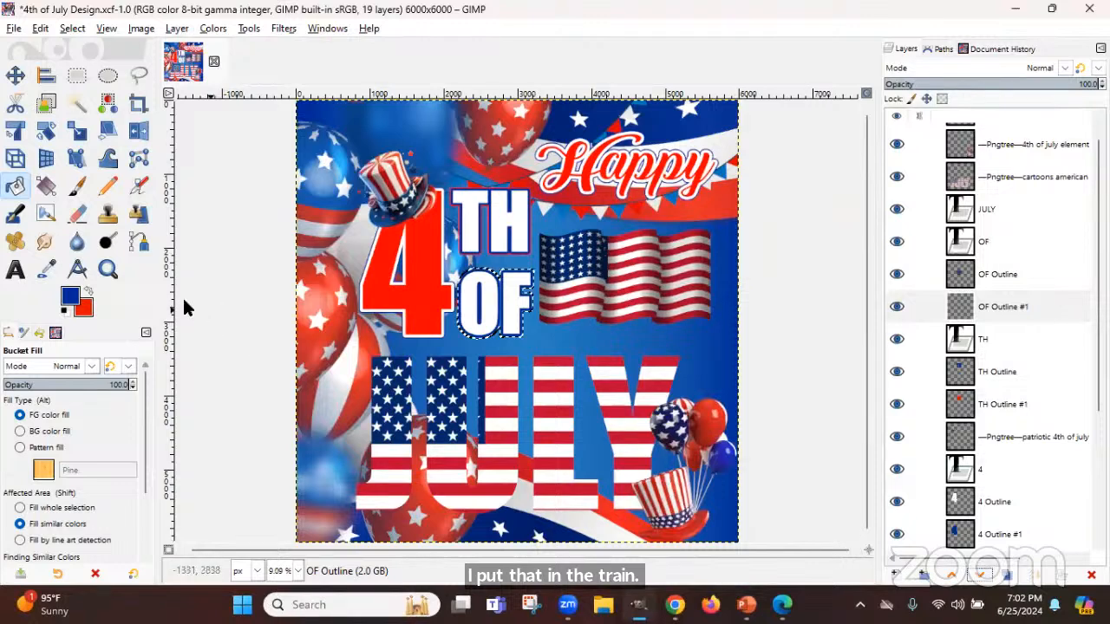
{"action": "left_click", "coordinate": [88, 293]}
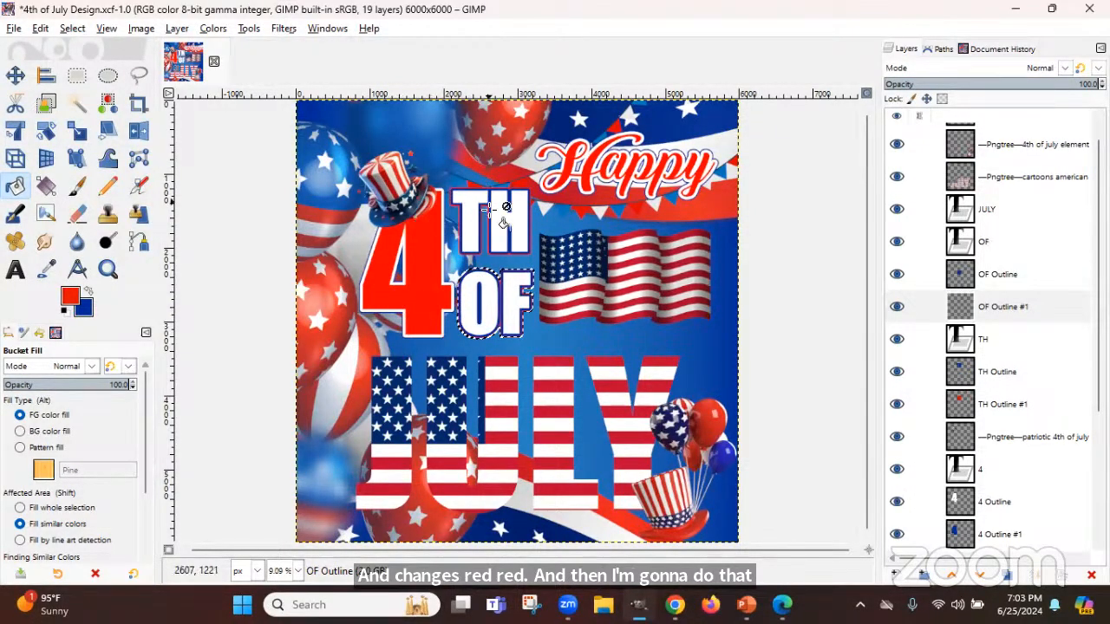
Clear the selection and crop the second OF Outline layer to its content
{"action": "left_click", "coordinate": [72, 28]}
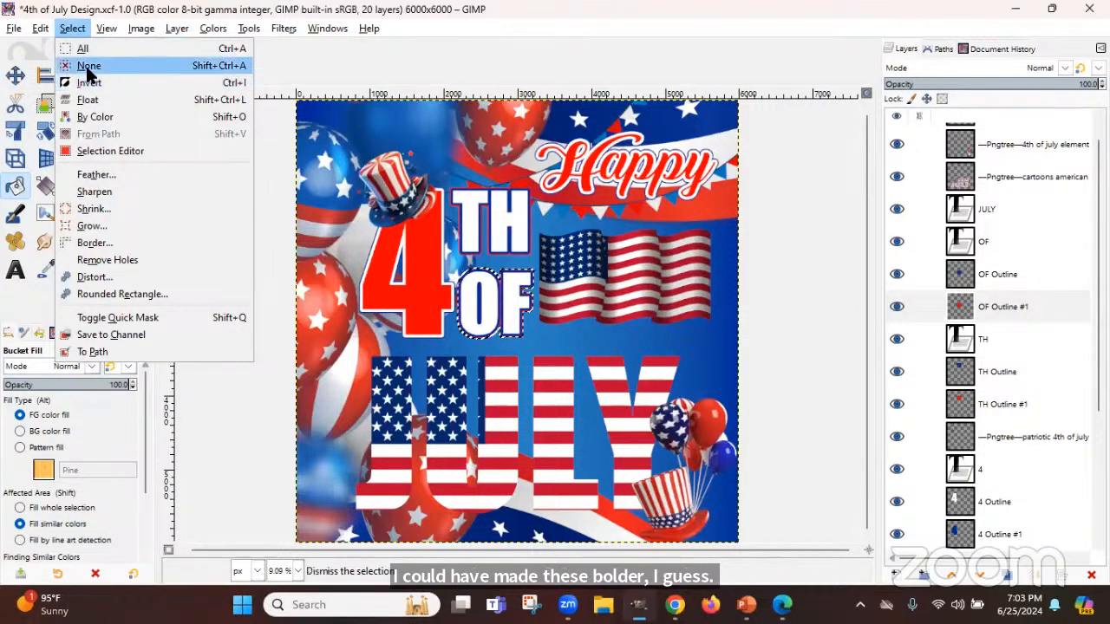
{"action": "left_click", "coordinate": [64, 66]}
{"action": "key", "text": "alt+l"}
{"action": "left_click", "coordinate": [235, 301]}
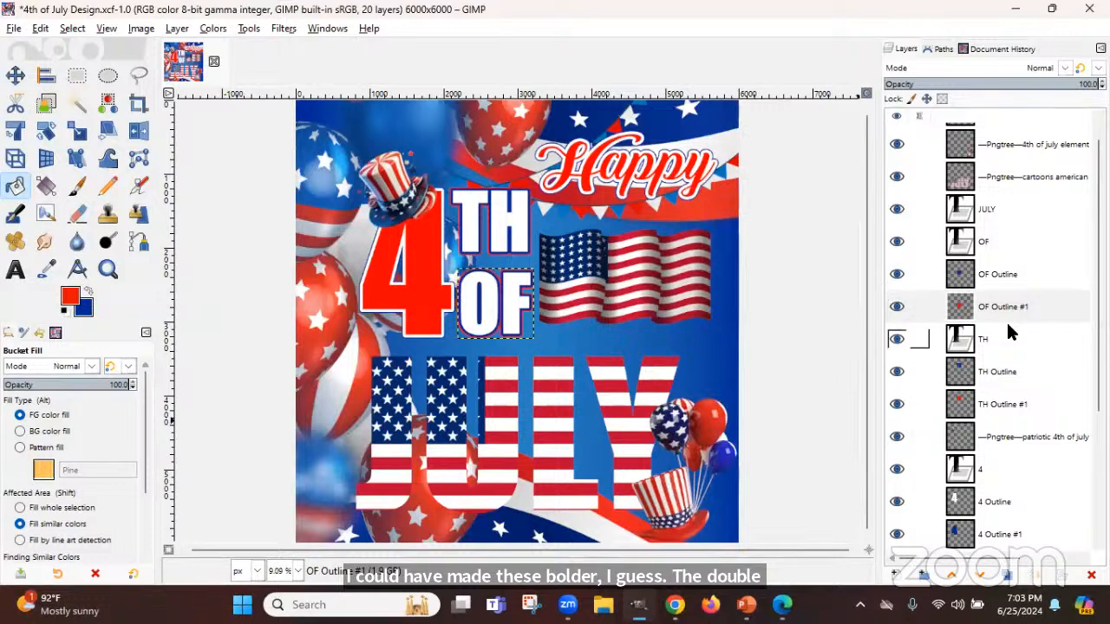
Check the JULY lettering by hiding the Pngtree cartoons american flag layer and showing it again
{"action": "scroll", "coordinate": [1003, 208], "scroll_direction": "up", "scroll_amount": 1}
{"action": "left_click", "coordinate": [1002, 208]}
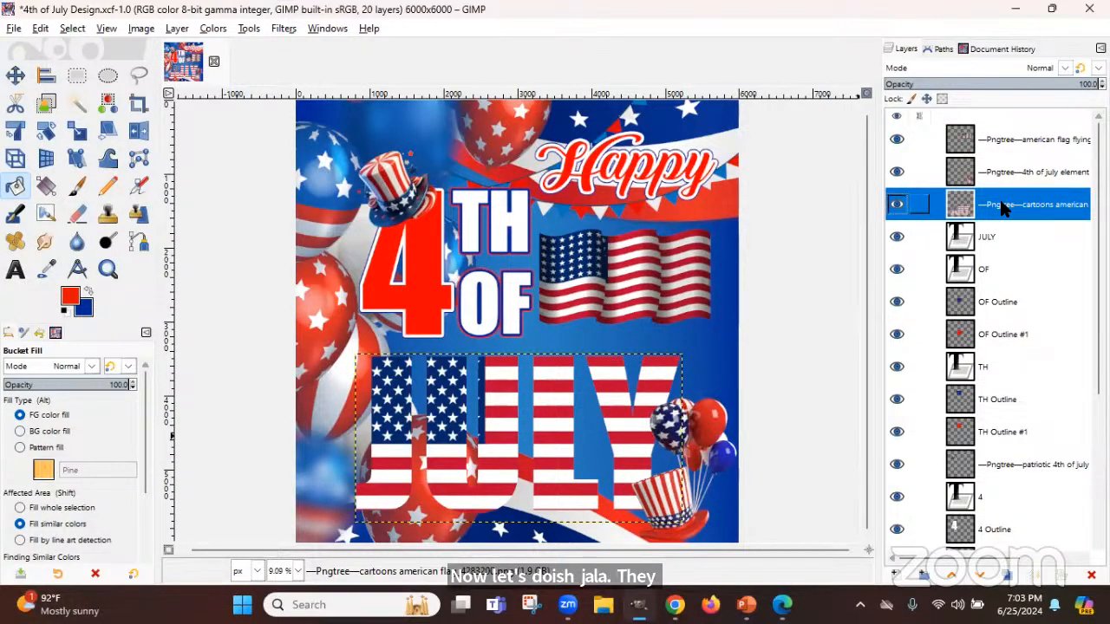
{"action": "left_click", "coordinate": [984, 243]}
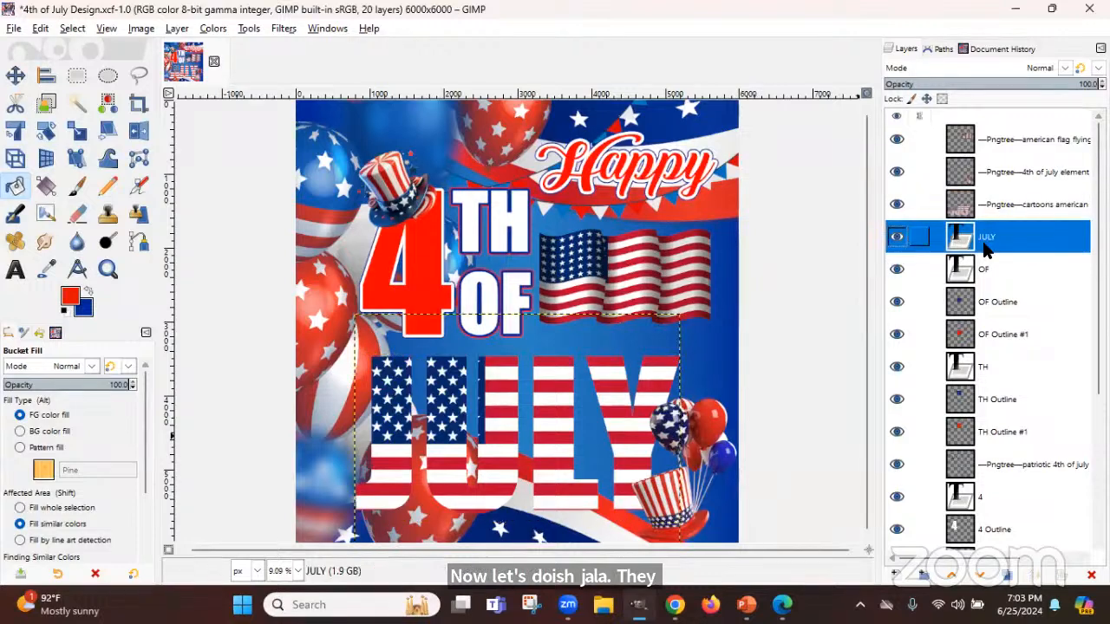
{"action": "right_click", "coordinate": [986, 247]}
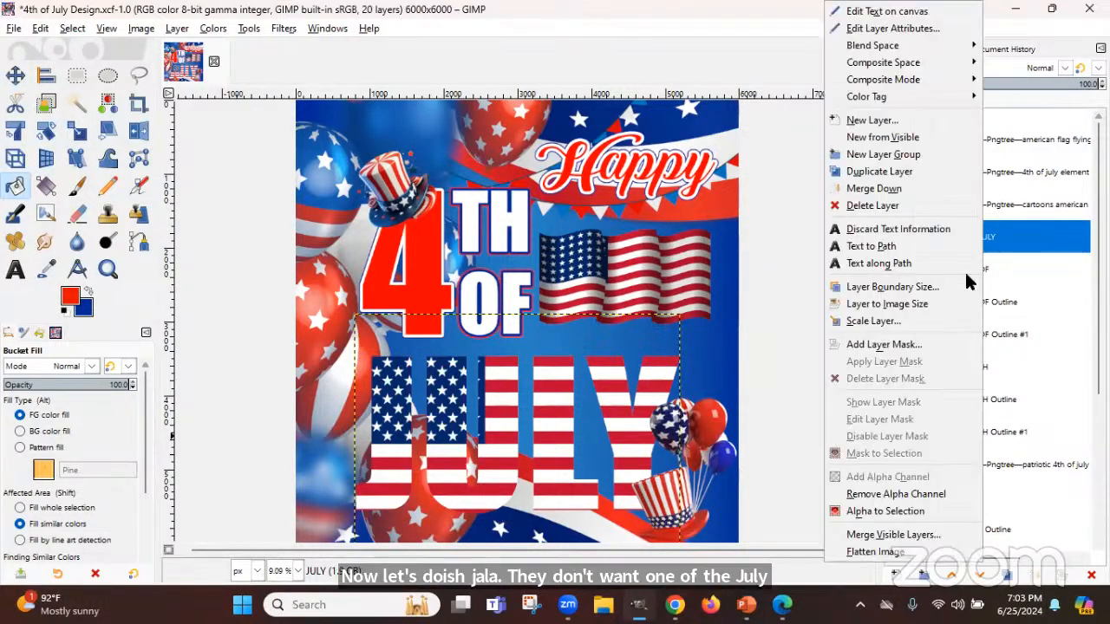
{"action": "left_click", "coordinate": [1043, 218]}
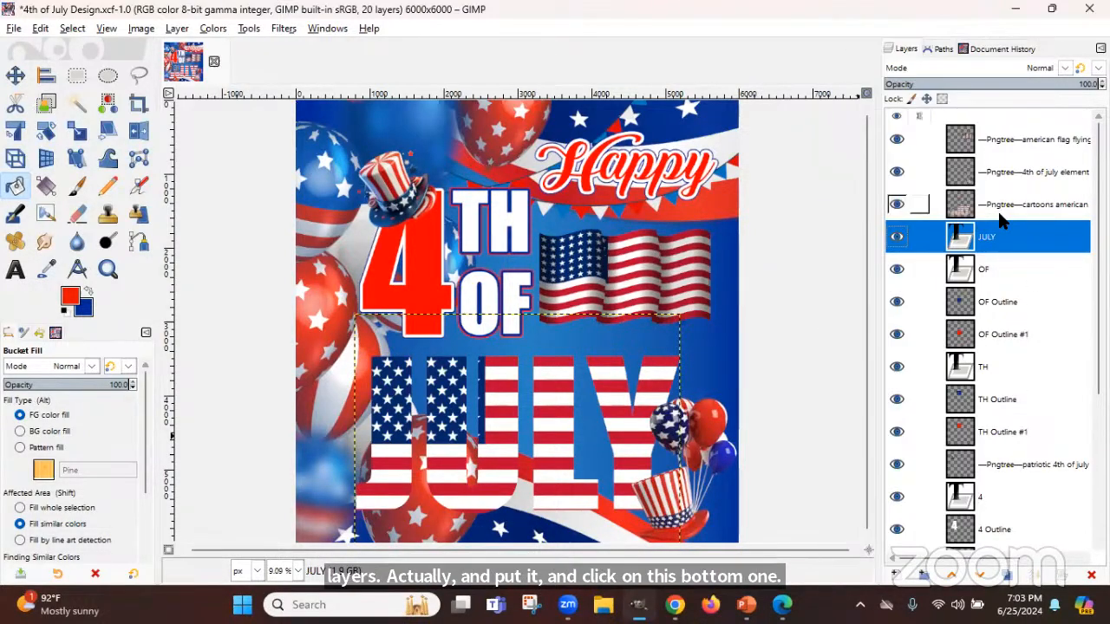
{"action": "left_click", "coordinate": [1002, 208]}
{"action": "left_click", "coordinate": [898, 206]}
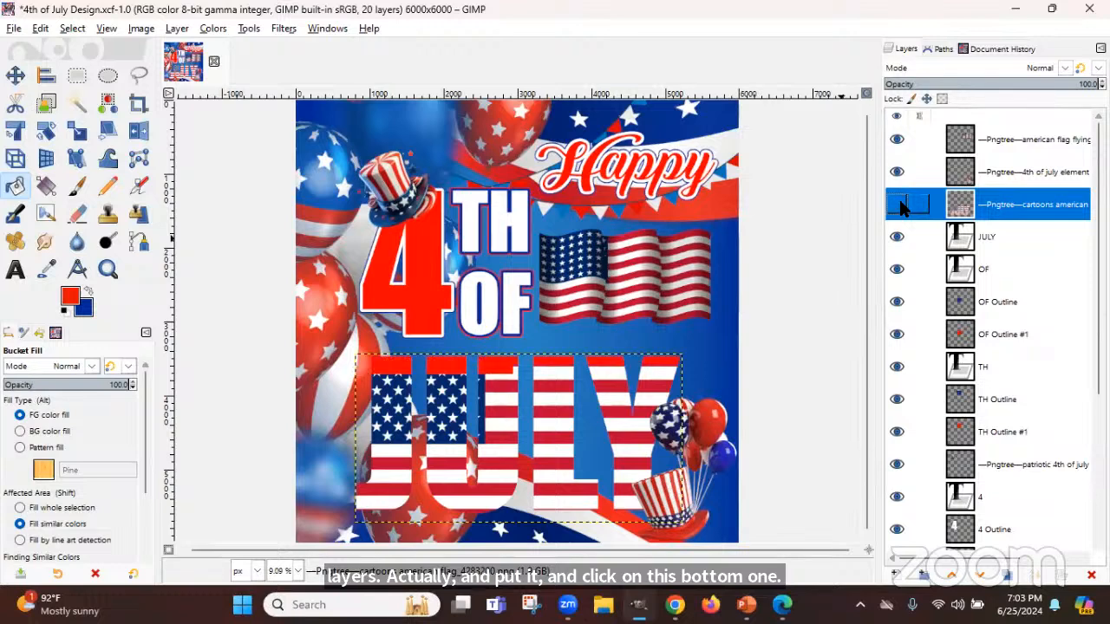
{"action": "left_click", "coordinate": [899, 206]}
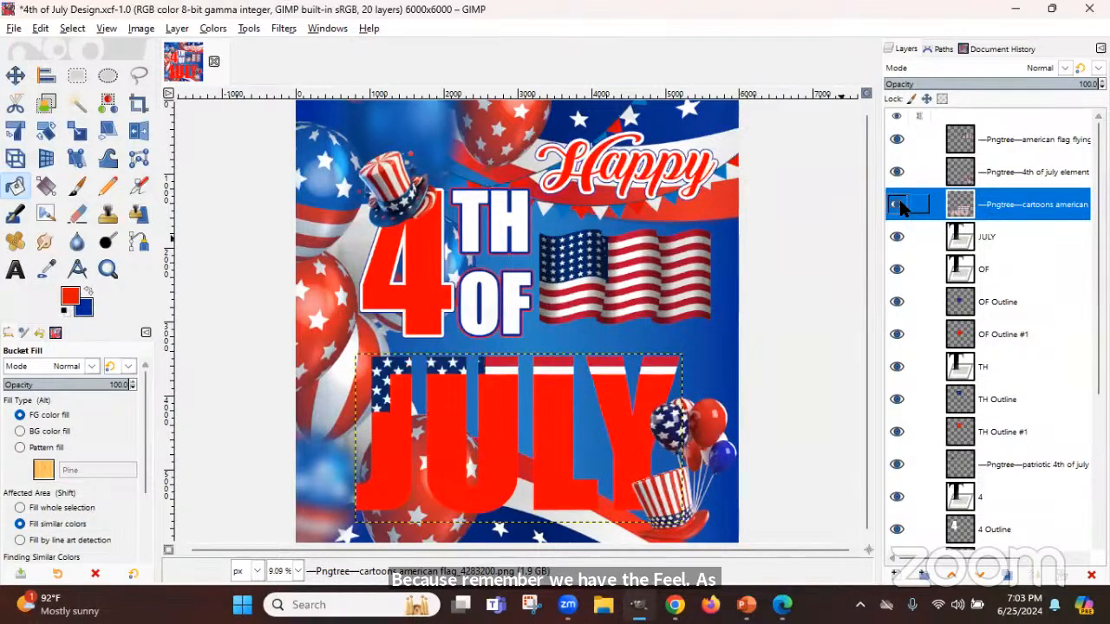
Create a selection from the alpha of the JULY text layer and grow it by 50 px
{"action": "left_click", "coordinate": [1004, 231]}
{"action": "right_click", "coordinate": [1004, 230]}
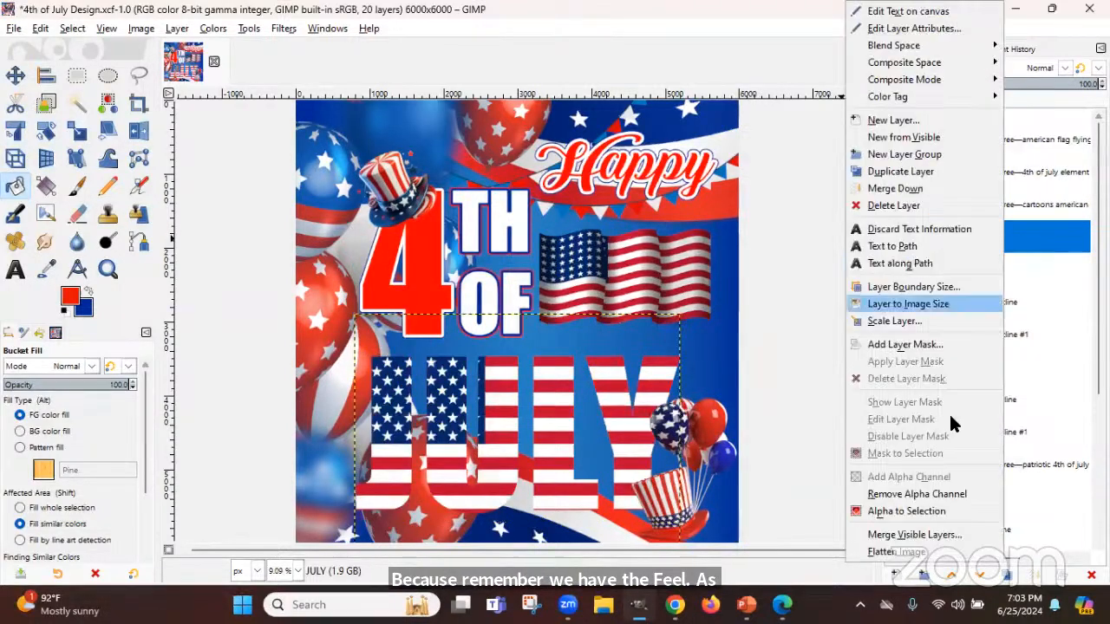
{"action": "left_click", "coordinate": [933, 512]}
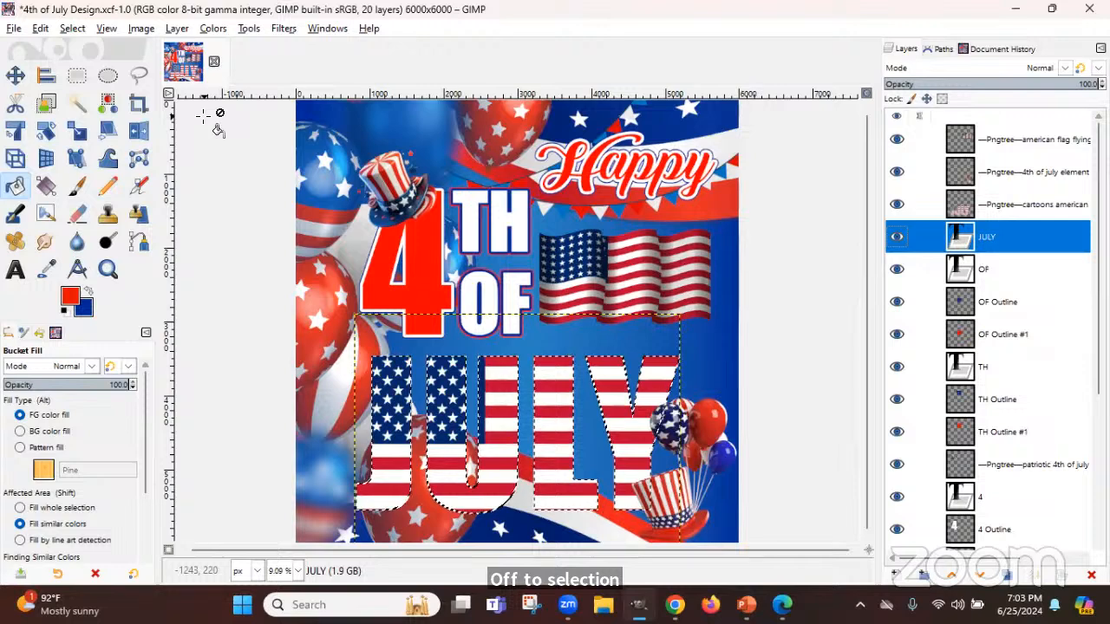
{"action": "left_click", "coordinate": [70, 29]}
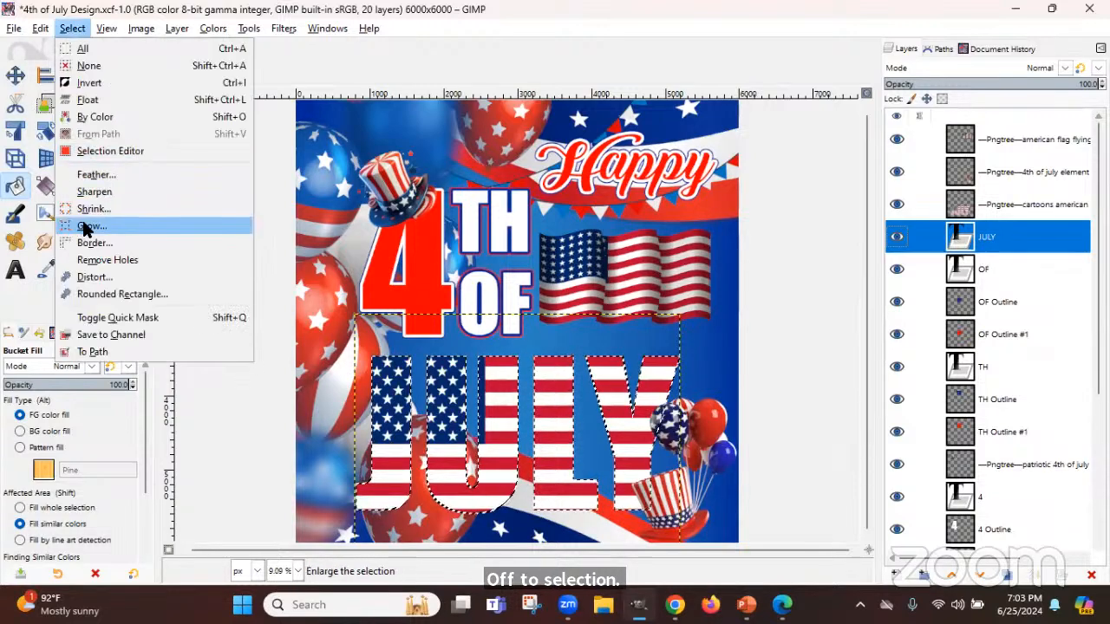
{"action": "left_click", "coordinate": [85, 222]}
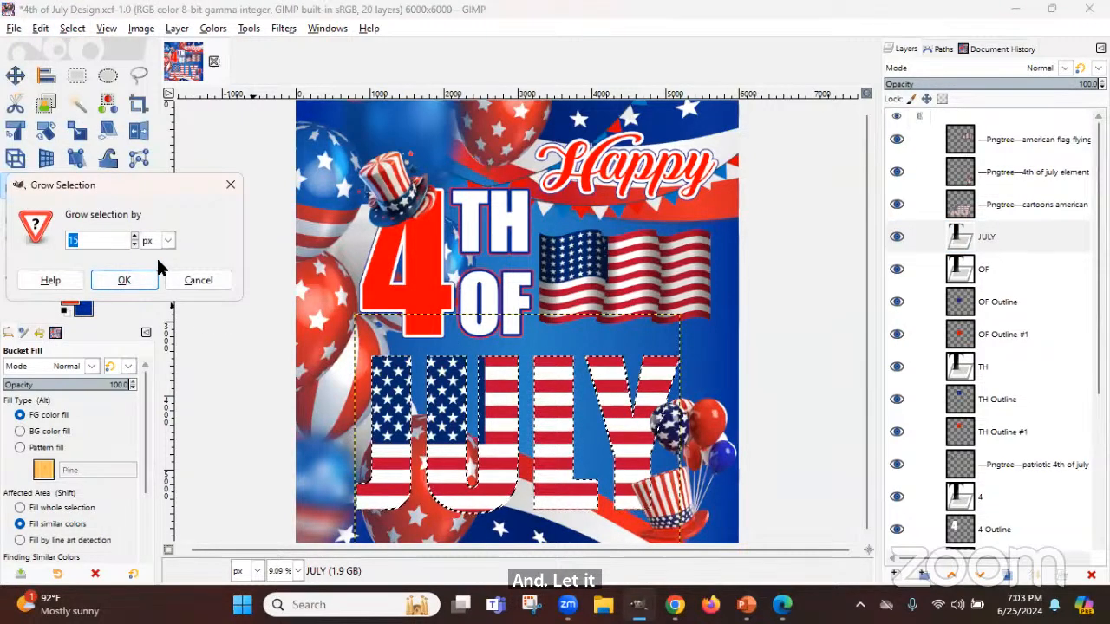
{"action": "type", "text": "50"}
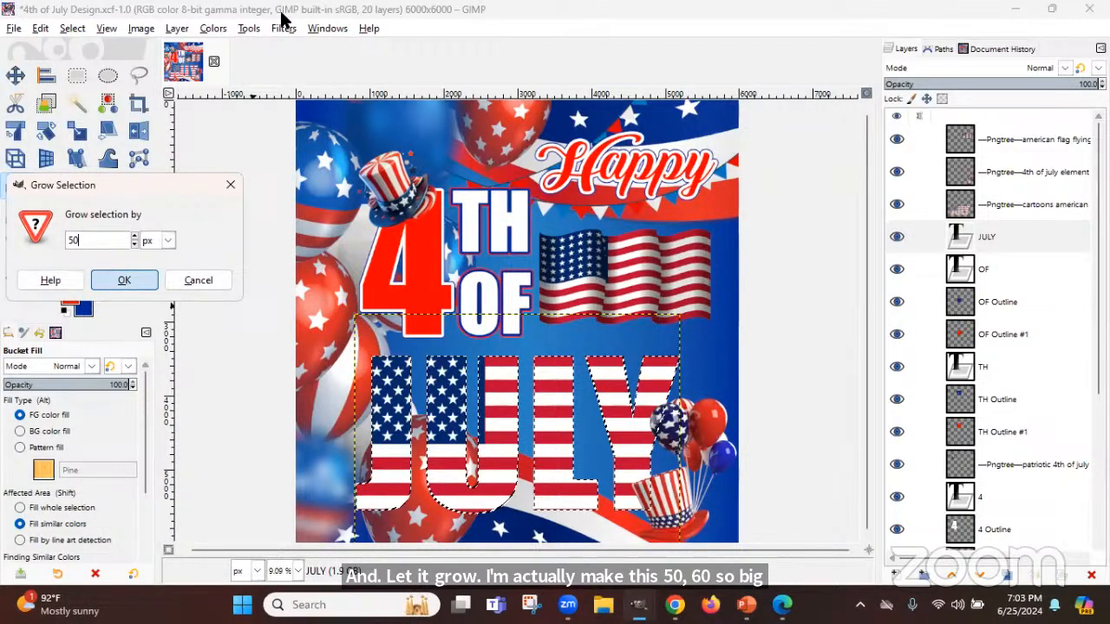
{"action": "key", "text": "Return"}
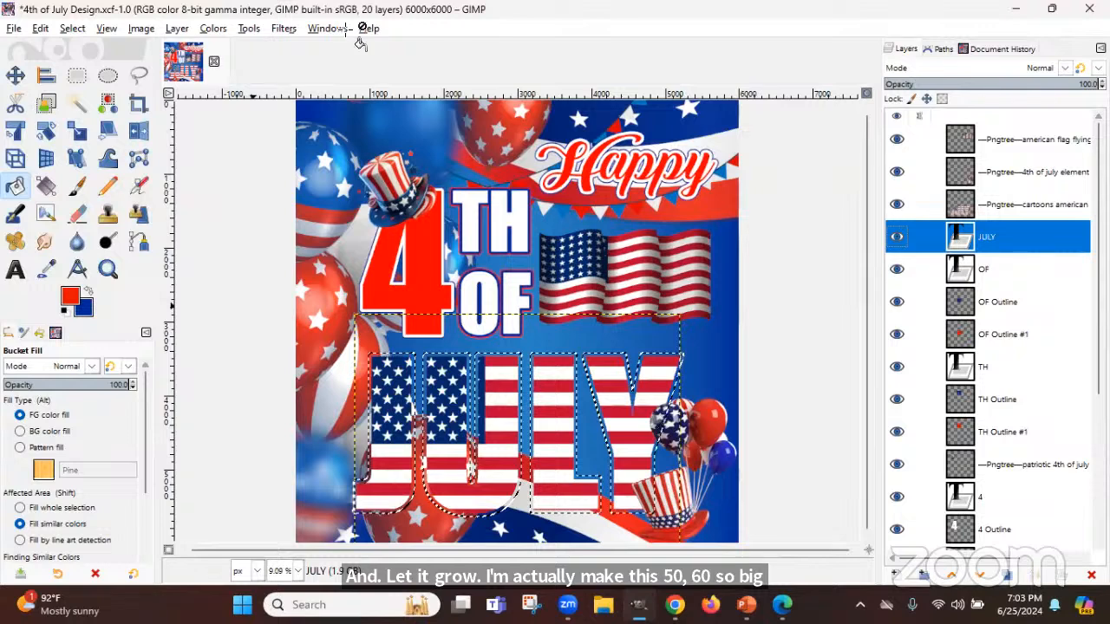
Create a transparent layer named JULY Outline and place it directly below the JULY text layer
{"action": "left_click", "coordinate": [893, 575]}
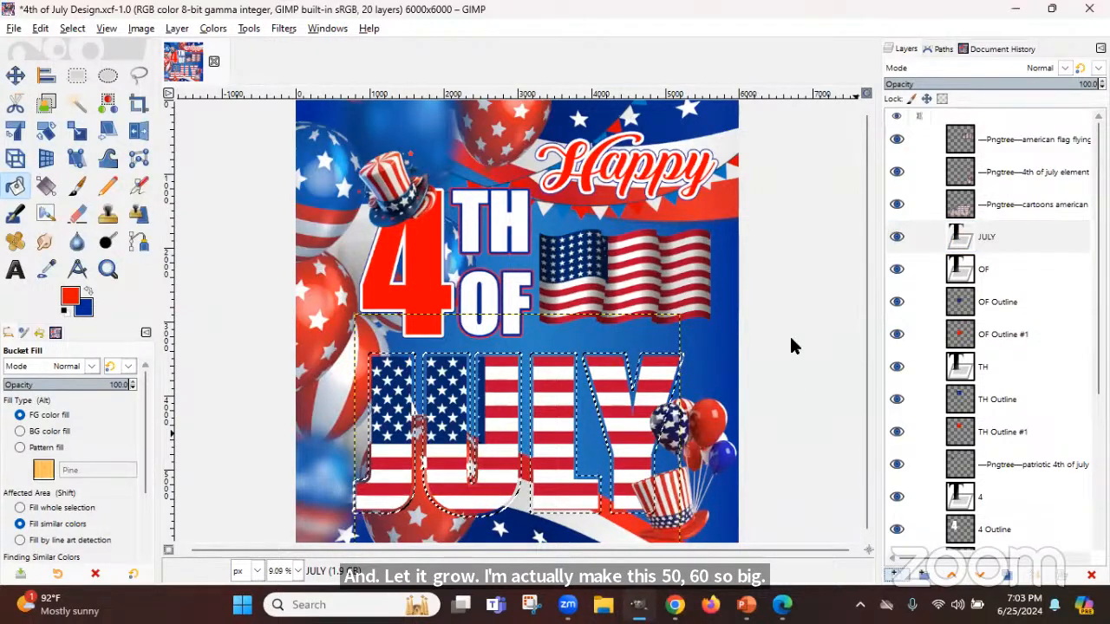
{"action": "left_click", "coordinate": [775, 273]}
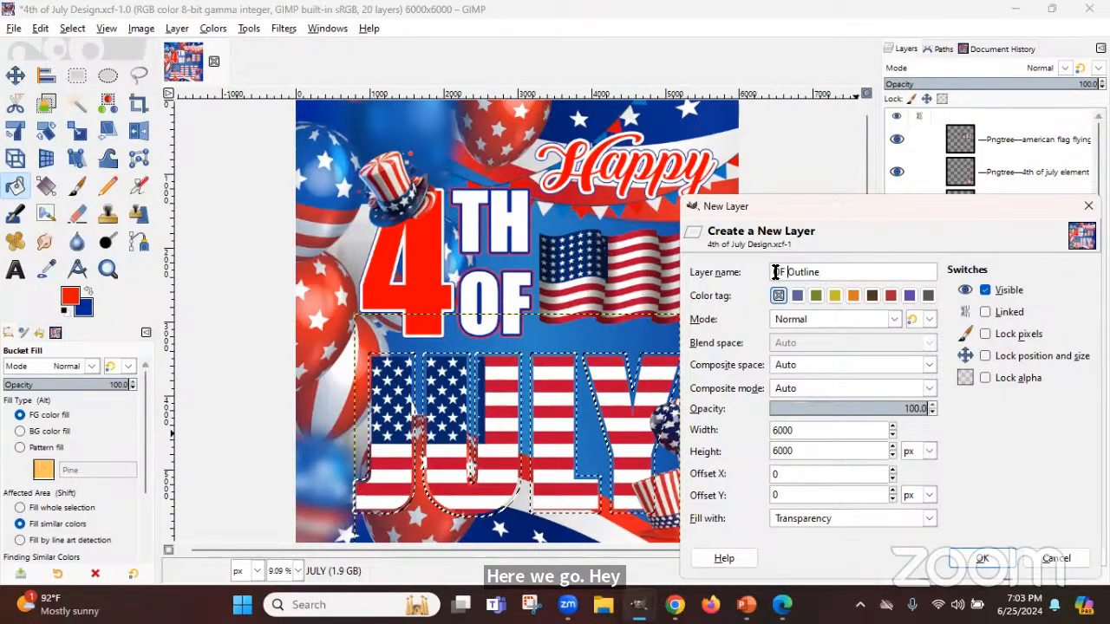
{"action": "key", "text": "Delete"}
{"action": "key", "text": "Delete"}
{"action": "key", "text": "Delete"}
{"action": "type", "text": "JUL"}
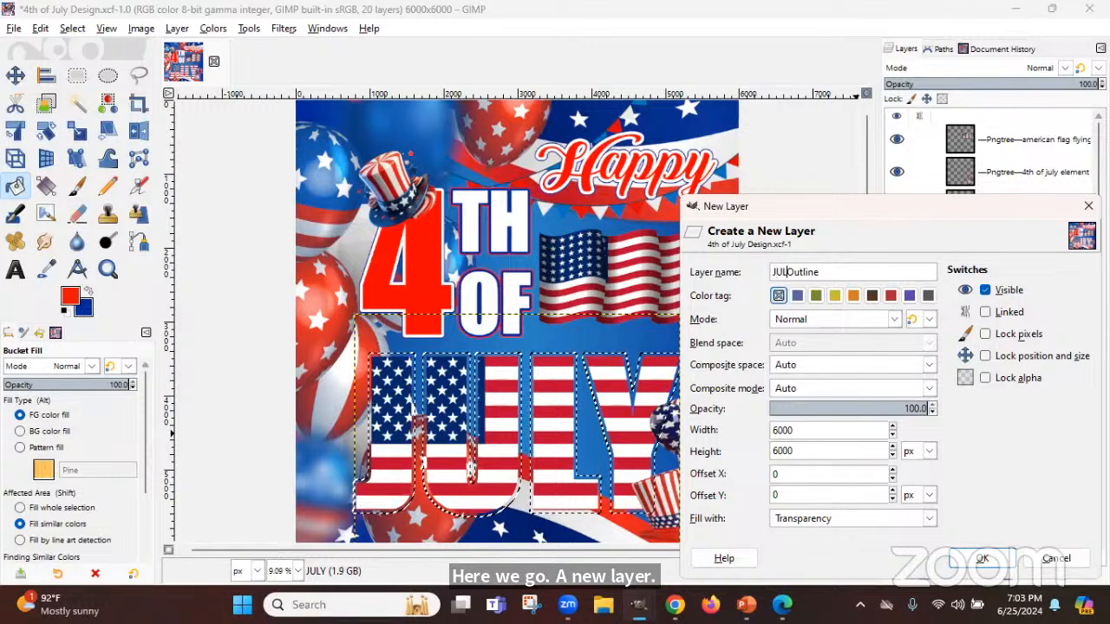
{"action": "type", "text": "Y"}
{"action": "left_click", "coordinate": [982, 559]}
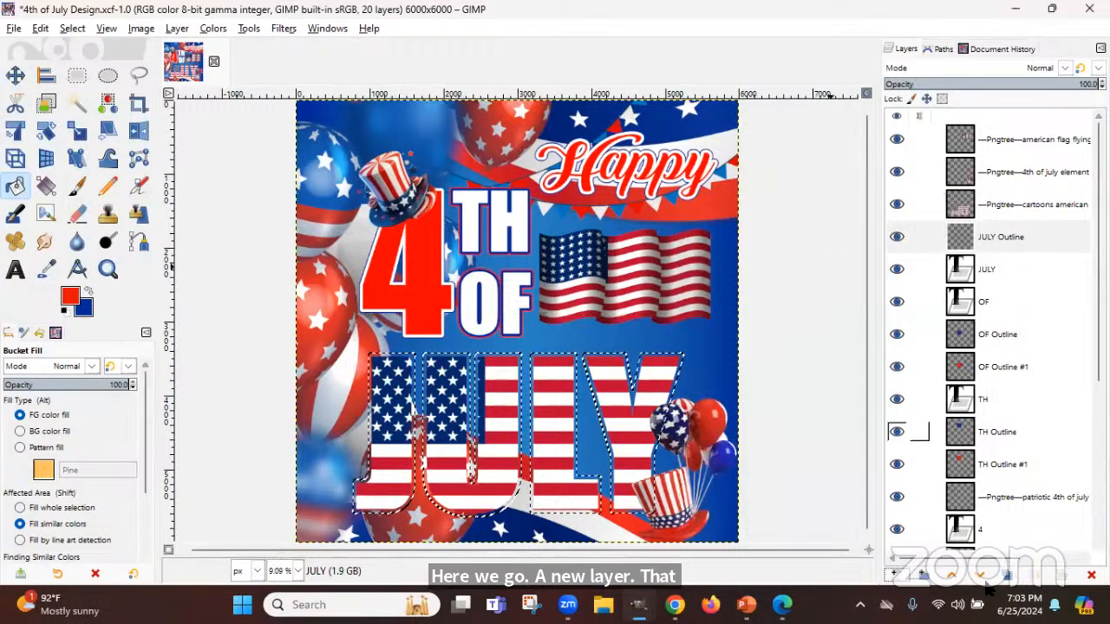
{"action": "left_click", "coordinate": [981, 577]}
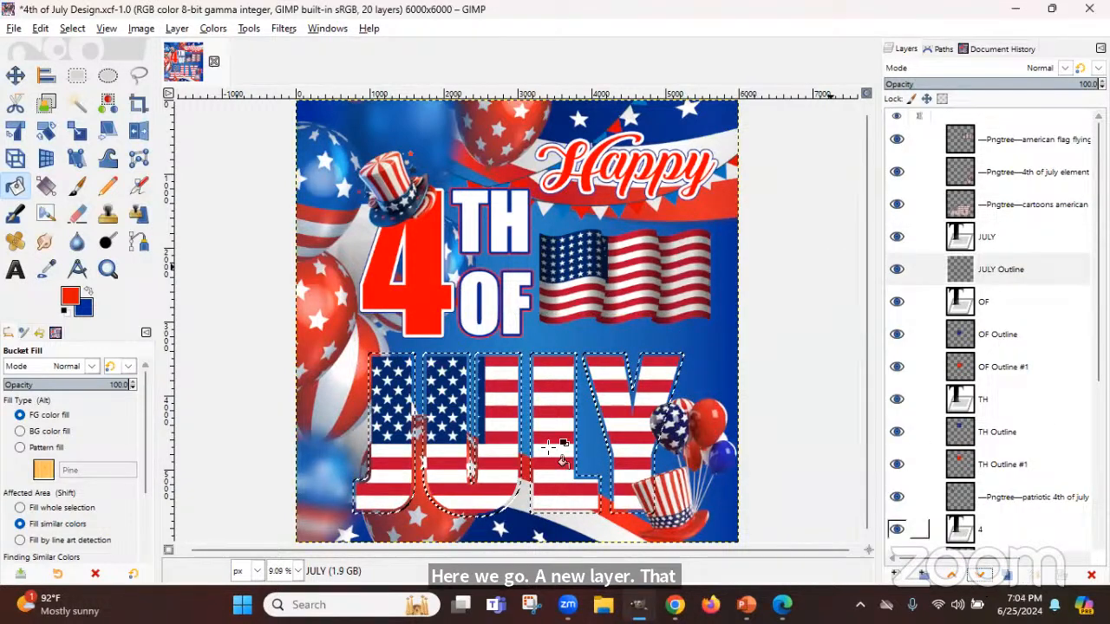
Set the foreground color to white (ffffff) and bucket-fill the selection on the JULY Outline layer
{"action": "left_click", "coordinate": [68, 300]}
{"action": "left_click", "coordinate": [292, 399]}
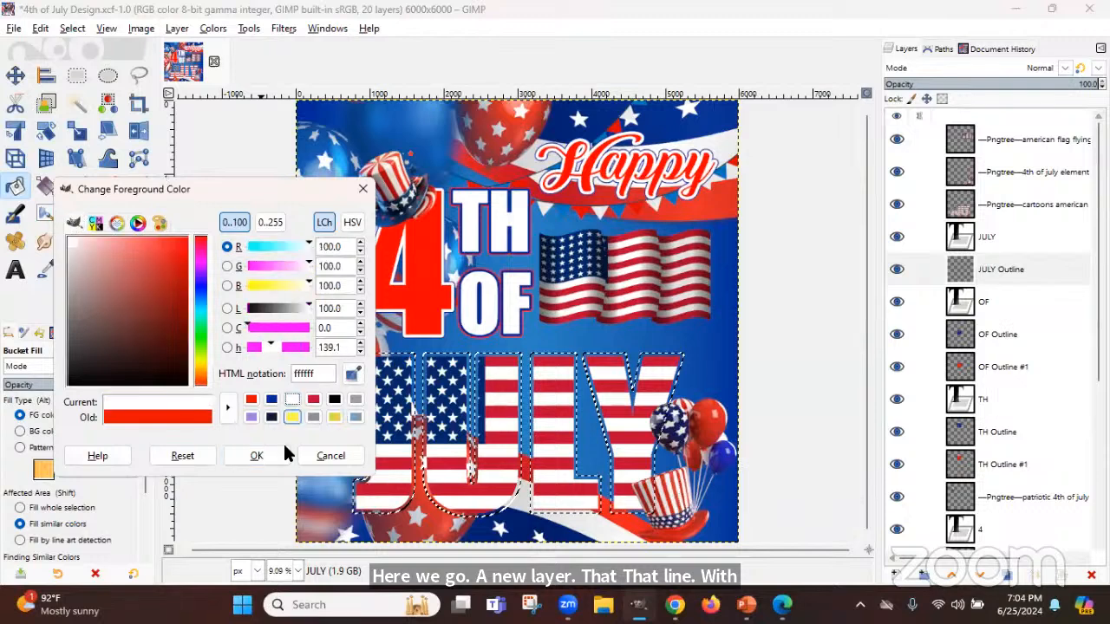
{"action": "left_click", "coordinate": [256, 455]}
{"action": "left_click", "coordinate": [475, 431]}
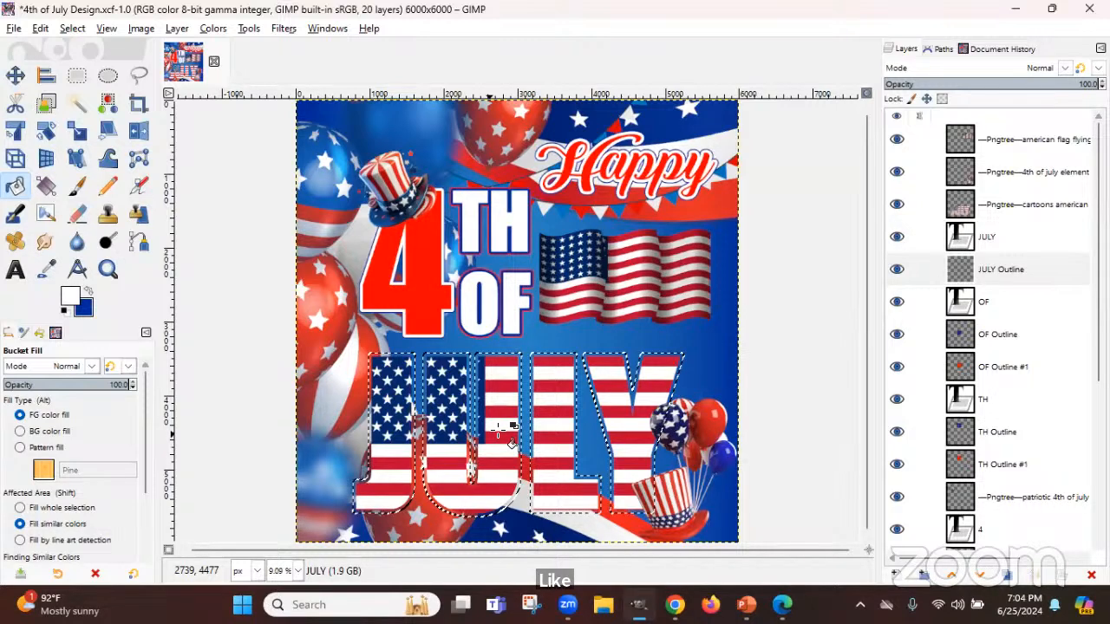
{"action": "left_click", "coordinate": [499, 428]}
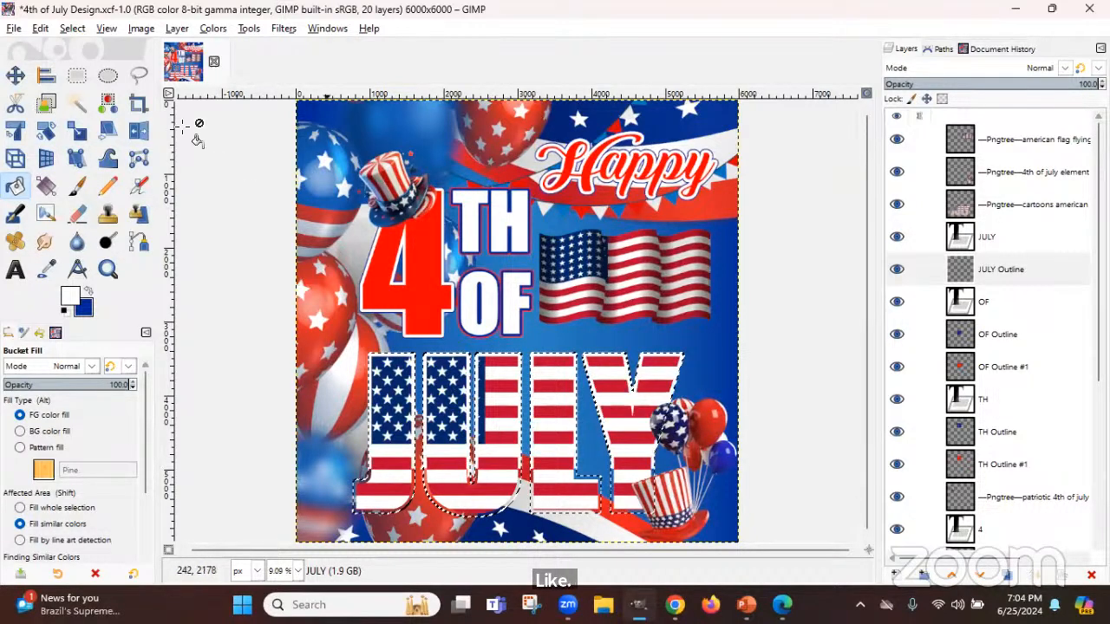
Clear the selection and crop the white JULY Outline layer to its content
{"action": "left_click", "coordinate": [72, 28]}
{"action": "left_click", "coordinate": [90, 72]}
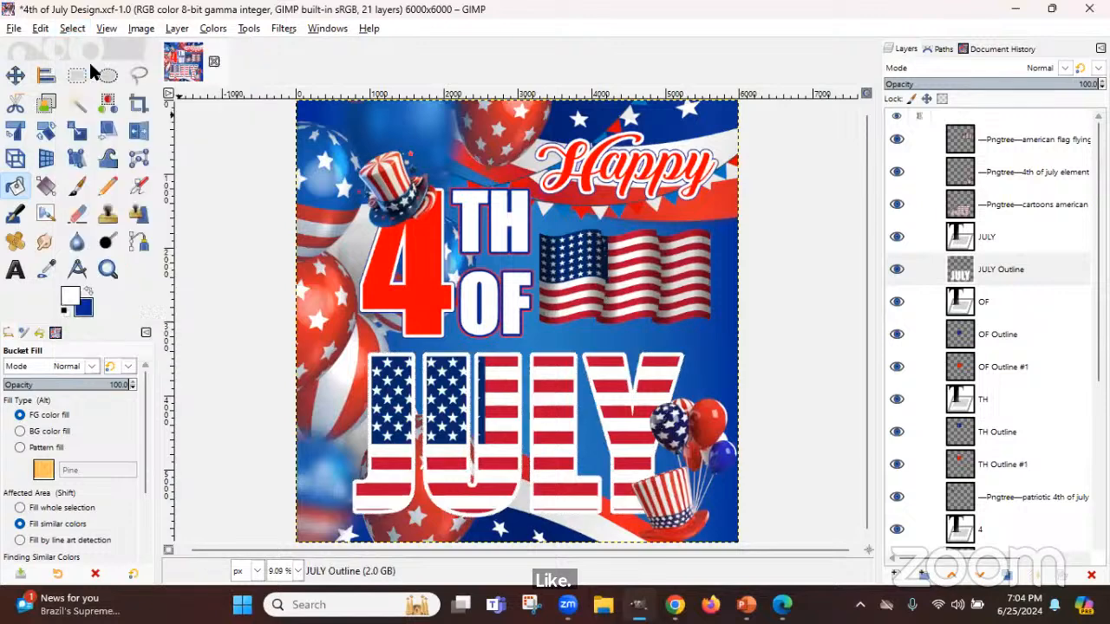
{"action": "left_click", "coordinate": [177, 27]}
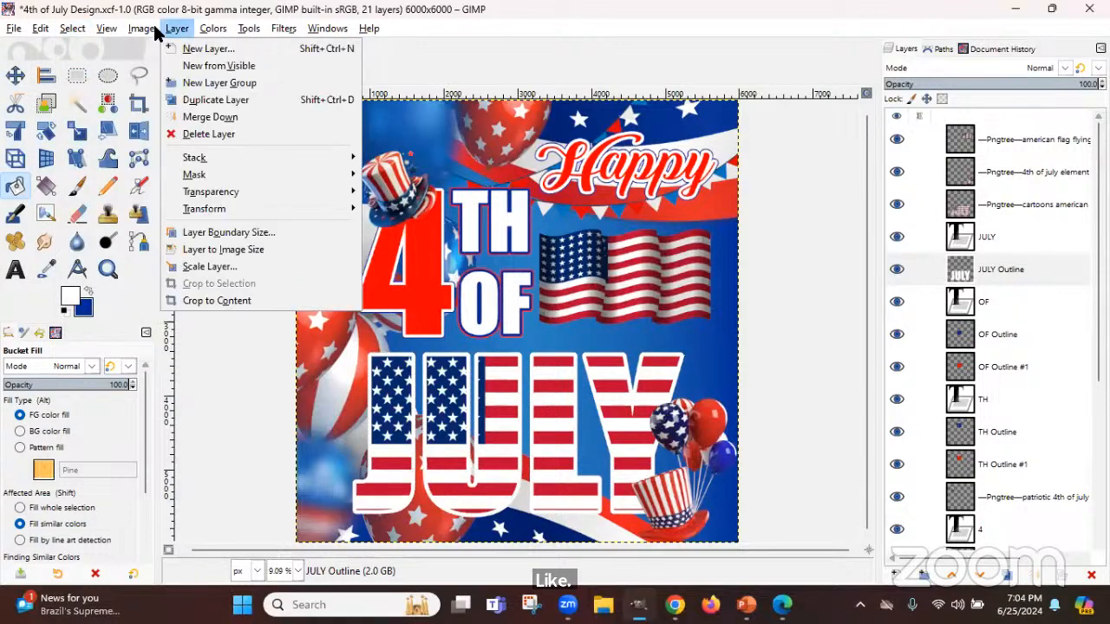
{"action": "left_click", "coordinate": [261, 302]}
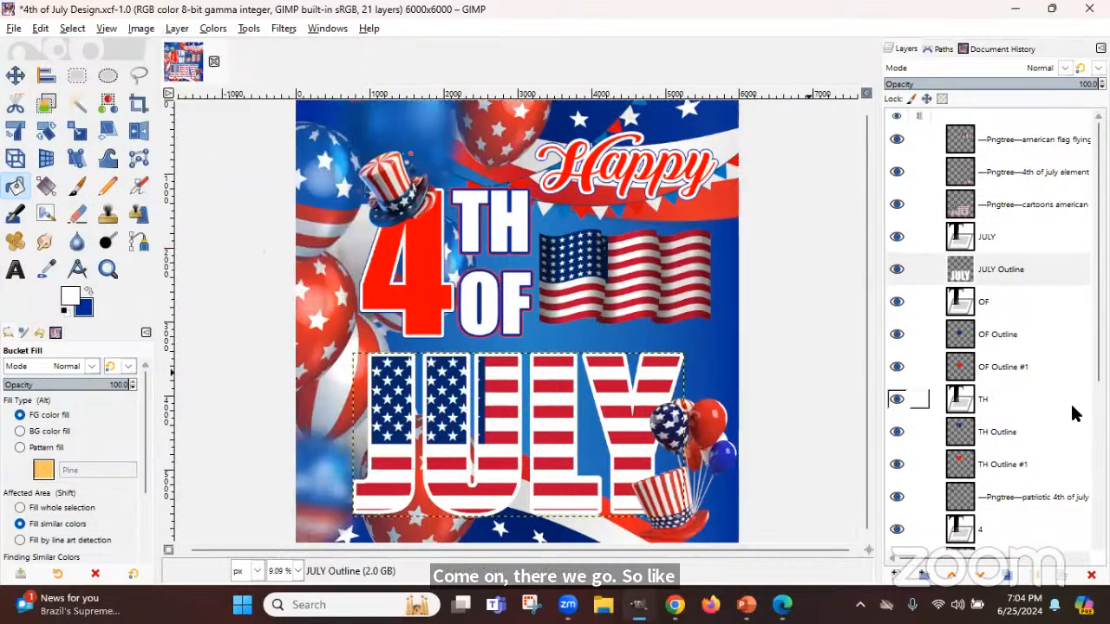
Create a selection from the alpha of the JULY Outline layer and grow it by 25 px
{"action": "right_click", "coordinate": [991, 273]}
{"action": "left_click", "coordinate": [898, 437]}
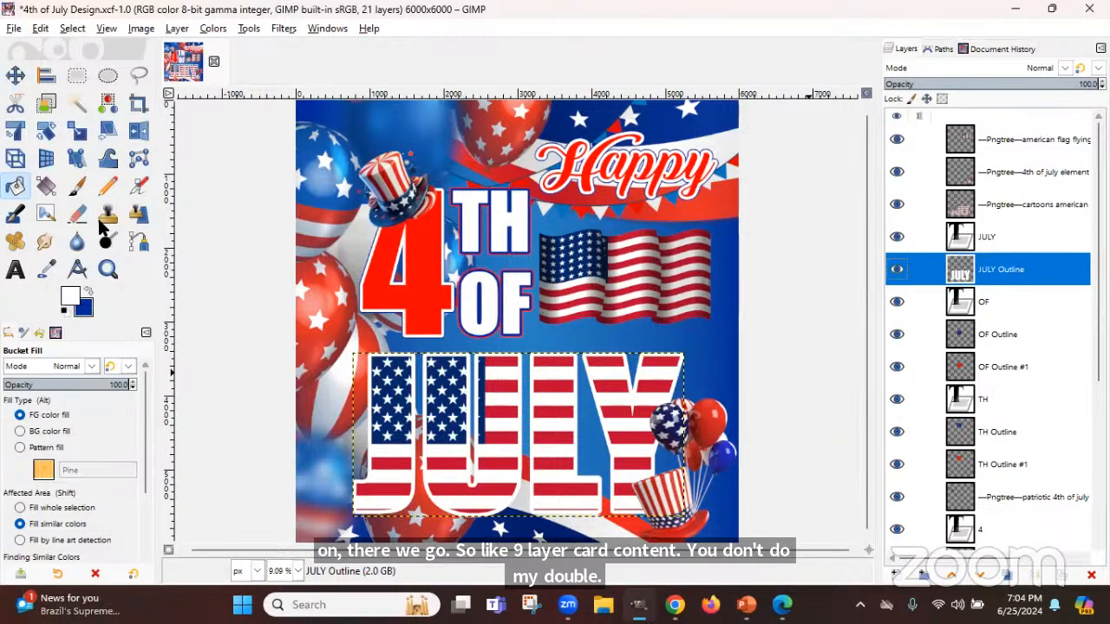
{"action": "left_click", "coordinate": [72, 27]}
{"action": "left_click", "coordinate": [106, 223]}
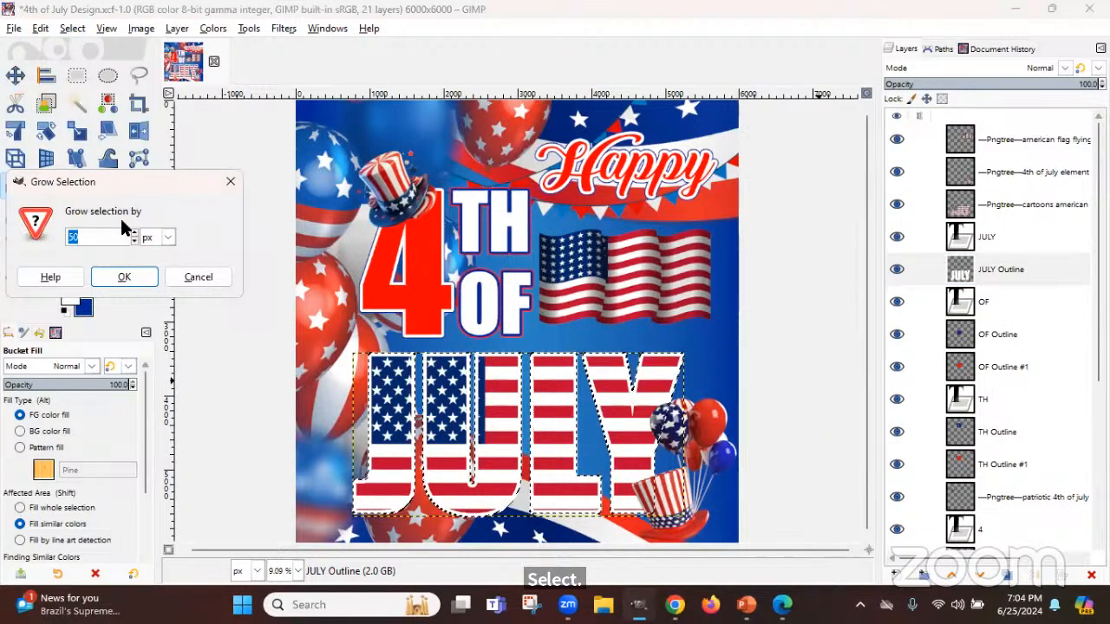
{"action": "type", "text": "25"}
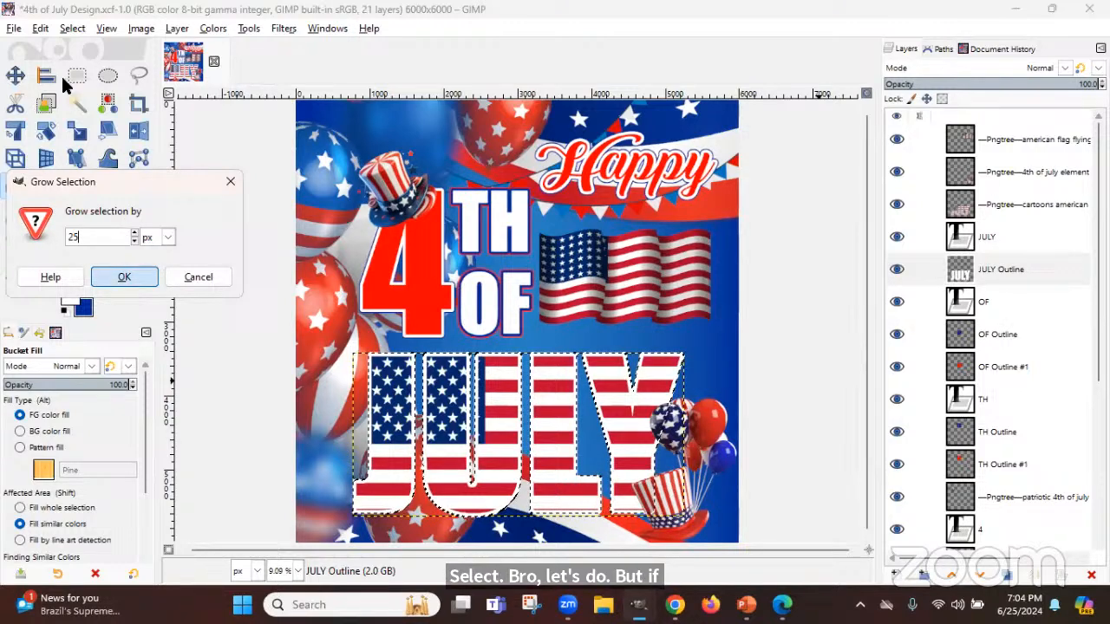
{"action": "key", "text": "Return"}
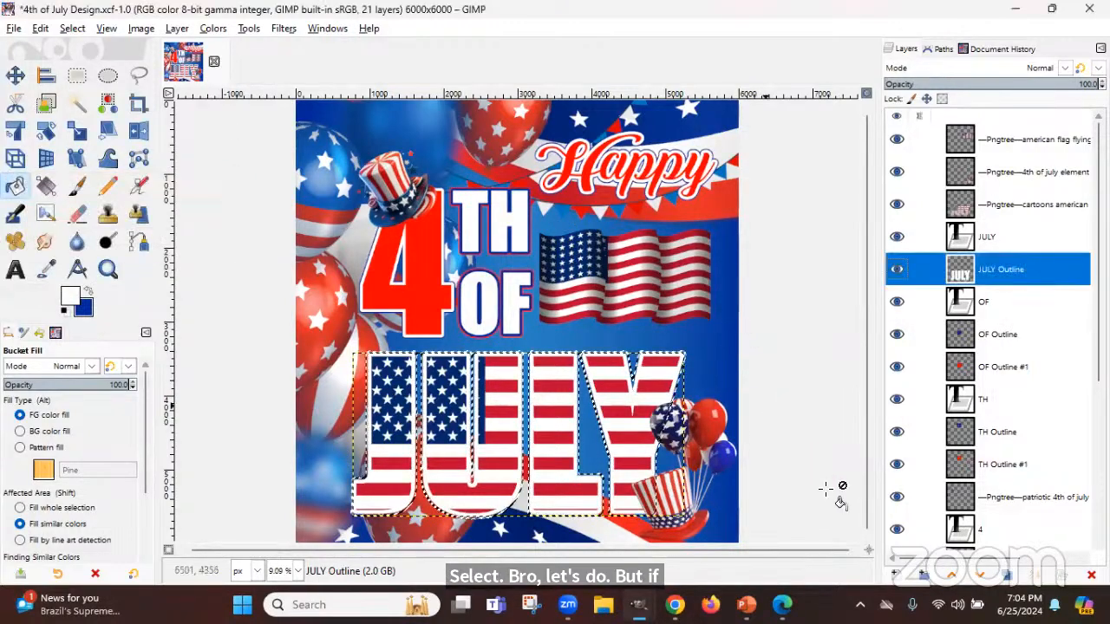
Create a second transparent JULY Outline layer below the first and bucket-fill its selection with dark blue
{"action": "left_click", "coordinate": [896, 577]}
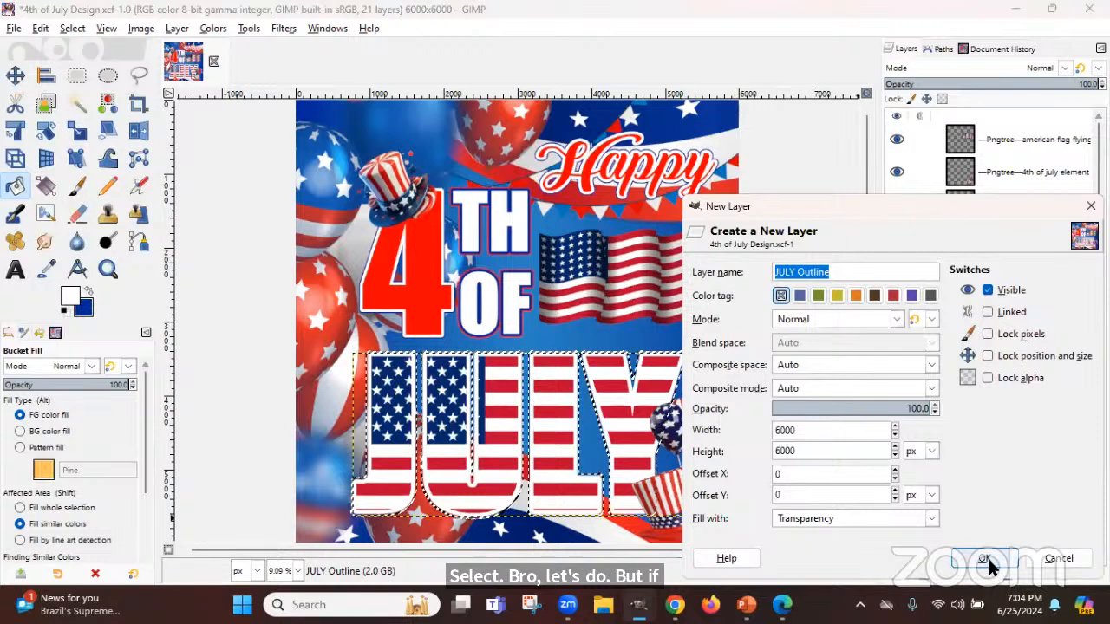
{"action": "left_click", "coordinate": [985, 561]}
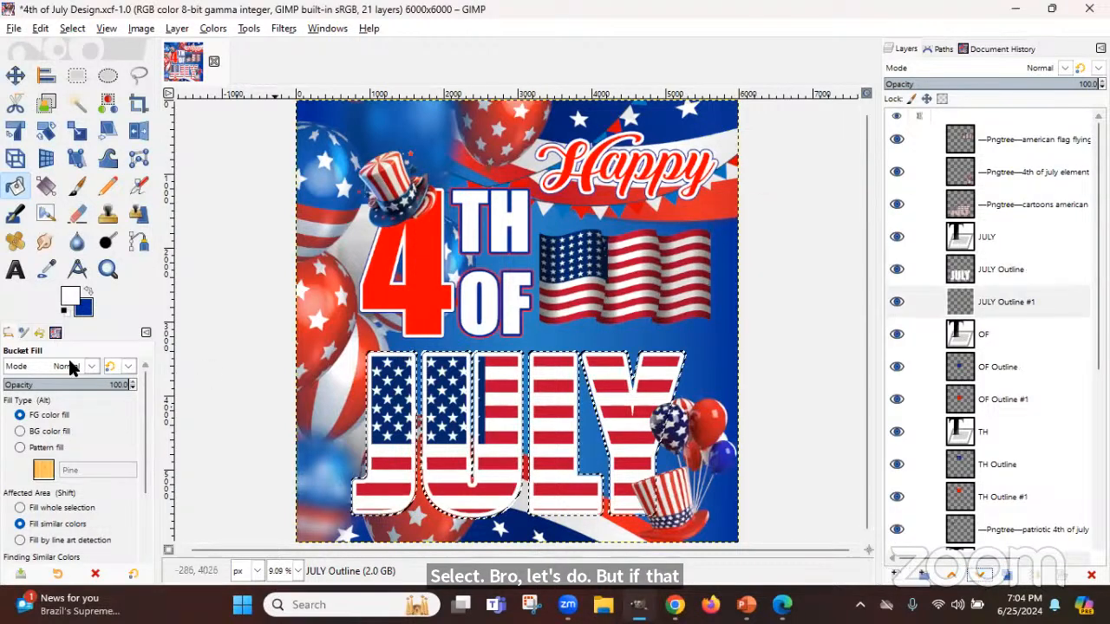
{"action": "left_click", "coordinate": [87, 293]}
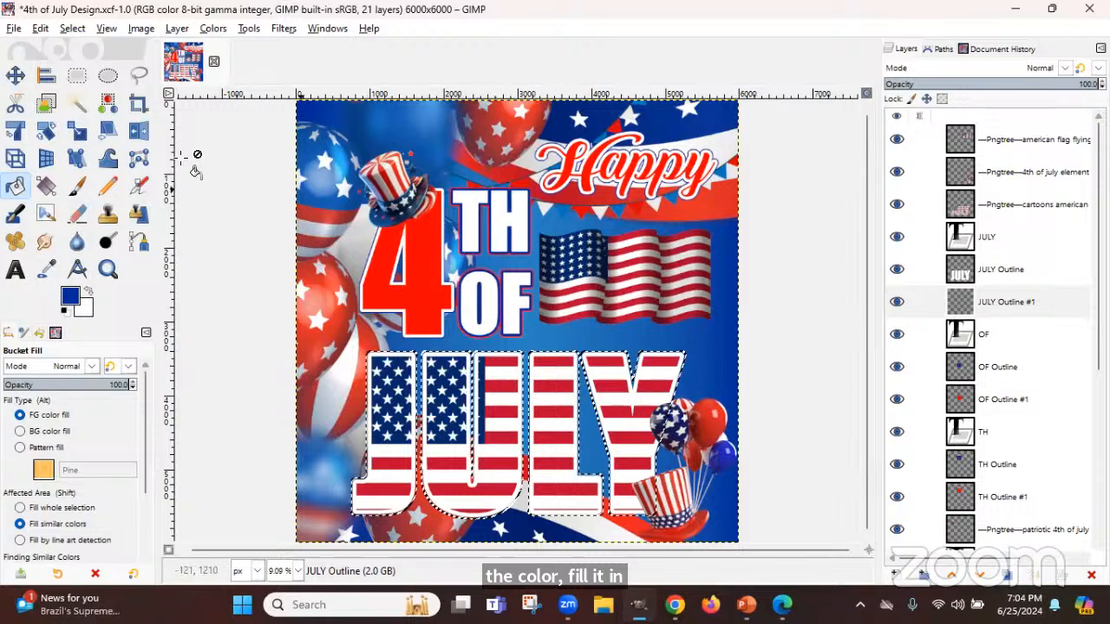
Clear the selection and crop the dark blue second JULY Outline layer to its content
{"action": "left_click", "coordinate": [74, 27]}
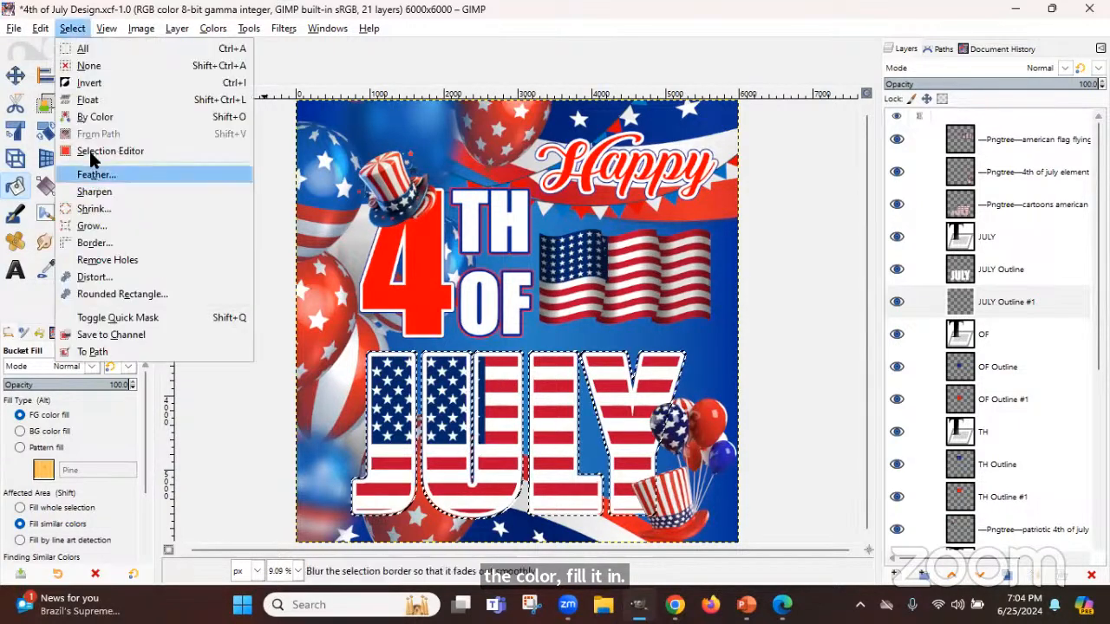
{"action": "left_click", "coordinate": [87, 65]}
{"action": "left_click", "coordinate": [178, 29]}
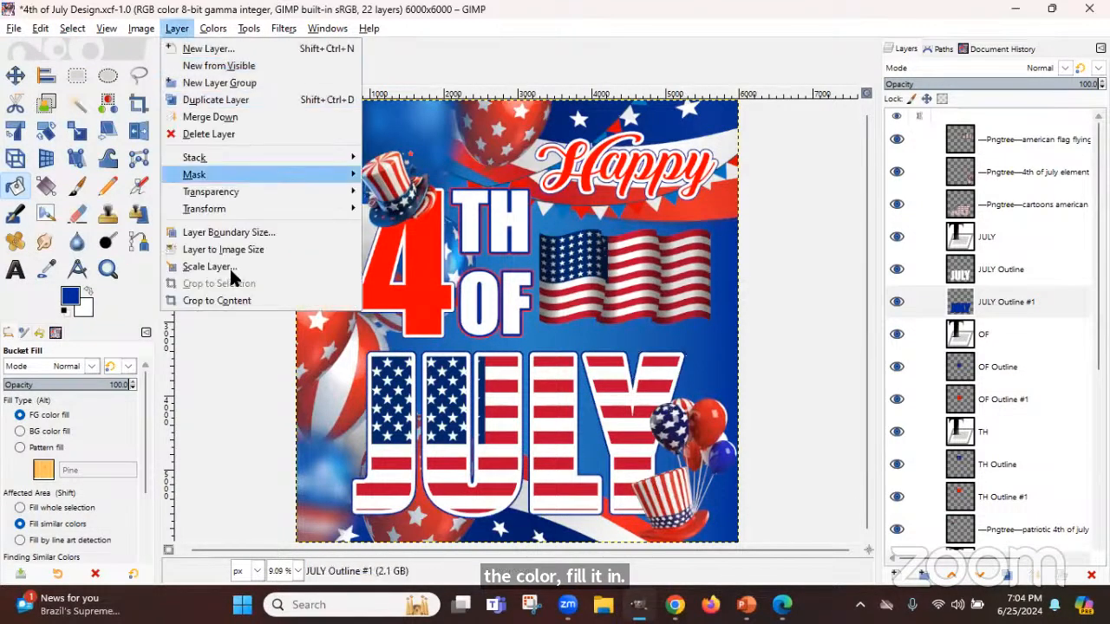
{"action": "left_click", "coordinate": [243, 300]}
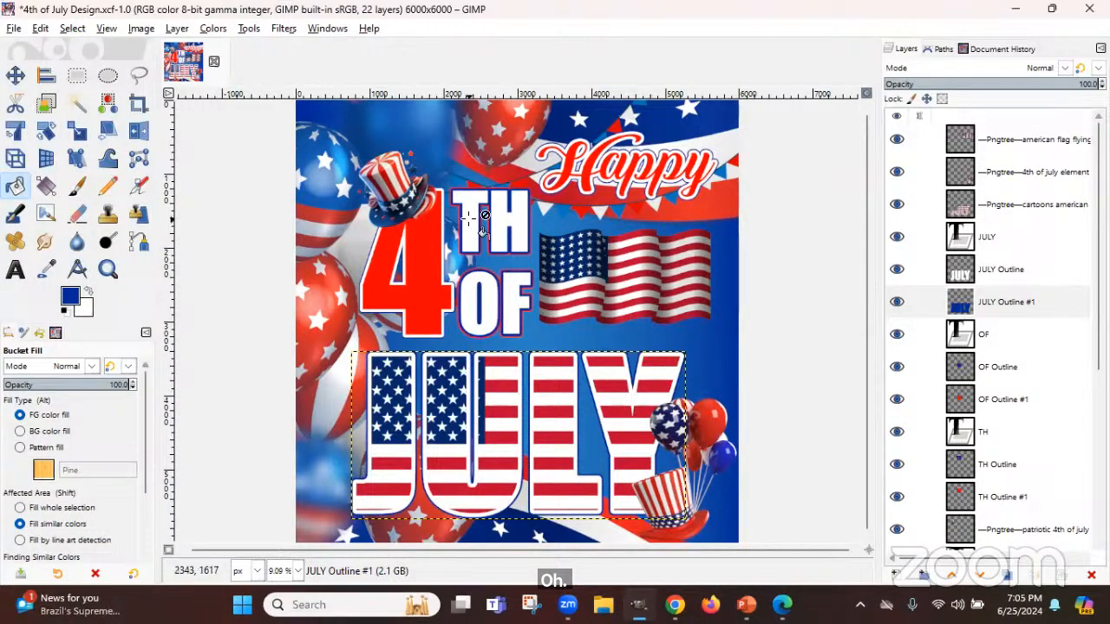
Try brightening the reds of the cartoon American flag layer with Hue-Saturation by setting the red lightness to 15
{"action": "left_click", "coordinate": [968, 215]}
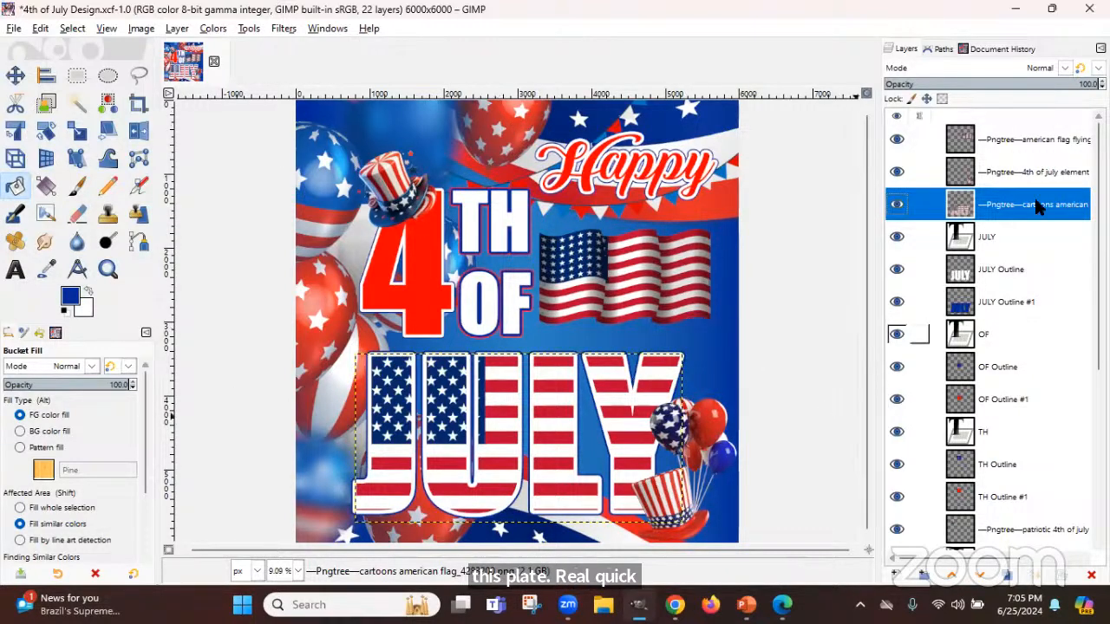
{"action": "left_click", "coordinate": [177, 29]}
{"action": "mouse_move", "coordinate": [216, 30]}
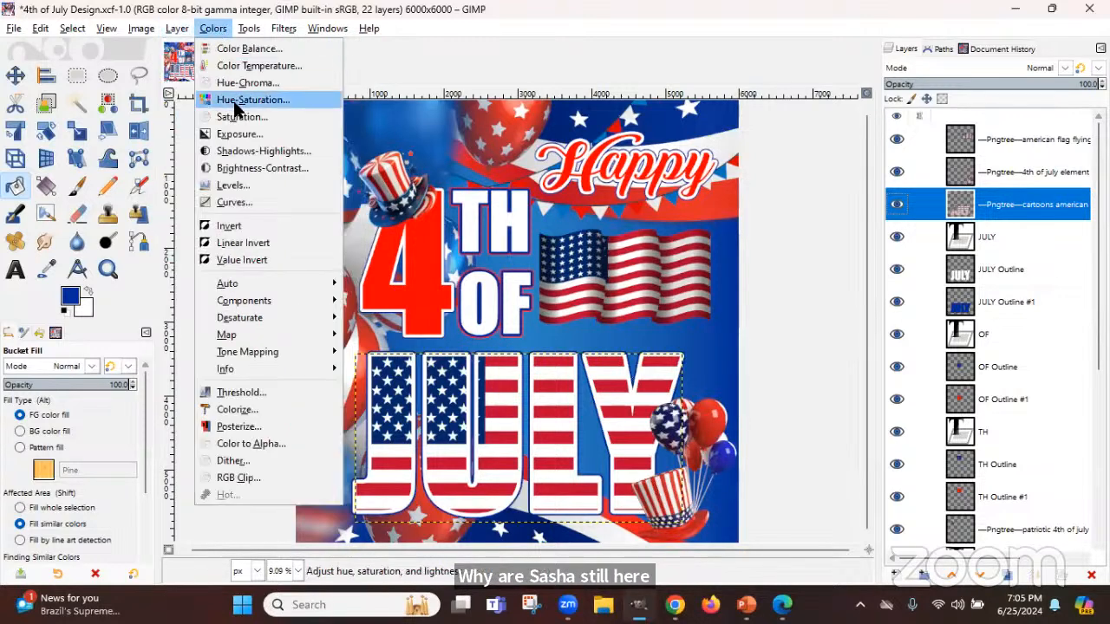
{"action": "left_click", "coordinate": [252, 100]}
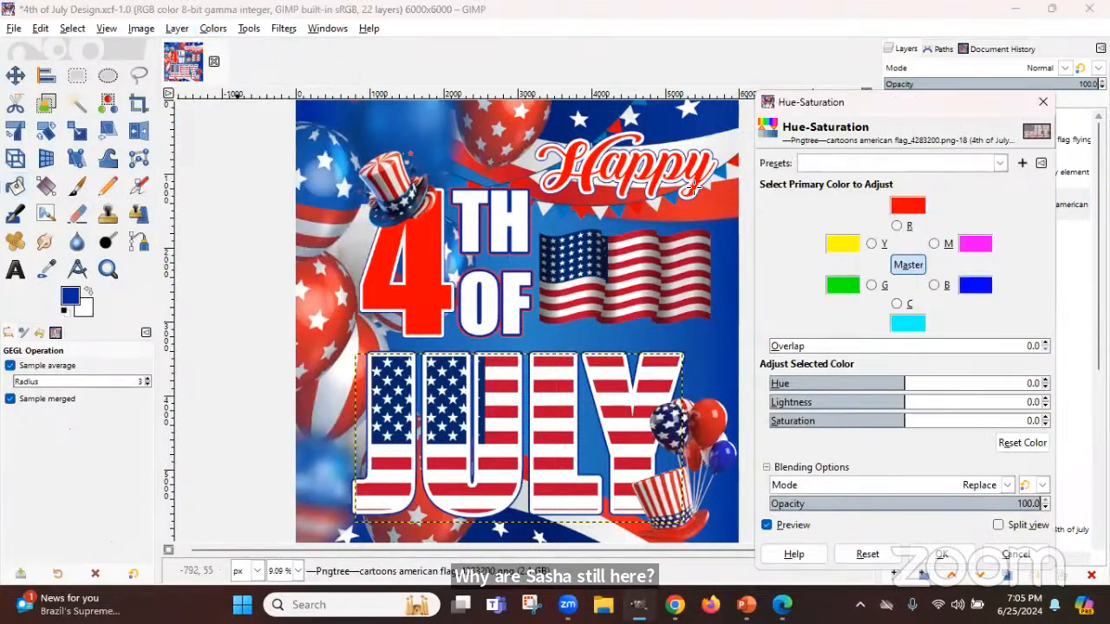
{"action": "left_click", "coordinate": [897, 227]}
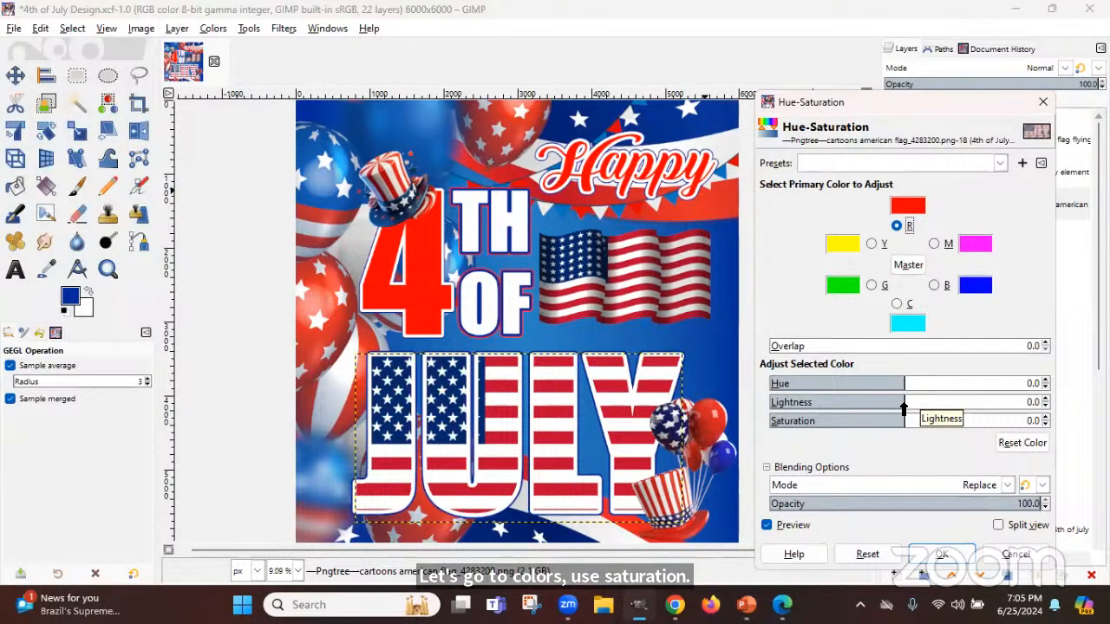
{"action": "left_click_drag", "start_coordinate": [904, 408], "coordinate": [924, 408]}
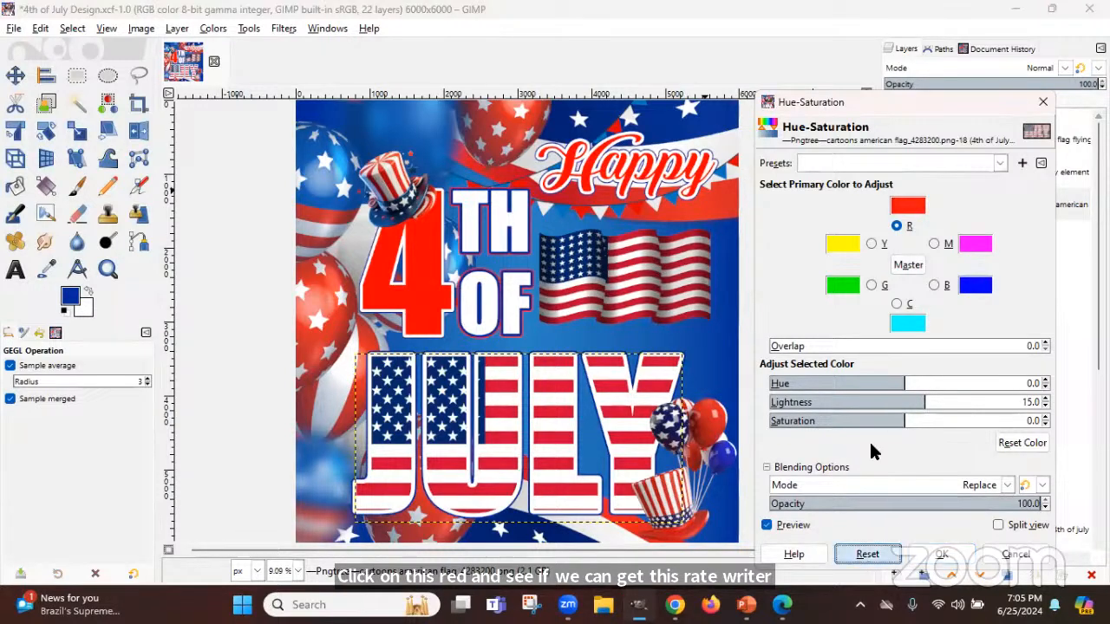
Try shifting the flag layer's reds with a saturation of 68.9 and a hue of 20.5
{"action": "left_click", "coordinate": [895, 223]}
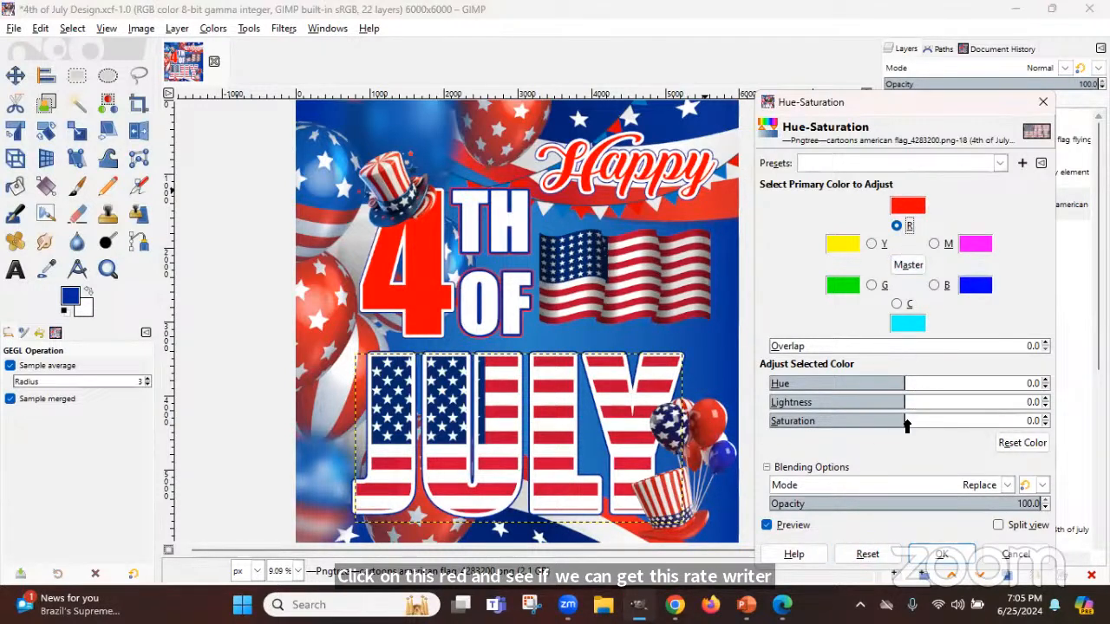
{"action": "left_click_drag", "start_coordinate": [902, 422], "coordinate": [998, 428]}
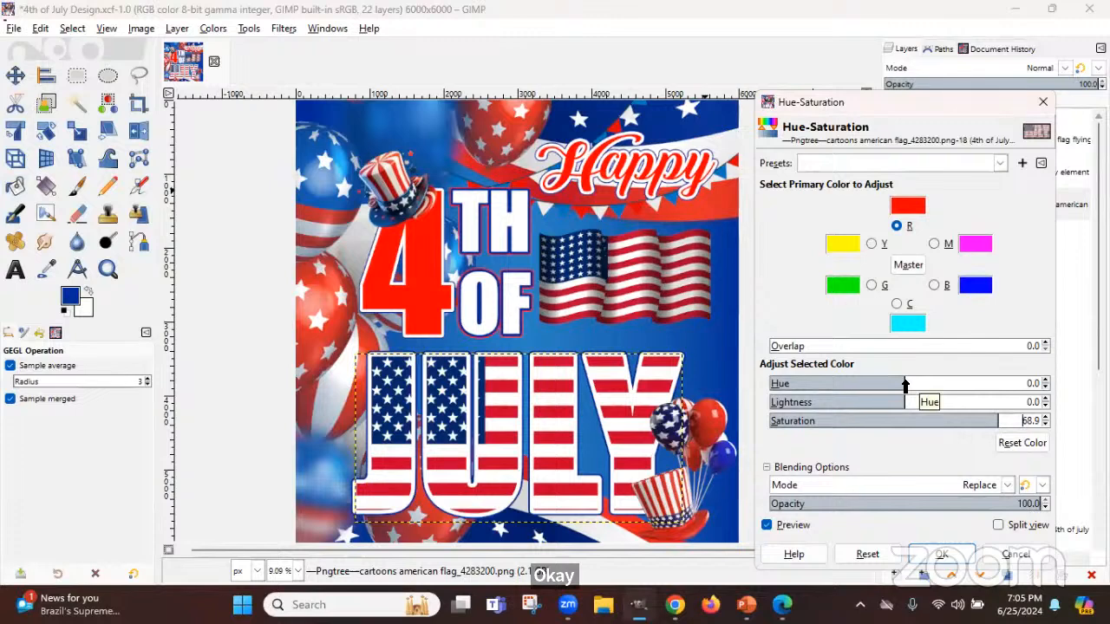
{"action": "mouse_move", "coordinate": [904, 385]}
{"action": "left_mouse_down"}
{"action": "mouse_move", "coordinate": [893, 387]}
{"action": "mouse_move", "coordinate": [909, 386]}
{"action": "left_mouse_up"}
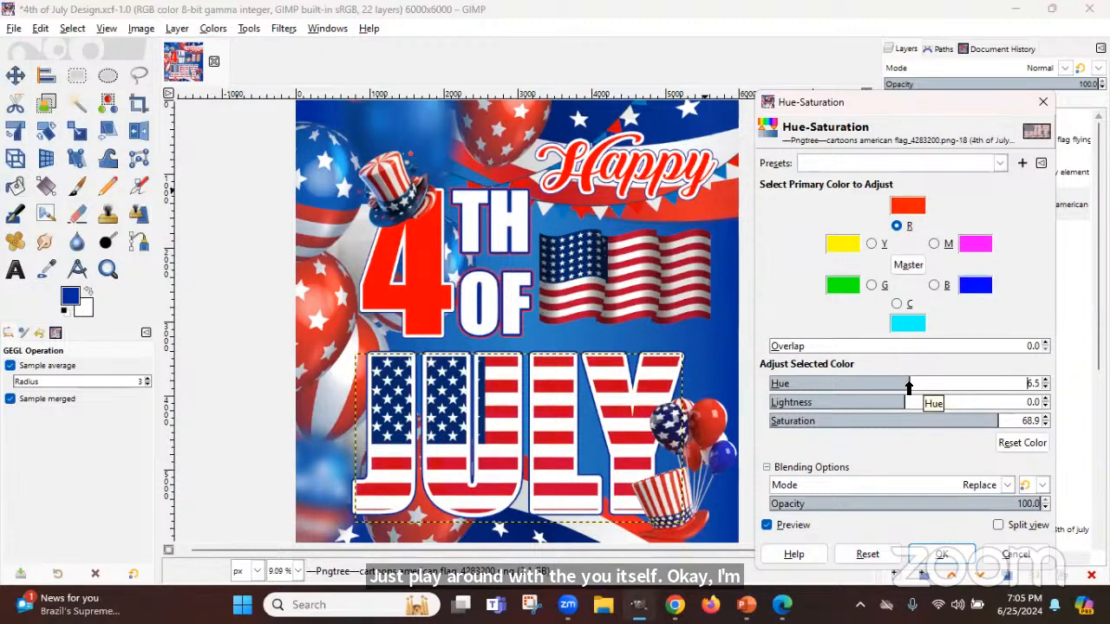
{"action": "left_click_drag", "start_coordinate": [909, 387], "coordinate": [921, 386]}
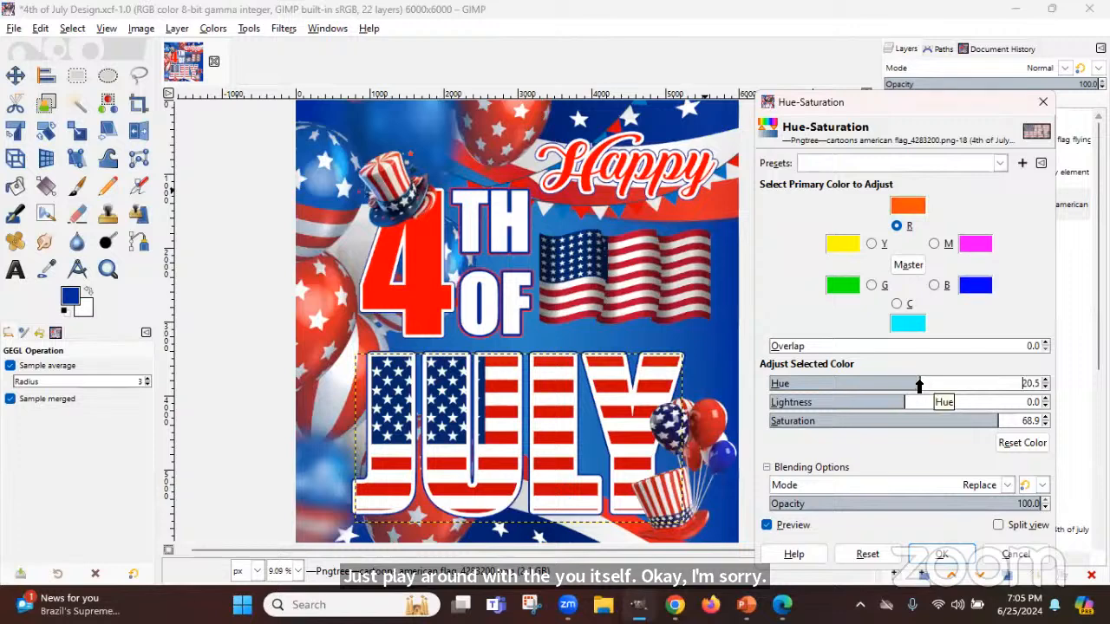
Try the flag layer's reds with hue -5.4, lightness -4.2 and a lower saturation, and reset the Hue-Saturation adjustments
{"action": "left_click", "coordinate": [768, 526]}
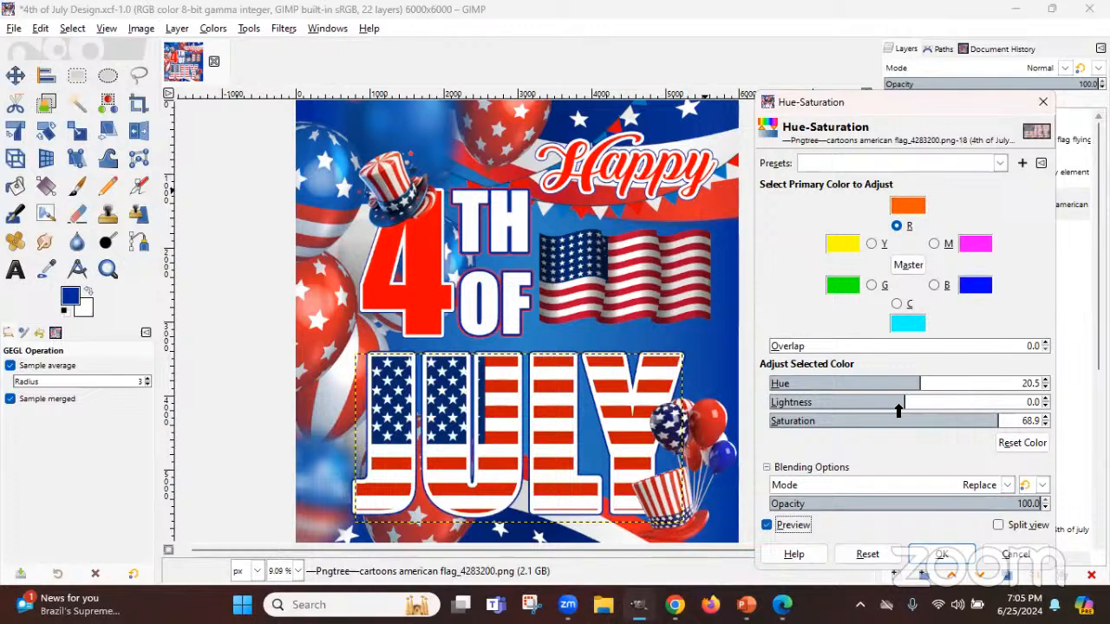
{"action": "left_click_drag", "start_coordinate": [896, 410], "coordinate": [884, 411]}
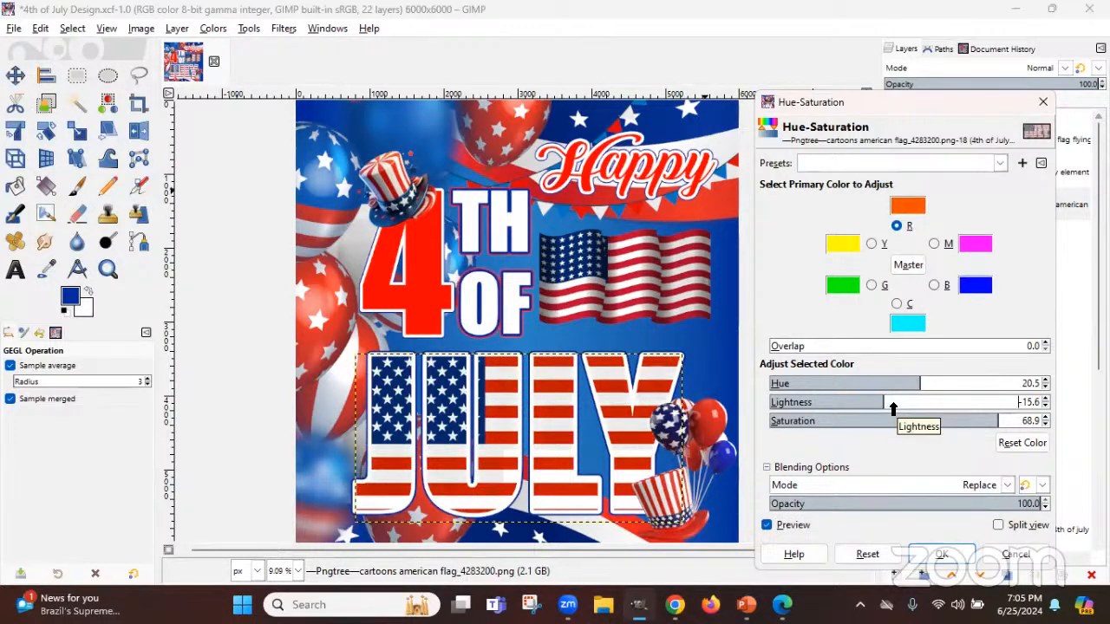
{"action": "mouse_move", "coordinate": [879, 404]}
{"action": "left_mouse_down"}
{"action": "mouse_move", "coordinate": [862, 402]}
{"action": "mouse_move", "coordinate": [900, 384]}
{"action": "mouse_move", "coordinate": [870, 404]}
{"action": "mouse_move", "coordinate": [899, 404]}
{"action": "left_mouse_up"}
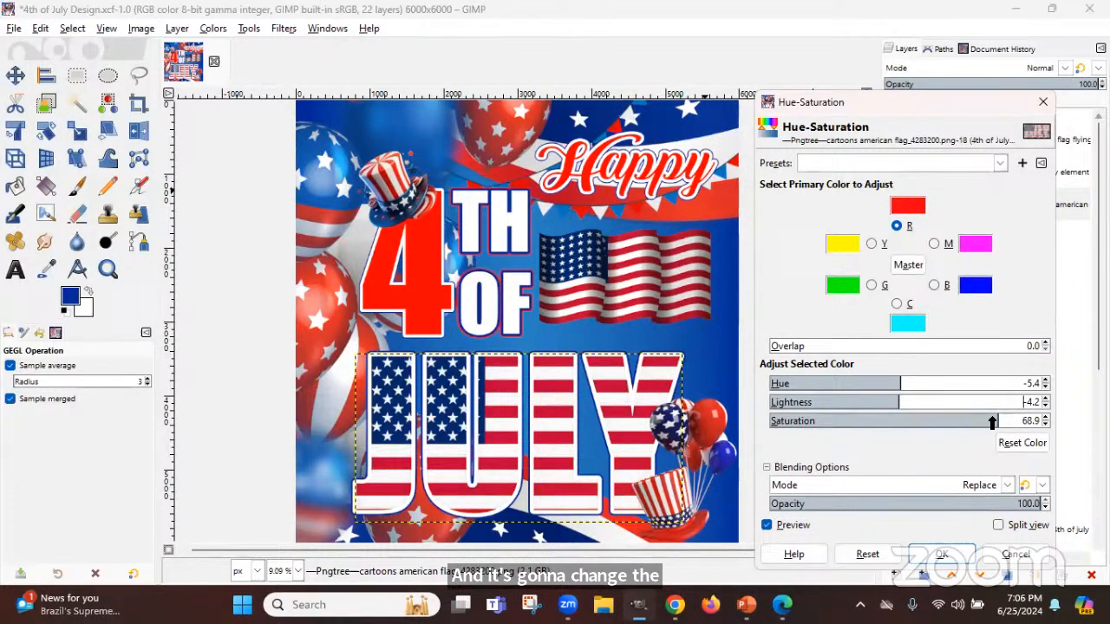
{"action": "left_click_drag", "start_coordinate": [992, 423], "coordinate": [884, 432]}
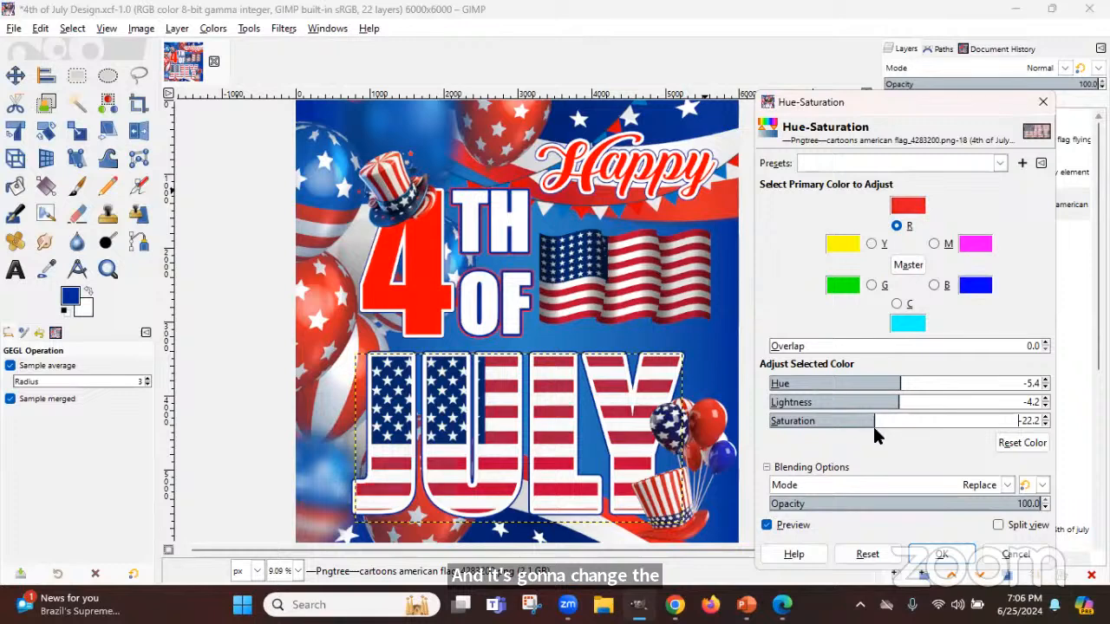
{"action": "left_click", "coordinate": [868, 554]}
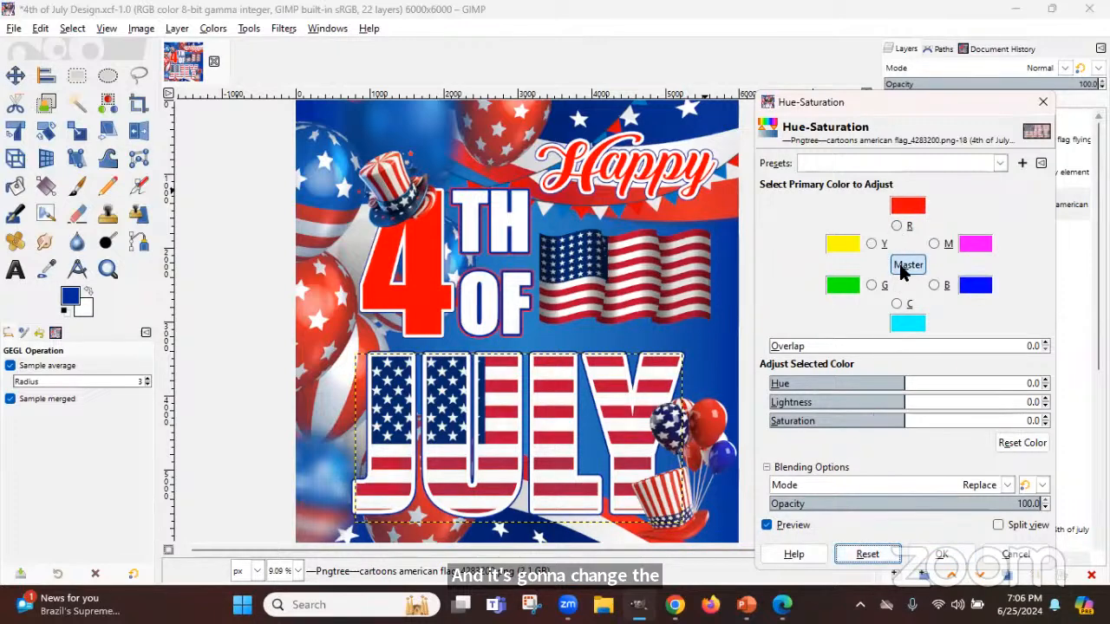
Try raising the red saturation of the JULY flag stripes to 91.6 with Hue-Saturation
{"action": "left_click", "coordinate": [896, 226]}
{"action": "left_click", "coordinate": [857, 425]}
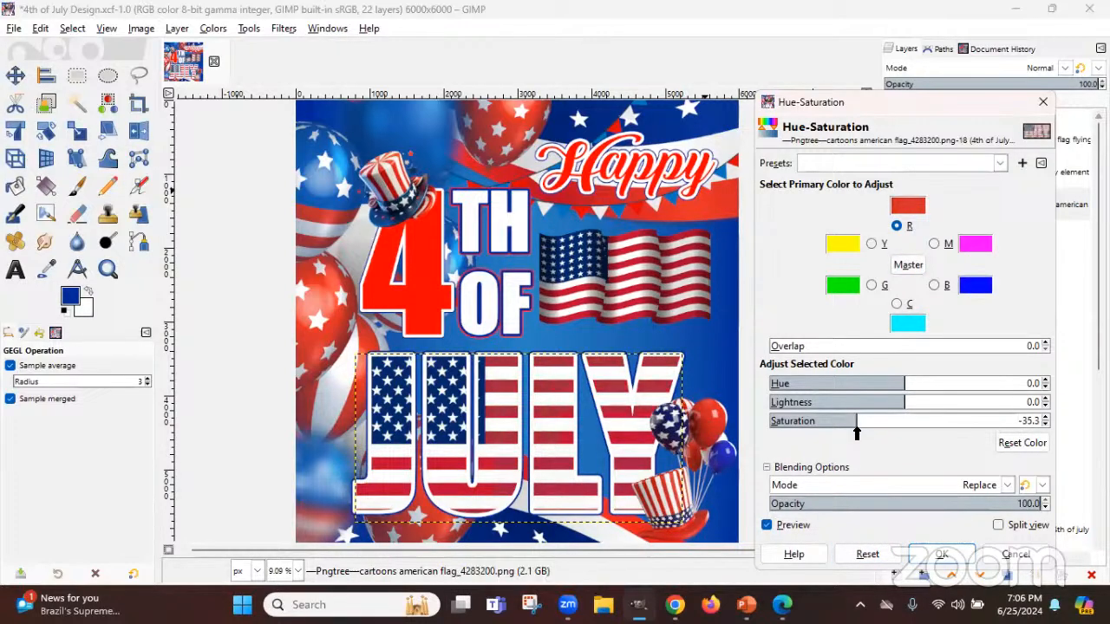
{"action": "left_click", "coordinate": [994, 425]}
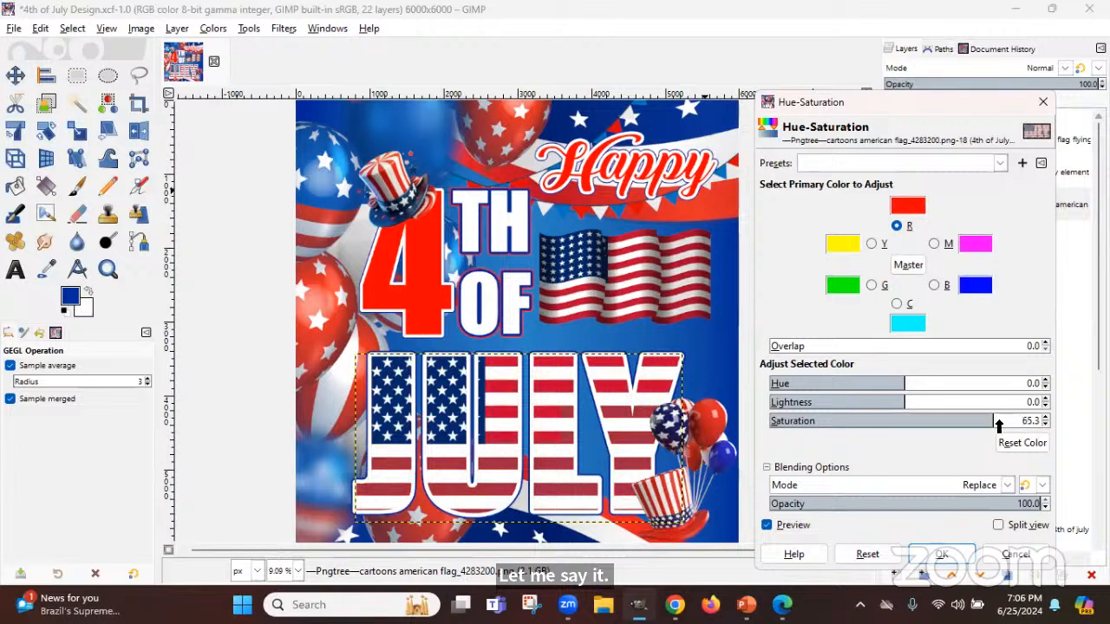
{"action": "left_click", "coordinate": [1027, 420]}
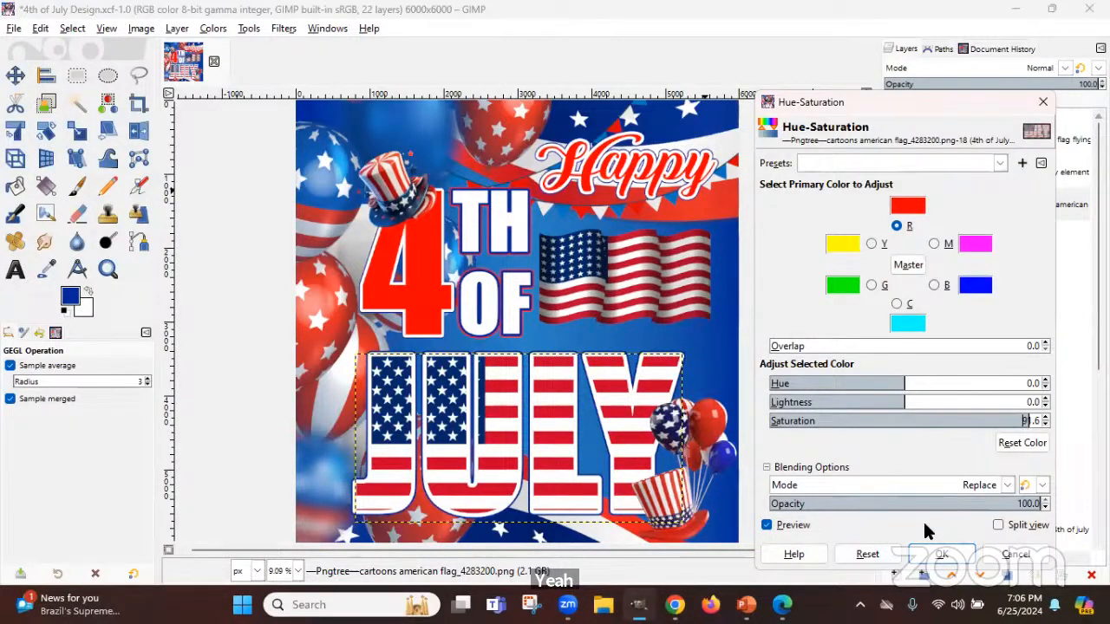
{"action": "left_click", "coordinate": [941, 554]}
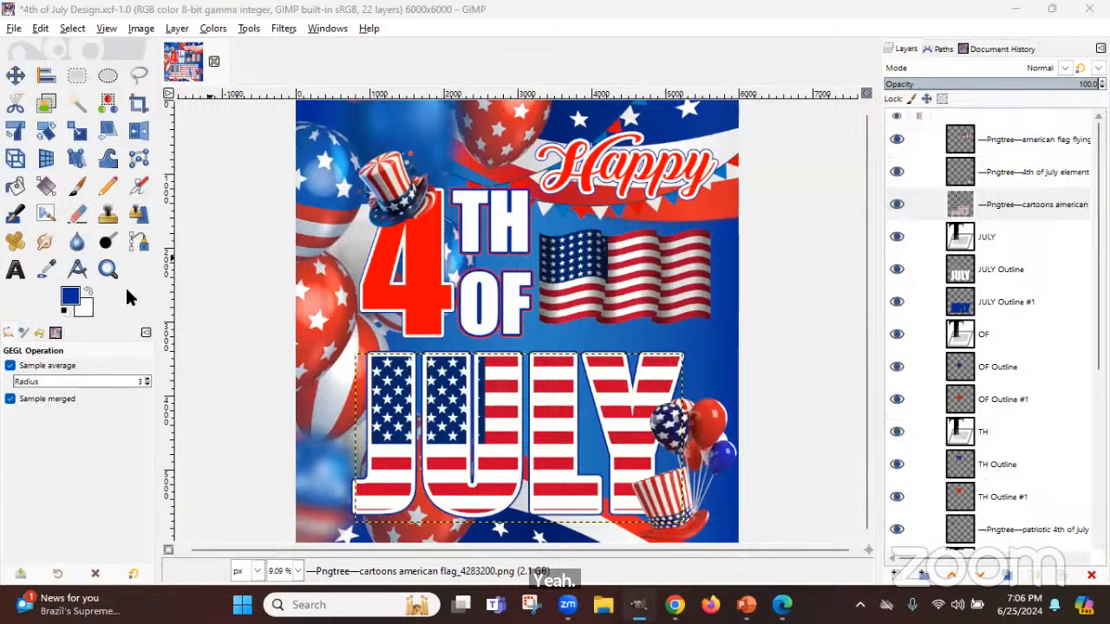
Activate Bucket Fill and set the foreground color to the red e31000
{"action": "left_click", "coordinate": [15, 186]}
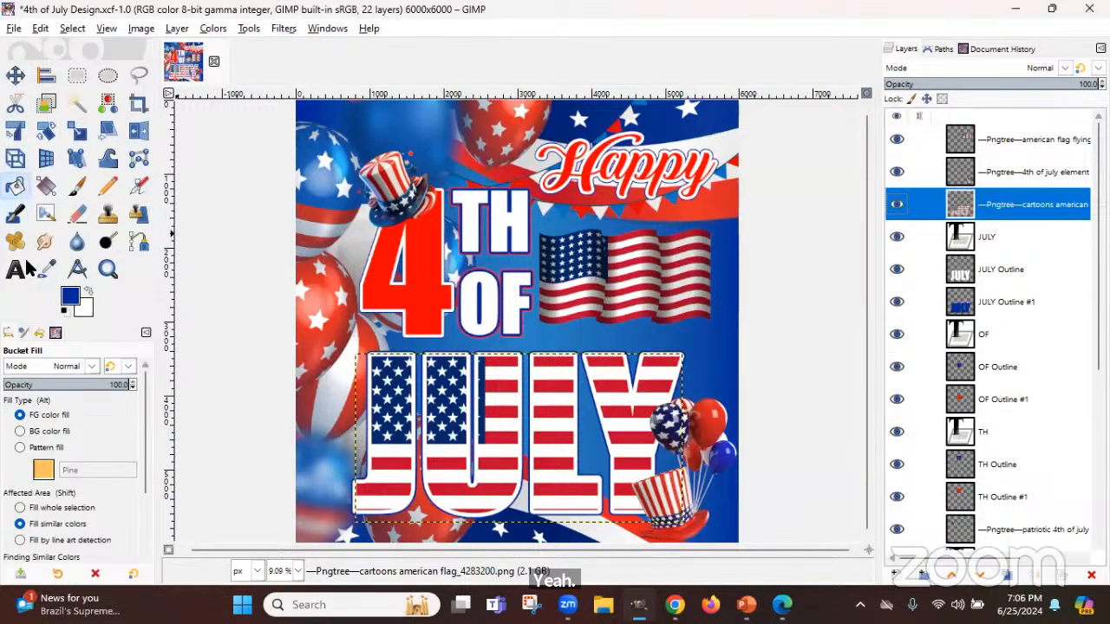
{"action": "left_click", "coordinate": [69, 297]}
{"action": "left_click", "coordinate": [292, 399]}
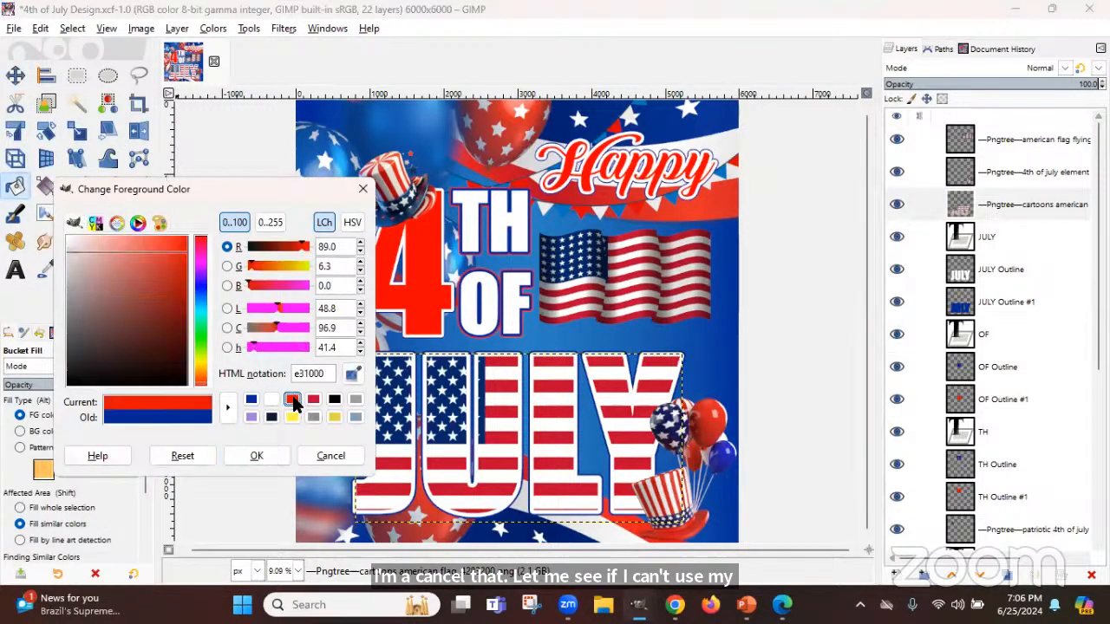
{"action": "left_click", "coordinate": [266, 453]}
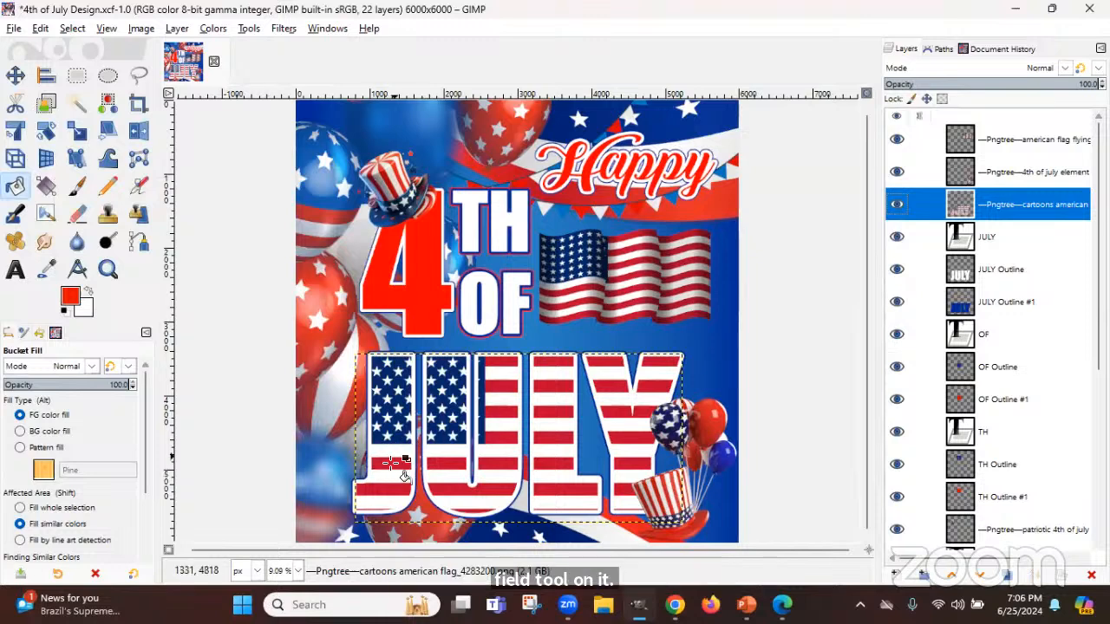
Bucket-fill the crimson stripes in the J, U and L of JULY with red on the cartoon American flag layer
{"action": "left_click", "coordinate": [395, 464]}
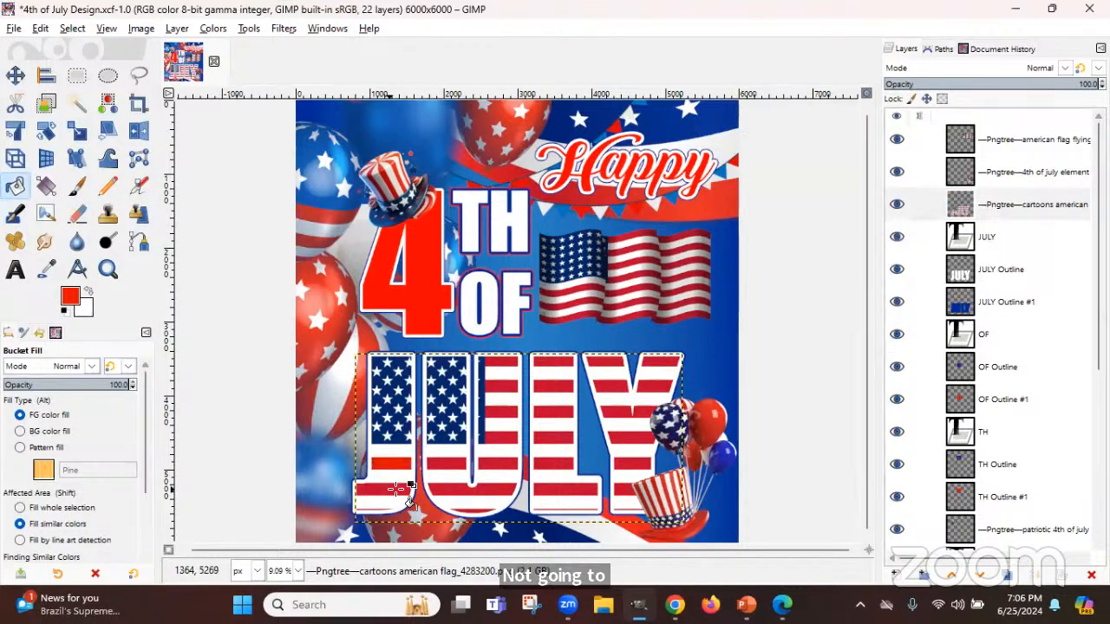
{"action": "left_click", "coordinate": [457, 486]}
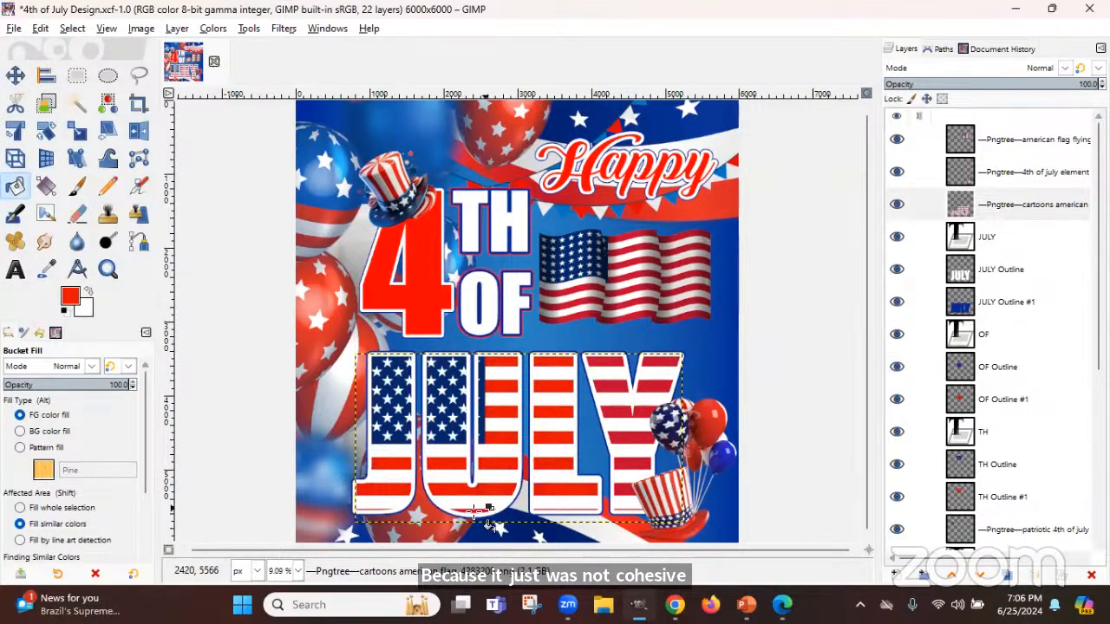
{"action": "left_click", "coordinate": [371, 508]}
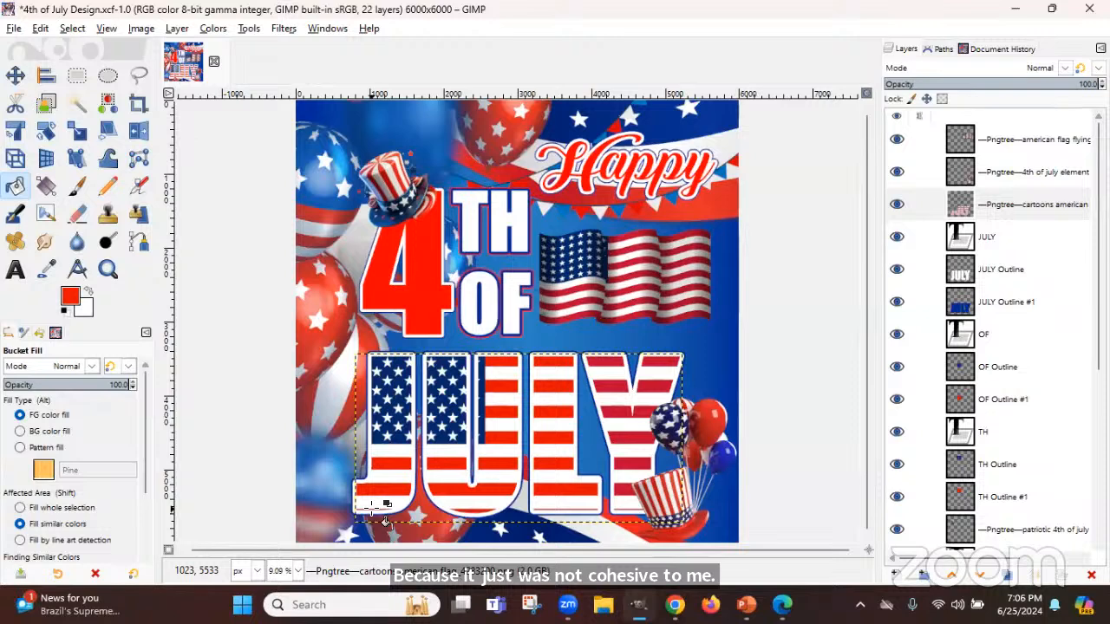
Bucket-fill the crimson stripes of the Y and the remaining slivers along the base of the JULY lettering with red
{"action": "left_click", "coordinate": [615, 363]}
{"action": "left_click", "coordinate": [663, 382]}
{"action": "left_click", "coordinate": [611, 388]}
{"action": "left_click", "coordinate": [609, 409]}
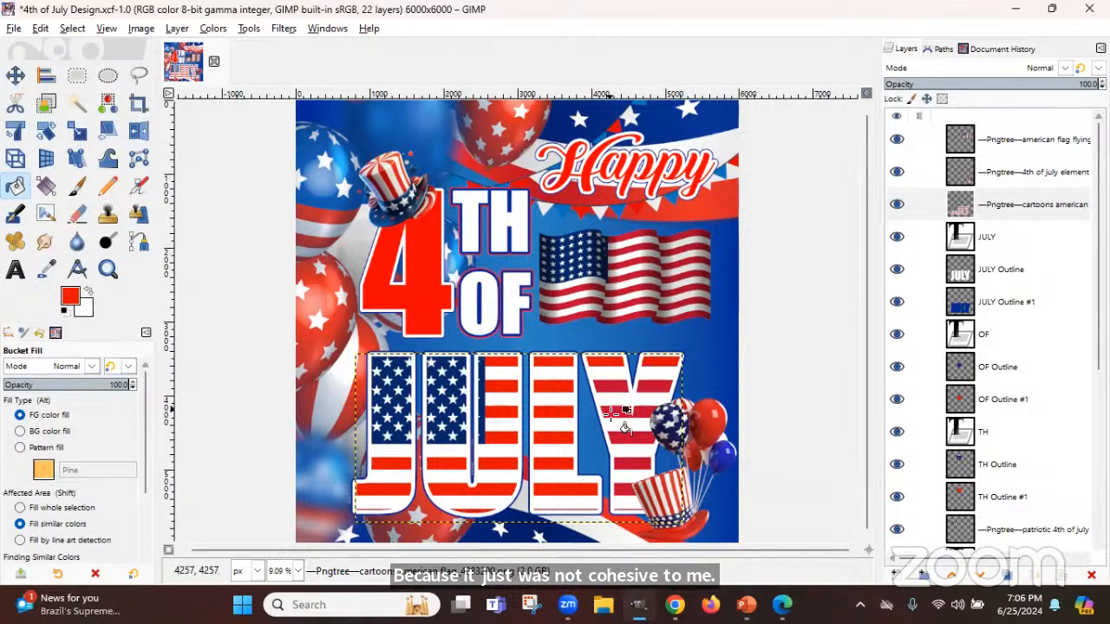
{"action": "left_click", "coordinate": [623, 424]}
{"action": "left_click", "coordinate": [629, 462]}
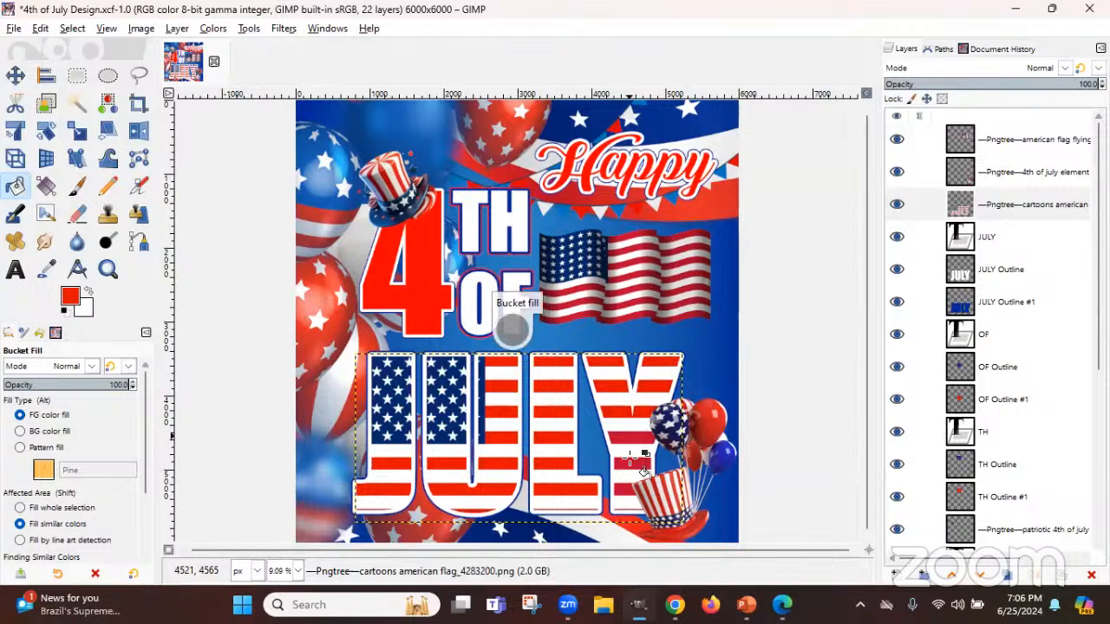
{"action": "left_click", "coordinate": [626, 487]}
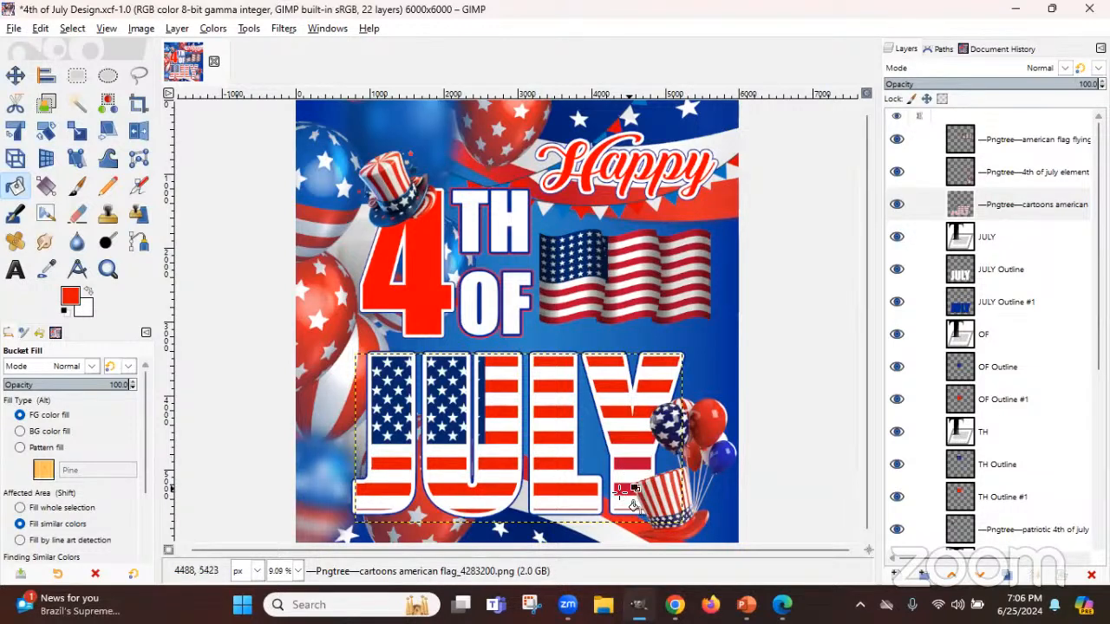
{"action": "left_click", "coordinate": [621, 496]}
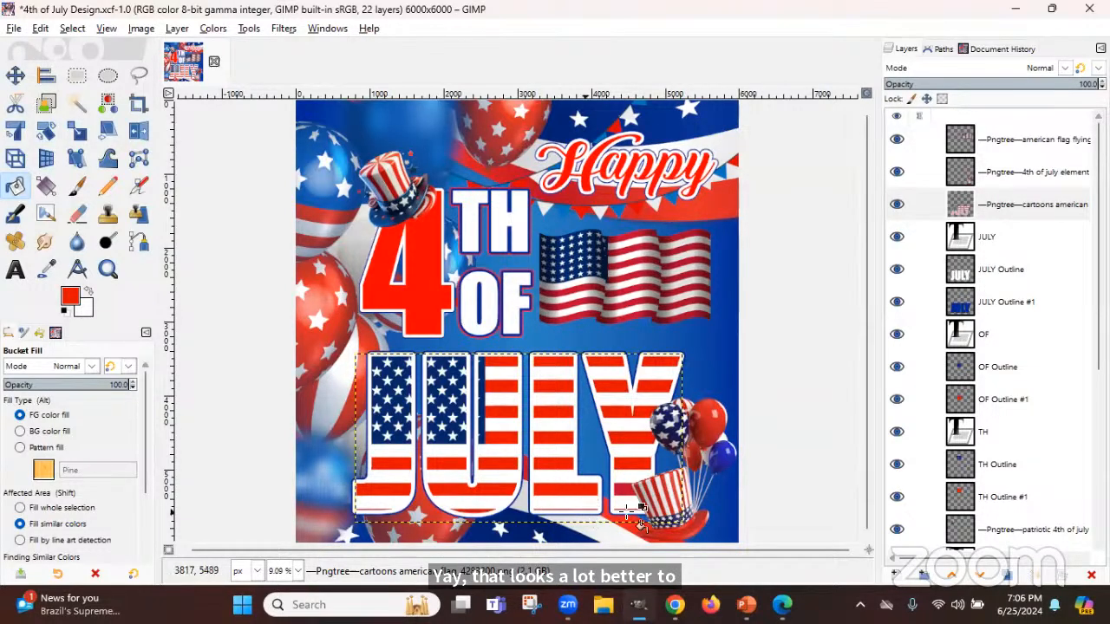
{"action": "left_click", "coordinate": [645, 512]}
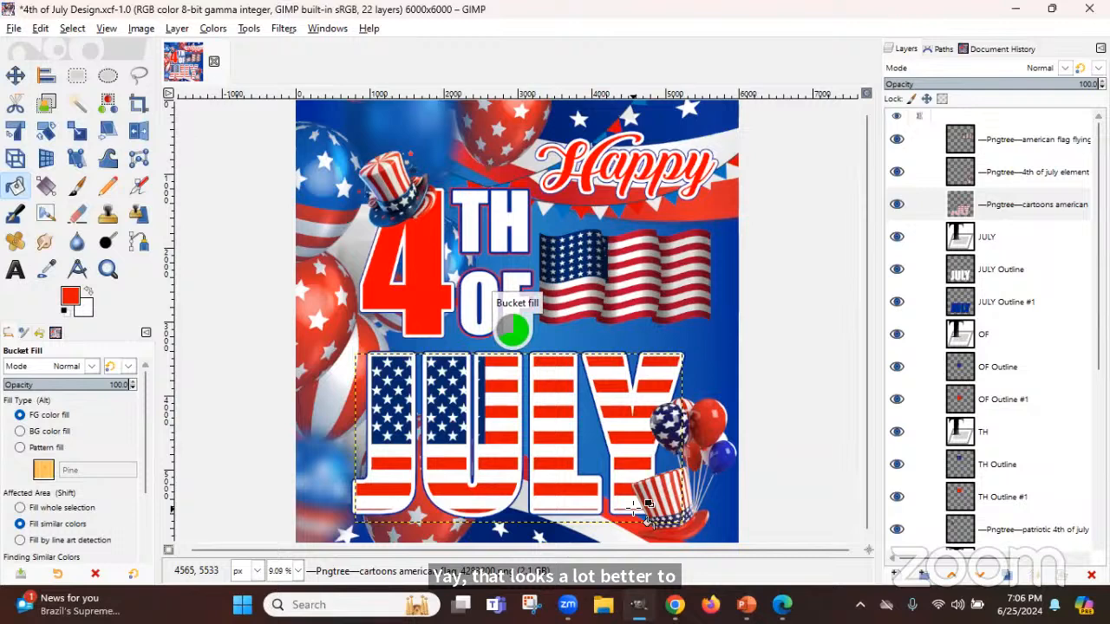
{"action": "left_click", "coordinate": [583, 509]}
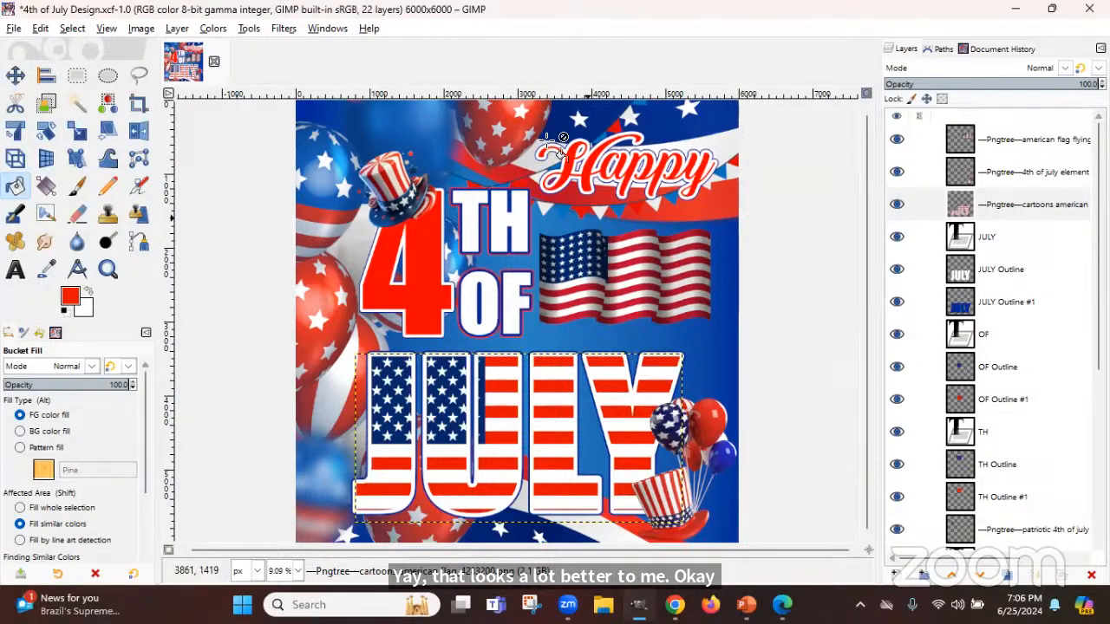
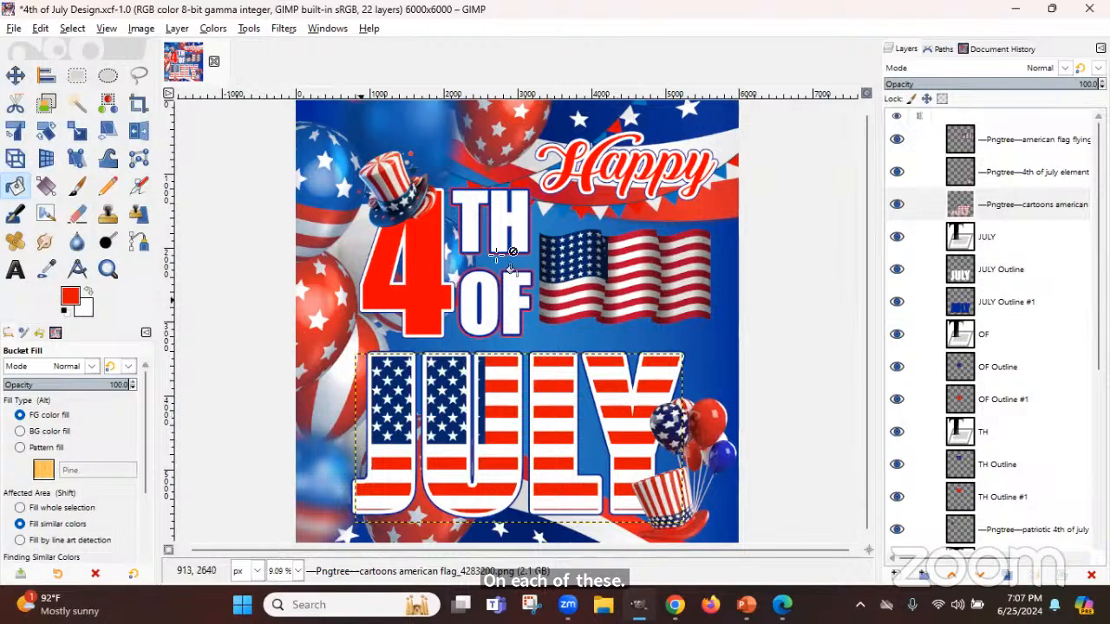
Start a Drop Shadow filter on the JULY Outline #1 layer
{"action": "left_click", "coordinate": [999, 142]}
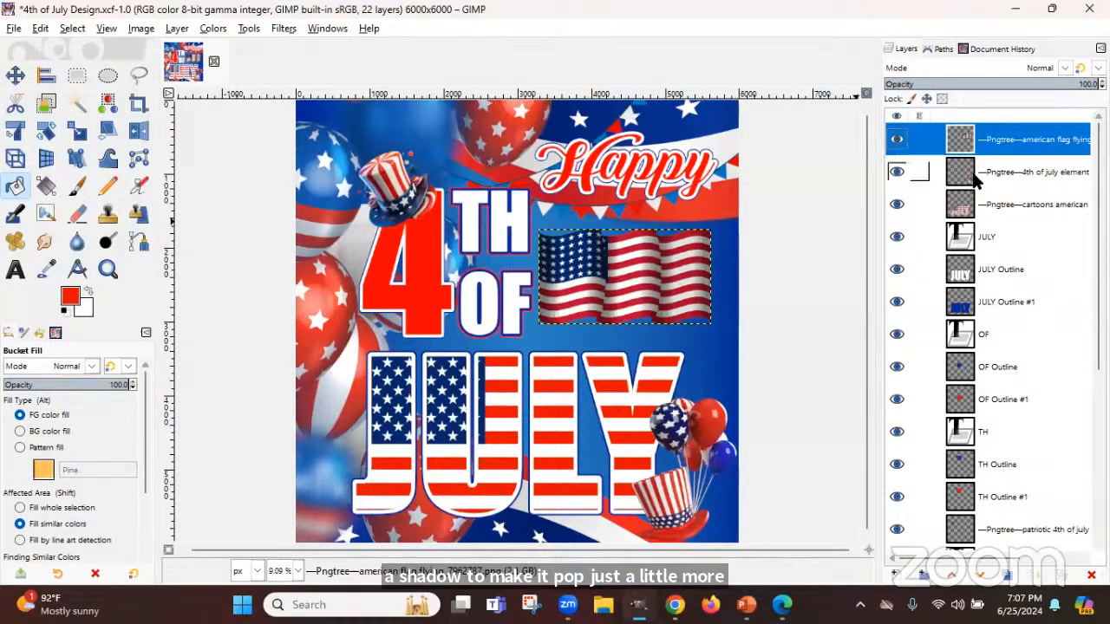
{"action": "left_click", "coordinate": [978, 307]}
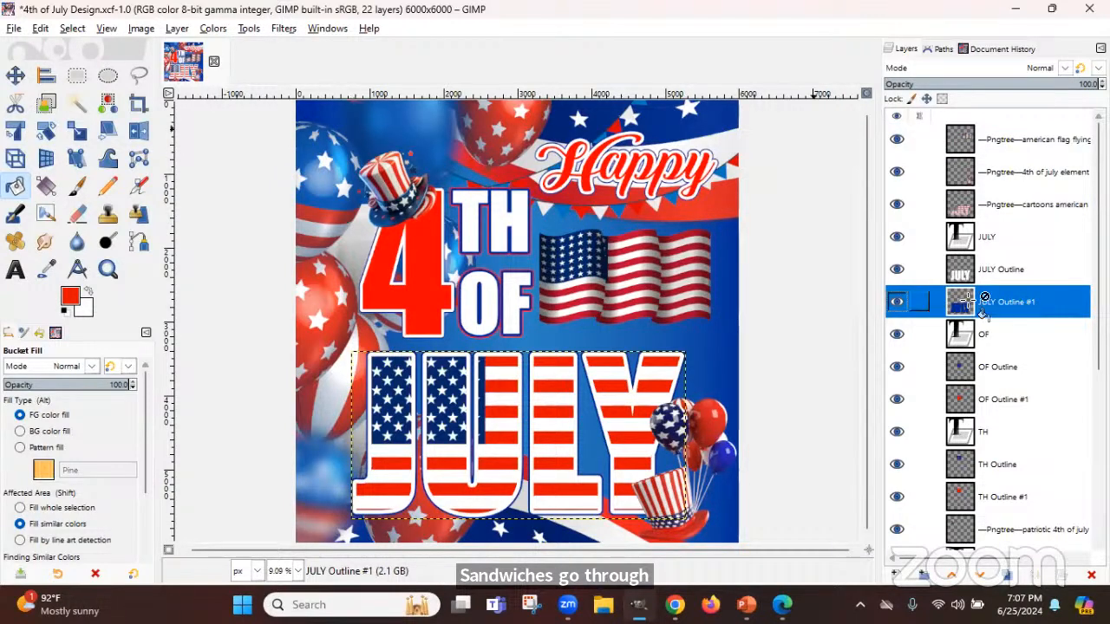
{"action": "left_click", "coordinate": [285, 30]}
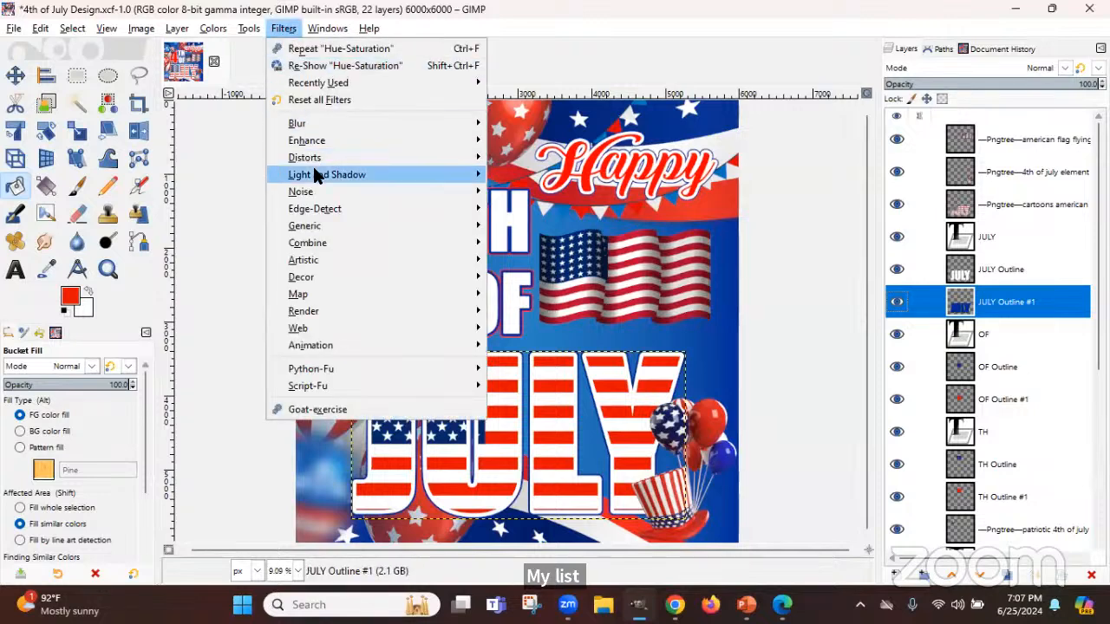
{"action": "mouse_move", "coordinate": [347, 174]}
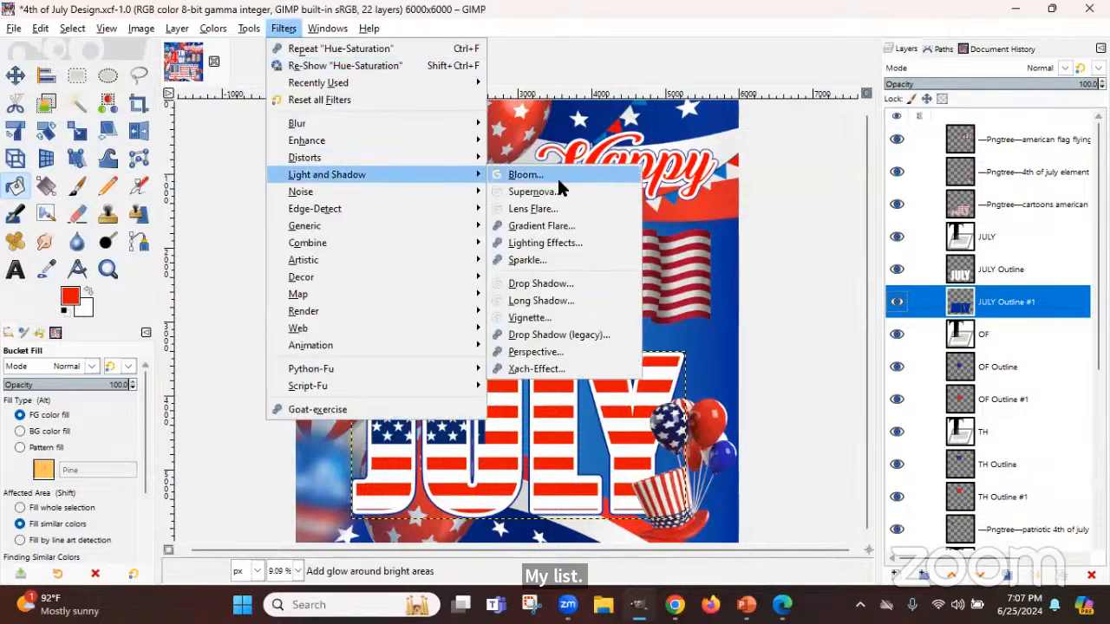
{"action": "left_click", "coordinate": [571, 284]}
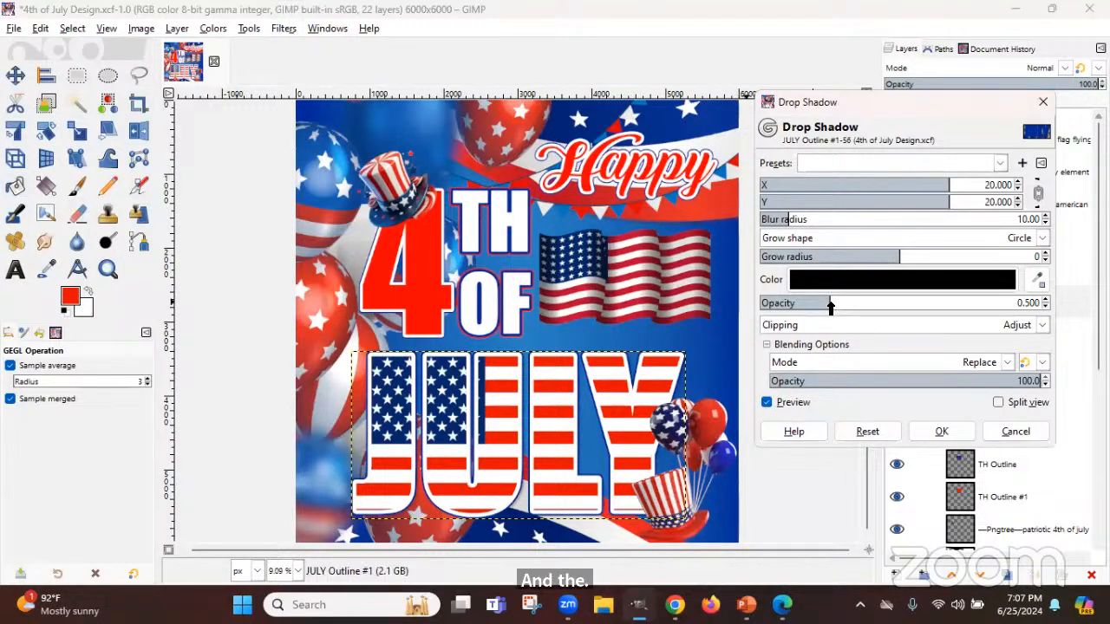
Try a JULY shadow opacity of 1.954 and blur radius of 32.73, comparing the lettering with and without the preview
{"action": "left_click_drag", "start_coordinate": [830, 304], "coordinate": [1029, 320]}
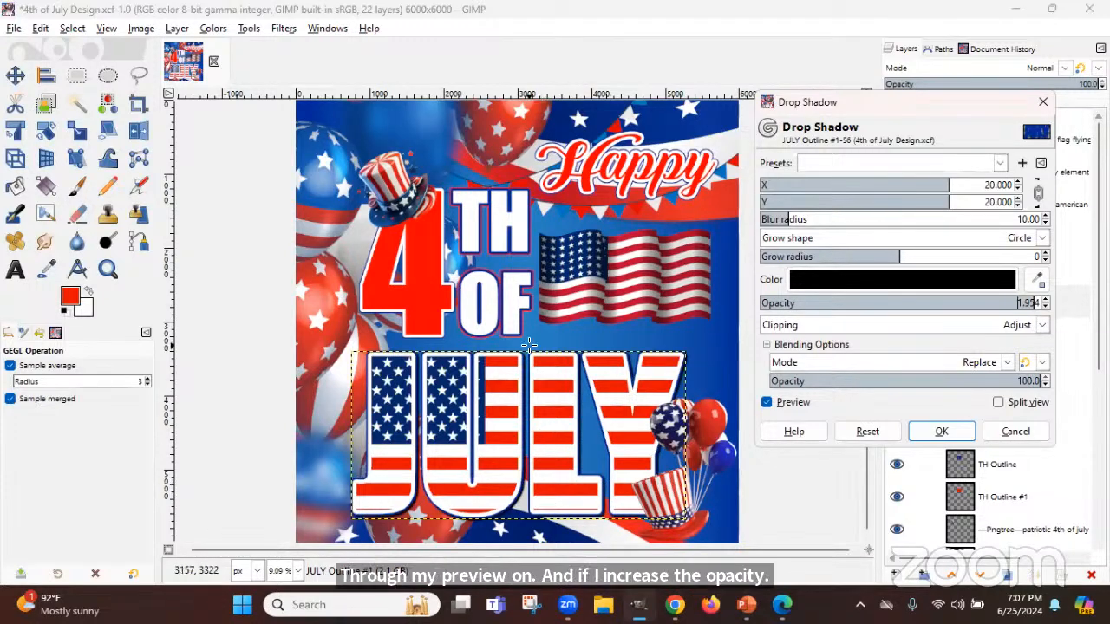
{"action": "left_click", "coordinate": [766, 403]}
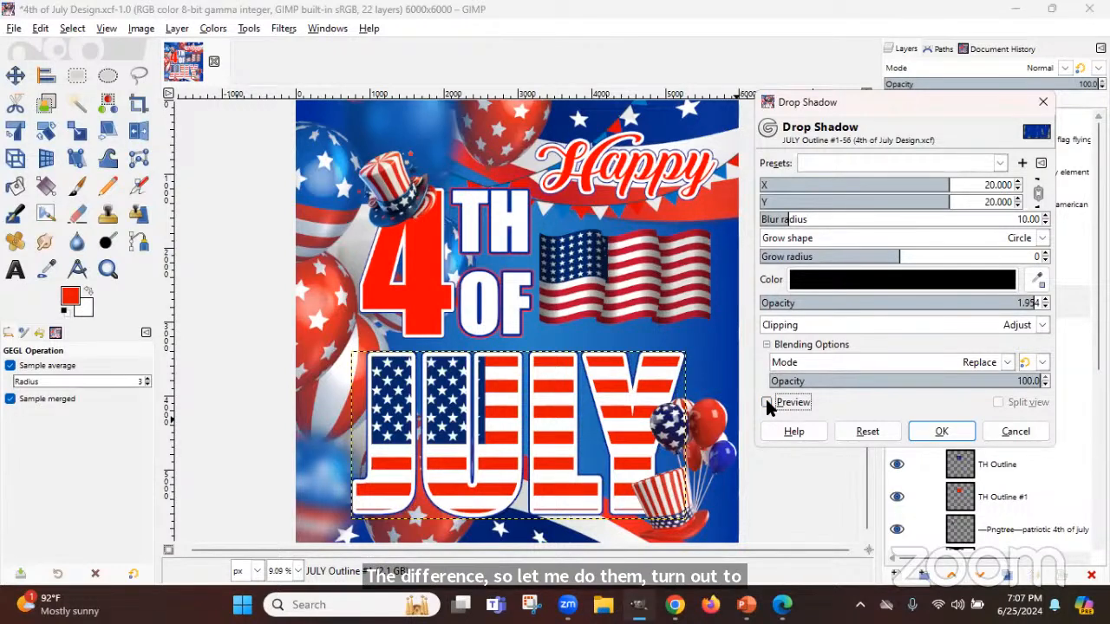
{"action": "left_click", "coordinate": [767, 403]}
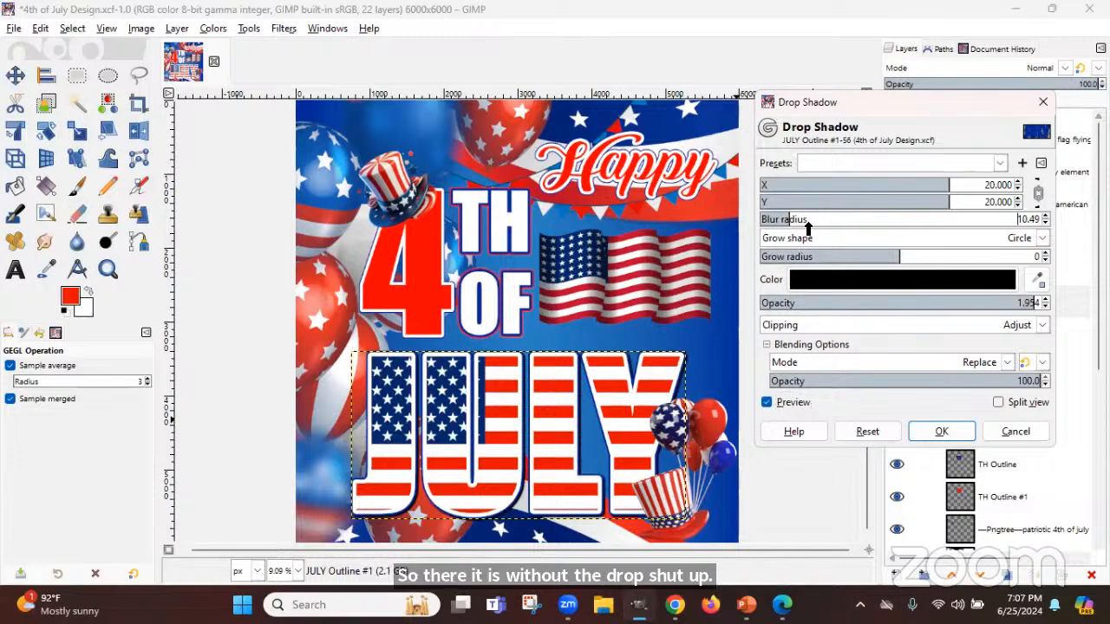
{"action": "left_click_drag", "start_coordinate": [805, 223], "coordinate": [822, 224]}
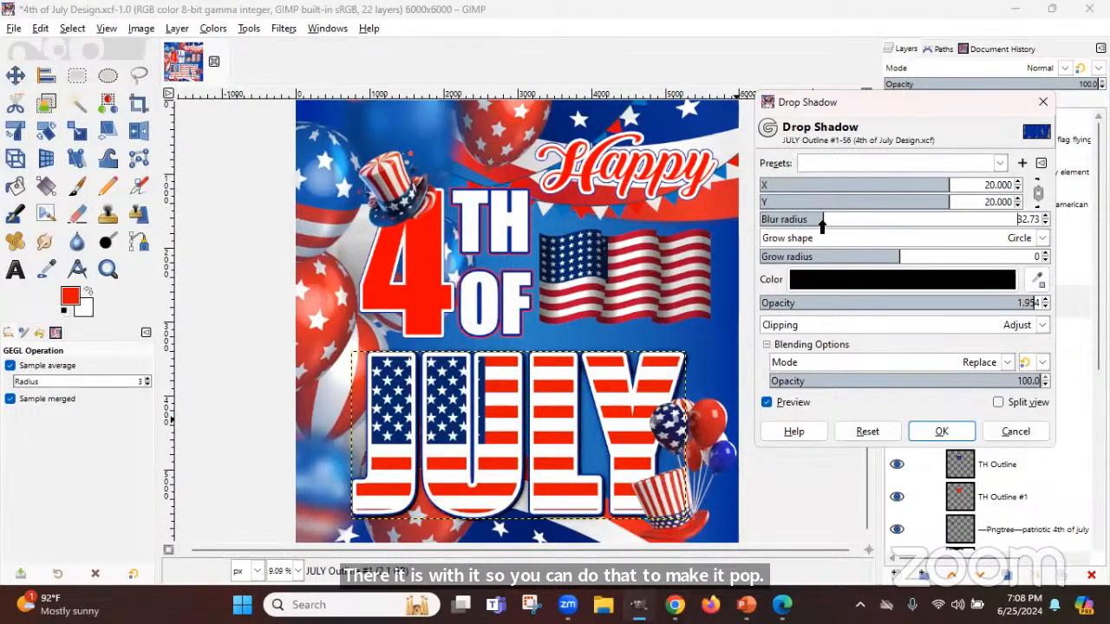
Try different linked X and Y offsets for the JULY shadow, ending at 12.564
{"action": "left_click_drag", "start_coordinate": [933, 192], "coordinate": [832, 196]}
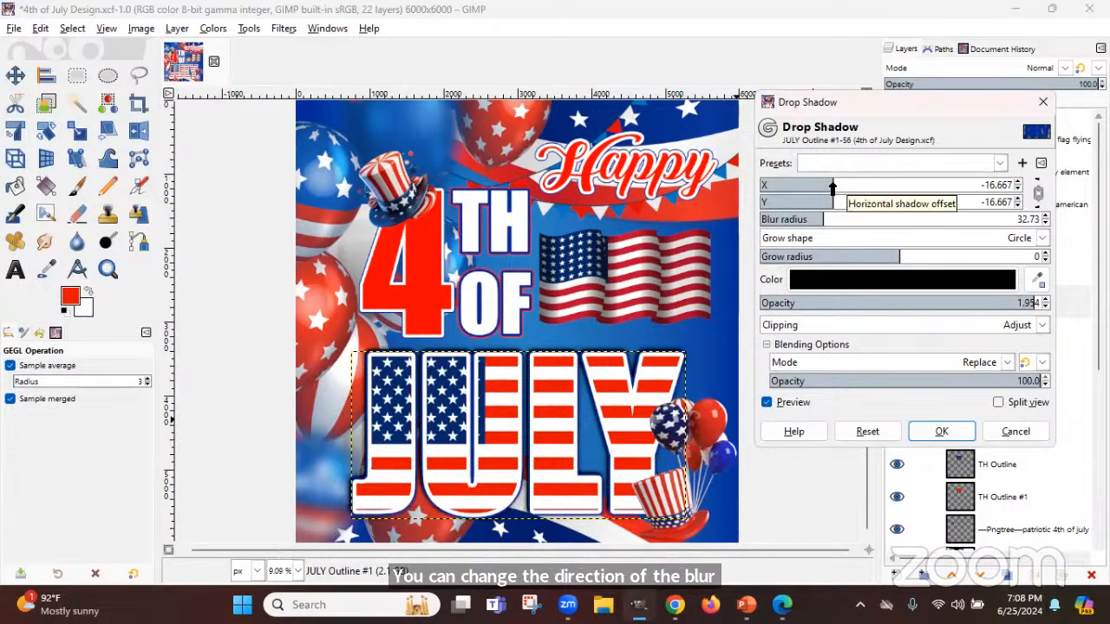
{"action": "left_click_drag", "start_coordinate": [836, 192], "coordinate": [971, 189]}
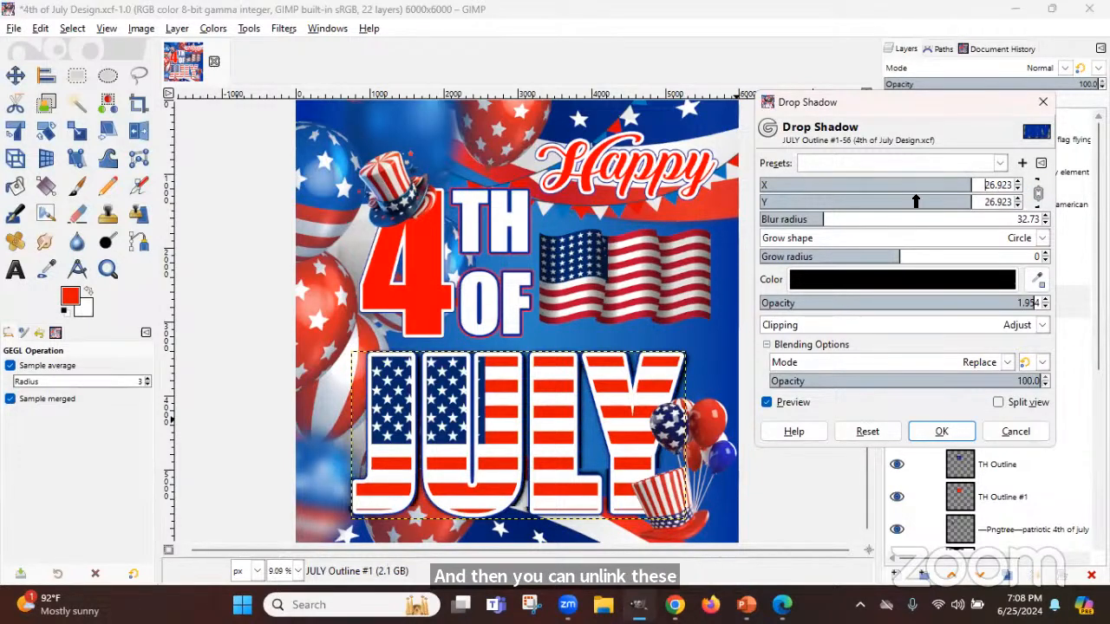
{"action": "left_click_drag", "start_coordinate": [929, 194], "coordinate": [905, 194]}
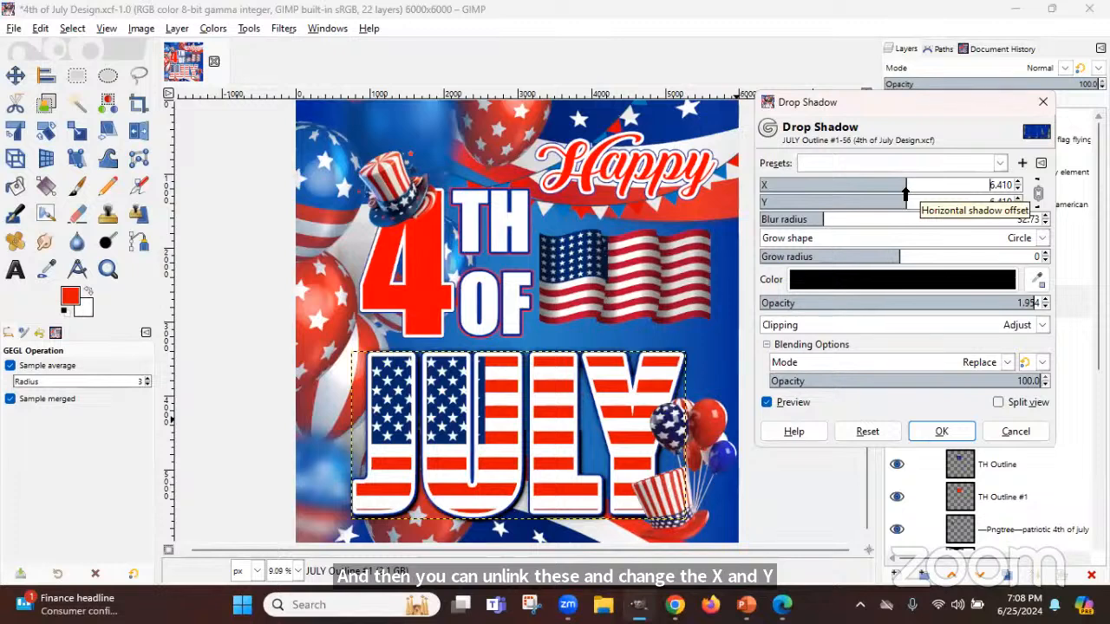
{"action": "left_click_drag", "start_coordinate": [905, 192], "coordinate": [925, 194]}
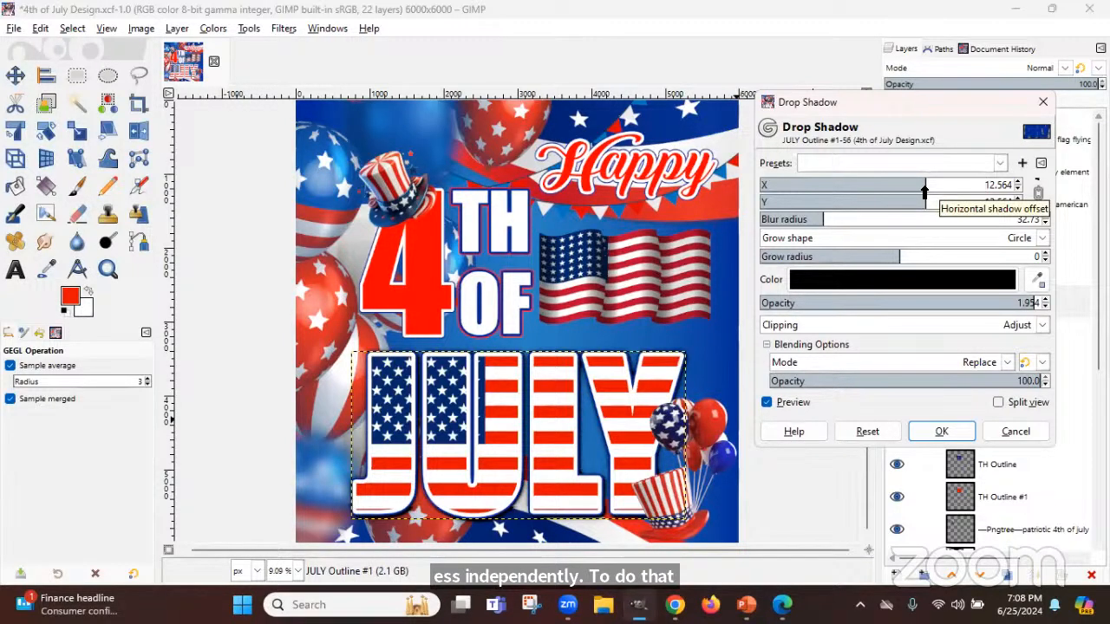
Try the JULY shadow in red e31000 and in black, and reset the Drop Shadow settings to their defaults
{"action": "left_click", "coordinate": [873, 286]}
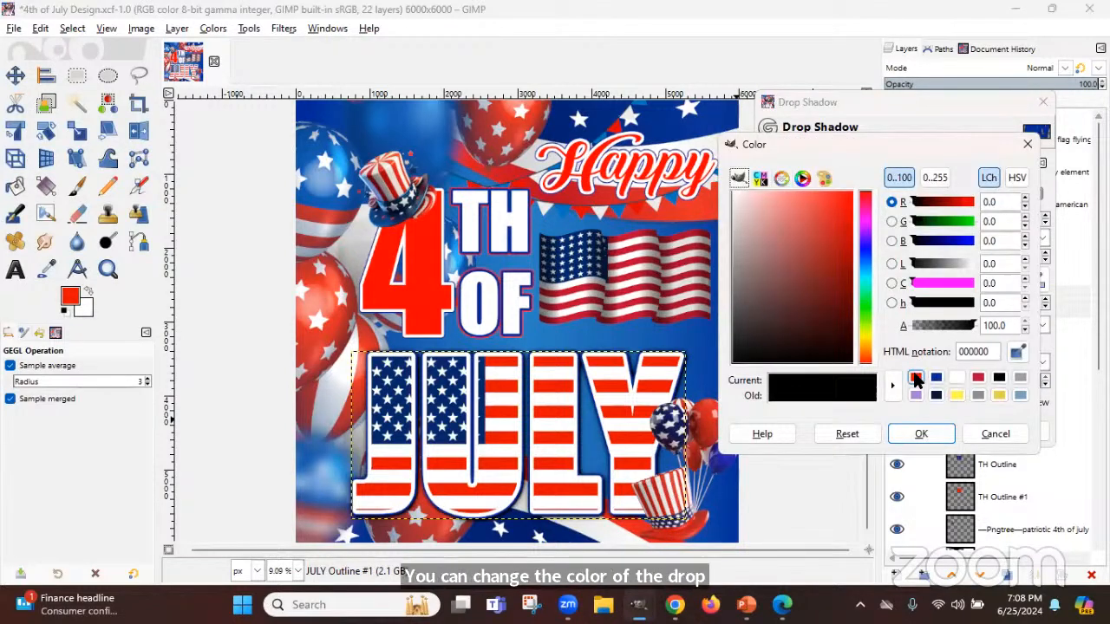
{"action": "left_click", "coordinate": [915, 378]}
{"action": "left_click", "coordinate": [933, 436]}
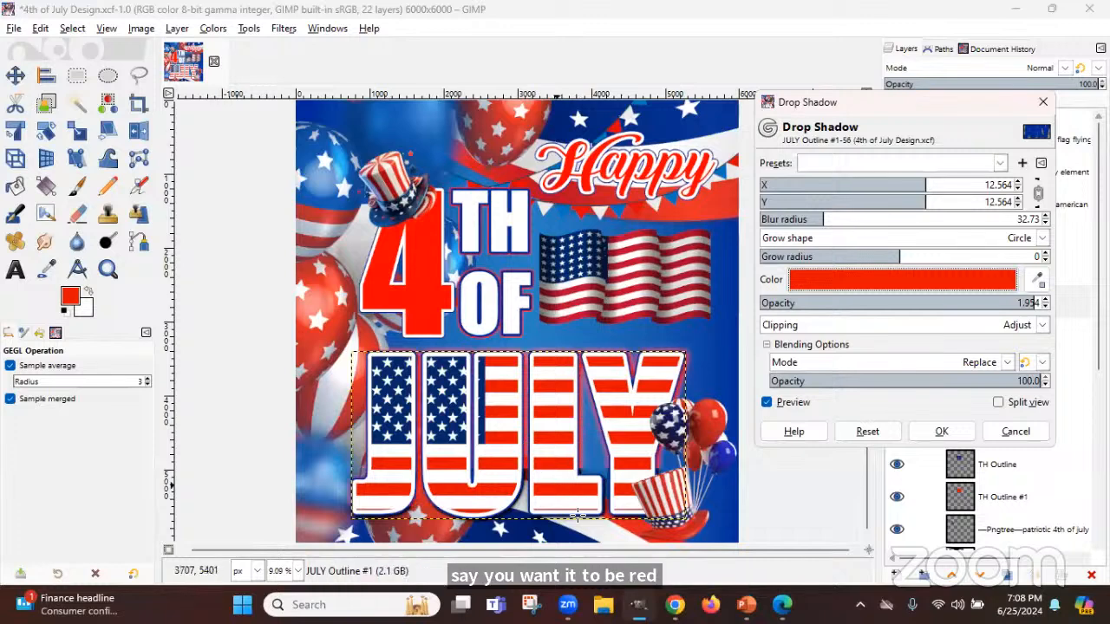
{"action": "left_click", "coordinate": [909, 279]}
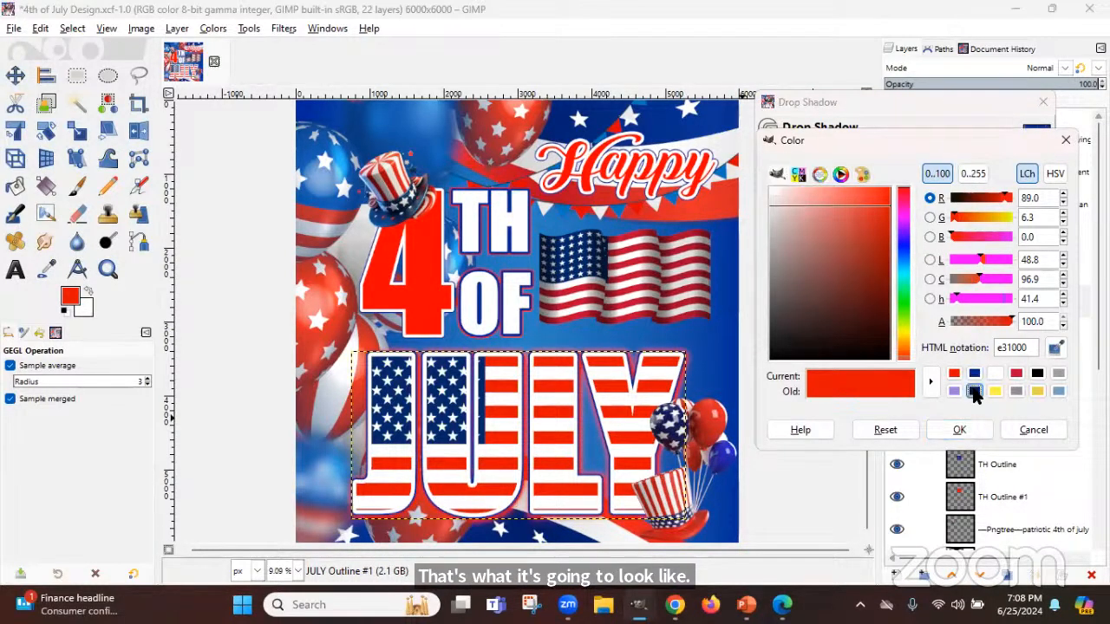
{"action": "left_click", "coordinate": [1037, 373]}
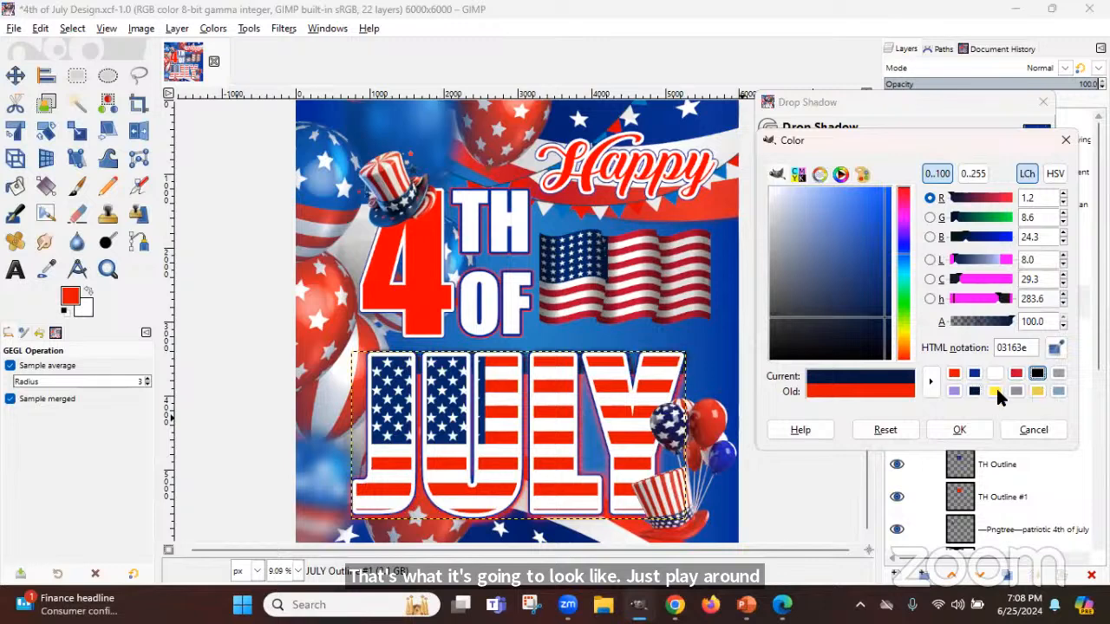
{"action": "left_click", "coordinate": [958, 431]}
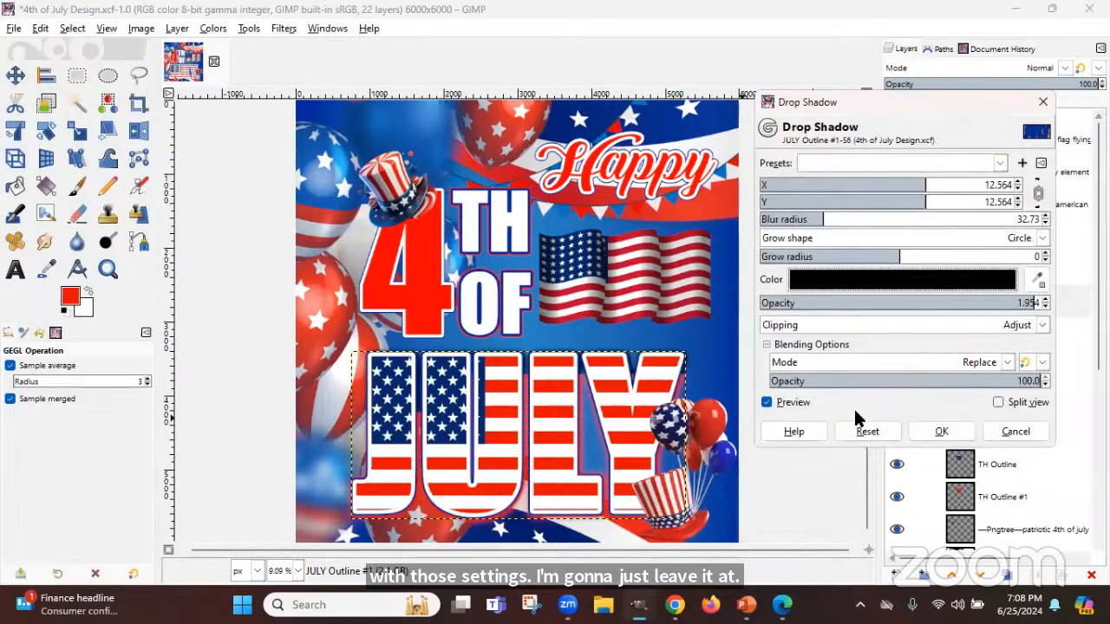
{"action": "left_click", "coordinate": [868, 432]}
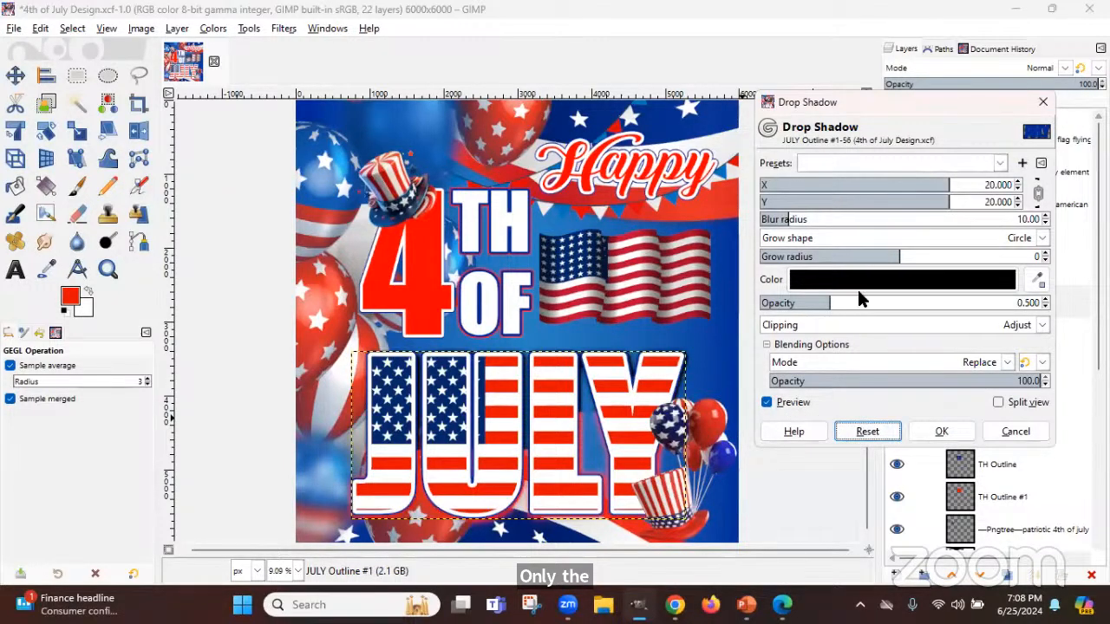
Apply the JULY drop shadow with opacity about 1.96, grow radius 4 and blur radius 42.48
{"action": "left_click_drag", "start_coordinate": [830, 304], "coordinate": [1025, 302]}
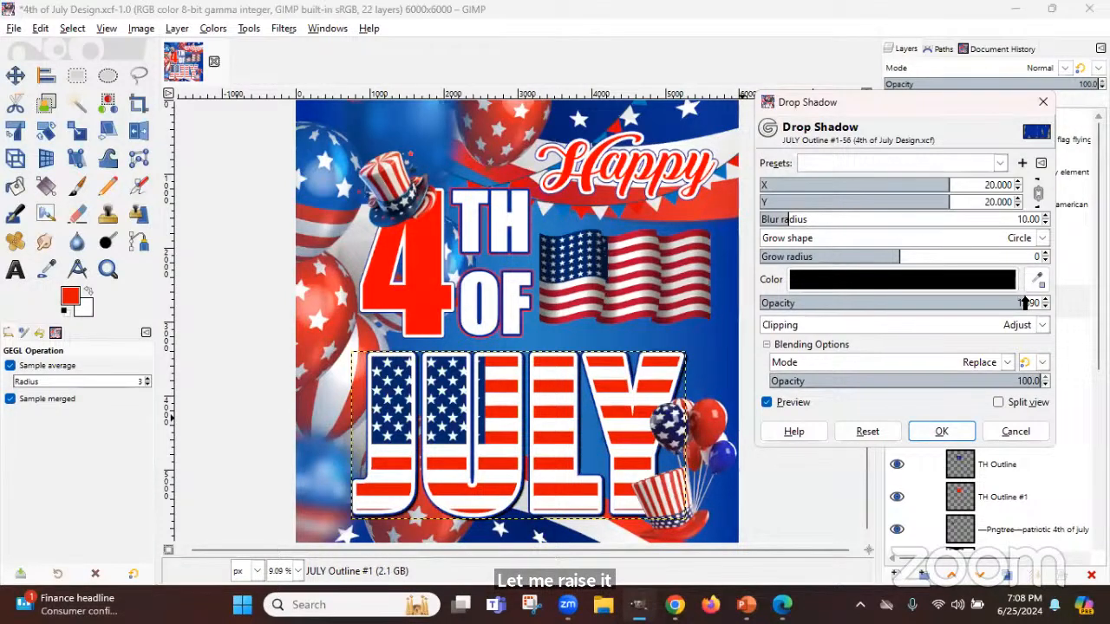
{"action": "left_click", "coordinate": [766, 402]}
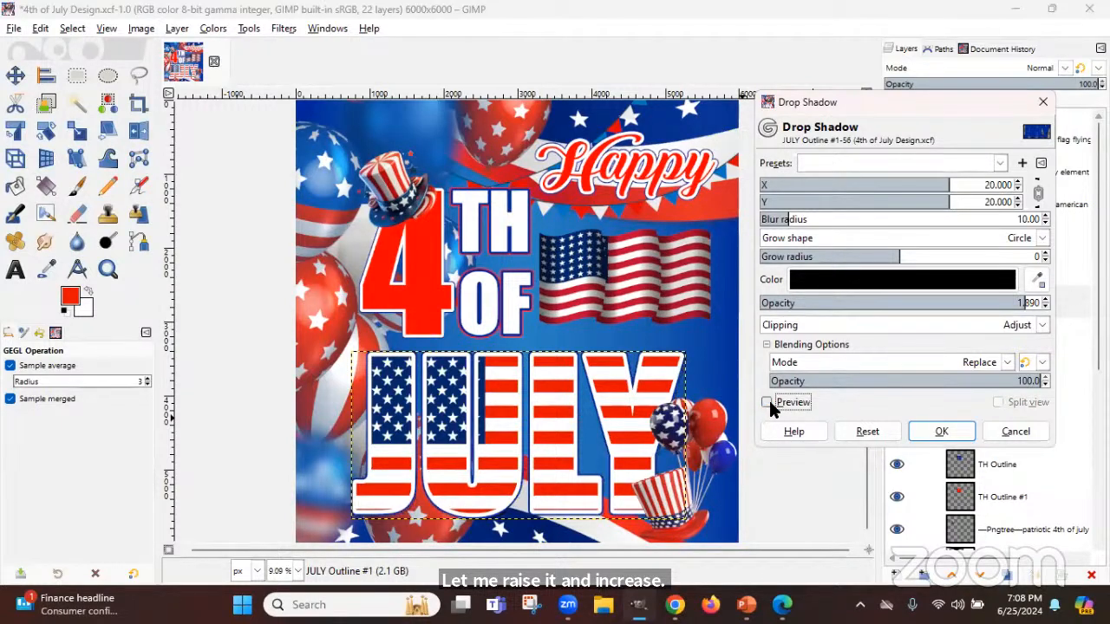
{"action": "left_click", "coordinate": [769, 402]}
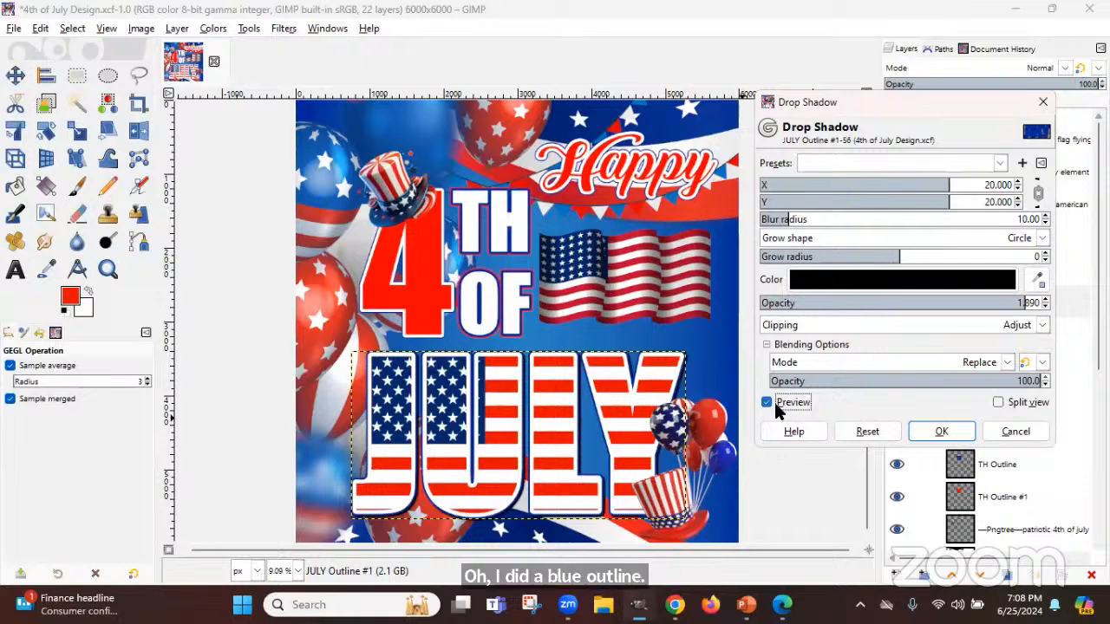
{"action": "left_click", "coordinate": [924, 257]}
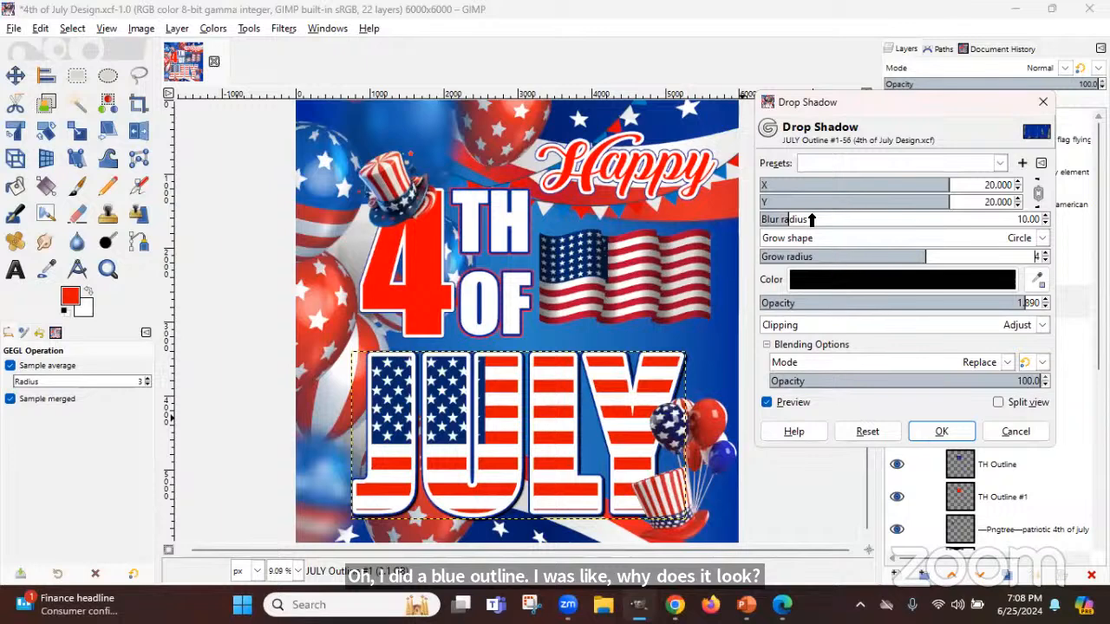
{"action": "left_click", "coordinate": [811, 220]}
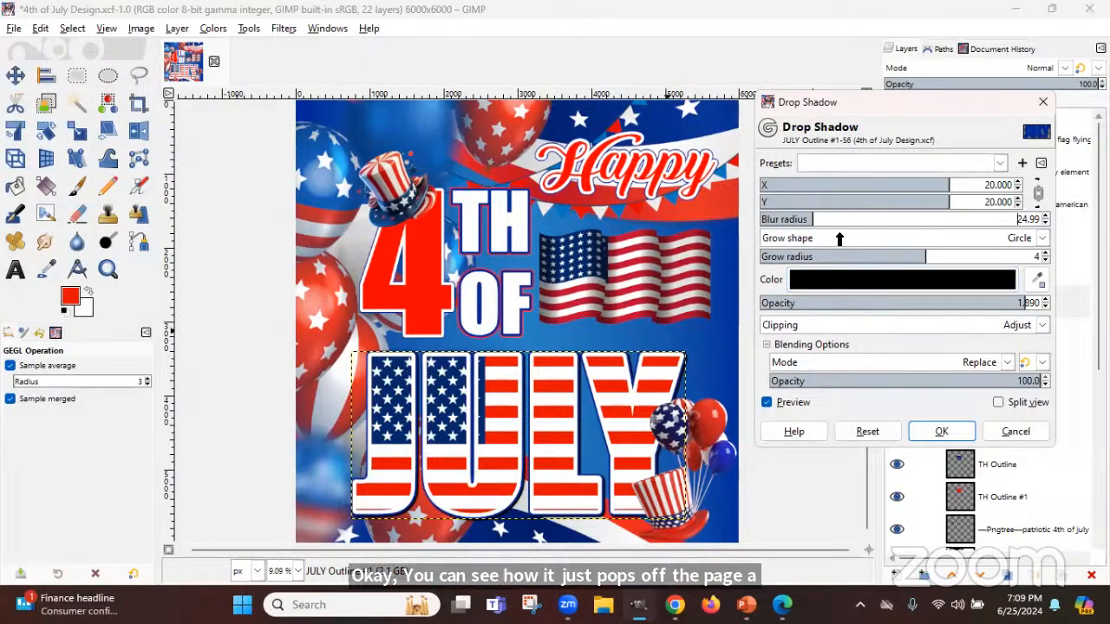
{"action": "left_click", "coordinate": [1035, 303]}
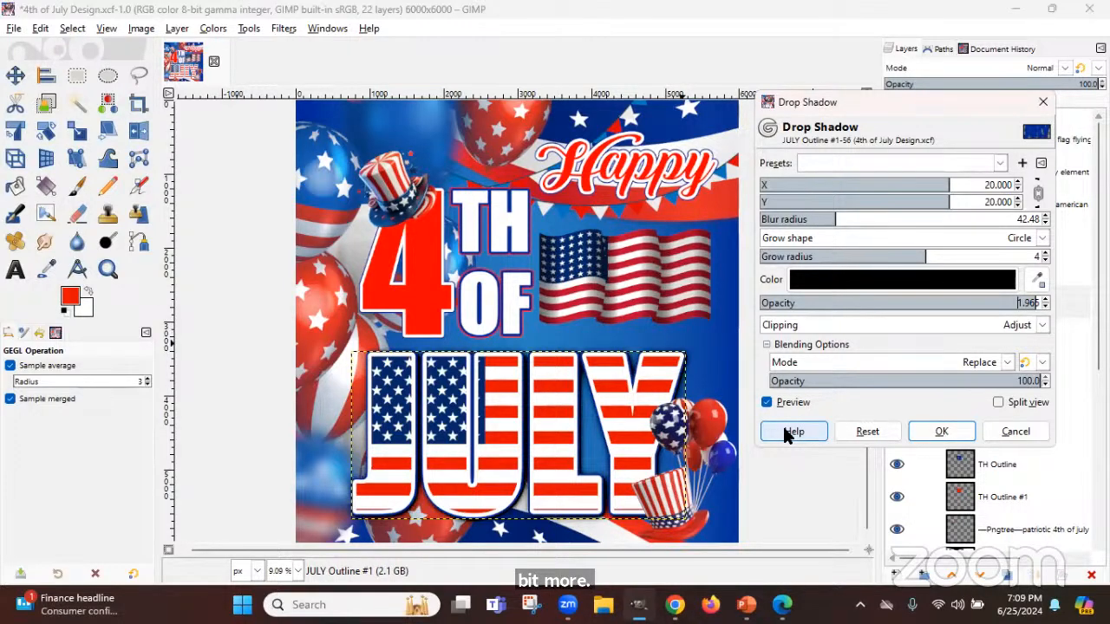
{"action": "left_click", "coordinate": [922, 429]}
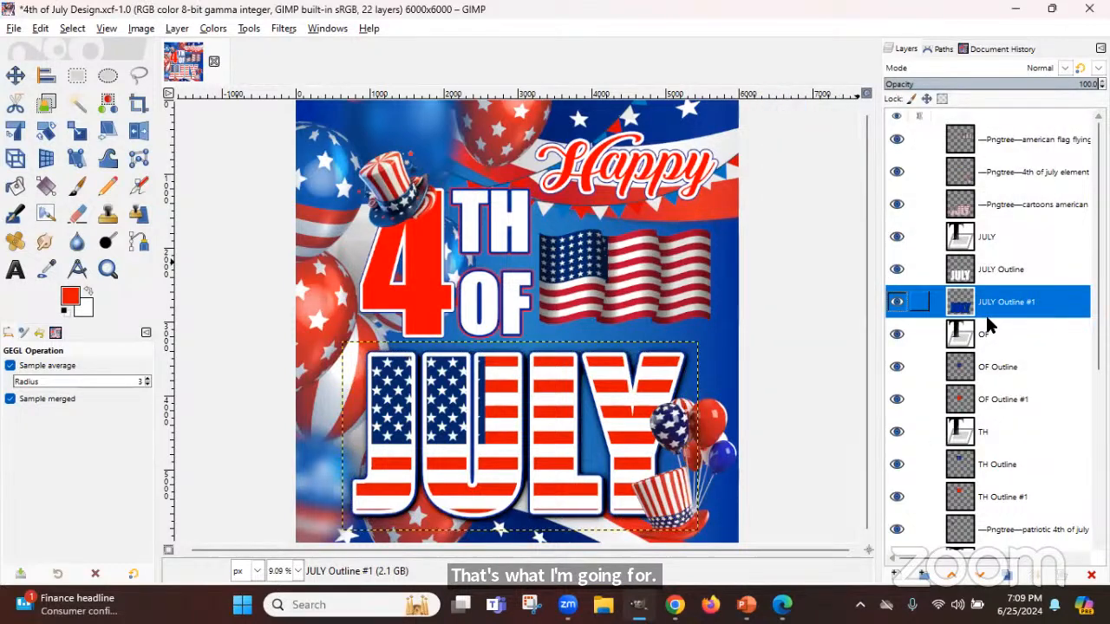
Repeat the drop shadow with the same settings on the OF Outline #1 layer
{"action": "left_click", "coordinate": [1005, 400]}
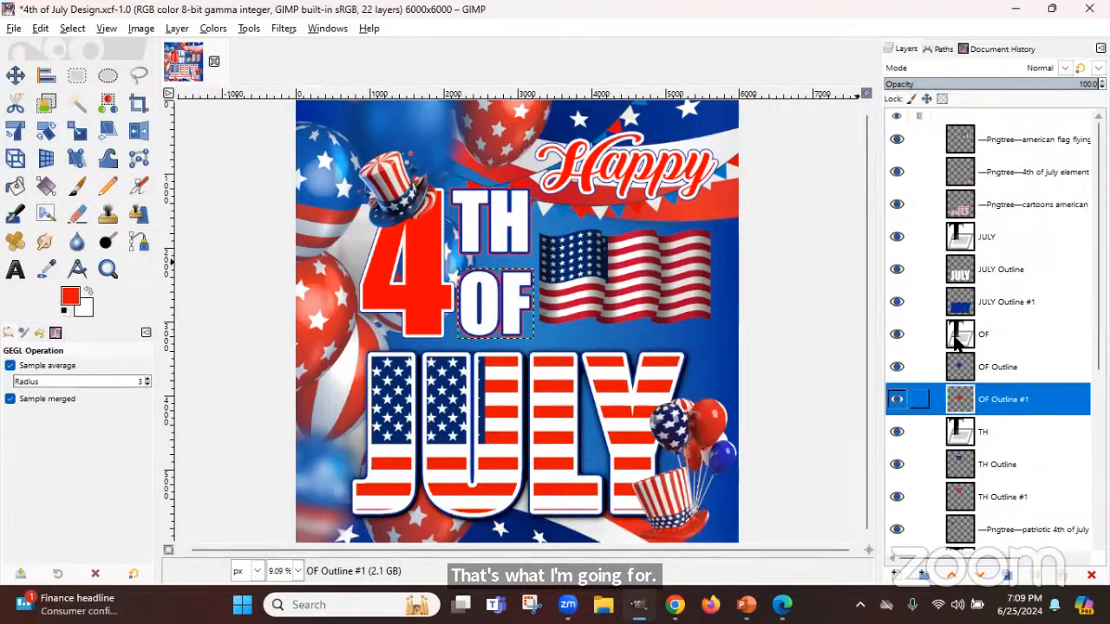
{"action": "left_click", "coordinate": [285, 30]}
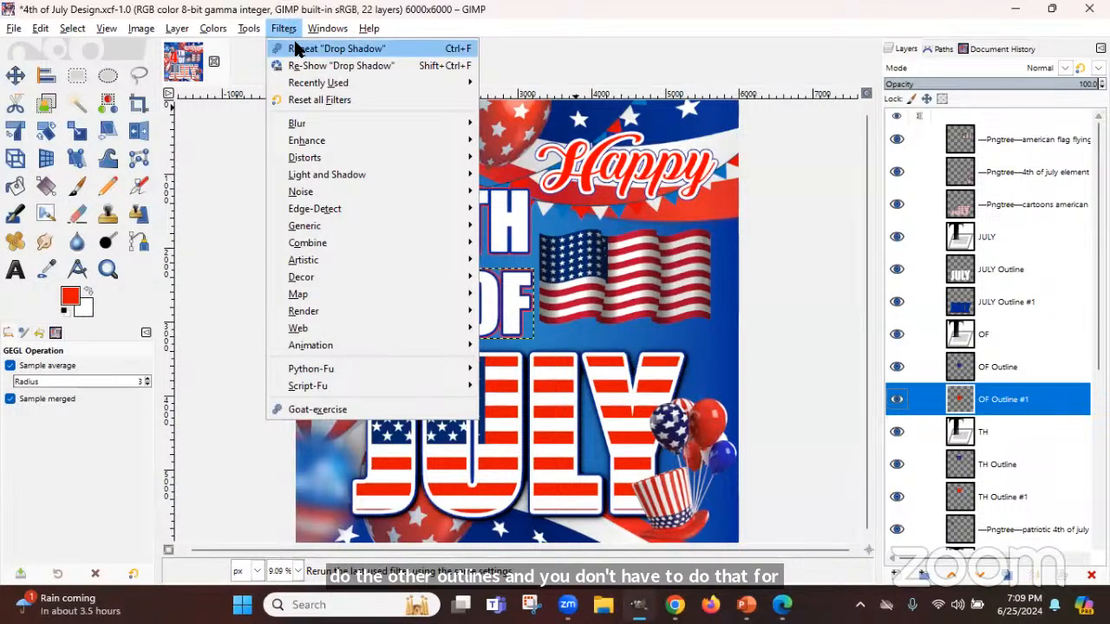
{"action": "left_click", "coordinate": [295, 50]}
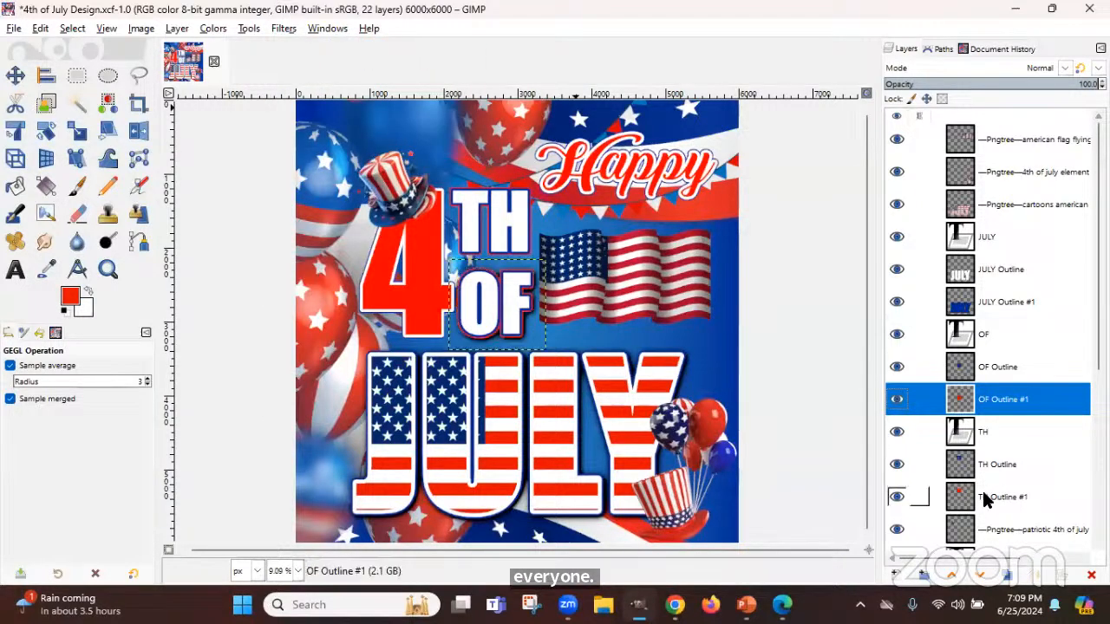
Repeat the drop shadow with the same settings on the TH Outline #1 layer
{"action": "left_click", "coordinate": [983, 496]}
{"action": "left_click", "coordinate": [283, 29]}
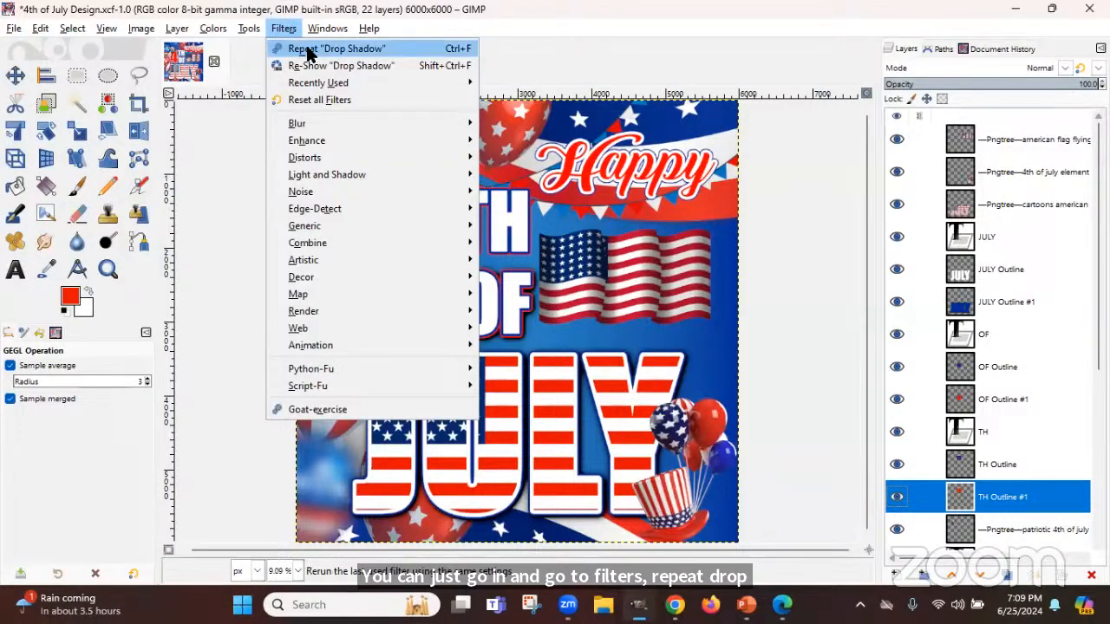
{"action": "left_click", "coordinate": [308, 50]}
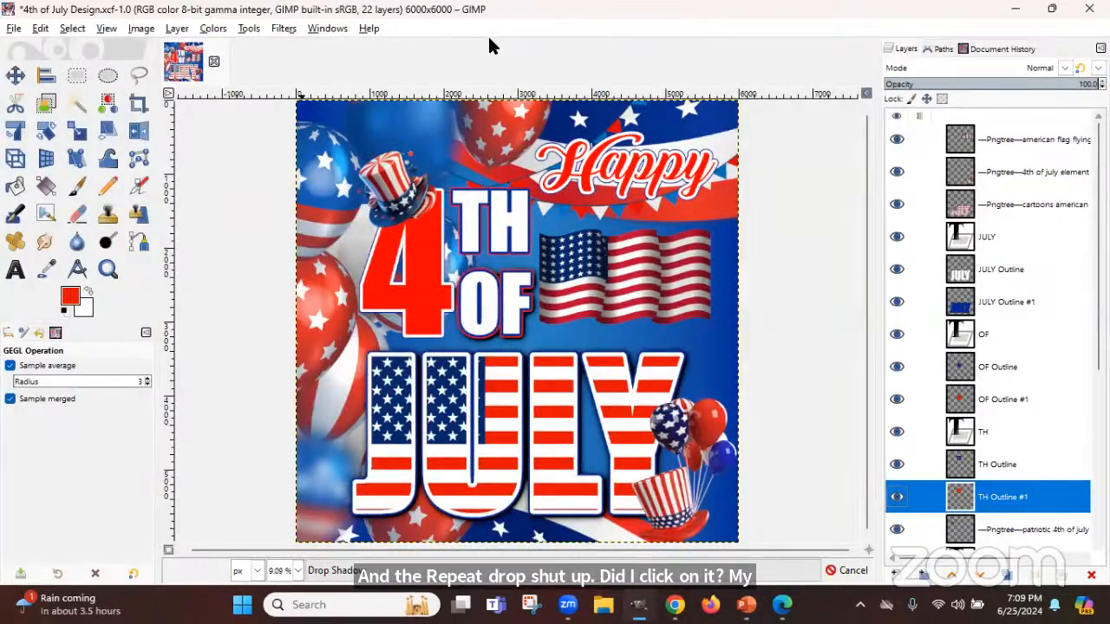
Try a second pass of the drop shadow on the TH Outline #1 layer and undo it
{"action": "left_click", "coordinate": [283, 28]}
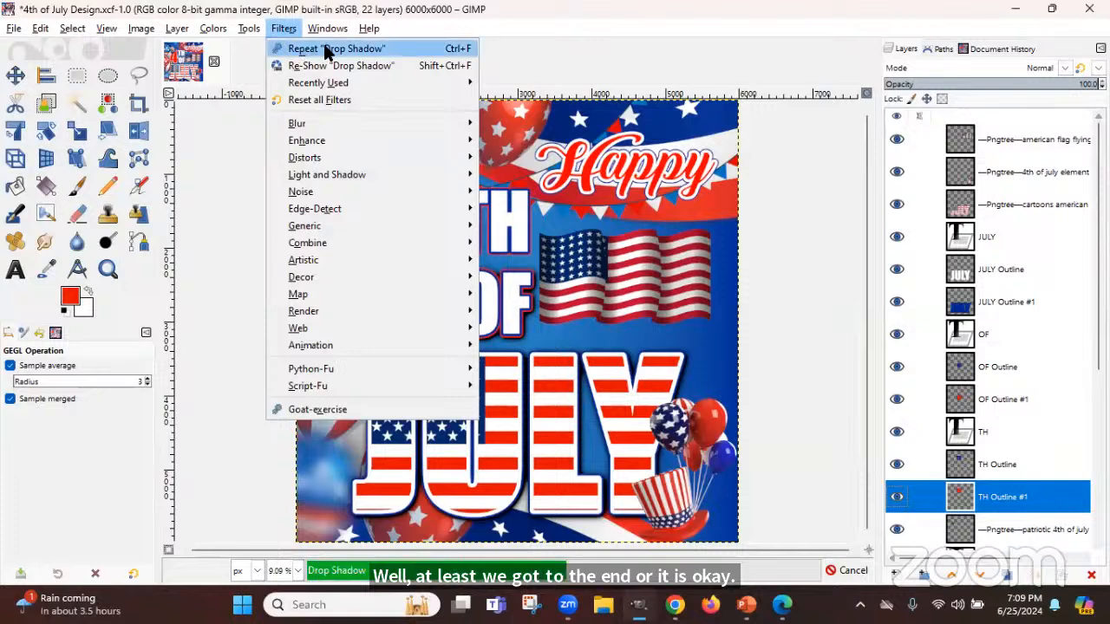
{"action": "left_click", "coordinate": [324, 47]}
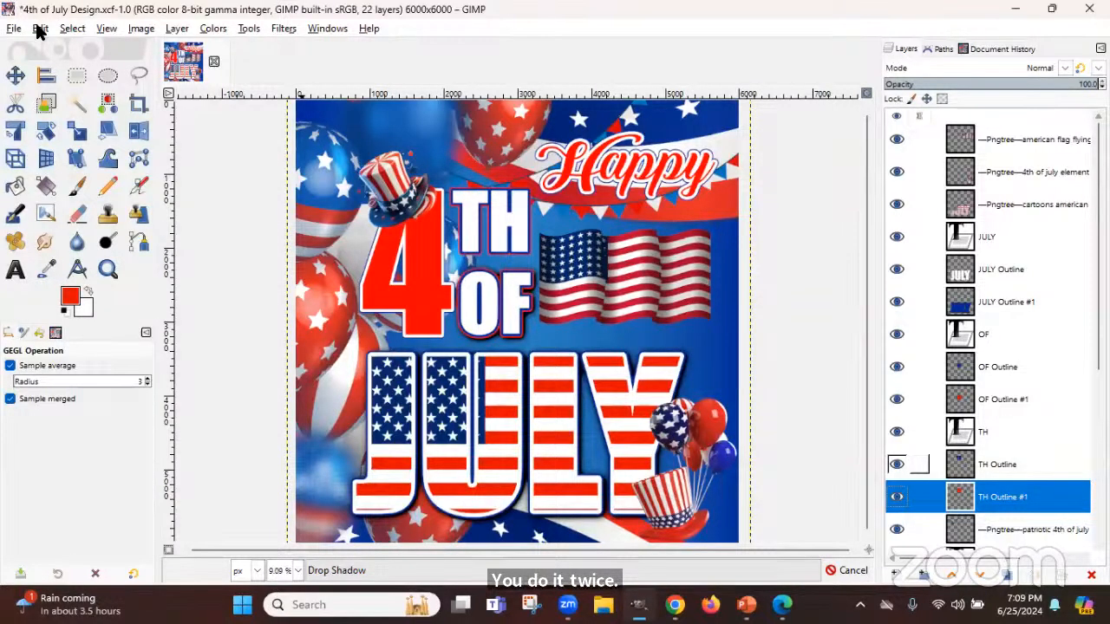
{"action": "left_click", "coordinate": [39, 28]}
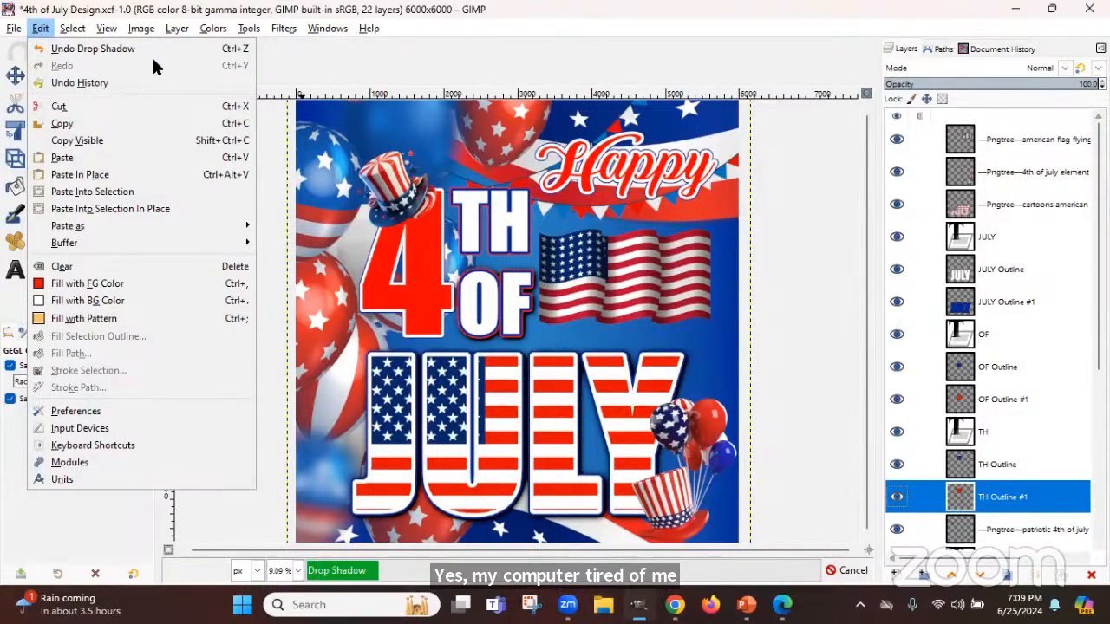
{"action": "left_click", "coordinate": [73, 50]}
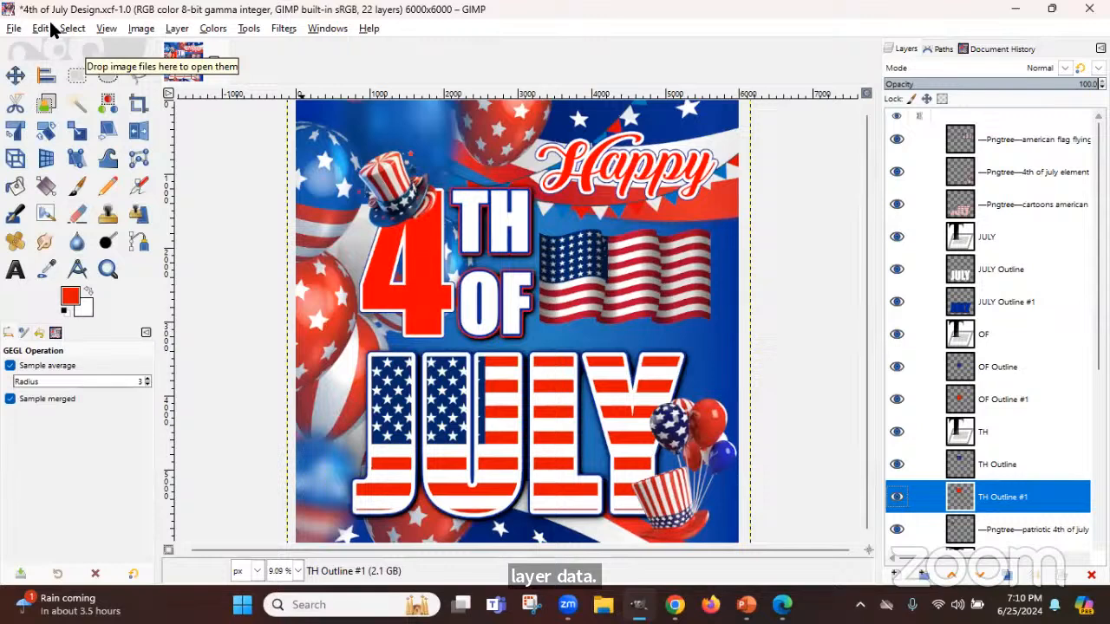
Undo the drop shadow on the TH Outline #1 layer and keep that layer selected
{"action": "left_click", "coordinate": [45, 29]}
{"action": "left_click", "coordinate": [43, 28]}
{"action": "left_click", "coordinate": [41, 29]}
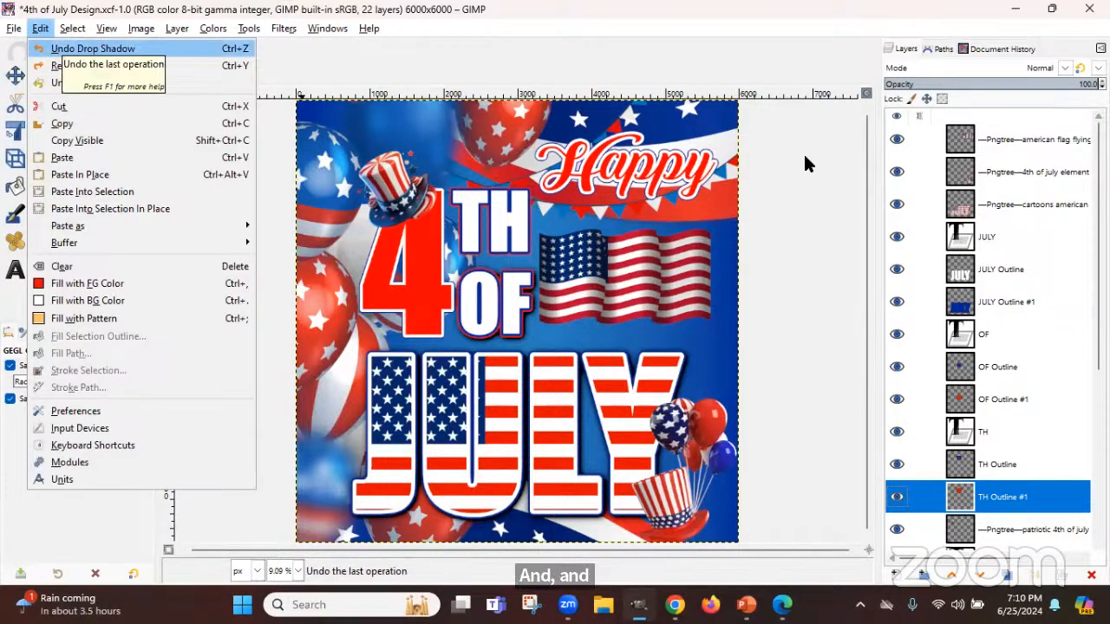
{"action": "left_click", "coordinate": [1005, 489]}
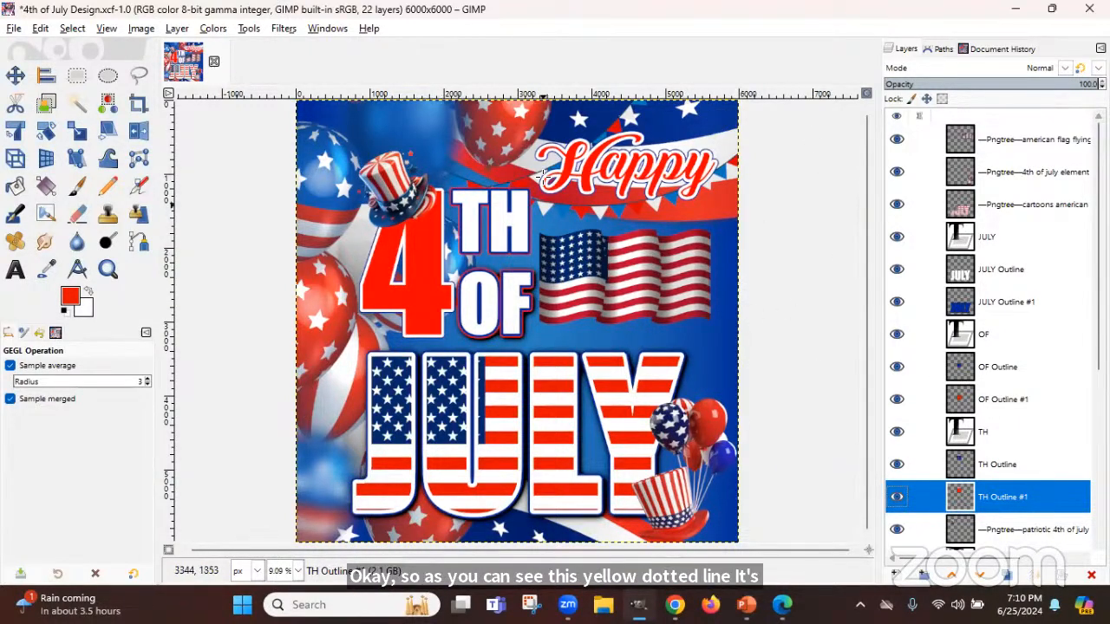
Crop the TH Outline #1 layer to its content and reapply the drop shadow with the same settings
{"action": "left_click", "coordinate": [177, 28]}
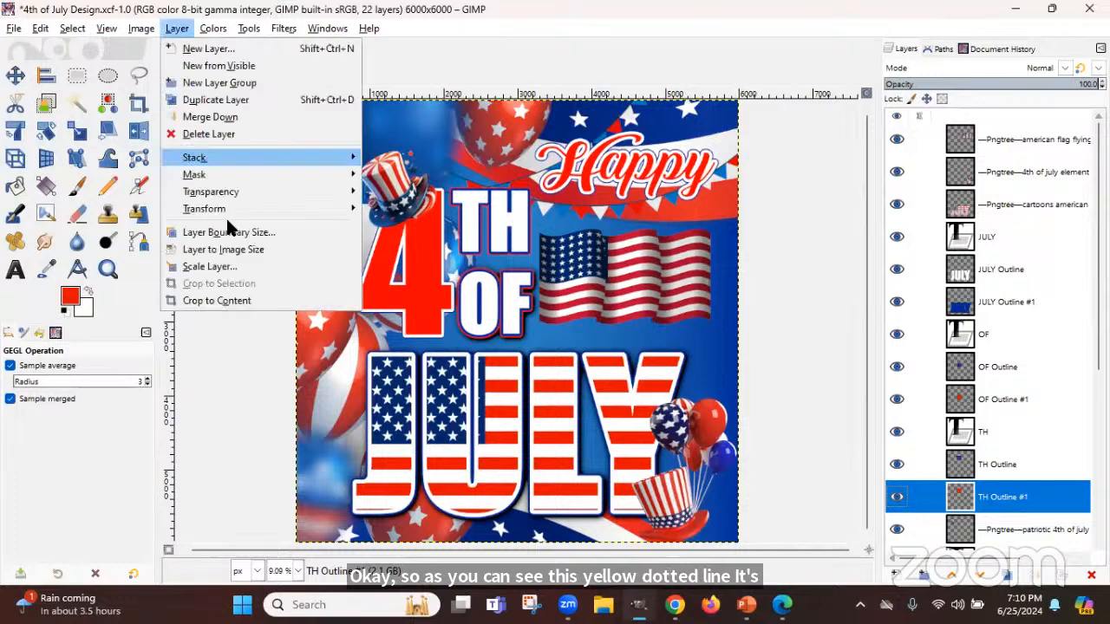
{"action": "left_click", "coordinate": [227, 298]}
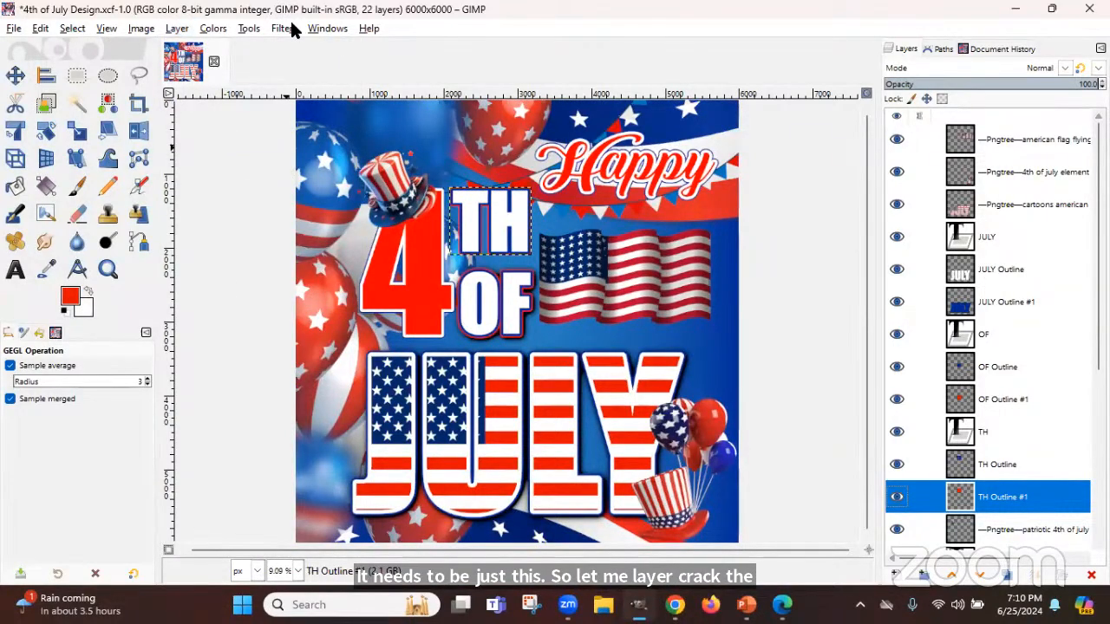
{"action": "left_click", "coordinate": [287, 29]}
{"action": "left_click", "coordinate": [293, 49]}
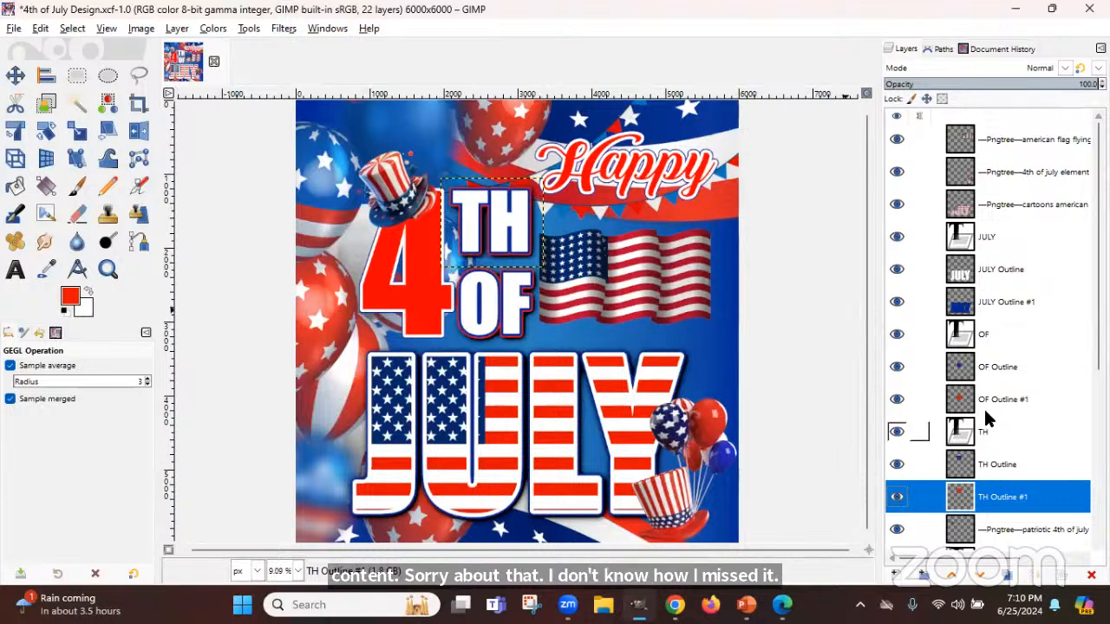
Repeat the drop shadow with the same settings on the 4 Outline #1 and Happy Outline #1 layers
{"action": "scroll", "coordinate": [992, 414], "scroll_direction": "down", "scroll_amount": 5}
{"action": "left_click", "coordinate": [1002, 344]}
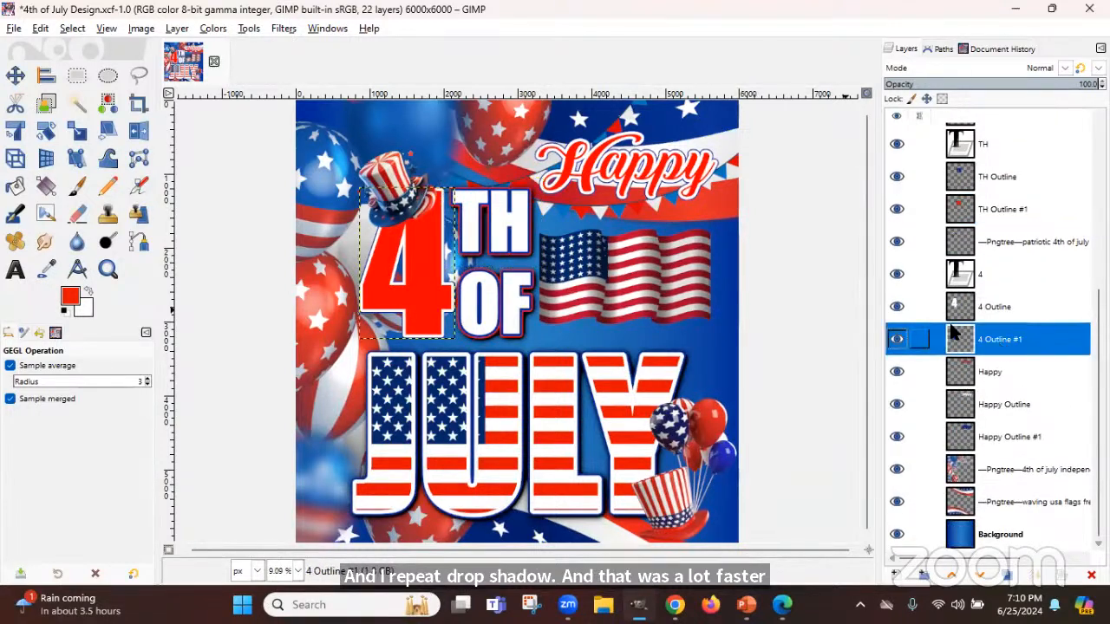
{"action": "key", "text": "ctrl+f"}
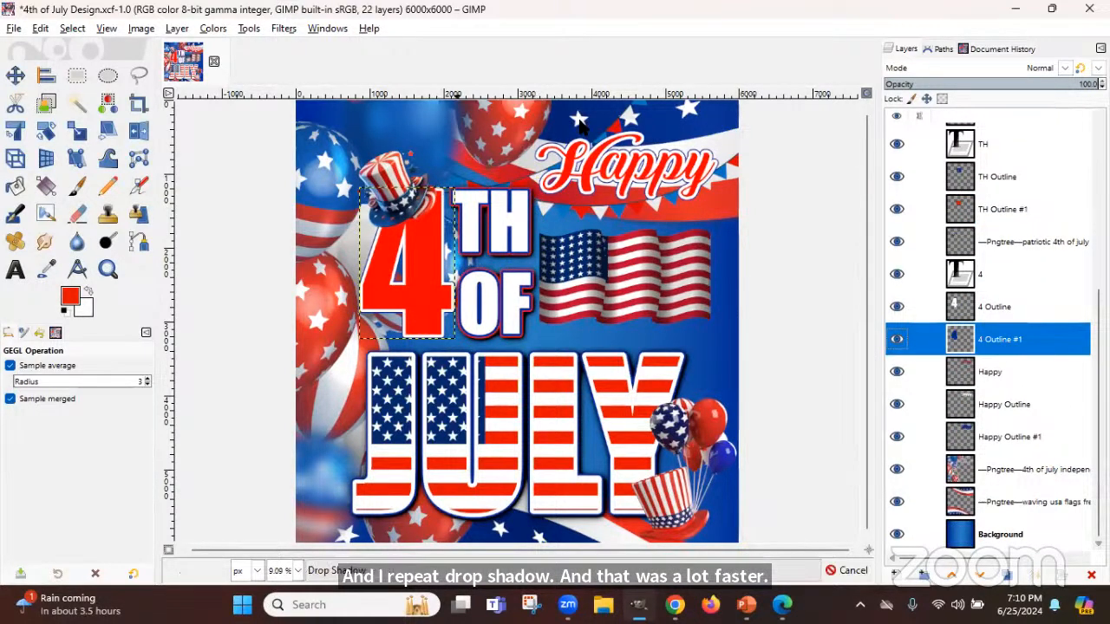
{"action": "left_click", "coordinate": [999, 438]}
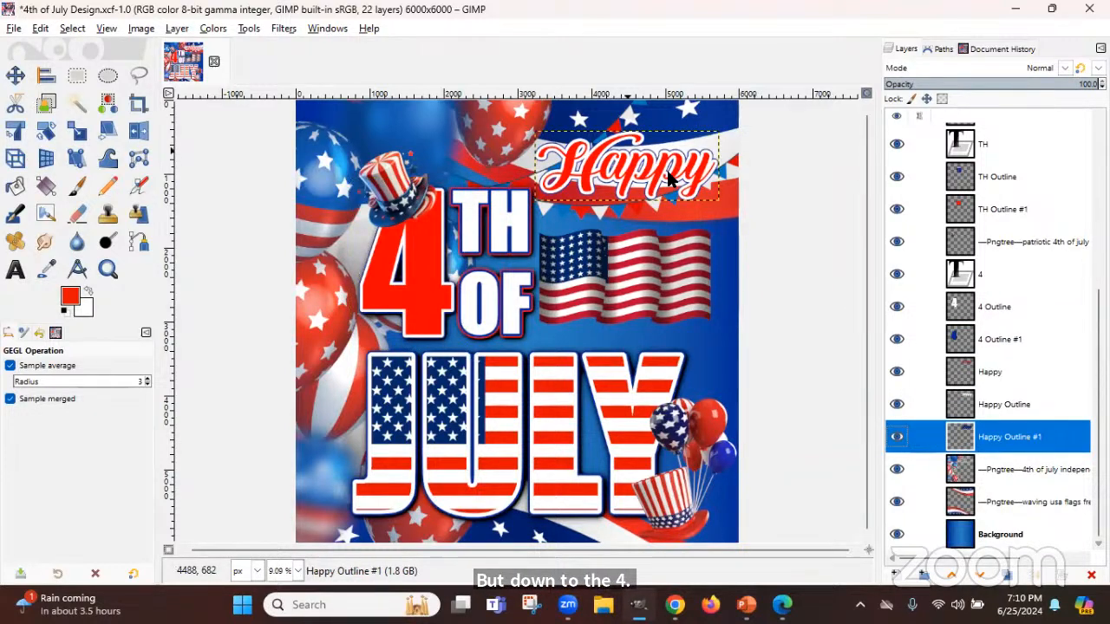
{"action": "left_click", "coordinate": [283, 28]}
{"action": "left_click", "coordinate": [305, 50]}
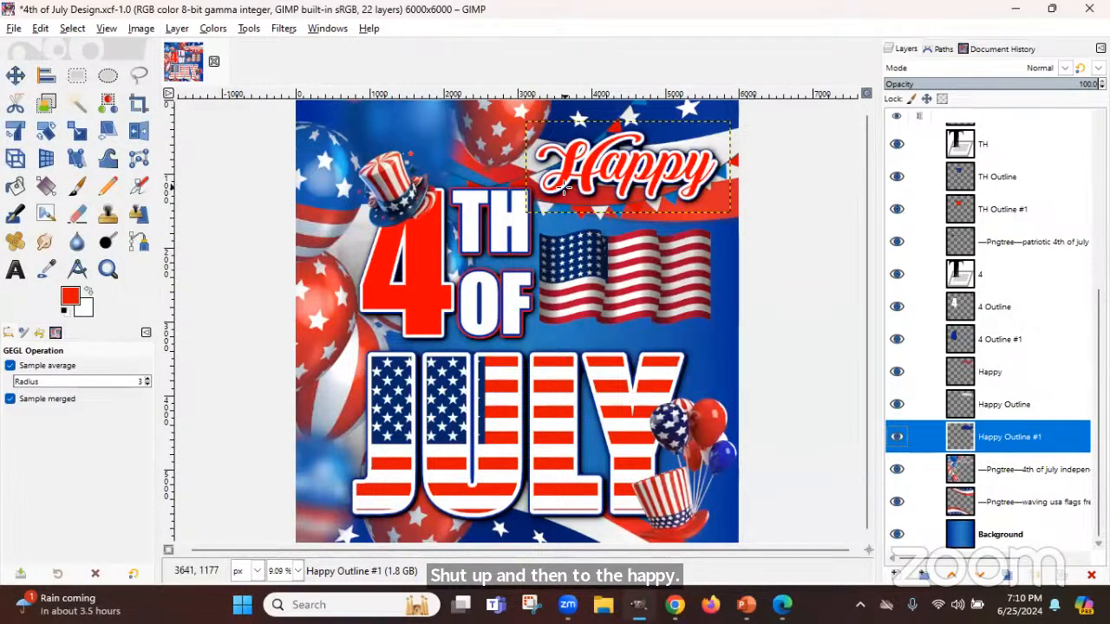
Move the waving American flag image slightly upward below the word Happy and save the design
{"action": "left_click", "coordinate": [15, 76]}
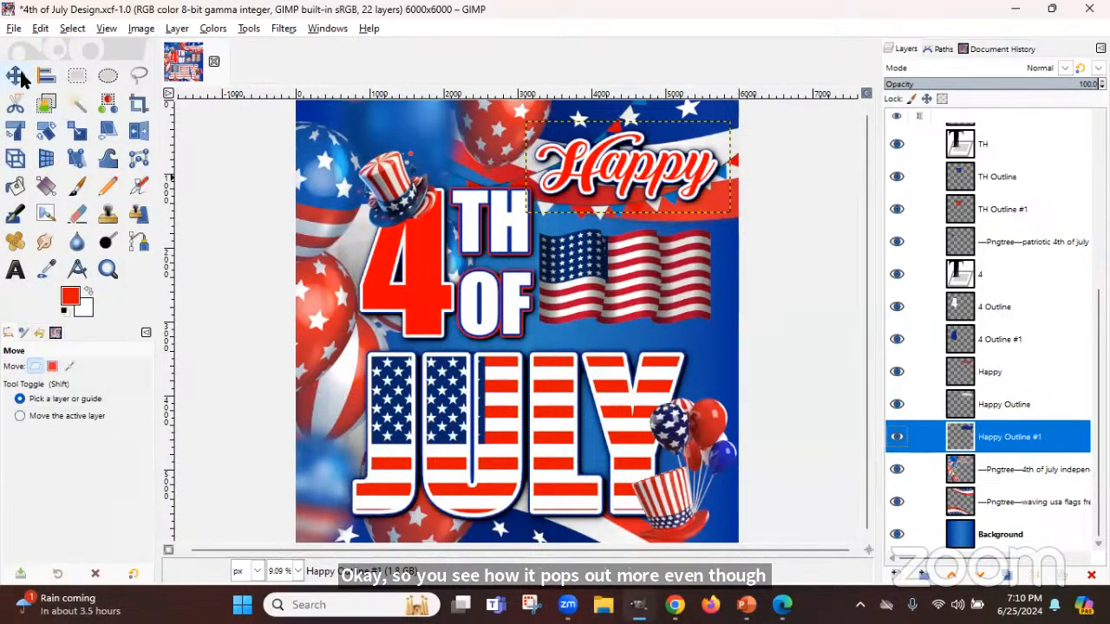
{"action": "left_click", "coordinate": [640, 264]}
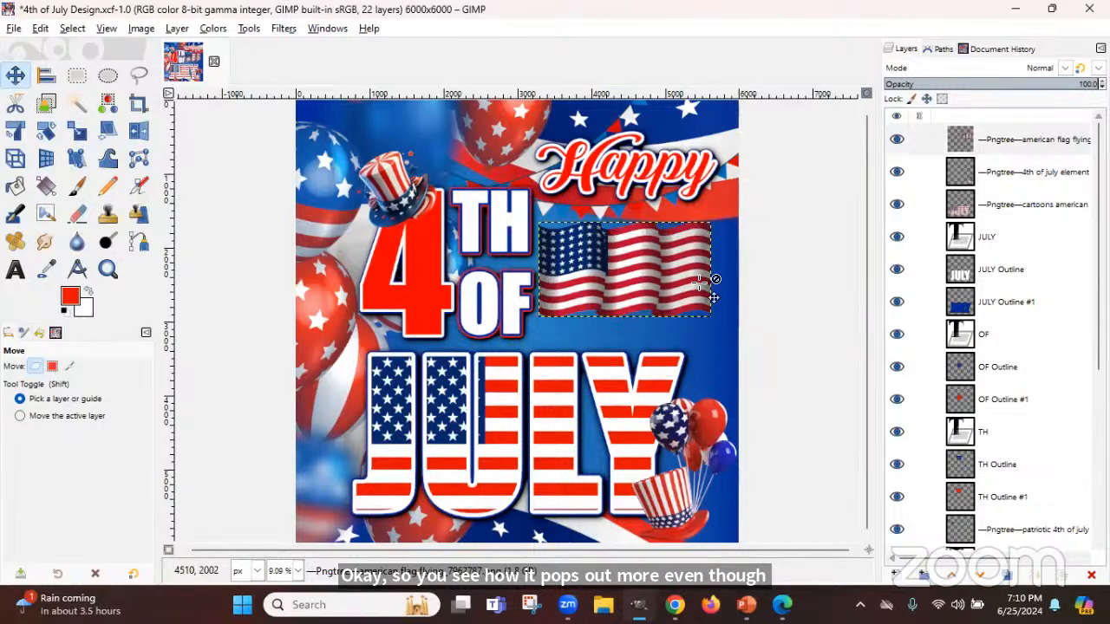
{"action": "left_click", "coordinate": [14, 28]}
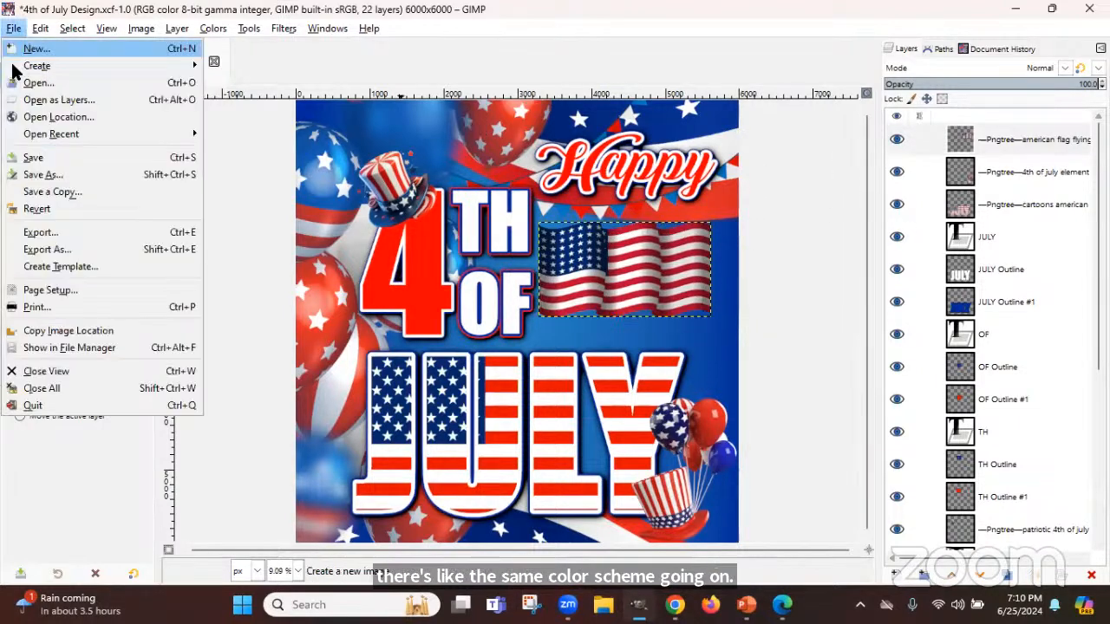
{"action": "left_click", "coordinate": [37, 156]}
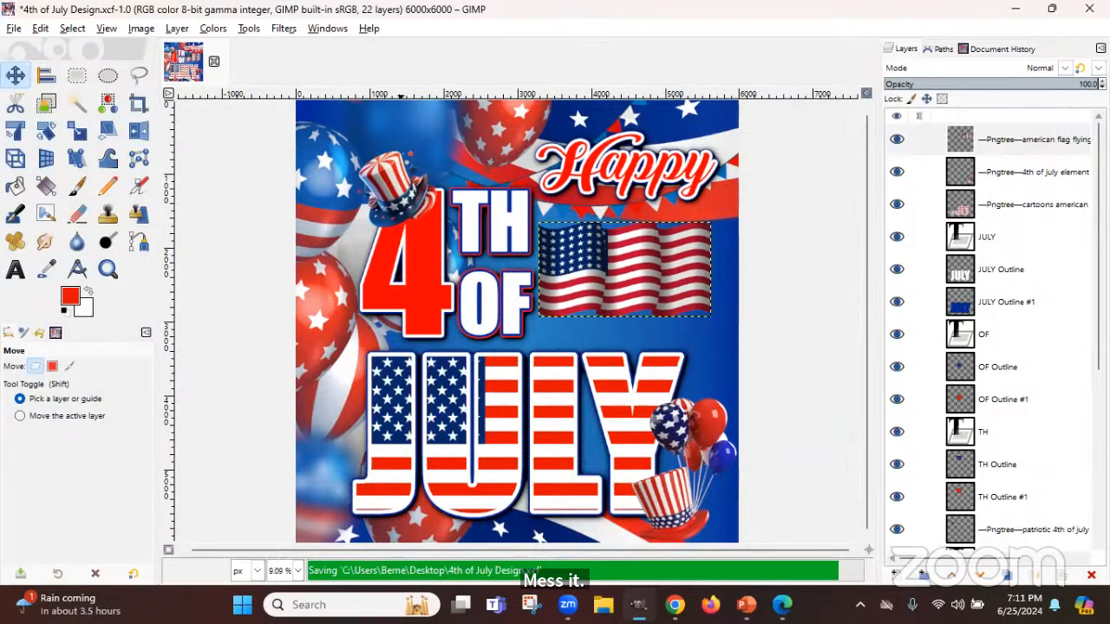
{"action": "scroll", "coordinate": [988, 336], "scroll_direction": "down", "scroll_amount": 5}
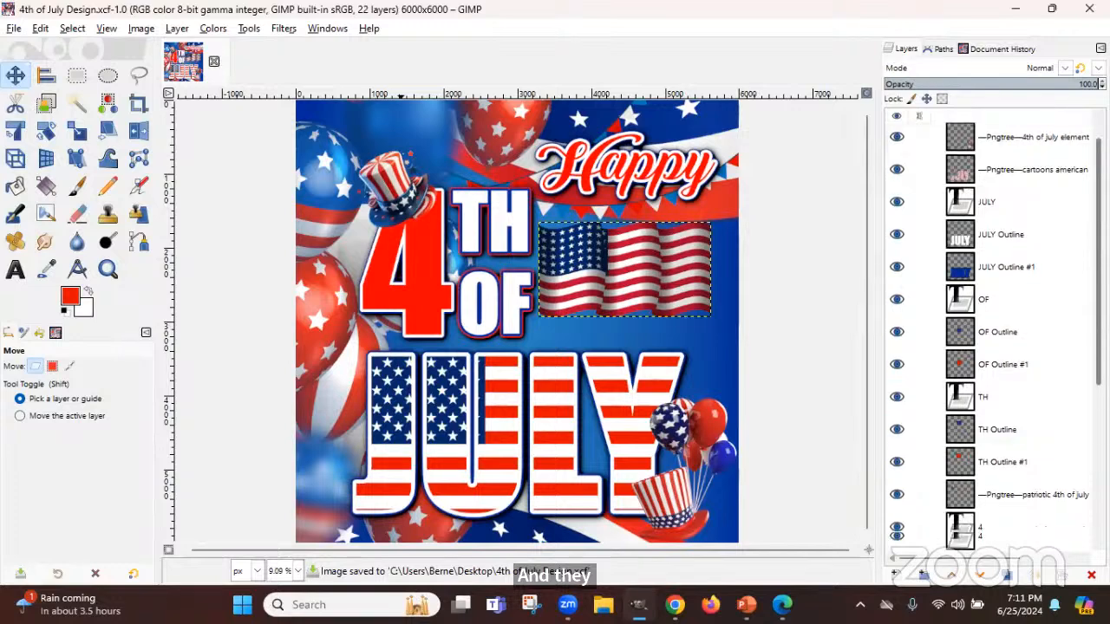
{"action": "scroll", "coordinate": [988, 336], "scroll_direction": "up", "scroll_amount": 5}
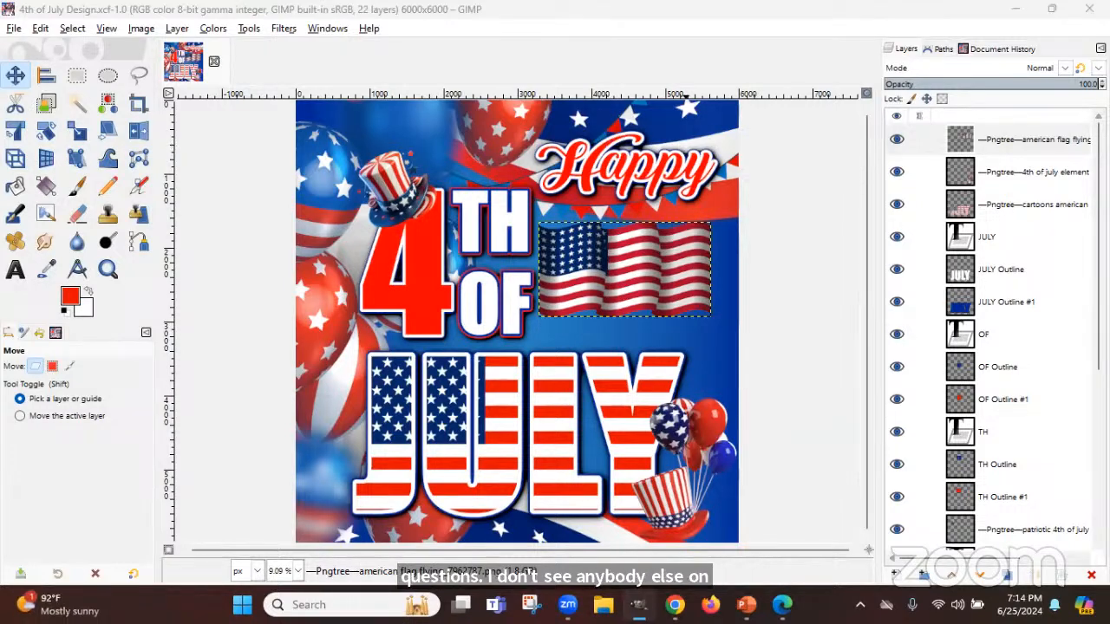
{"action": "mouse_move", "coordinate": [674, 604]}
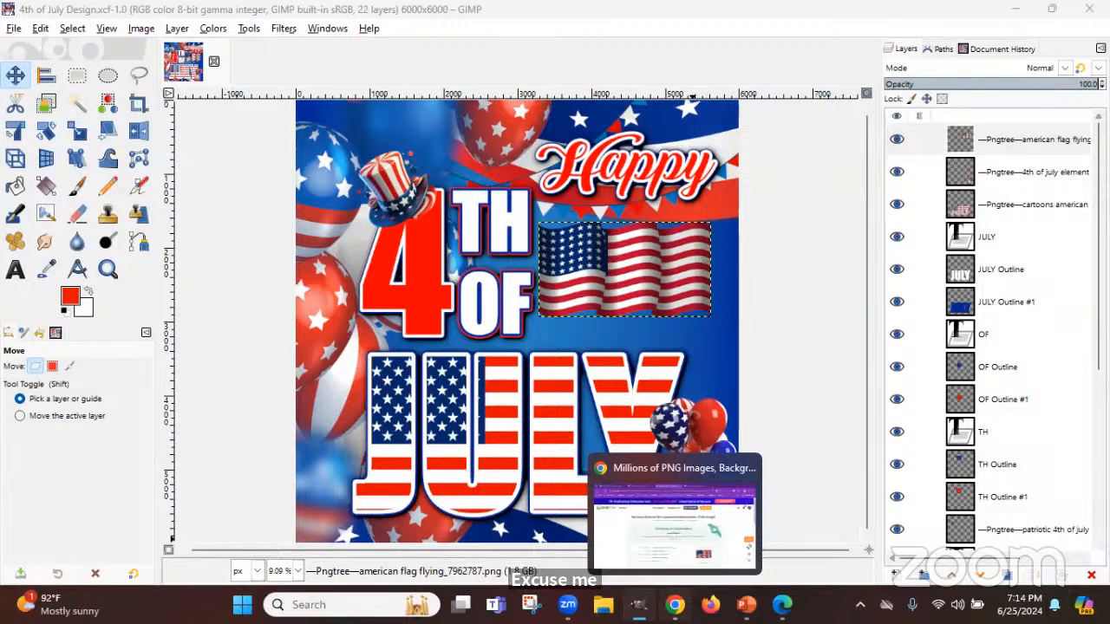